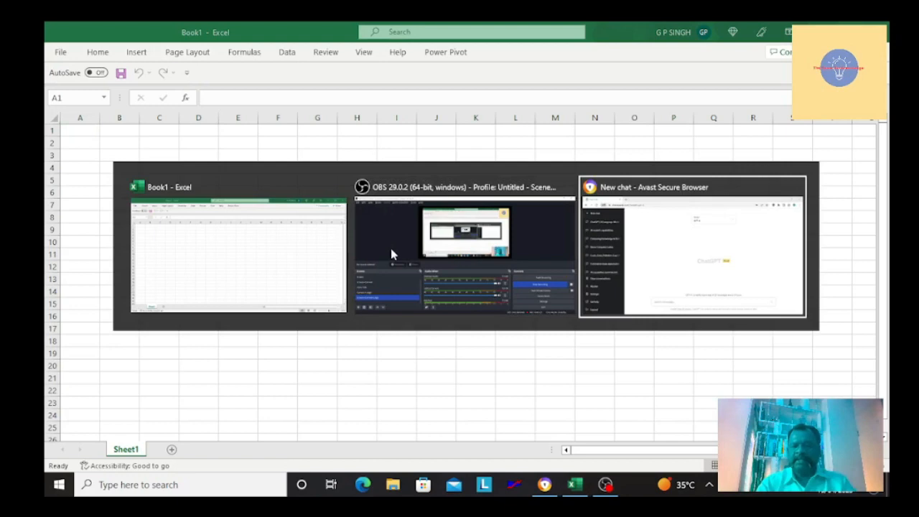
Step: Switch to ChatGPT and send "can you introduce yourself to my youtube channel audience about who you are and what are your capabilities ? keep the wordings simple."
key(alt+Tab)
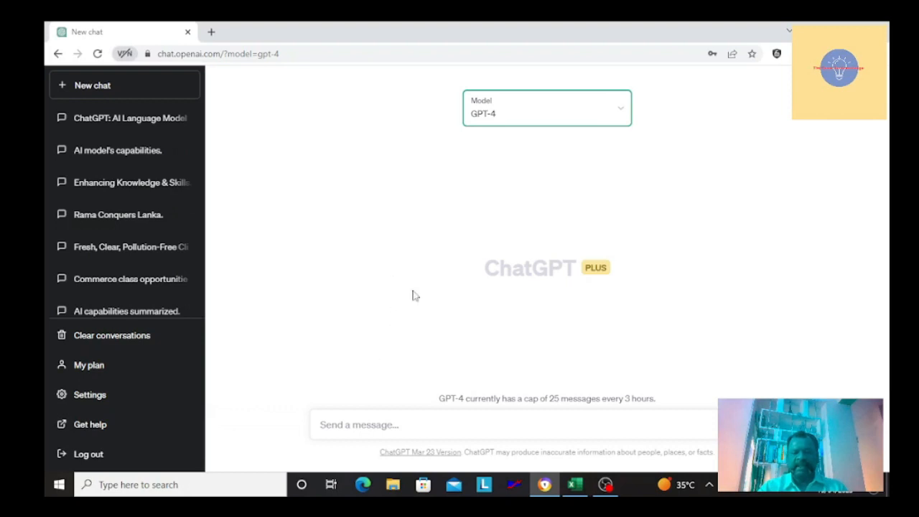
click(423, 425)
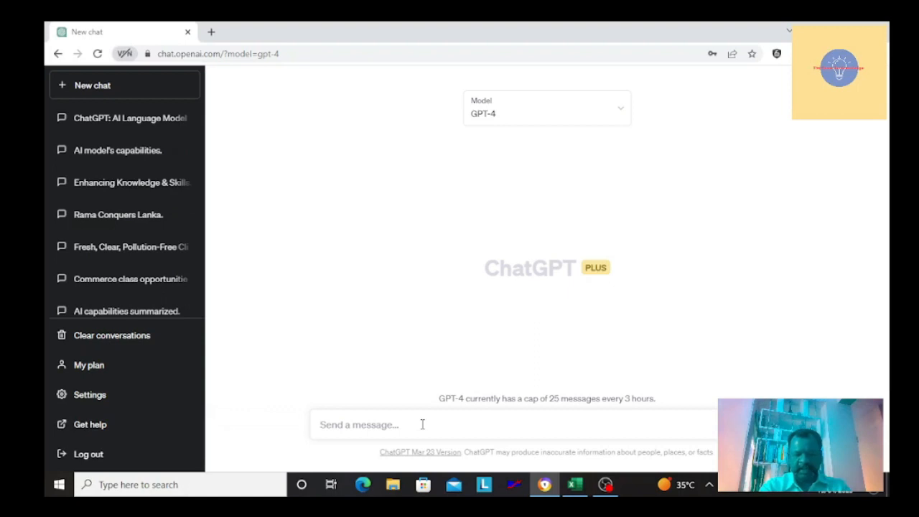
text(can)
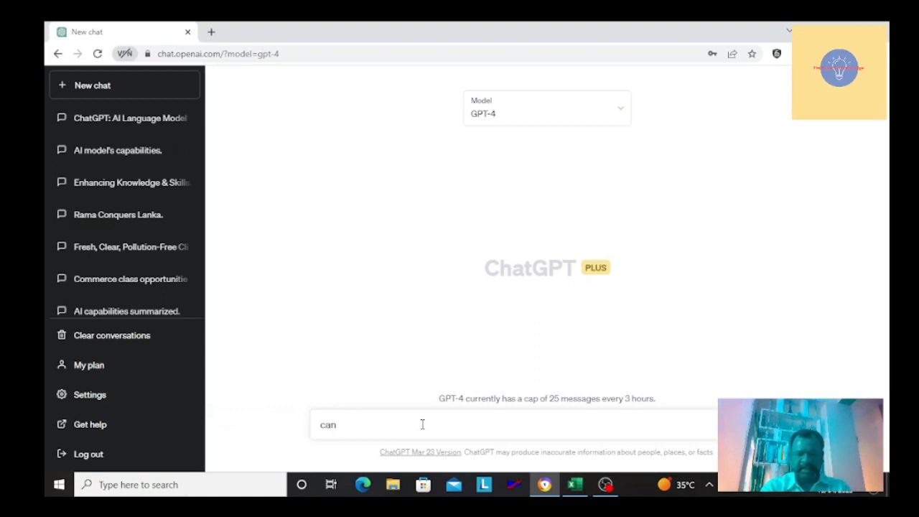
text( you in)
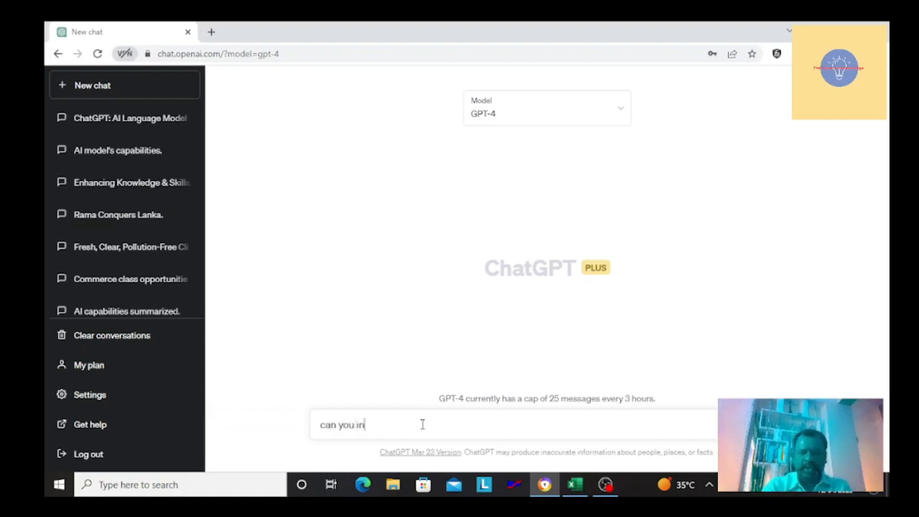
text(troduce yo)
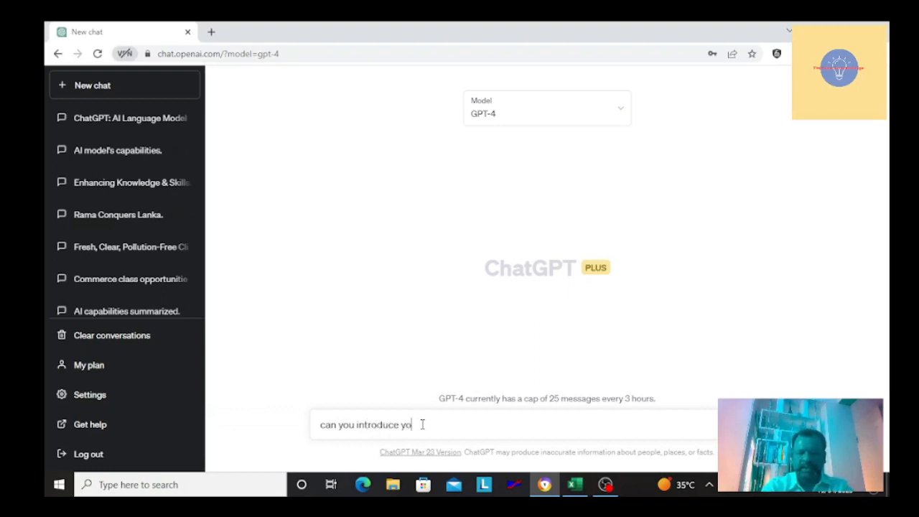
text(urself to my)
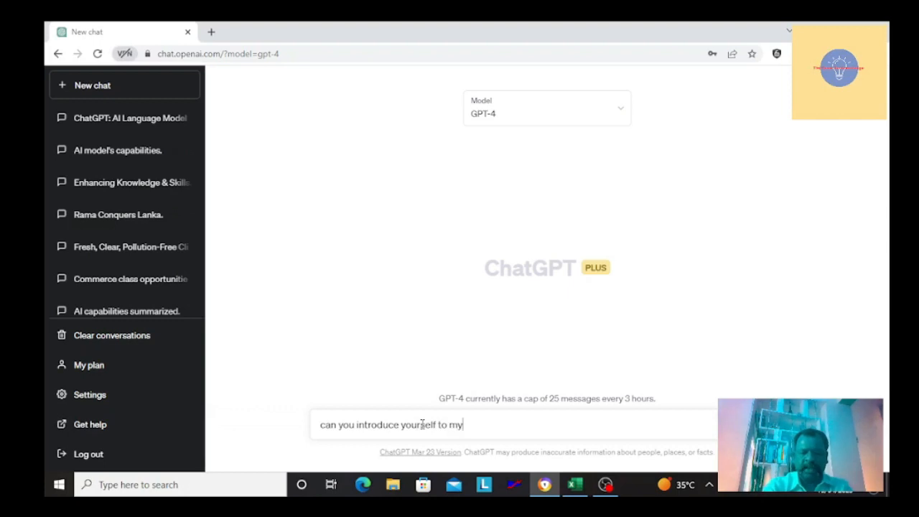
text( youtube chann)
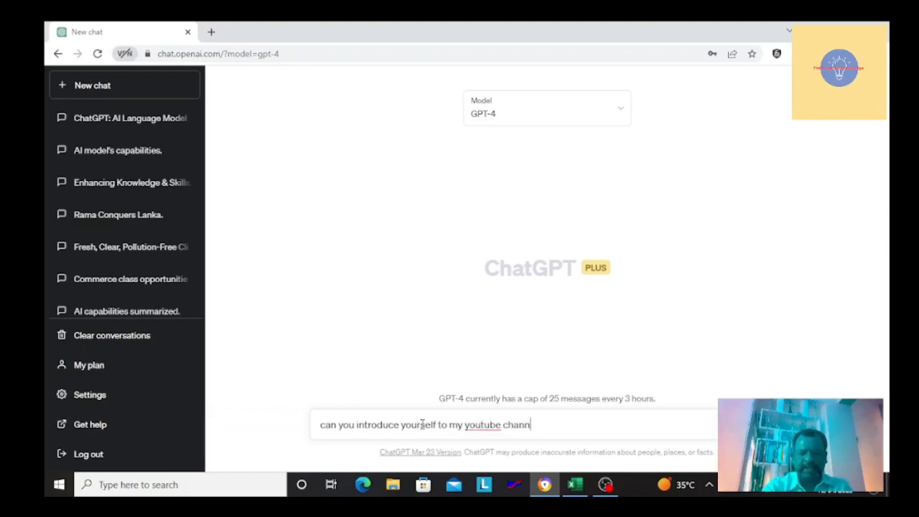
text(el audience ab)
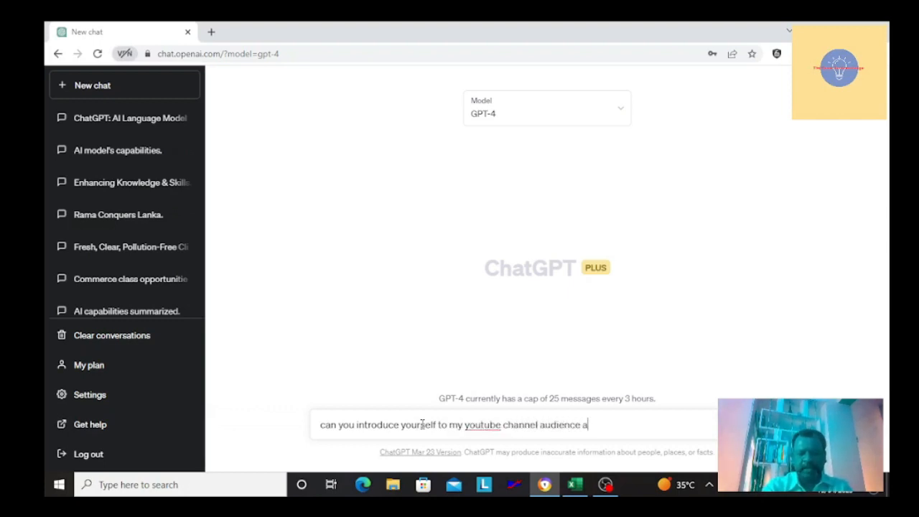
key(BackSpace)
text(bout who you)
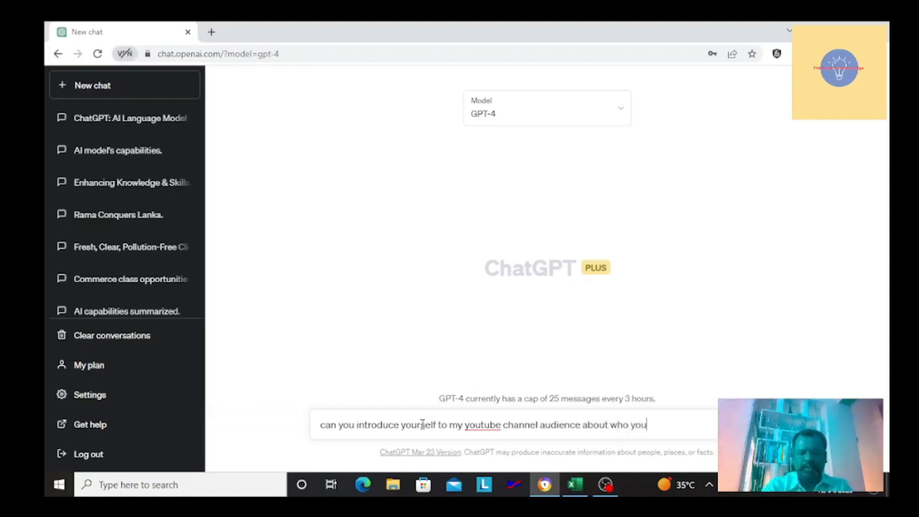
text( are and what are)
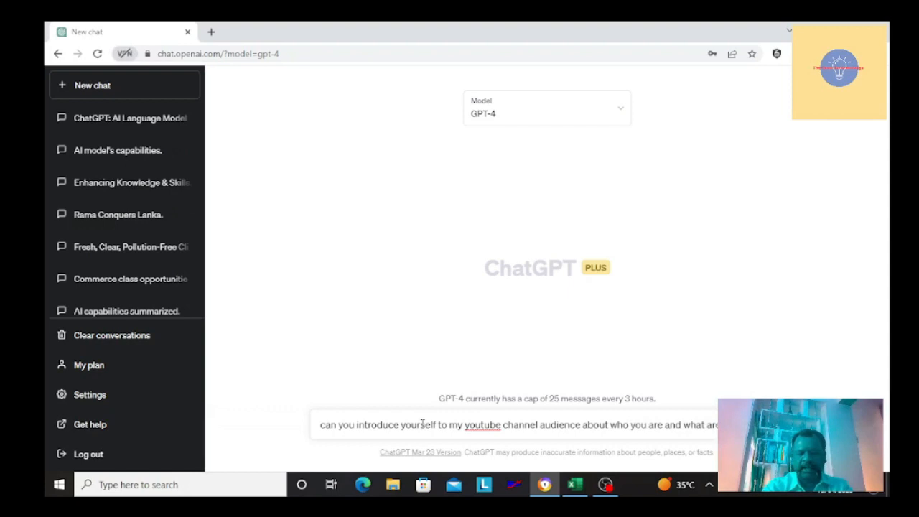
text( your capabilit)
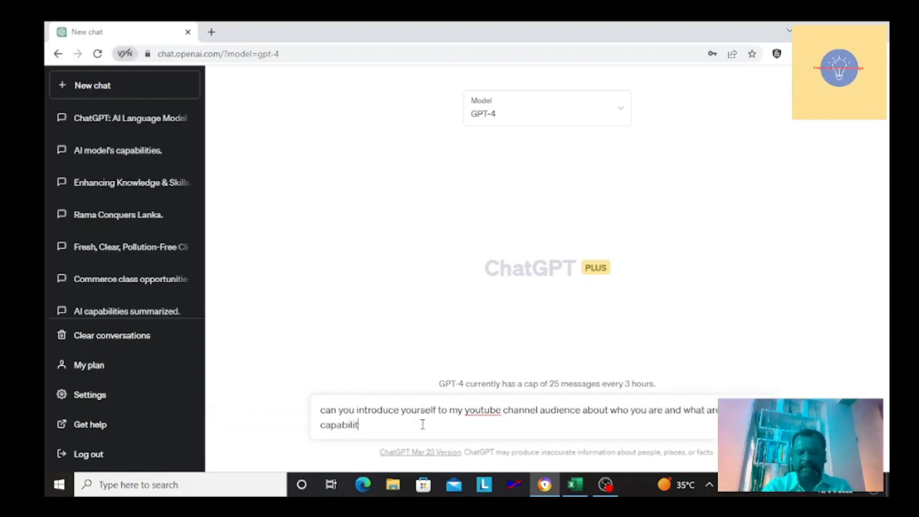
text(ies ? )
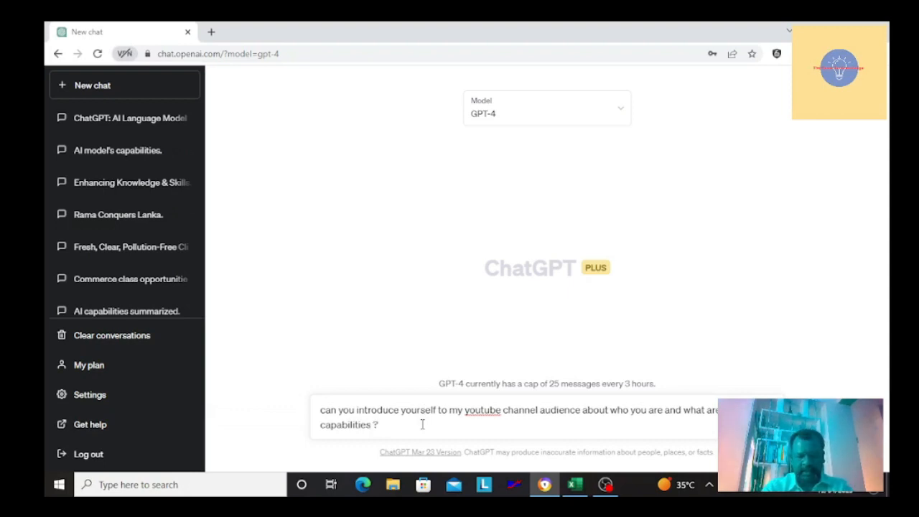
text(keep )
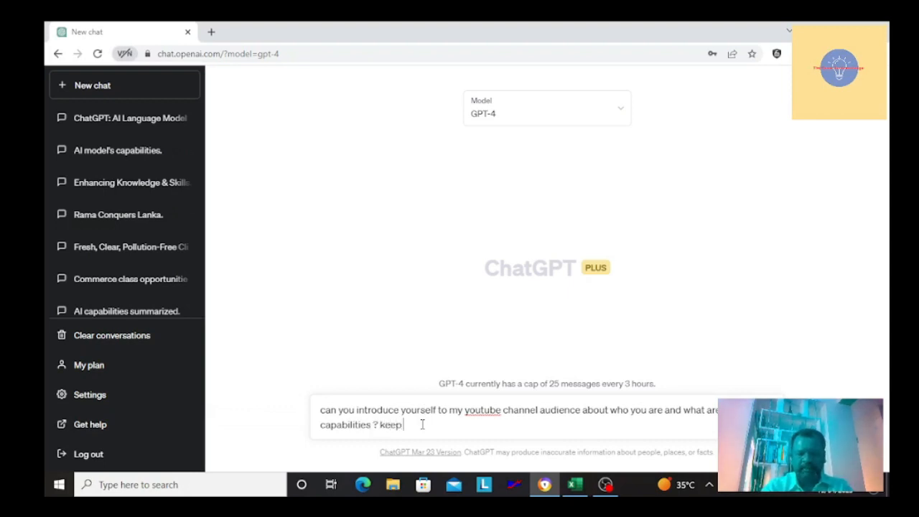
text(the wordings simple.)
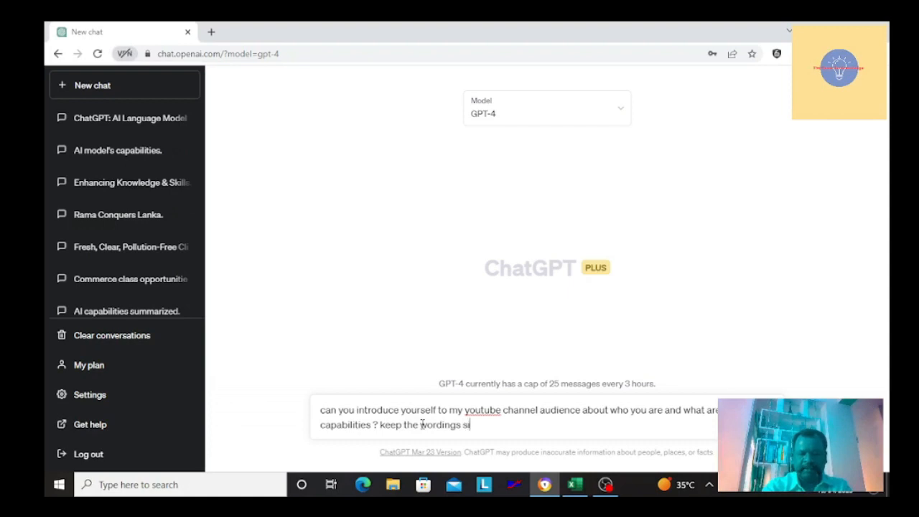
key(Return)
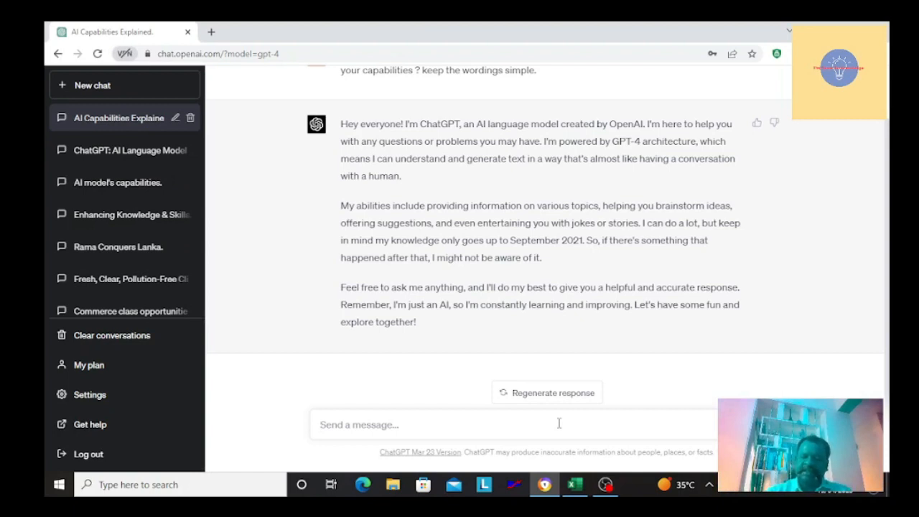
Step: Ask ChatGPT "What is MS excel. Explain in 50 simple words."
text(W)
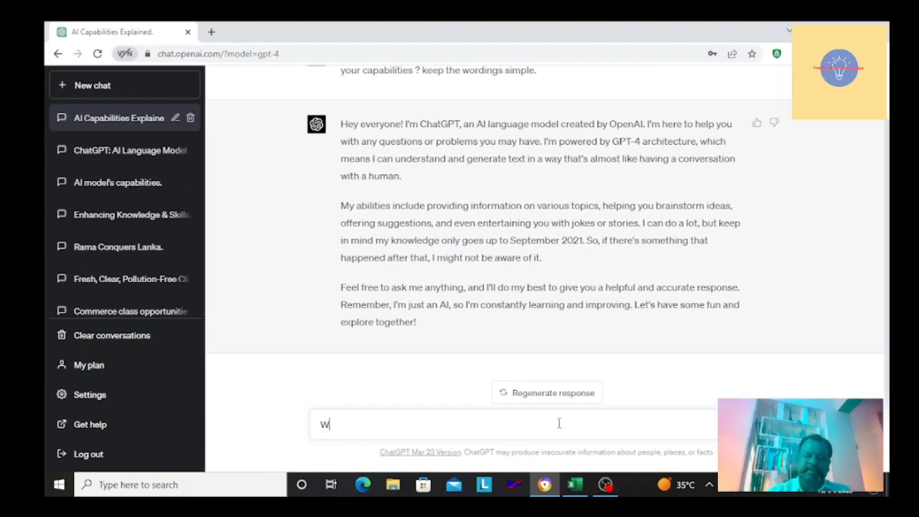
text(hat i)
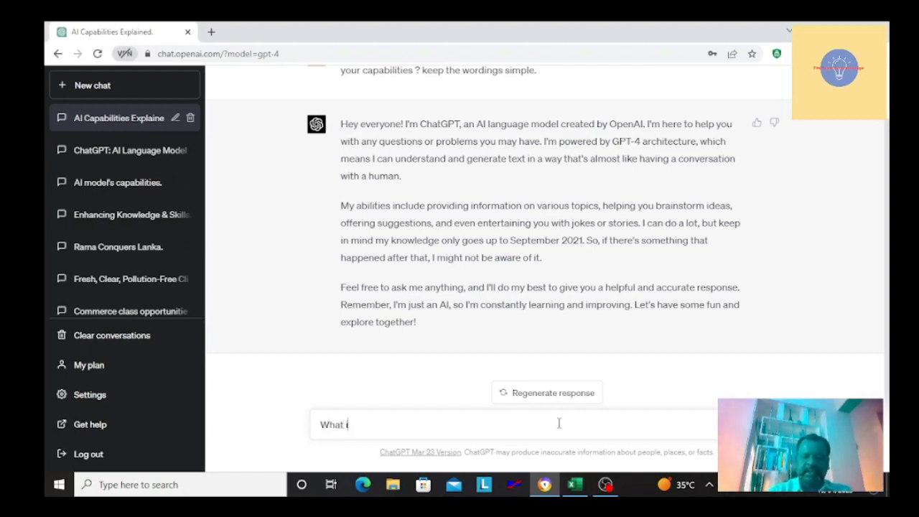
text(s MS ex)
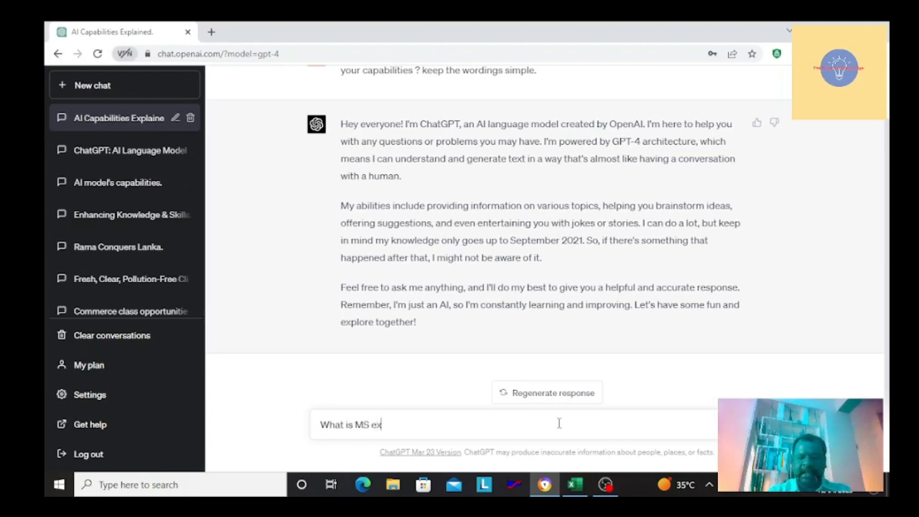
text(cel. E)
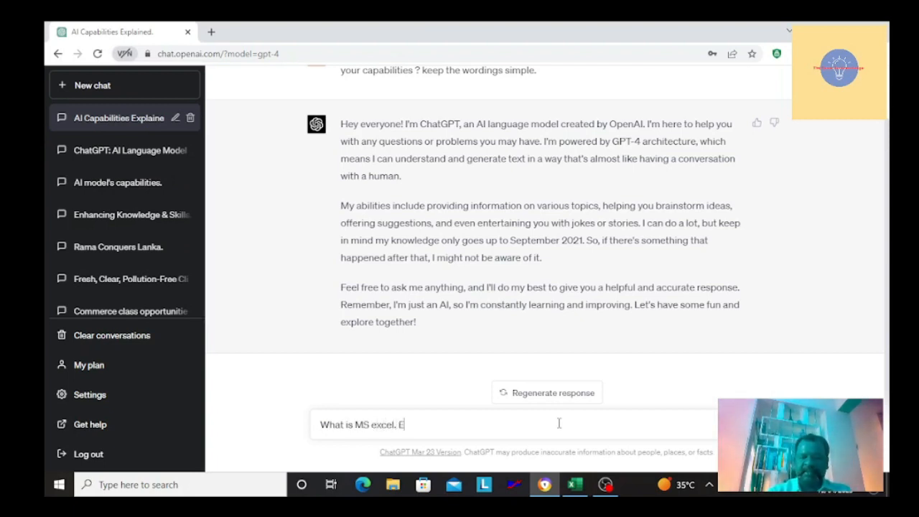
text(xplain in 50 words)
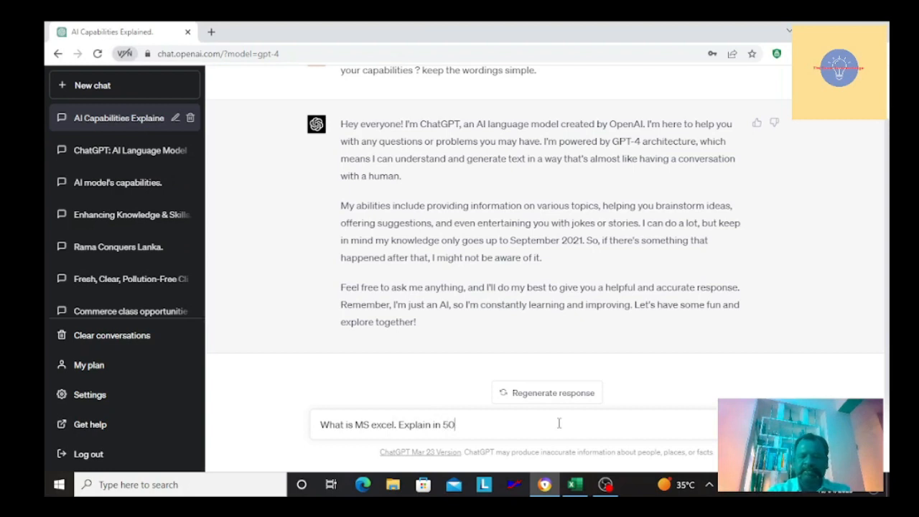
key(Left)
key(Left)
key(Left)
key(Left)
key(Left)
text(simple)
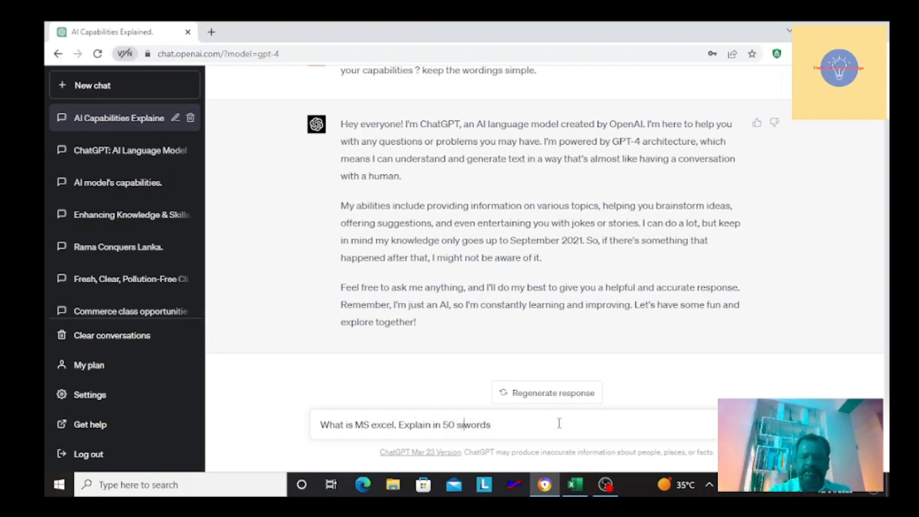
key(Right)
key(Right)
key(Right)
key(Right)
key(Right)
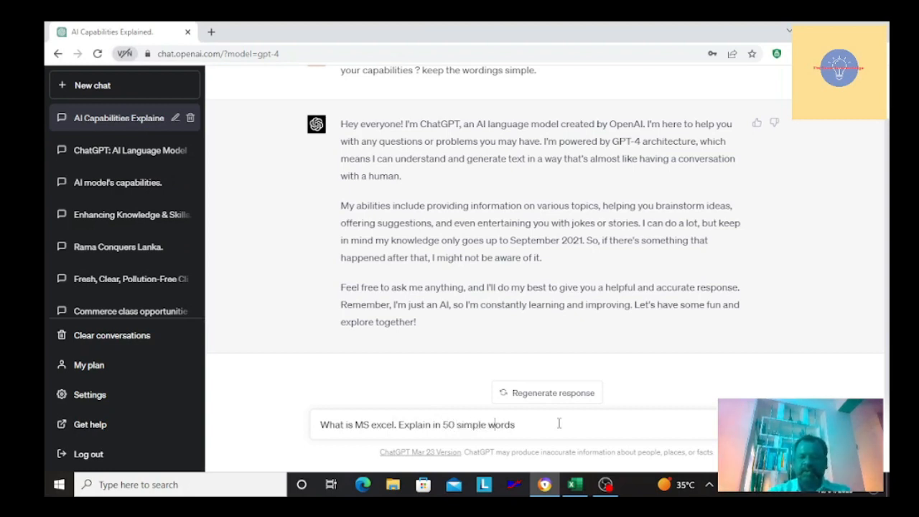
text(.)
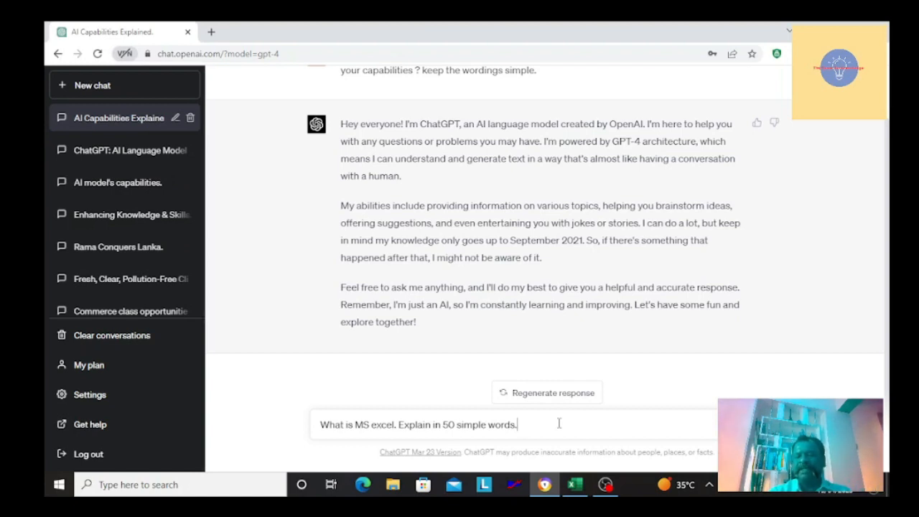
key(Return)
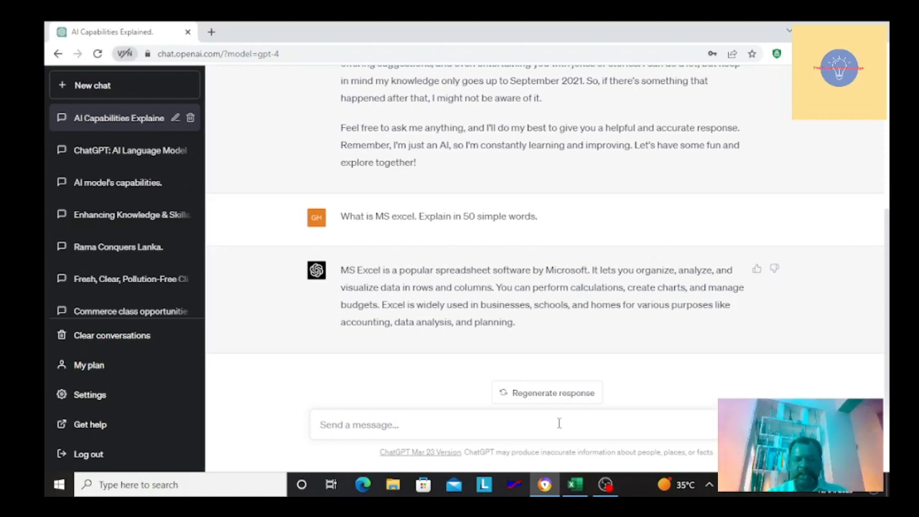
Step: Switch to the blank Excel workbook, enter the labels "Later Date" in C3 and "Earlier Date" in C4, and auto-fit column C
key(alt+Tab)
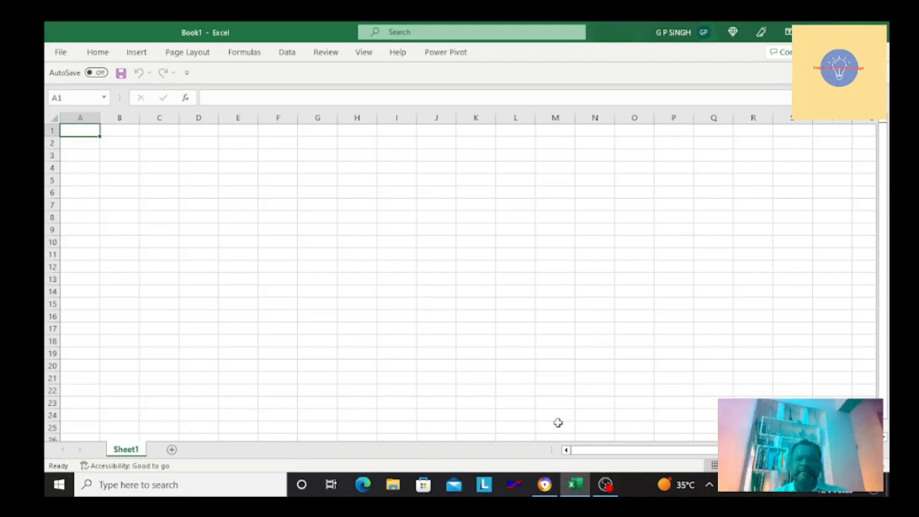
key(Right)
key(Right)
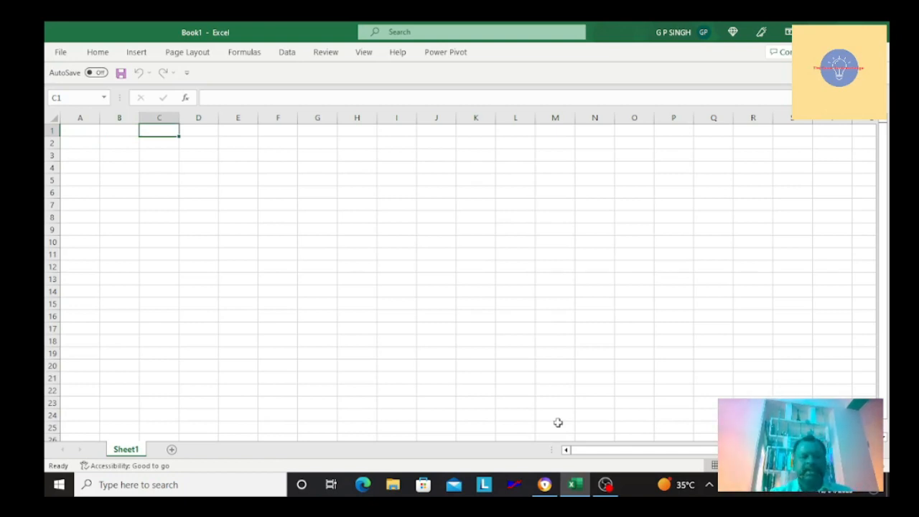
key(Down)
key(Down)
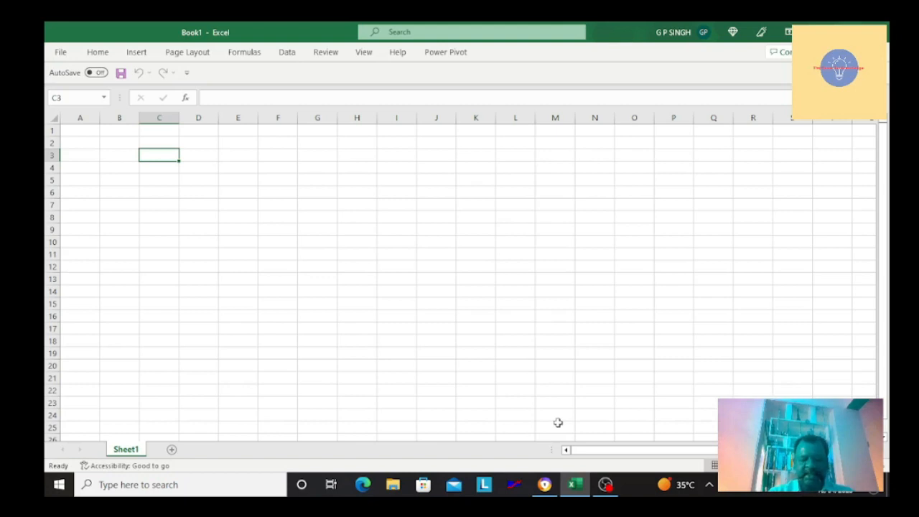
text(Later Date)
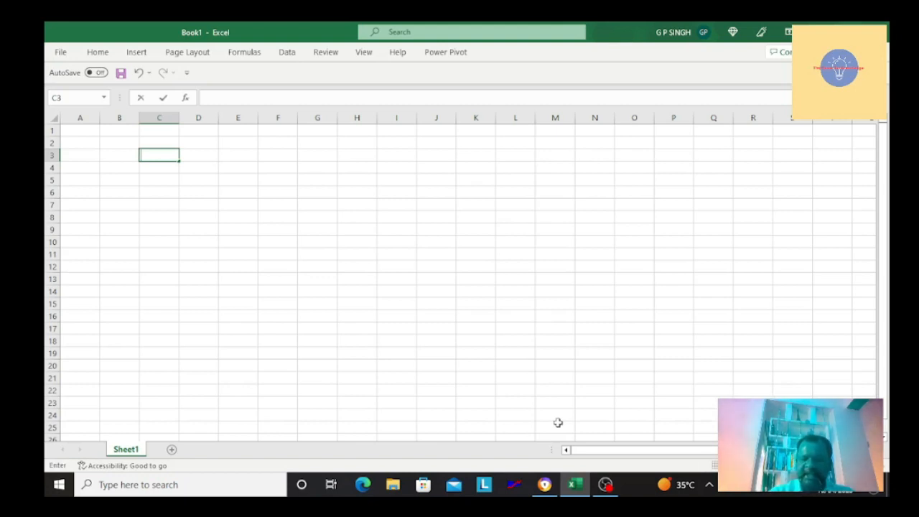
key(Return)
text(Earlier Date)
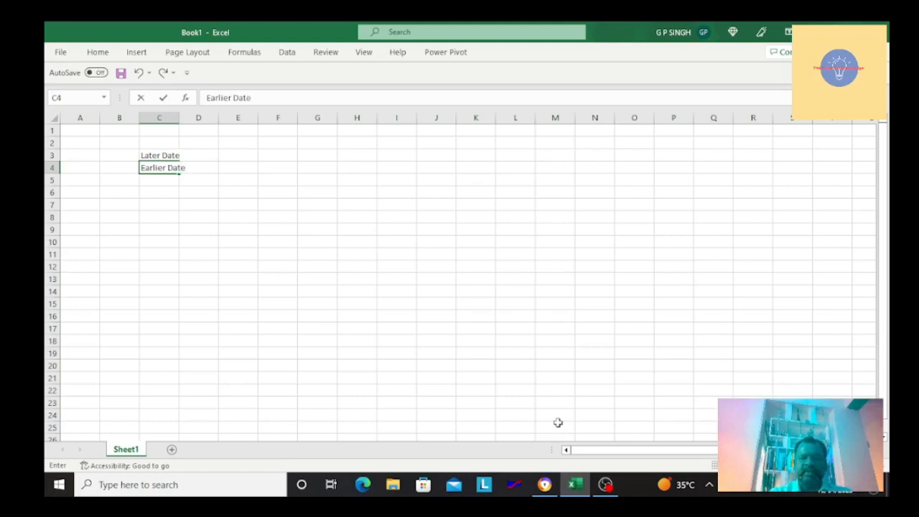
key(Return)
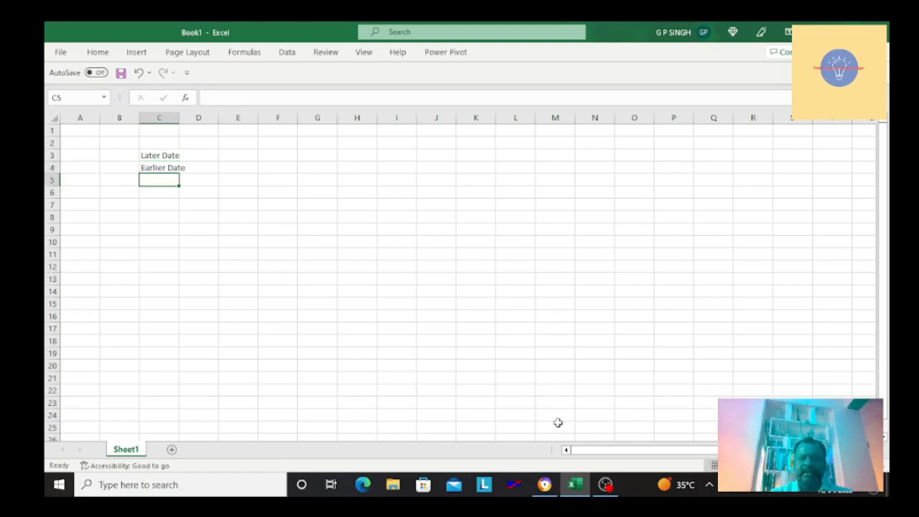
double_click(181, 116)
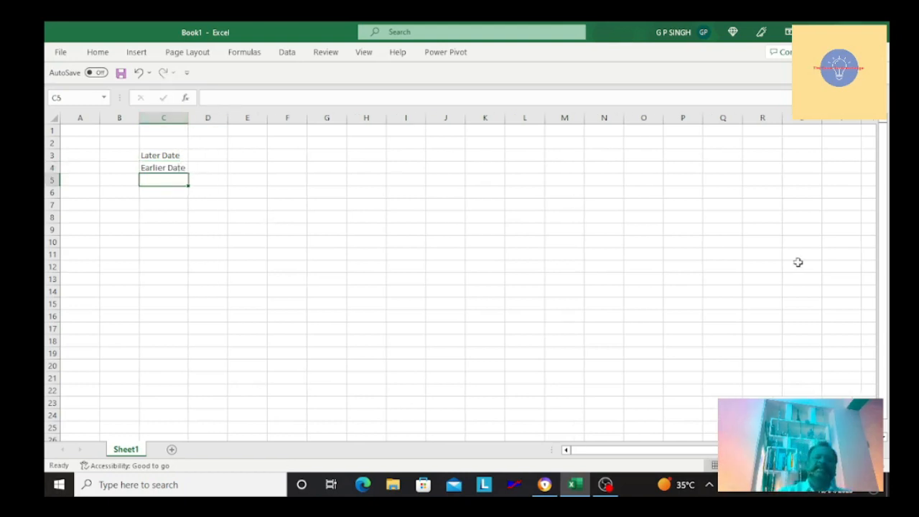
Step: Enter the date 15/04/2023 in D3, beside the "Later Date" label
key(Up)
key(Up)
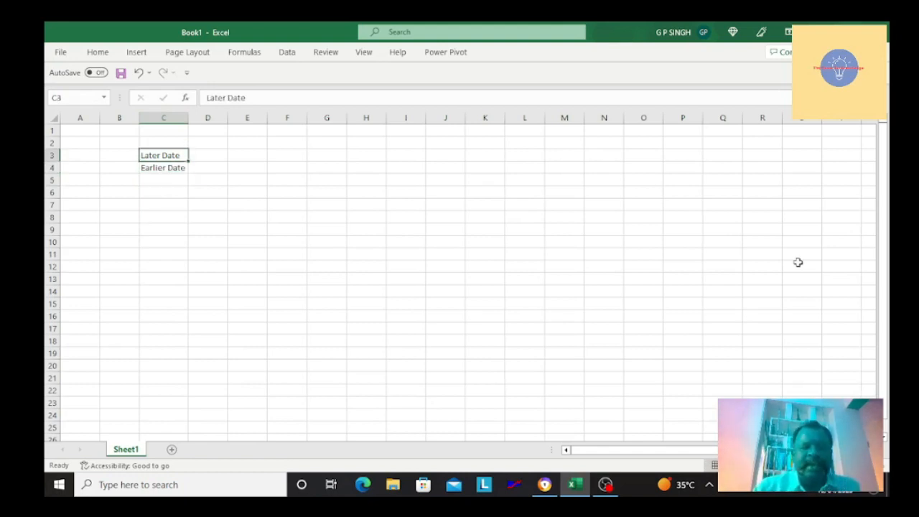
key(Right)
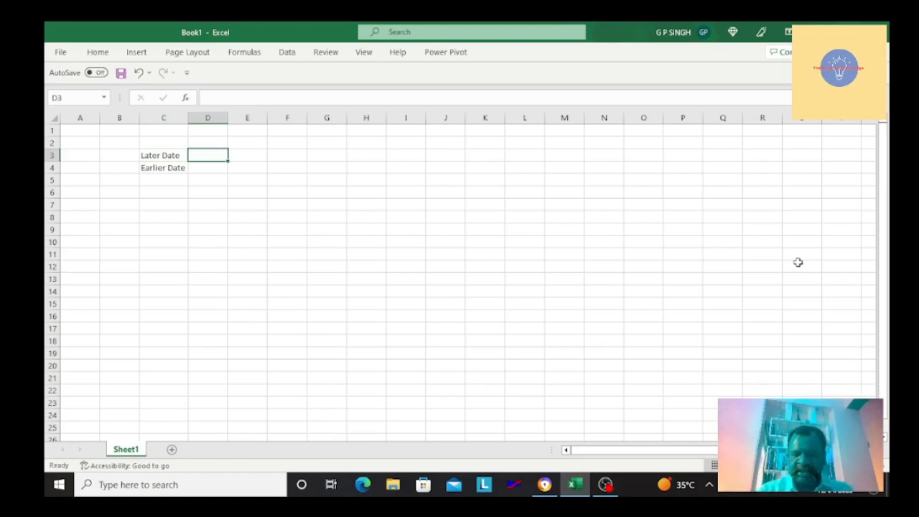
text(15/0)
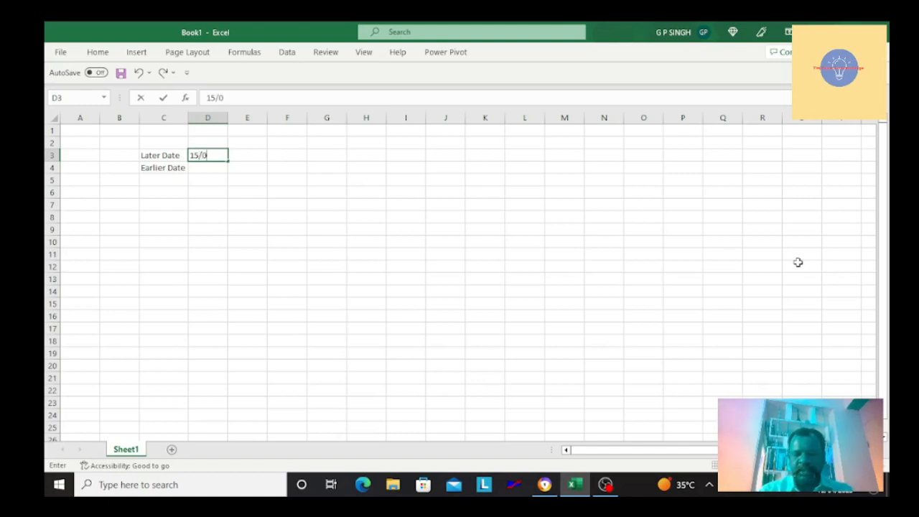
text(4/2023)
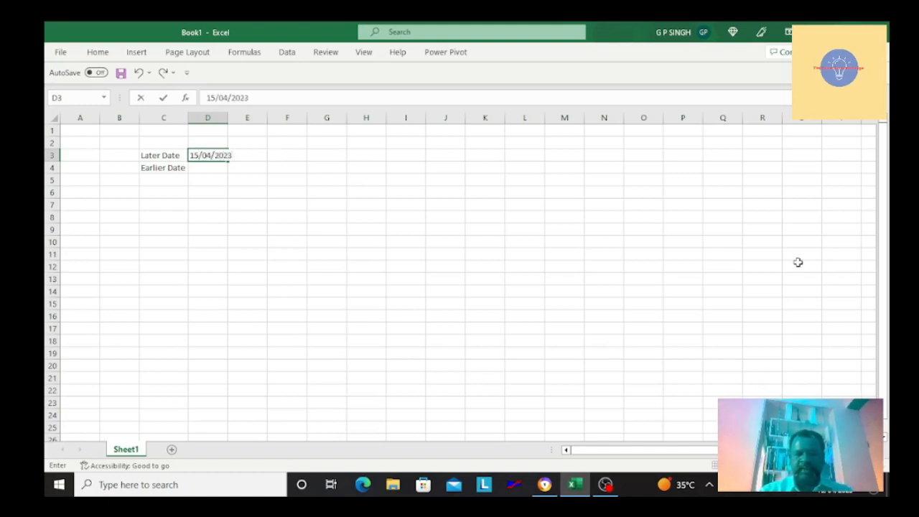
key(Return)
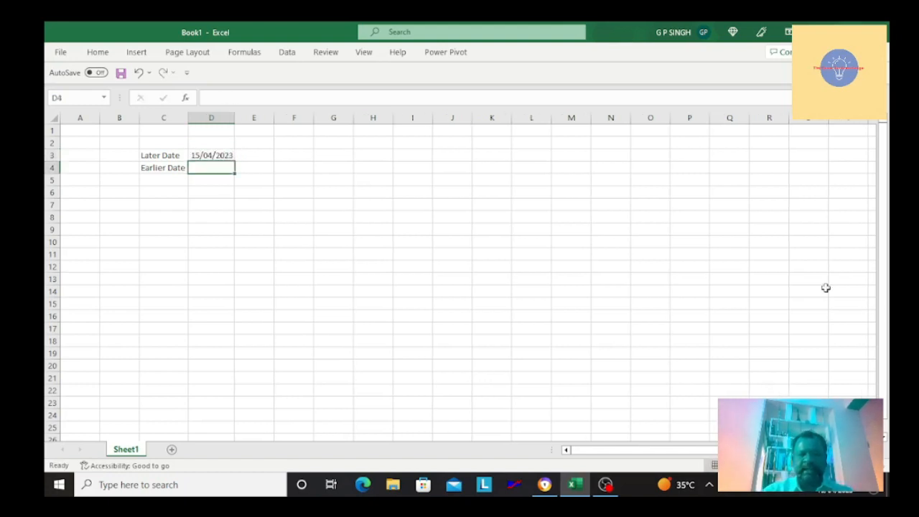
key(Up)
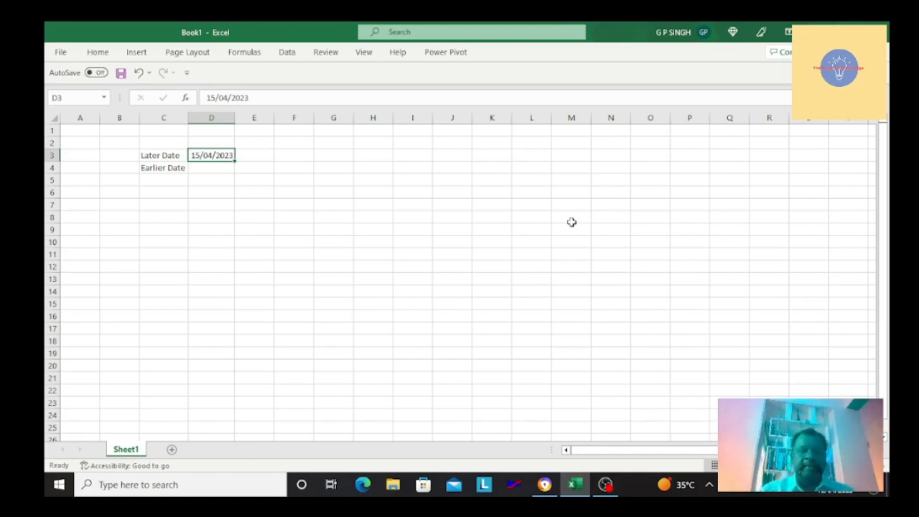
Step: Enter the date 25/06/1968 in D4, beside the "Earlier Date" label
key(Down)
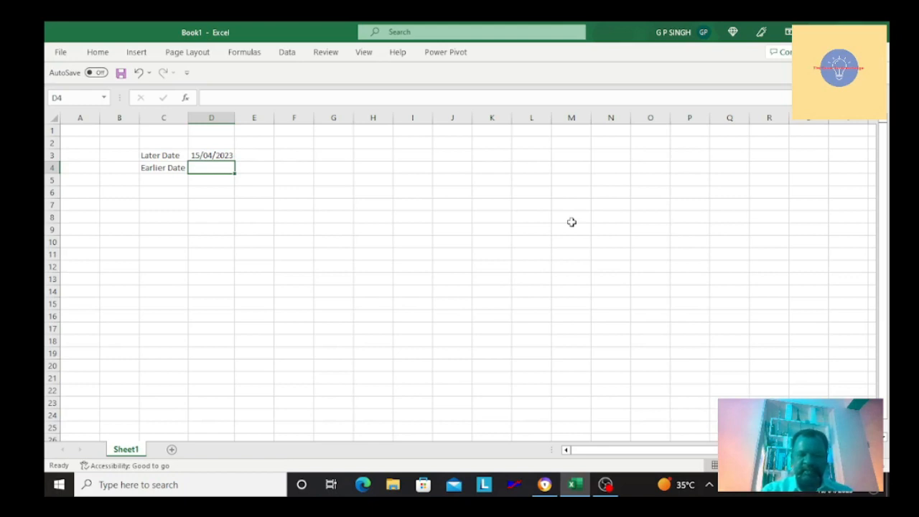
text(25/)
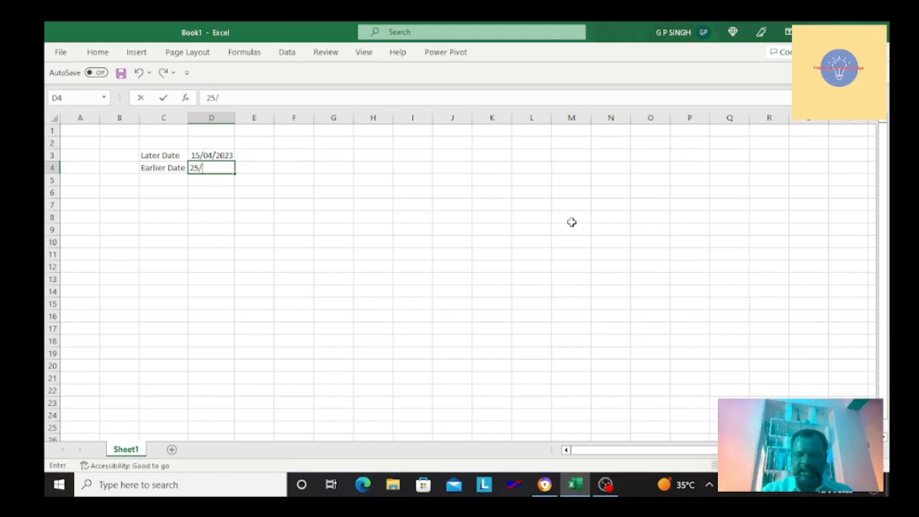
text(06/1968)
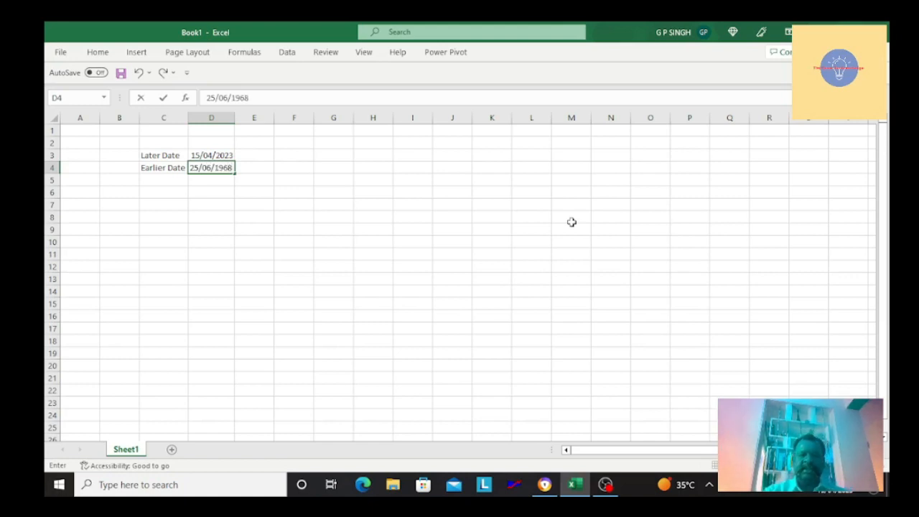
key(Return)
key(Up)
key(Up)
key(Up)
key(Up)
key(Down)
key(Down)
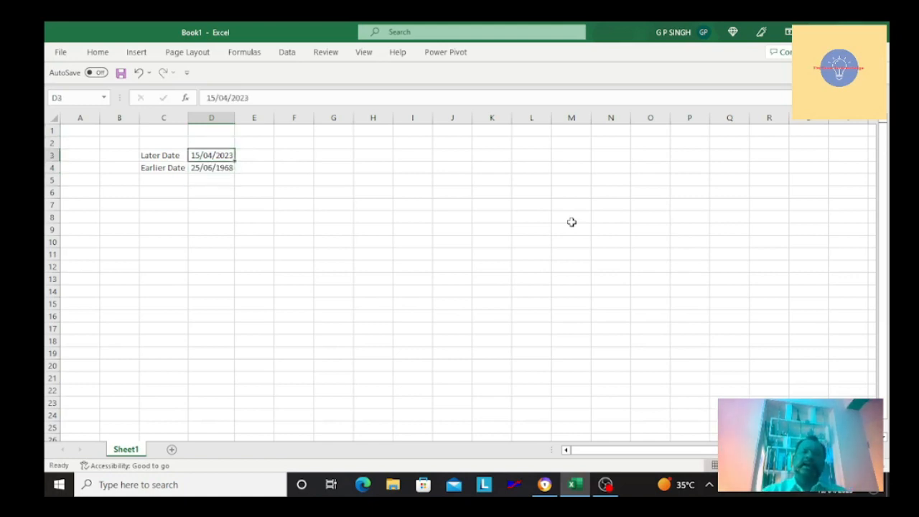
Step: Enter the column headings "Year" in H2, "Month" in I2 and "Date" in J2
key(Right)
key(Right)
key(Right)
key(Right)
key(Right)
key(Right)
key(Left)
key(Left)
key(Up)
key(Up)
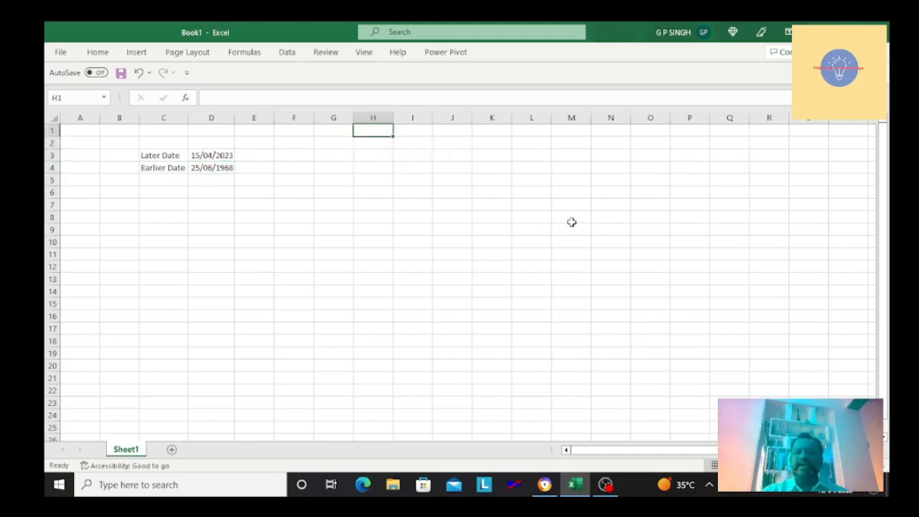
key(Down)
key(Down)
key(Up)
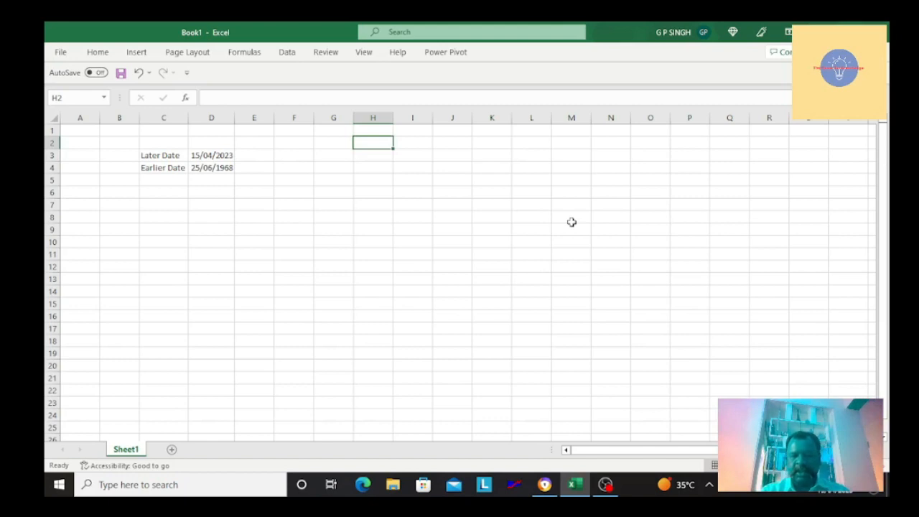
text(Year)
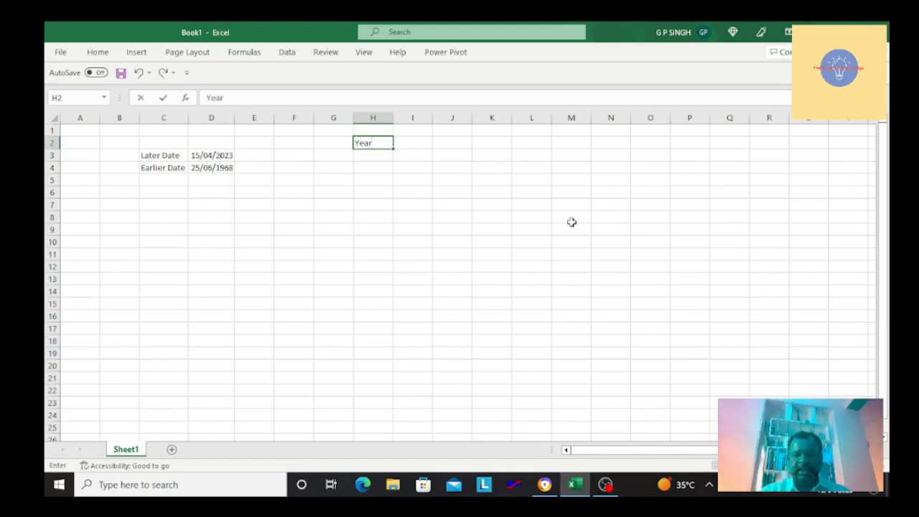
key(Tab)
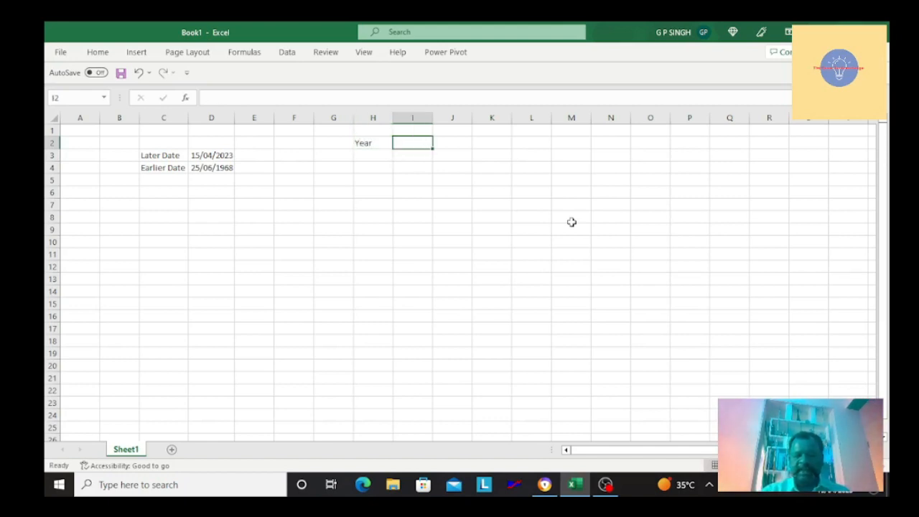
text(Month)
key(Return)
key(Up)
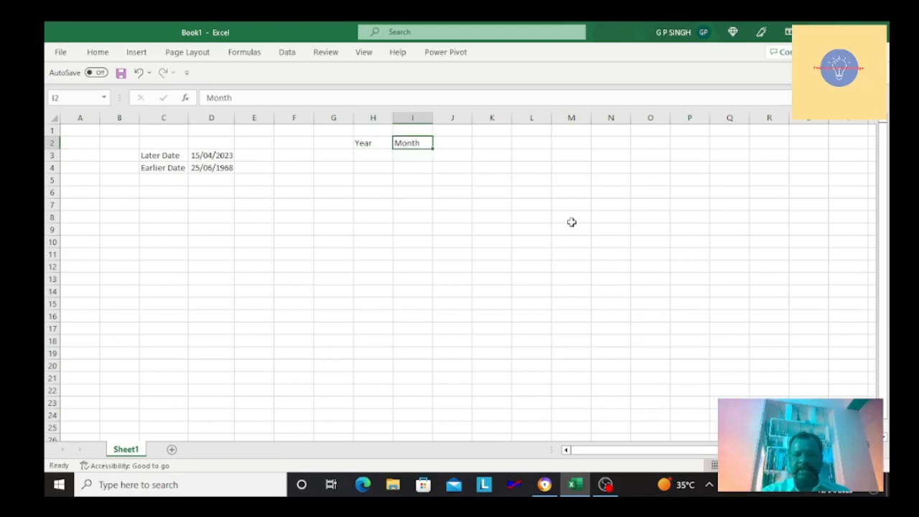
key(Right)
text(Date)
key(Return)
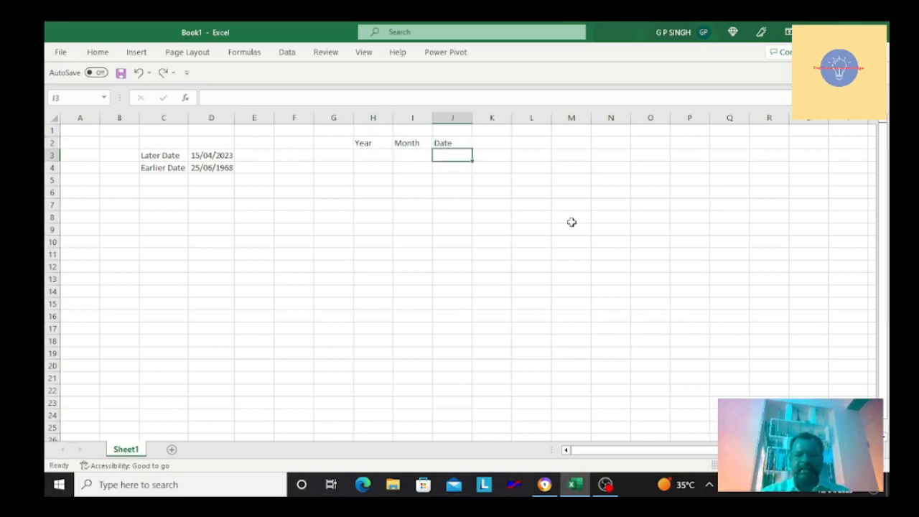
Step: Enter the later date's parts as plain numbers: 2023 in H3, 4 in I3 and 15 in J3
key(Left)
key(Left)
key(Left)
key(Left)
key(Right)
key(Right)
key(Right)
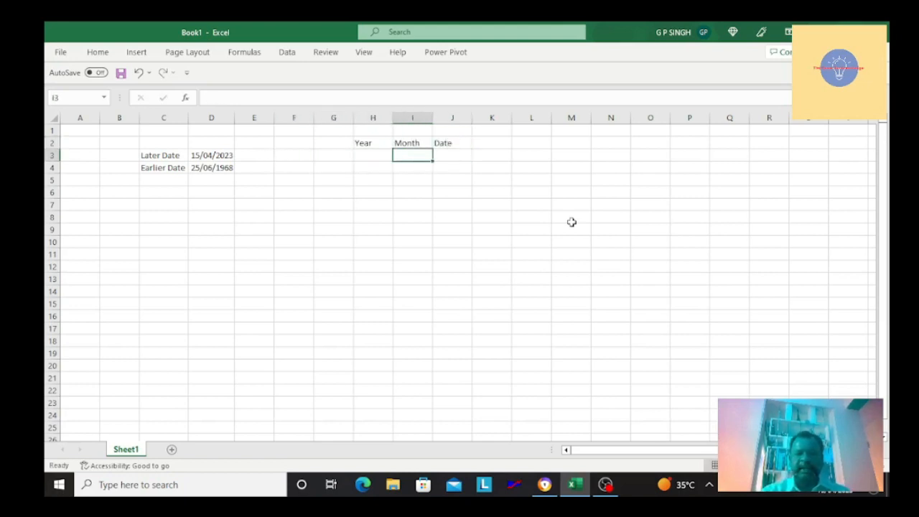
key(Left)
key(Left)
key(Right)
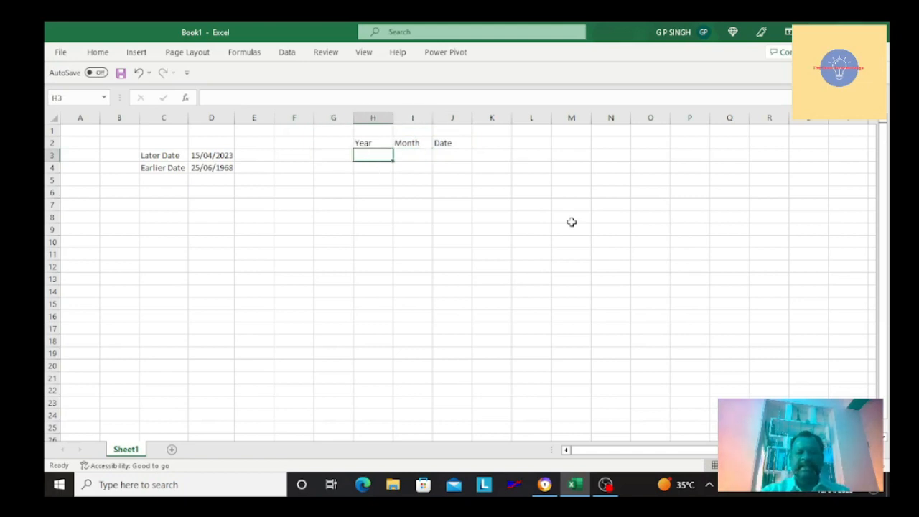
text(2023)
key(Return)
key(Up)
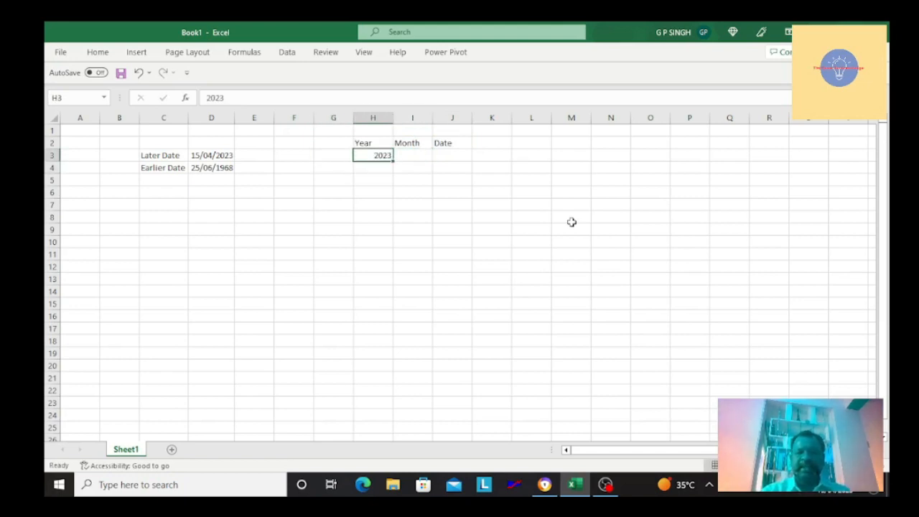
key(Right)
text(4)
key(Return)
key(Up)
key(Right)
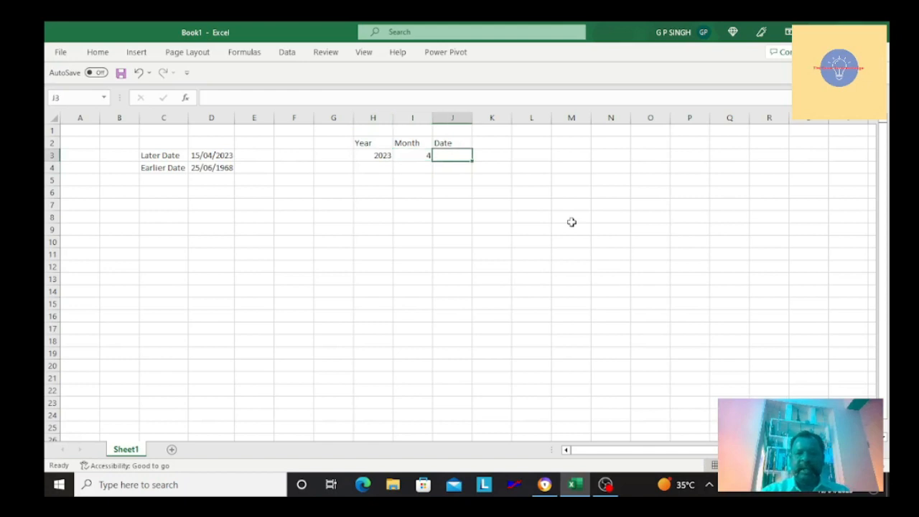
text(15)
key(Return)
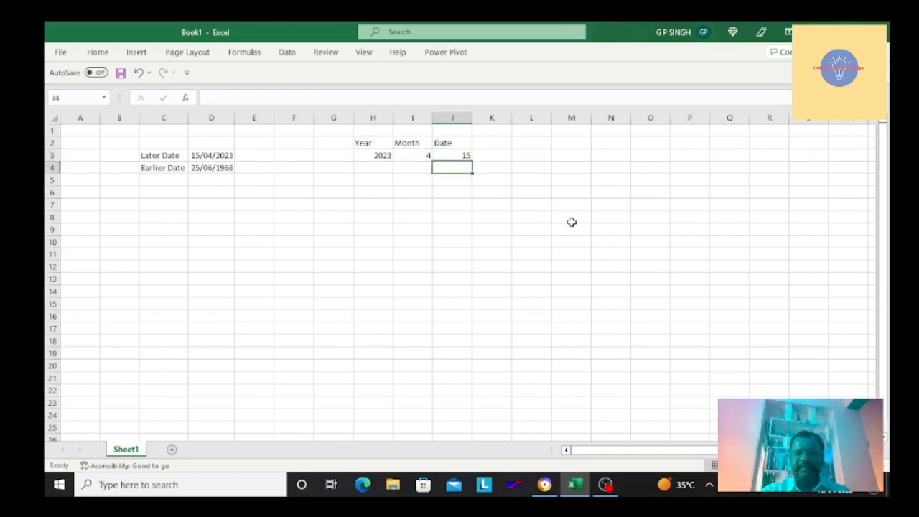
Step: Replace the number in H3 with the formula =YEAR(D3) to extract the later date's year
key(Up)
key(Left)
key(Left)
text(=)
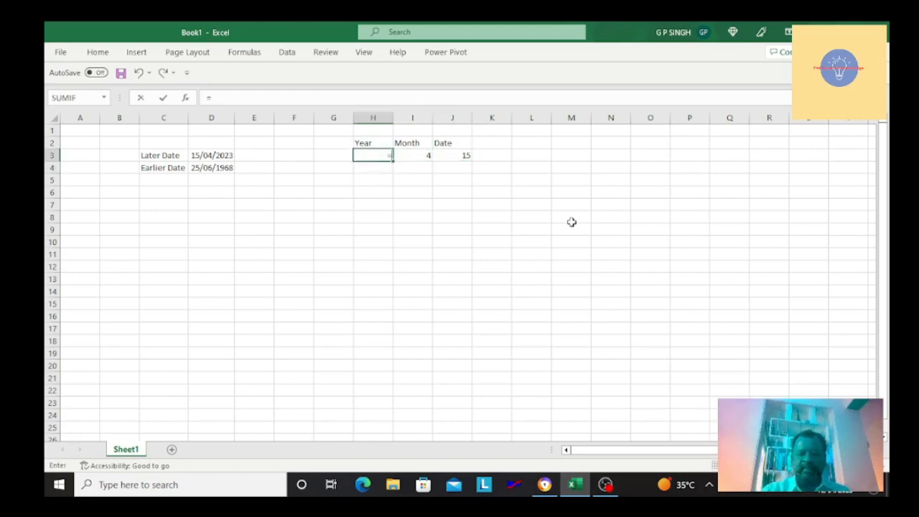
text(year()
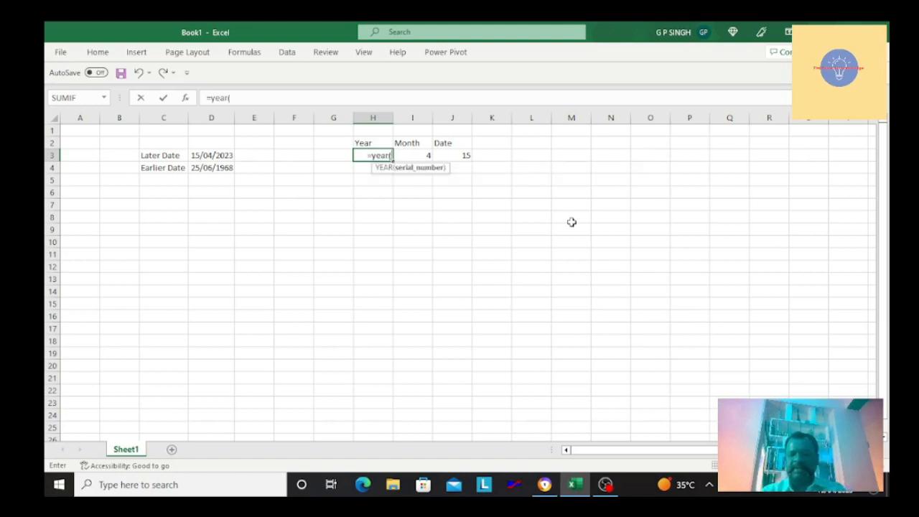
key(Left)
key(Left)
key(Left)
key(Left)
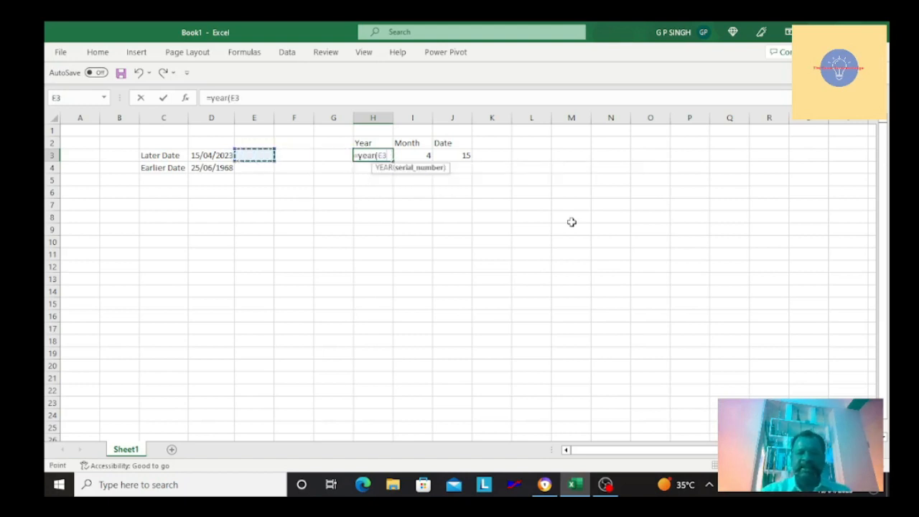
text())
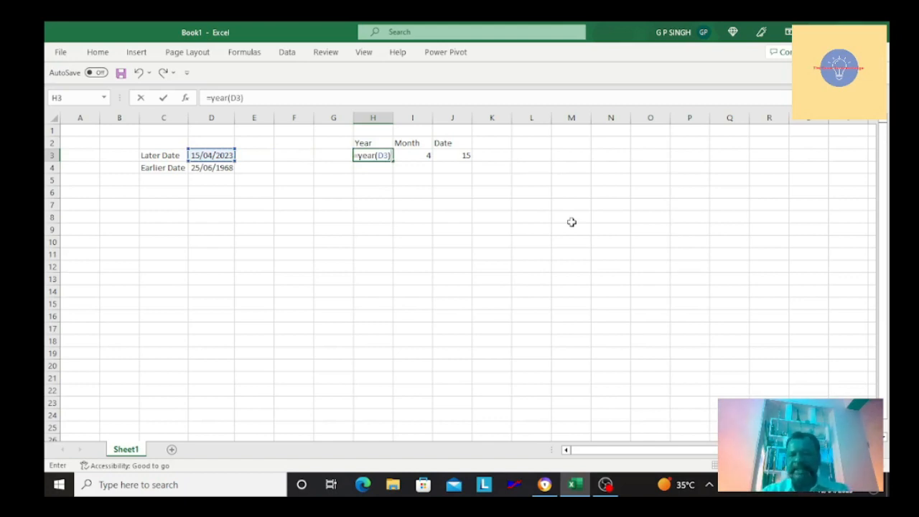
key(ctrl+Return)
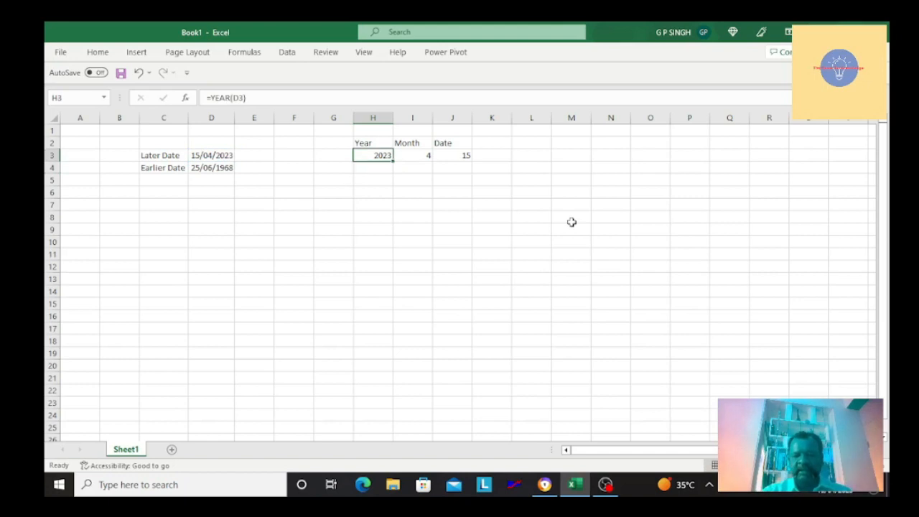
Step: Replace the number in I3 with the formula =MONTH(D3) to extract the later date's month
key(Right)
text(=mo)
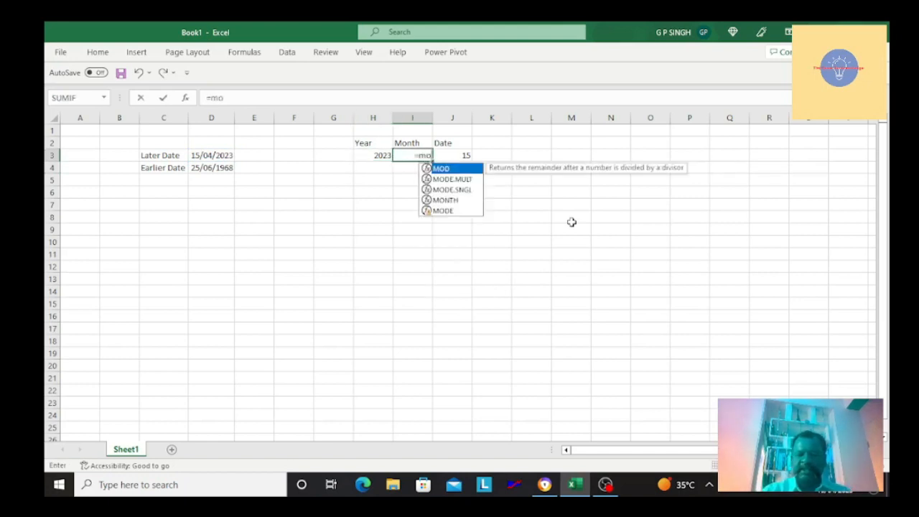
text(nth()
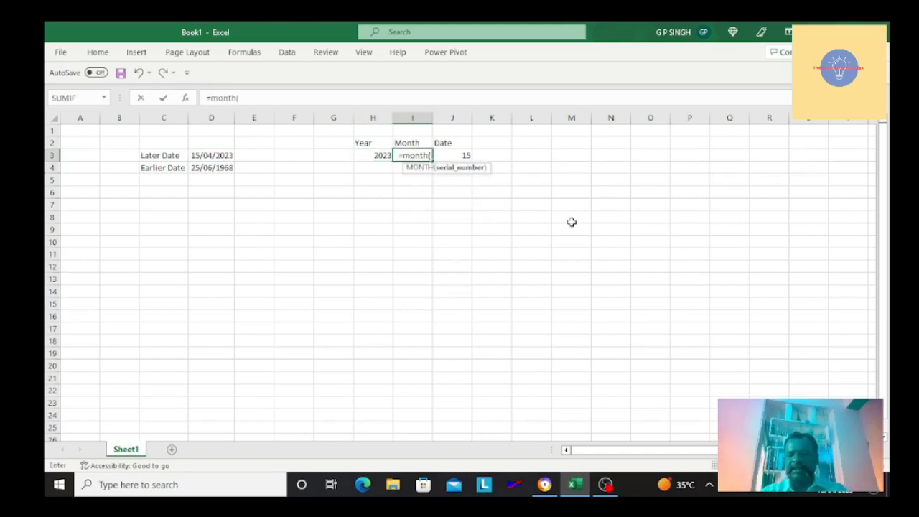
key(Left)
key(Left)
key(Left)
key(Left)
key(Left)
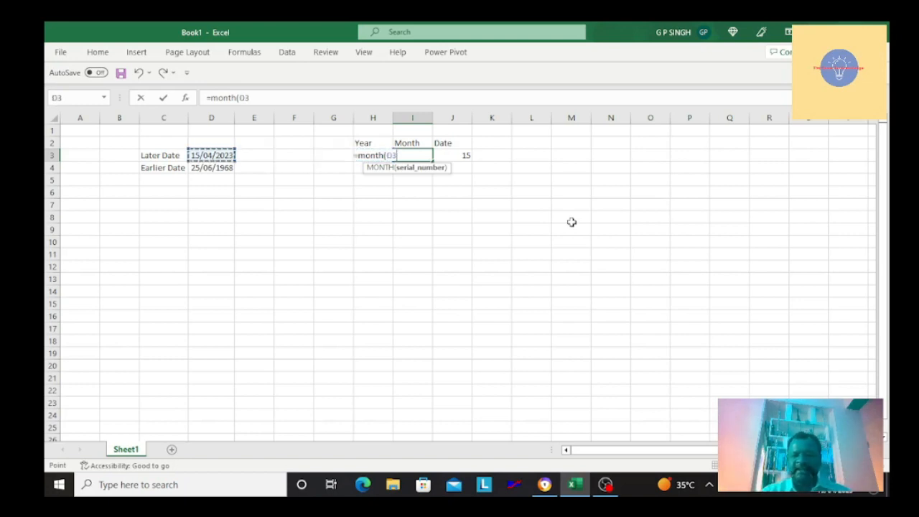
key(Return)
Step: Replace the number in J3 with the formula =DAY(D3) to extract the later date's day
key(Up)
key(Right)
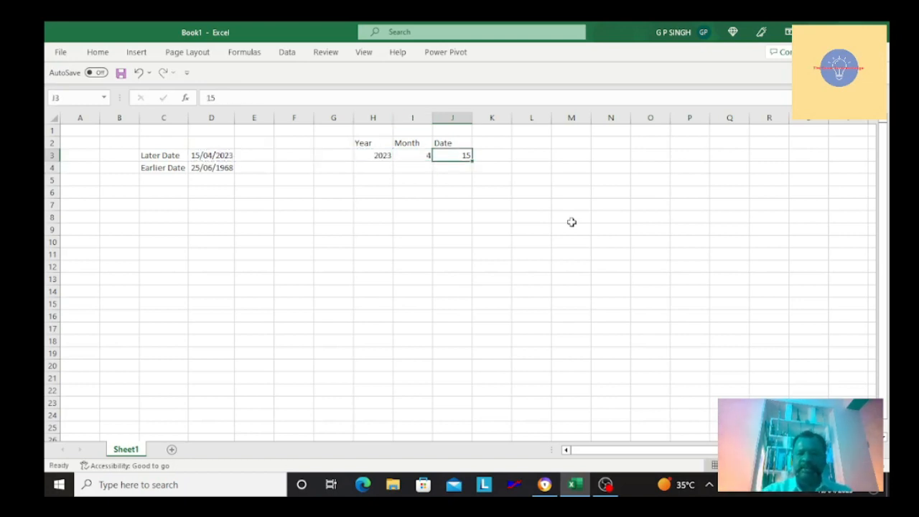
text(=)
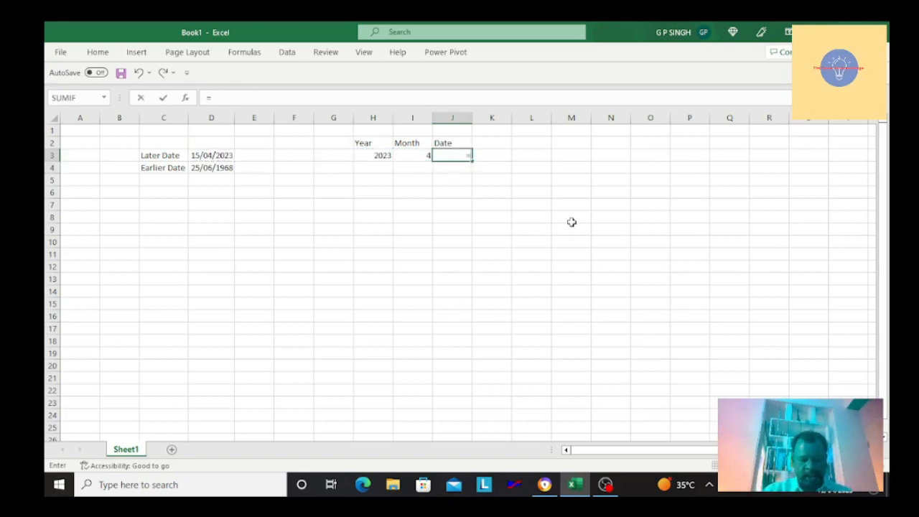
text(da)
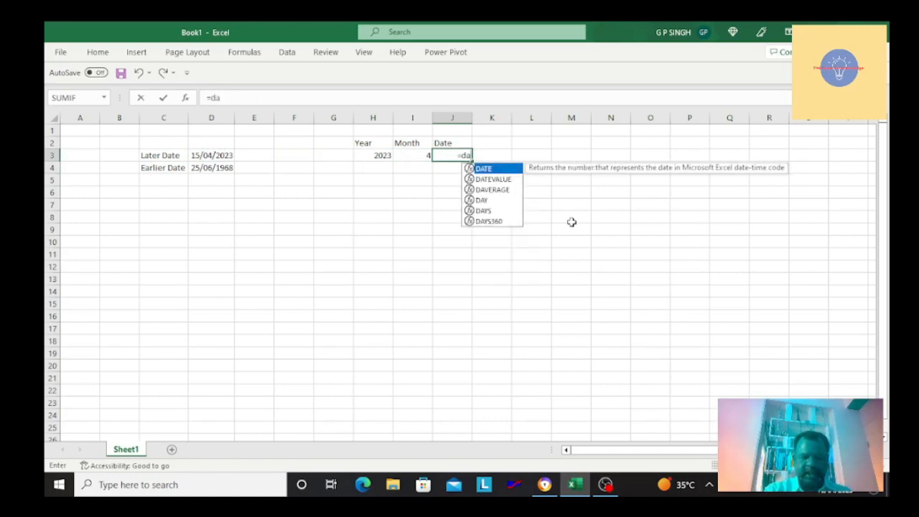
key(BackSpace)
text(ay)
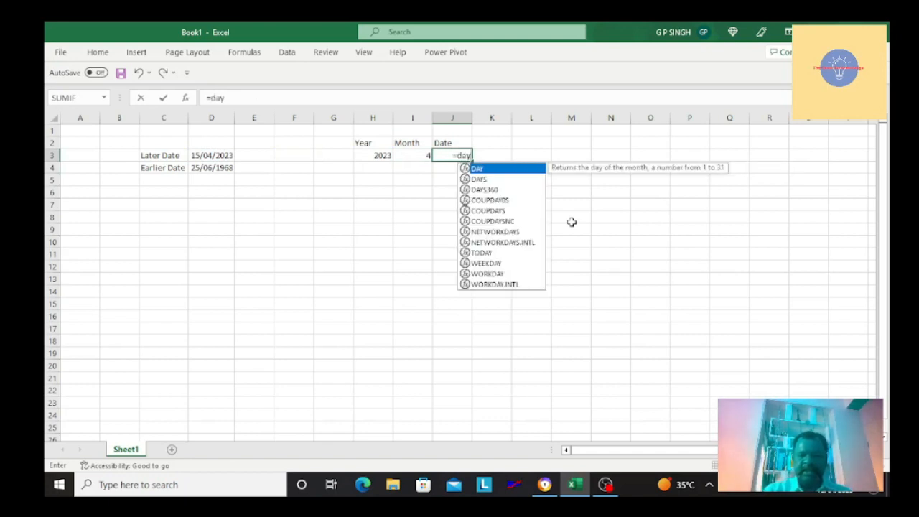
text(()
key(Left)
key(Left)
key(Left)
key(Left)
key(Left)
key(Left)
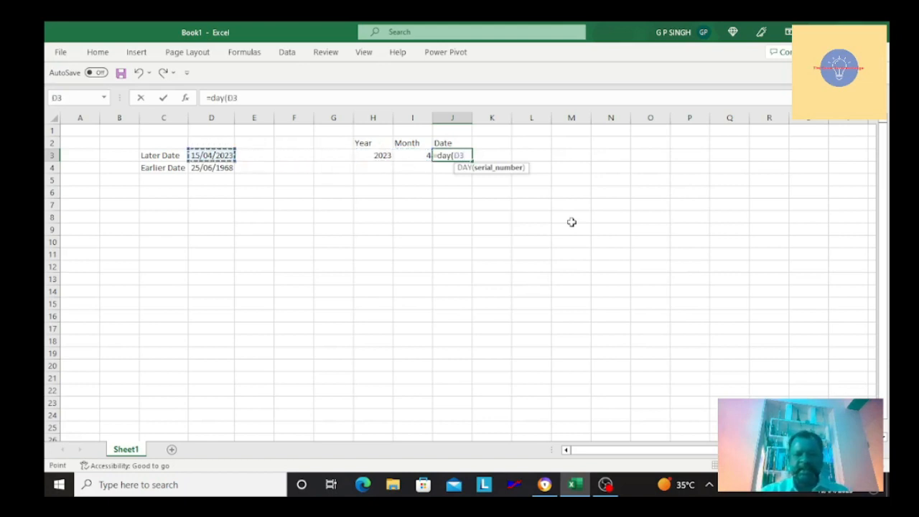
text())
key(Return)
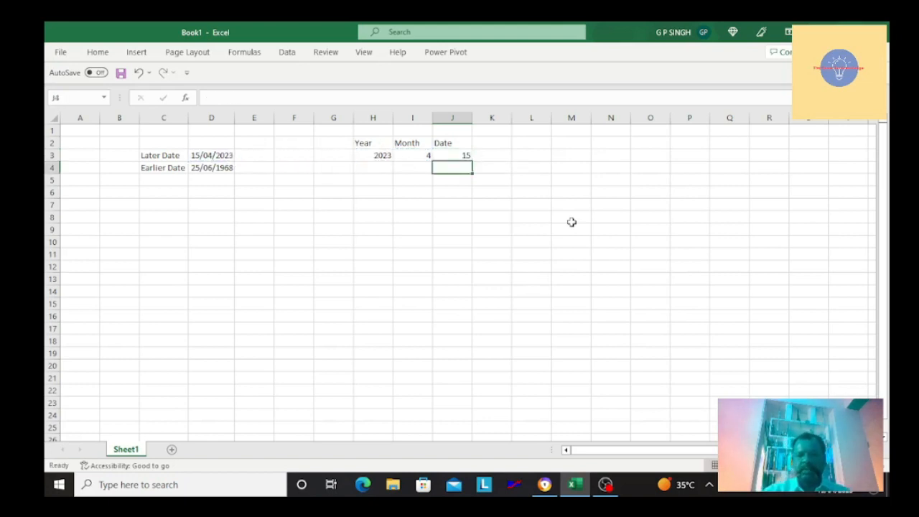
Step: Change the later date in D3 to 15/04/2024 to test the year, month and day formulas
key(Up)
key(Left)
key(Left)
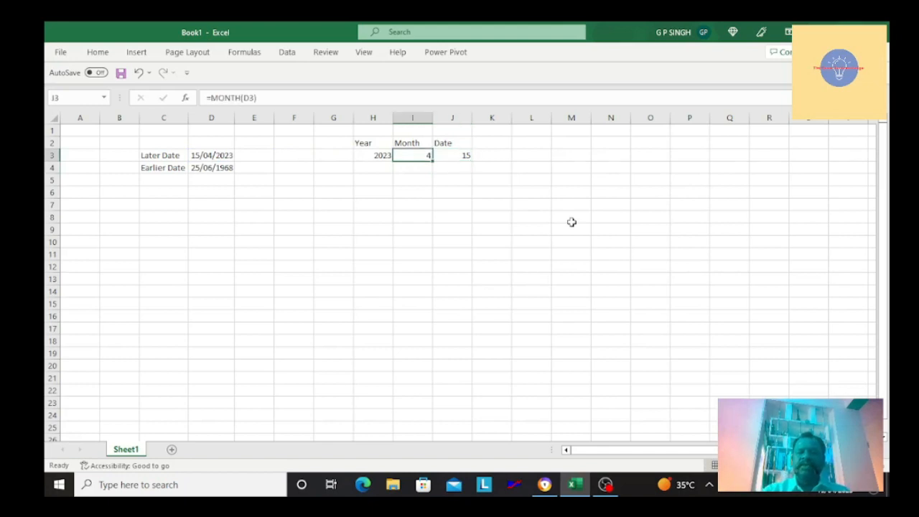
key(Right)
key(Right)
key(Left)
key(Left)
key(Left)
key(Left)
key(Left)
key(Left)
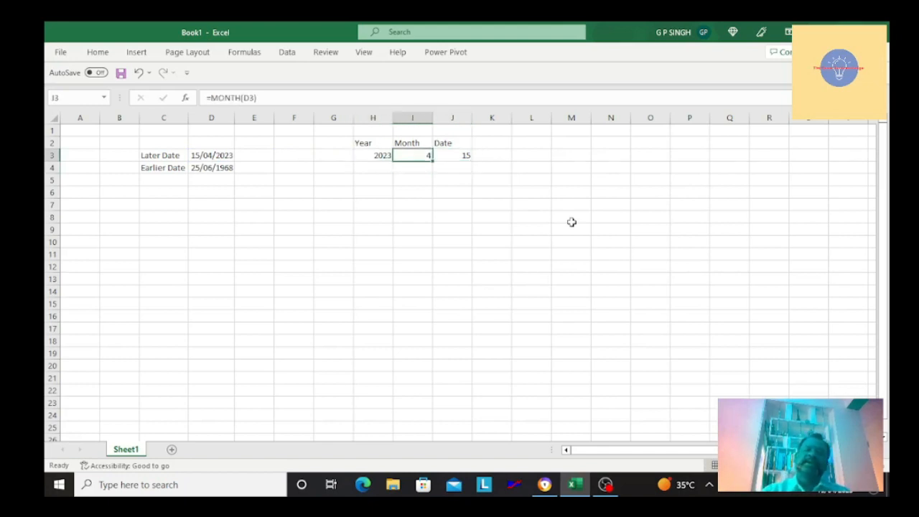
key(F2)
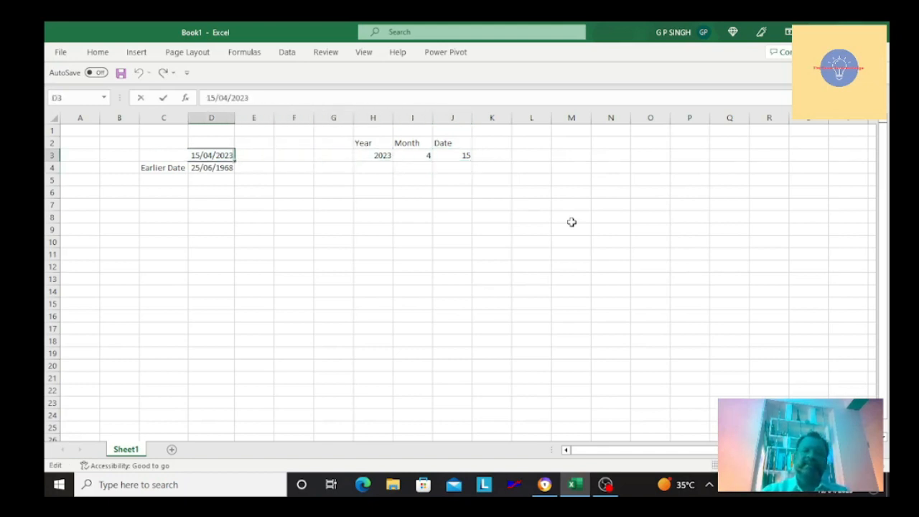
key(BackSpace)
text(4)
key(Return)
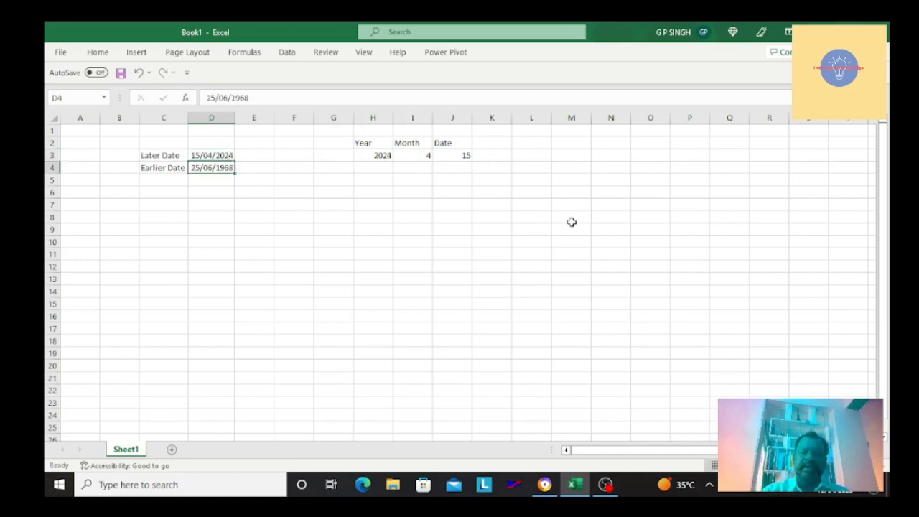
Step: Check the later date's extracted year, and set the later date in D3 back to 15/04/2023
key(Up)
key(Right)
key(Right)
key(Right)
key(Right)
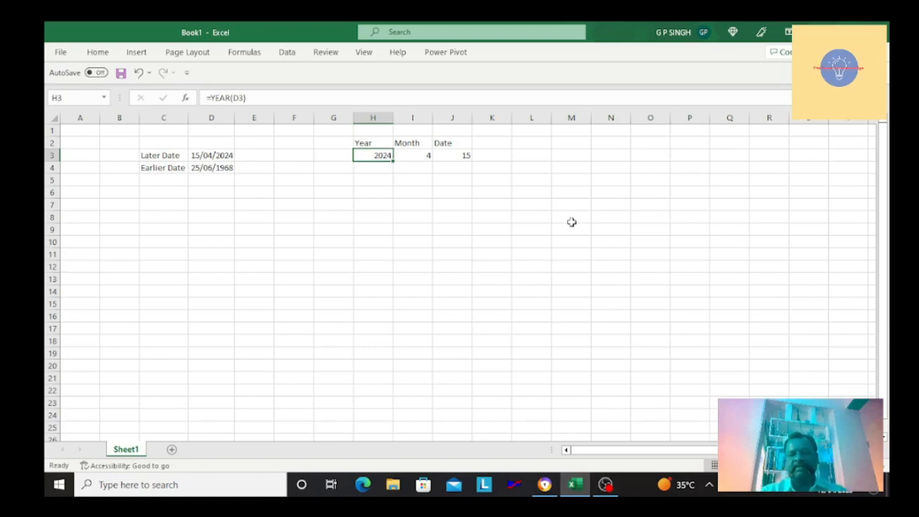
key(Left)
key(Left)
key(Left)
key(Left)
key(F2)
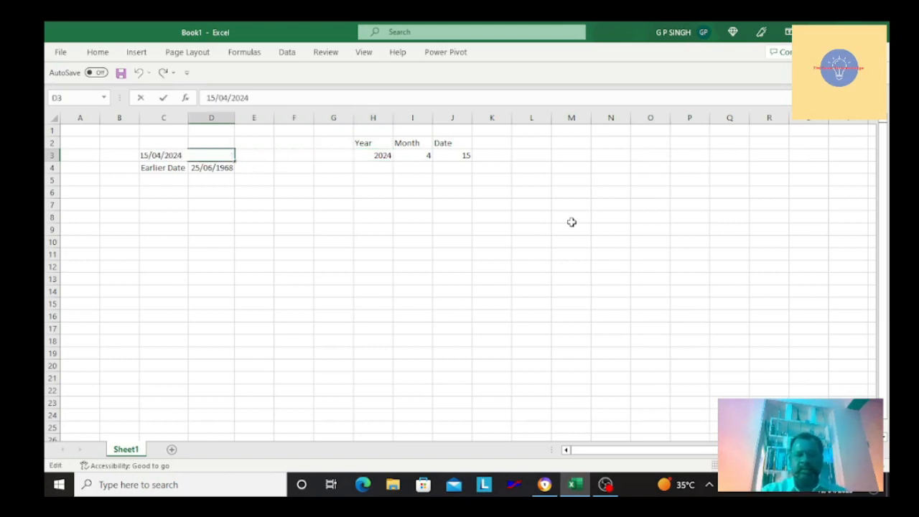
key(BackSpace)
text(3)
key(Return)
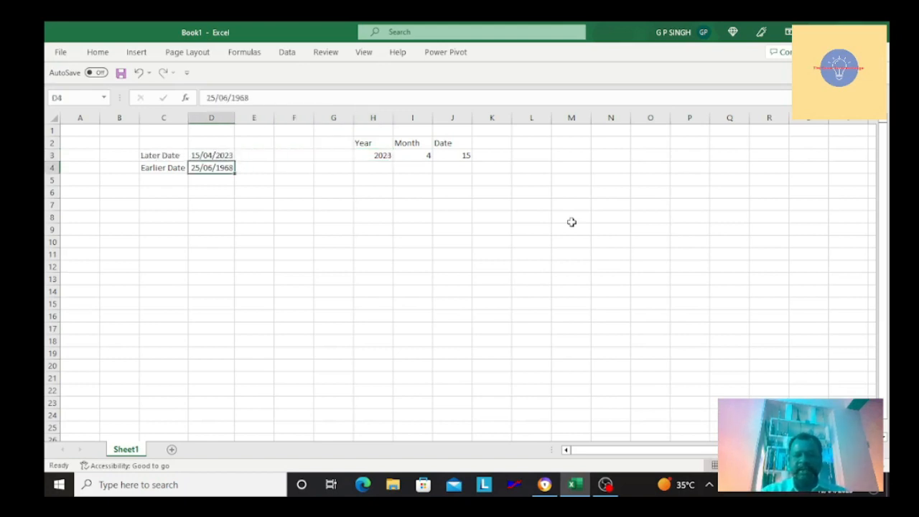
Step: Copy the year, month and day formulas from H3:J3 into H4:J4 for the earlier date
key(Up)
key(Right)
key(Right)
key(Right)
key(Right)
key(Right)
key(Left)
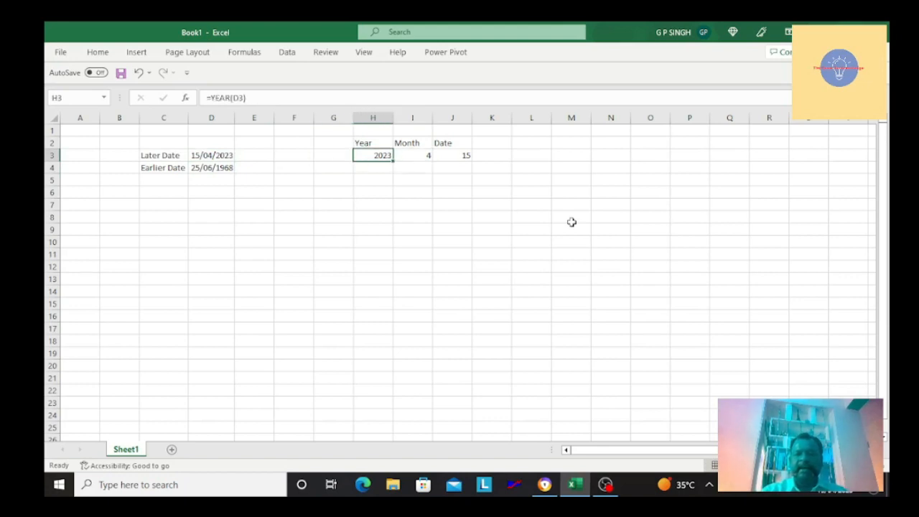
key(Down)
key(Down)
key(Up)
key(Up)
key(shift+Right)
key(shift+Right)
key(ctrl+c)
key(Down)
key(Return)
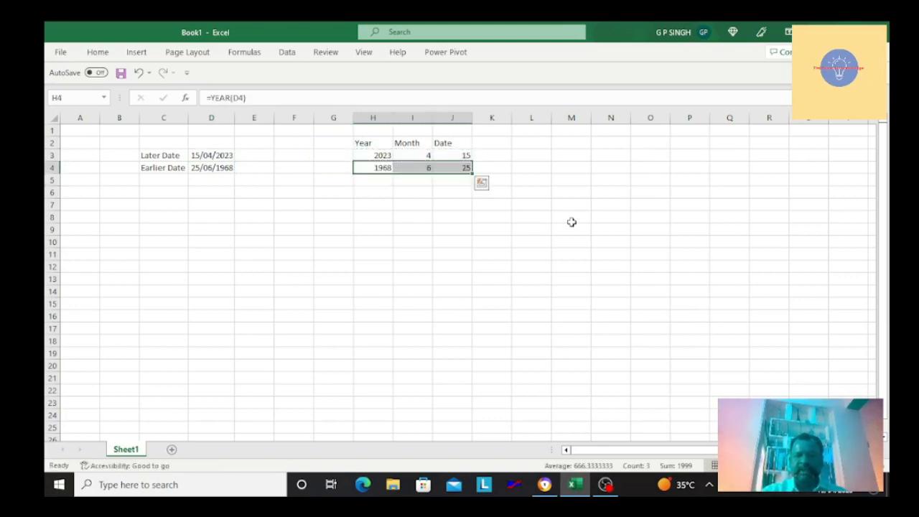
Step: Review the copied year, month and day formulas for the earlier date in H4:J4
key(Right)
key(Right)
key(Left)
key(Left)
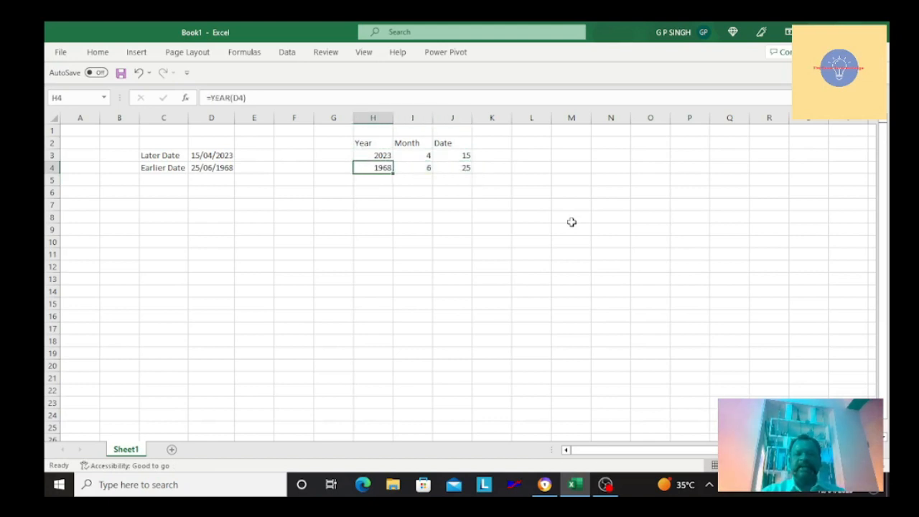
key(Right)
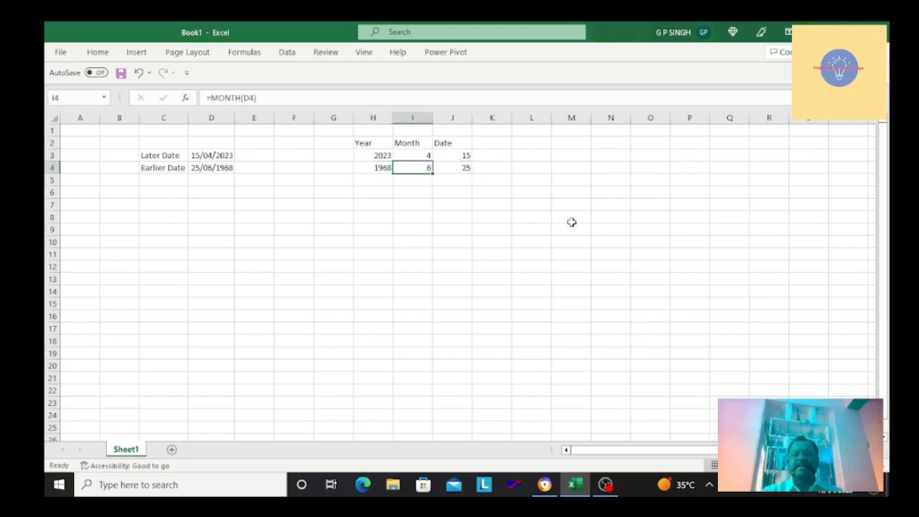
key(Right)
key(Left)
key(Left)
key(Left)
key(Right)
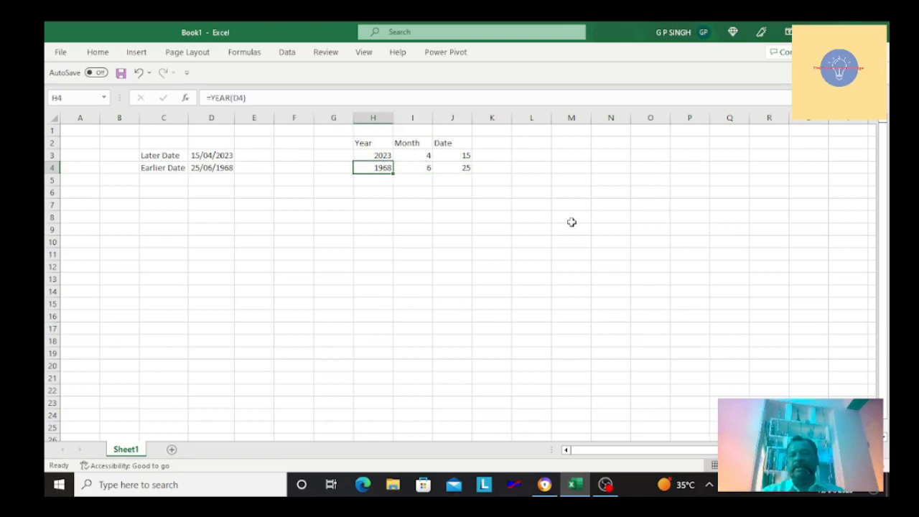
Step: Rename the column heading in J2 from Date to Day
key(Right)
key(Right)
key(Up)
key(Up)
text(Day)
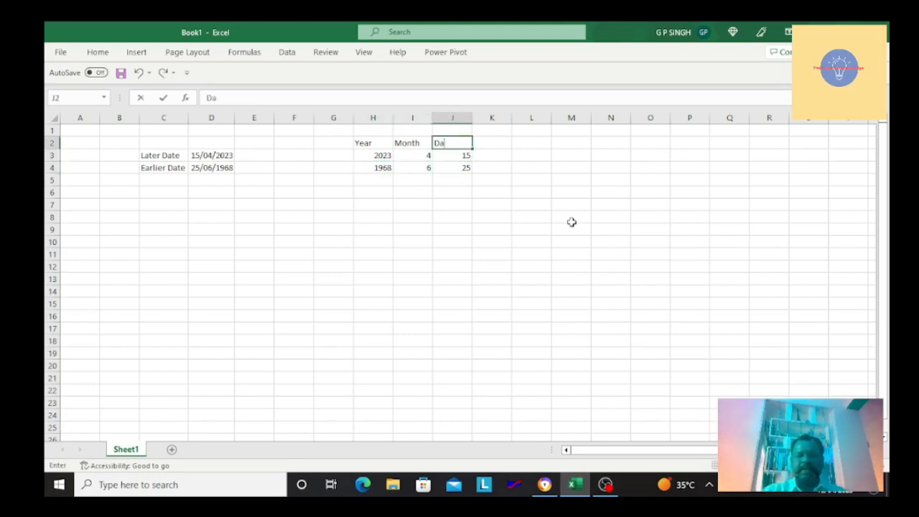
key(Return)
Step: Enter the formula =+J3-J4 in J5 to subtract the earlier date's day from the later date's day
key(Down)
key(Down)
key(Down)
key(Up)
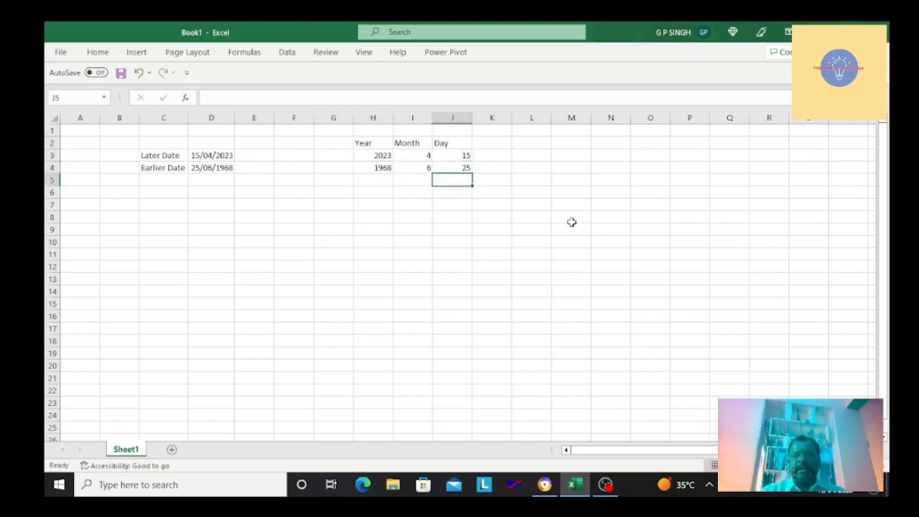
key(Left)
key(Left)
key(Left)
key(Right)
key(Right)
key(Right)
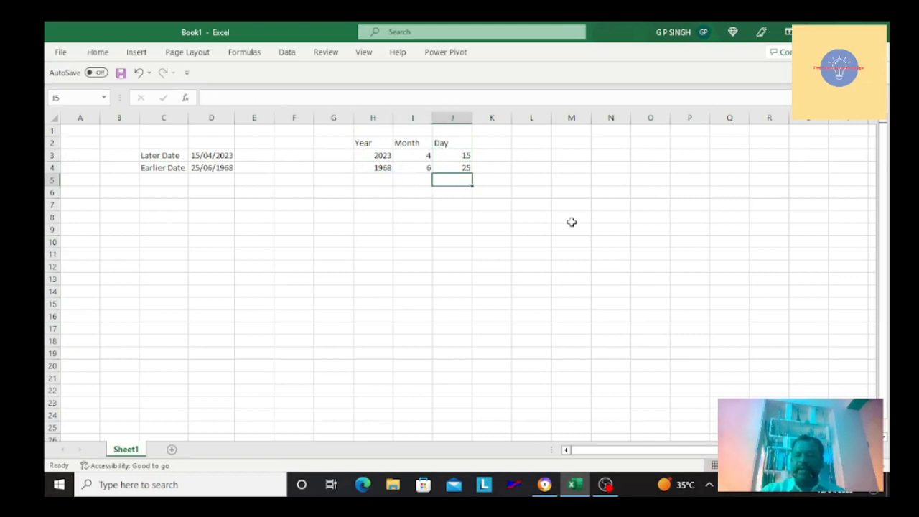
text(+)
key(Up)
key(Up)
text(-)
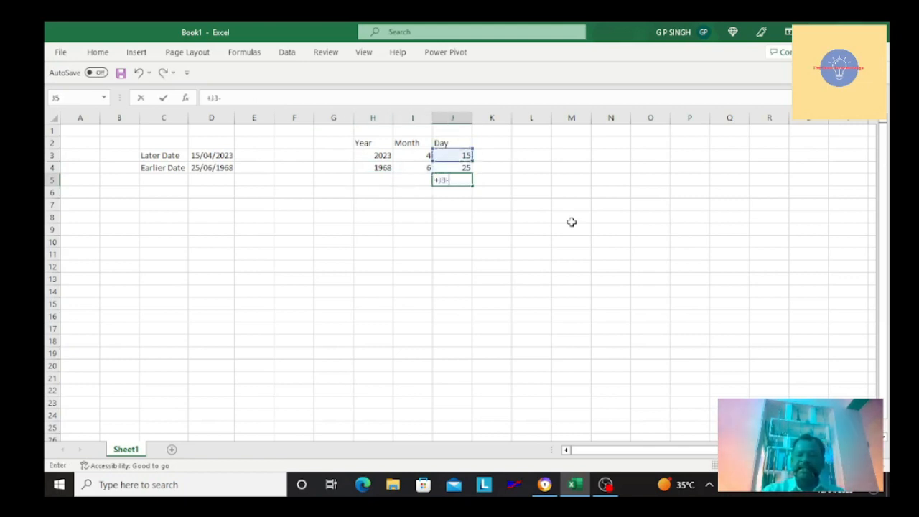
key(Up)
key(Return)
Step: Copy the subtraction formula from J5 into H5:I5 for the year and month differences
key(Up)
key(ctrl+c)
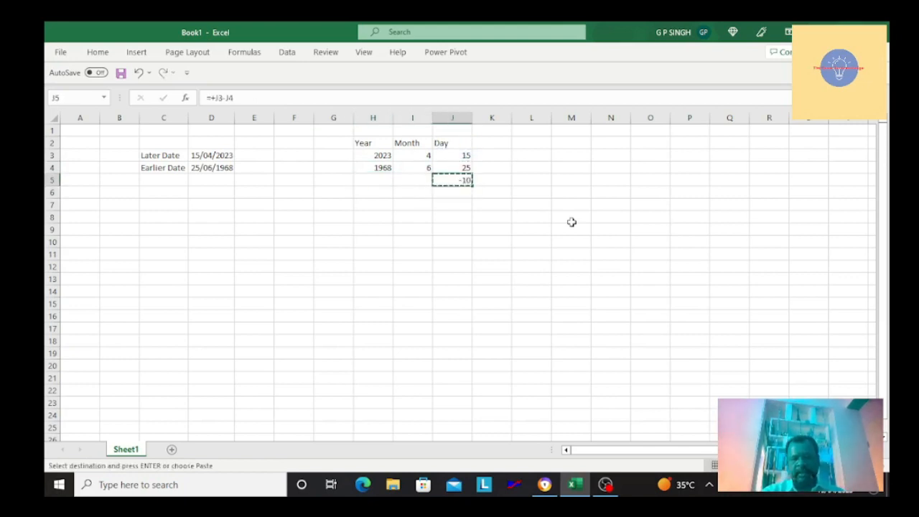
key(Left)
key(shift+Left)
key(Return)
key(Down)
key(Down)
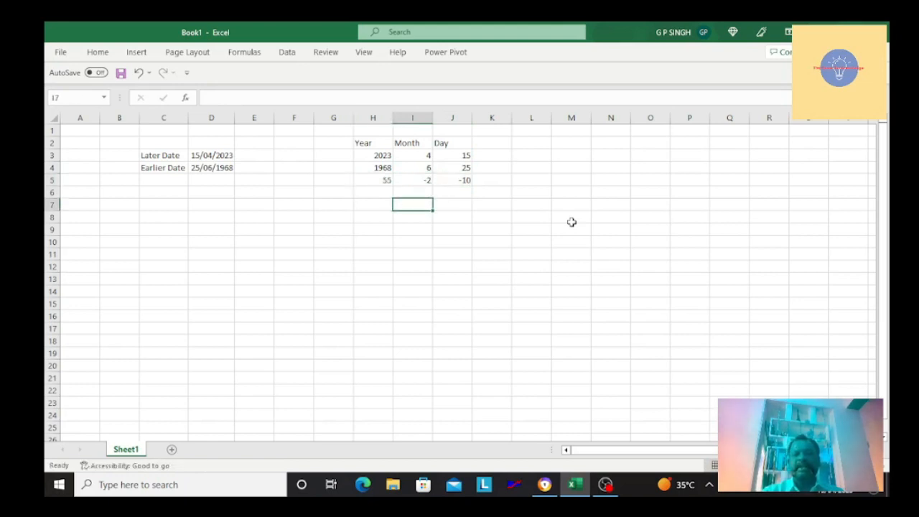
Step: Apply Less Than 0 conditional formatting to H5:J5 with Light Red Fill with Dark Red Text
key(Up)
key(Up)
key(Left)
key(shift+Right)
key(shift+Right)
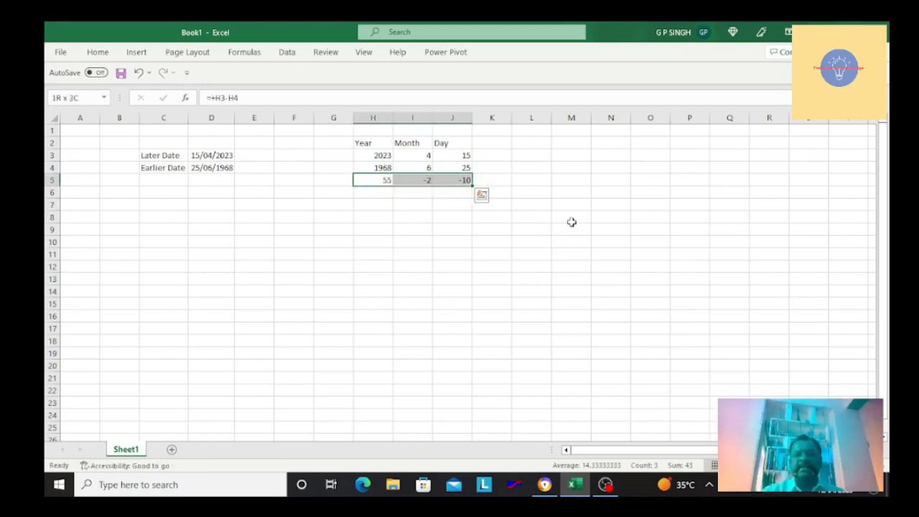
click(287, 53)
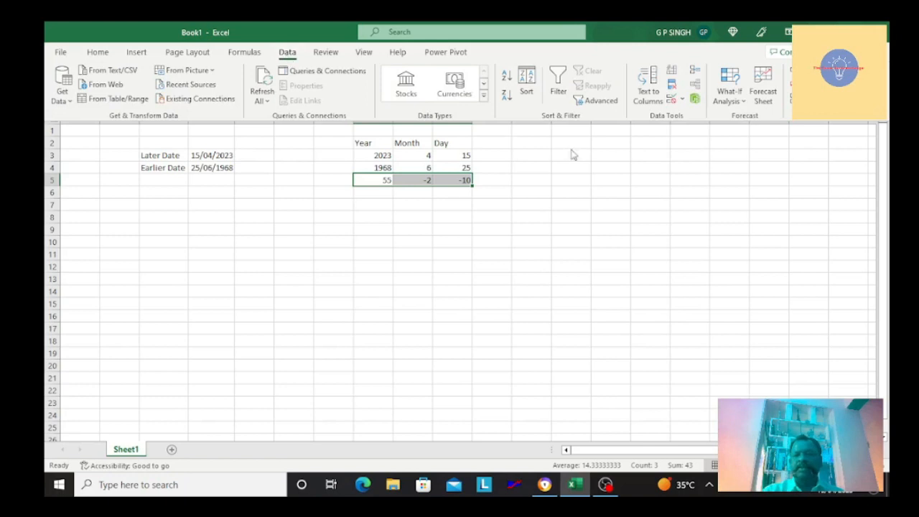
click(104, 53)
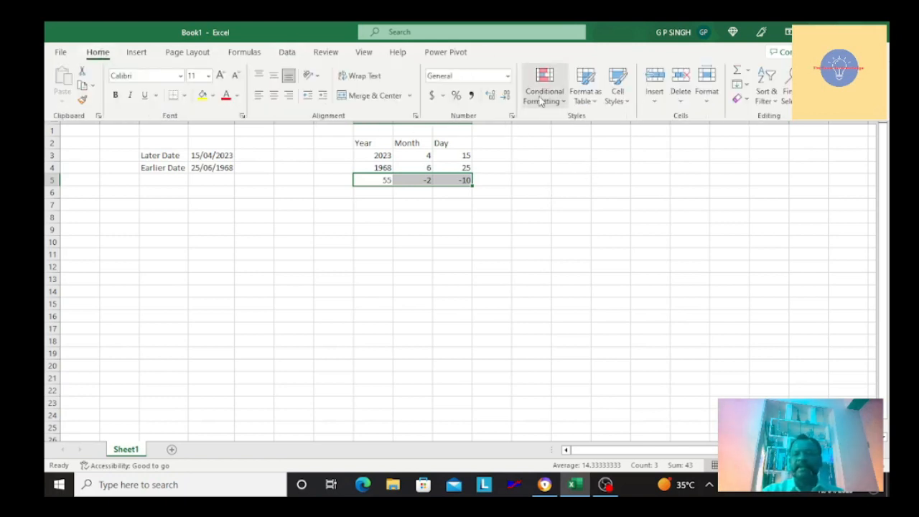
click(542, 103)
mouse_move(614, 127)
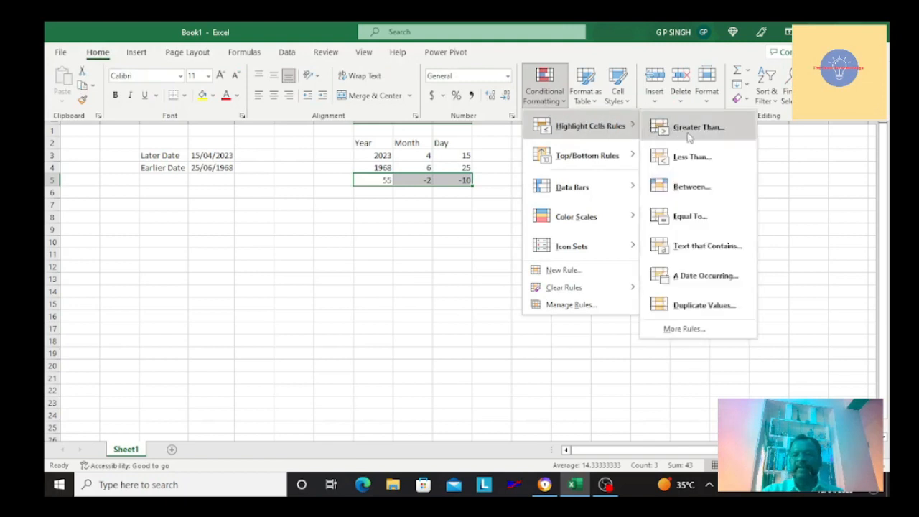
click(700, 169)
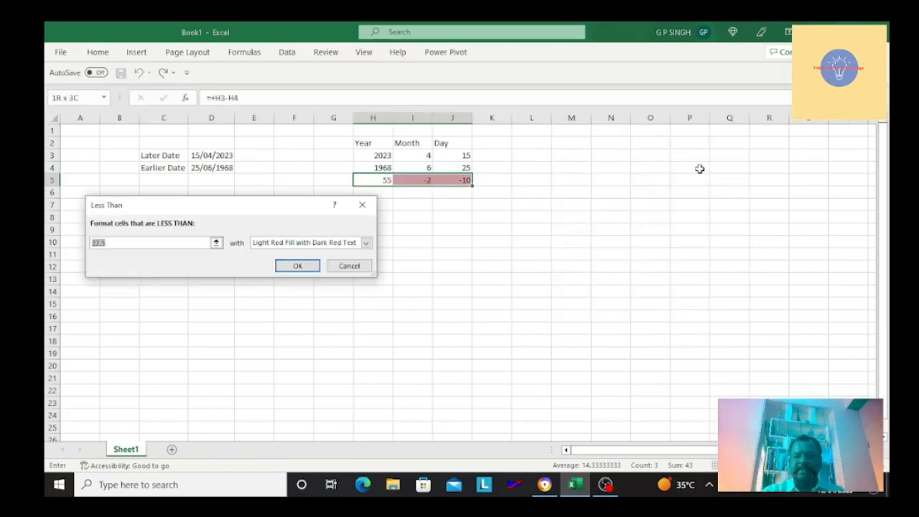
text(0)
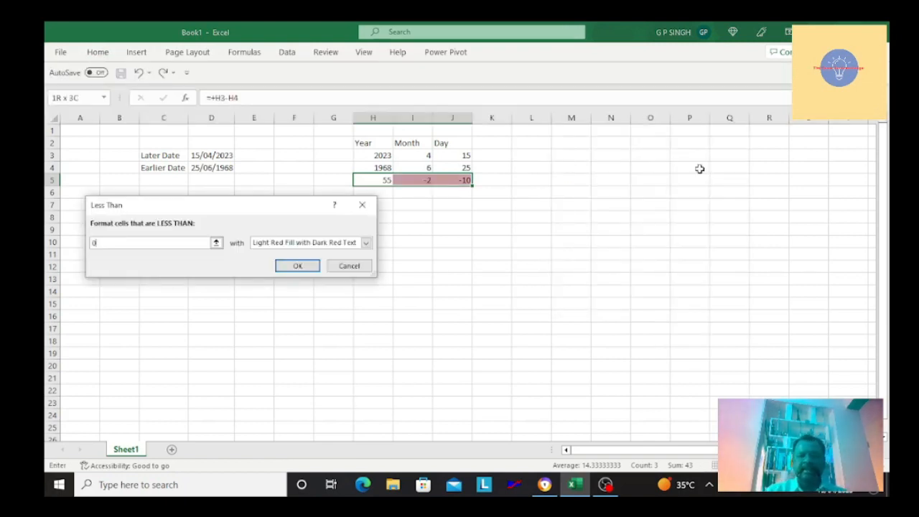
key(Return)
key(Down)
key(Up)
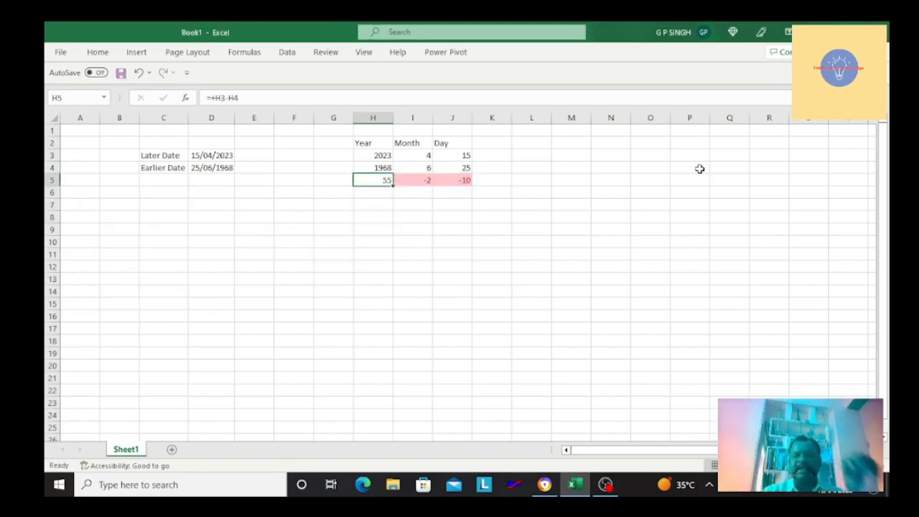
Step: Examine the year, month and day differences in H5:J5 and their subtraction formulas
key(Up)
key(Right)
key(Right)
key(Right)
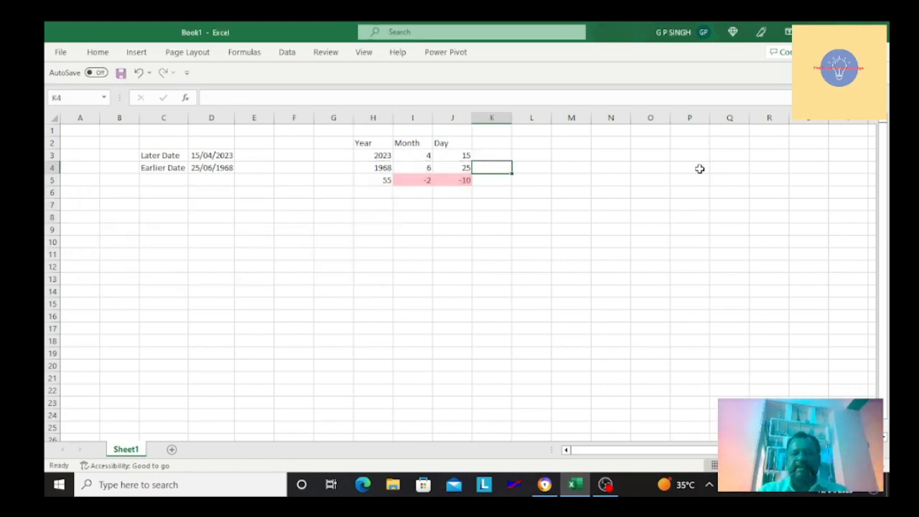
key(Left)
key(Left)
key(Left)
key(Right)
key(Right)
key(Down)
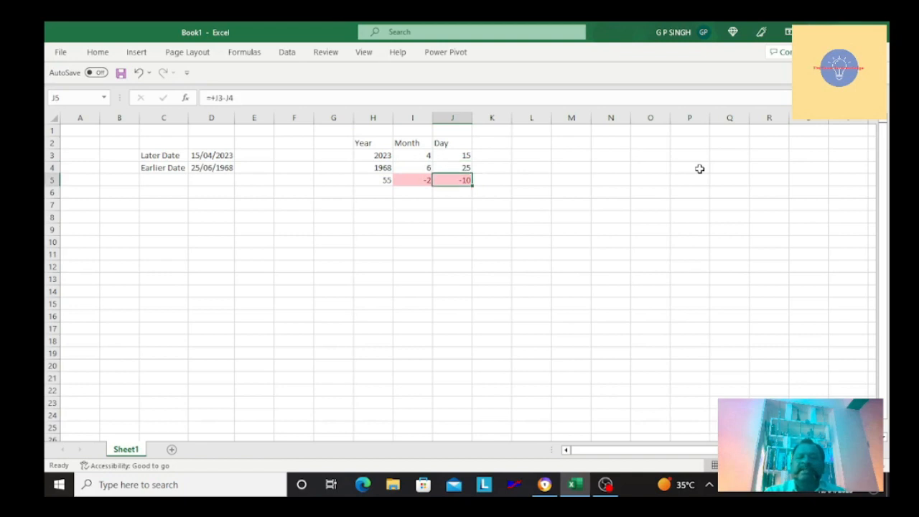
key(Left)
key(Left)
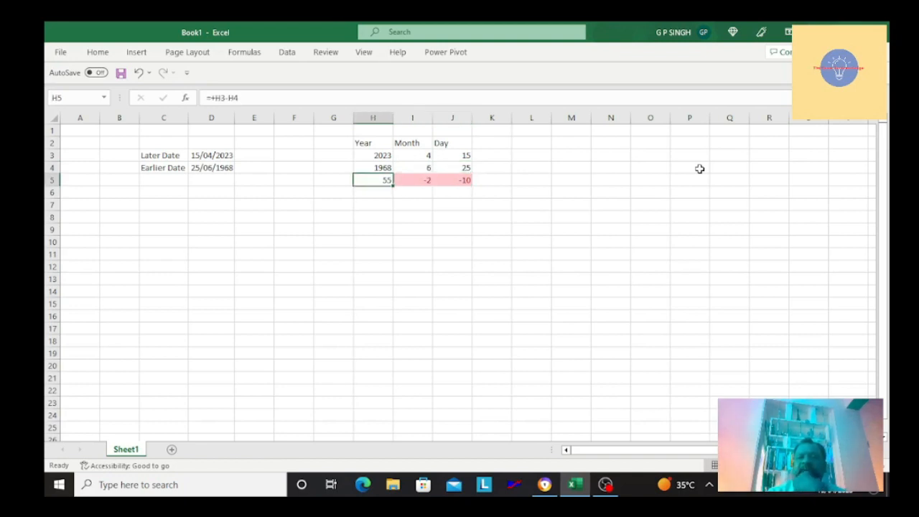
key(Right)
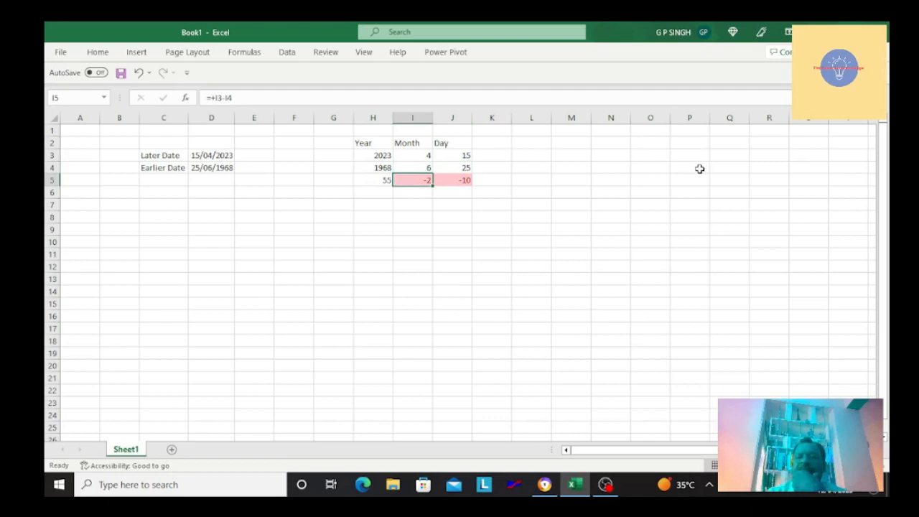
key(Right)
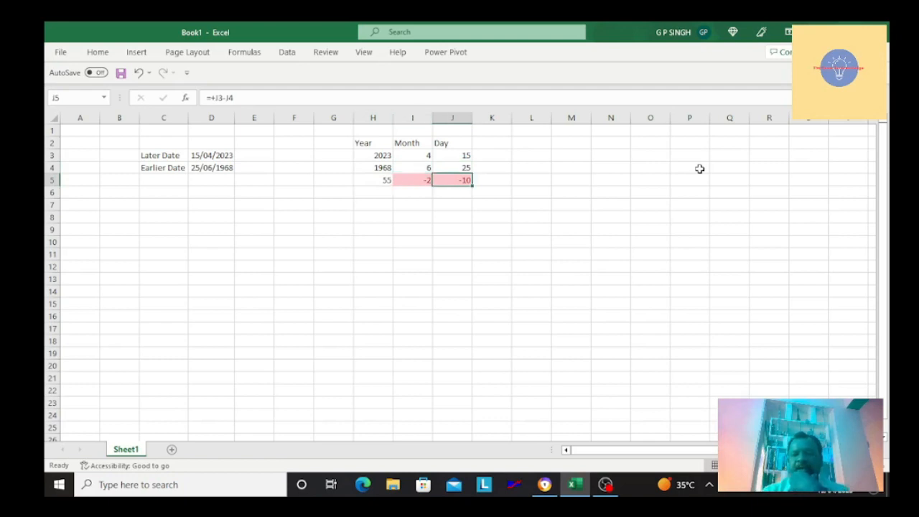
Step: Compare the later and earlier dates' year, month and day values in rows 3 and 4
key(Up)
key(Up)
key(Up)
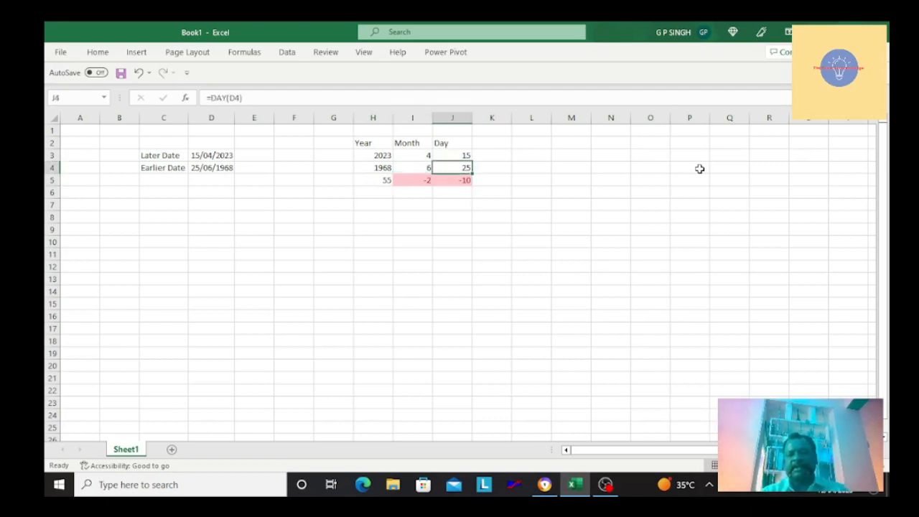
key(Down)
key(Down)
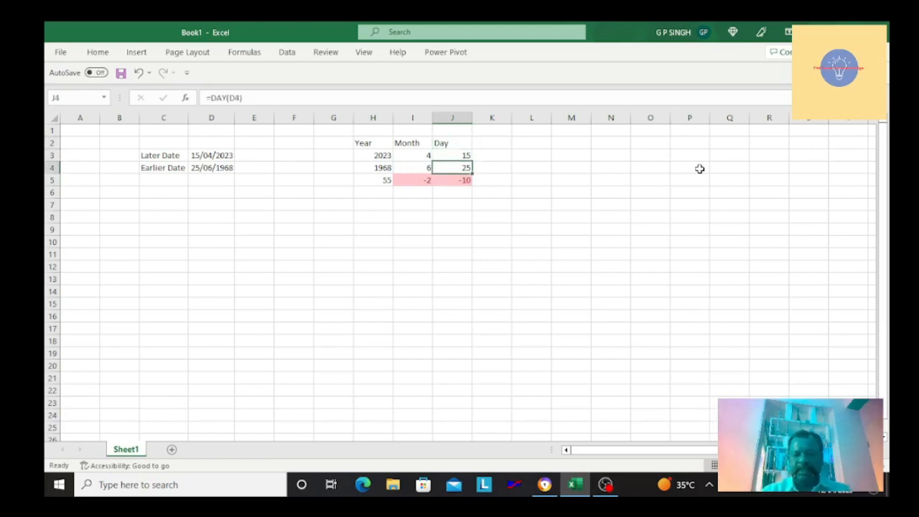
key(Up)
key(Left)
key(Left)
key(Left)
key(Right)
key(Right)
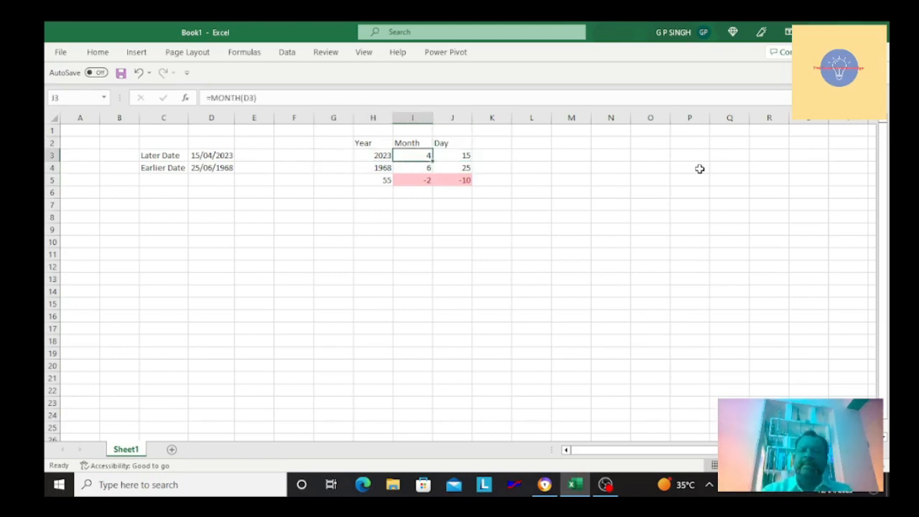
key(Left)
key(Right)
key(Right)
key(Right)
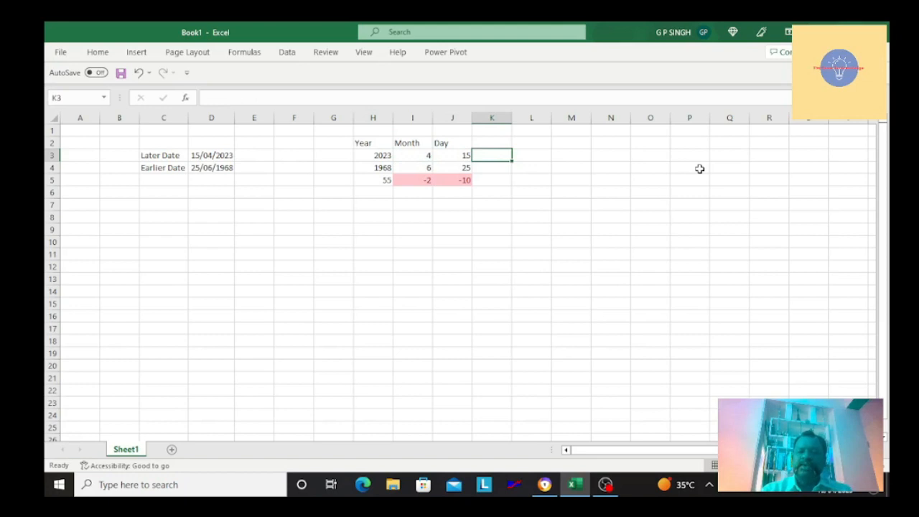
key(Left)
key(Left)
key(Left)
key(Right)
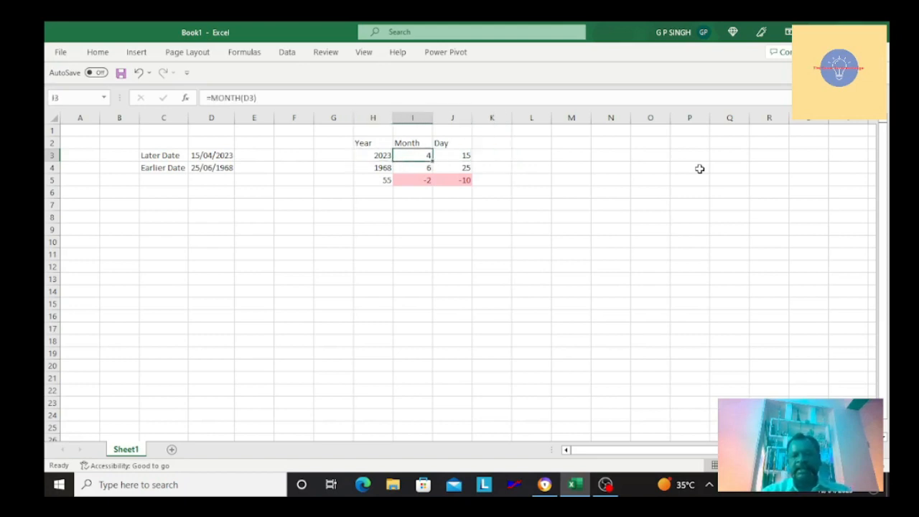
Step: Review the later date's month and day formulas in I3 and J3
key(Right)
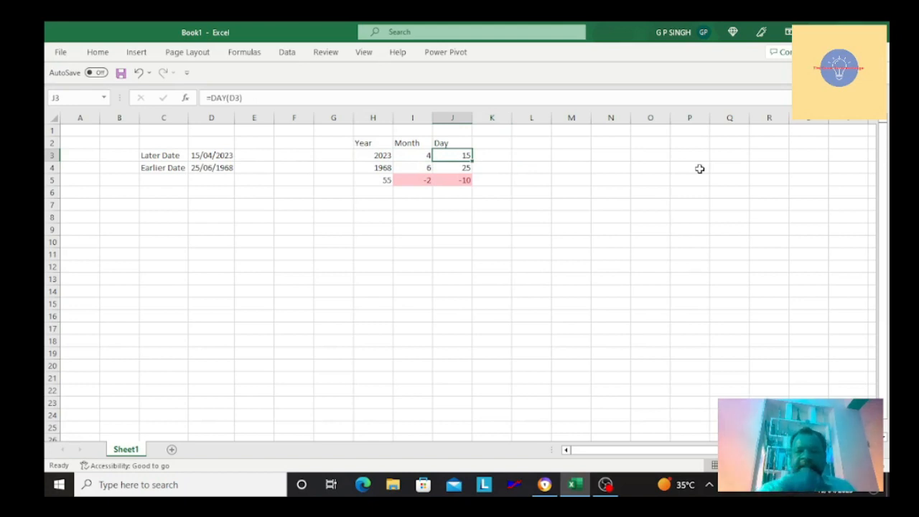
key(Down)
key(Up)
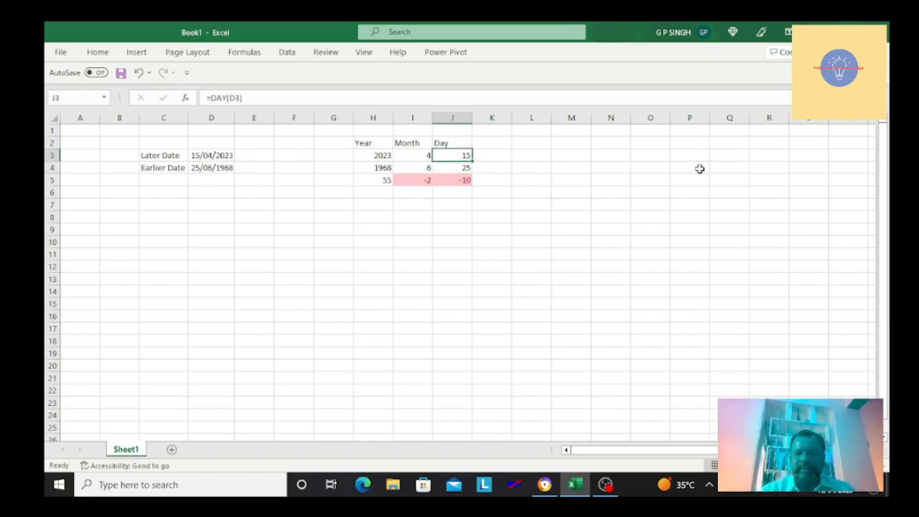
key(Left)
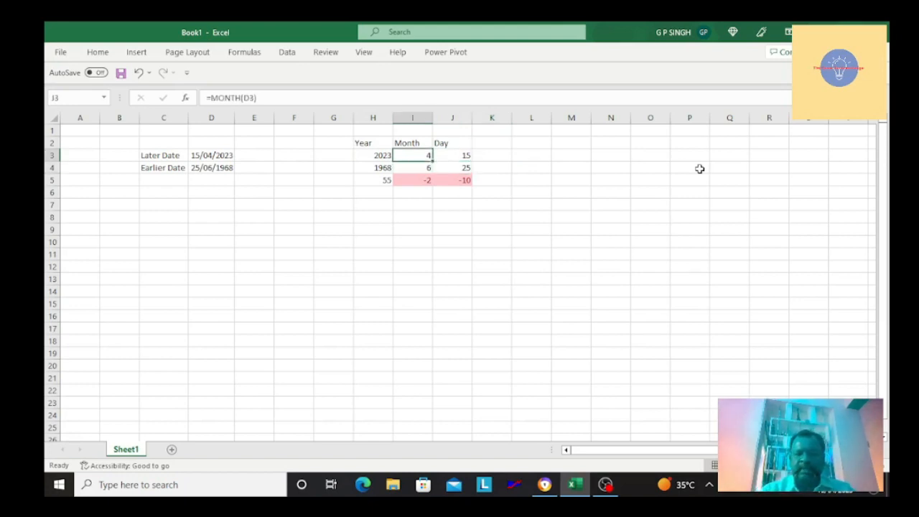
key(Right)
key(Right)
key(Left)
key(Left)
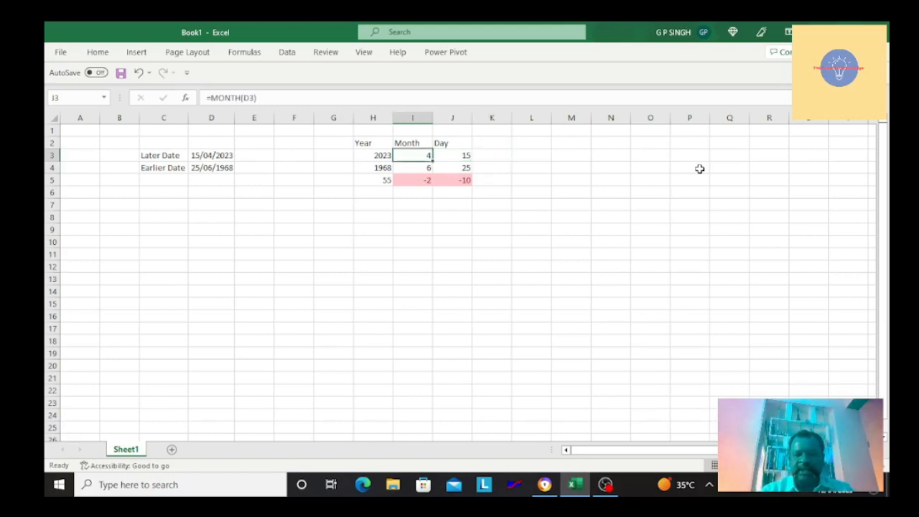
Step: Add 30 to the later date's day formula in J3, making it =DAY(D3)+30
key(Right)
key(F2)
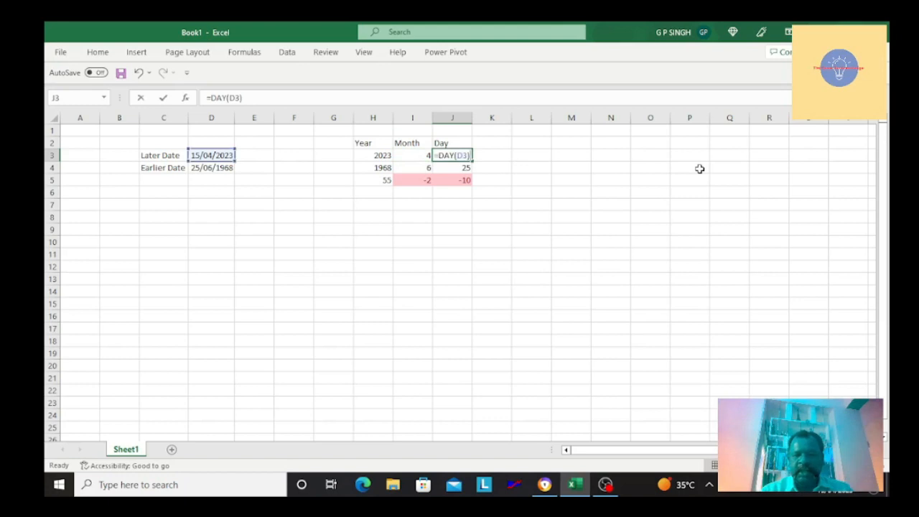
text(+30)
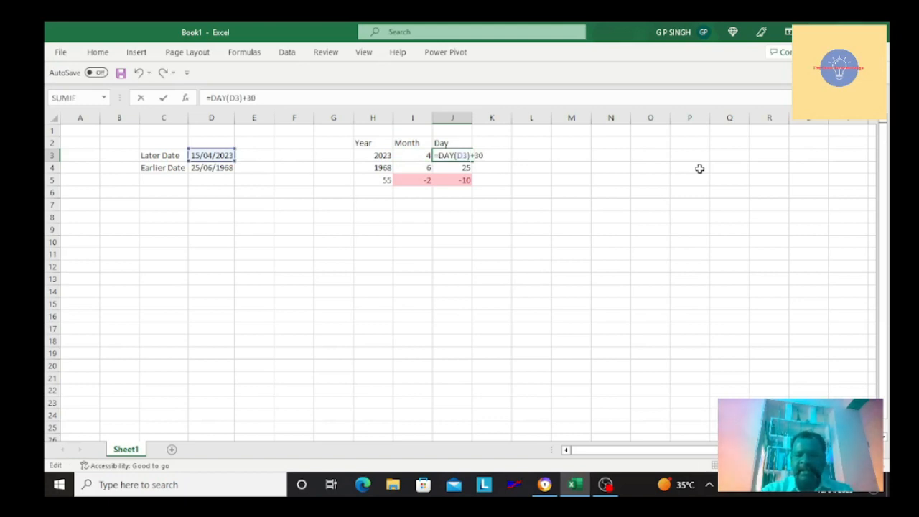
key(Return)
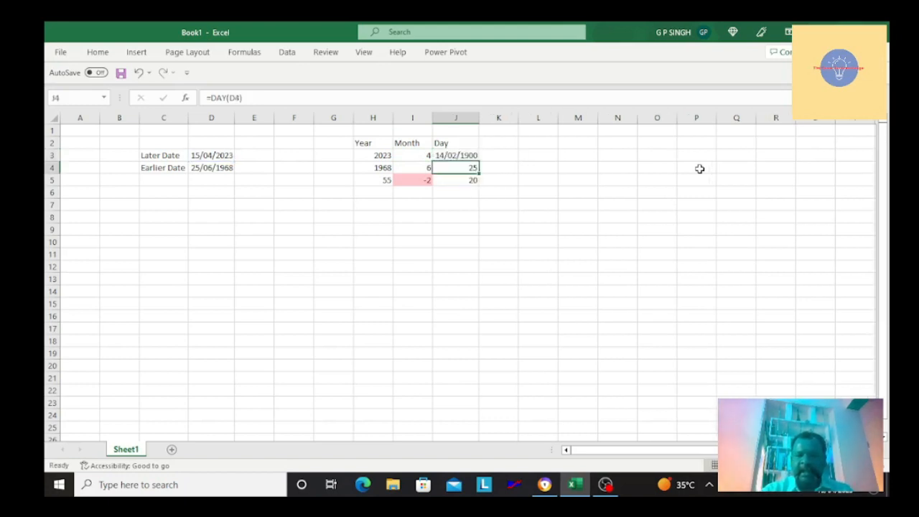
Step: Format the day value in J3 in comma style with no decimal places
key(Up)
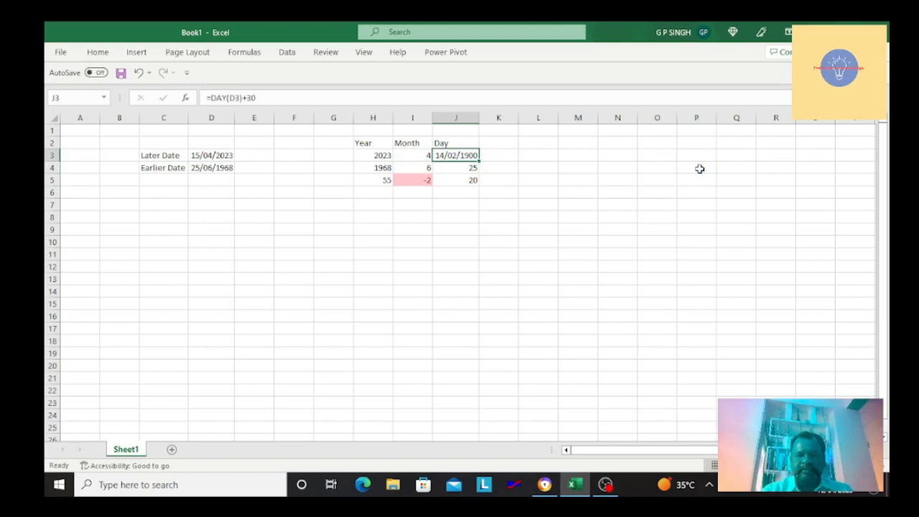
click(98, 53)
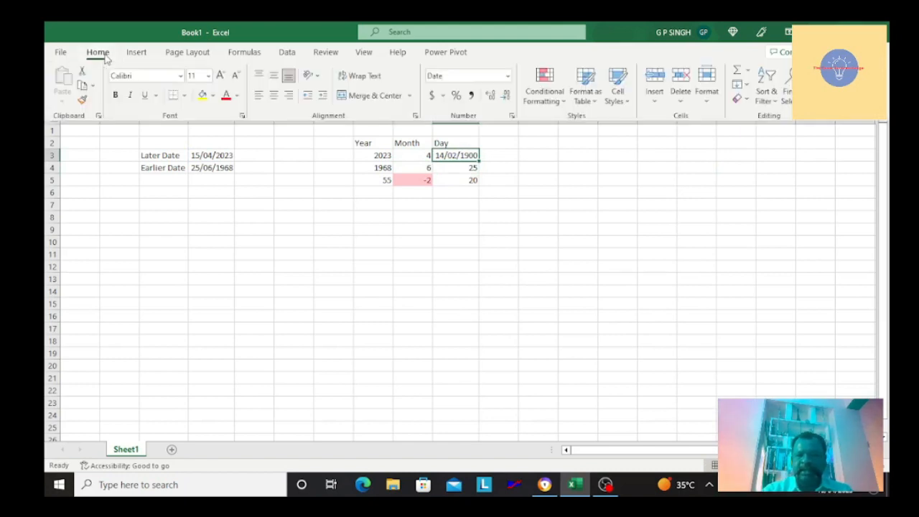
click(471, 97)
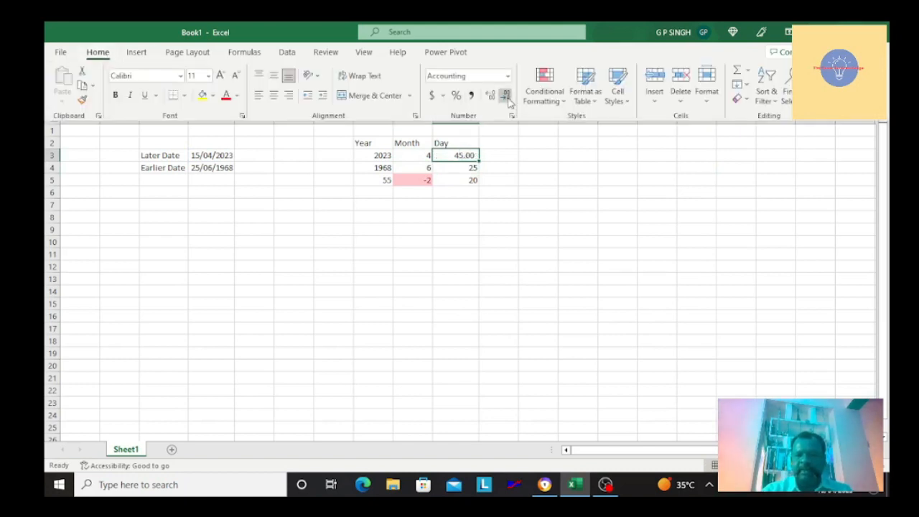
click(506, 96)
click(506, 96)
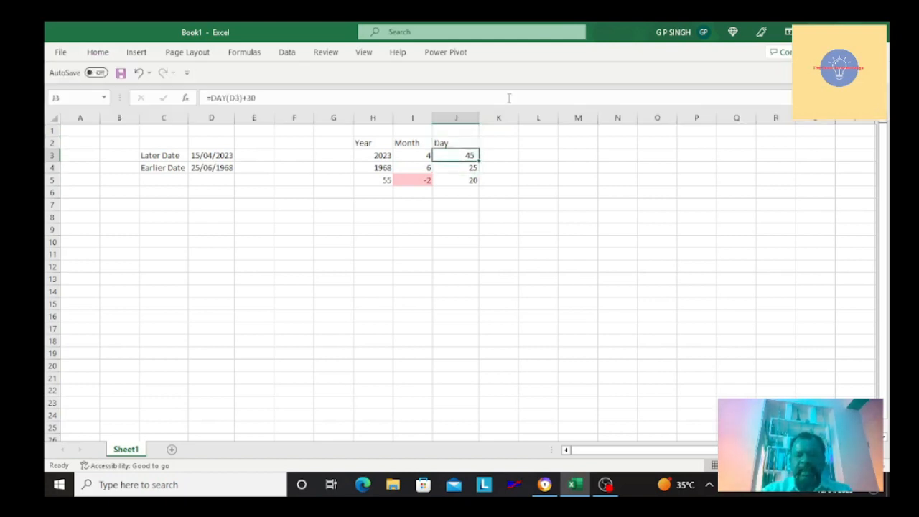
Step: Subtract 1 from the later date's month formula in I3, making it =MONTH(D3)-1
key(Left)
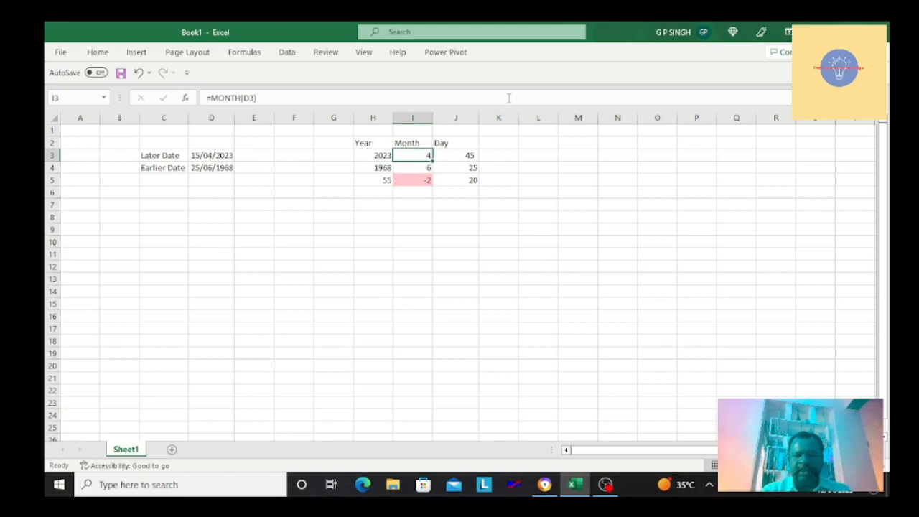
key(F2)
text(-1)
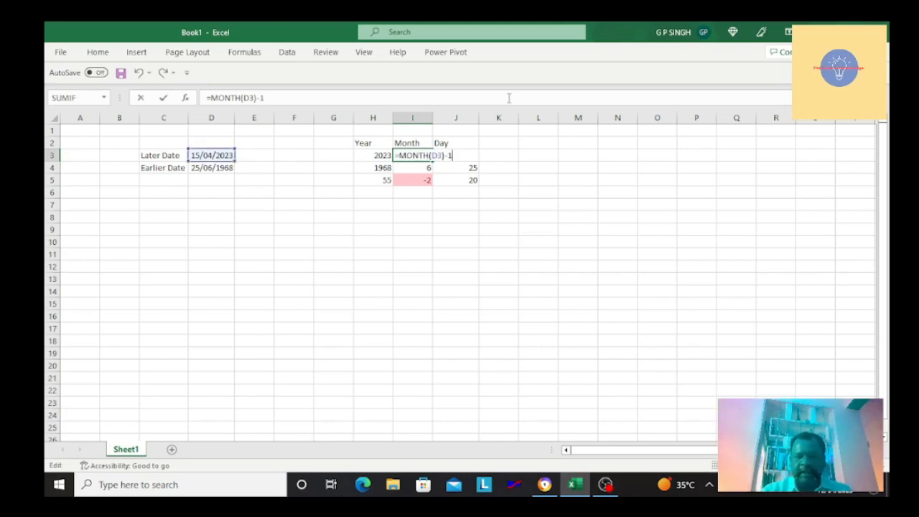
key(Return)
Step: Copy J3 and paste only its formats onto the month value in I3
key(Up)
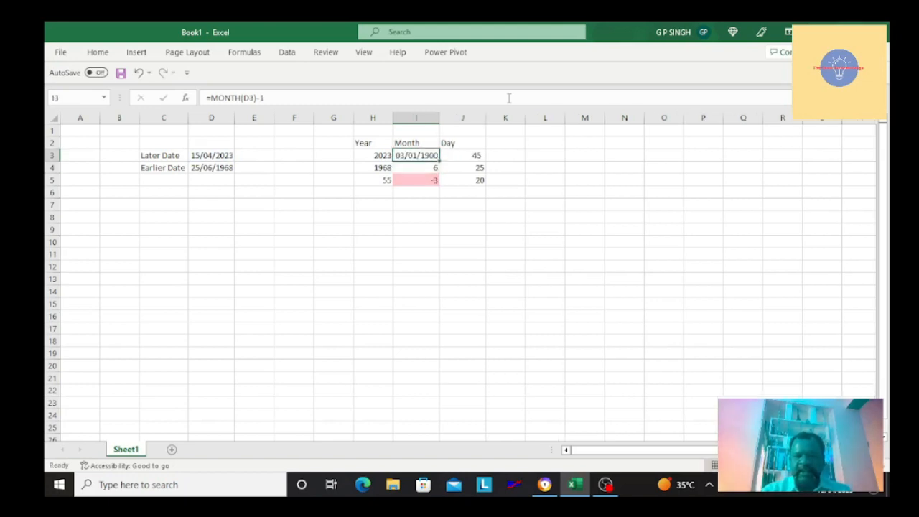
key(Right)
key(ctrl+c)
key(Left)
key(ctrl+alt+v)
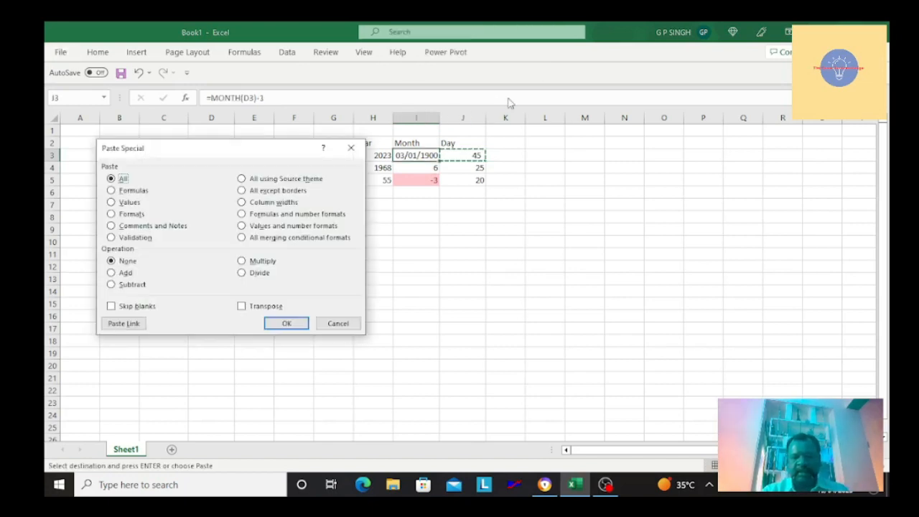
key(t)
key(Return)
key(Escape)
key(Down)
key(Down)
key(Up)
key(Up)
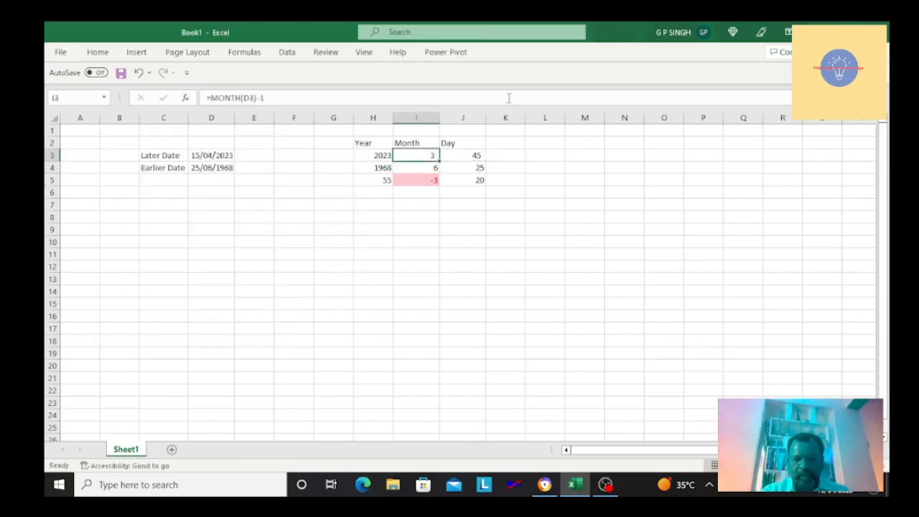
Step: Examine the adjusted month and day values in row 3 and their differences in row 5
key(Left)
key(Right)
key(Right)
key(Left)
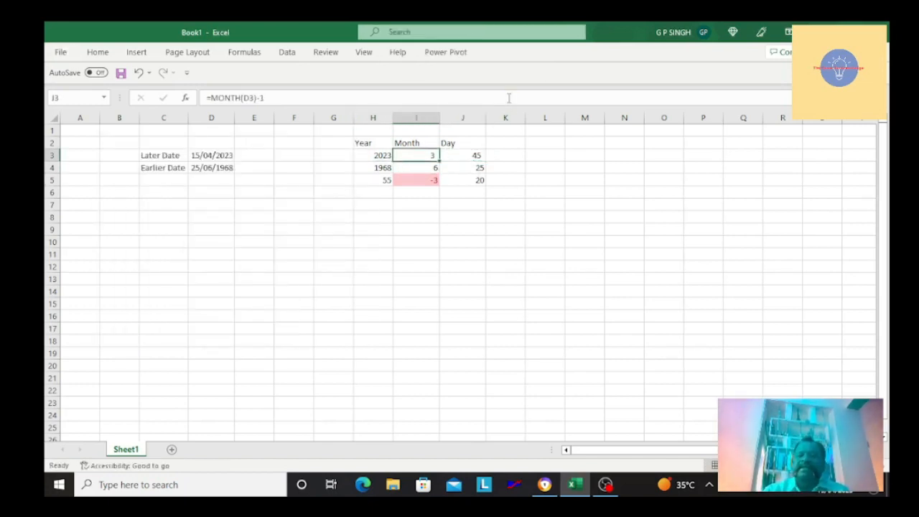
key(Right)
key(Right)
key(Left)
key(Down)
key(Down)
key(Down)
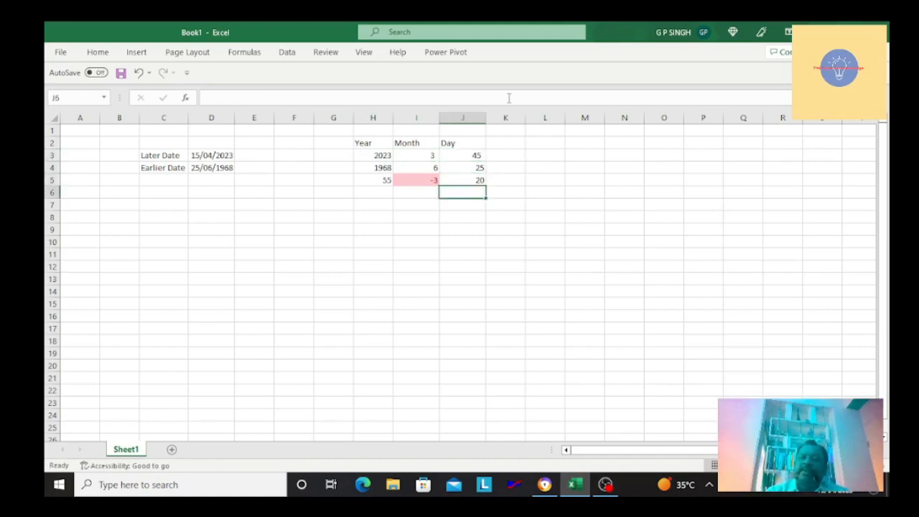
key(Up)
key(Left)
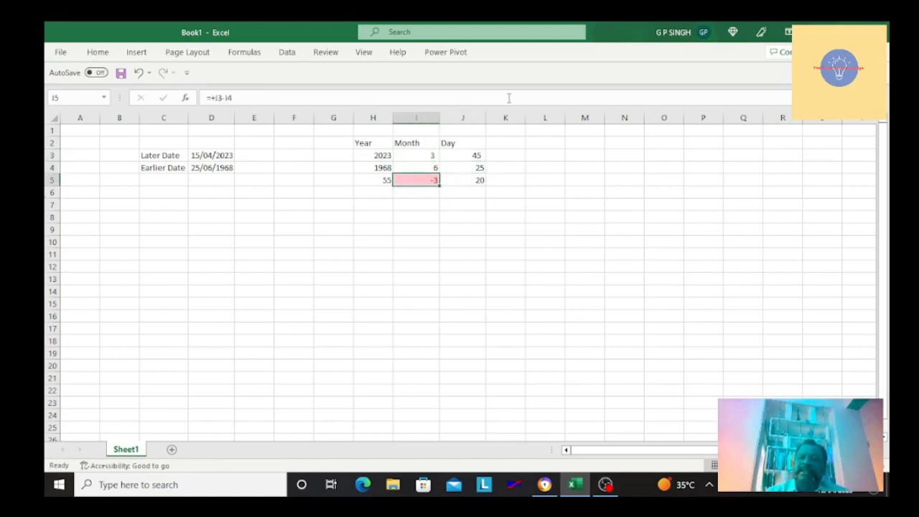
Step: Add 12 to the later date's month formula in I3, making it =MONTH(D3)-1+12
key(Up)
key(Up)
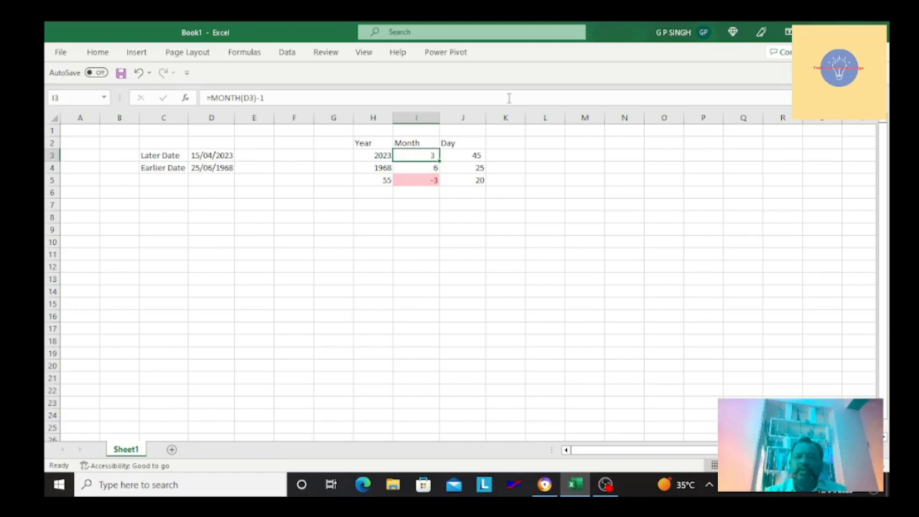
key(F2)
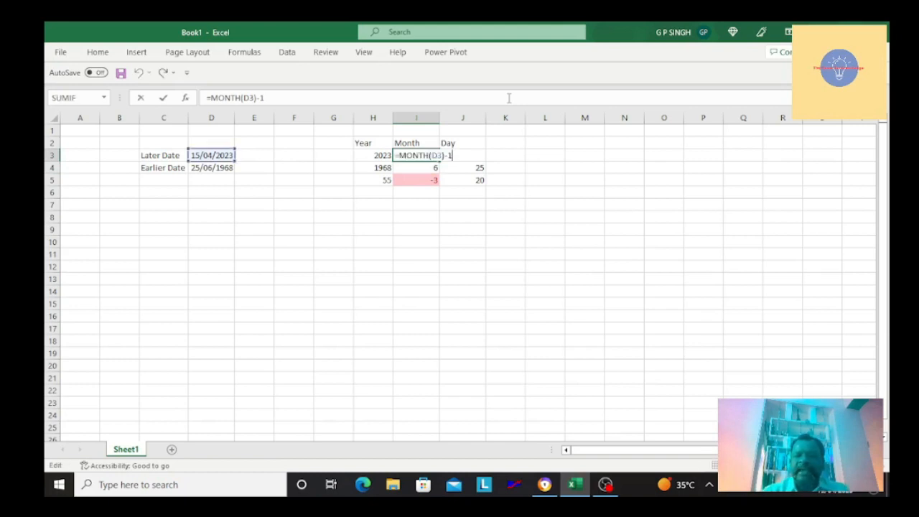
text(+12)
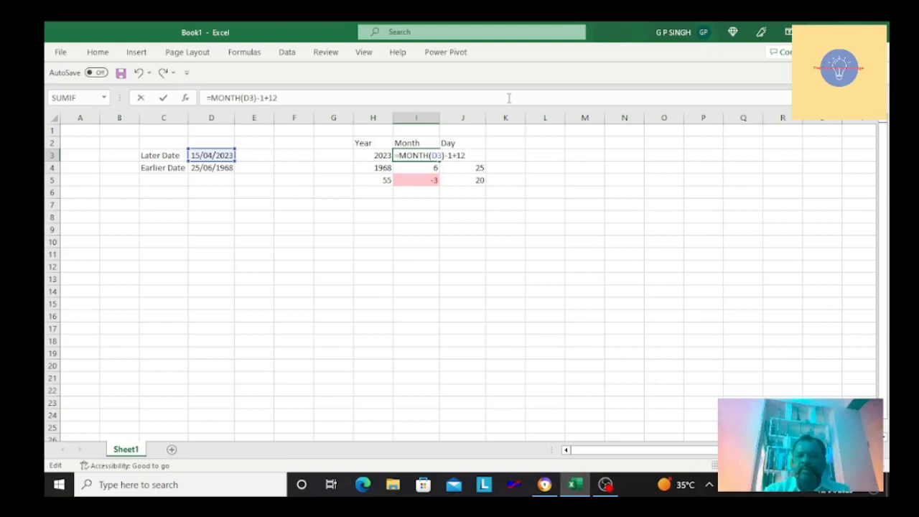
key(Return)
Step: Subtract 1 from the later date's year formula in H3, making it =YEAR(D3)-1
key(Up)
key(Left)
key(F2)
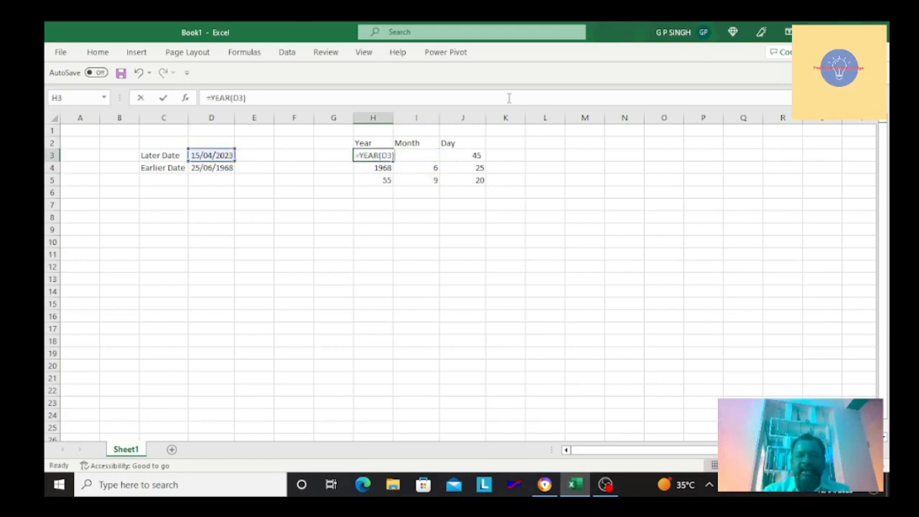
text(-1)
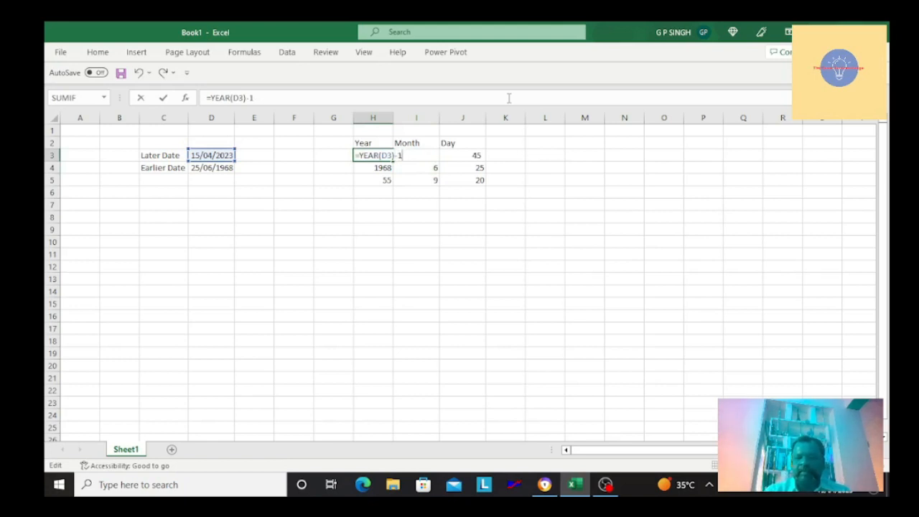
key(Return)
Step: Copy I3 and paste only its formats onto the year value in H3
key(Up)
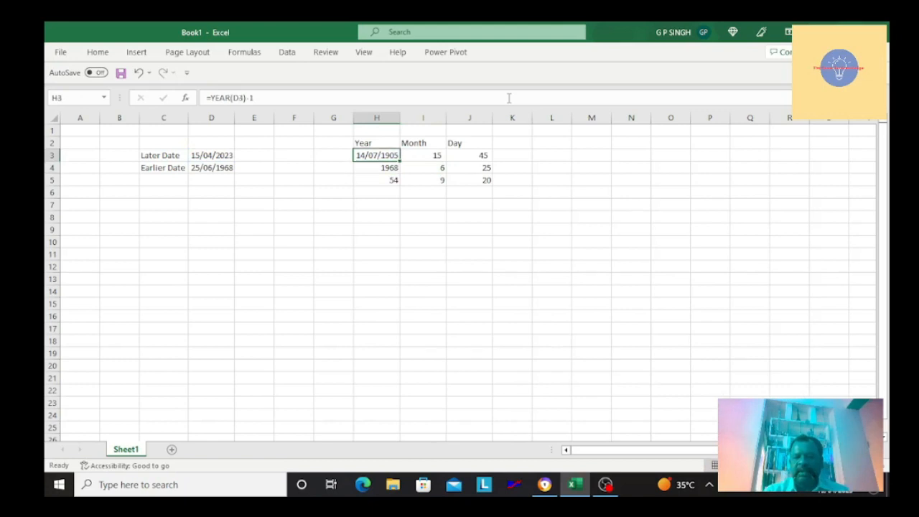
key(Right)
key(ctrl+c)
key(Left)
key(ctrl+alt+v)
key(t)
key(Return)
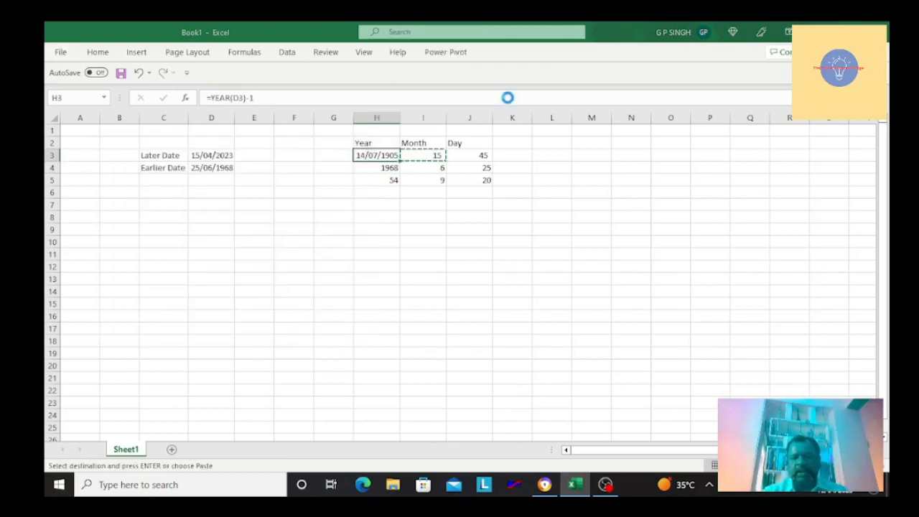
key(Escape)
key(Down)
key(Down)
Step: Copy H4 and paste only its formats onto the later date's year in H3
key(Up)
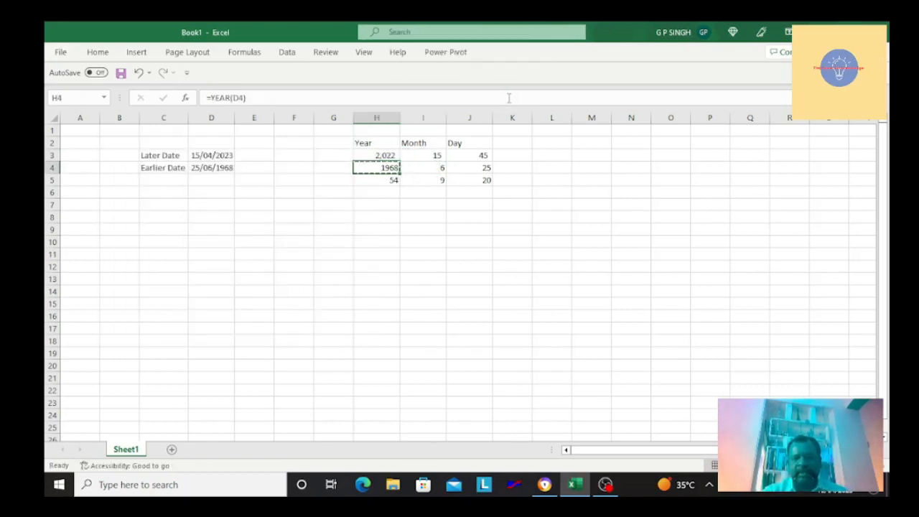
key(ctrl+c)
key(Up)
key(ctrl+alt+v)
key(t)
key(Return)
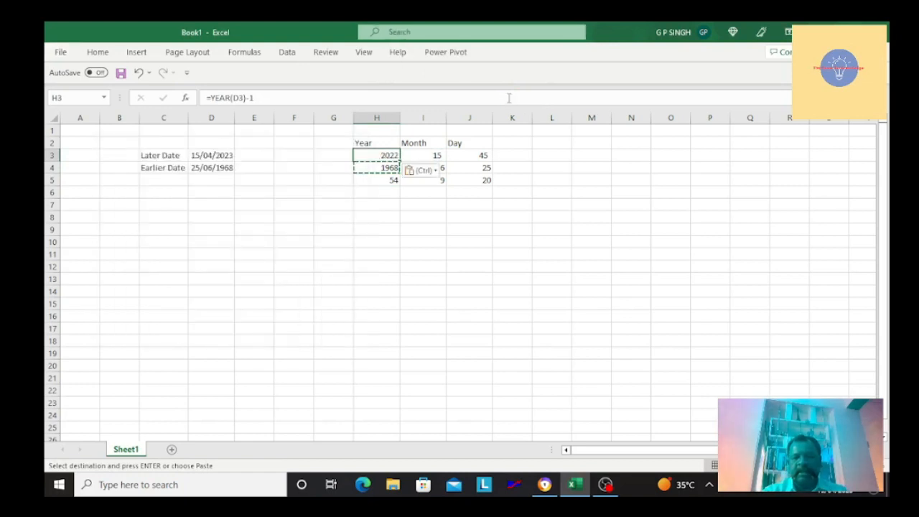
key(Escape)
Step: Make the year, month and day differences in H5:J5 bold
key(Down)
key(Down)
key(shift+Right)
key(shift+Right)
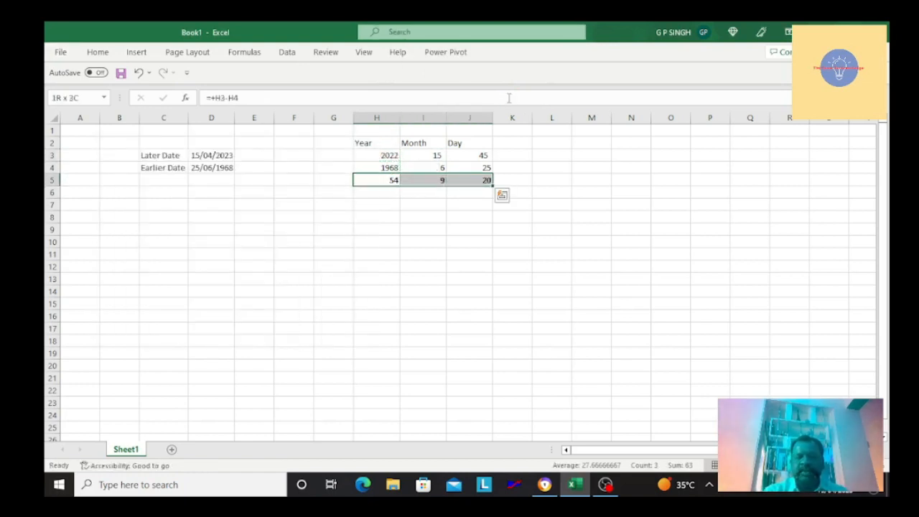
Step: Review the final year, month and day differences in H5:J5
key(Left)
key(Right)
key(Right)
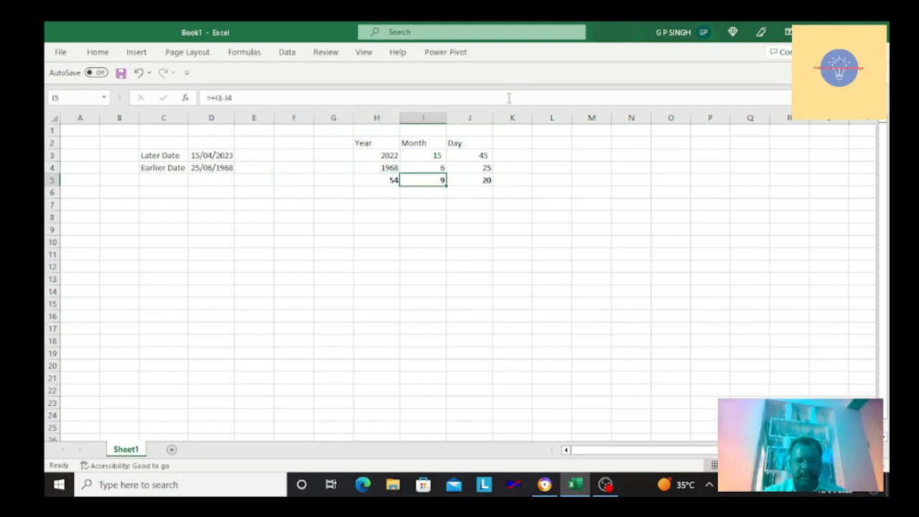
key(Right)
key(Left)
key(Left)
key(Left)
key(Left)
key(Left)
key(Left)
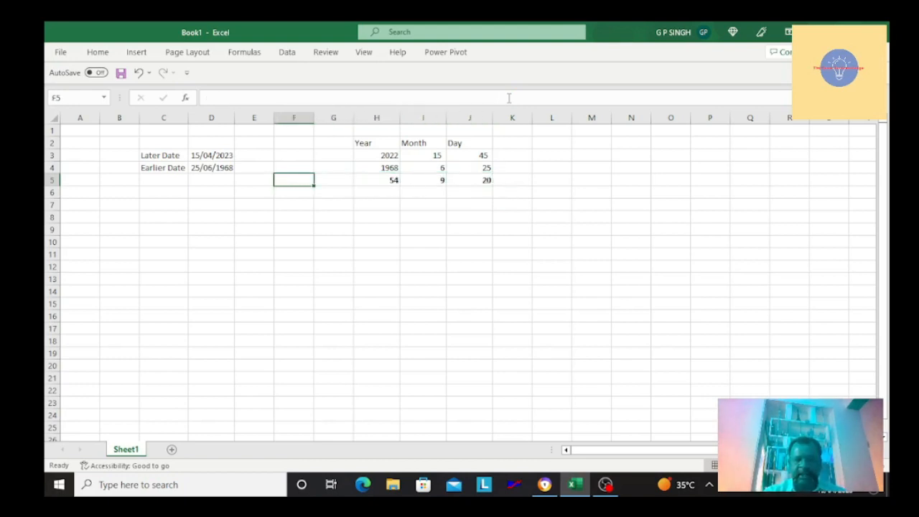
key(Right)
key(Right)
key(Right)
key(Right)
key(Left)
key(Left)
key(Left)
key(Left)
key(Left)
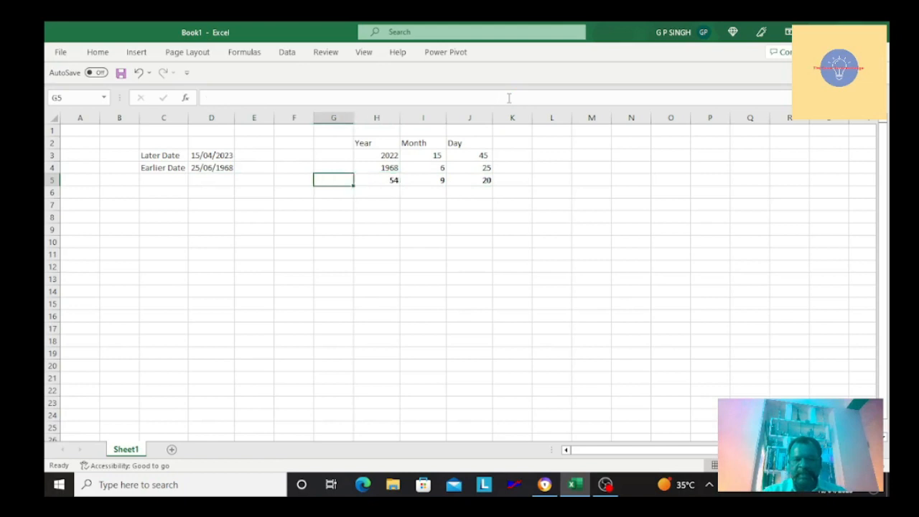
Step: Check the earlier date in D4 against the year and month differences in H5 and I5
key(Up)
key(Right)
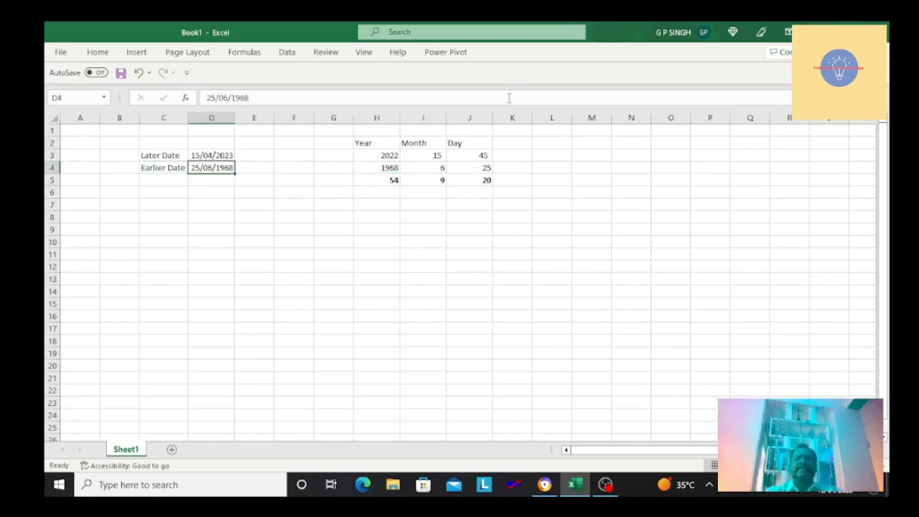
key(Right)
key(Right)
key(Right)
key(Right)
key(Down)
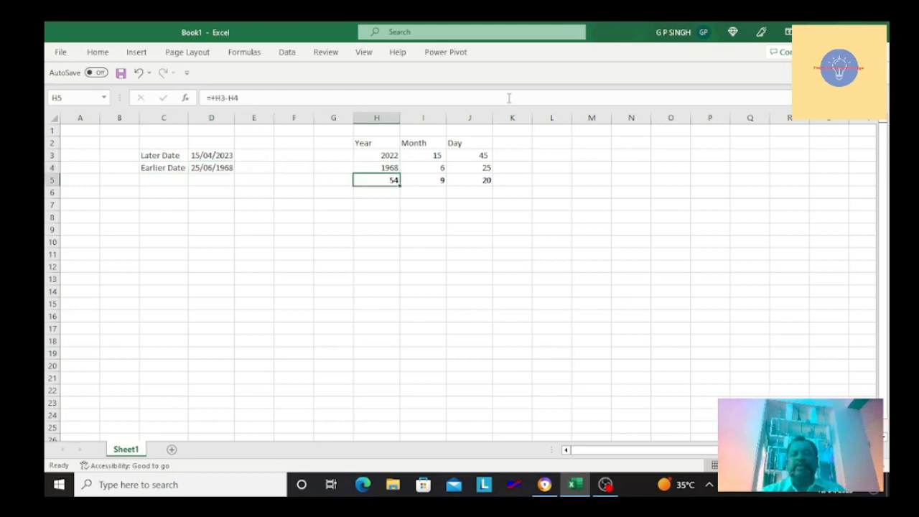
key(Right)
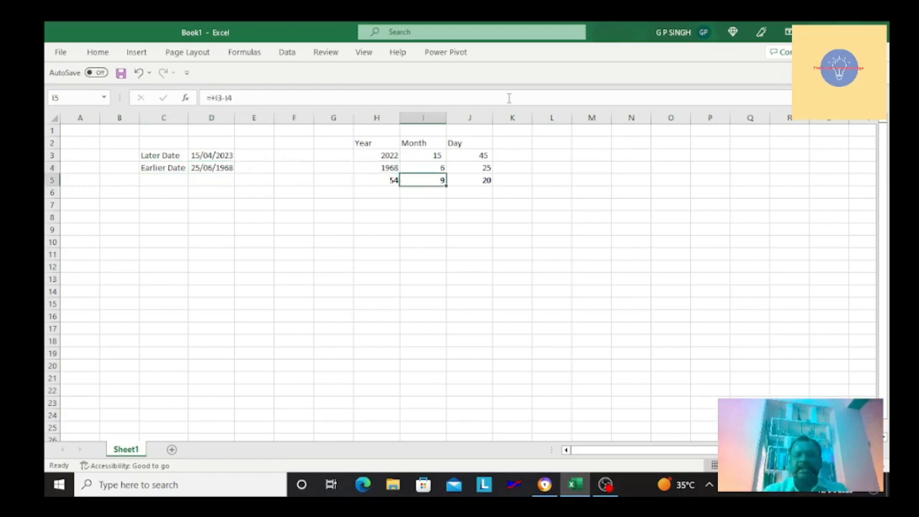
Step: Enter the label "Borrowing method" in L3 beside the date difference calculation
key(Right)
key(Right)
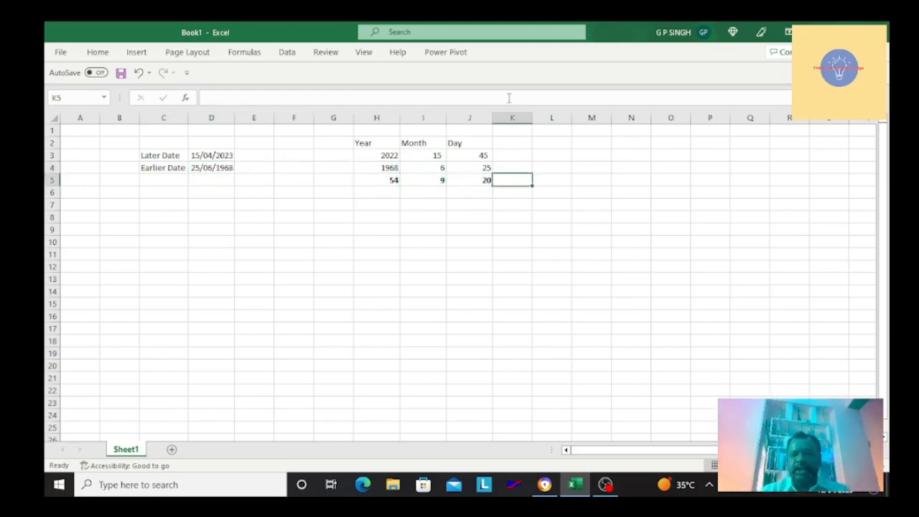
key(Right)
key(Up)
key(Up)
key(Up)
key(Up)
key(Down)
key(Down)
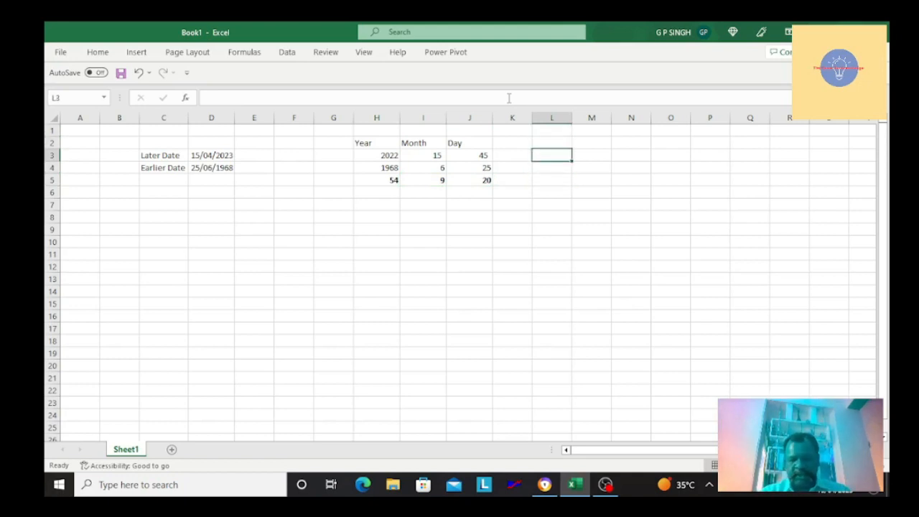
text(Borr)
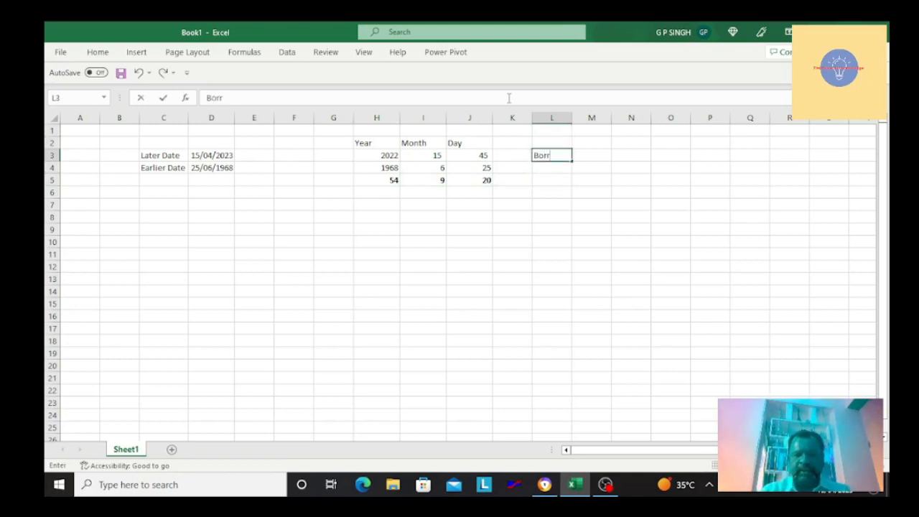
text(owin)
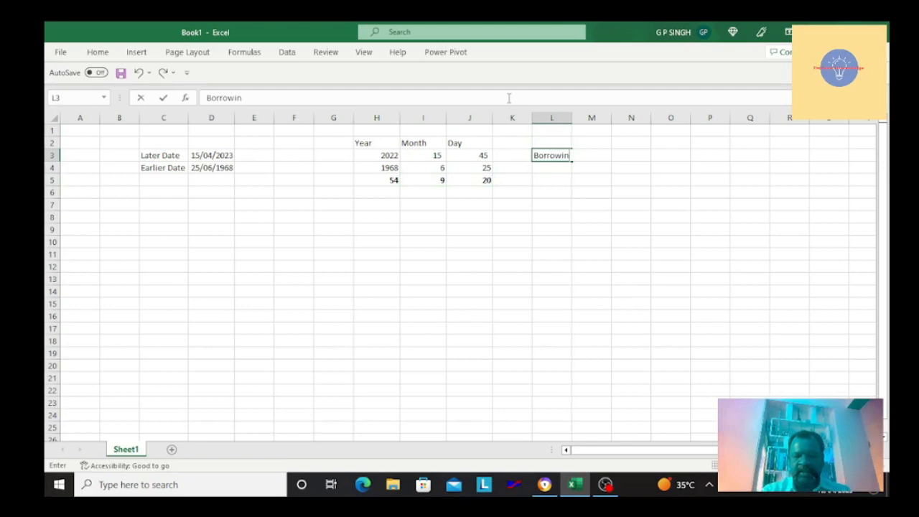
text(g method)
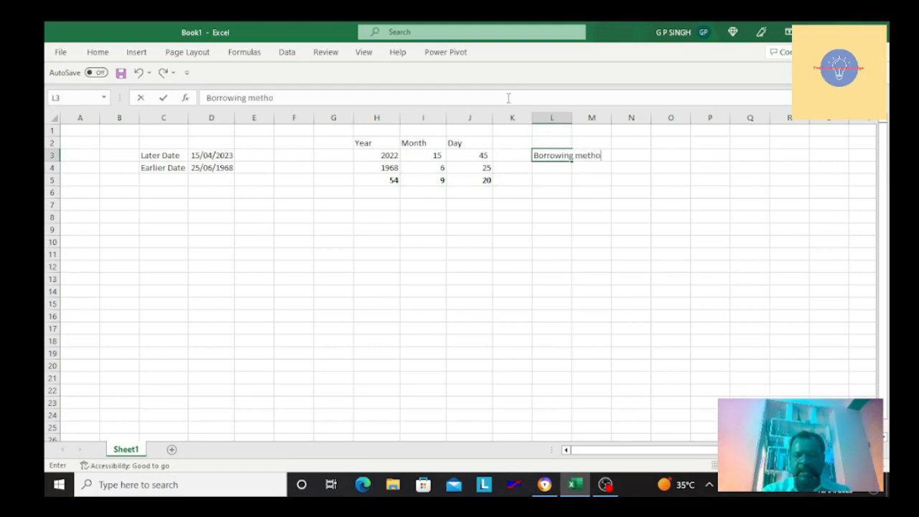
key(Return)
key(Up)
key(Up)
key(Down)
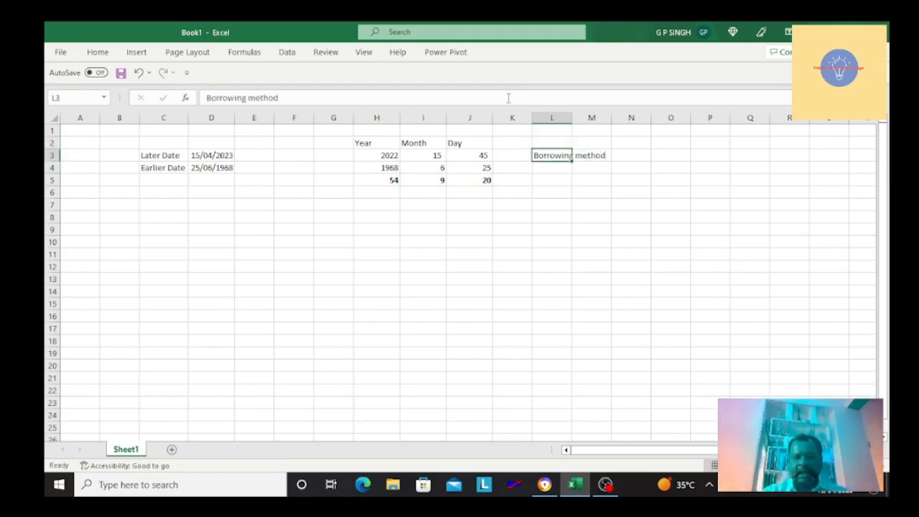
Step: Switch to the ChatGPT conversation and write the question "What is borrowing method in subtraction ?" as a new message
key(alt+Tab)
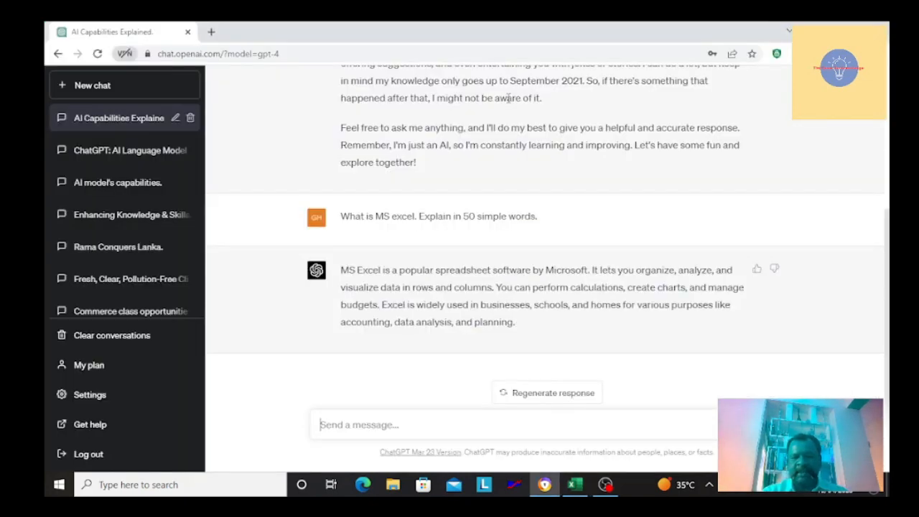
text(Wh)
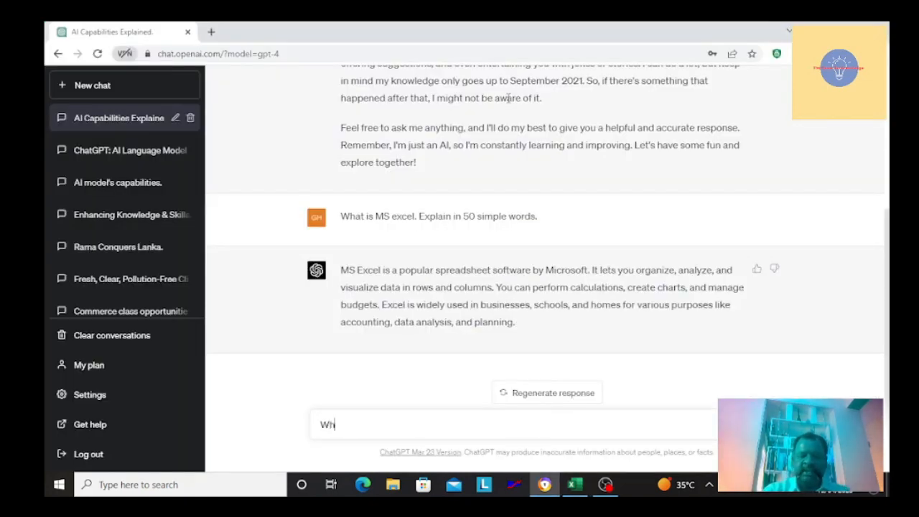
text(at is b)
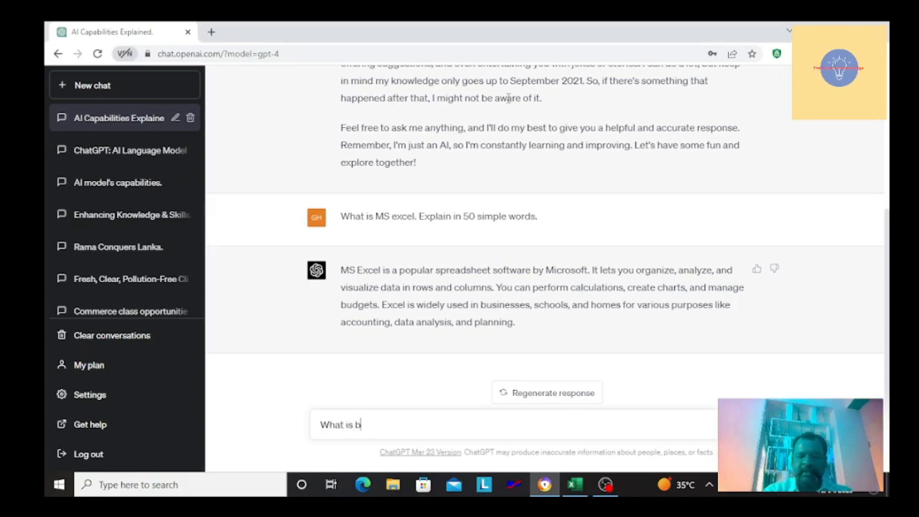
text(orrowing methid)
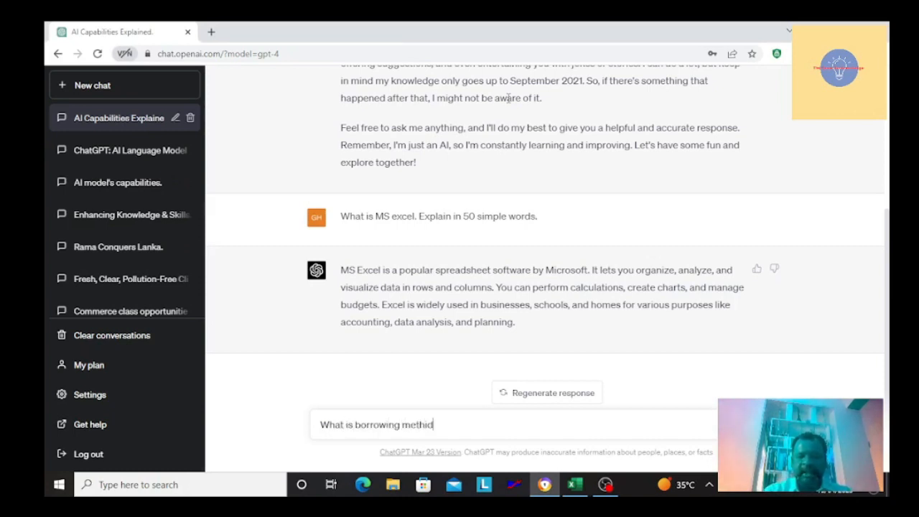
key(BackSpace)
key(BackSpace)
text(od )
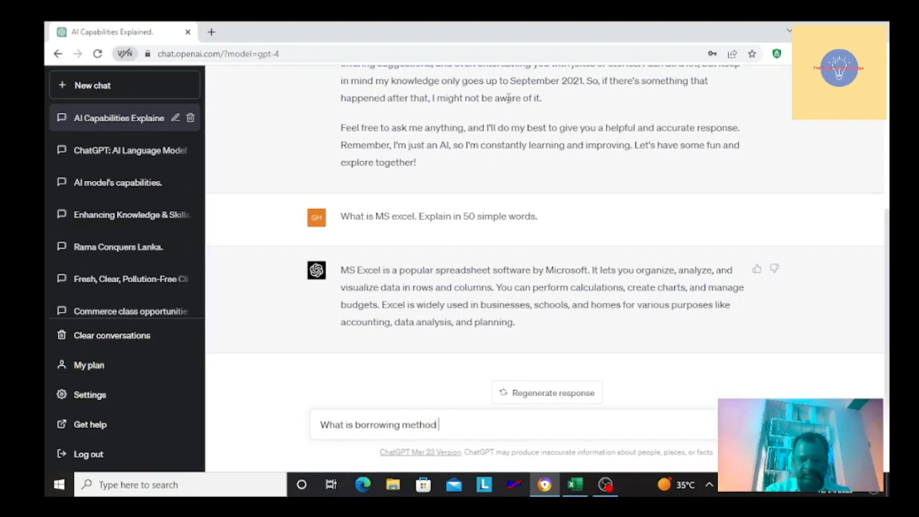
text(in subt)
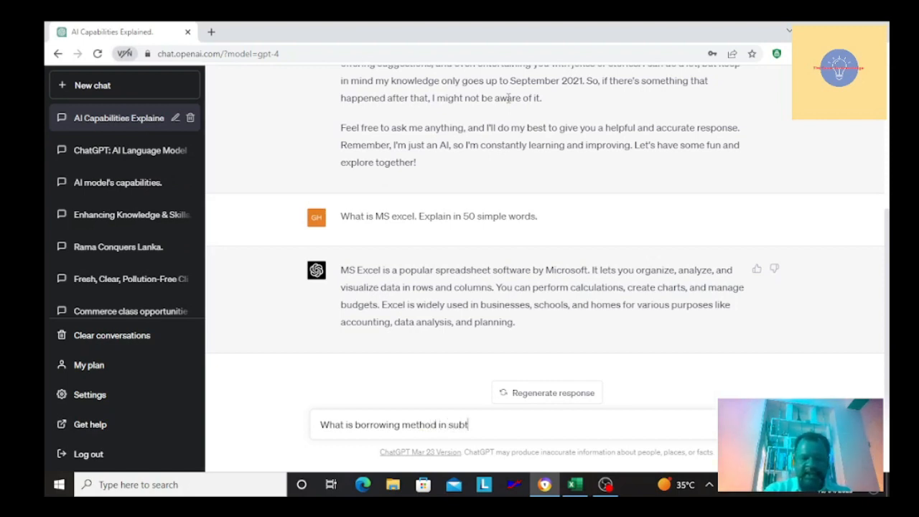
text(raction ?)
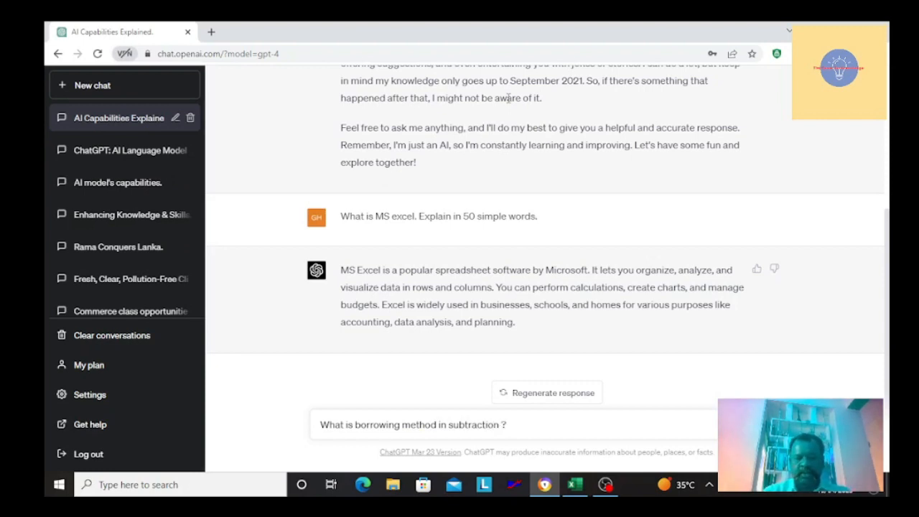
Step: Add "Explain it in very simple words which a kid of 6 years can understand." with correct spelling and send the message
text( Explian it)
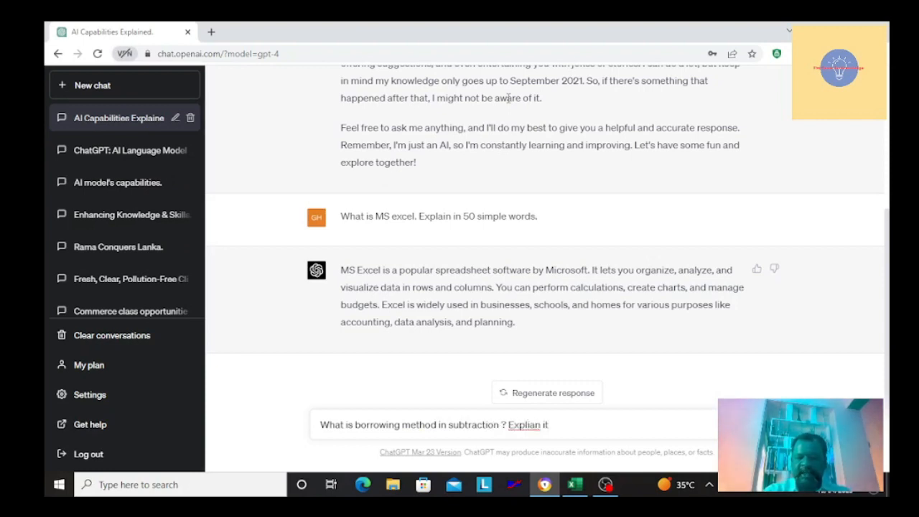
text( in v)
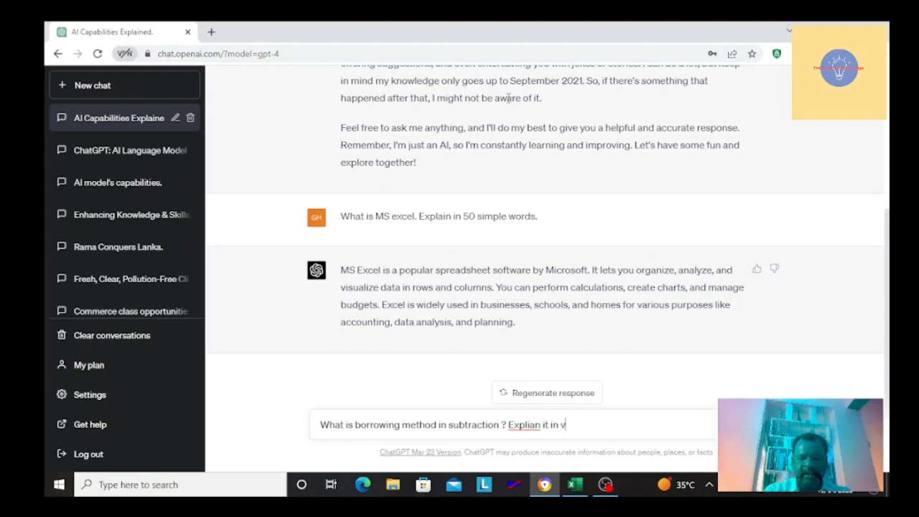
text(ery simpl)
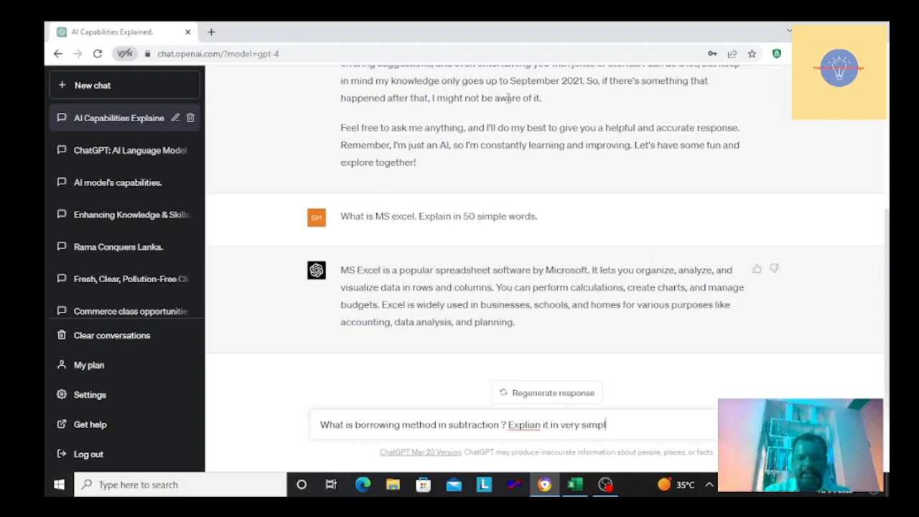
text(e words)
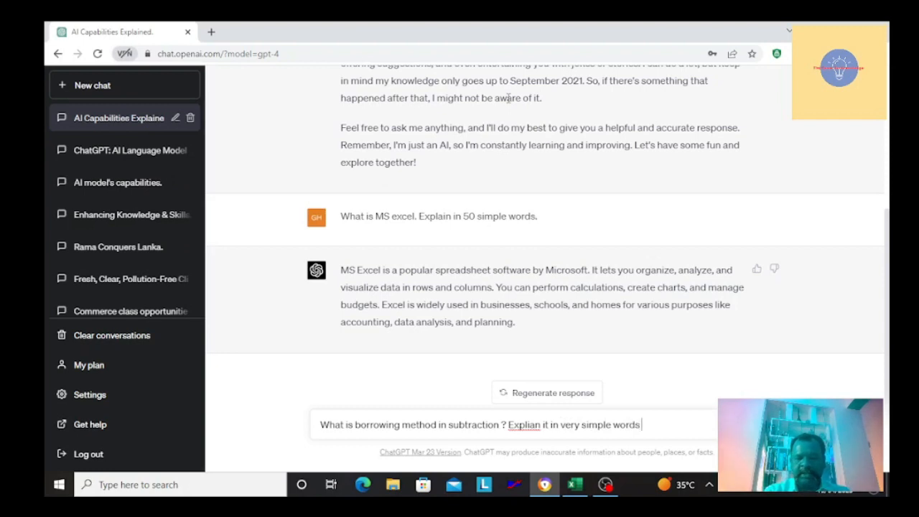
text( which )
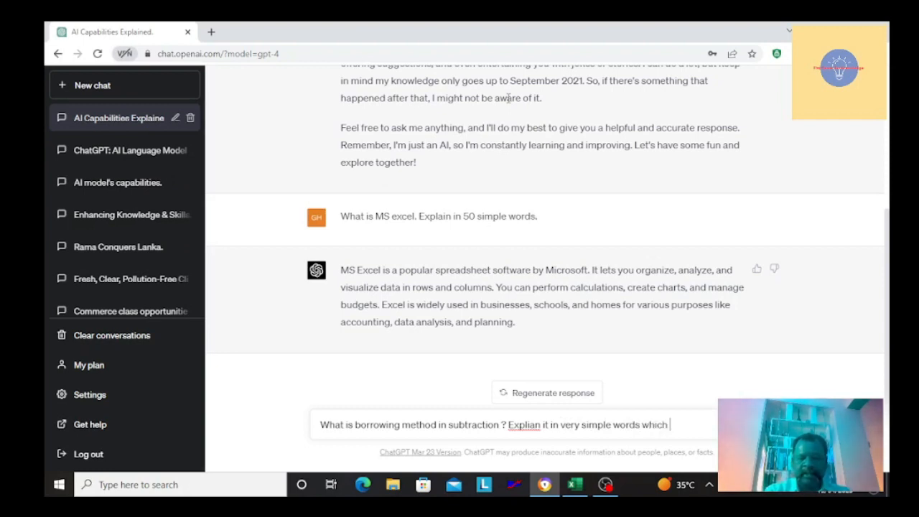
text(a kid )
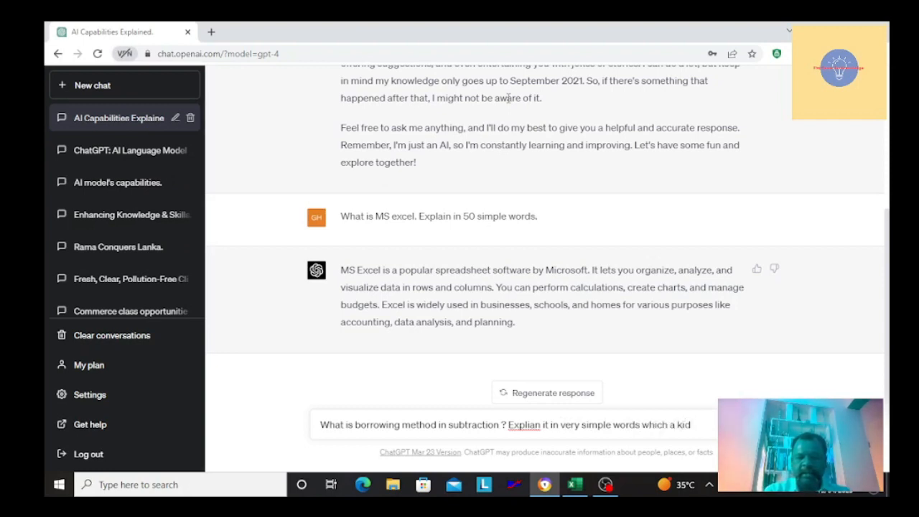
text(of 6 )
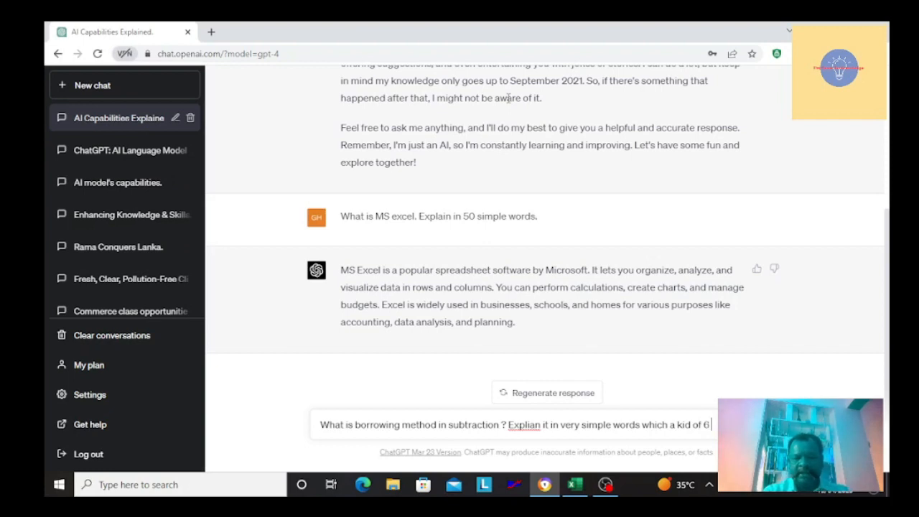
text(y)
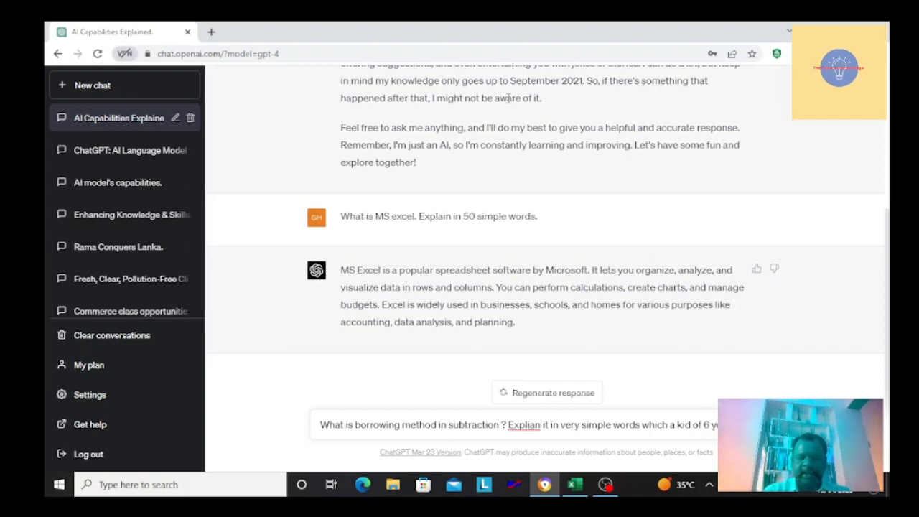
text(eersta)
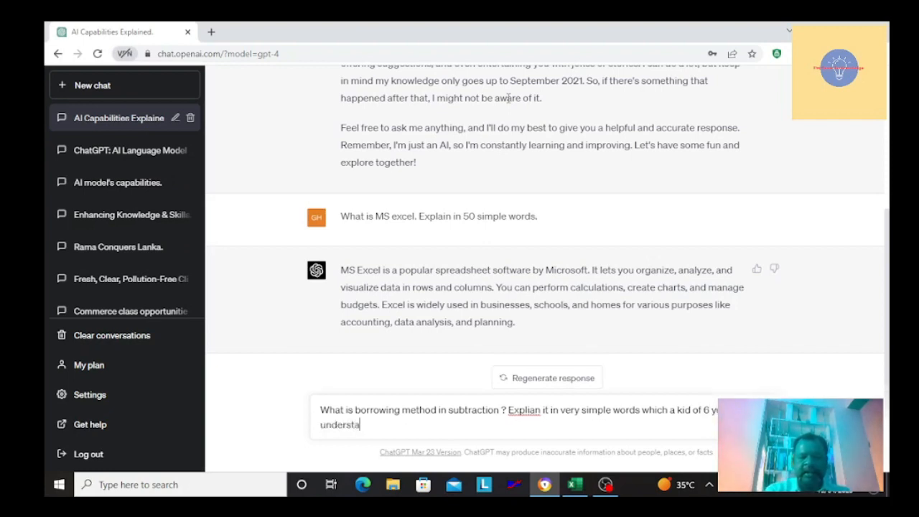
text(nd.)
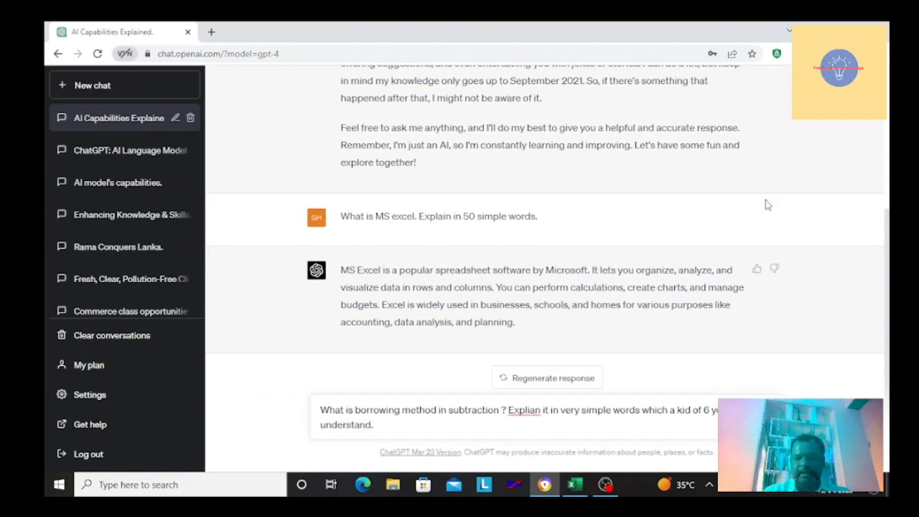
right_click(525, 411)
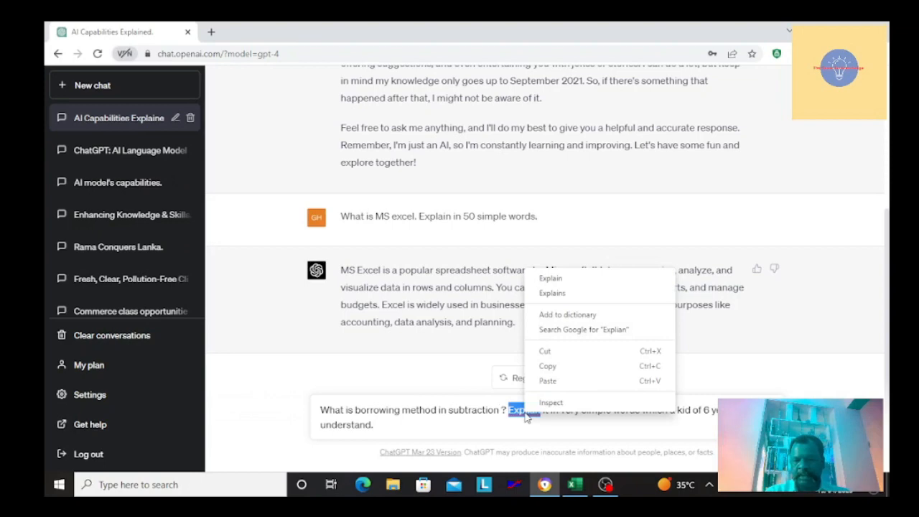
click(559, 279)
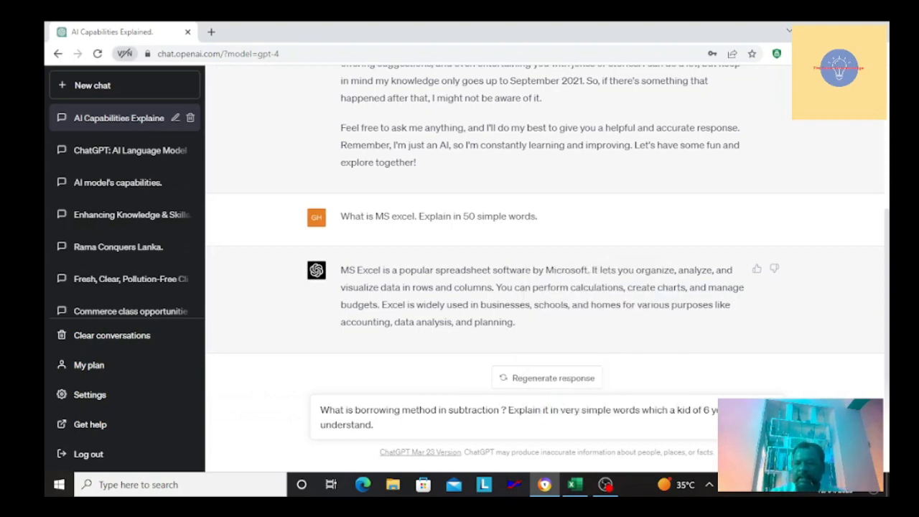
key(Return)
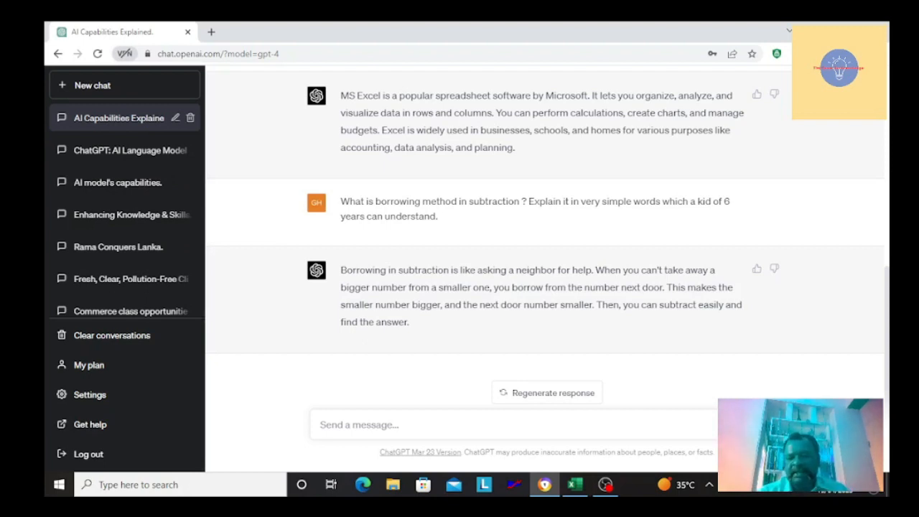
Step: Switch back to the Book1 workbook in Excel
key(alt+Tab)
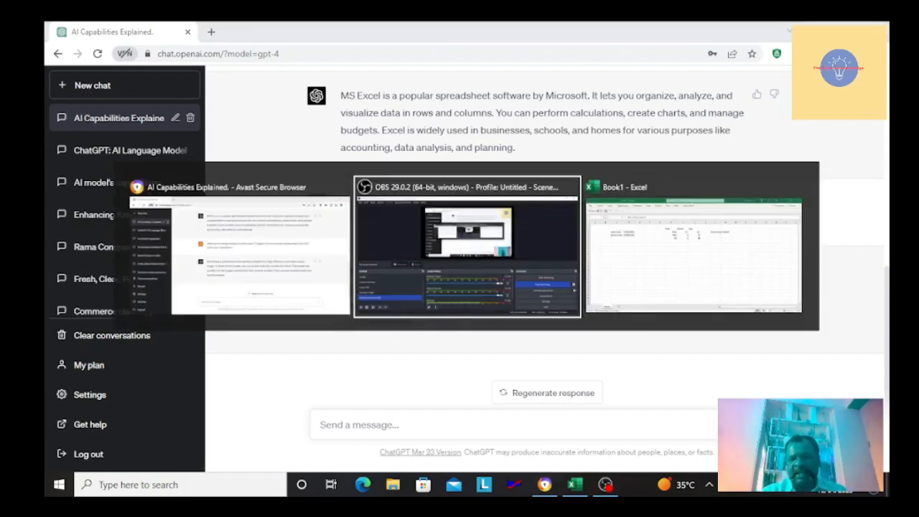
key(alt+Tab)
key(Down)
key(Down)
key(Down)
key(Down)
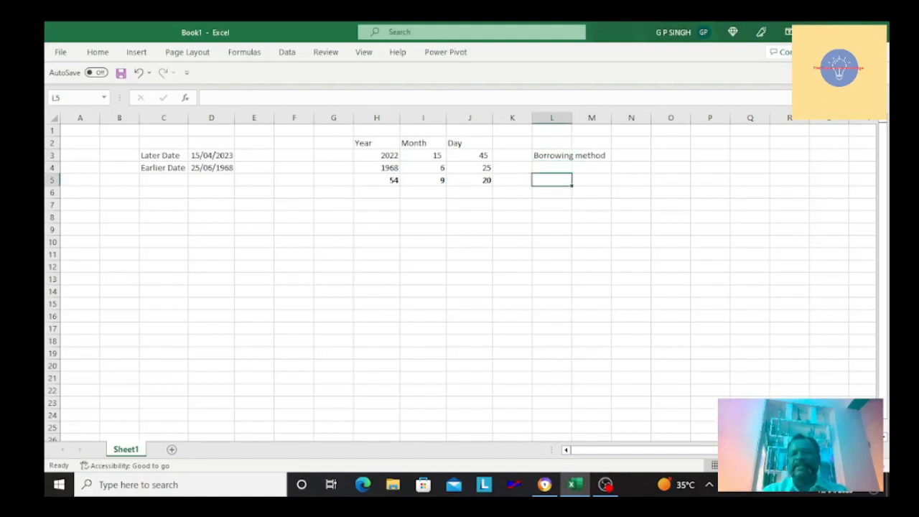
Step: Examine the earlier date's month formula in I4 and the day difference formula in J5
key(Up)
key(Up)
key(Up)
key(Left)
key(Left)
key(Left)
key(Left)
key(Left)
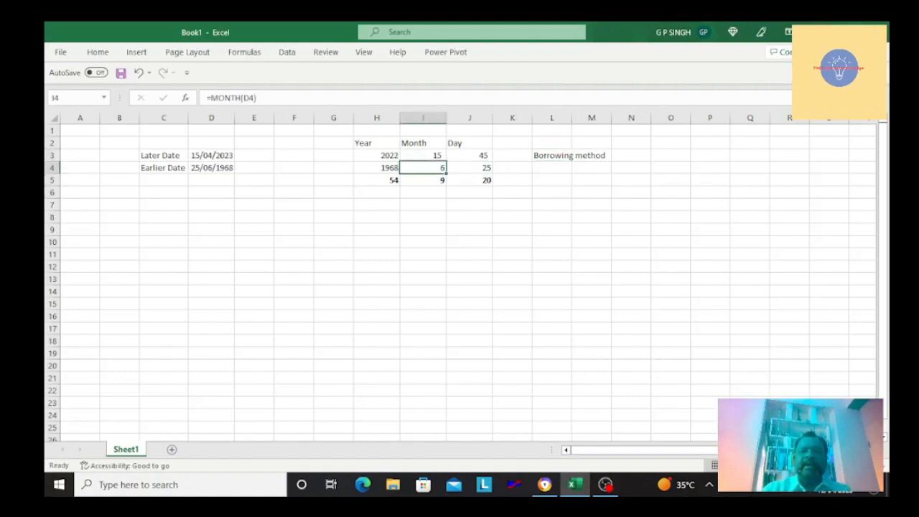
key(Right)
key(Right)
key(Down)
key(Right)
key(Right)
key(Left)
key(Left)
key(Left)
key(Left)
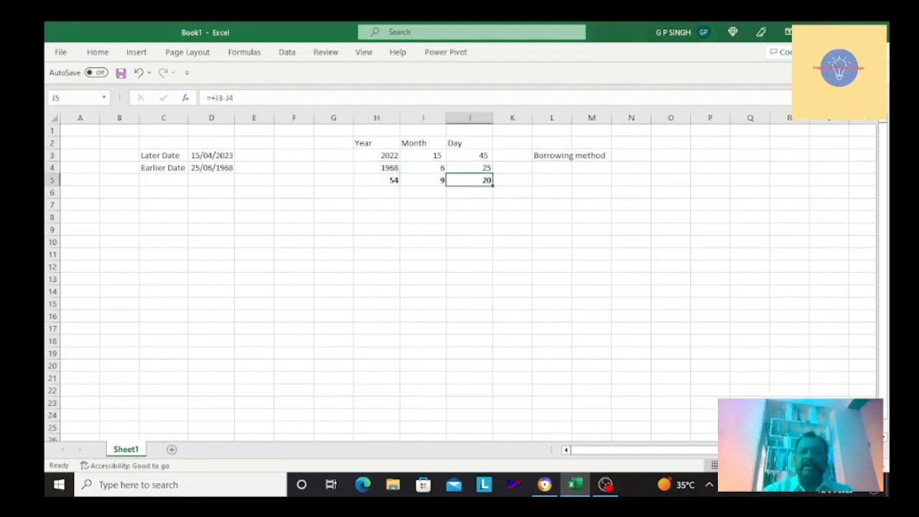
Step: Check the later date's borrowed days formula in J3 and the Year, Month and Day headings in H2:J2
key(Right)
key(Right)
key(Right)
key(Up)
key(Up)
key(Up)
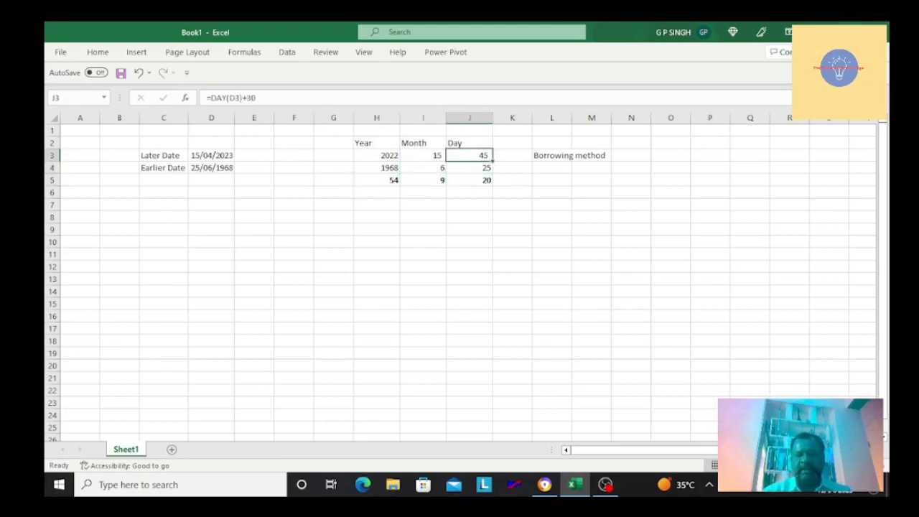
key(Left)
key(Left)
key(Left)
key(Right)
key(Right)
key(Right)
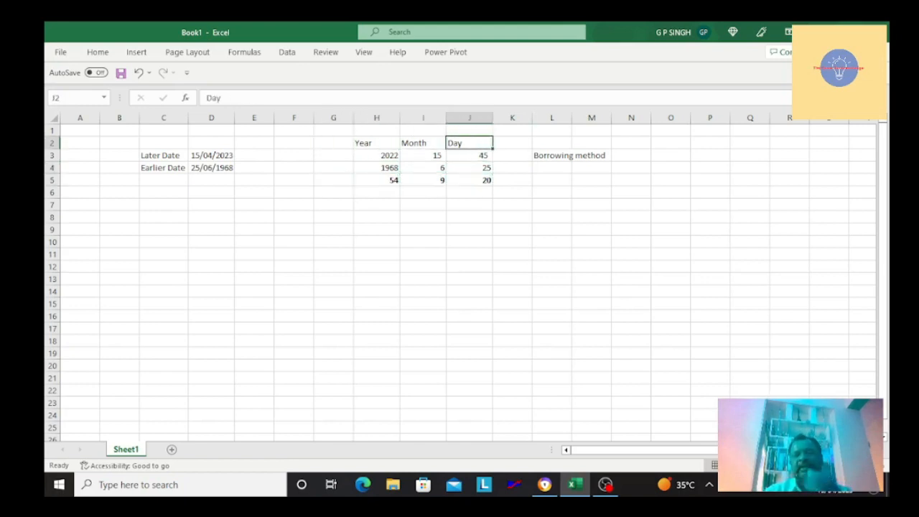
Step: Compare the difference formulas in H5:J5 with the later date's day formula in J3
key(Down)
key(Down)
key(Down)
key(Left)
key(Left)
key(Right)
key(Right)
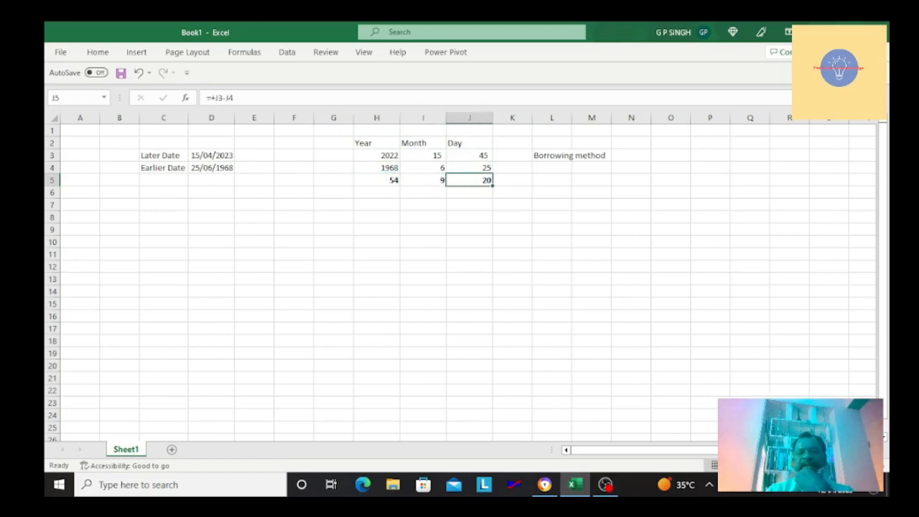
key(Right)
key(Left)
key(Left)
key(Left)
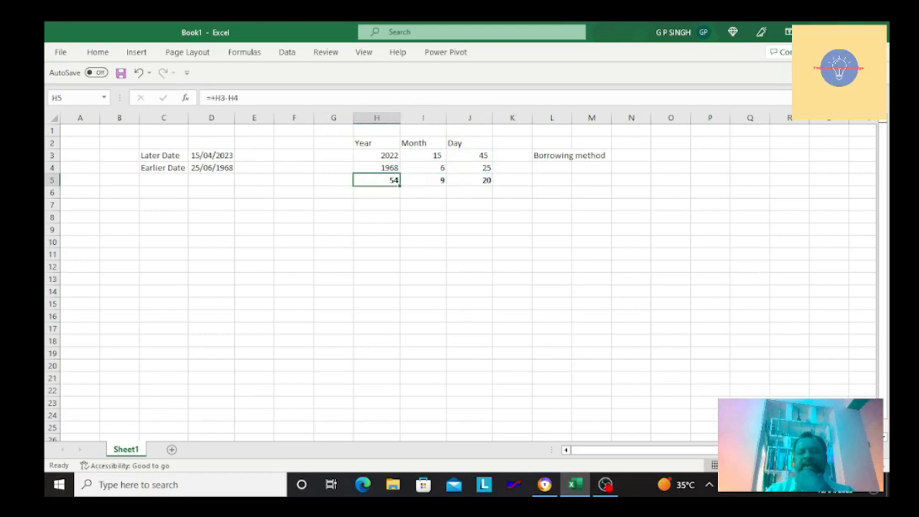
key(Up)
key(Up)
key(Up)
key(Right)
key(Right)
key(Down)
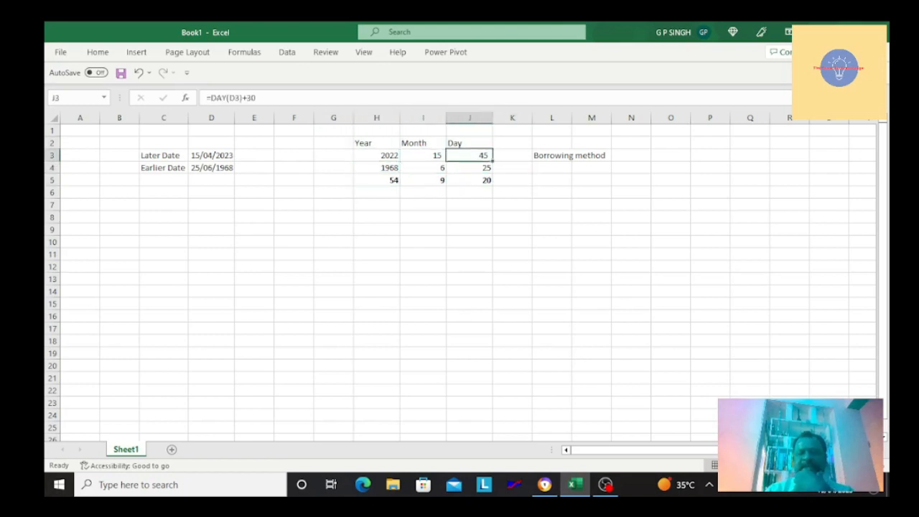
Step: Enter the label Years in cell C8, below the two date rows
key(Down)
key(Down)
click(253, 229)
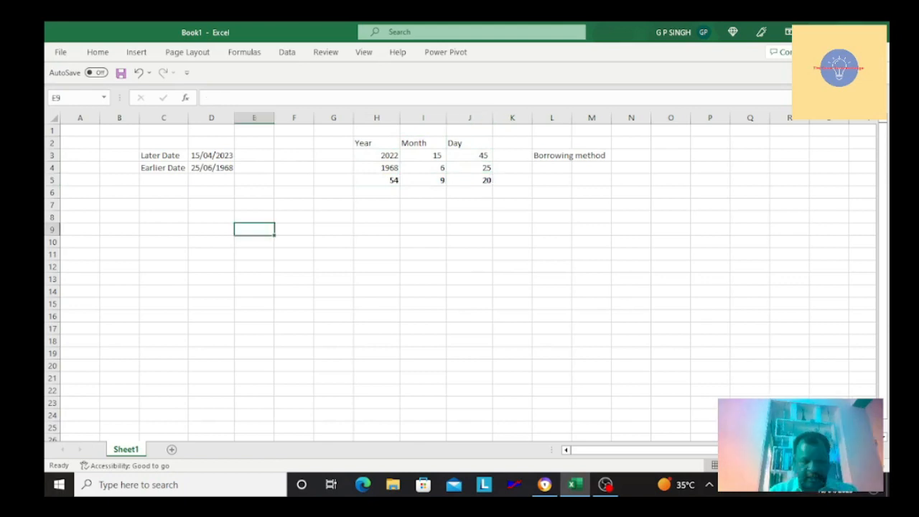
key(Up)
key(Left)
key(Left)
key(Left)
key(Right)
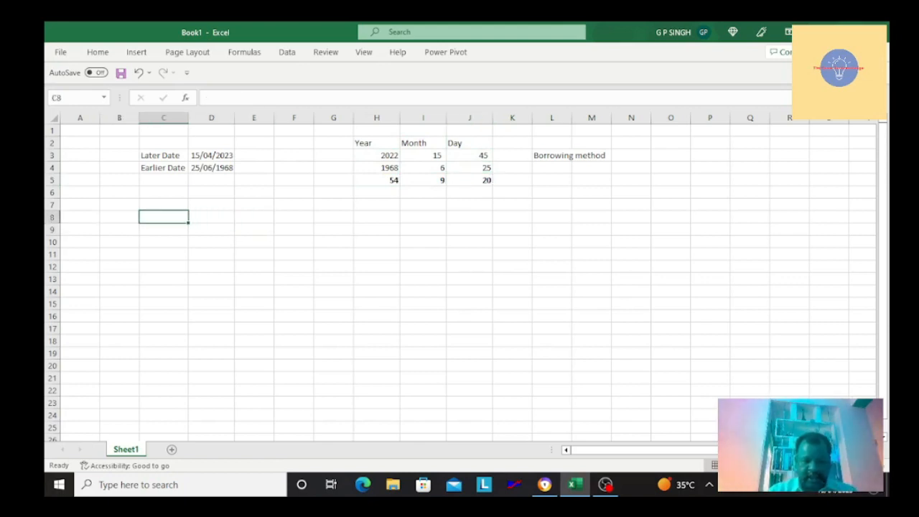
text(Years)
key(Right)
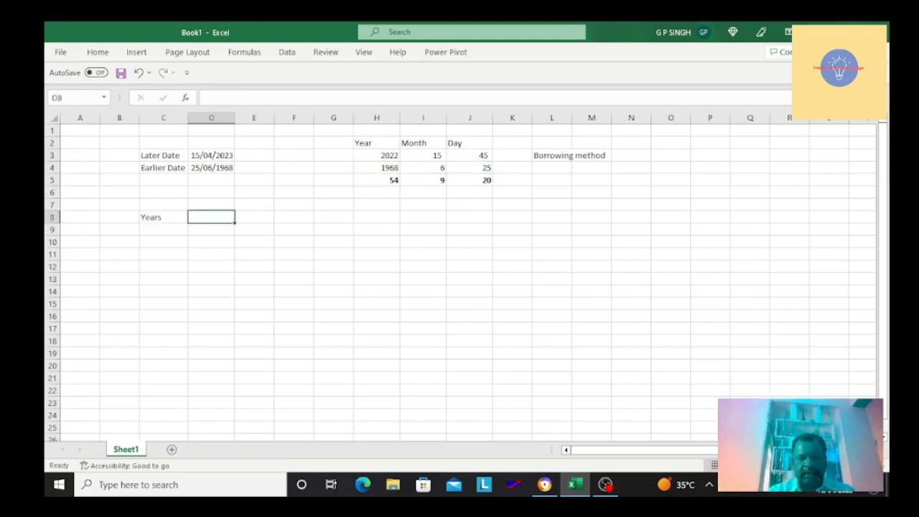
Step: Add the labels Months in C9 and Days in C10 beneath the Years label
key(Up)
key(Up)
key(Up)
key(Up)
key(Up)
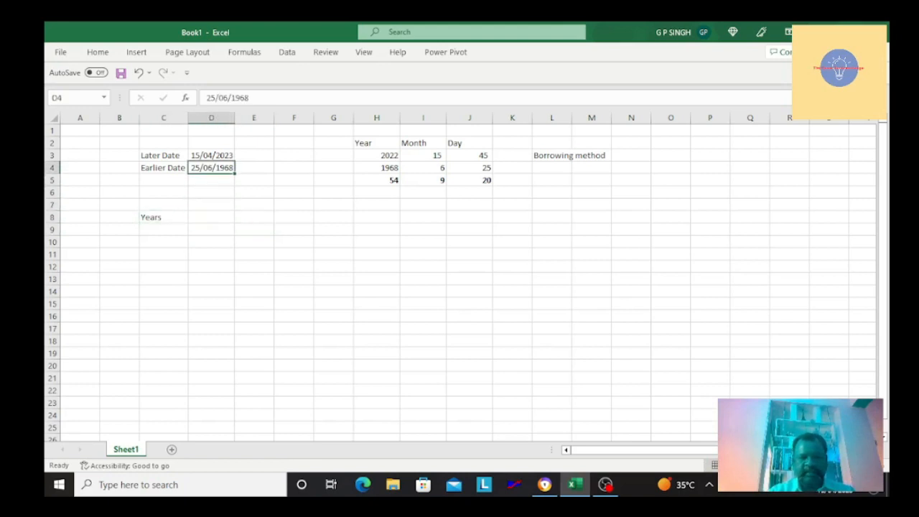
key(Down)
key(Down)
key(Down)
key(Down)
key(Down)
key(Left)
key(Down)
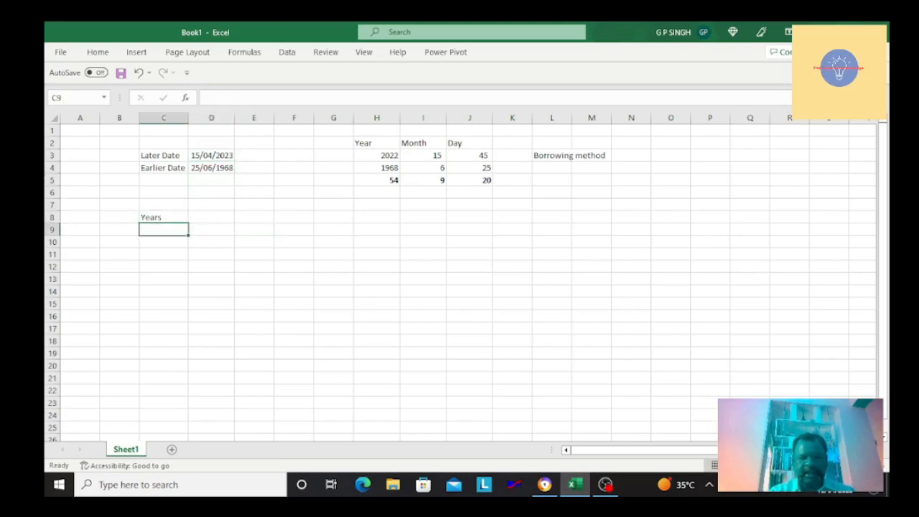
text(Months)
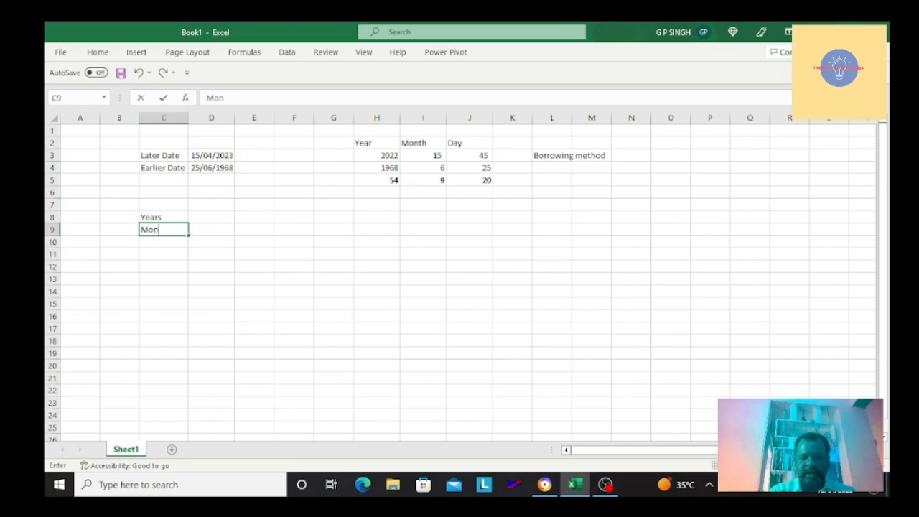
key(Return)
text(Days)
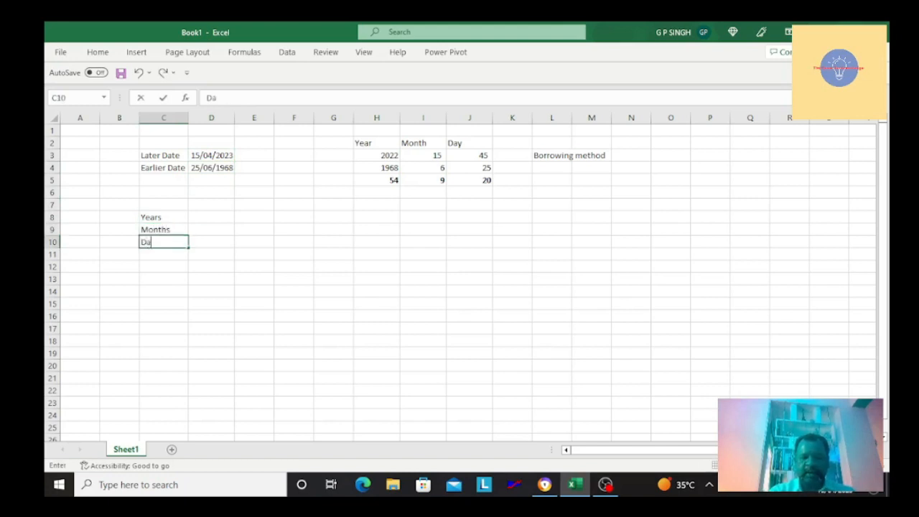
key(Return)
Step: Review the Years, Months and Days rows in C8:D10
key(Up)
key(Up)
key(Up)
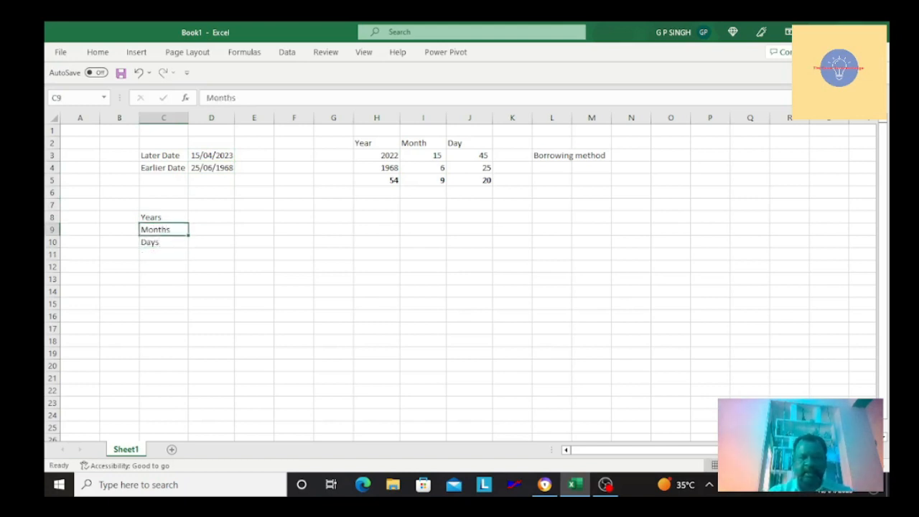
key(Right)
key(Right)
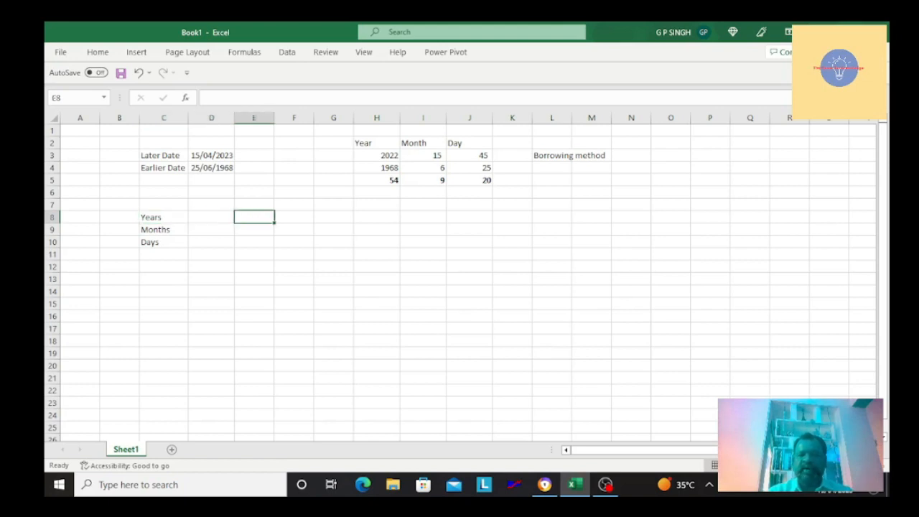
key(Left)
key(Left)
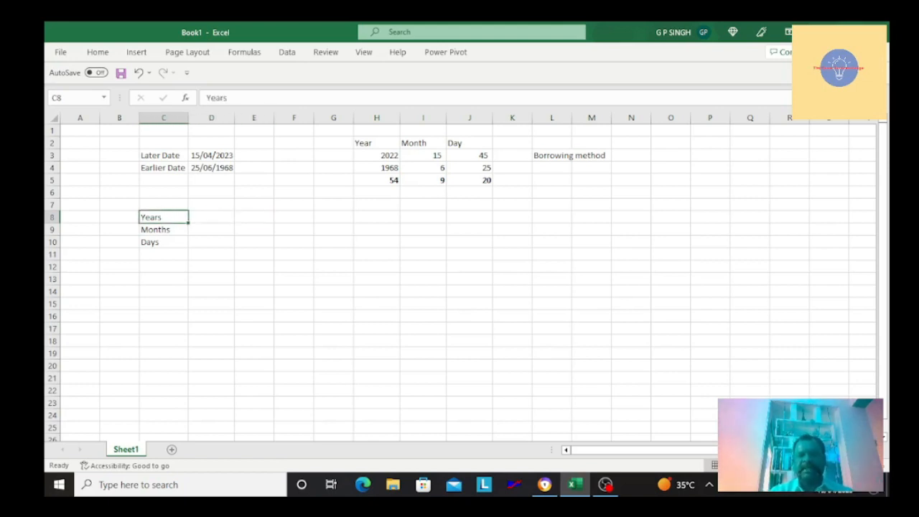
key(Down)
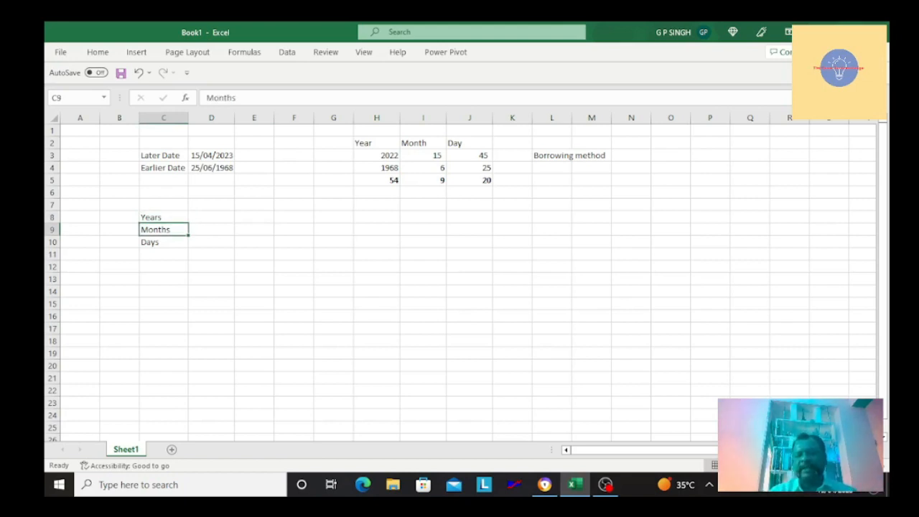
click(211, 242)
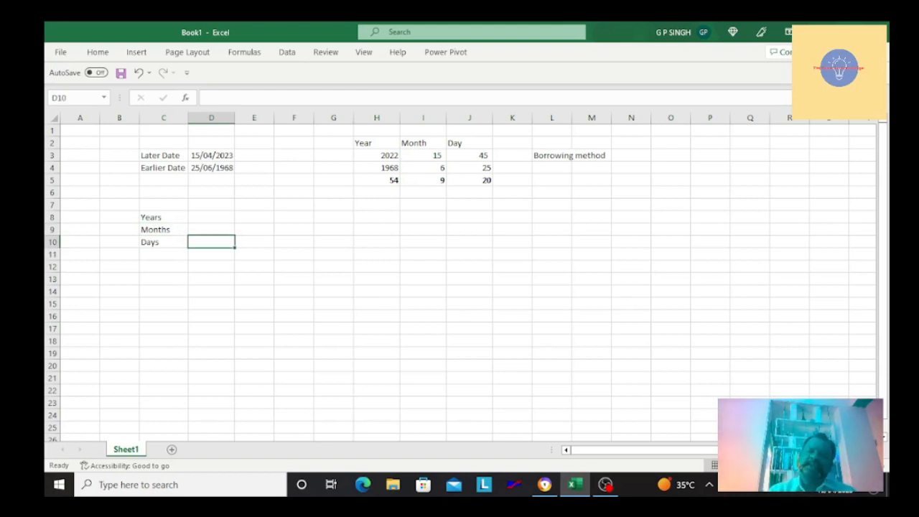
Step: Enter the heading Only in C7 above the Years label and underline it
key(Up)
key(Up)
key(Up)
key(Left)
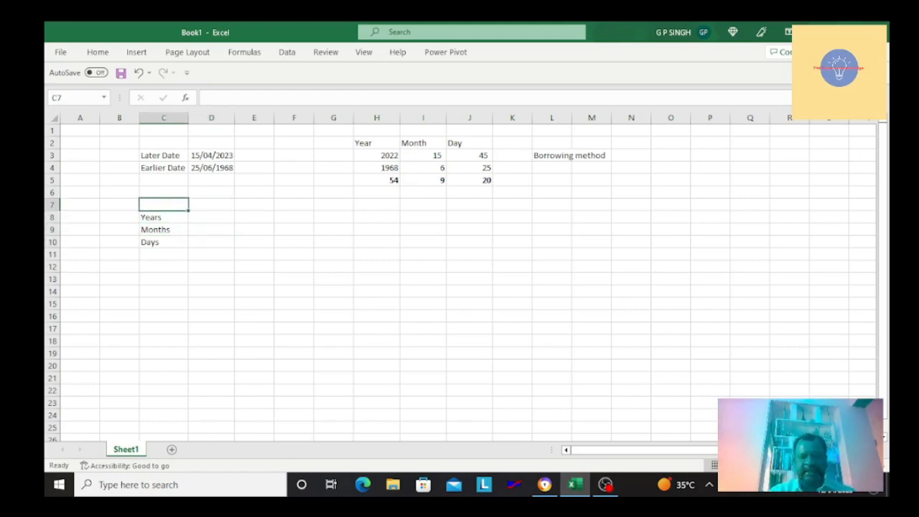
text(Only)
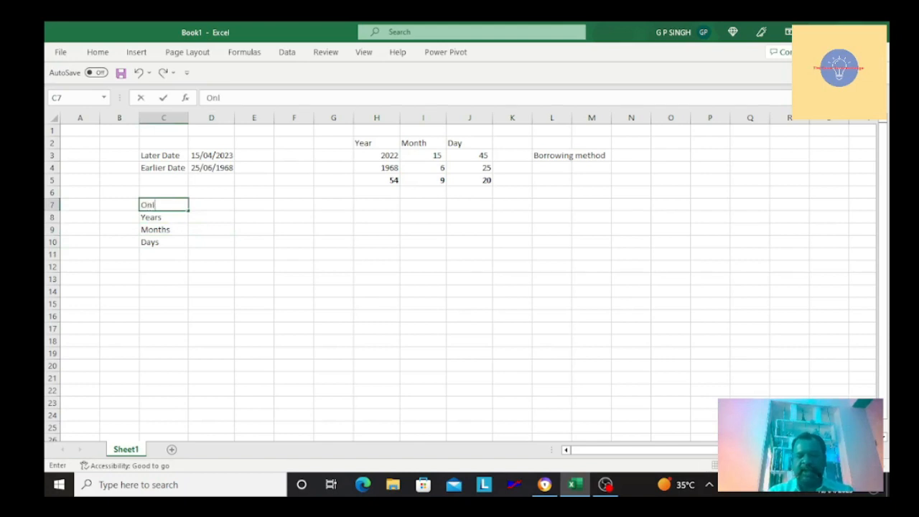
key(ctrl+Return)
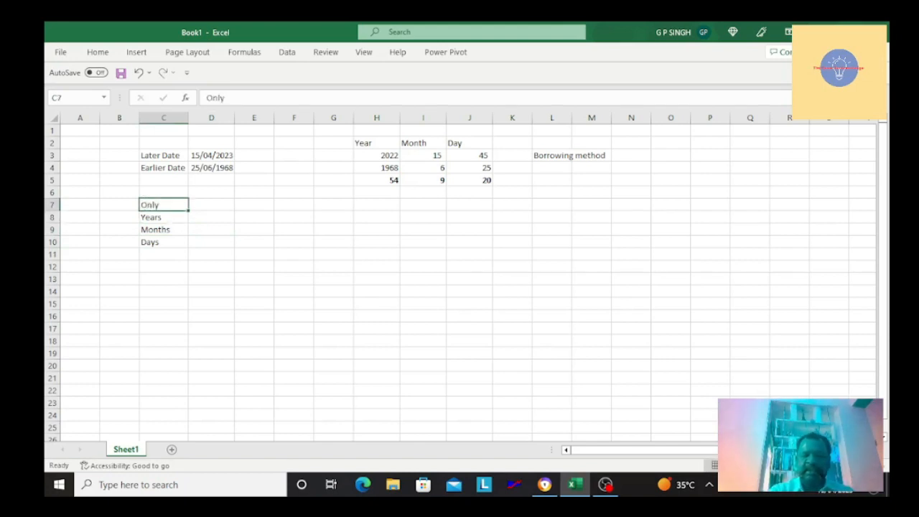
Step: Subtract the earlier date from the later date in D8 with the formula +D3-D4
click(164, 229)
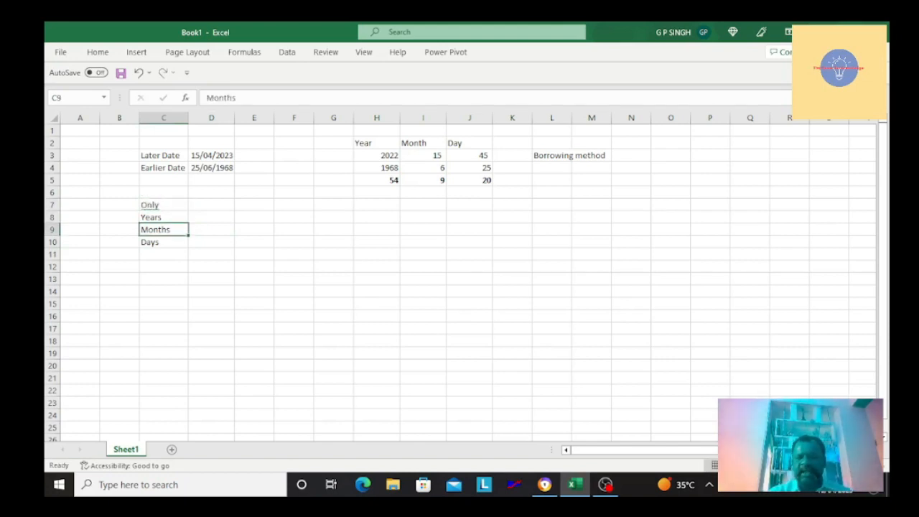
click(164, 217)
click(163, 229)
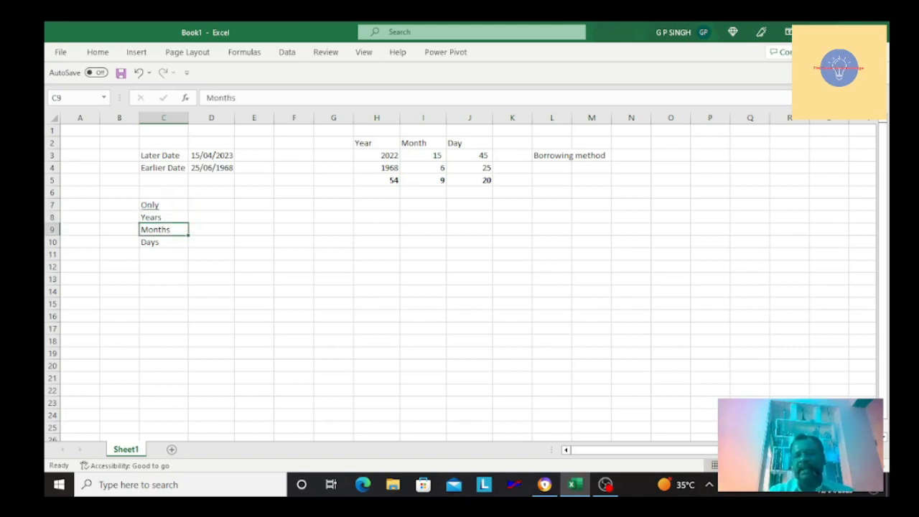
click(163, 242)
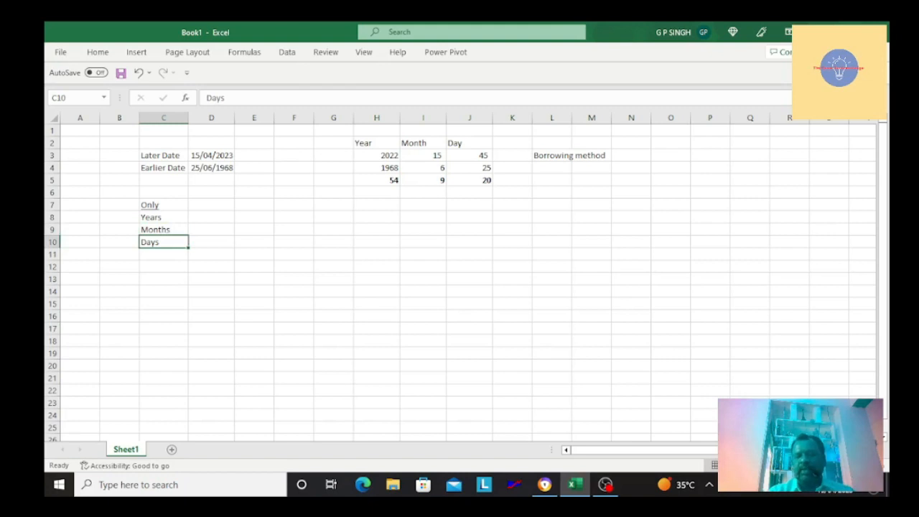
click(164, 229)
click(163, 217)
click(211, 217)
text(+)
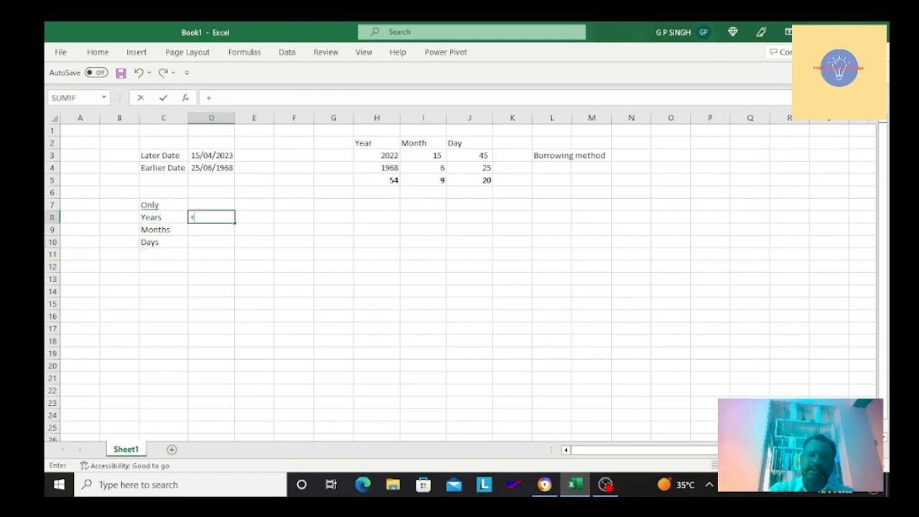
key(Up)
key(Up)
key(Up)
key(Up)
key(Up)
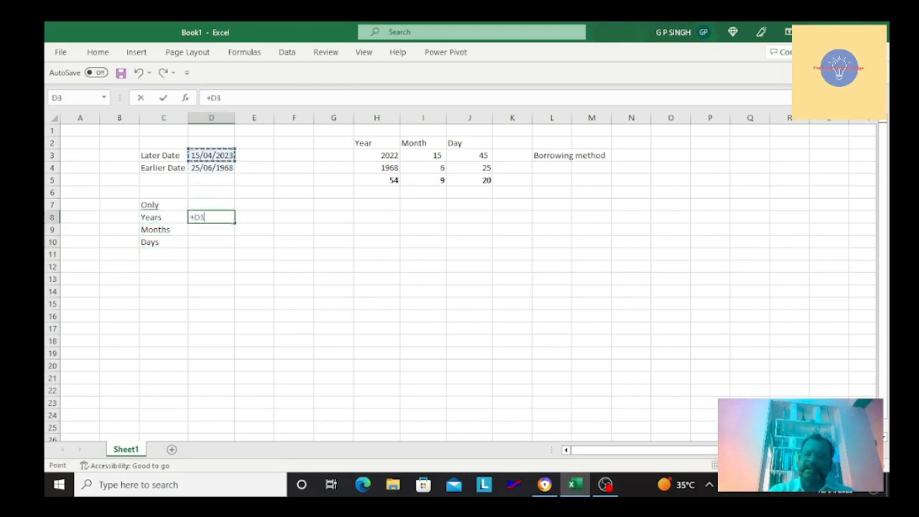
text(-)
key(Up)
key(Up)
key(Up)
key(Up)
key(Return)
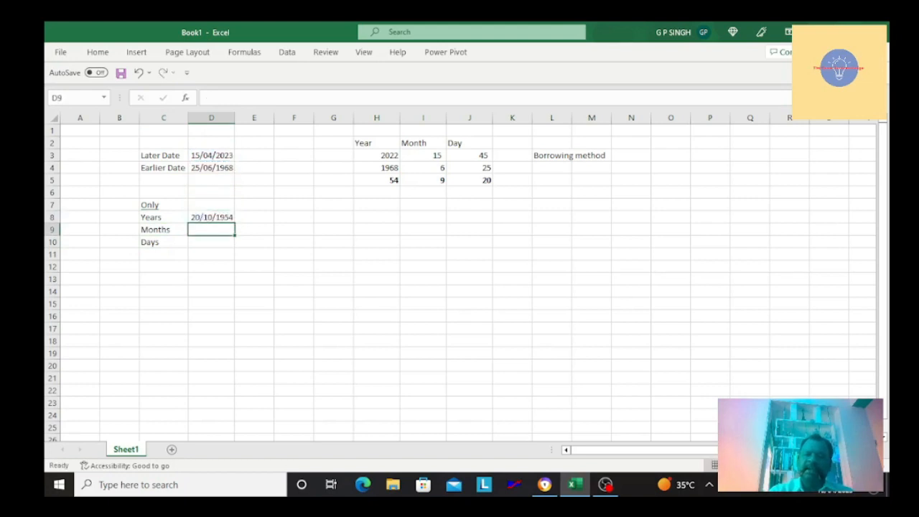
Step: Format the date difference in D8 as a comma-style number without decimals
key(Up)
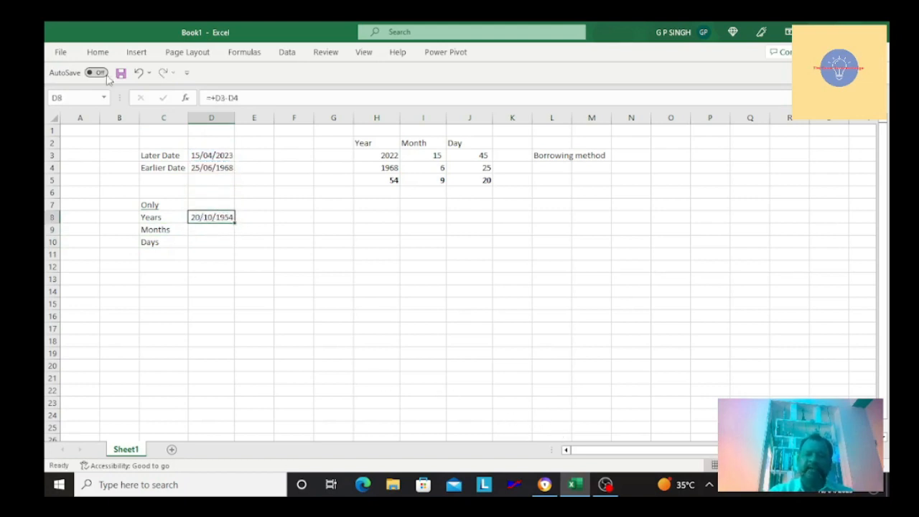
click(98, 52)
click(472, 97)
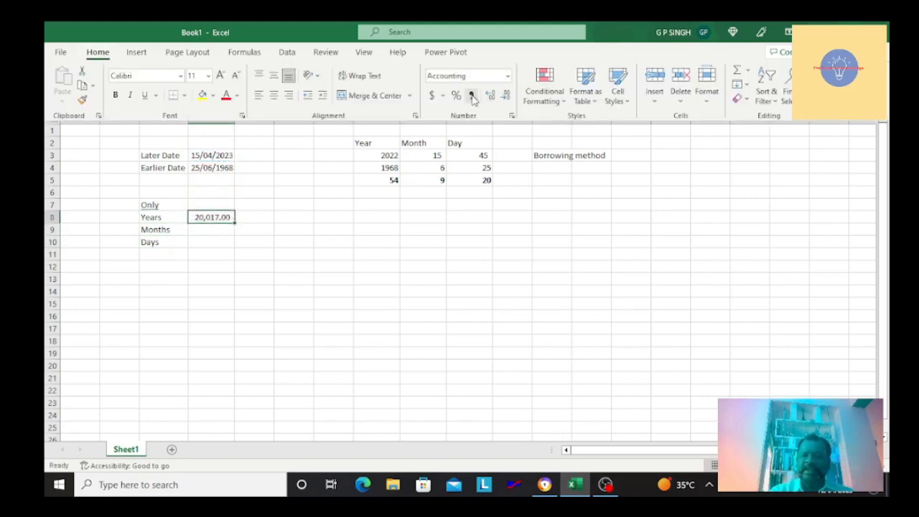
click(505, 96)
click(505, 95)
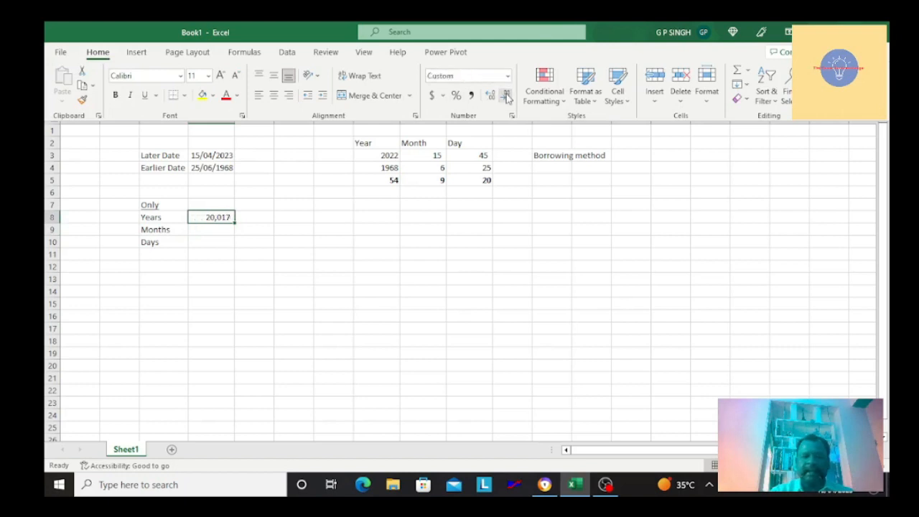
key(Escape)
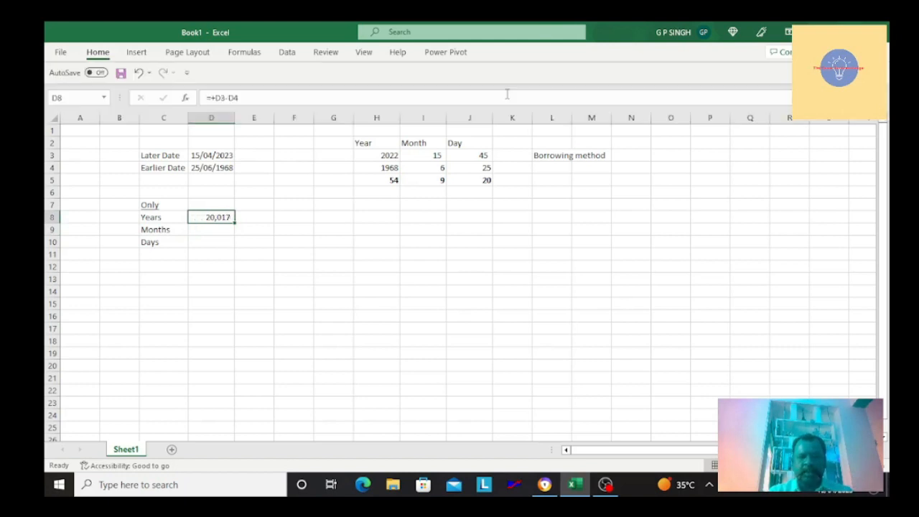
Step: Make both references in the D8 formula absolute so it reads =+$D$3-$D$4
key(Down)
key(Up)
key(F2)
key(Left)
key(Left)
key(Left)
key(Left)
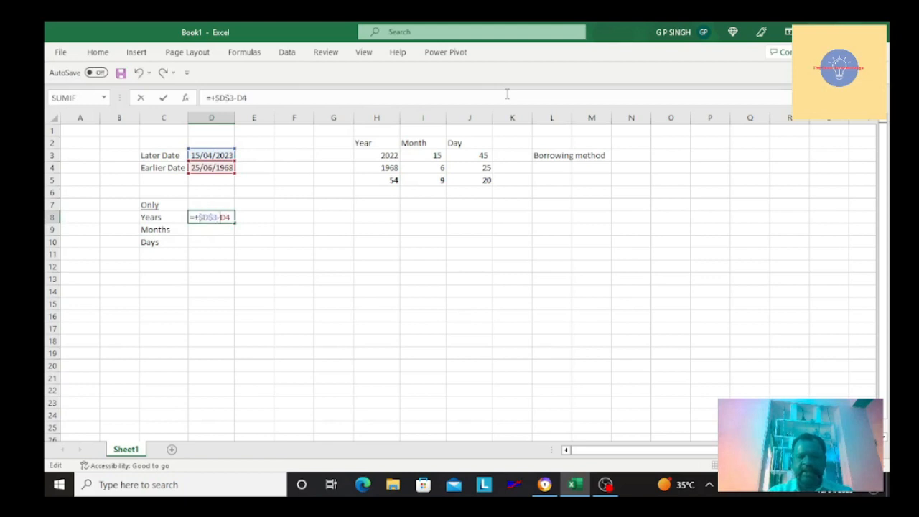
key(Return)
Step: Copy the difference formula from D8 into the Months and Days cells D9:D10
key(Up)
key(ctrl+c)
key(Down)
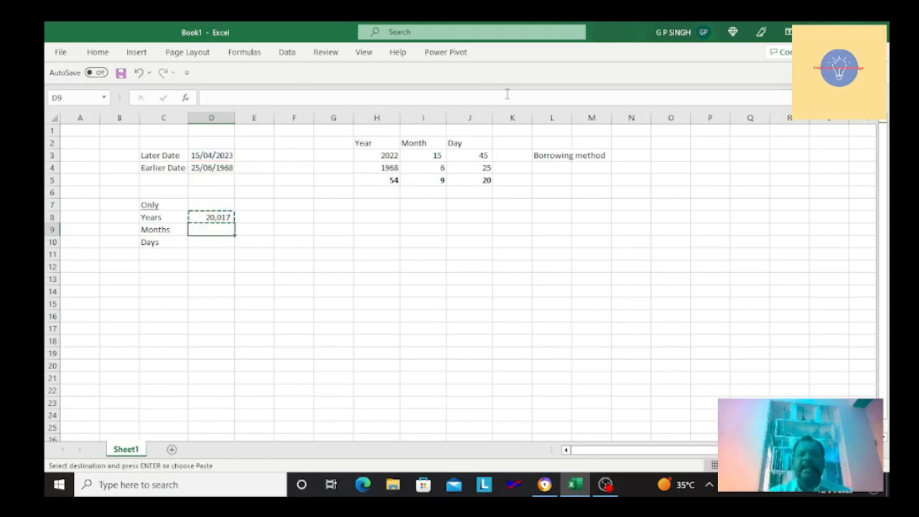
key(shift+Down)
key(Return)
Step: Check the copied difference formulas against the later and earlier dates in D3:D4
key(Down)
key(Down)
key(Up)
key(Up)
key(Up)
key(Up)
key(Up)
key(Up)
key(Up)
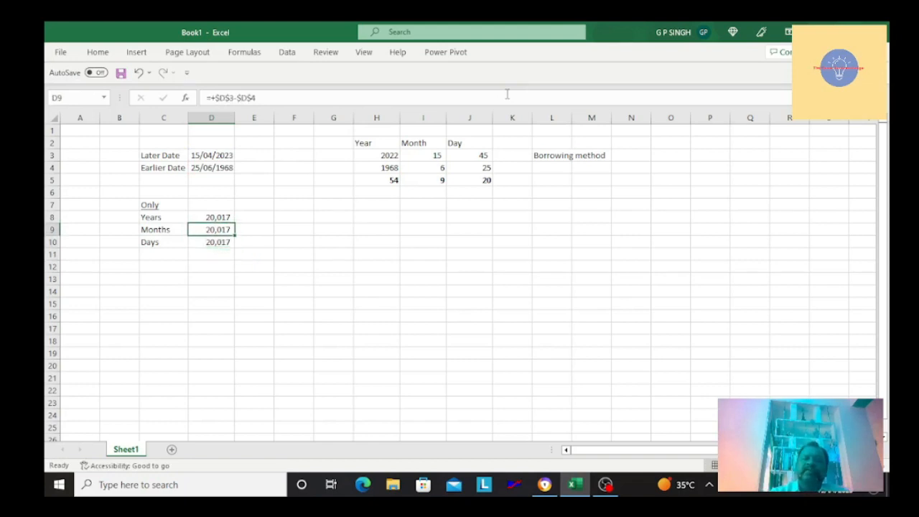
key(Up)
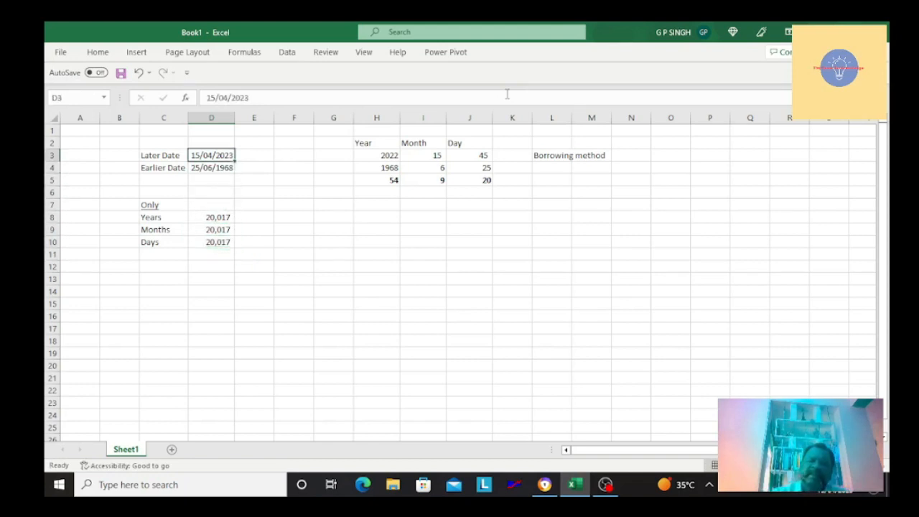
key(Down)
key(Up)
Step: Examine the difference formulas beside Years, Months and Days in D8:D10
key(Down)
key(Down)
key(Down)
key(Down)
key(Down)
key(Down)
key(Down)
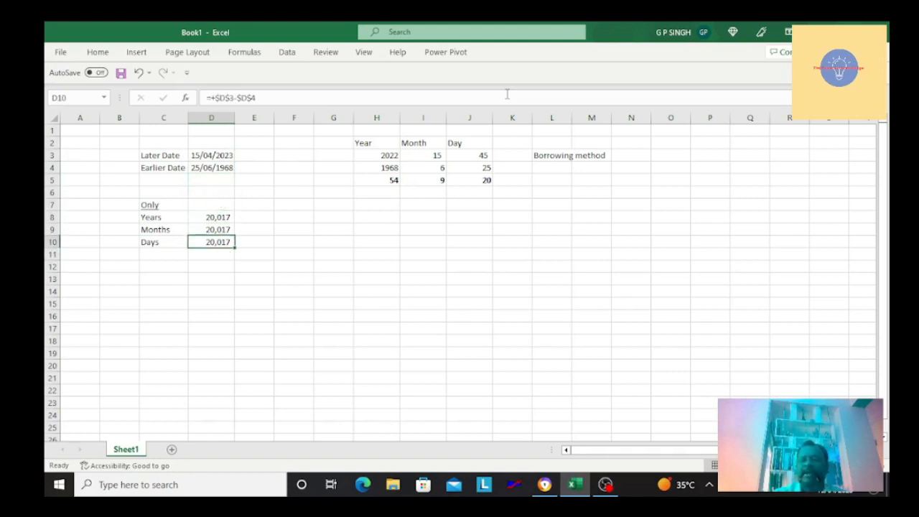
key(Left)
key(Right)
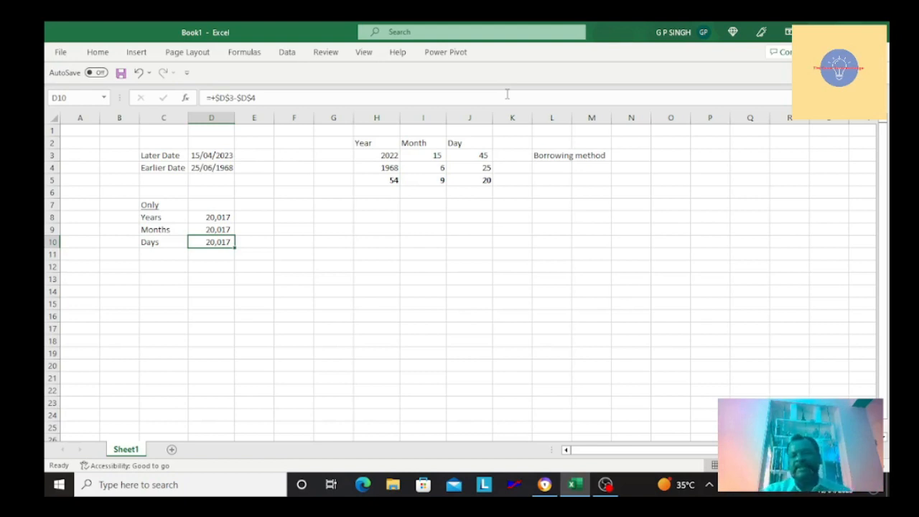
key(Up)
key(Up)
key(Down)
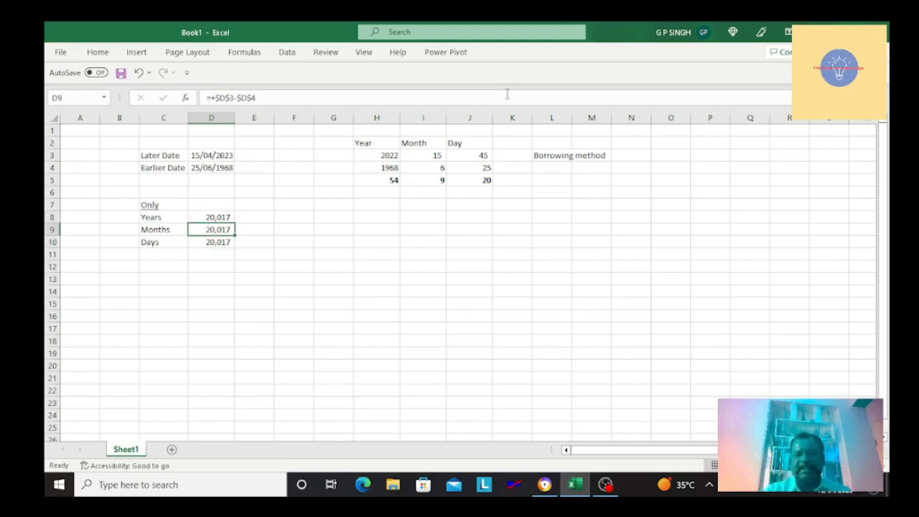
key(Up)
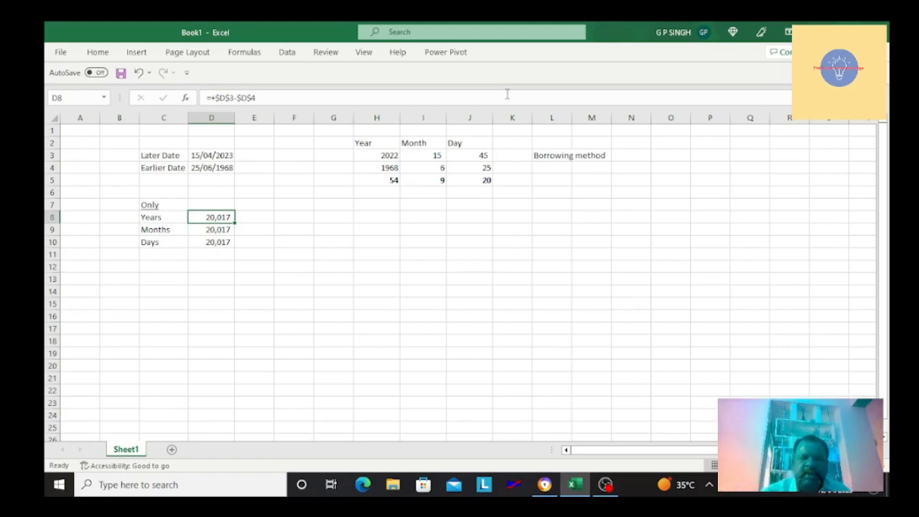
Step: Switch to ChatGPT and ask what formula calculates the difference between two dates in terms of only years, months, days
key(Return)
key(alt+Tab)
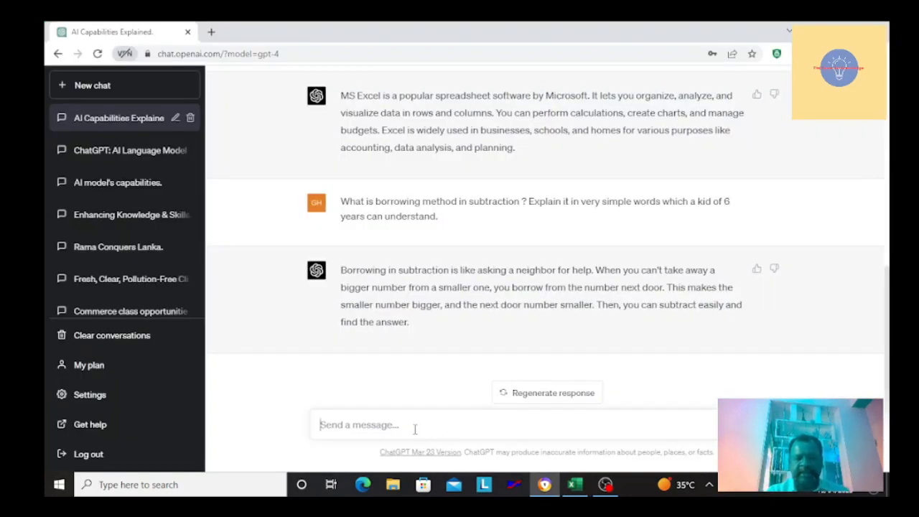
text(What i)
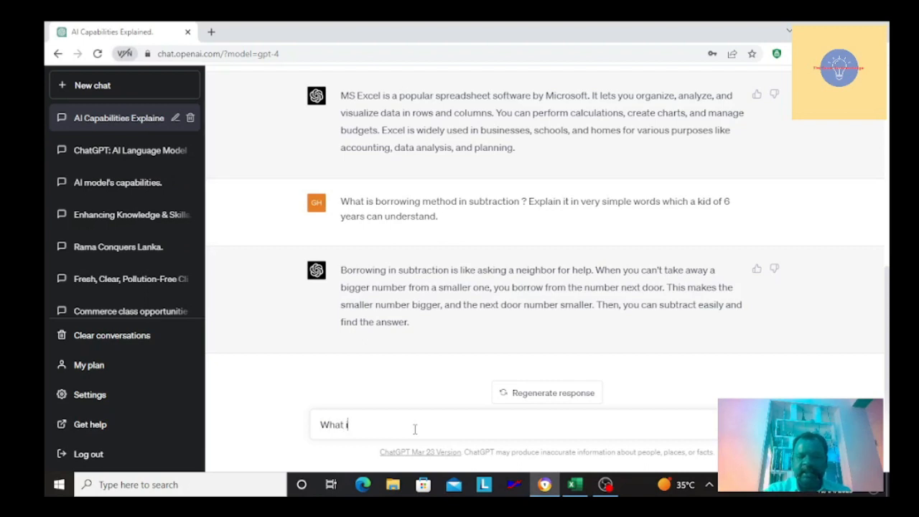
text(s the formula to be us)
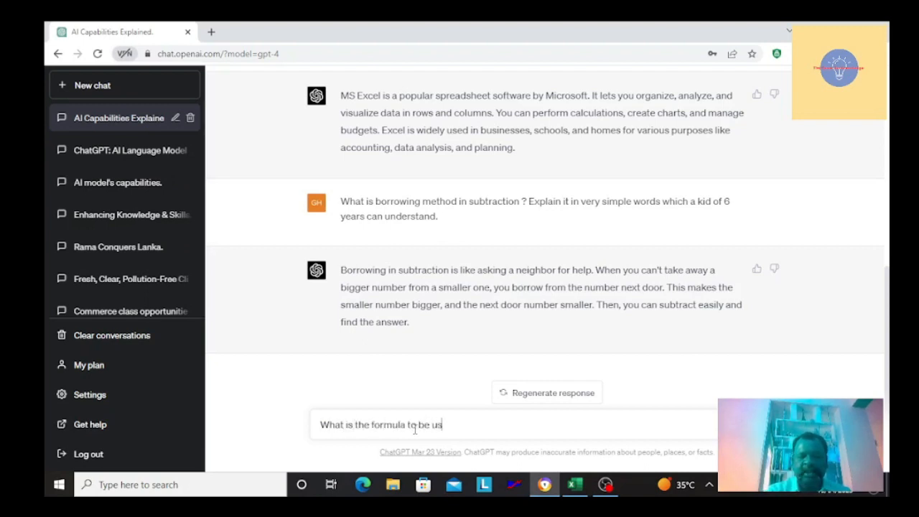
text(ed )
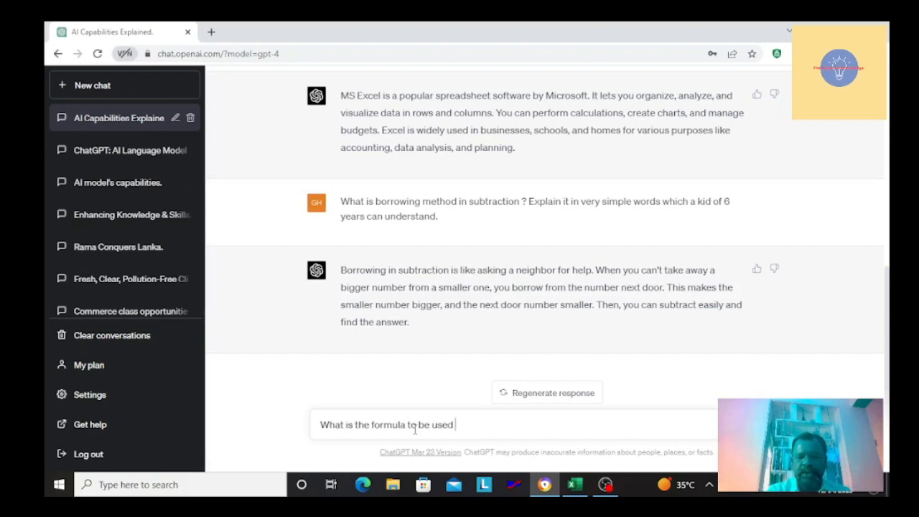
text(to calculate the )
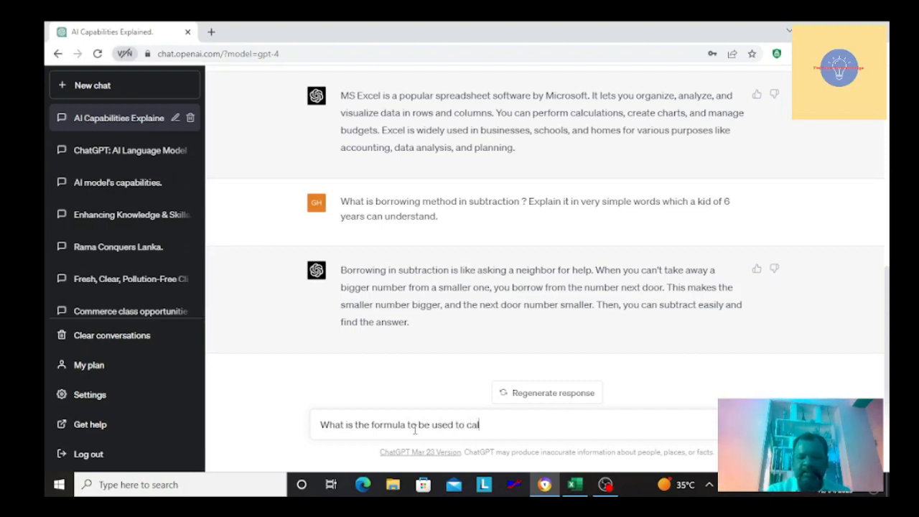
text(di)
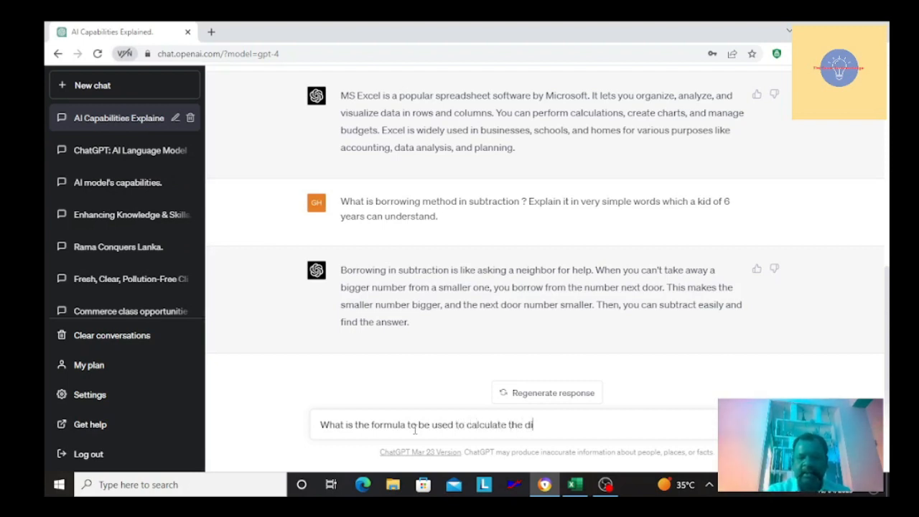
text(fference be)
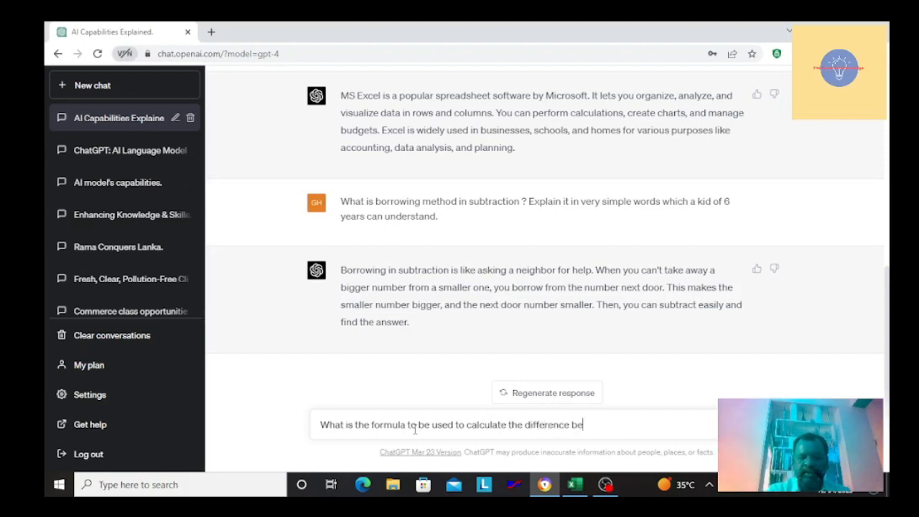
text(tween two dat)
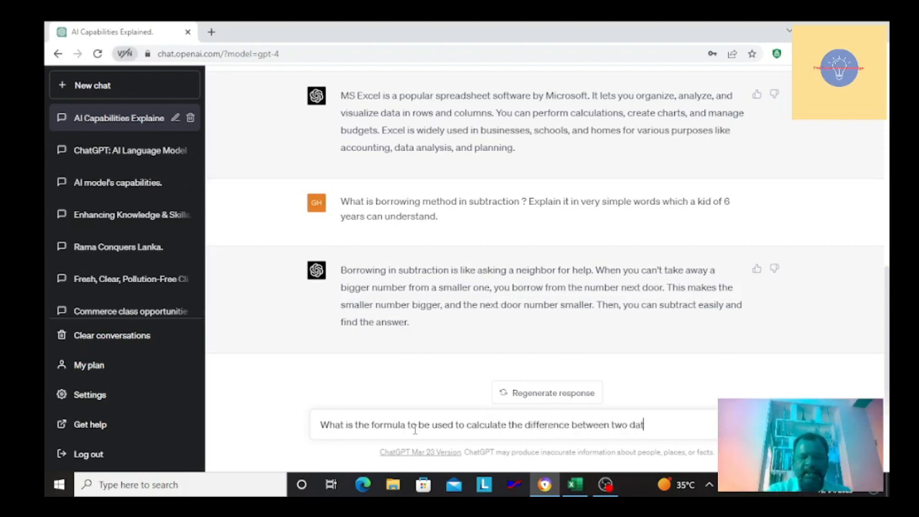
text(es in terms of onl)
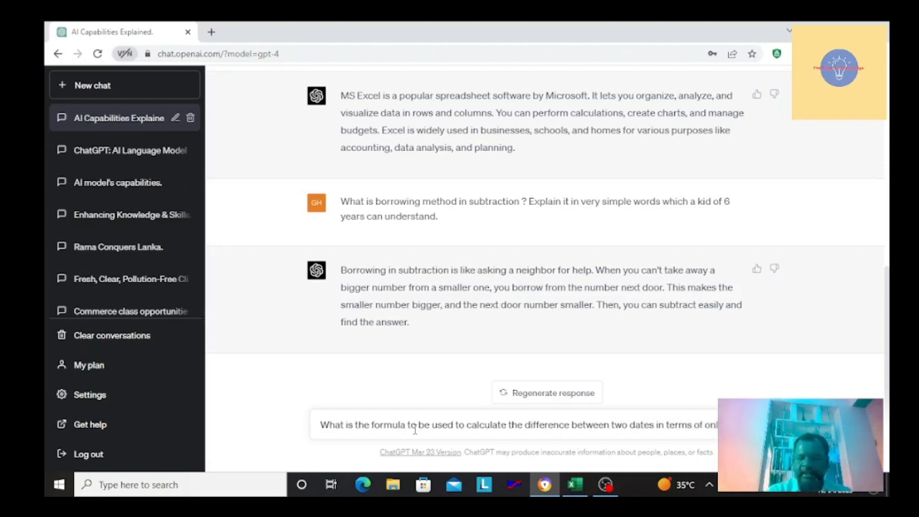
text(y years, months, day)
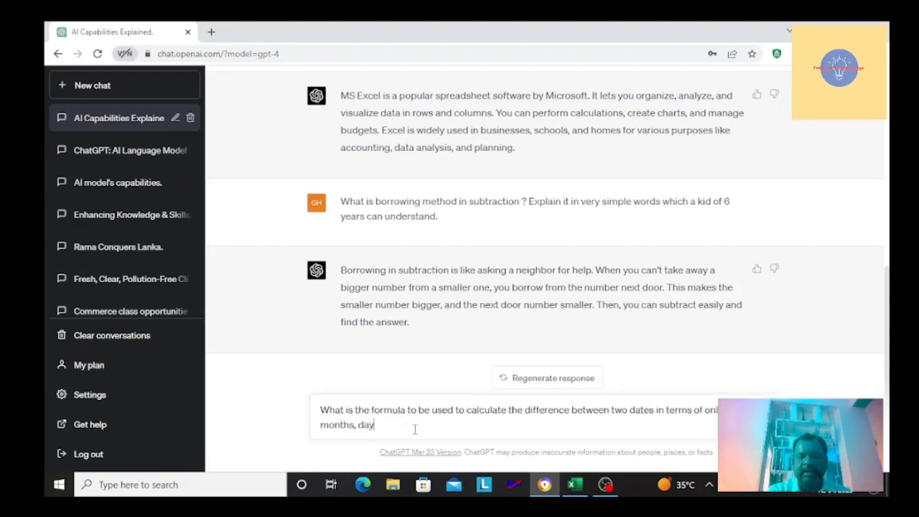
text(s ?)
key(Return)
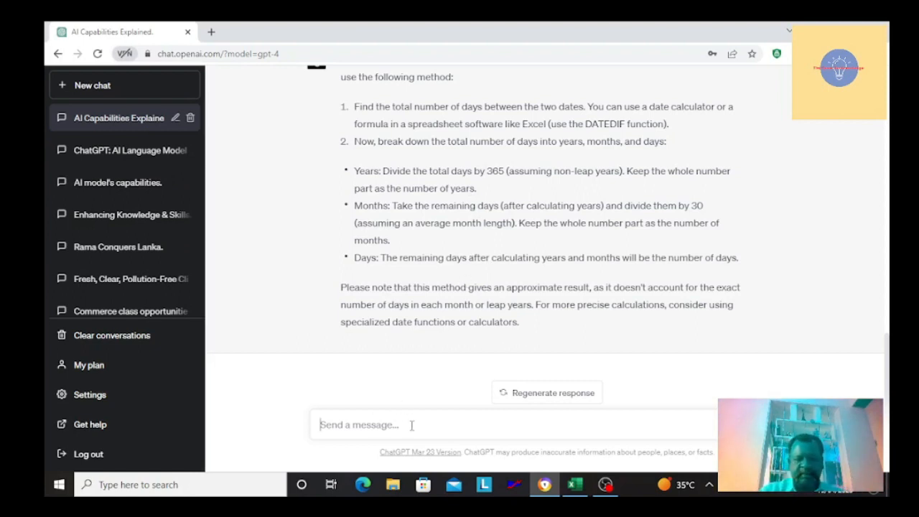
Step: Request "a simple explanation please" and ask for the excel formula to calculate the number of years between two dates
text(a simple exp)
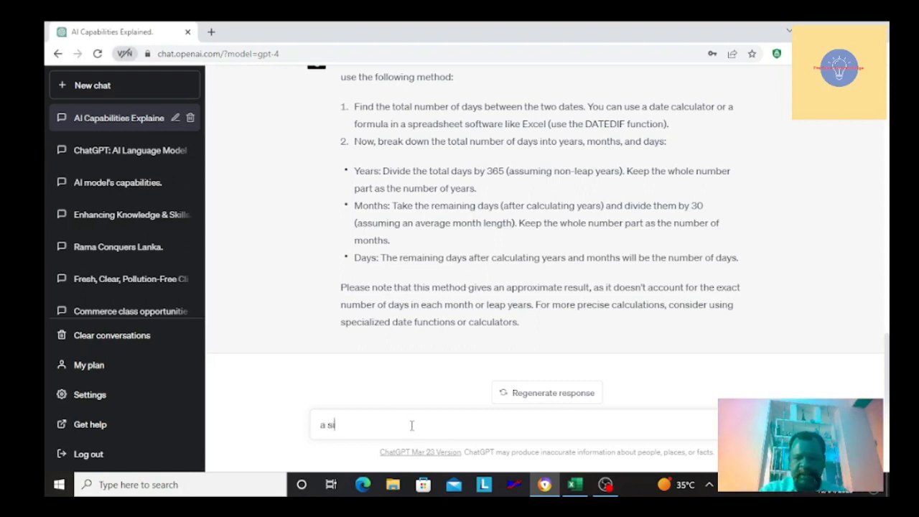
text(lan)
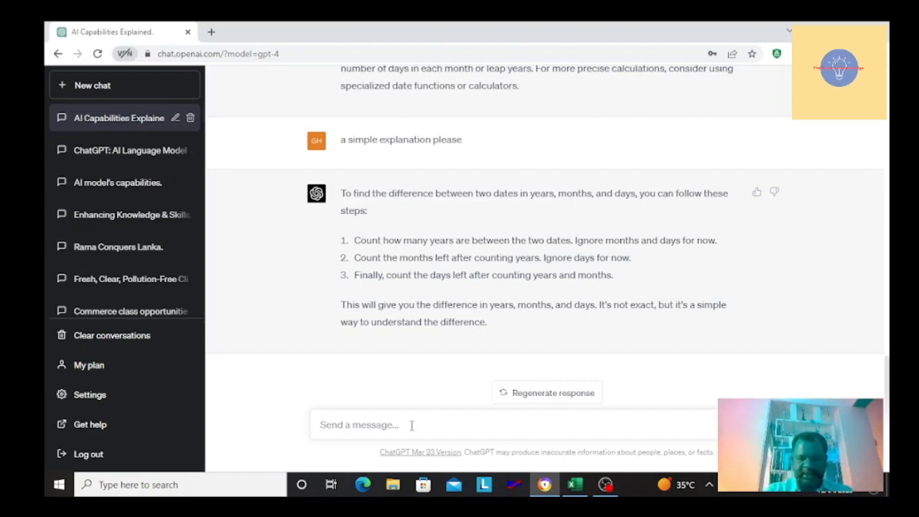
text(write )
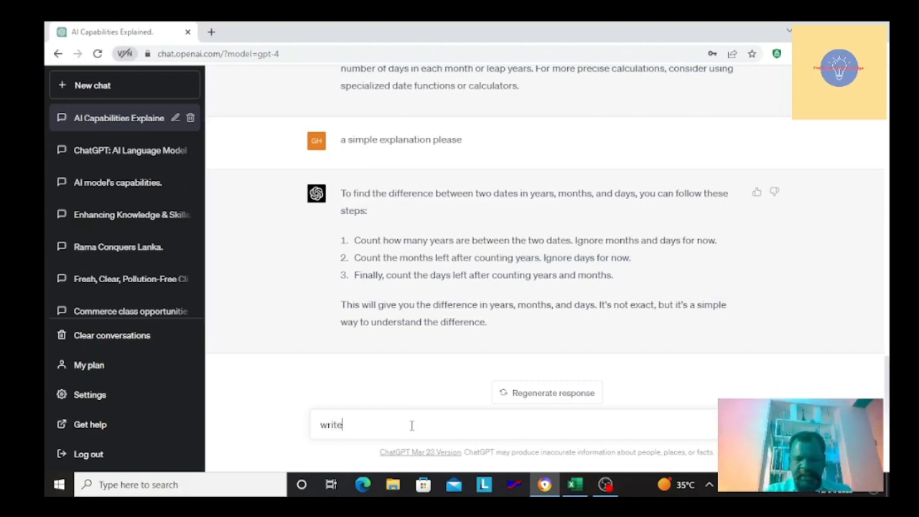
text(the ex)
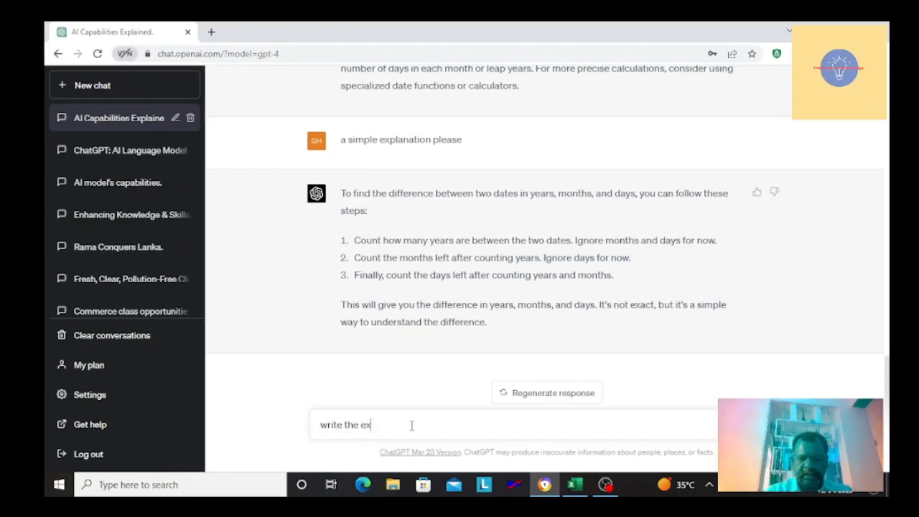
text(cel formula)
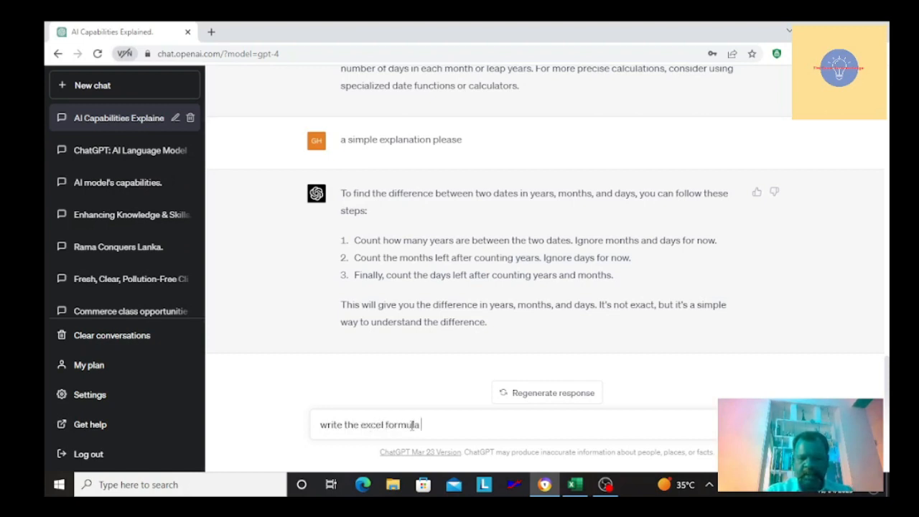
text( to calcul)
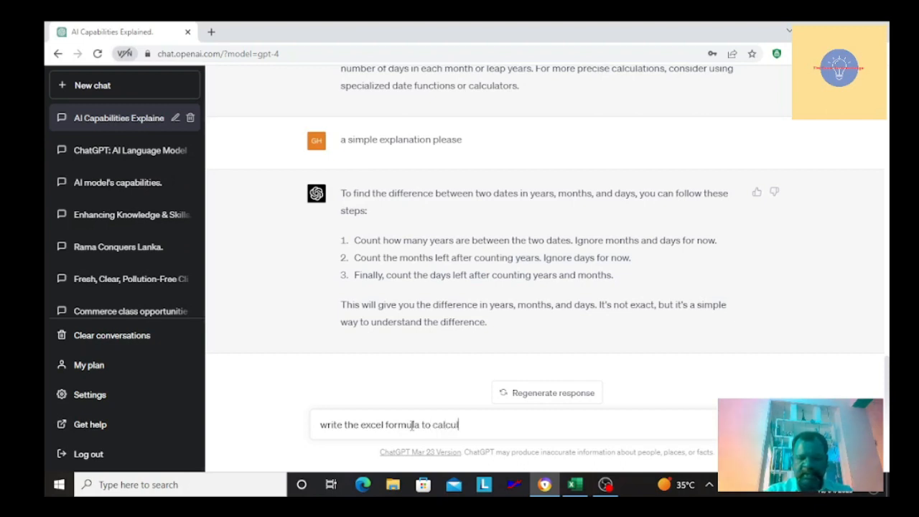
text(ate the number of)
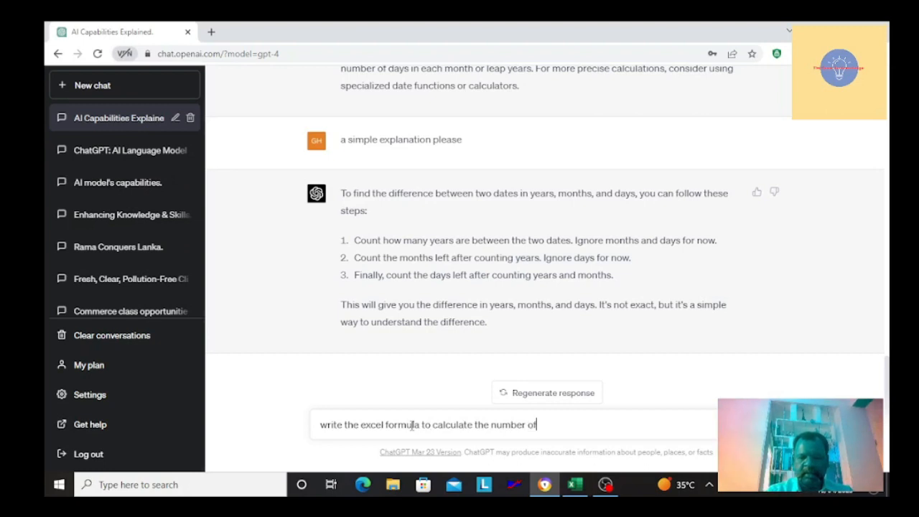
text( years )
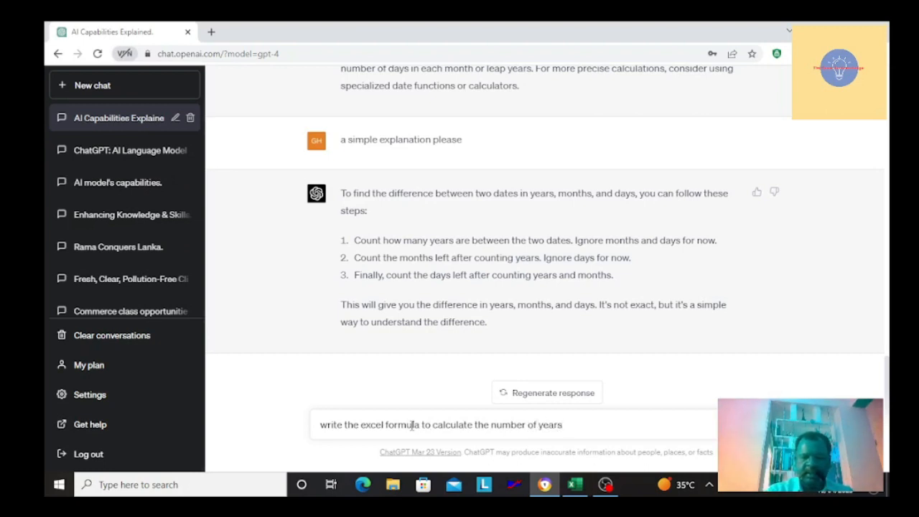
text(betw)
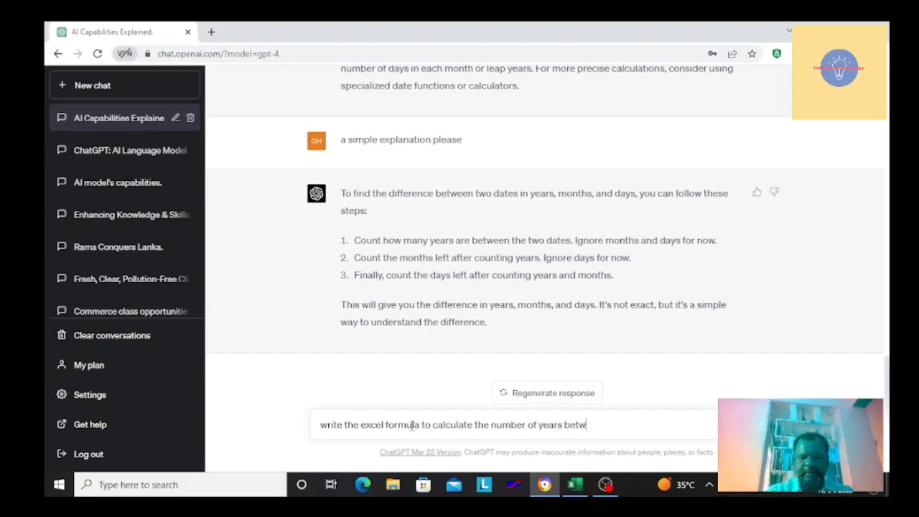
text(een two )
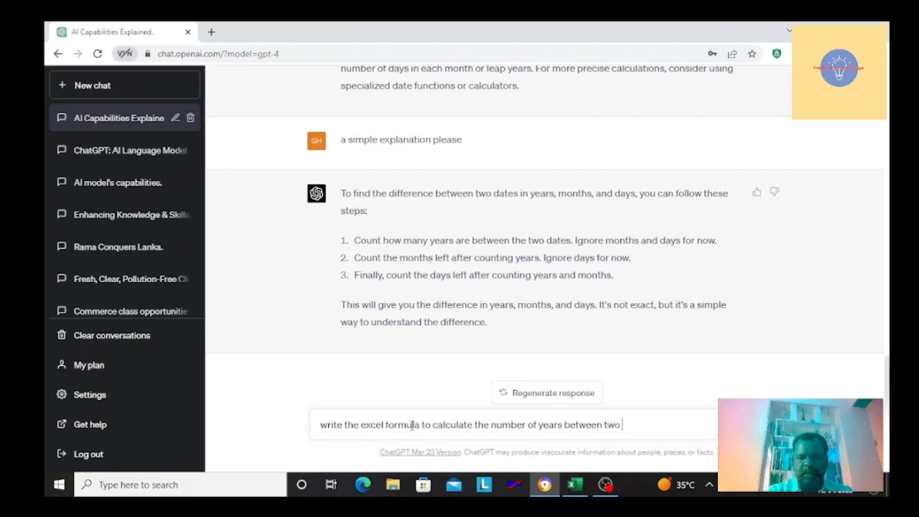
text(dates ?)
key(Return)
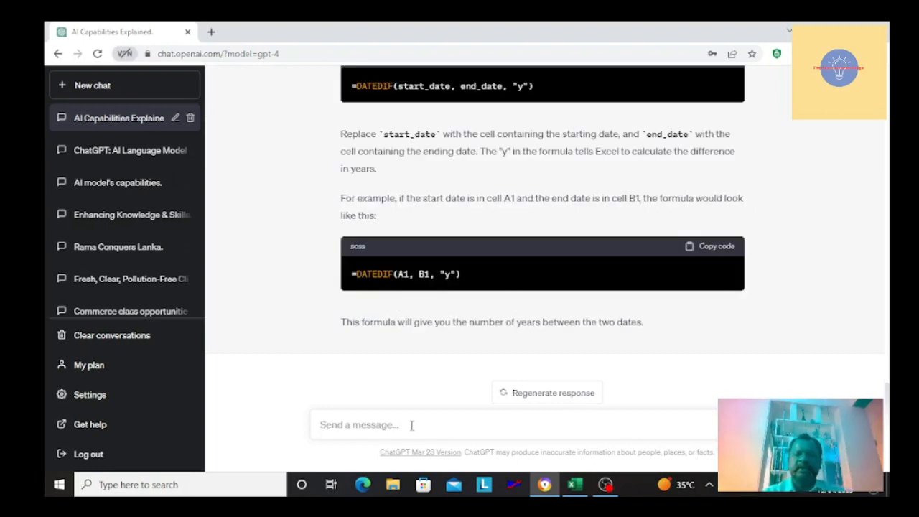
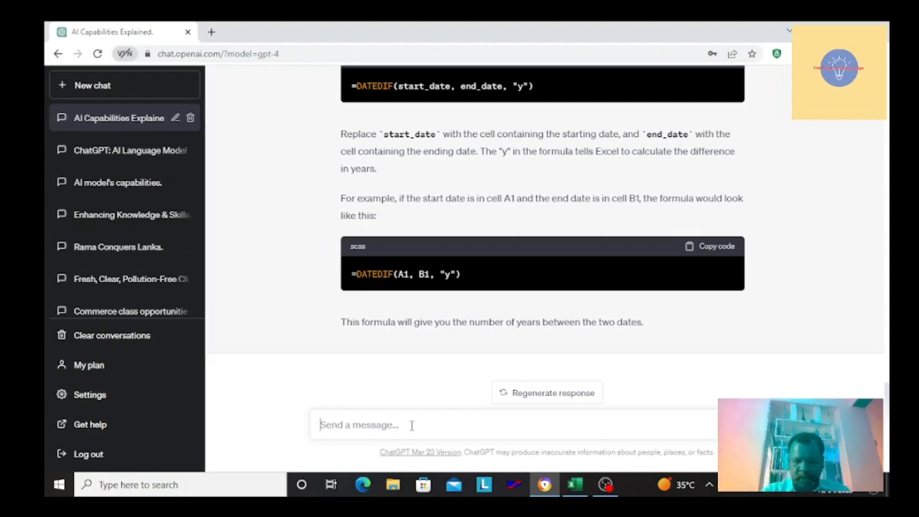
Step: Switch back to Excel and replace the Years formula in D8 with =DATEDIF(D4,D3,"y")
key(alt+Tab)
key(Right)
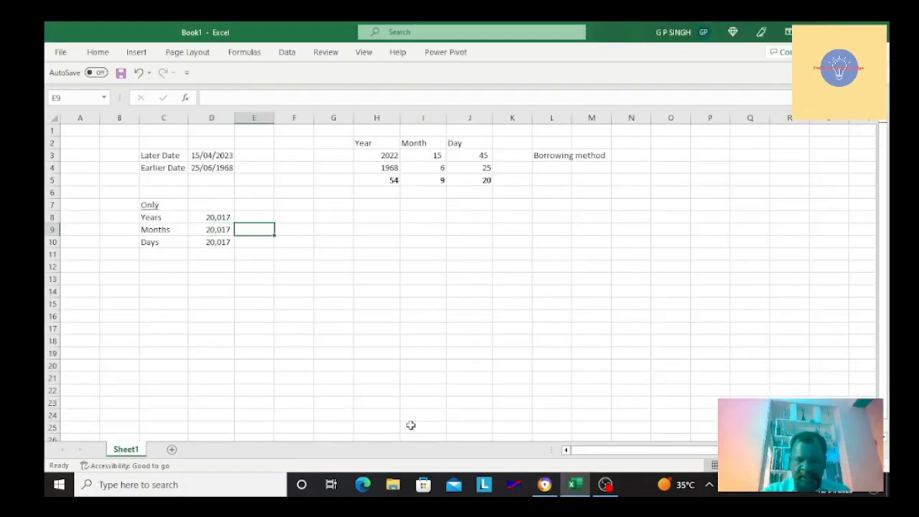
key(Left)
key(Up)
text(=)
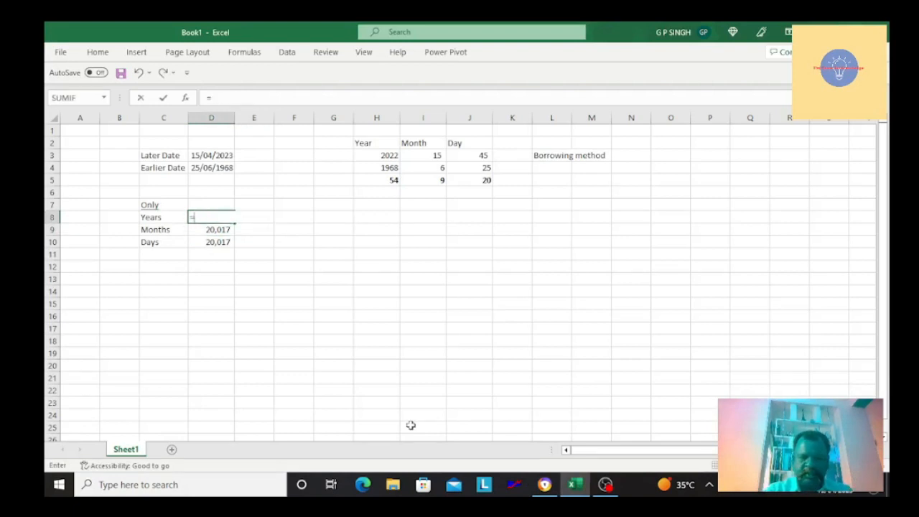
text(datedif()
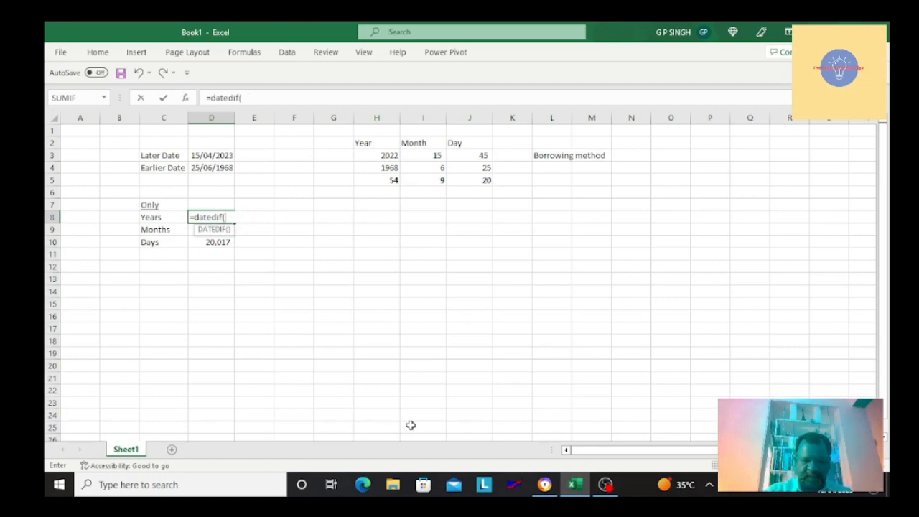
key(Up)
key(Up)
key(Up)
key(Up)
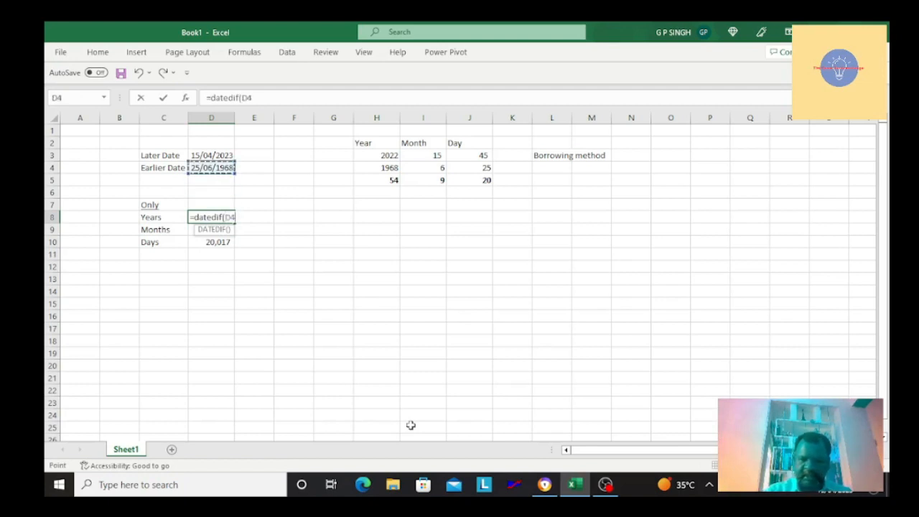
text(,)
key(Up)
key(Up)
key(Up)
key(Up)
key(Up)
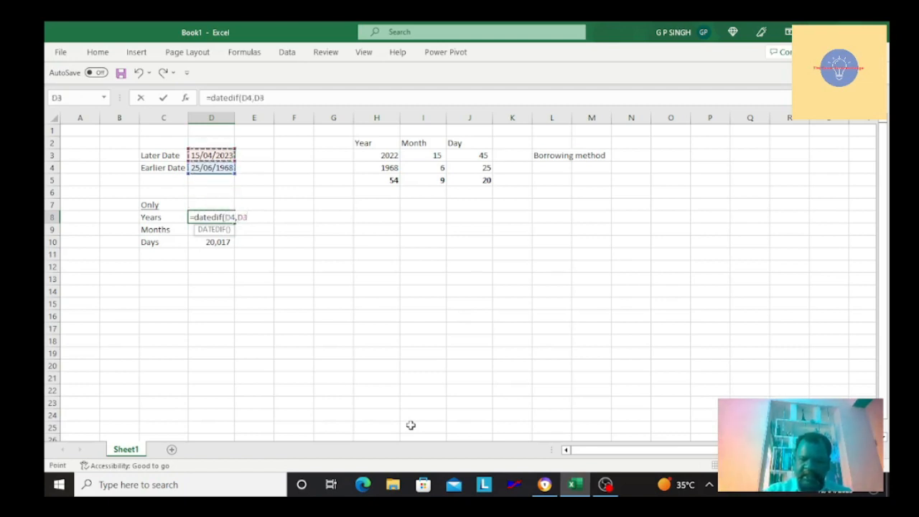
text(,)
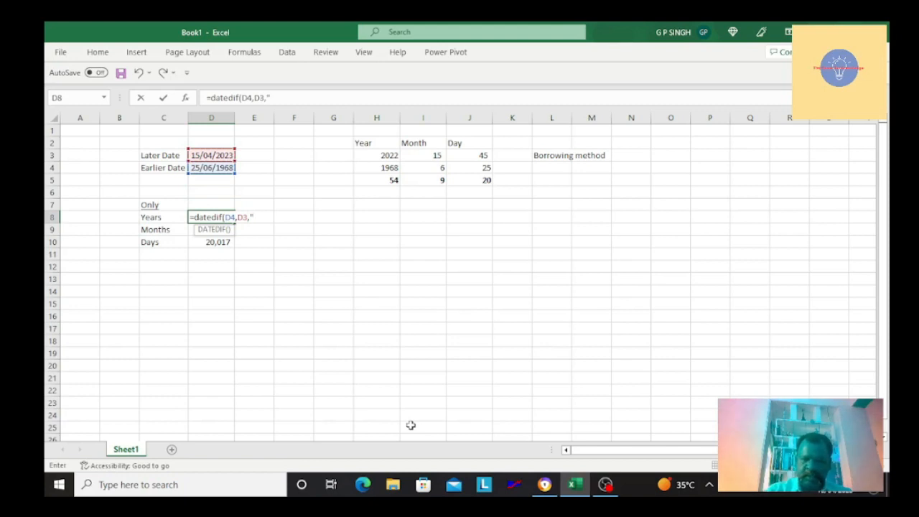
text("y")
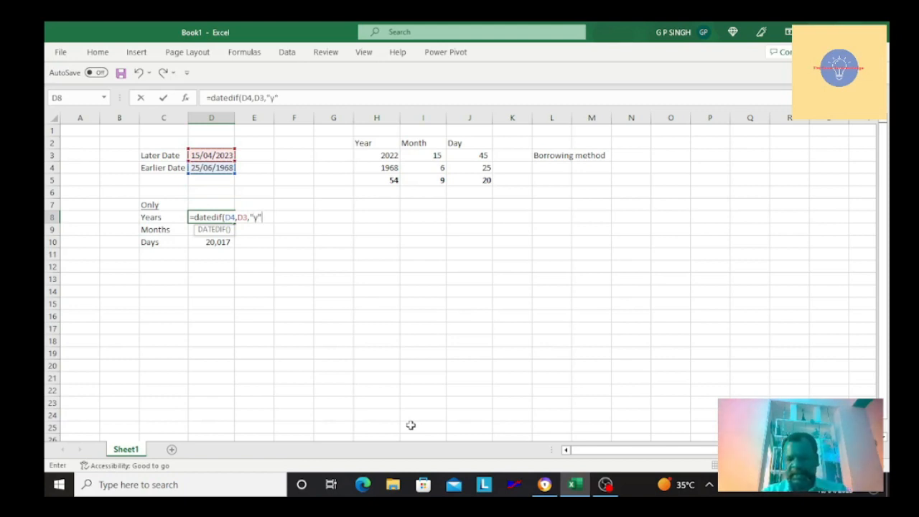
text())
key(Return)
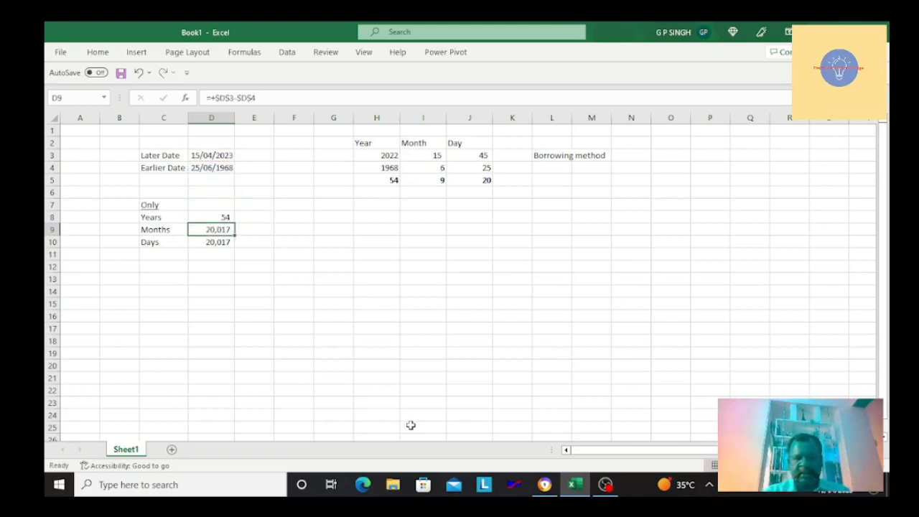
Step: Compare the Years result in D8 with the borrowing method's year difference in H5
key(Up)
key(Left)
key(Left)
key(Left)
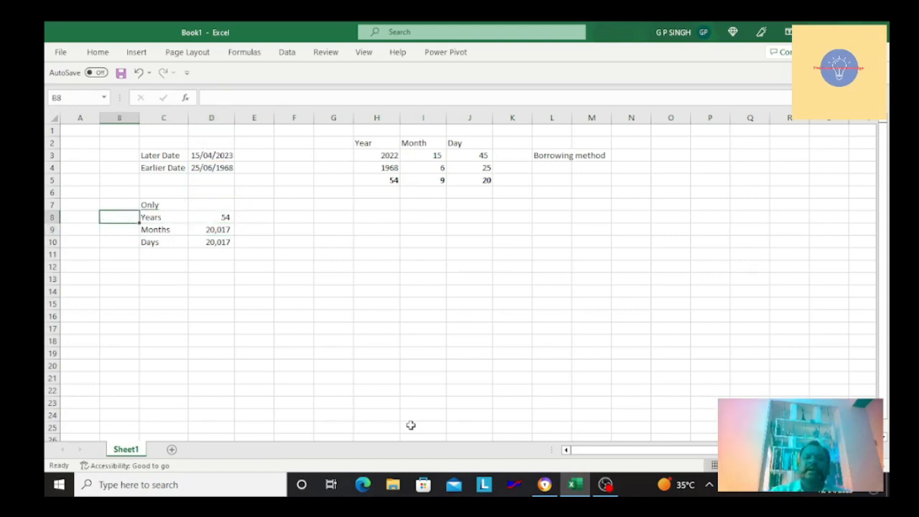
key(Right)
key(Right)
key(Right)
key(Right)
key(Left)
key(Up)
key(Up)
key(Up)
key(Up)
key(Up)
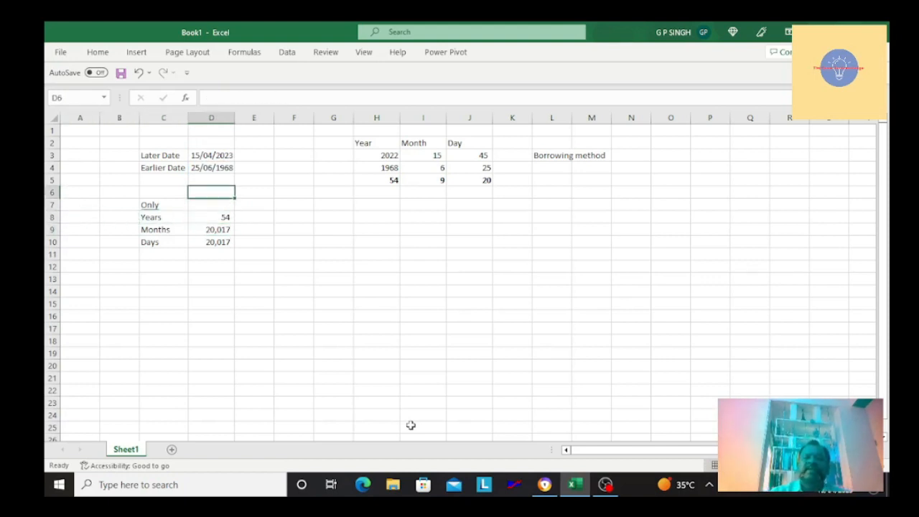
key(Down)
key(Right)
key(Right)
key(Right)
key(Right)
key(Down)
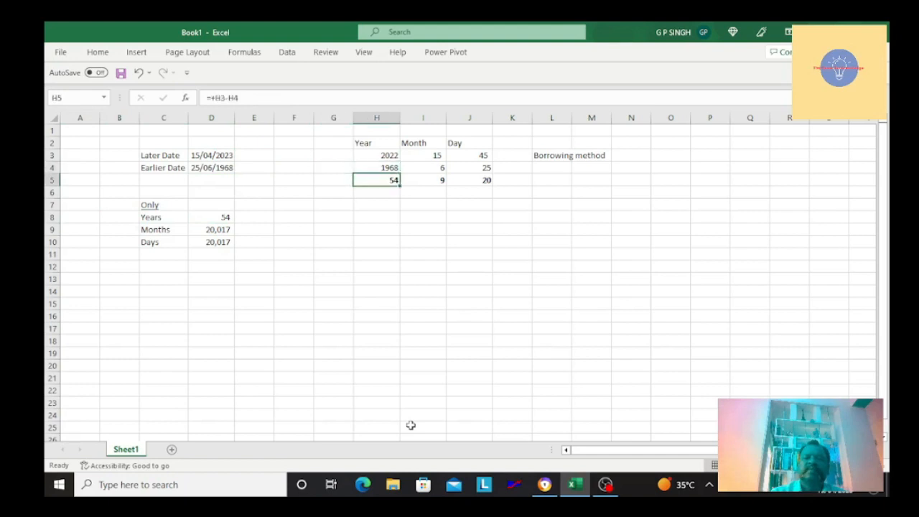
Step: Make both date references in the Years formula in D8 absolute, giving =DATEDIF($D$4,$D$3,"y")
key(Left)
key(Left)
key(Left)
key(Left)
key(Down)
key(Down)
key(Down)
key(F2)
key(Left)
key(Left)
key(Left)
key(Left)
key(Left)
key(Left)
key(Left)
key(Left)
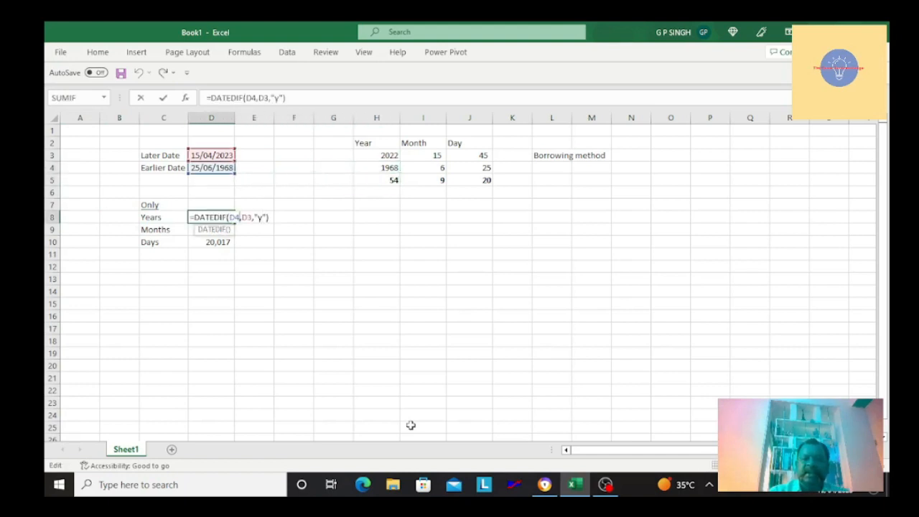
key(F4)
key(Right)
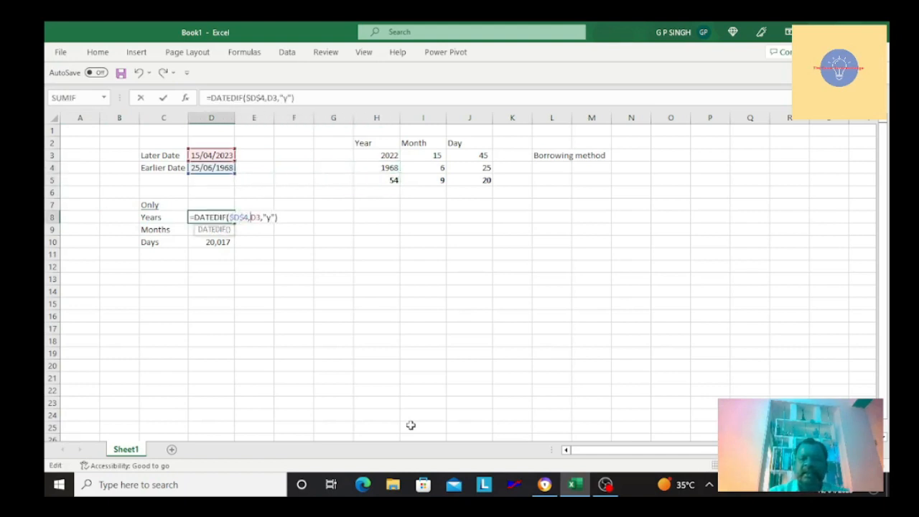
key(F4)
key(Return)
key(Up)
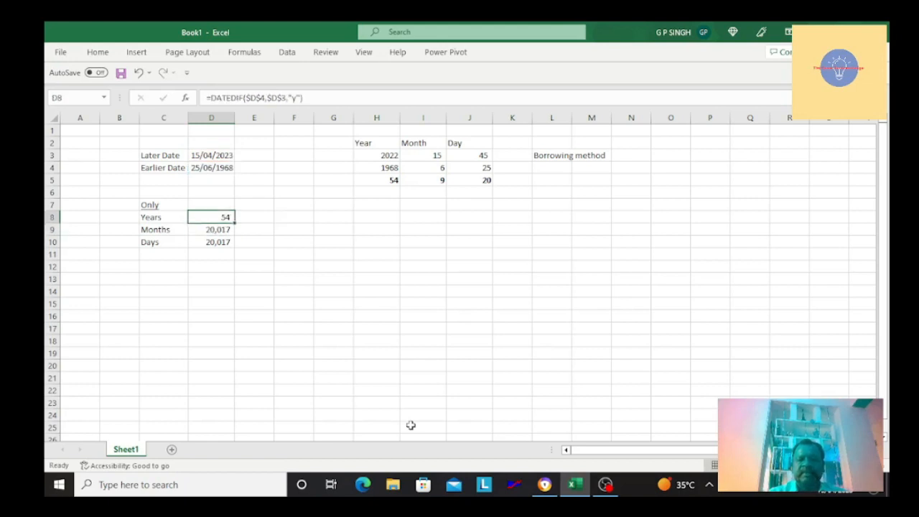
Step: Copy the Years formula into the Months cell D9 and change its unit to "m"
key(ctrl+c)
key(Down)
key(Left)
key(Left)
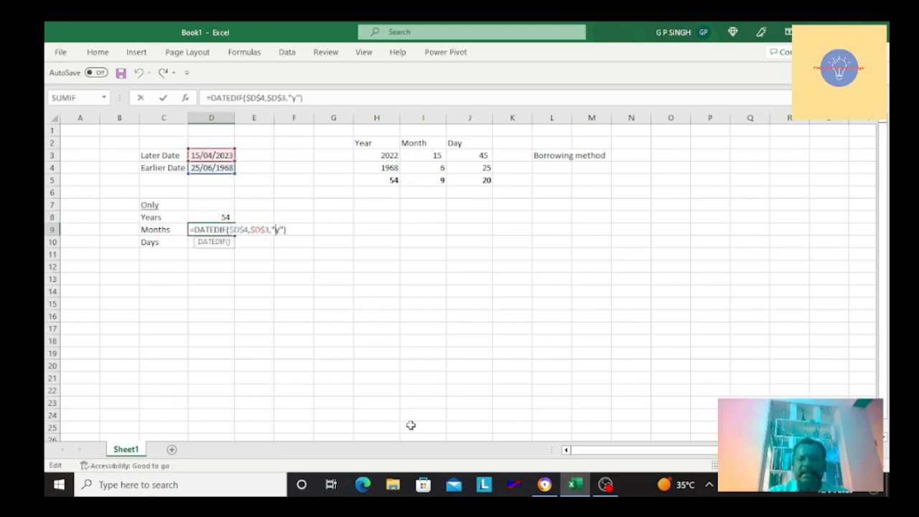
key(BackSpace)
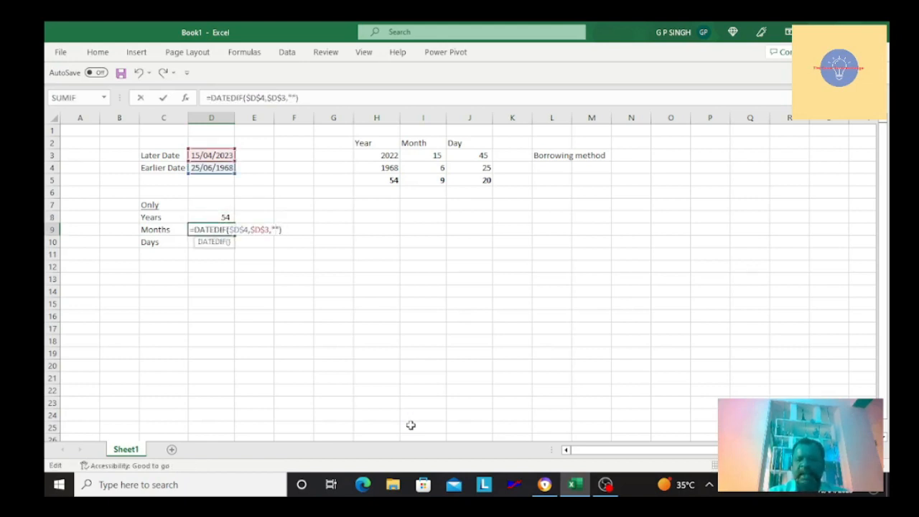
text(m)
key(Return)
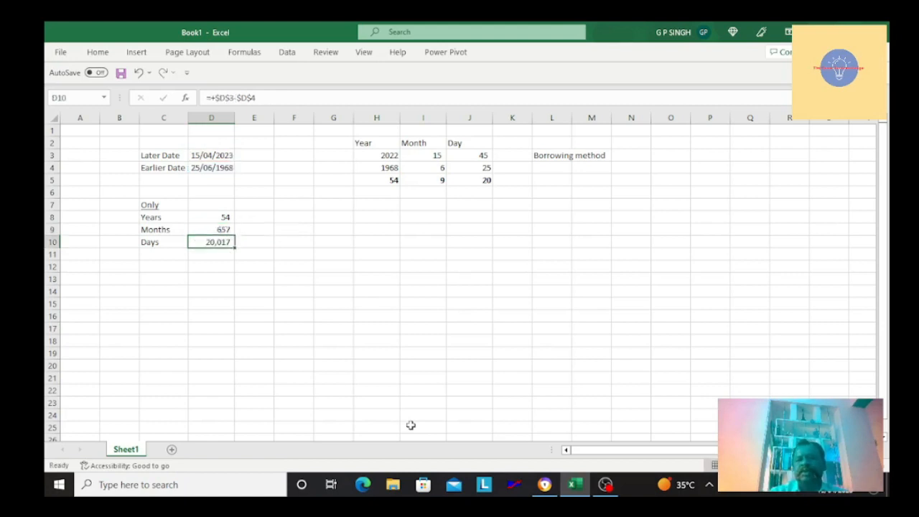
Step: Copy the Months formula from D9 into the Days cell D10 and change its unit to "d"
key(Up)
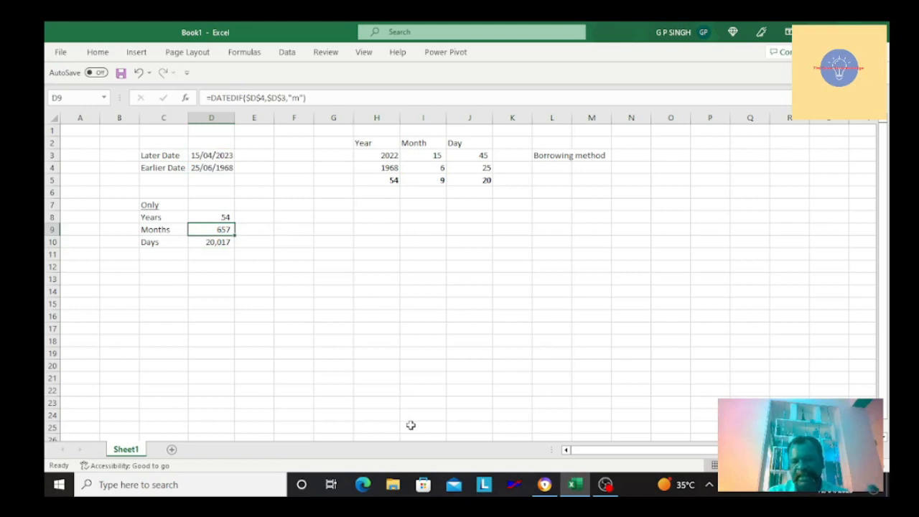
key(Left)
key(Right)
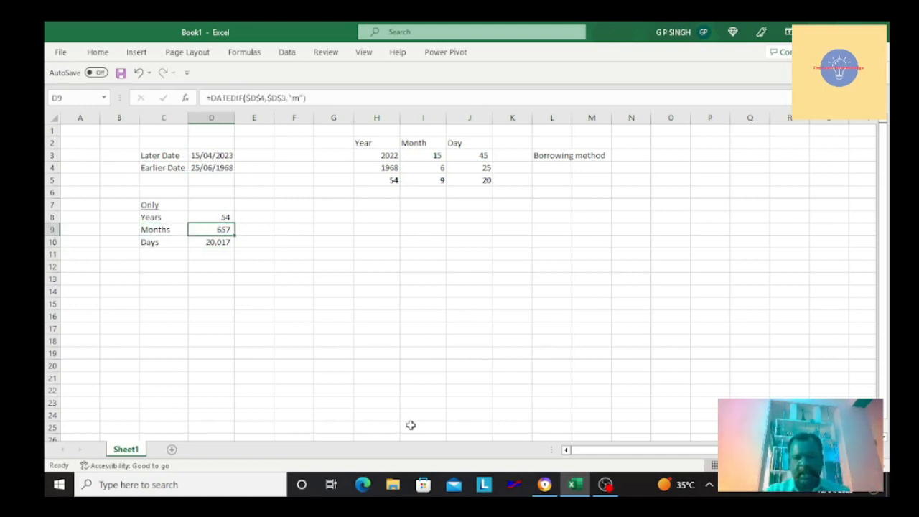
key(ctrl+c)
key(Down)
key(Return)
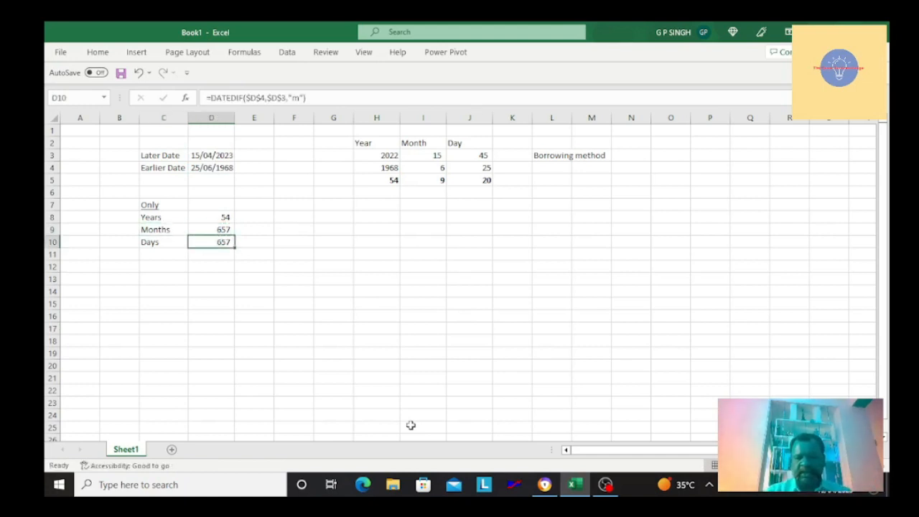
key(F2)
key(Left)
key(Left)
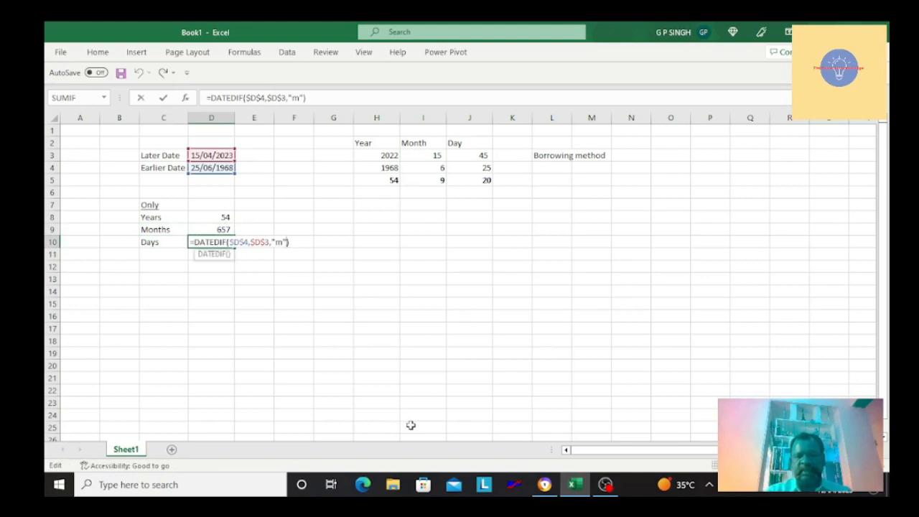
key(BackSpace)
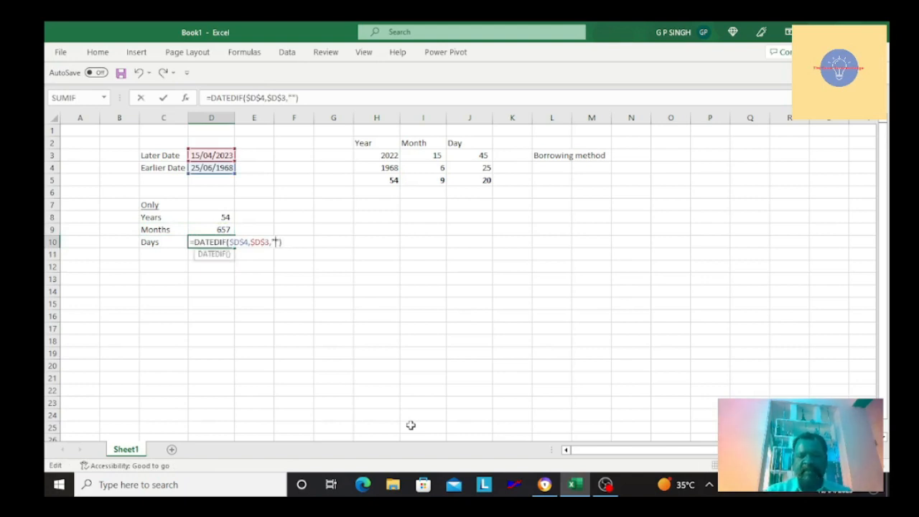
text(d)
key(Return)
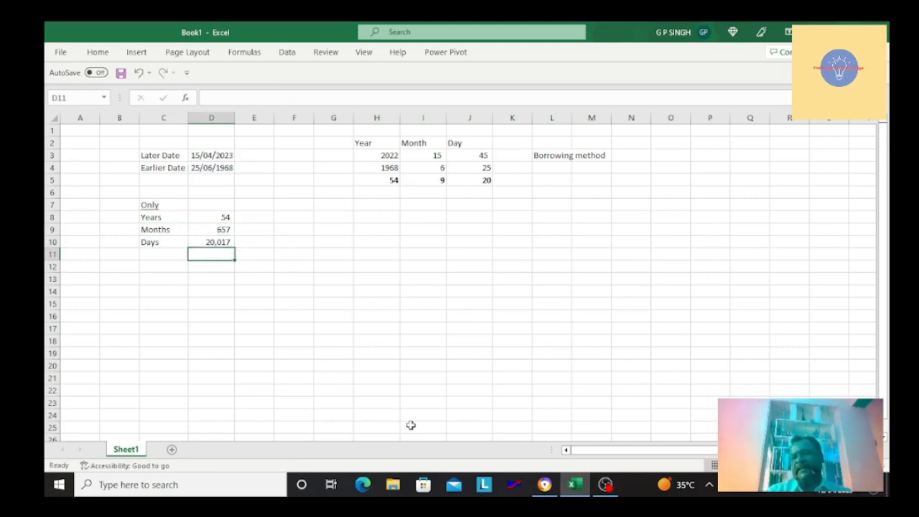
Step: Compare the DATEDIF results in D8:D10 with the borrowing method's year, month and day differences in H5:J5
key(Up)
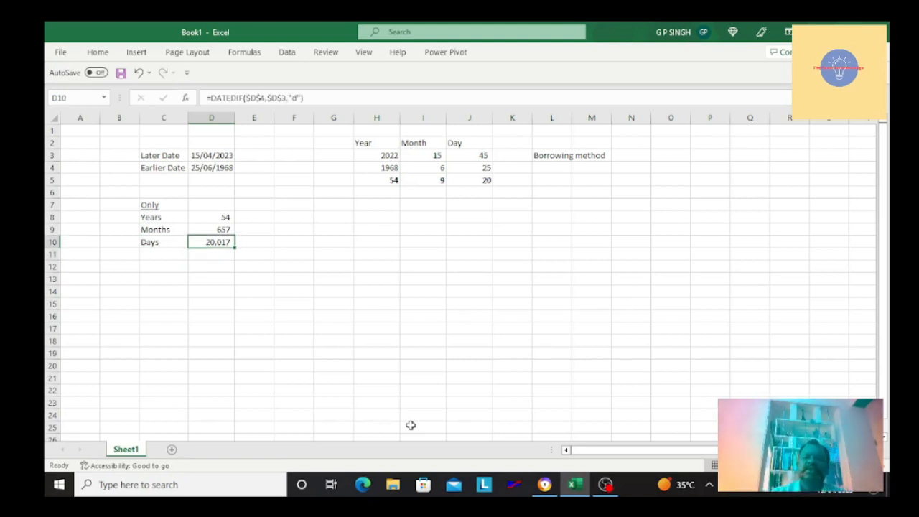
key(Up)
key(Up)
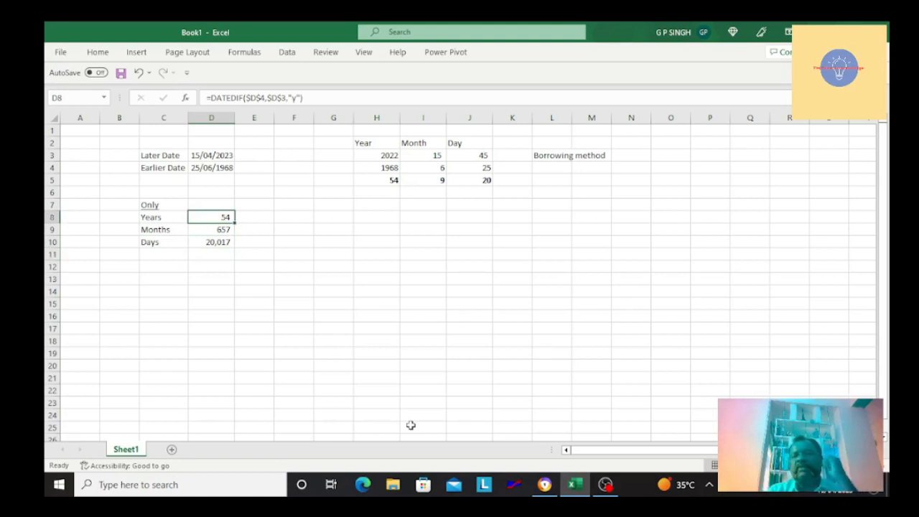
key(Right)
key(Right)
key(Right)
key(Right)
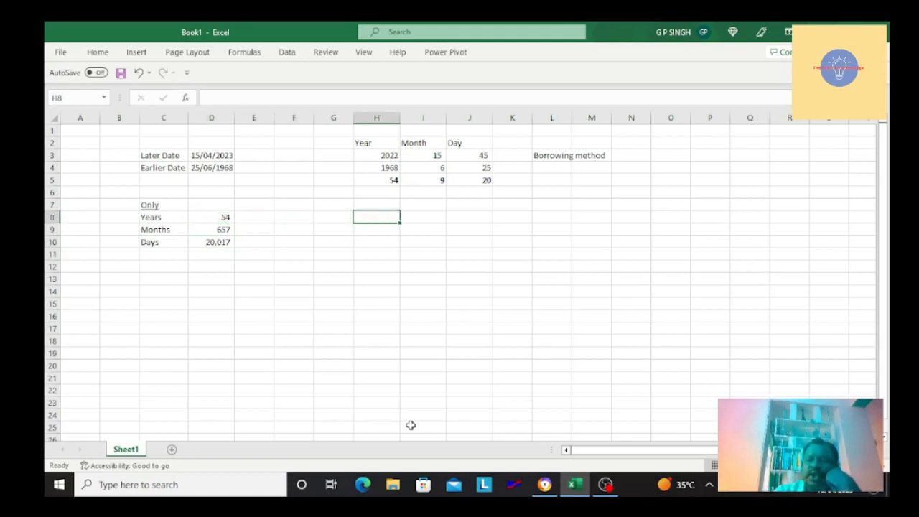
key(Up)
key(Up)
key(Up)
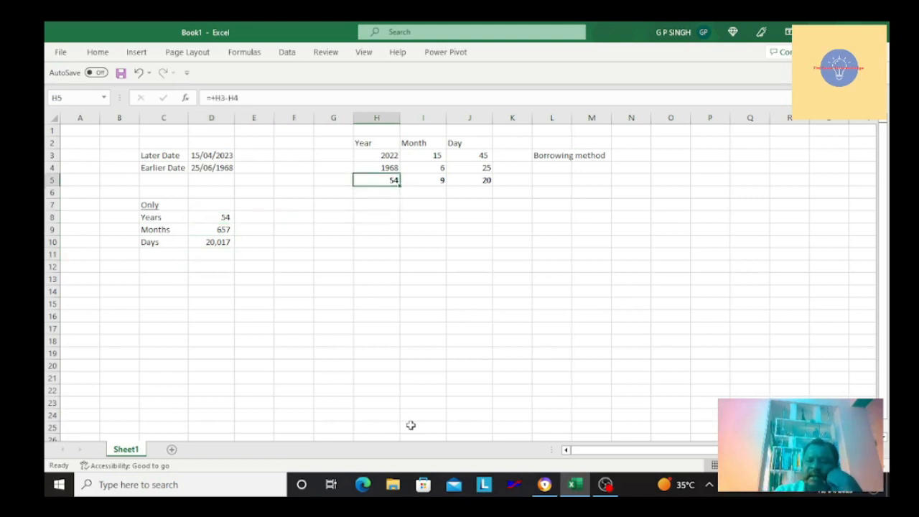
key(Right)
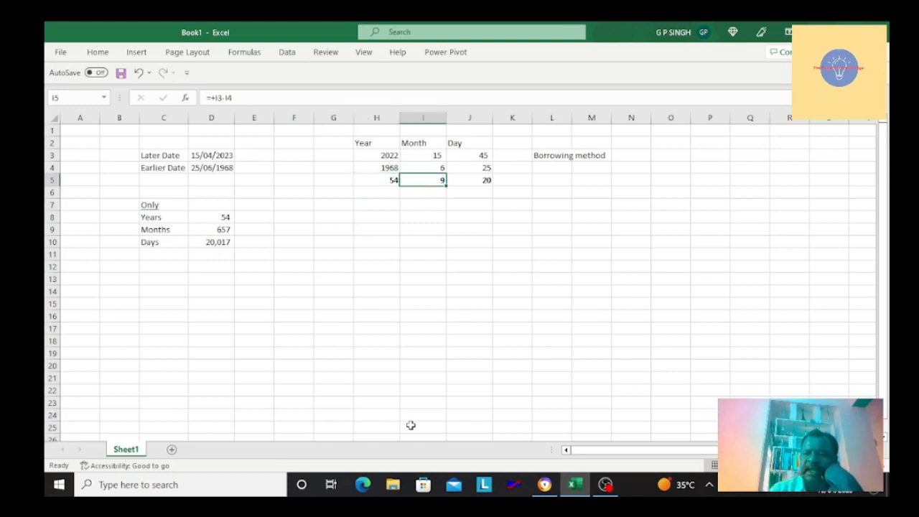
key(Right)
key(Left)
key(Left)
key(Left)
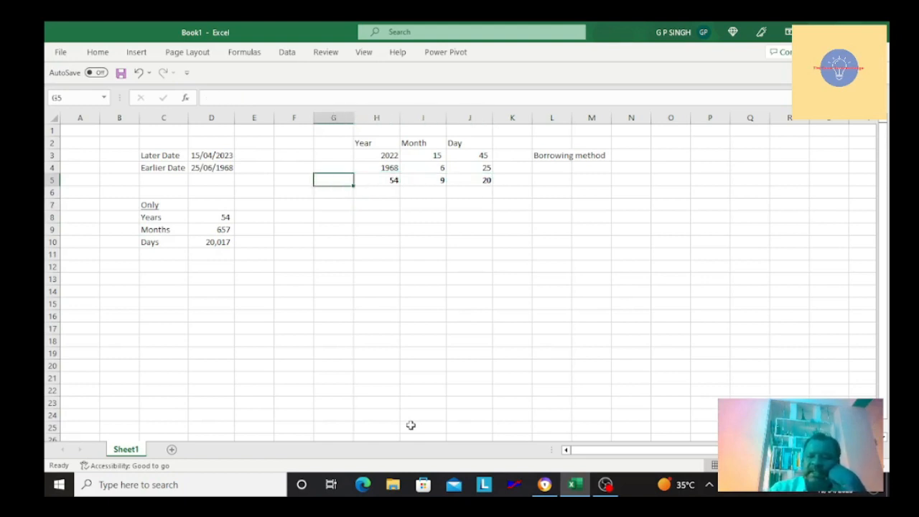
key(Right)
key(Right)
key(Right)
key(Right)
key(Left)
key(Left)
key(Left)
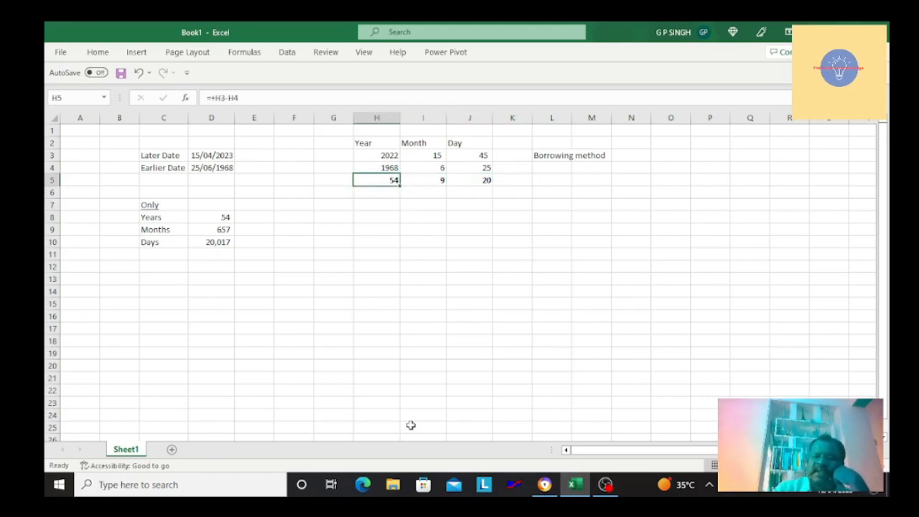
key(Right)
key(Right)
key(Right)
key(Left)
key(Left)
key(Left)
key(Left)
key(Left)
key(Left)
key(Left)
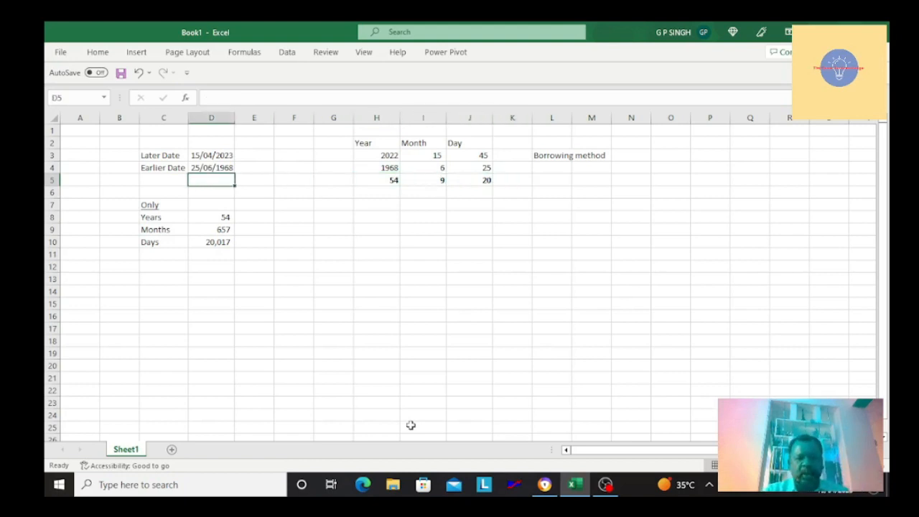
Step: Review the years-only, months-only and days-only DATEDIF formulas in D8:D10
key(Down)
key(Down)
key(Down)
key(Down)
key(Down)
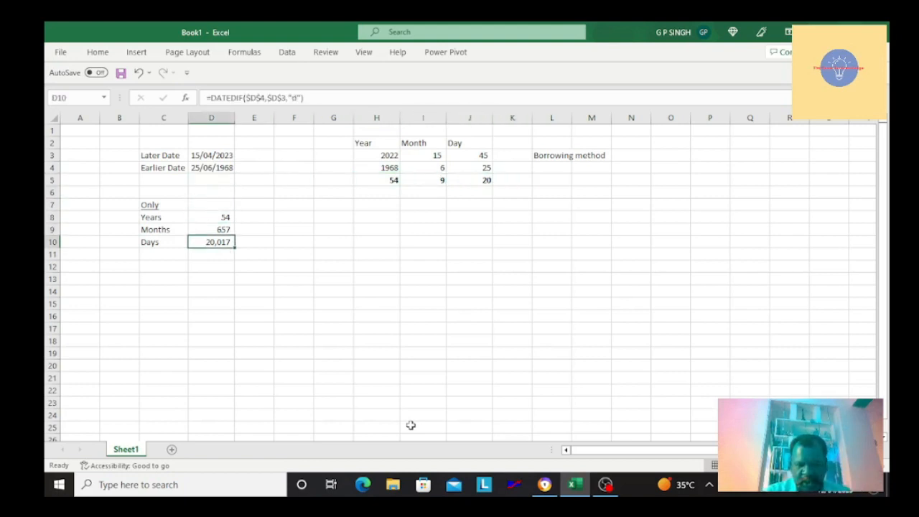
key(Up)
key(Up)
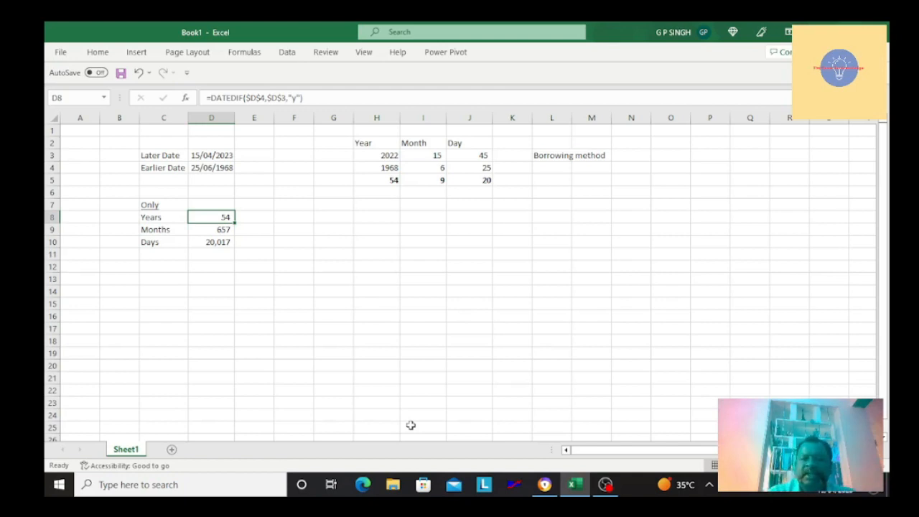
key(Down)
key(Down)
key(Down)
key(Down)
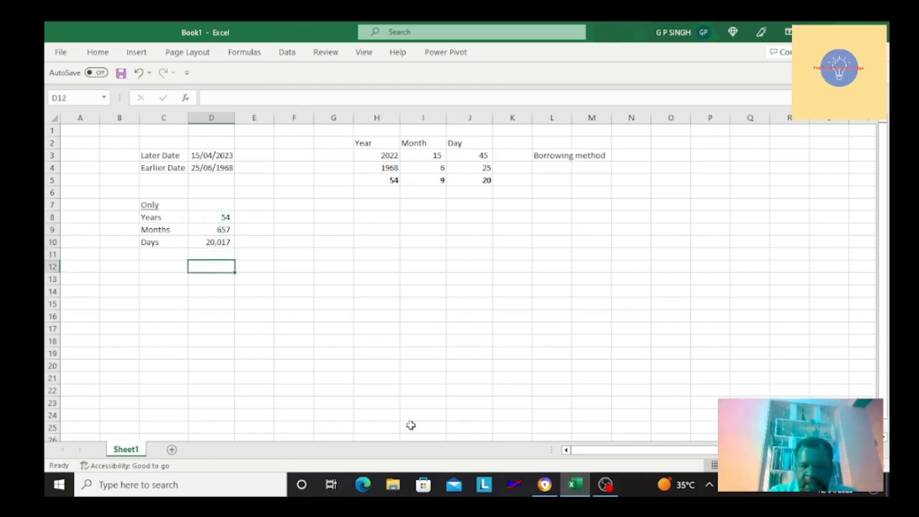
Step: Examine the borrowing method's combined result across H5:J5 again and return to the Years formula in D8
key(Right)
key(Right)
key(Right)
key(Right)
key(Up)
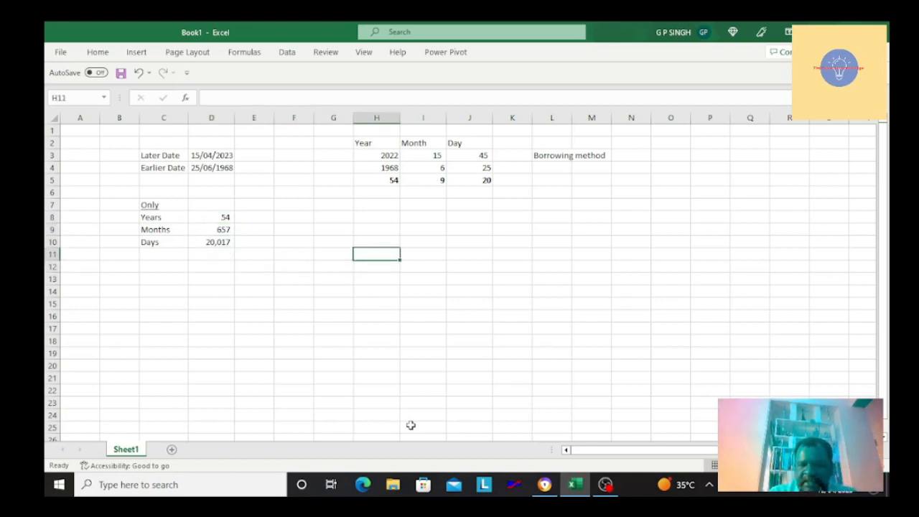
key(Up)
key(Up)
key(Up)
key(Up)
key(Up)
key(Up)
key(Right)
key(Right)
key(Right)
key(Left)
key(Left)
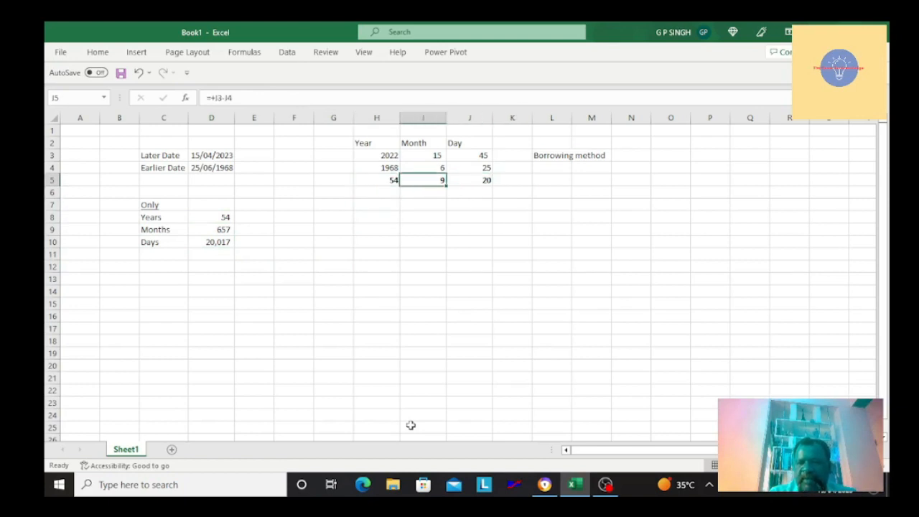
key(Left)
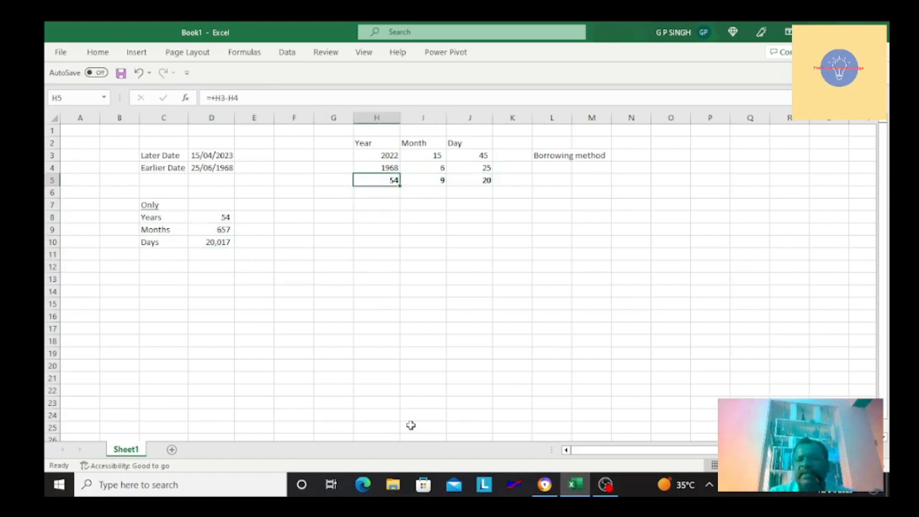
key(Right)
key(Right)
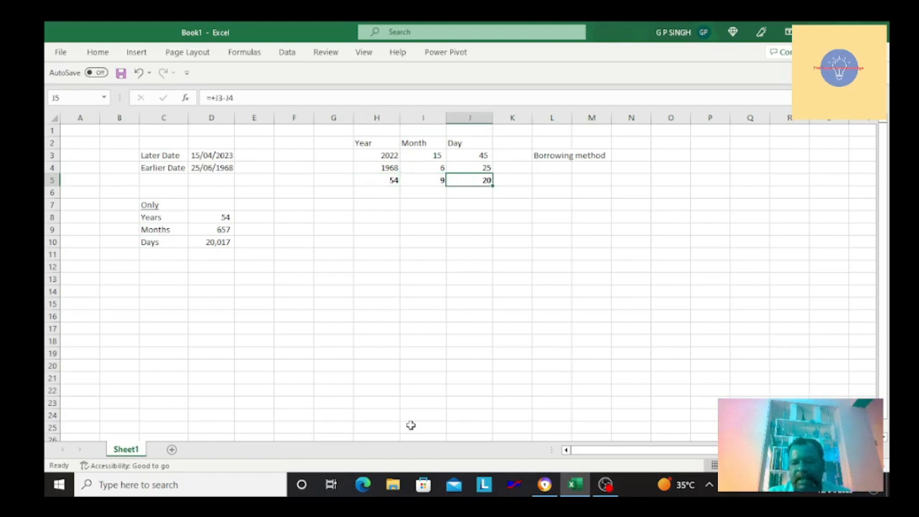
key(Left)
key(Left)
key(Left)
key(Left)
key(Left)
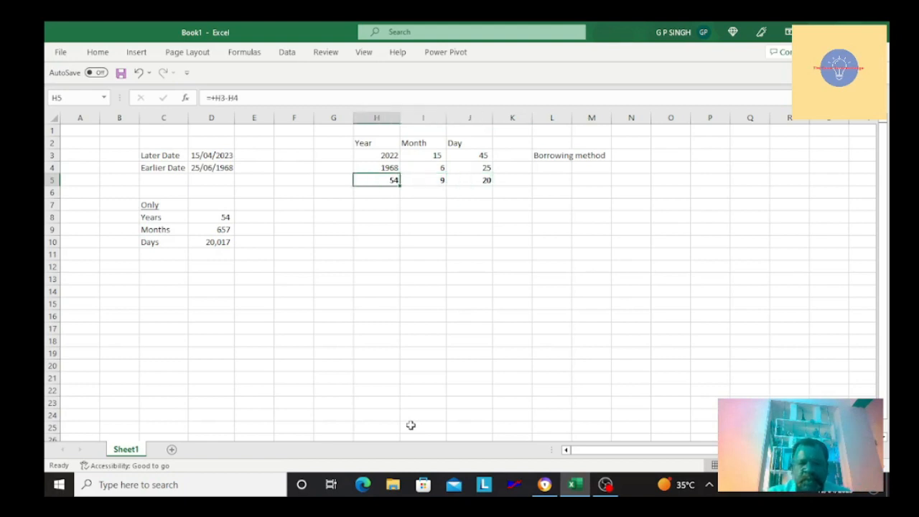
key(Down)
key(Down)
key(Down)
key(Left)
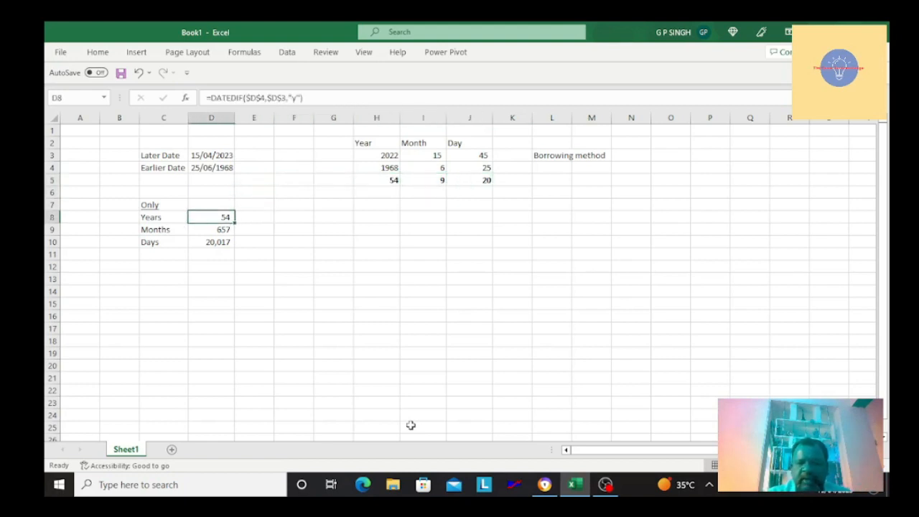
Step: Switch to the ChatGPT browser window and begin a message reading "what is the formula to be used for calculating"
key(Right)
key(Right)
key(alt+Tab)
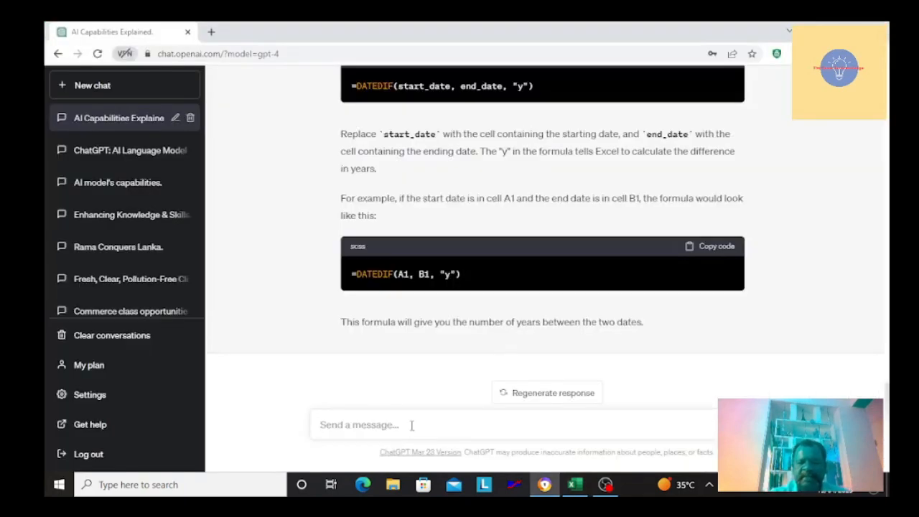
text(what)
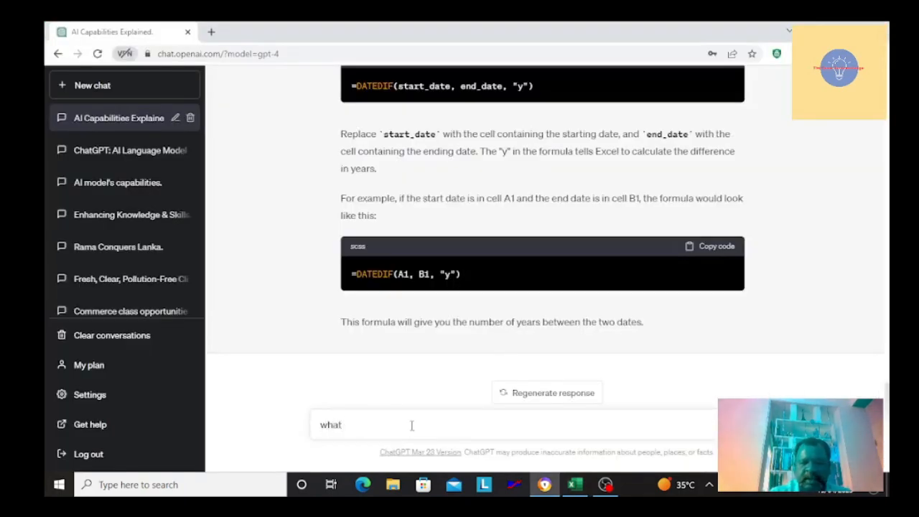
text( is the for)
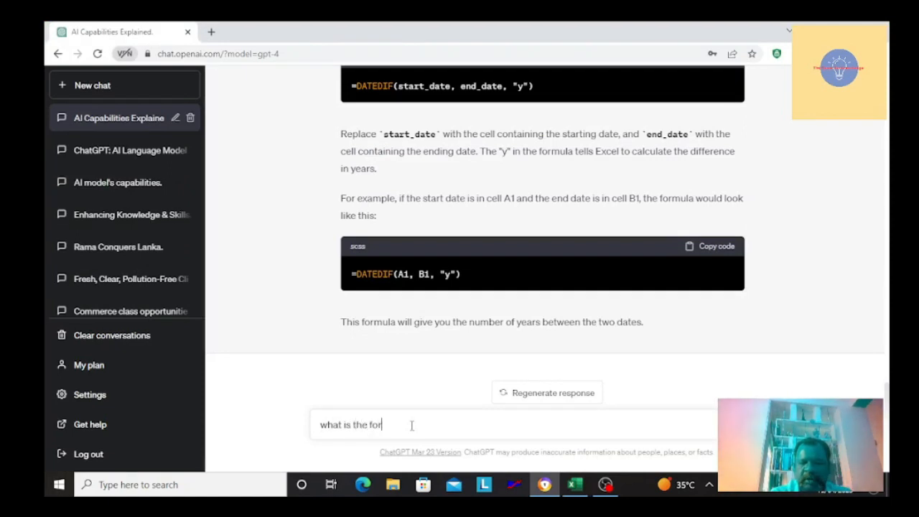
text(mula to)
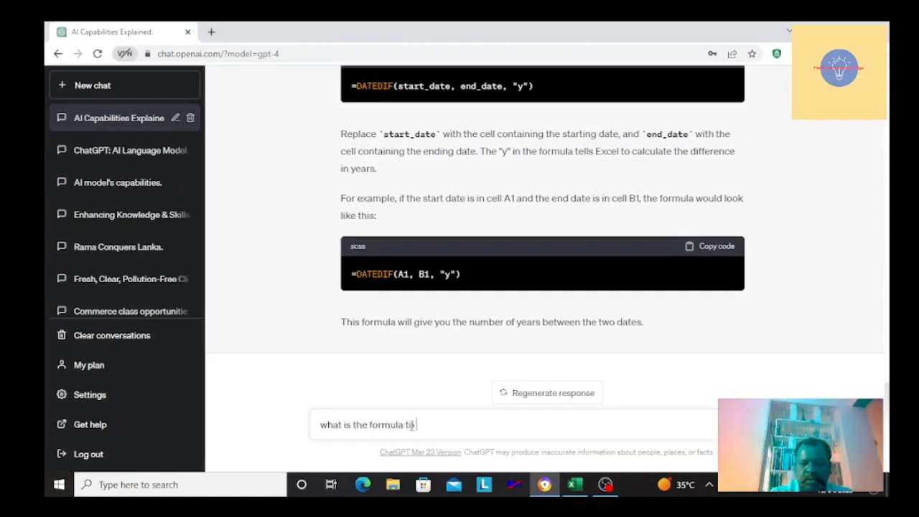
text( be used )
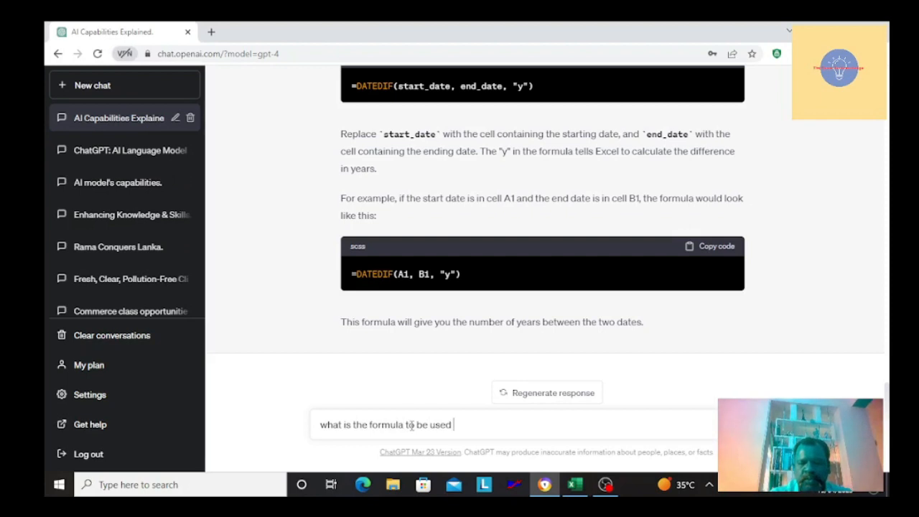
text(for cal)
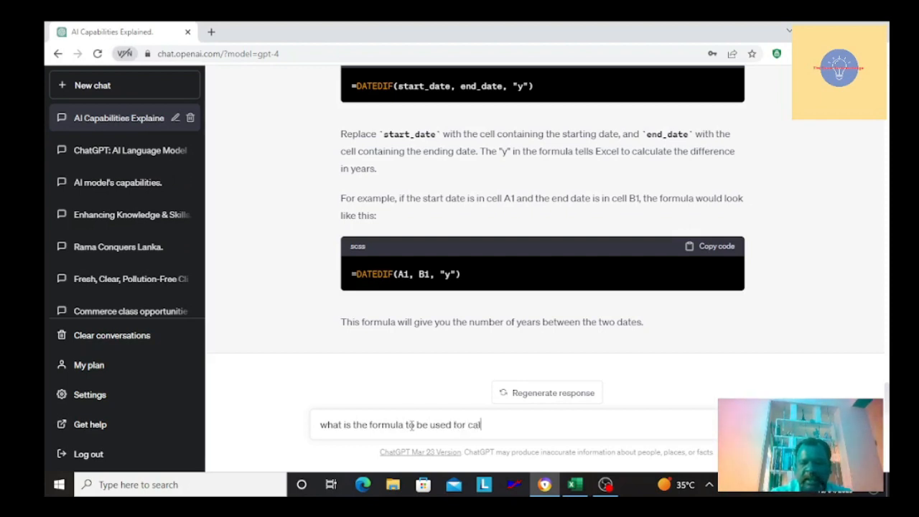
text(culating y)
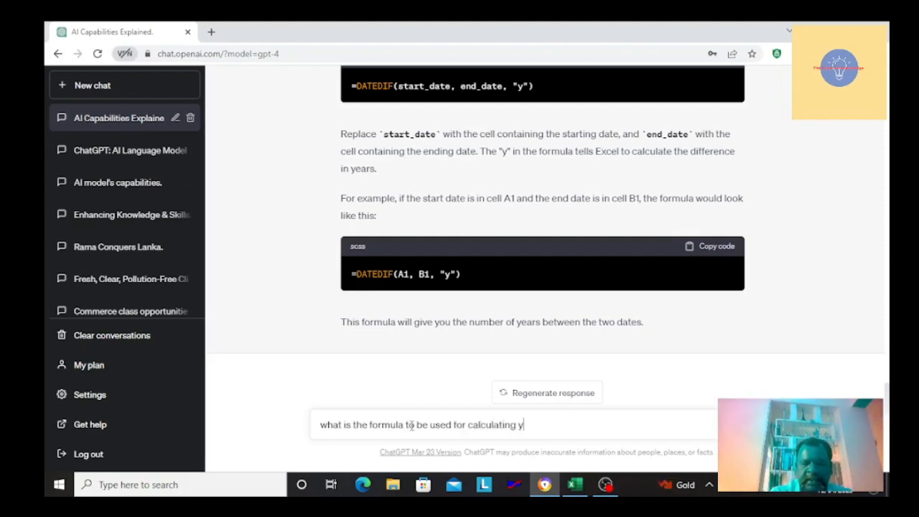
text(ears,months,)
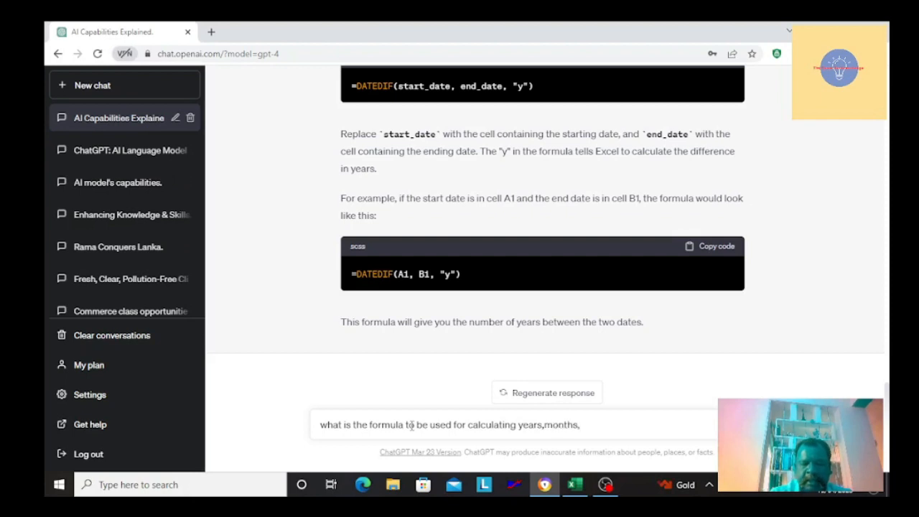
text(days between)
key(BackSpace)
key(BackSpace)
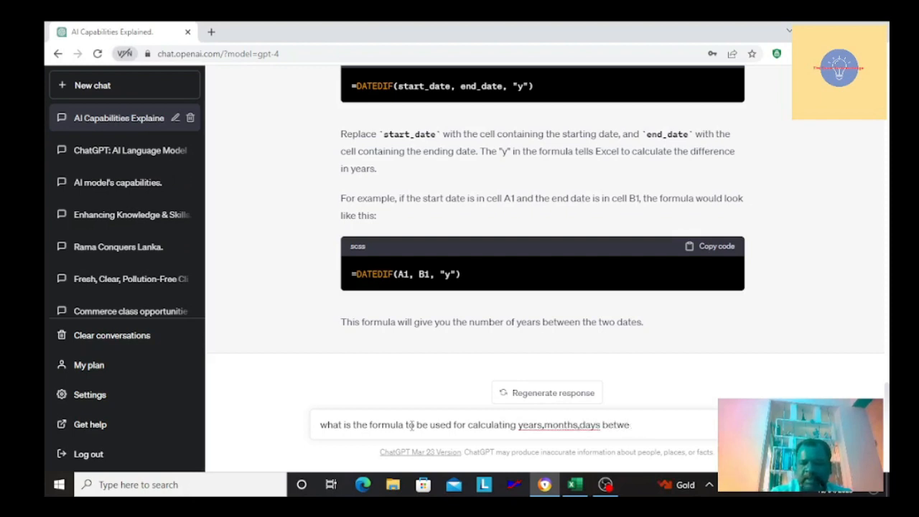
key(BackSpace)
key(BackSpace)
key(BackSpace)
key(BackSpace)
key(BackSpace)
key(BackSpace)
key(BackSpace)
key(BackSpace)
key(BackSpace)
key(BackSpace)
key(BackSpace)
key(BackSpace)
key(BackSpace)
key(BackSpace)
key(BackSpace)
key(BackSpace)
key(BackSpace)
key(BackSpace)
key(BackSpace)
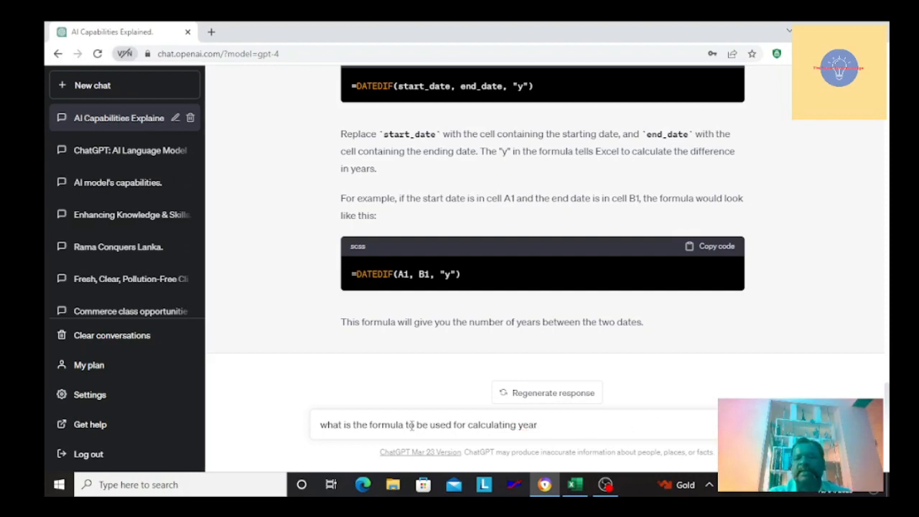
key(BackSpace)
Step: Complete the question with "the age between two dates, splitting the same into years, months and days ?" and send it
text(the age )
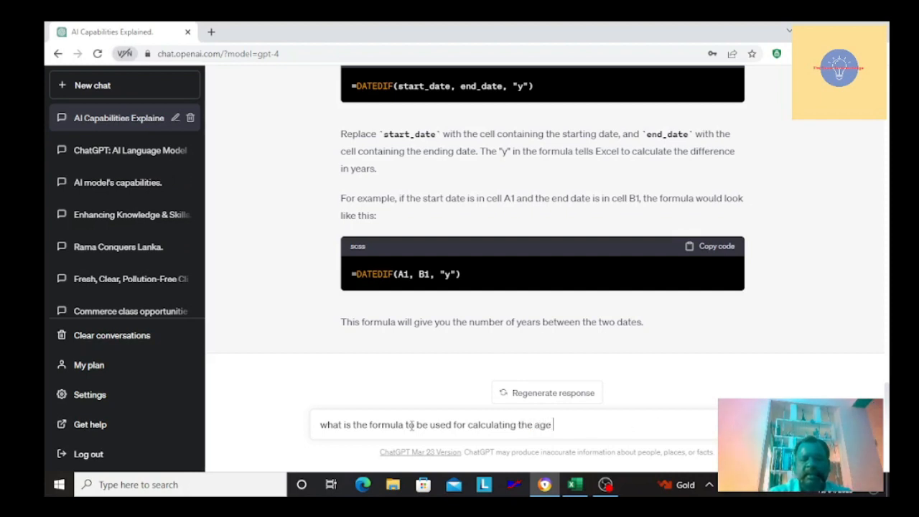
text(between t)
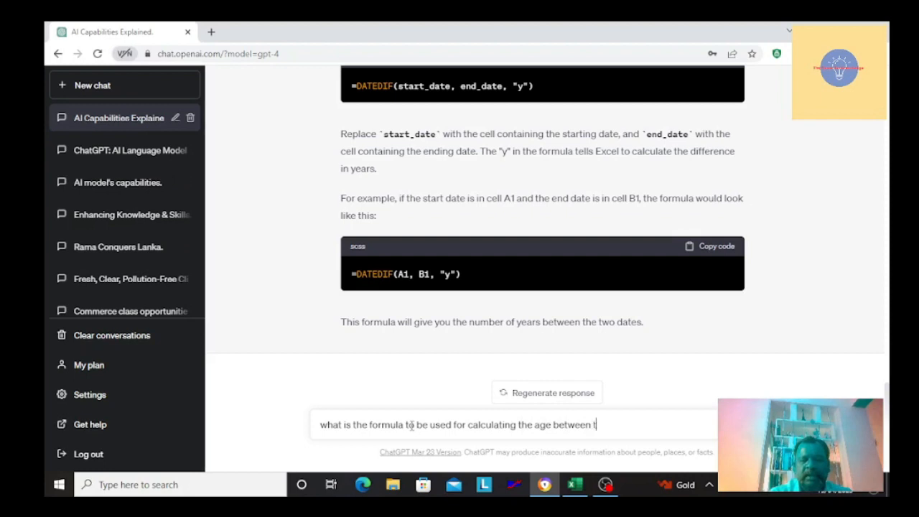
text(wo dats)
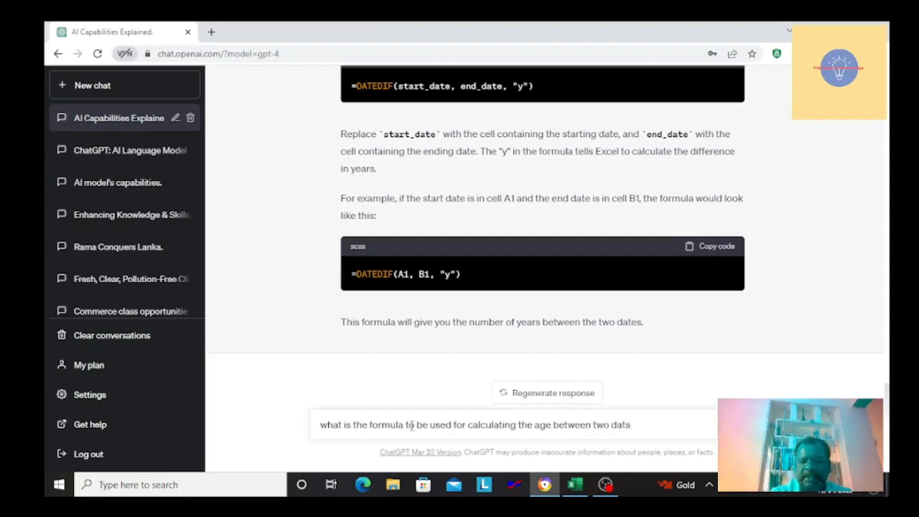
key(BackSpace)
text(es, s)
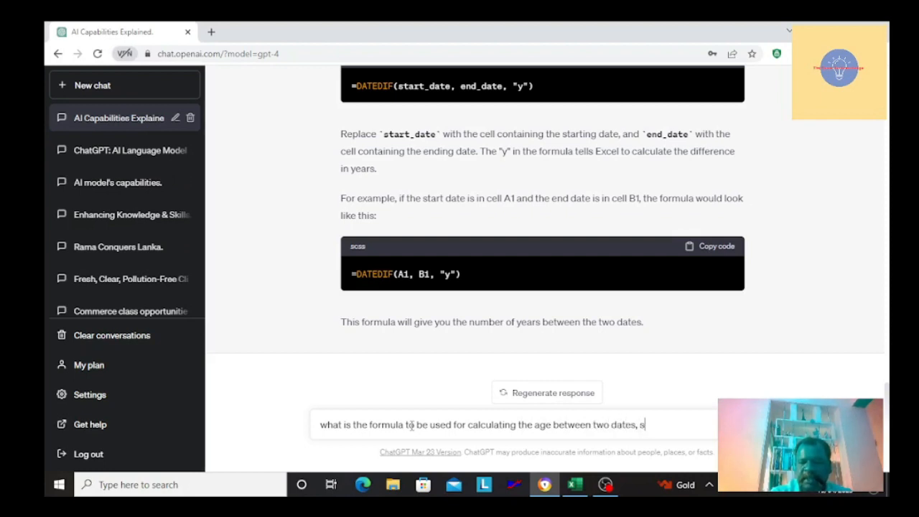
text(plitting the same)
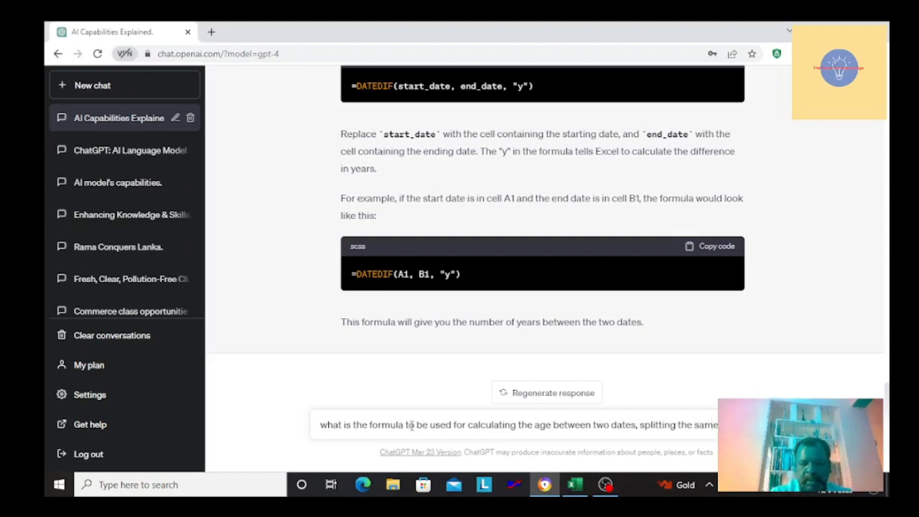
text( into years,mo)
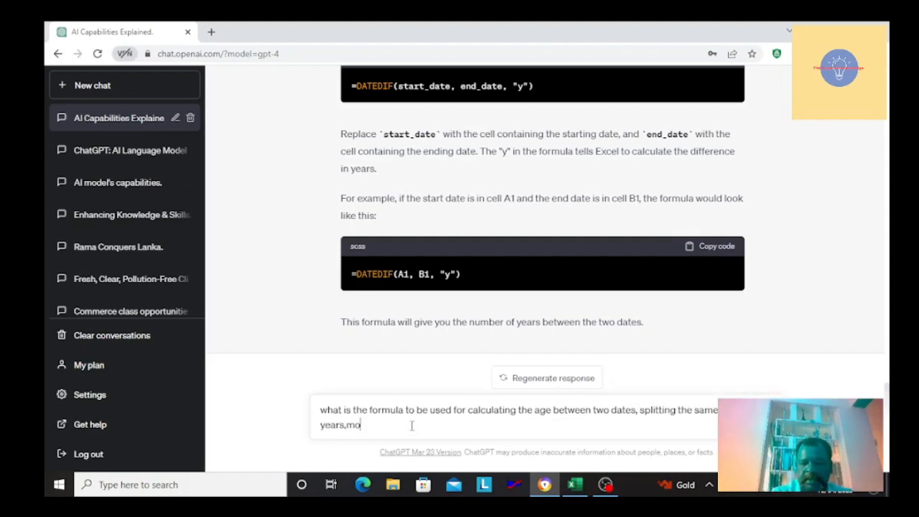
text(nhts and days)
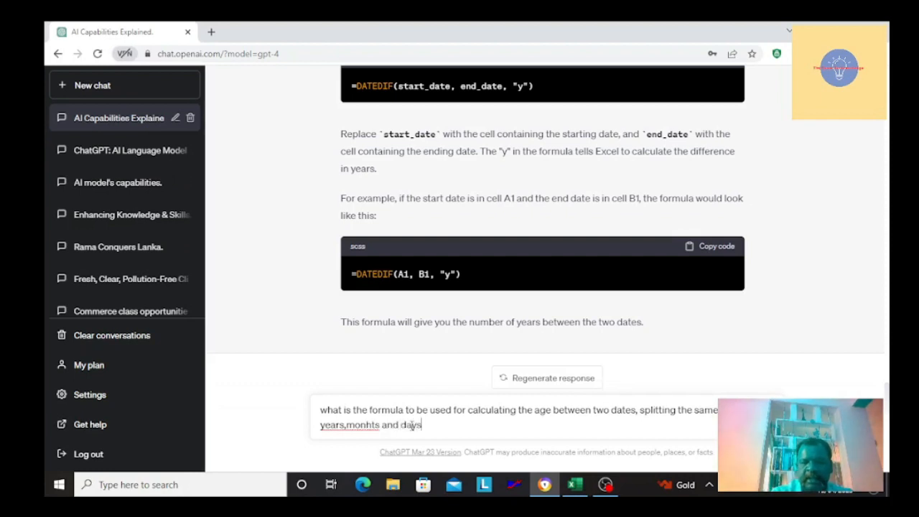
text( ?)
key(Return)
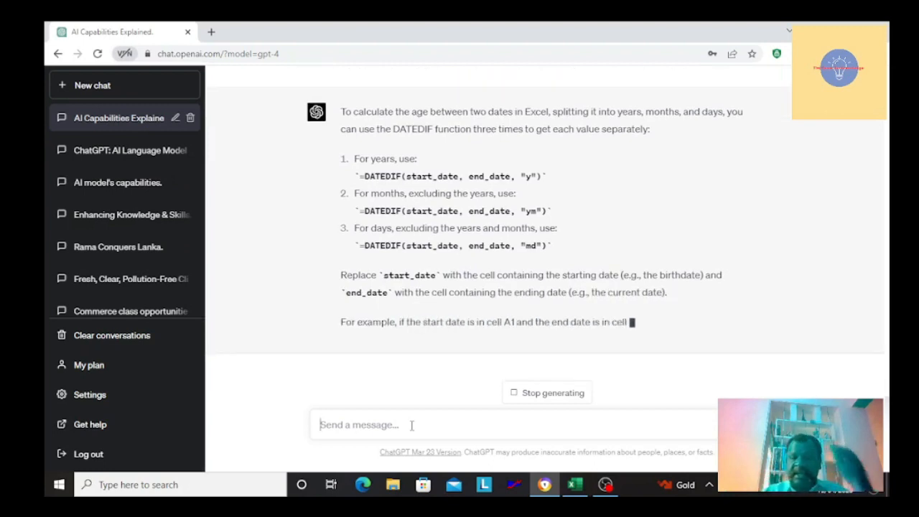
Step: Switch to the Excel workbook and enter the formula =DATEDIF(D4,D3,"y") in cell D12
click(553, 400)
key(alt+Tab)
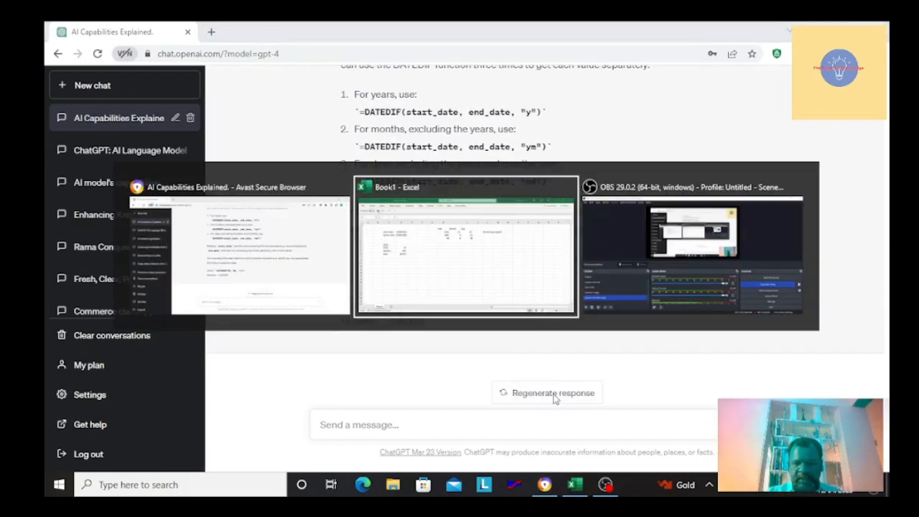
key(Left)
key(Left)
key(Left)
key(Left)
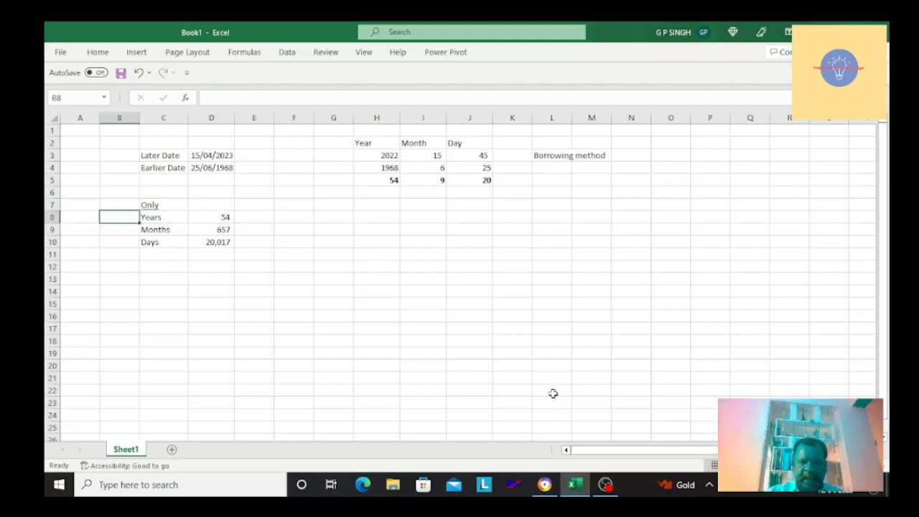
key(Right)
key(Down)
key(Down)
key(Down)
key(Down)
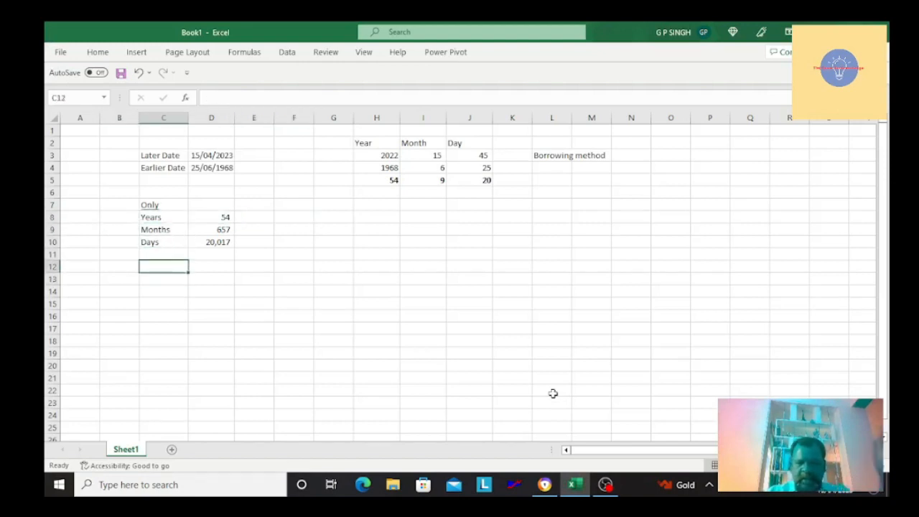
key(Right)
text(=)
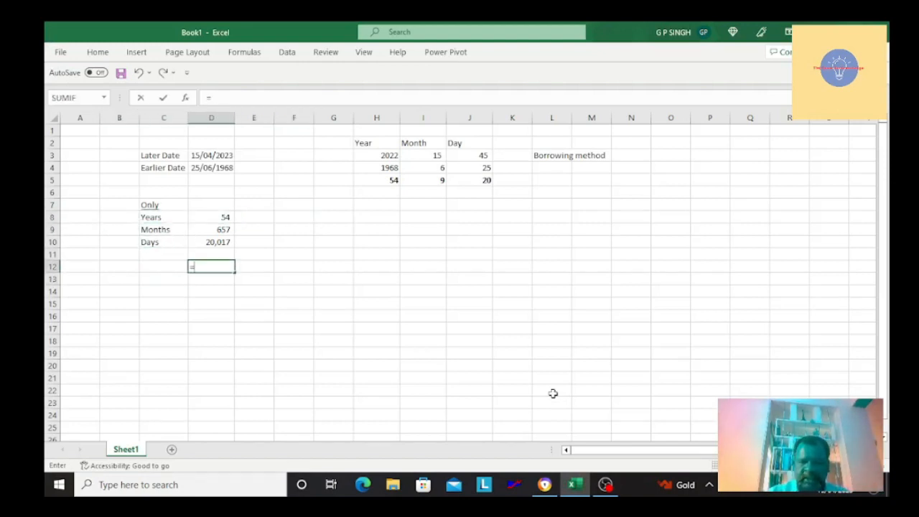
text(datedif()
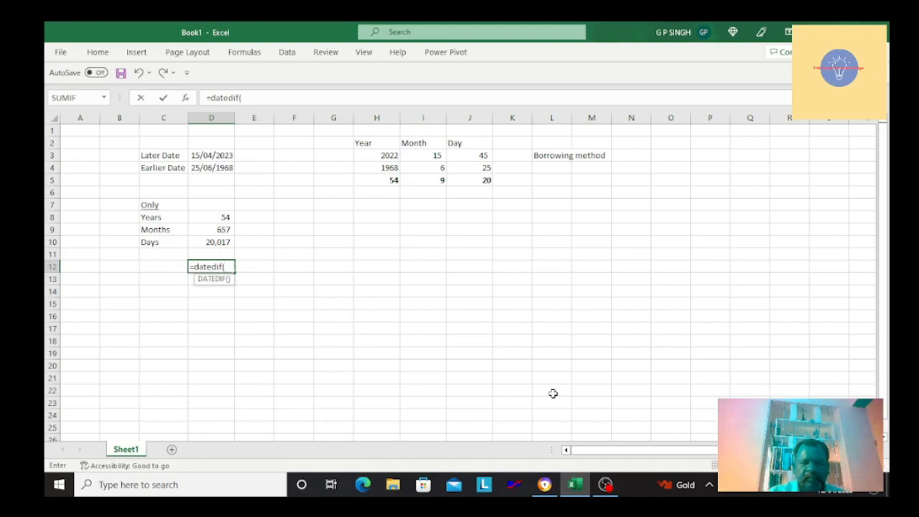
key(Up)
key(Up)
key(Up)
key(Up)
key(Up)
key(Up)
key(Up)
key(Up)
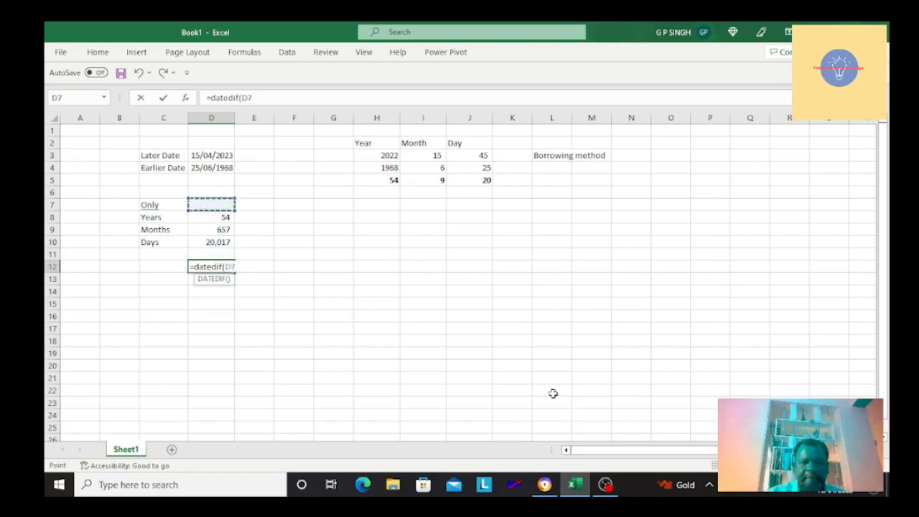
text(,)
key(Up)
key(Up)
key(Up)
key(Up)
key(Up)
key(Up)
key(Up)
key(Up)
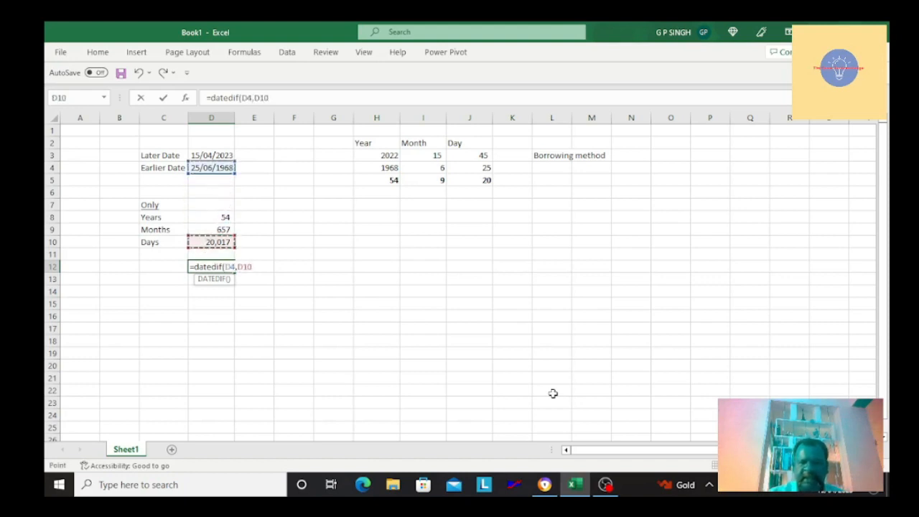
key(Up)
text(,)
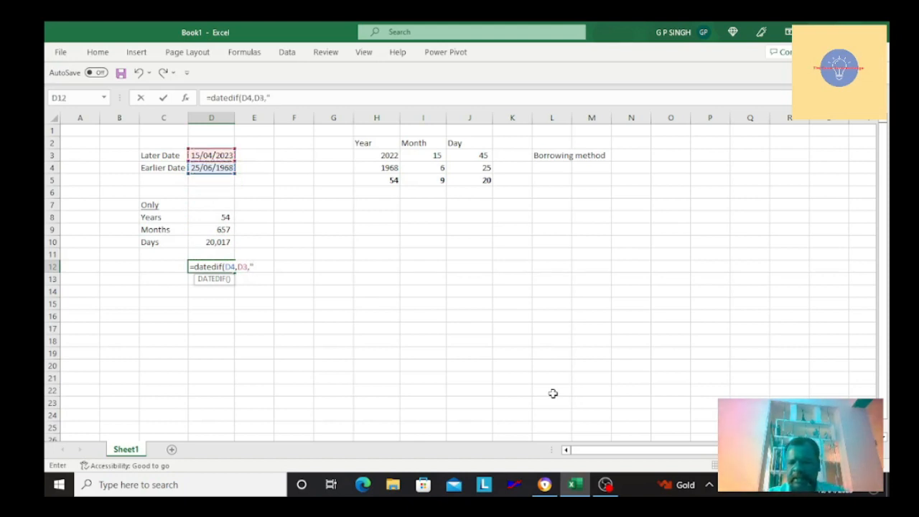
text("y")
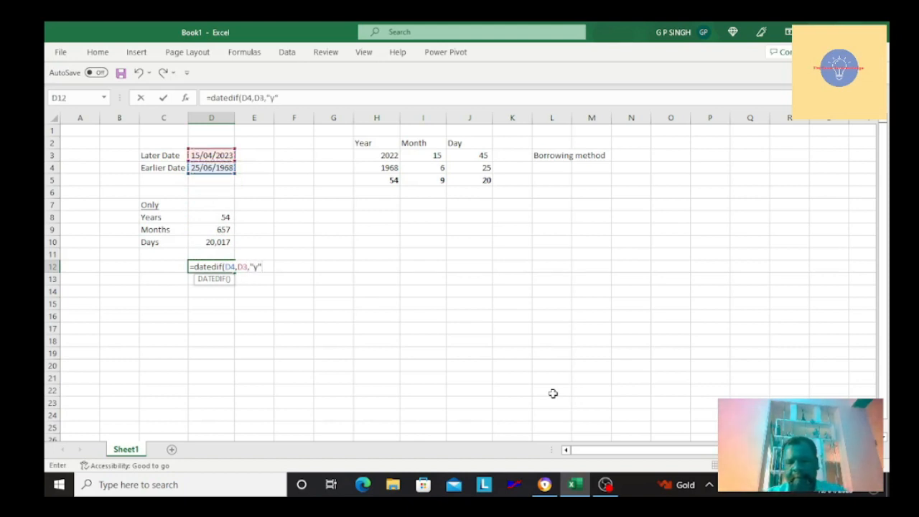
key(Return)
Step: Label cell C12 as "Years" and cell C13 as "Months"
key(Up)
key(Left)
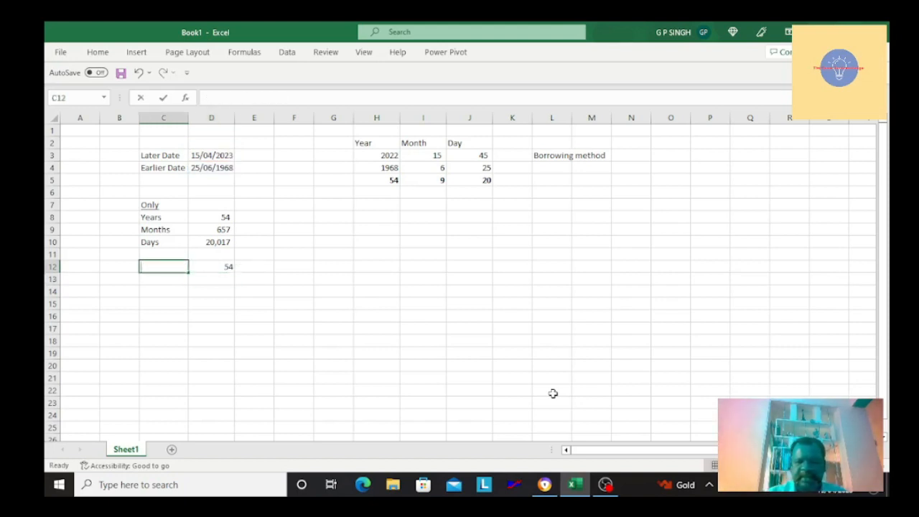
text(Years)
key(Return)
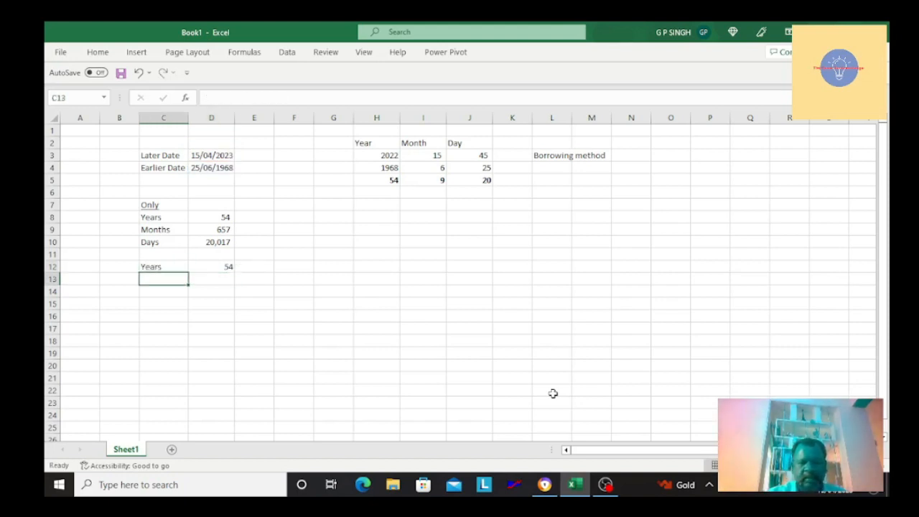
text(Months)
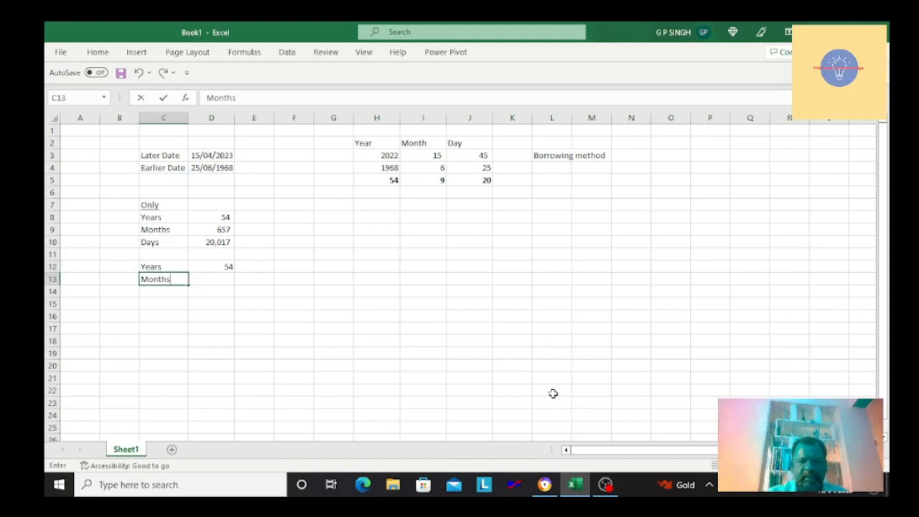
key(Return)
key(Up)
key(Right)
text(=)
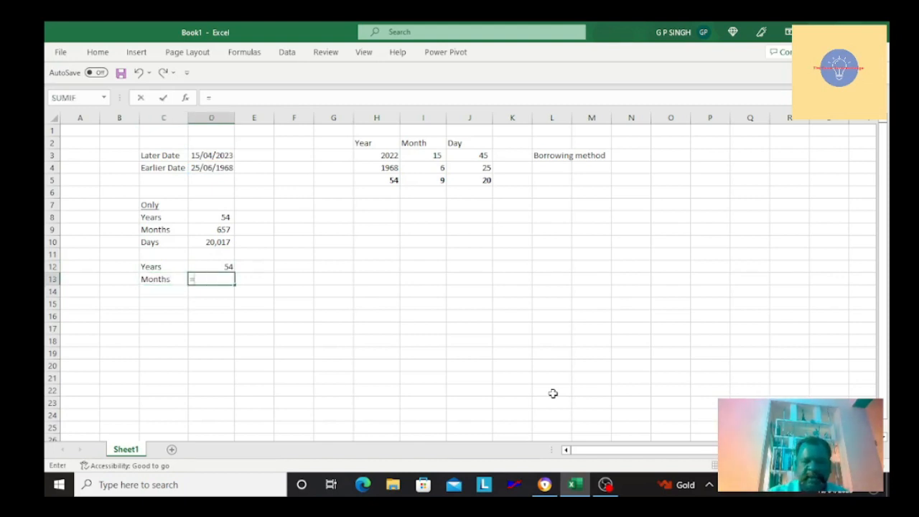
key(Escape)
Step: Make both date references in the D12 formula absolute so it reads =DATEDIF($D$4,$D$3,"y")
key(Up)
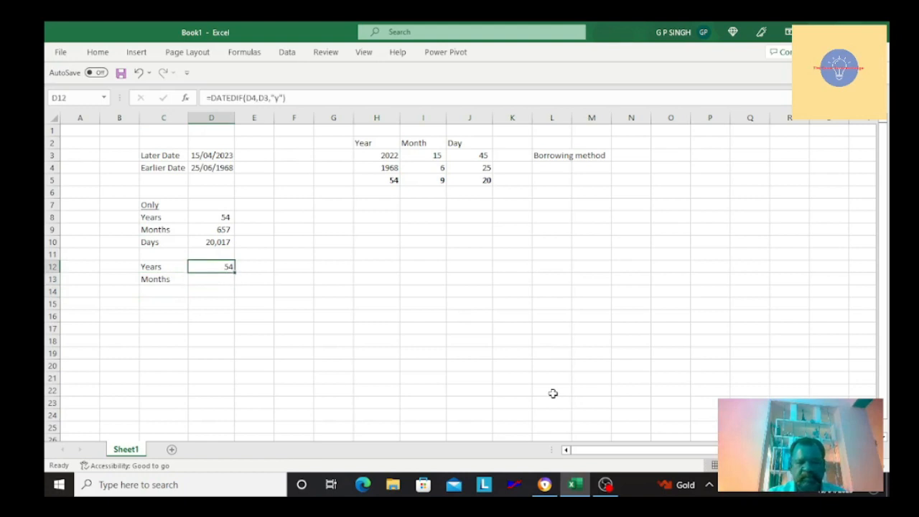
key(F2)
key(Left)
key(Left)
key(Left)
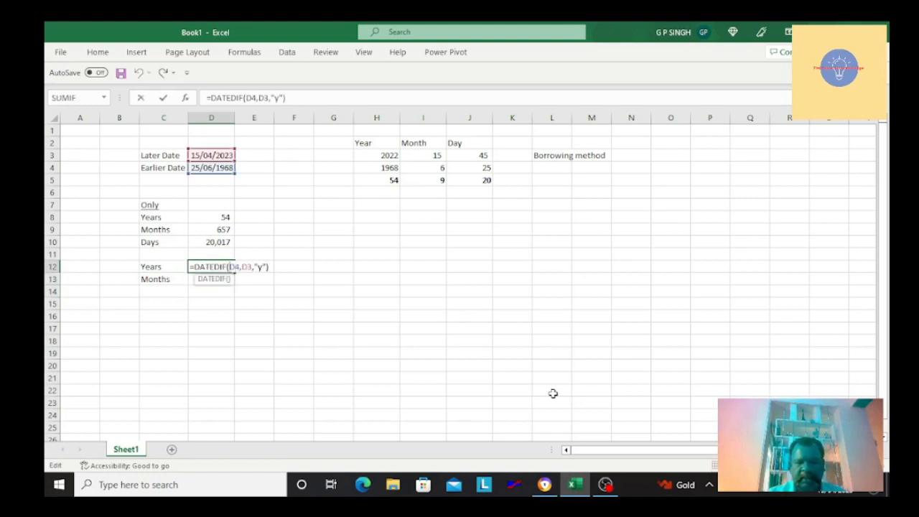
key(F4)
key(Right)
key(Right)
key(Right)
key(F4)
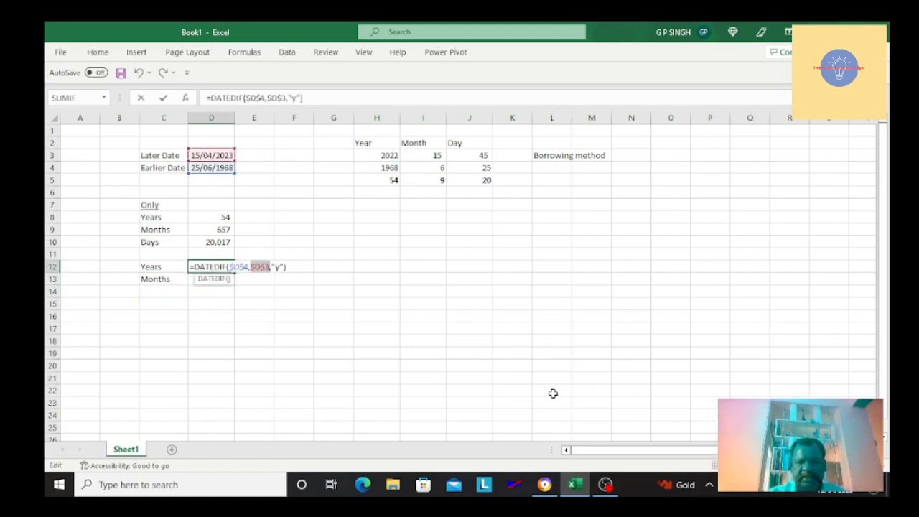
key(Return)
Step: Confirm the D12 formula and copy it into cell D13 beside the Months label
key(Up)
key(ctrl+c)
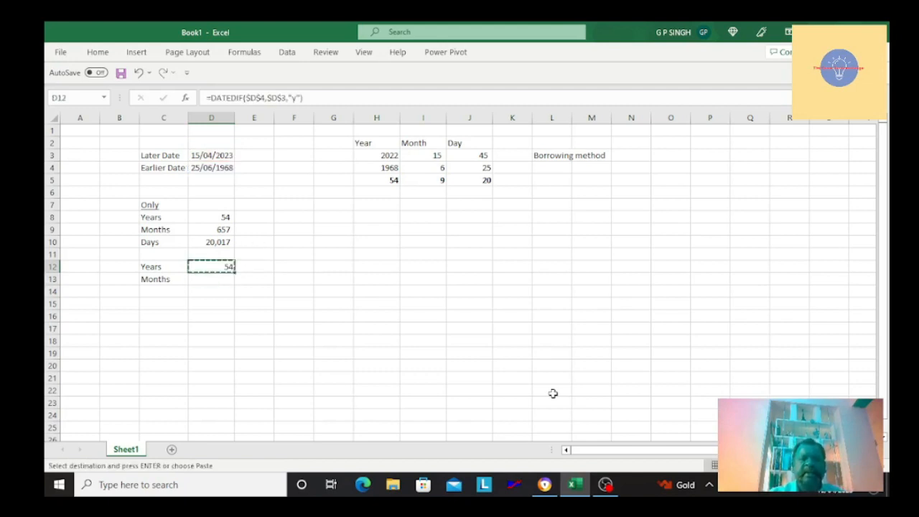
key(Down)
key(ctrl+v)
key(Left)
key(Right)
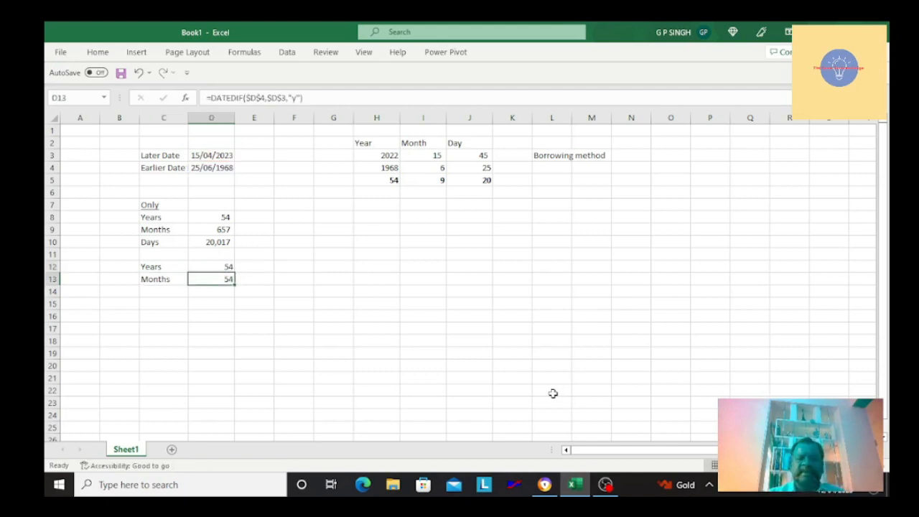
Step: Change the unit in the D13 formula to "ym" so it reads =DATEDIF($D$4,$D$3,"ym")
key(F2)
key(Left)
key(Left)
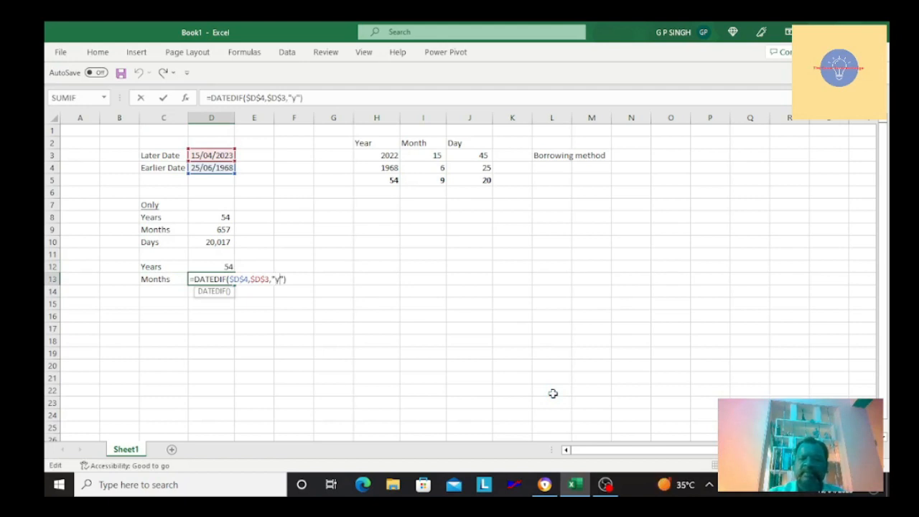
text(m)
key(Return)
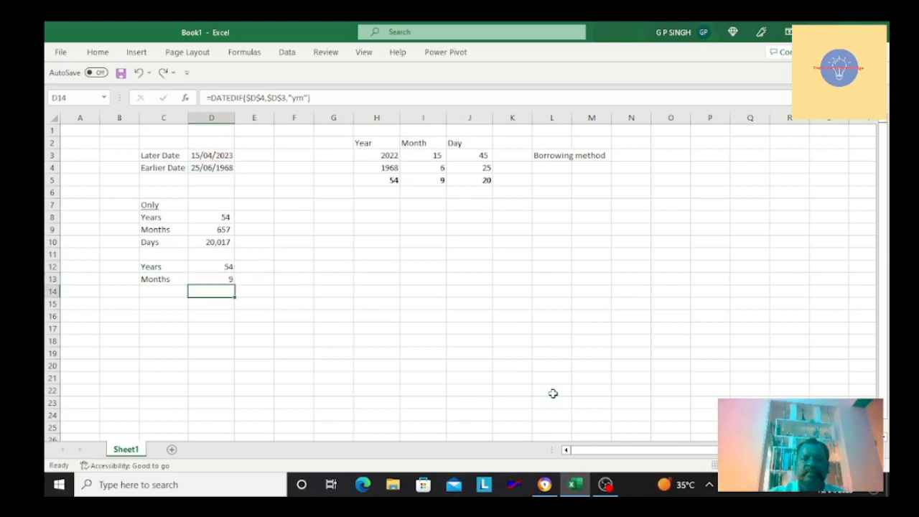
Step: Compare the months result in D13 with the month figure of the borrowing method in row 5
key(Up)
key(Right)
key(Right)
key(Right)
key(Right)
key(Right)
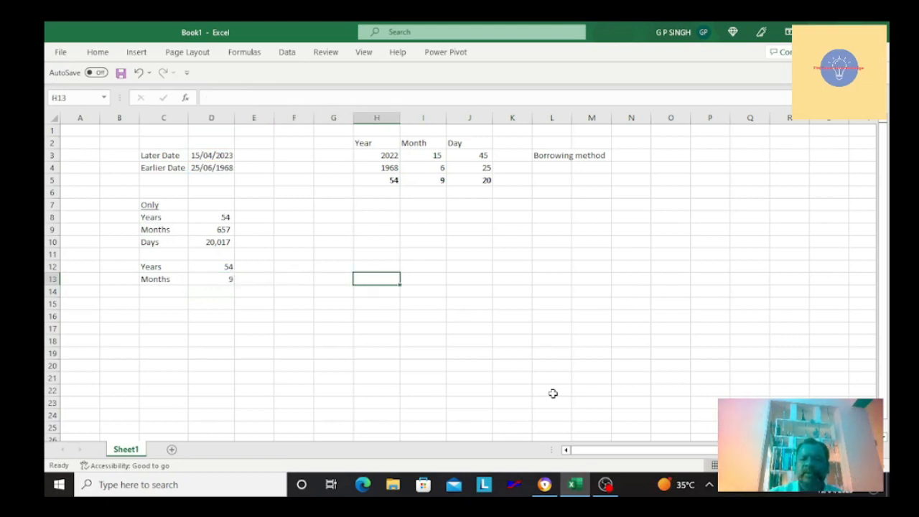
key(Up)
key(Up)
key(Up)
key(Up)
key(Up)
key(Up)
key(Up)
key(Up)
key(Down)
key(Down)
key(Down)
key(Down)
key(Down)
key(Down)
key(Down)
key(Down)
key(Down)
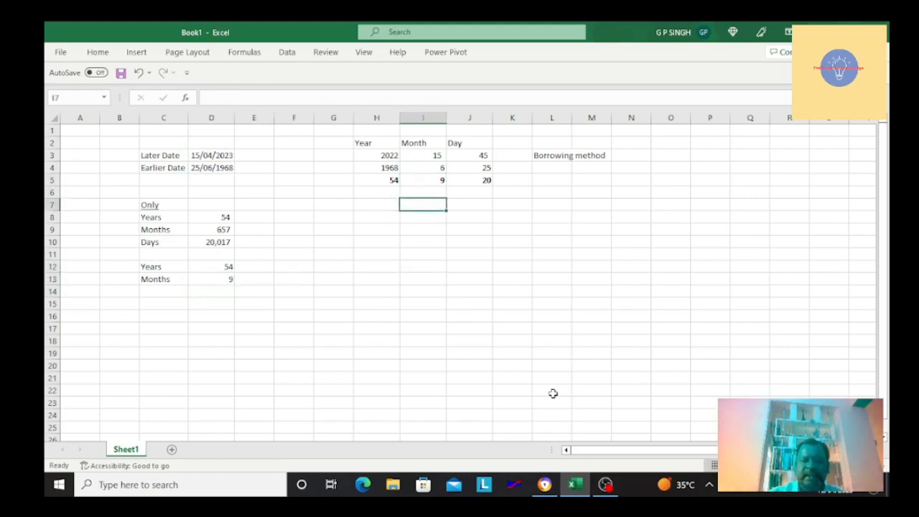
key(Left)
key(Left)
key(Left)
key(Left)
key(Left)
key(Up)
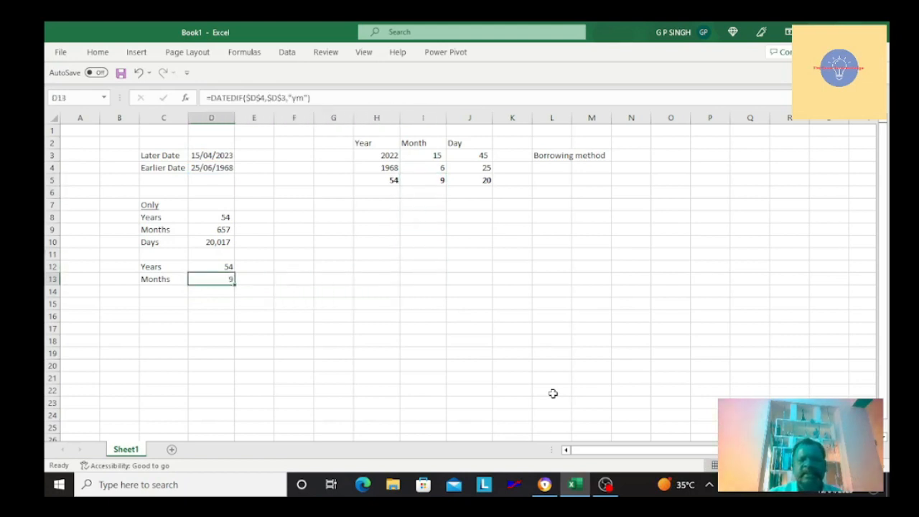
Step: Label cell C14 as "Days"
key(Left)
key(Down)
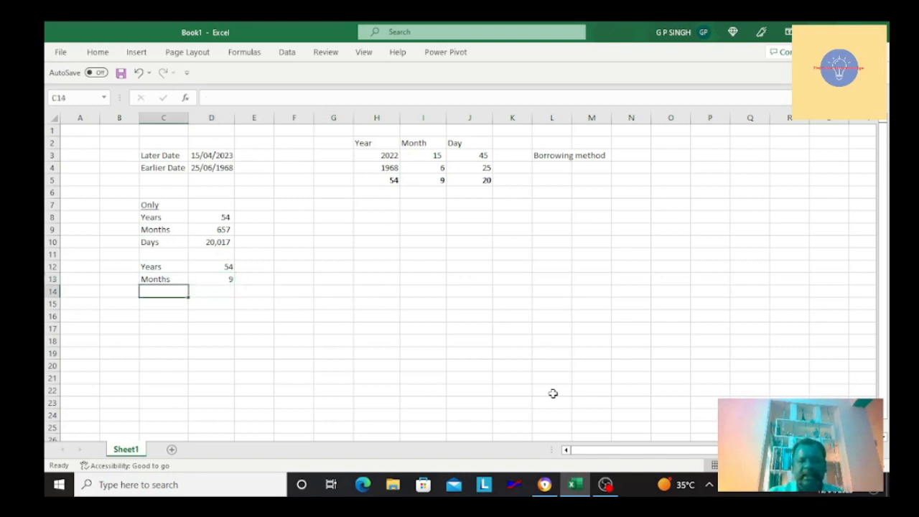
text(Days)
key(Return)
key(Up)
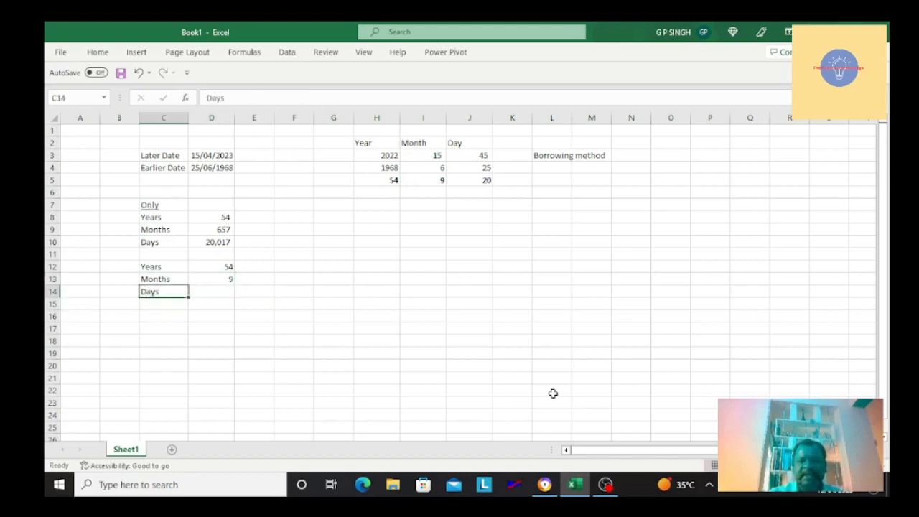
Step: Copy the months formula from cell D13 into cell D14
key(Up)
key(Right)
key(ctrl+c)
key(Down)
key(Return)
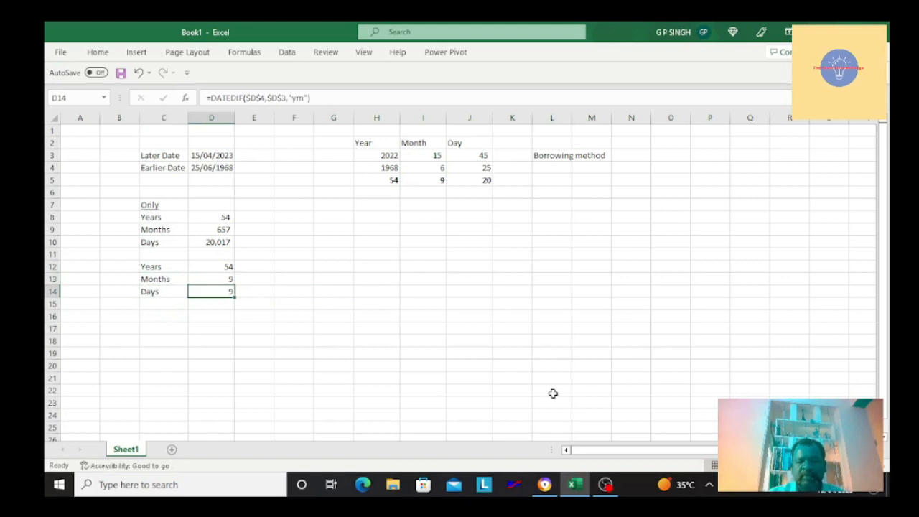
Step: Change the unit in the D14 formula to "md" so it reads =DATEDIF($D$4,$D$3,"md")
key(F2)
key(Left)
key(Left)
key(Left)
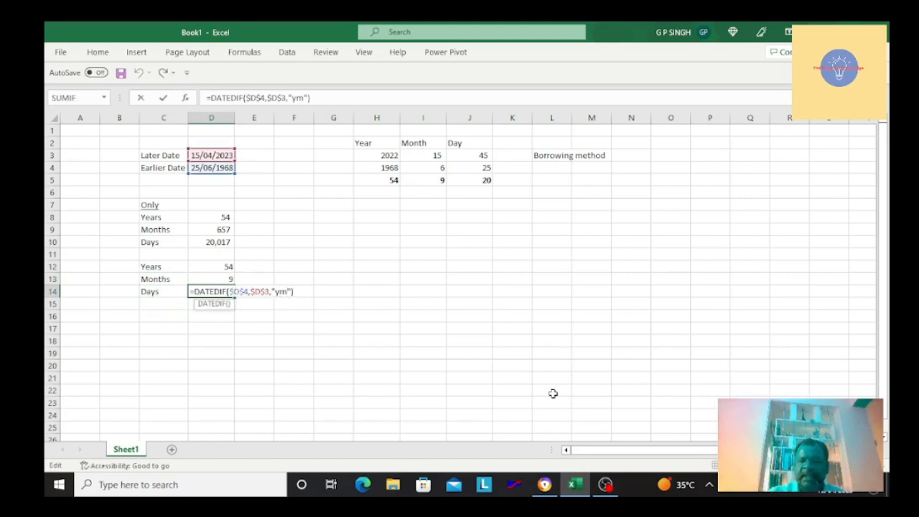
key(BackSpace)
text(d)
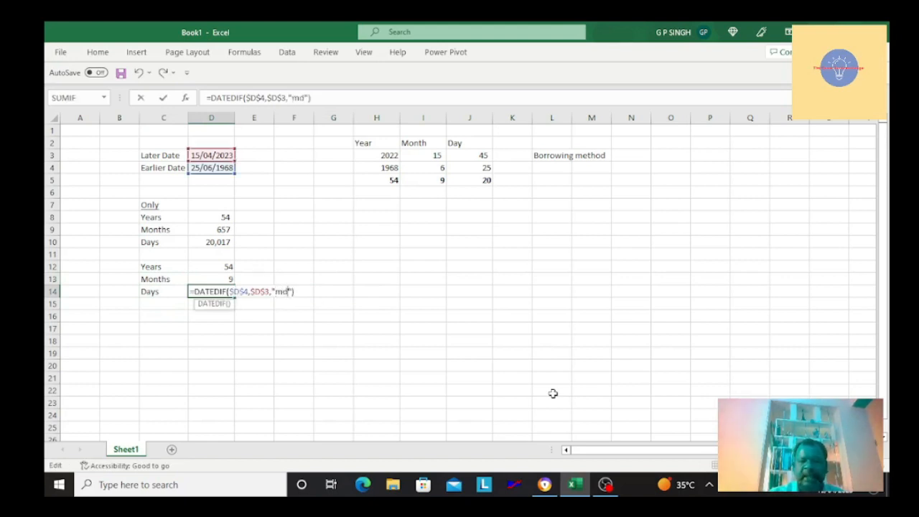
key(Return)
Step: Compare the days result in D14 with the borrowing method's day figure in J5
key(Up)
key(Right)
key(Right)
key(Left)
key(Left)
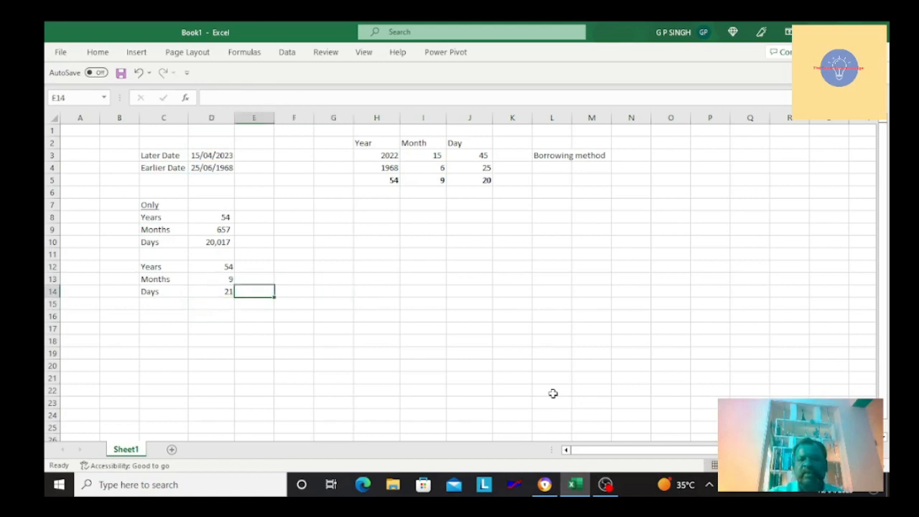
key(Up)
key(Up)
key(Right)
key(Right)
key(Right)
key(Right)
key(Right)
key(Right)
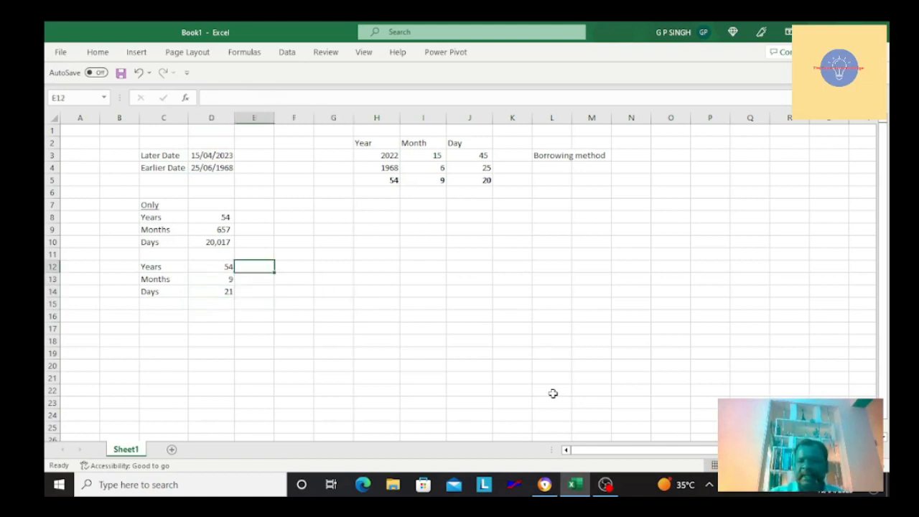
key(Up)
key(Up)
key(Up)
key(Up)
key(Up)
key(Up)
key(Up)
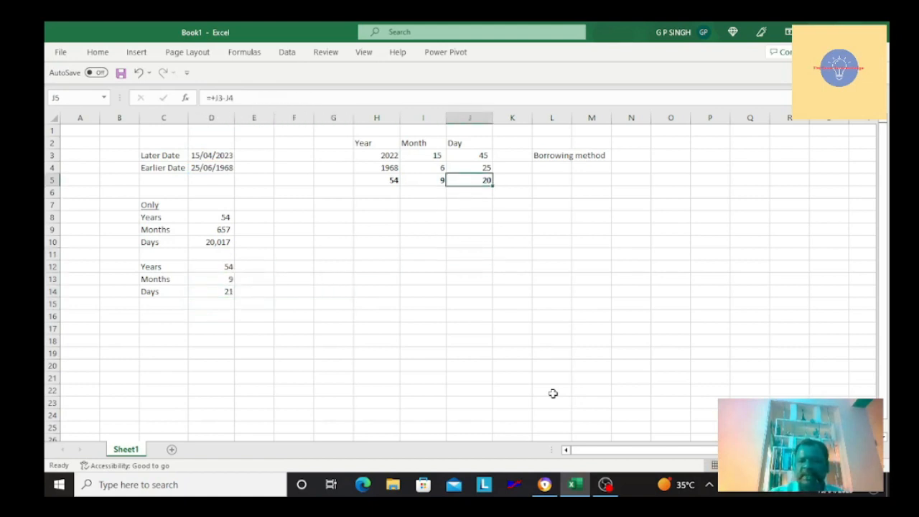
key(Down)
key(Down)
key(Down)
key(Down)
key(Down)
key(Down)
key(Down)
key(Down)
key(Down)
key(Left)
key(Left)
key(Left)
key(Left)
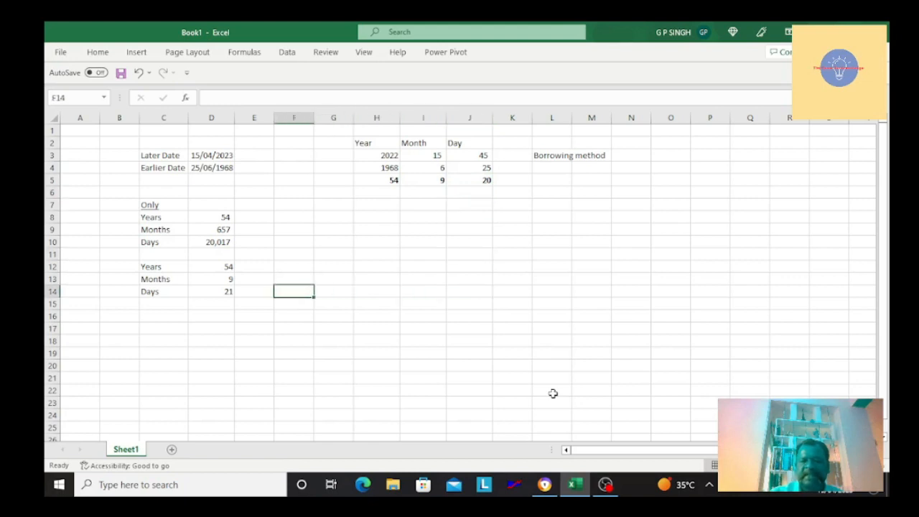
key(Left)
key(Left)
key(Left)
key(Right)
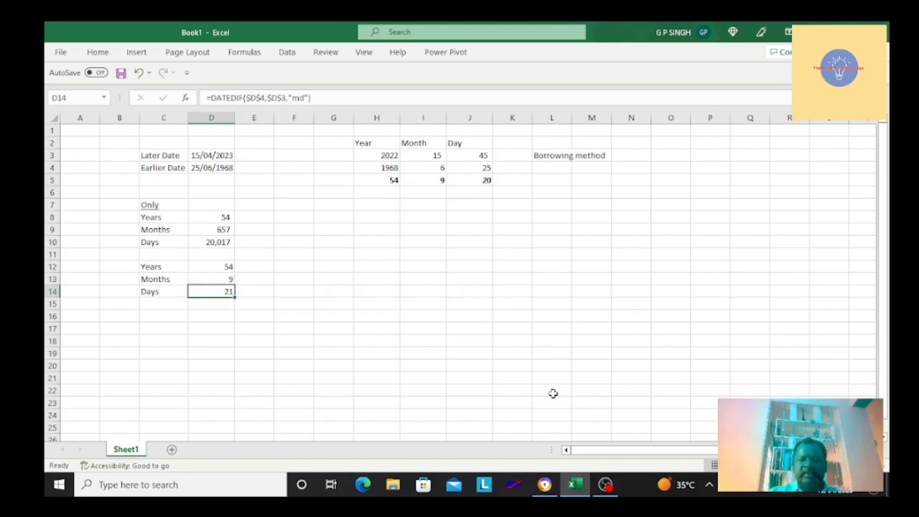
Step: Examine the borrowing method's month and day formulas in I3 and J3 and the later date in D3
key(Right)
key(Right)
key(Right)
key(Right)
key(Right)
key(Right)
key(Up)
key(Up)
key(Up)
key(Up)
key(Up)
key(Up)
key(Up)
key(Up)
key(Up)
key(Up)
key(Up)
key(Up)
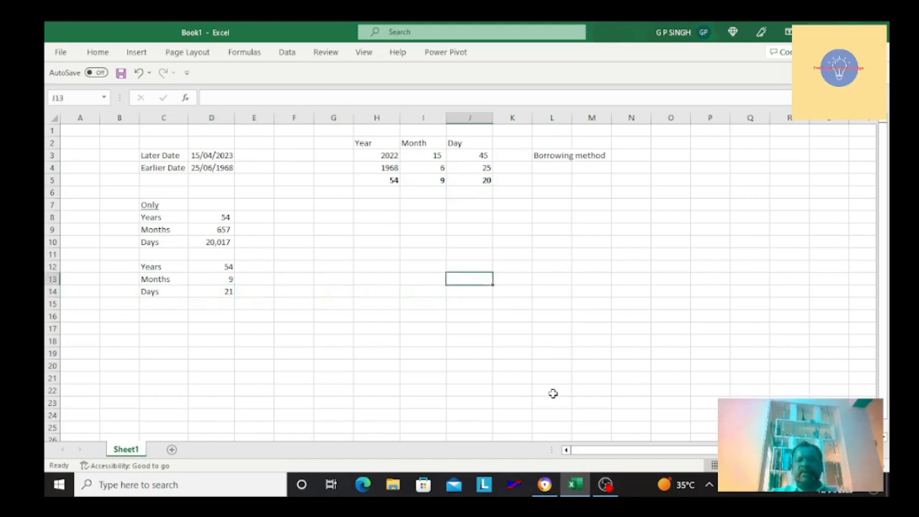
key(Down)
key(Left)
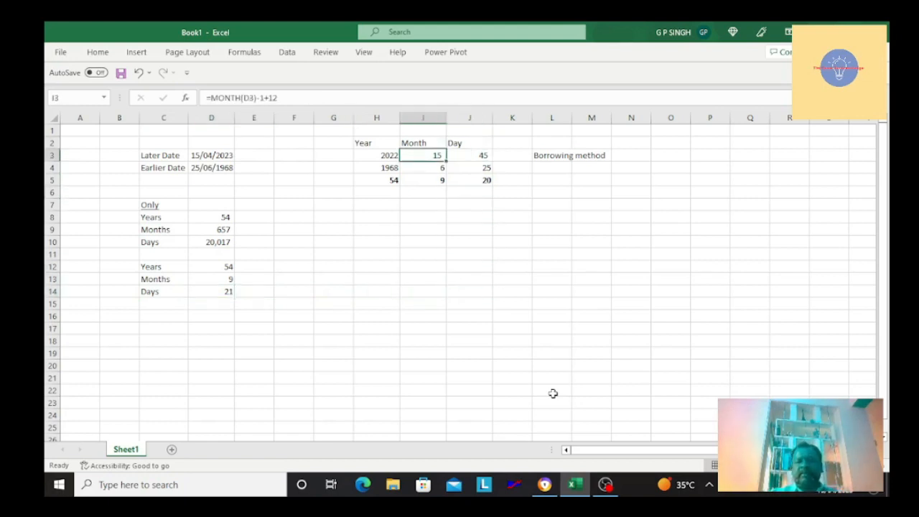
key(Right)
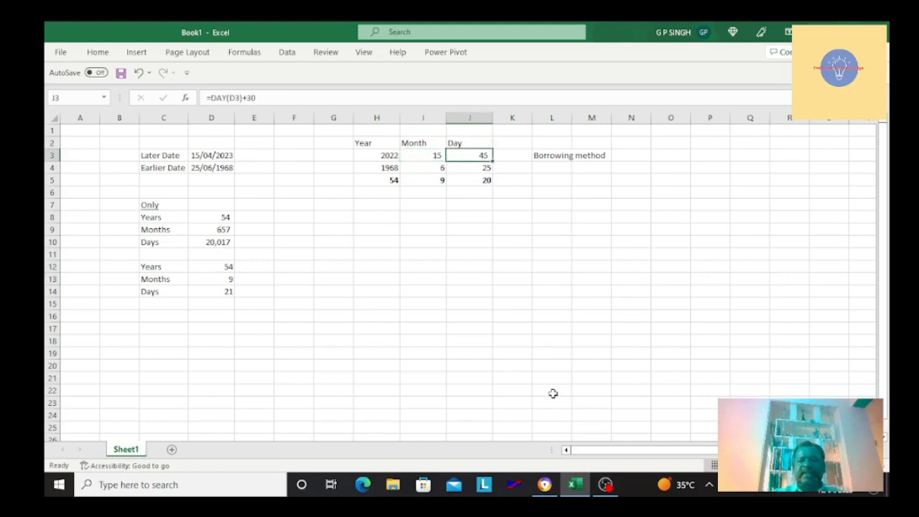
key(Left)
key(Left)
key(Left)
key(Left)
key(Left)
key(Left)
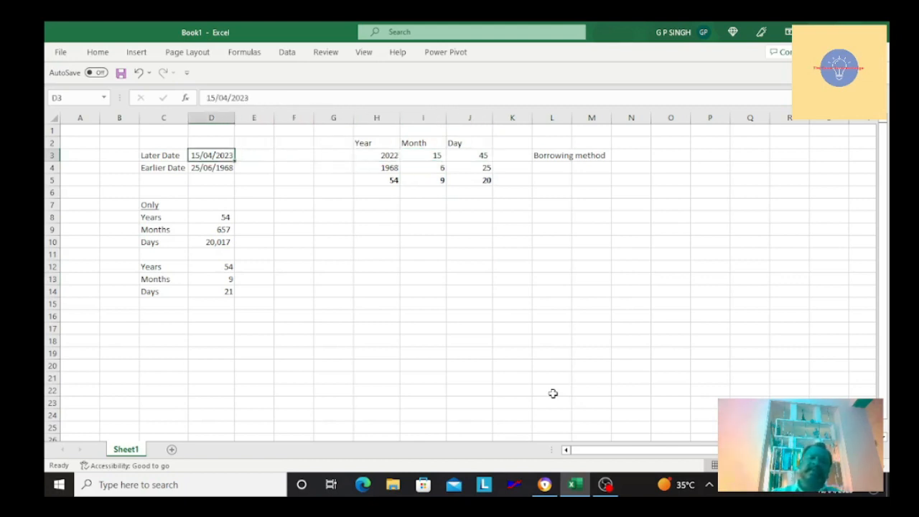
Step: Review the years, months and days DATEDIF formulas in cells D12 to D14
key(Down)
key(Down)
key(Down)
key(Down)
key(Down)
key(Down)
key(Down)
key(Down)
key(Down)
key(Down)
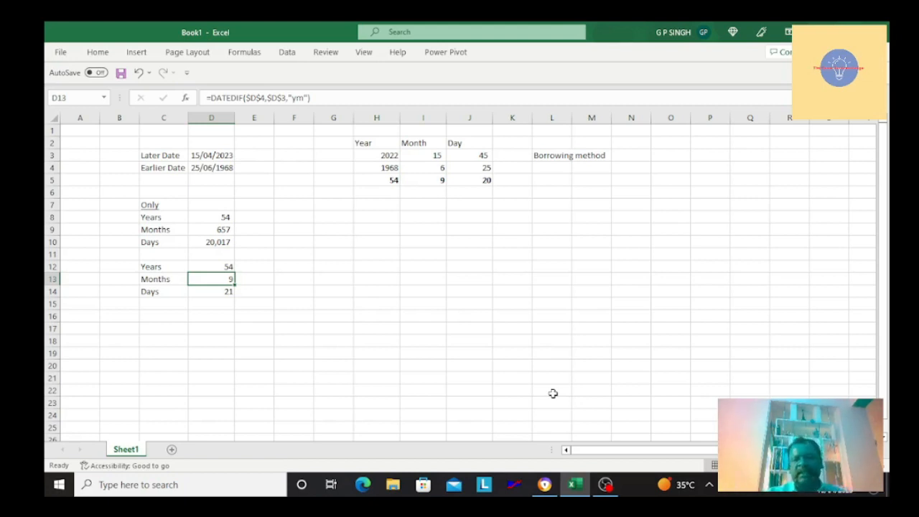
key(Down)
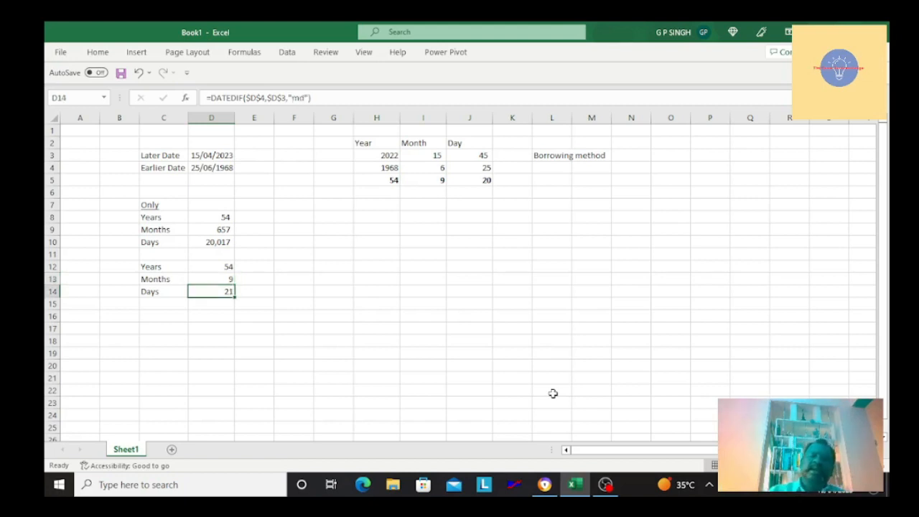
key(Left)
key(Right)
key(Up)
key(Up)
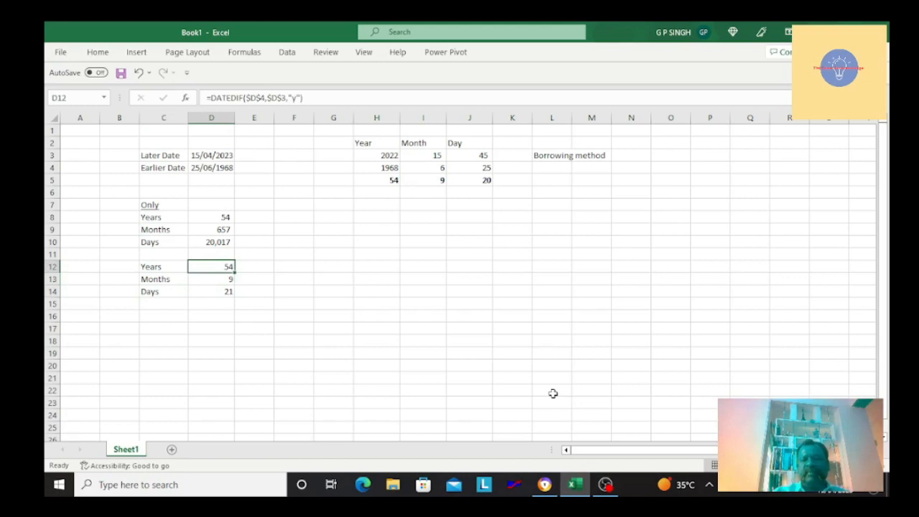
key(Down)
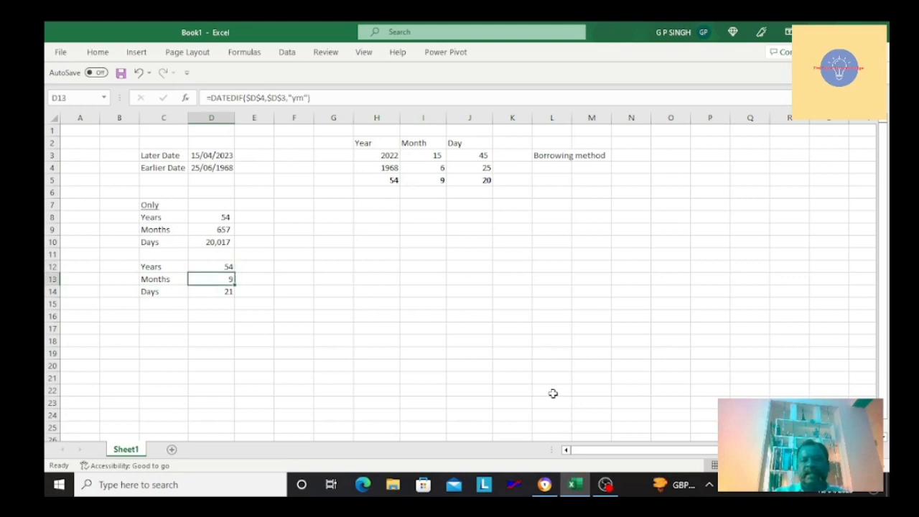
key(Down)
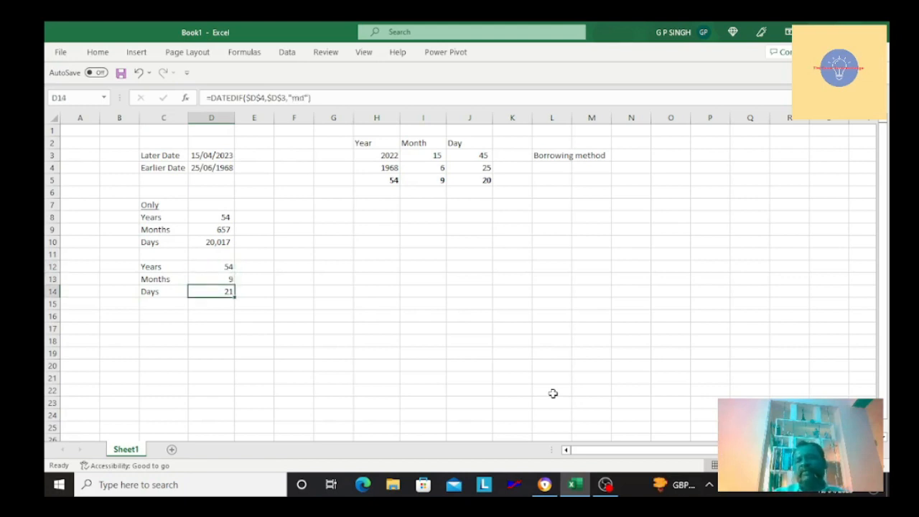
key(Up)
key(Up)
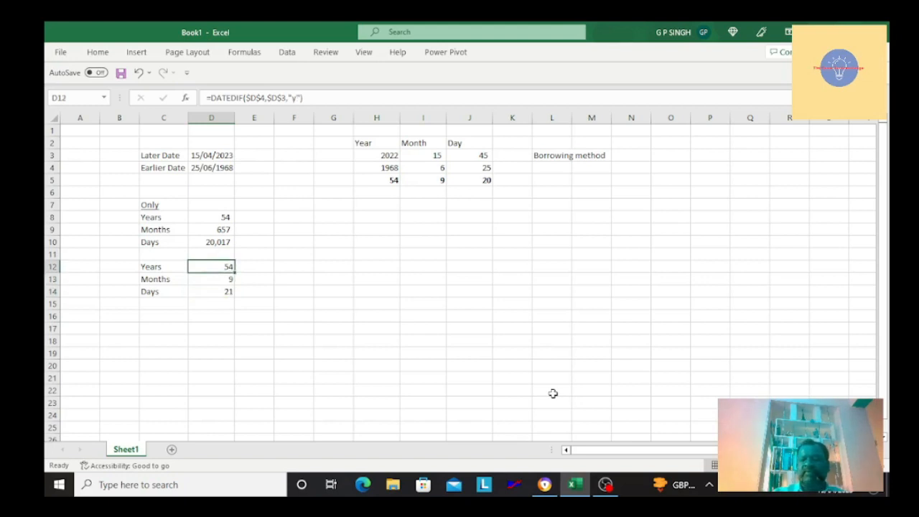
Step: Label cell C16 as "Y+M+D"
key(Down)
key(Down)
key(Down)
key(Down)
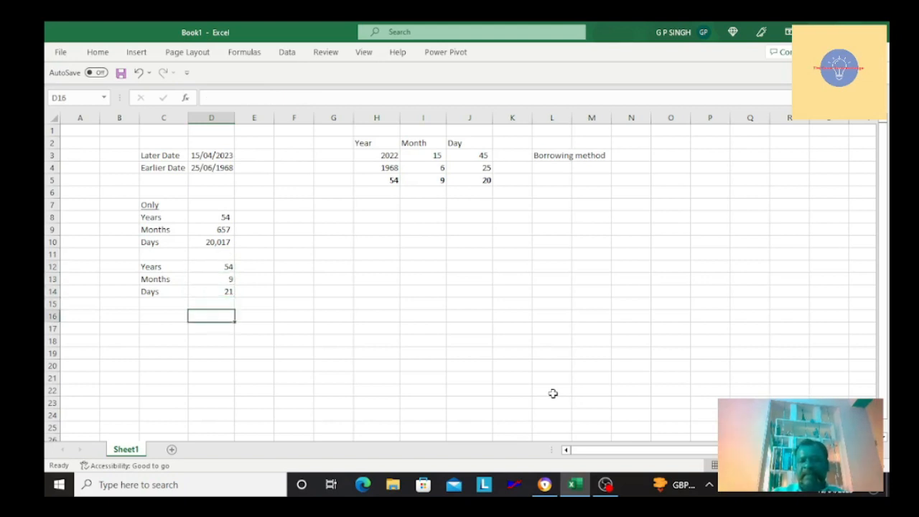
key(Left)
text(Y)
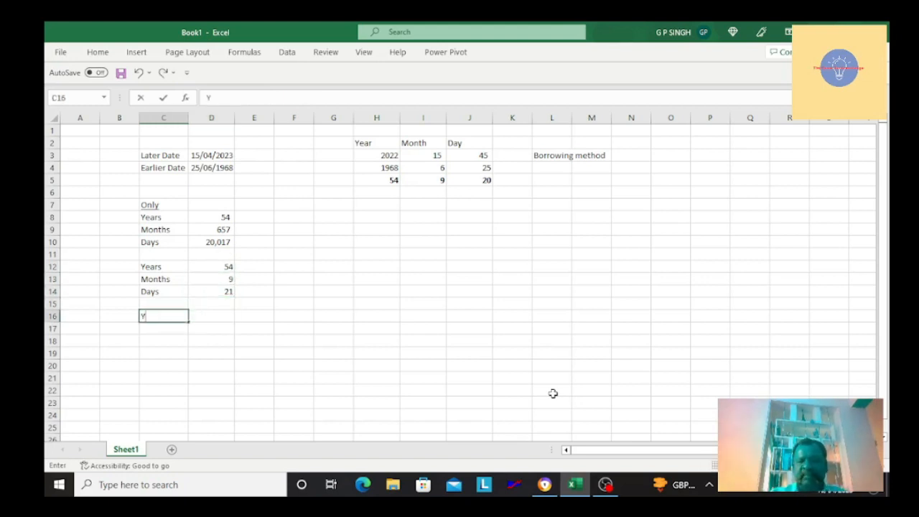
text(+M)
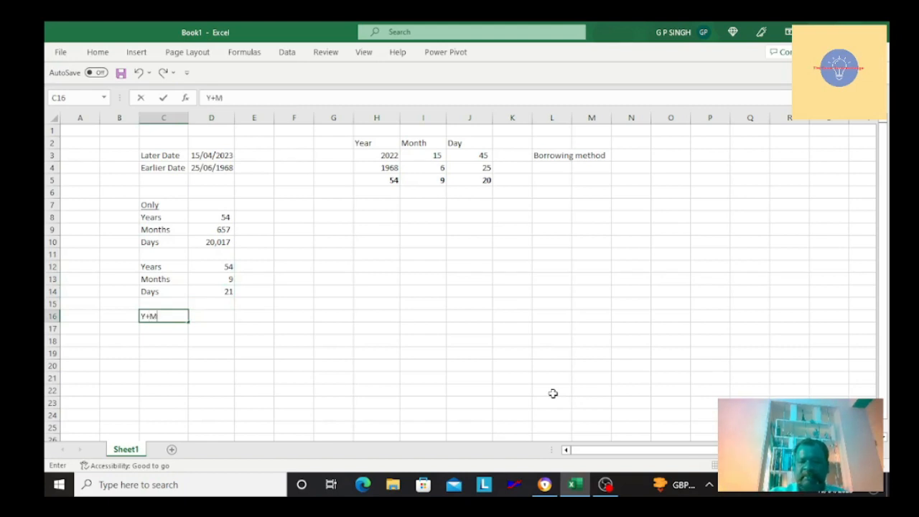
text(+D)
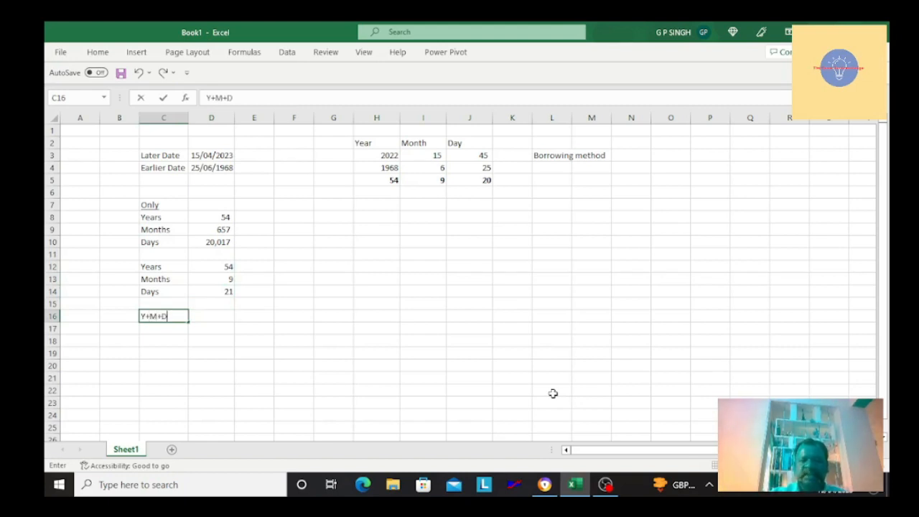
key(Return)
Step: Copy the years DATEDIF formula from D12 into D16, beside the Y+M+D label
key(Up)
key(Right)
key(Right)
key(Left)
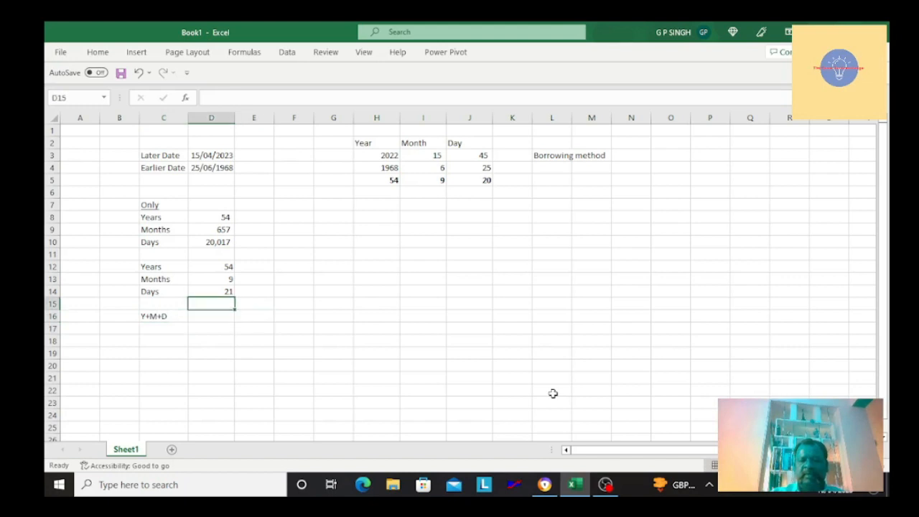
key(Up)
key(Up)
key(Up)
key(Up)
key(ctrl+c)
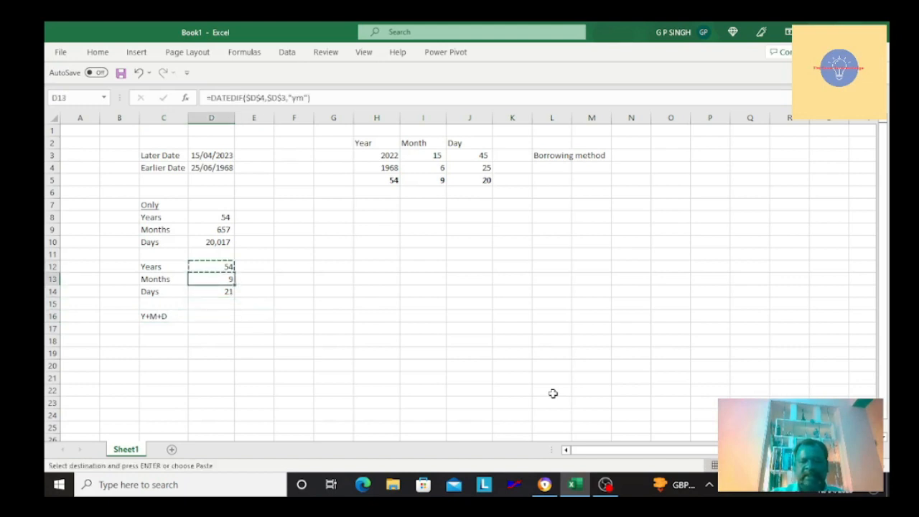
key(Down)
key(Down)
key(Down)
key(Down)
key(Return)
Step: Extend the D16 formula with two more copies of DATEDIF($D$4,$D$3,"y"), joined by plus signs
key(F2)
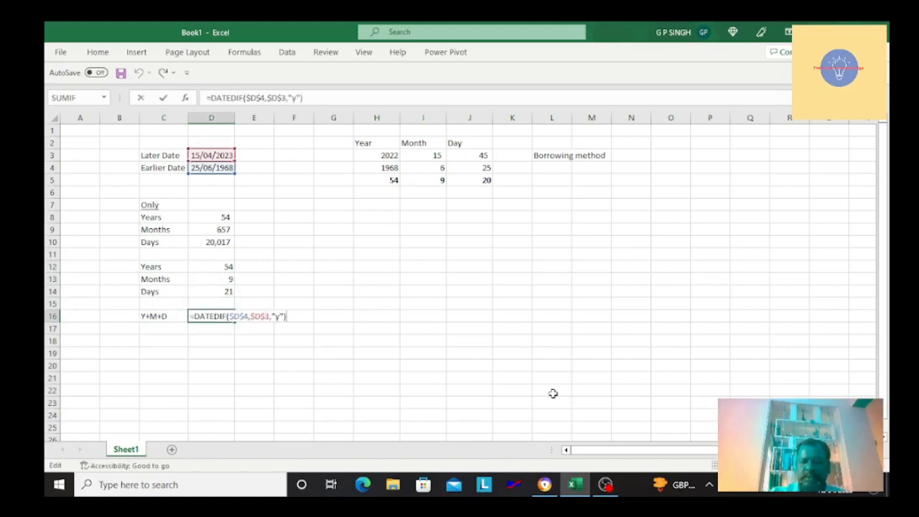
text(+)
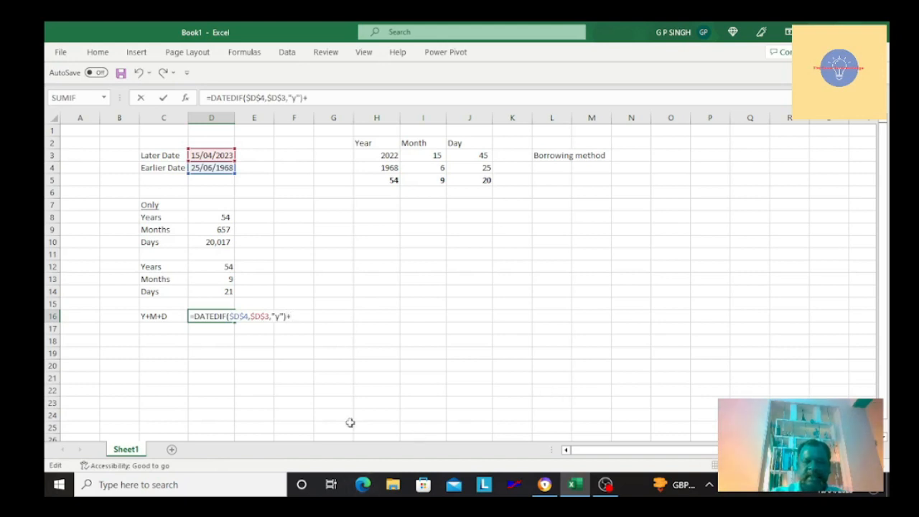
click(211, 316)
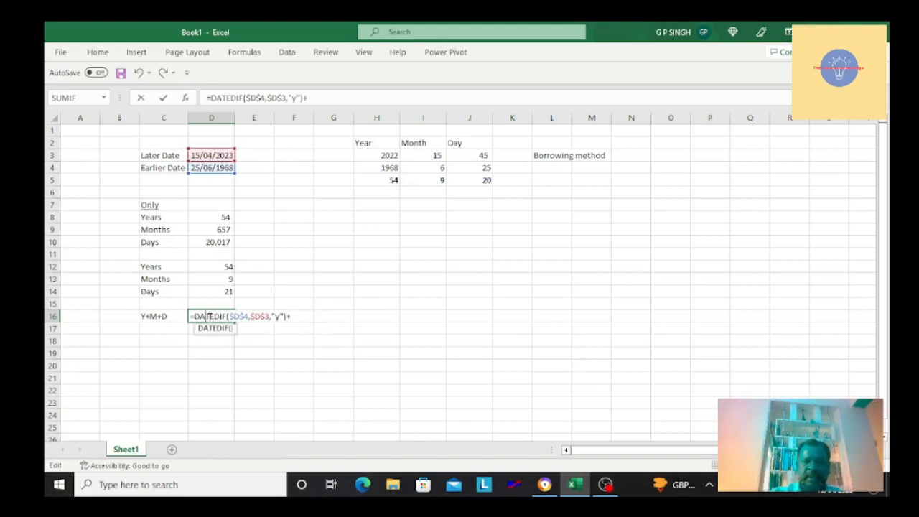
key(Left)
key(Left)
key(Left)
key(shift+Right)
key(shift+Right)
key(shift+Right)
key(shift+Right)
key(shift+Right)
key(shift+Right)
key(shift+Right)
key(shift+Right)
key(shift+Right)
key(shift+Right)
key(shift+Right)
key(shift+Right)
key(shift+Right)
key(shift+Right)
key(shift+Right)
key(shift+Right)
key(shift+Right)
key(shift+Right)
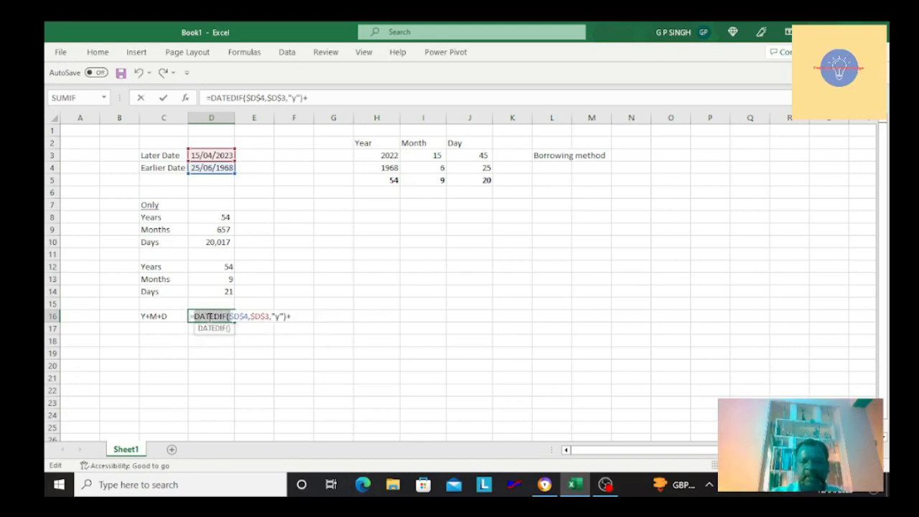
key(shift+Right)
key(shift+Right)
key(shift+Right)
key(shift+Right)
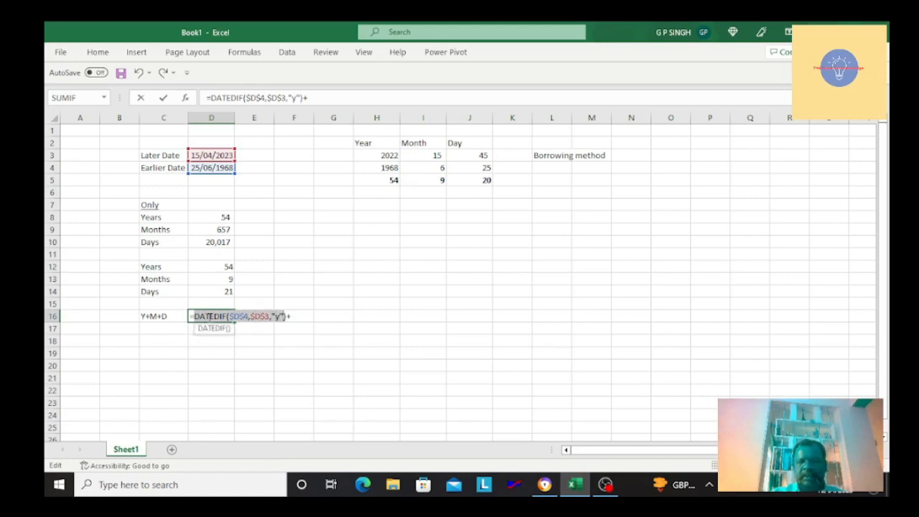
key(End)
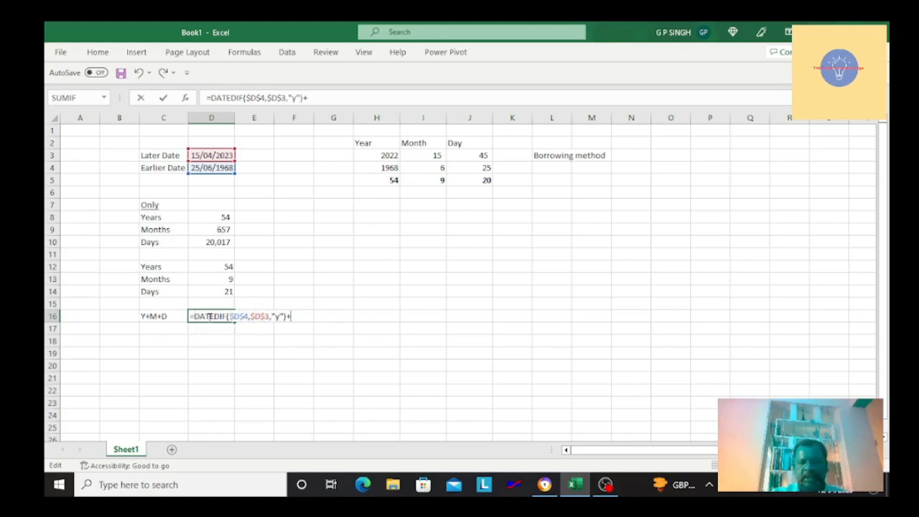
key(ctrl+v)
text(+)
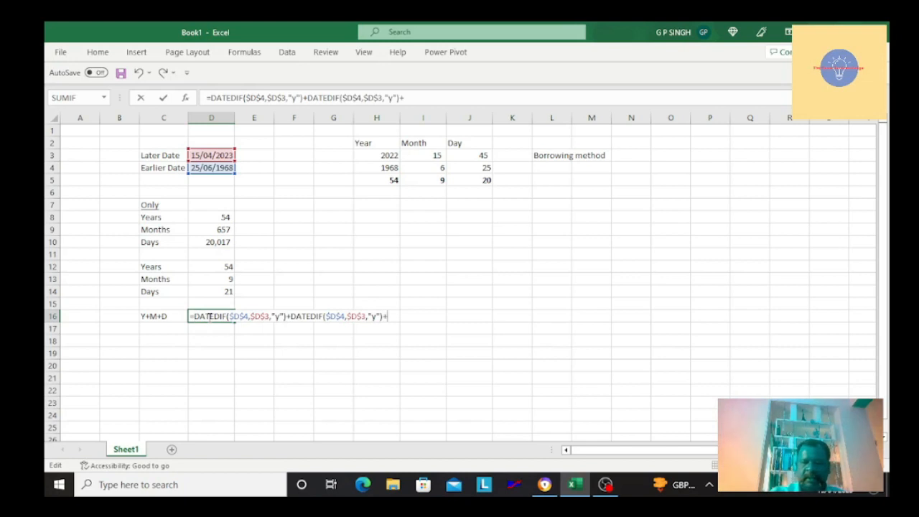
key(ctrl+v)
key(Left)
key(Left)
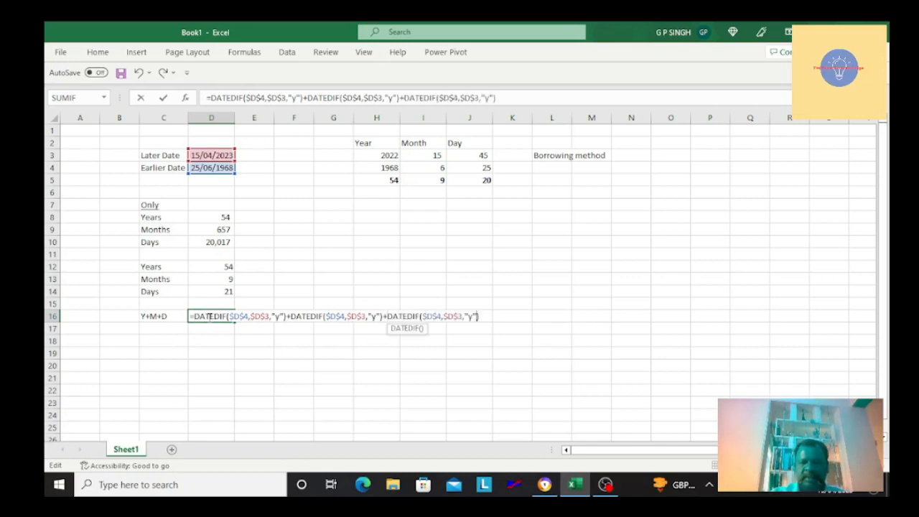
Step: Change the unit of the second DATEDIF in D16 to "ym" and of the third to "md"
key(ctrl+Left)
key(ctrl+Left)
key(ctrl+Left)
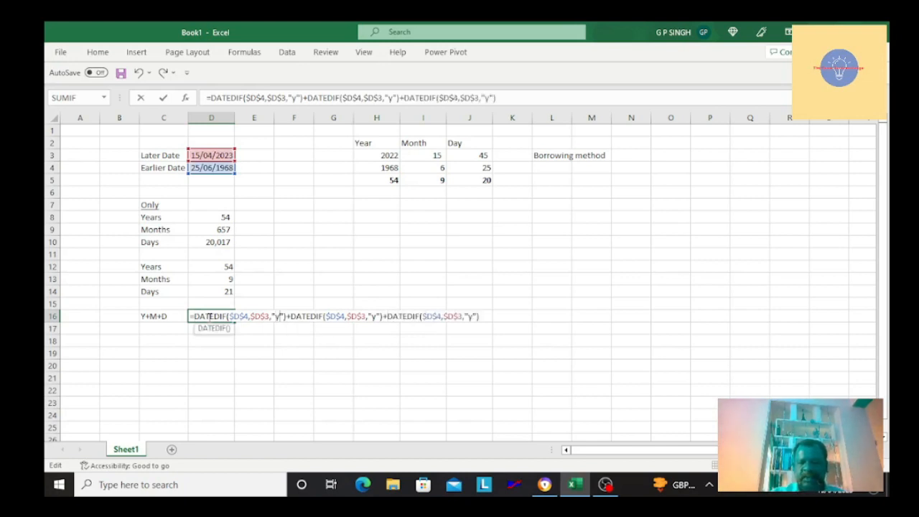
key(ctrl+Right)
key(ctrl+Right)
key(ctrl+Right)
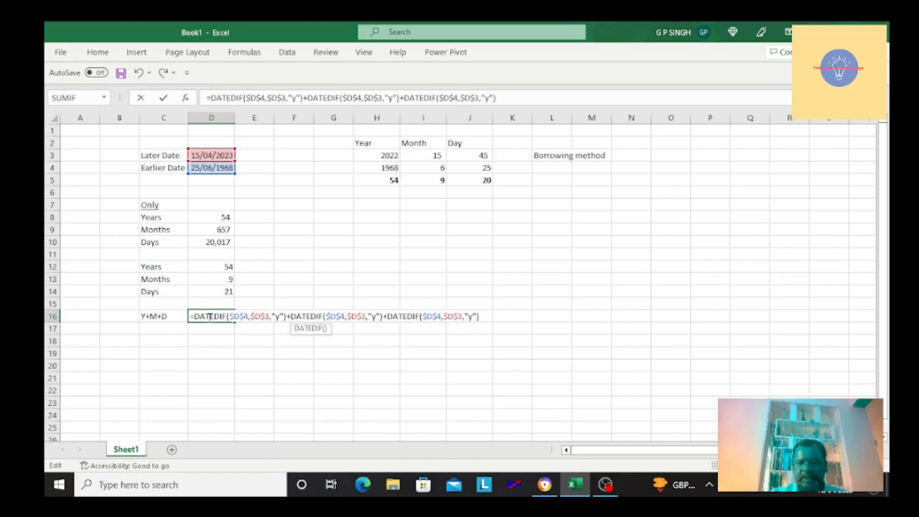
text(m)
key(ctrl+Right)
key(ctrl+Right)
key(ctrl+Right)
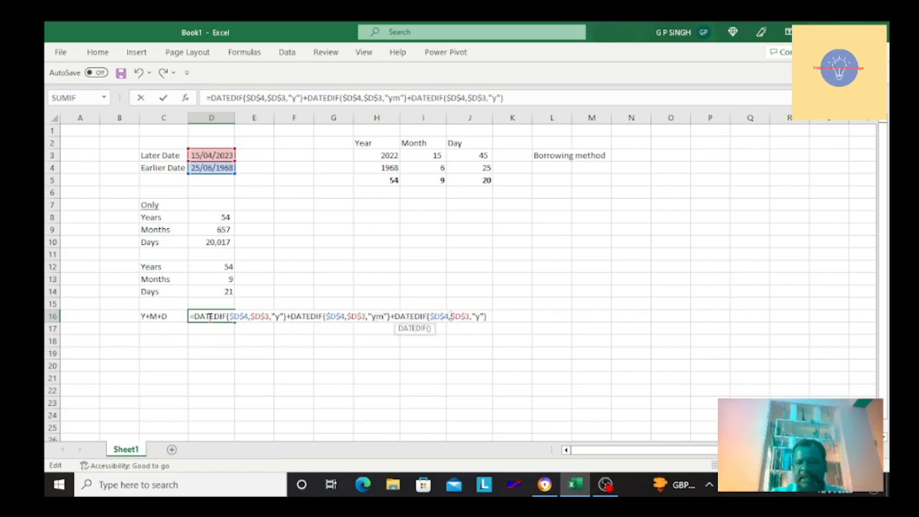
key(ctrl+Right)
key(ctrl+Right)
key(ctrl+Right)
key(BackSpace)
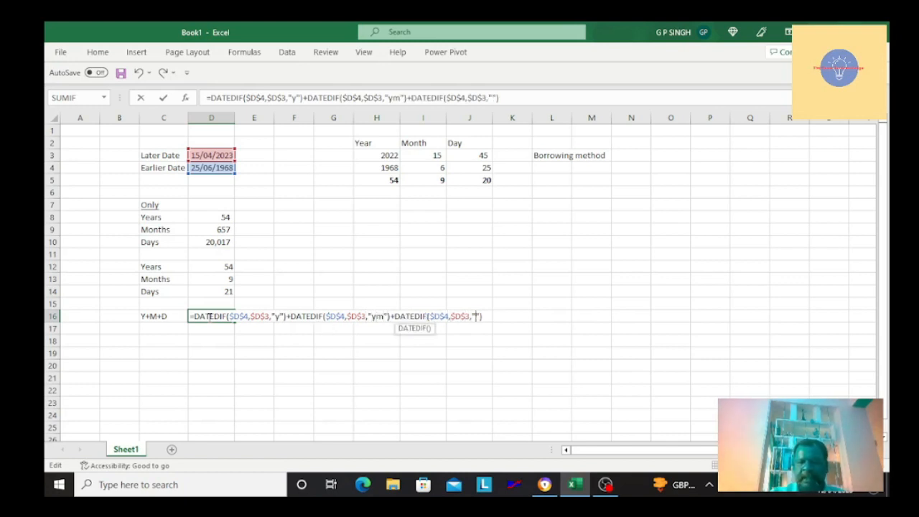
text(md)
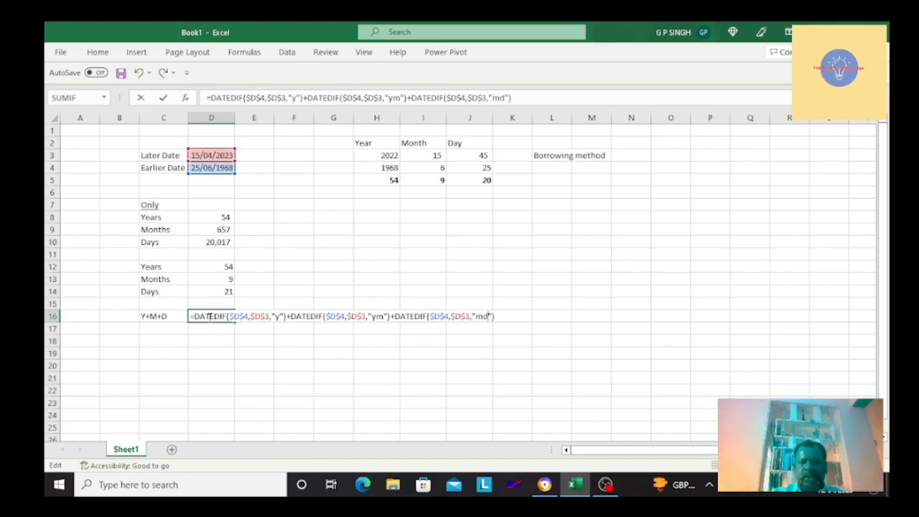
key(ctrl+Return)
Step: Format the D16 result as a comma-style number with no decimal places
key(Up)
key(Up)
key(Up)
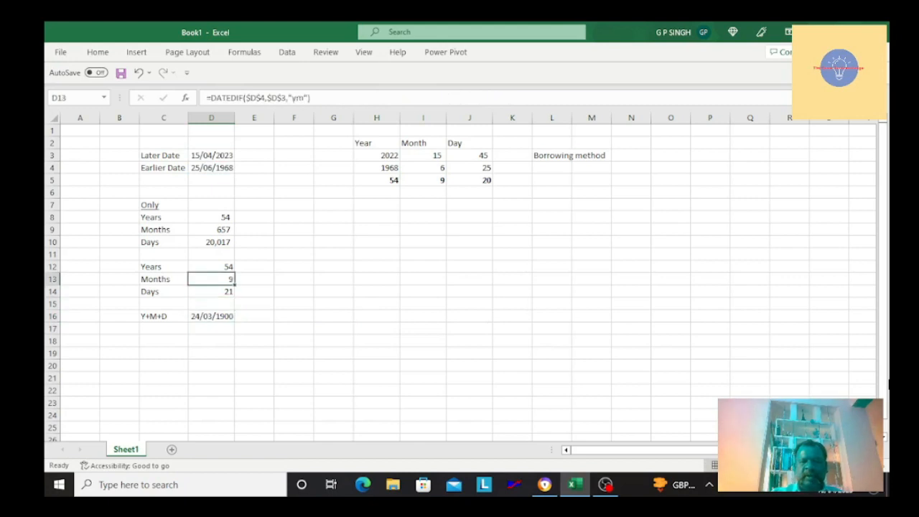
key(Down)
key(Down)
key(Down)
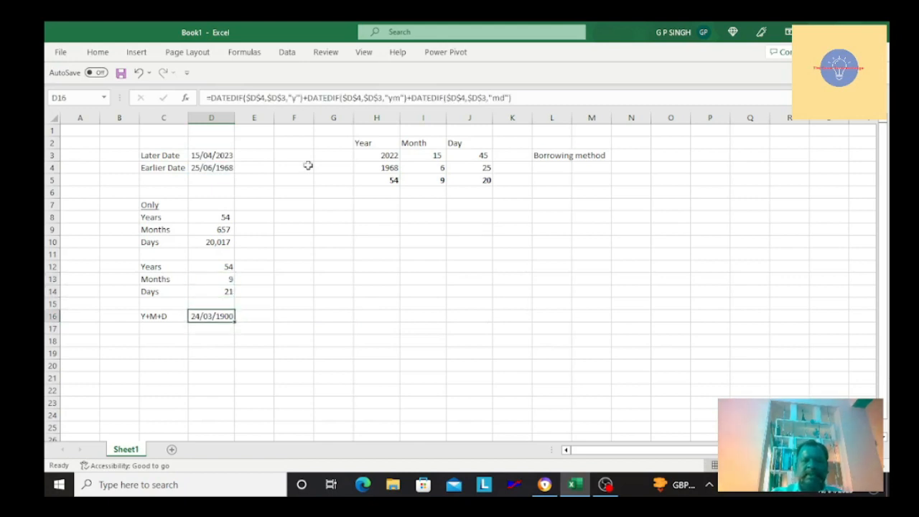
click(97, 52)
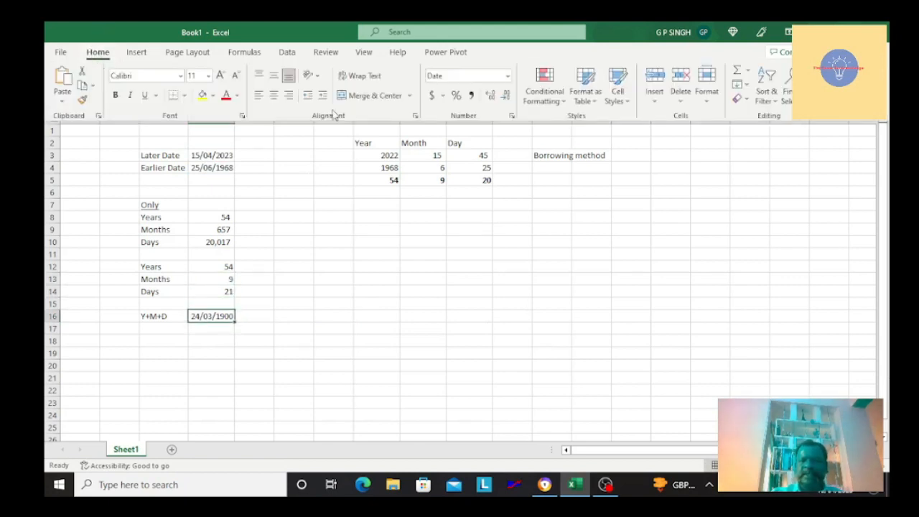
click(471, 94)
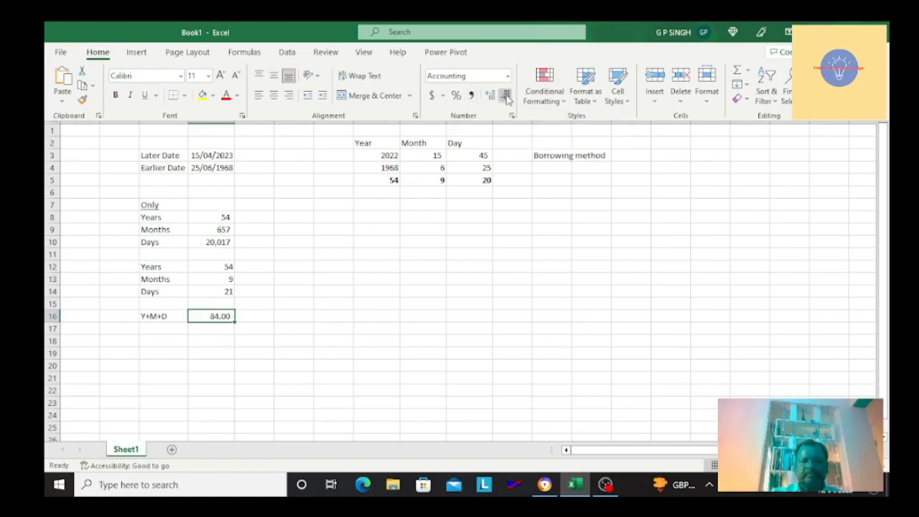
click(506, 98)
click(507, 98)
key(Left)
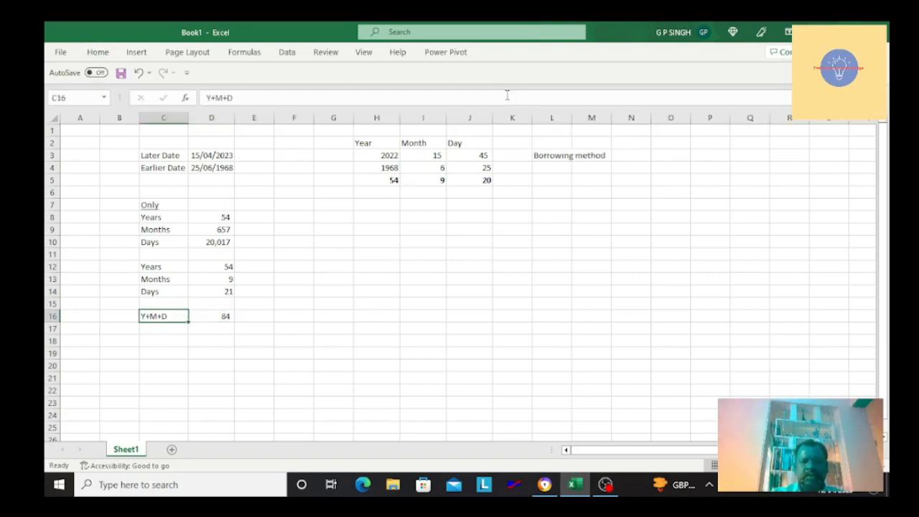
Step: Replace the plus sign between the years and months DATEDIF parts in D16 with an ampersand
key(Right)
key(F2)
key(ctrl+Left)
key(ctrl+Left)
key(ctrl+Left)
key(ctrl+Left)
key(ctrl+Left)
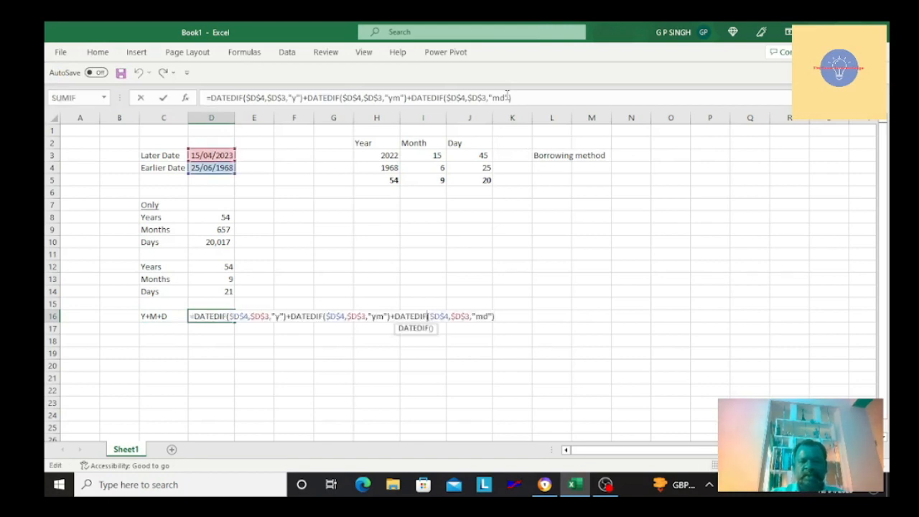
key(BackSpace)
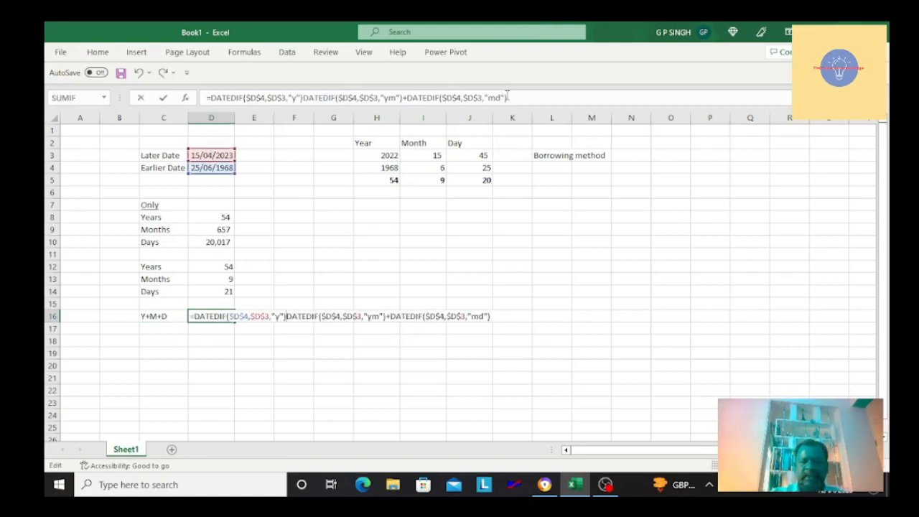
text(&)
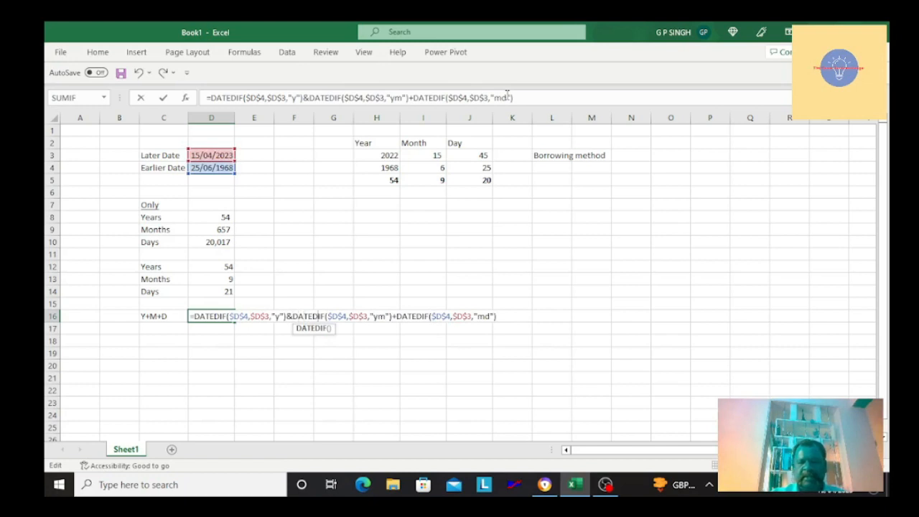
Step: Replace the plus sign before the "md" DATEDIF in D16 with an ampersand and enter the formula
key(Right)
key(Right)
key(Right)
key(Right)
key(Right)
key(Right)
key(Right)
key(Right)
key(Right)
key(Right)
key(Right)
key(Right)
key(Right)
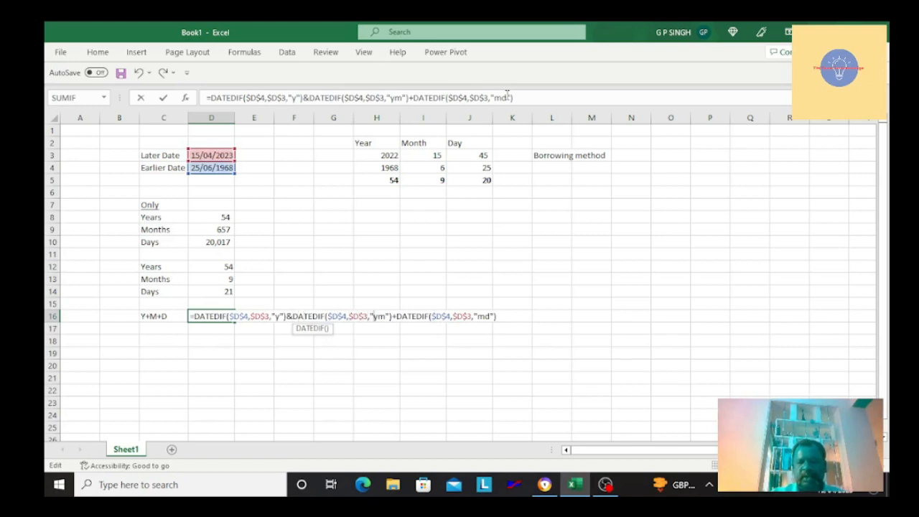
key(Right)
key(Right)
key(Right)
key(Right)
key(Right)
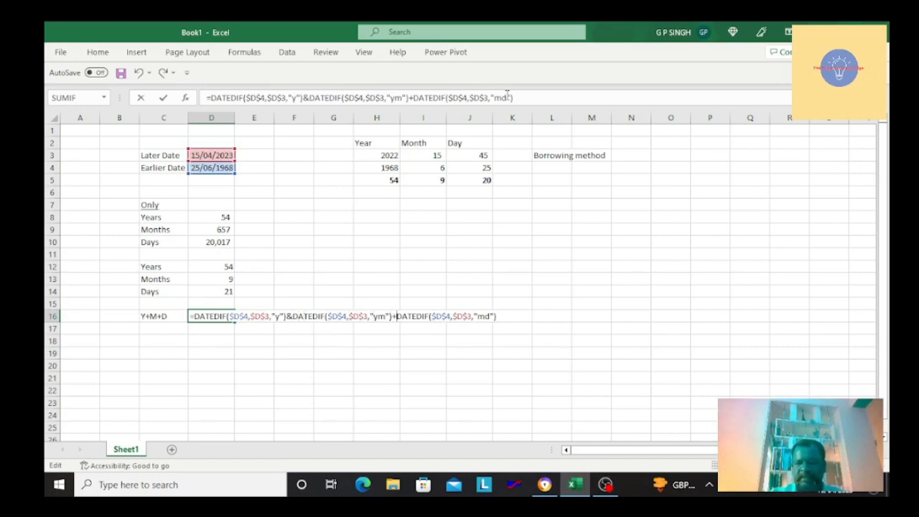
key(BackSpace)
text(&)
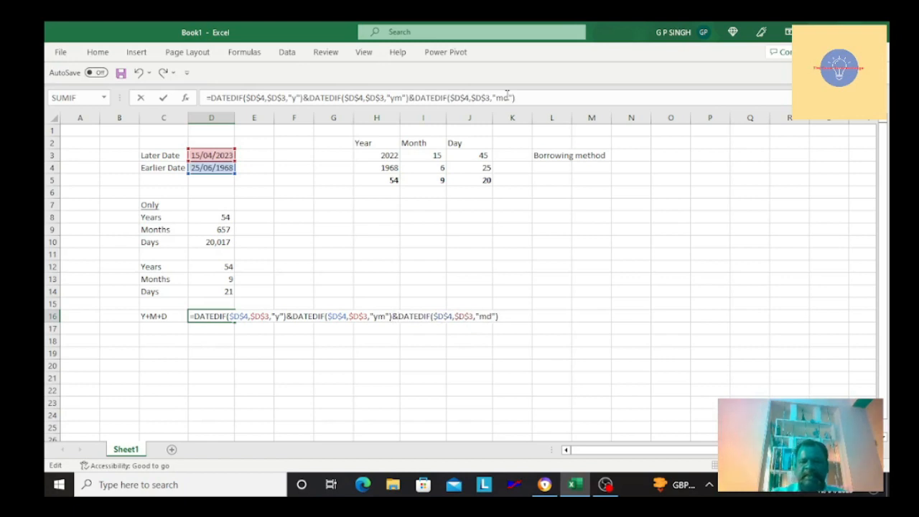
key(Return)
Step: Examine the joined years, months and days result in D16 and its formula
key(Up)
key(Left)
key(Left)
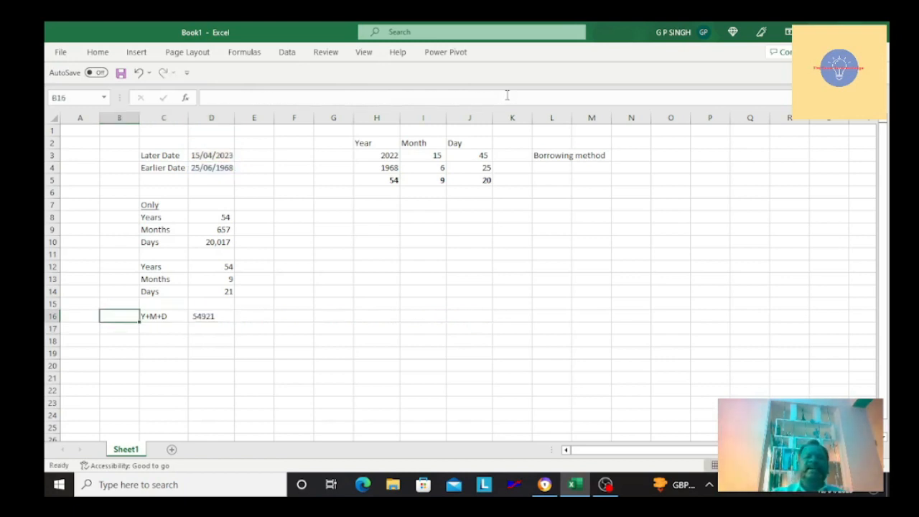
key(Right)
key(Right)
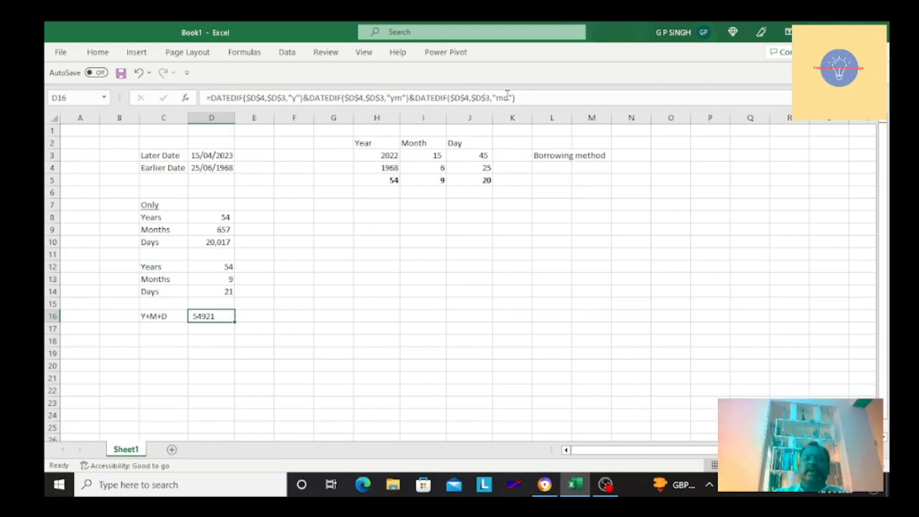
key(Left)
key(Right)
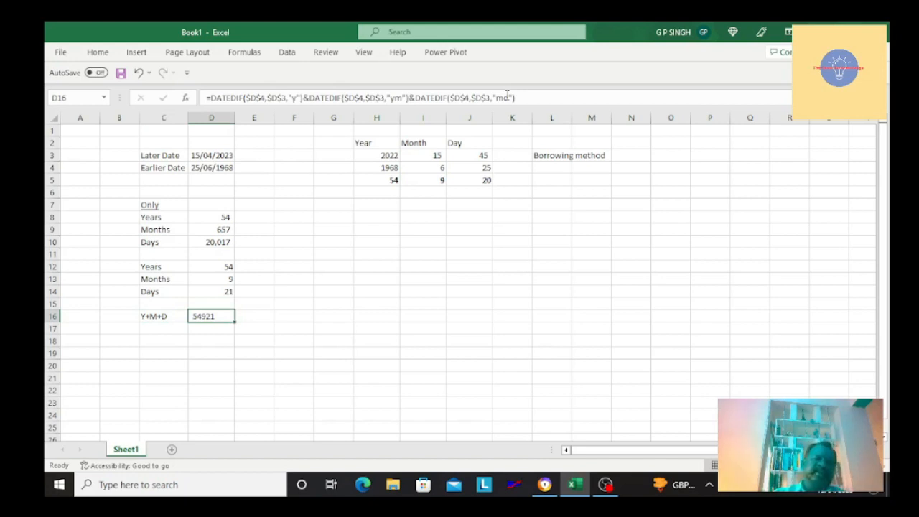
key(Left)
key(Left)
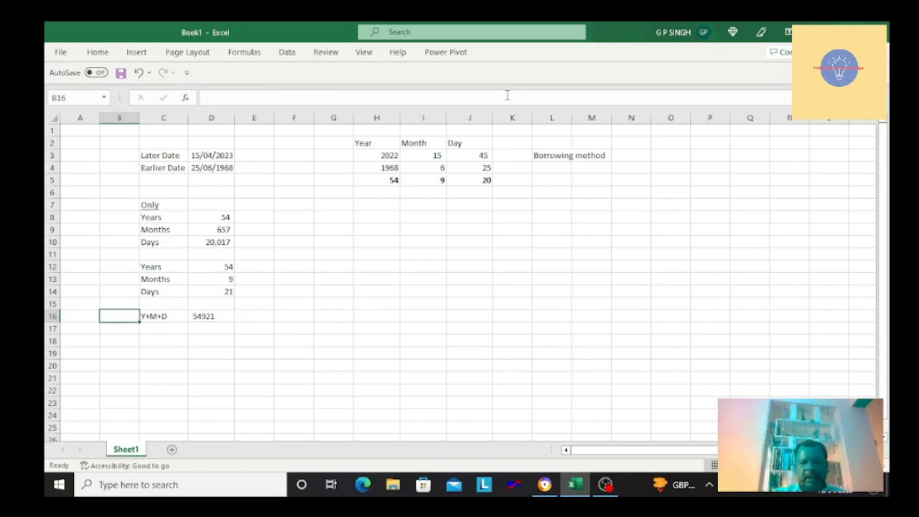
key(Left)
key(Right)
key(Right)
key(Right)
key(Right)
key(Left)
key(Left)
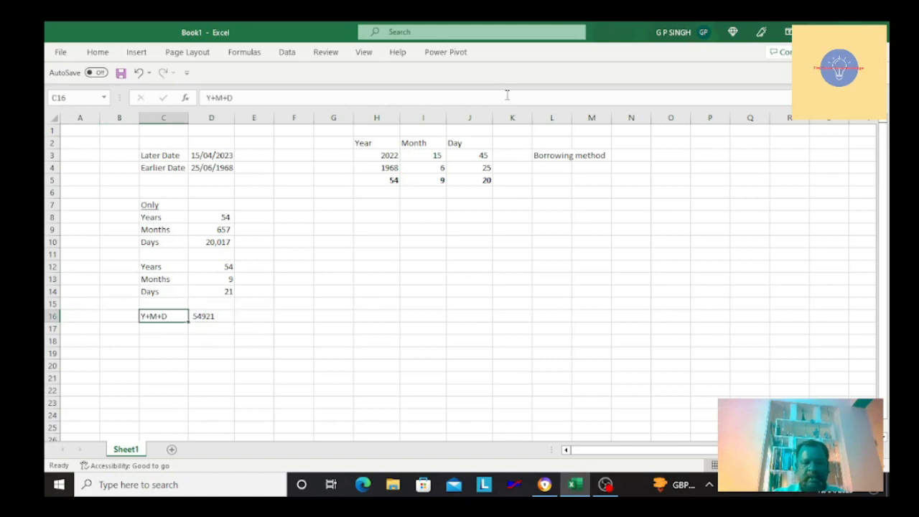
key(Left)
key(Right)
key(Right)
key(Right)
key(Left)
key(Left)
key(Right)
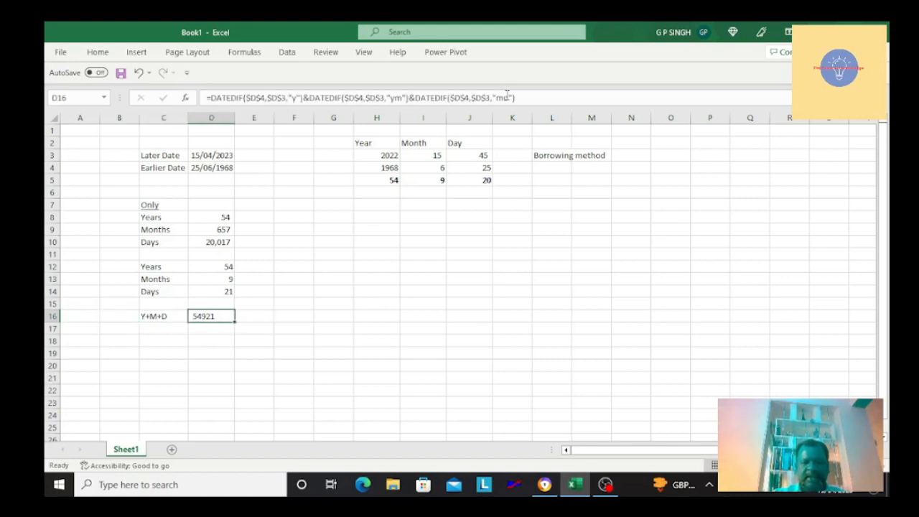
Step: Try to separate the years and months in D16 by adding a space before the formula's first ampersand
key(F2)
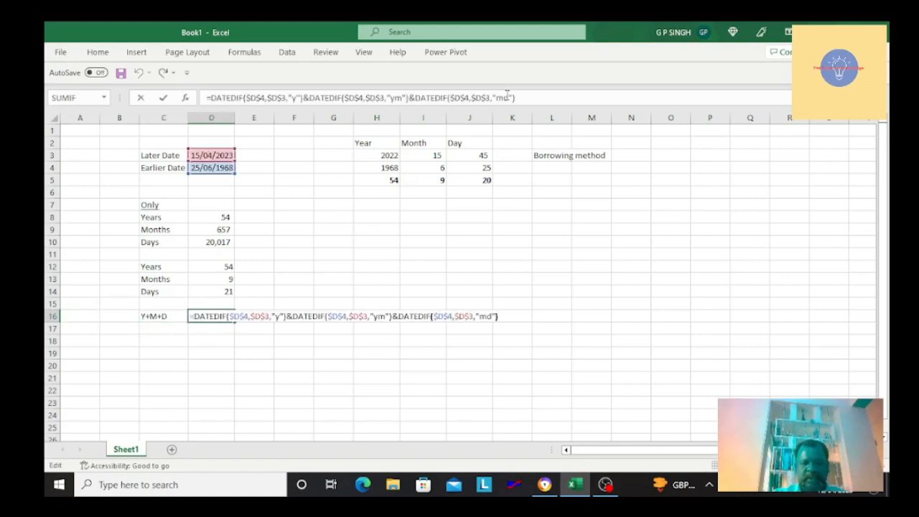
key(Left)
key(Left)
key(Left)
key(Left)
key(Left)
key(Left)
key(Left)
key(Left)
key(Left)
key(Left)
key(Left)
key(Left)
key(Left)
key(Left)
key(Left)
key(Left)
key(Left)
key(Left)
key(Left)
key(Left)
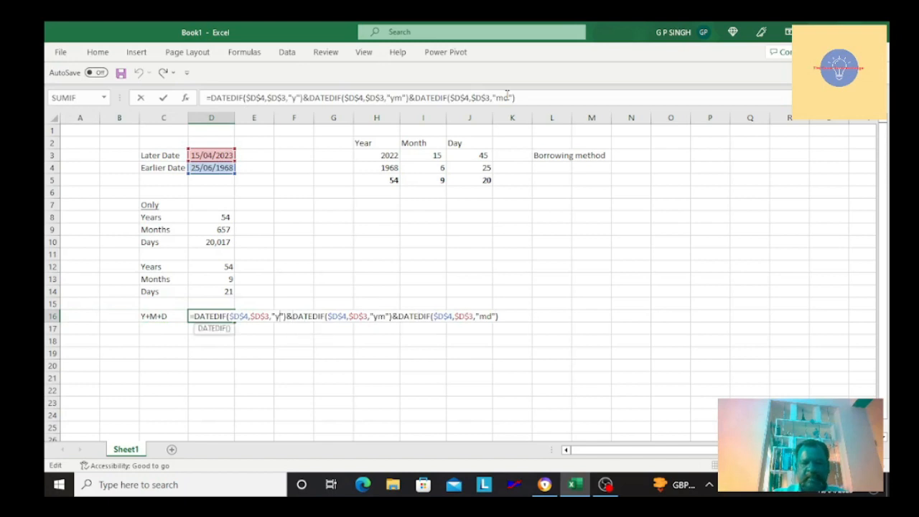
key(Right)
key(Right)
key(Right)
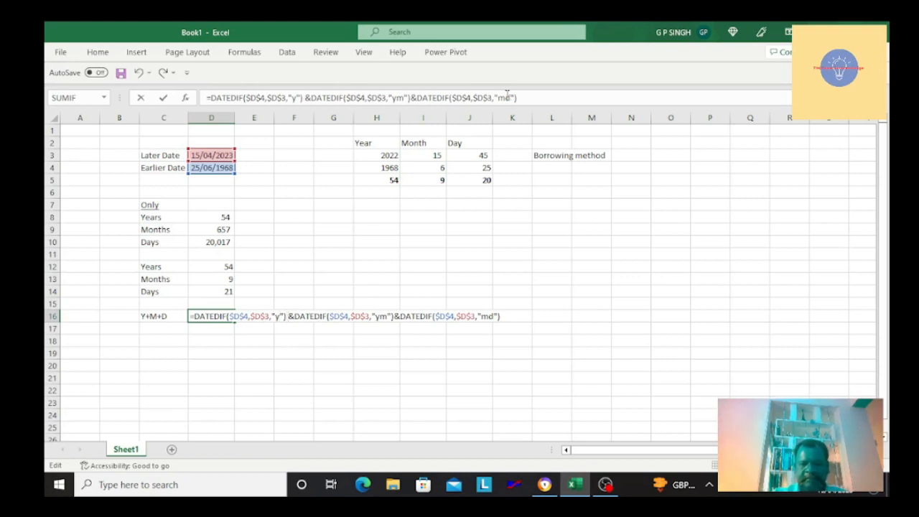
key(Return)
key(Up)
Step: Insert &"Y" after the first DATEDIF in the D16 formula to label the years
key(F2)
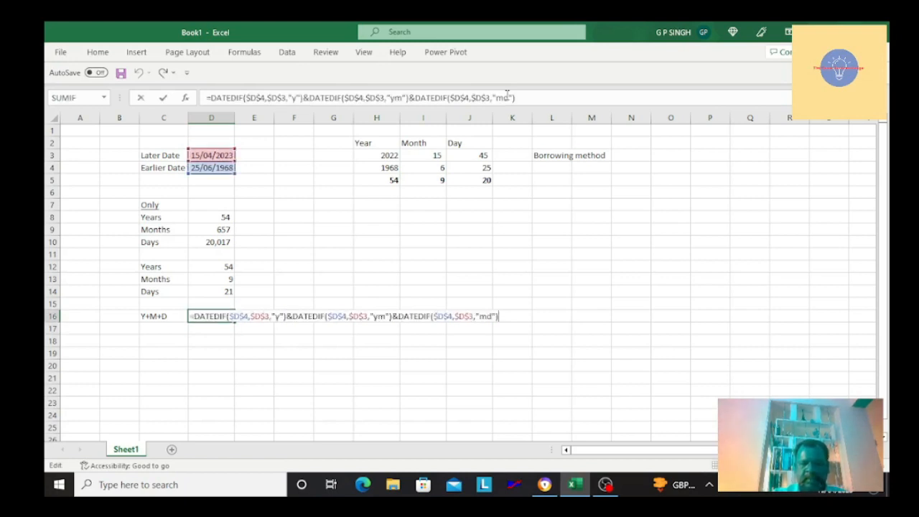
key(Left)
key(Left)
key(Left)
key(Left)
key(Left)
key(Left)
key(Left)
key(Left)
key(Left)
key(Left)
key(Left)
key(Left)
key(Left)
key(Left)
key(Left)
key(Left)
key(Left)
key(Left)
key(Left)
key(Left)
key(Left)
key(Left)
key(Left)
key(Left)
key(Left)
key(Left)
key(Left)
key(Left)
key(Left)
key(Left)
key(Left)
key(Left)
key(Left)
key(Left)
key(Left)
key(Left)
key(Left)
key(Left)
key(Left)
key(Left)
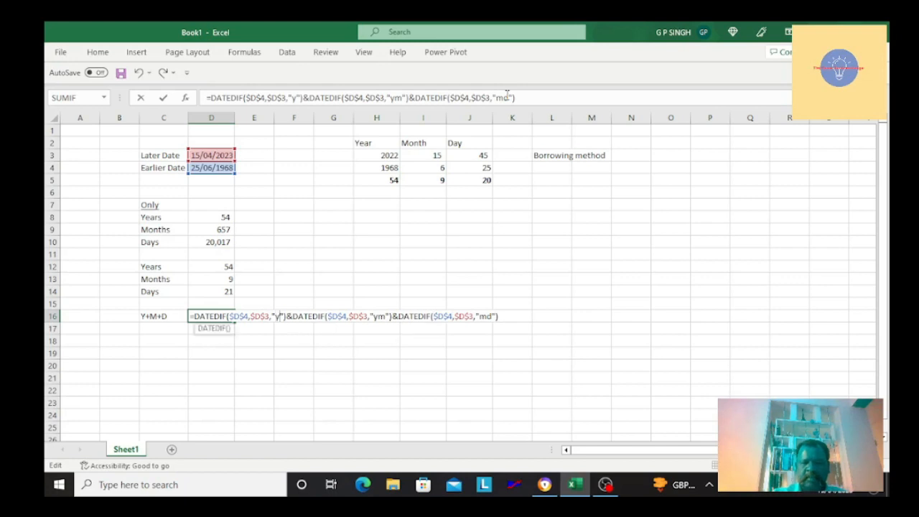
key(Left)
key(Left)
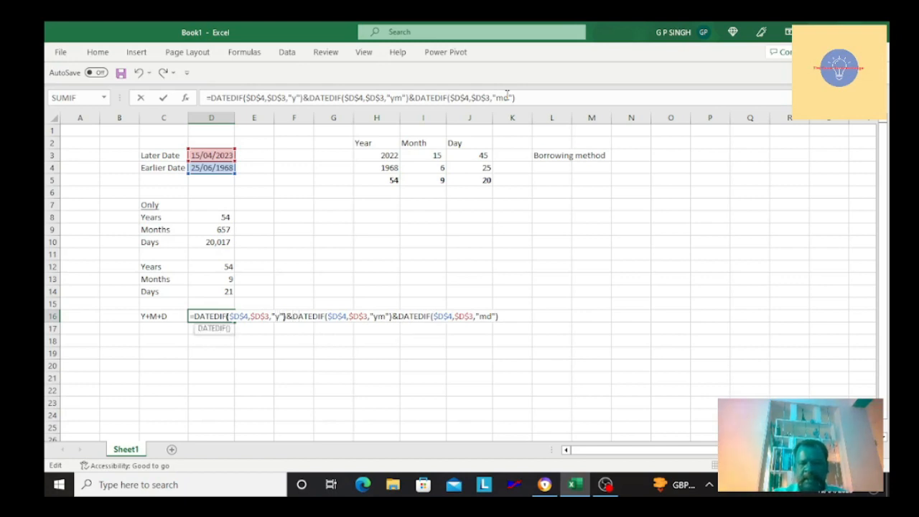
text(&"Y")
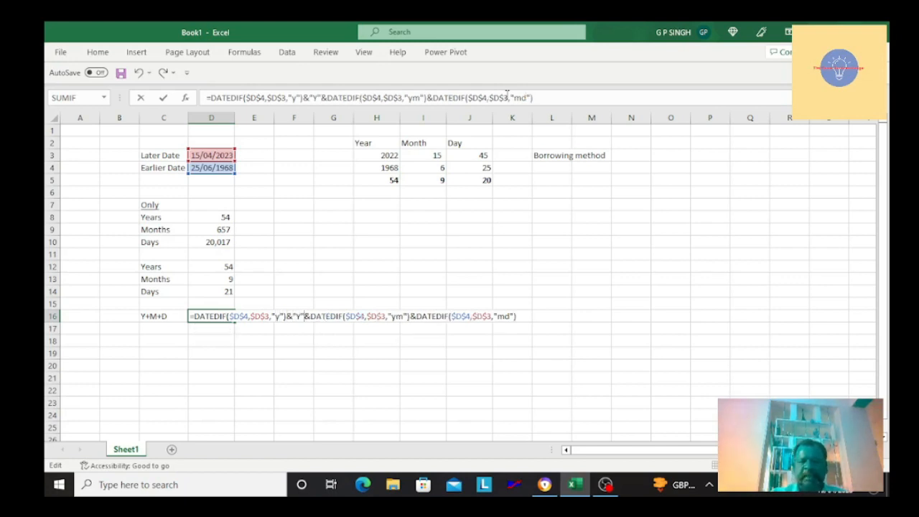
Step: Insert &"M" after the "ym" DATEDIF in the D16 formula to label the months
key(Right)
key(Right)
key(Right)
key(Right)
key(Right)
key(Right)
key(Right)
key(Right)
key(Right)
key(Right)
key(Right)
key(Right)
key(Right)
key(Right)
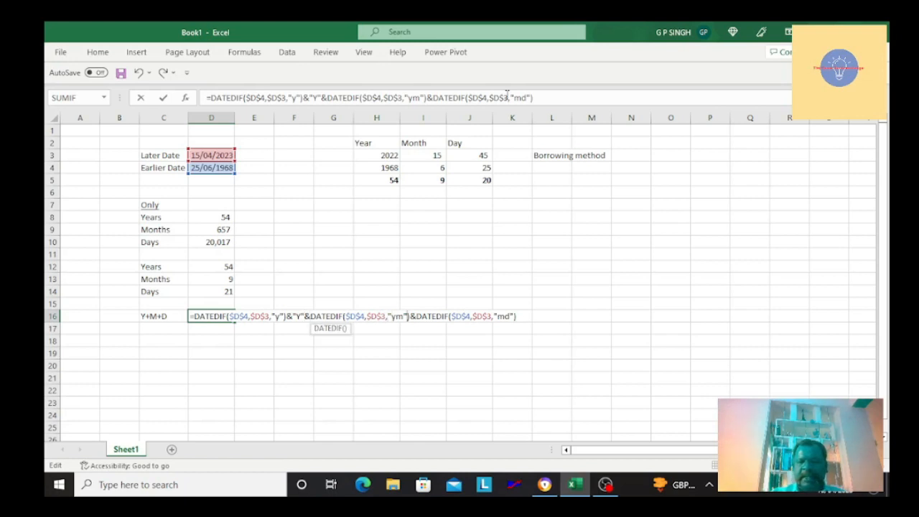
text(&"m)
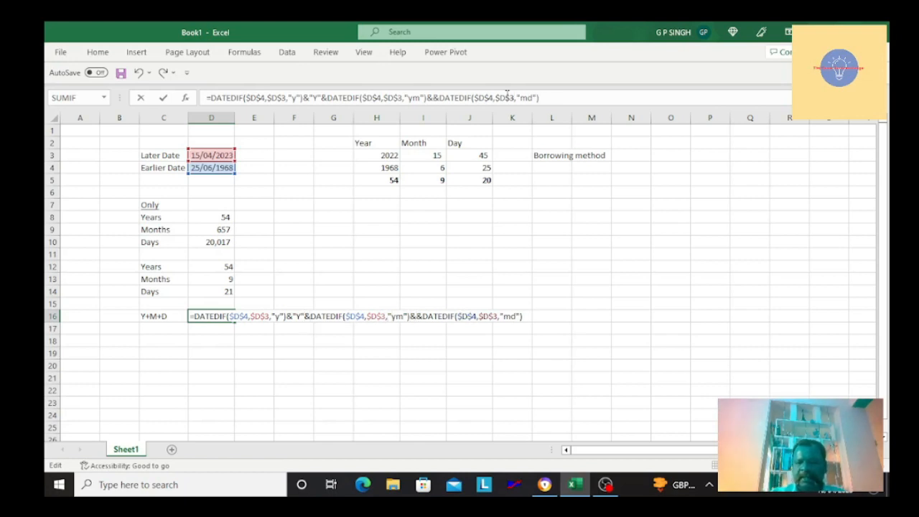
key(BackSpace)
text(M")
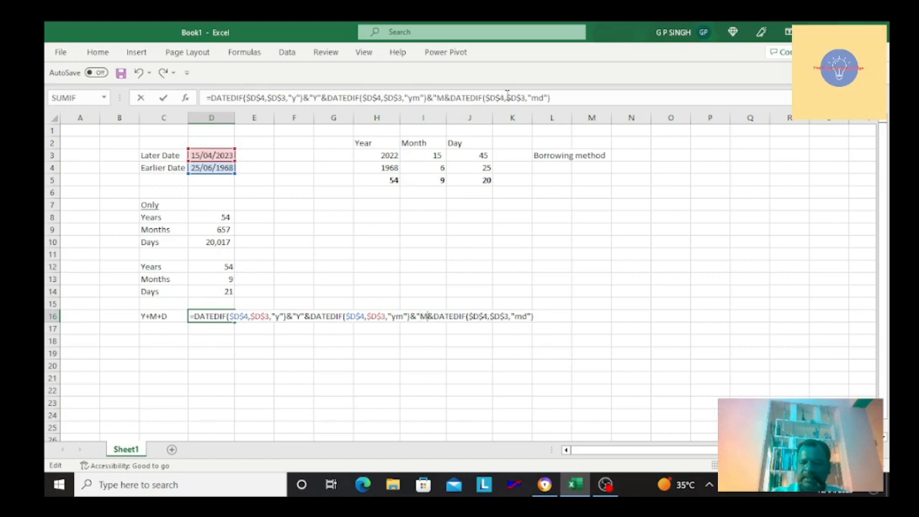
Step: Append &"D" after the "md" DATEDIF in D16 to label the days, and enter the formula
key(Right)
key(Right)
key(Right)
key(Right)
key(Right)
key(Right)
key(Right)
key(Right)
key(Right)
key(Right)
key(Right)
key(Right)
key(Right)
key(Right)
key(Right)
key(Right)
key(Right)
key(Right)
key(Right)
key(Right)
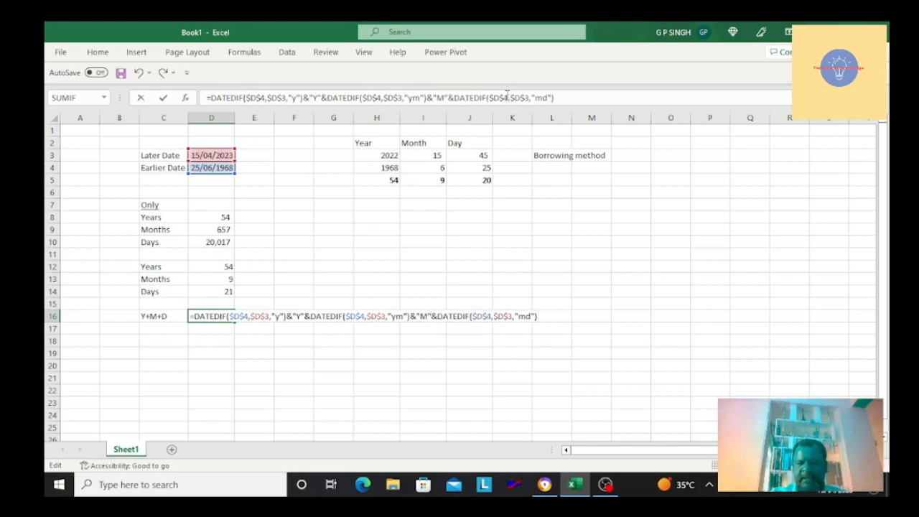
text(&"D)
key(ctrl+Return)
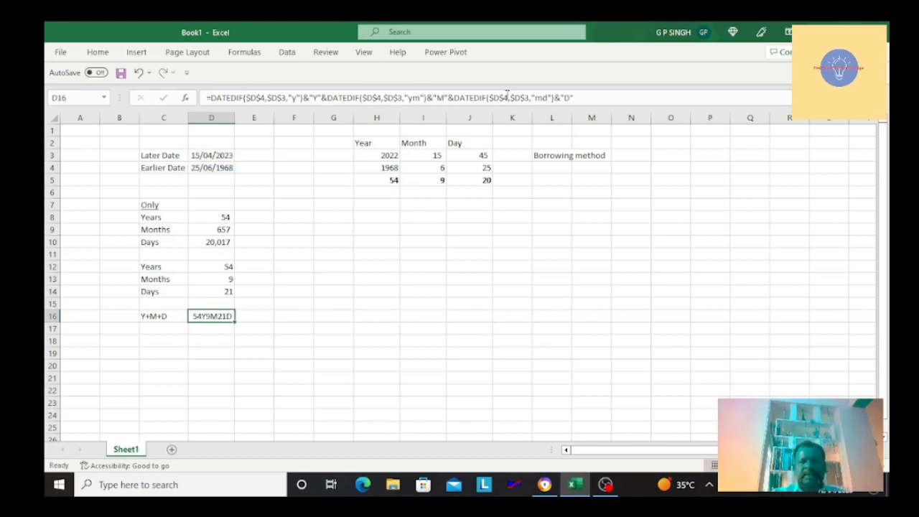
Step: Examine the combined age in D16 with its year, month and day letters
key(Left)
key(Left)
key(Right)
key(Right)
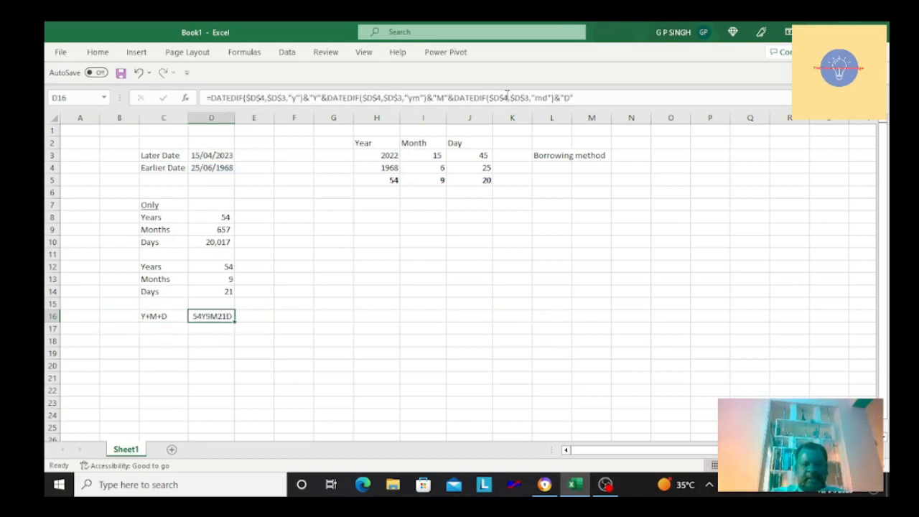
key(Left)
key(Left)
key(Right)
key(Right)
key(Right)
key(Right)
key(Left)
key(Left)
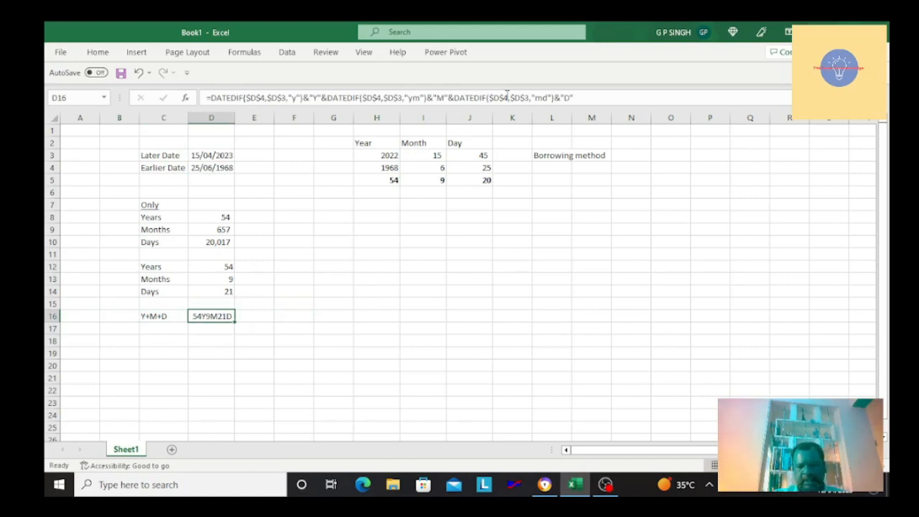
Step: Add a space after the Y inside the "Y" text label of the D16 formula
key(F2)
key(Left)
key(Left)
key(Left)
key(Left)
key(Left)
key(Left)
key(Left)
key(Left)
key(Left)
key(Left)
key(Left)
key(Left)
key(Left)
key(Left)
key(Left)
key(Left)
key(Left)
key(Left)
key(Left)
key(Left)
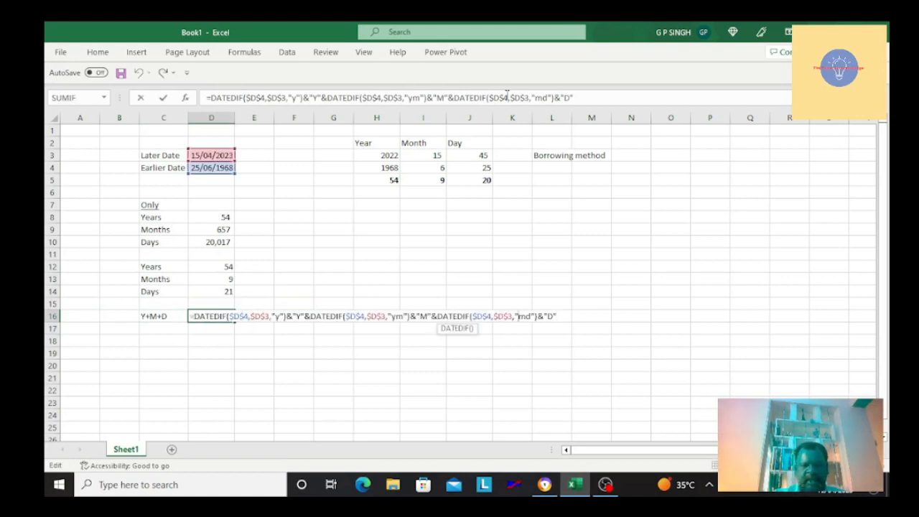
key(Left)
key(Left)
key(Left)
key(Left)
key(Left)
key(Left)
key(Left)
key(Left)
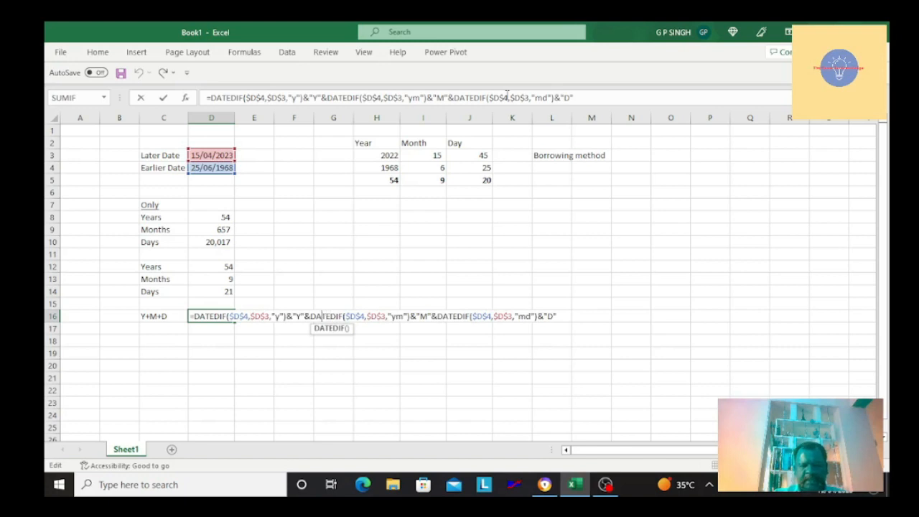
key(Left)
key(Left)
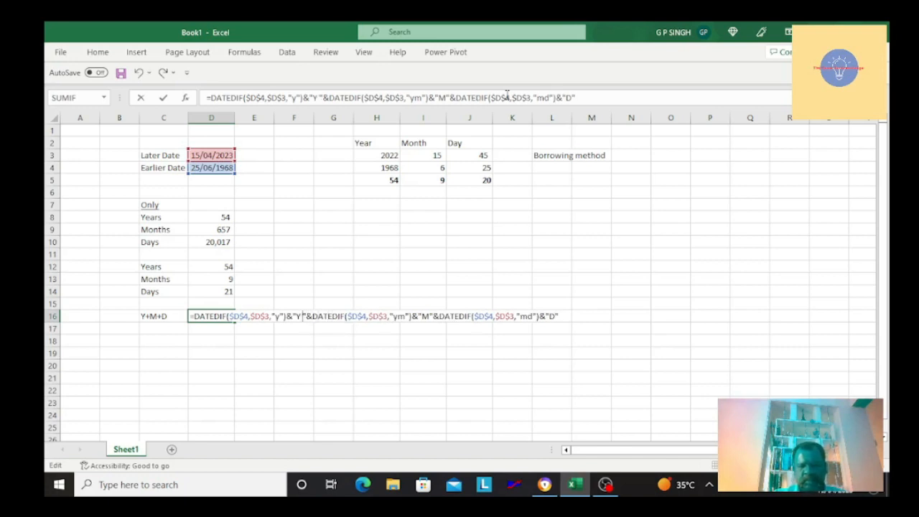
Step: Add a space after the M inside the "M" text label of the D16 formula and enter the formula
key(Right)
key(Right)
key(Right)
key(Right)
key(Right)
key(Right)
key(Right)
key(Right)
key(Right)
key(Right)
key(Right)
key(Right)
key(Right)
key(Right)
key(Right)
key(Right)
key(Right)
key(Right)
key(Right)
key(Right)
key(Right)
key(Right)
key(Right)
key(Right)
key(Right)
key(Right)
key(Right)
key(Right)
key(Right)
key(Right)
key(Right)
key(Right)
key(Right)
key(Right)
key(Right)
key(Right)
key(Right)
key(Right)
key(Right)
key(Right)
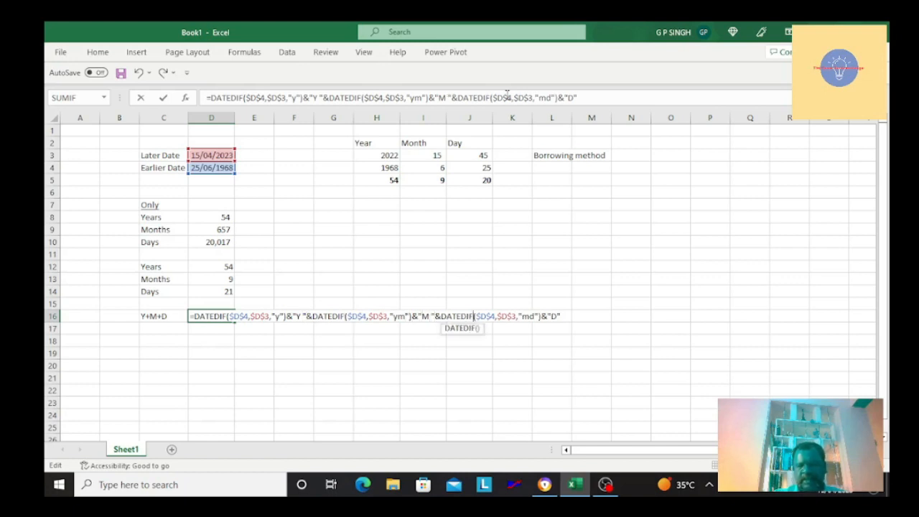
key(Right)
key(Right)
key(Right)
key(Right)
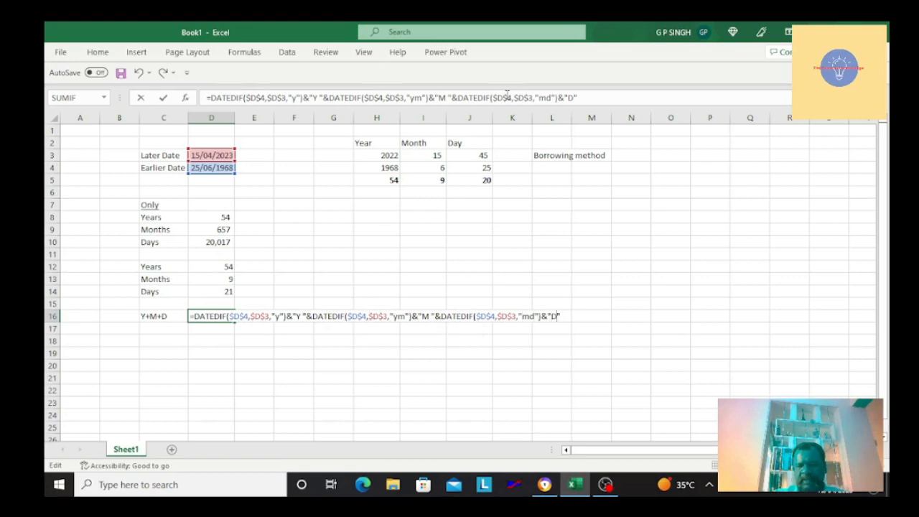
key(Return)
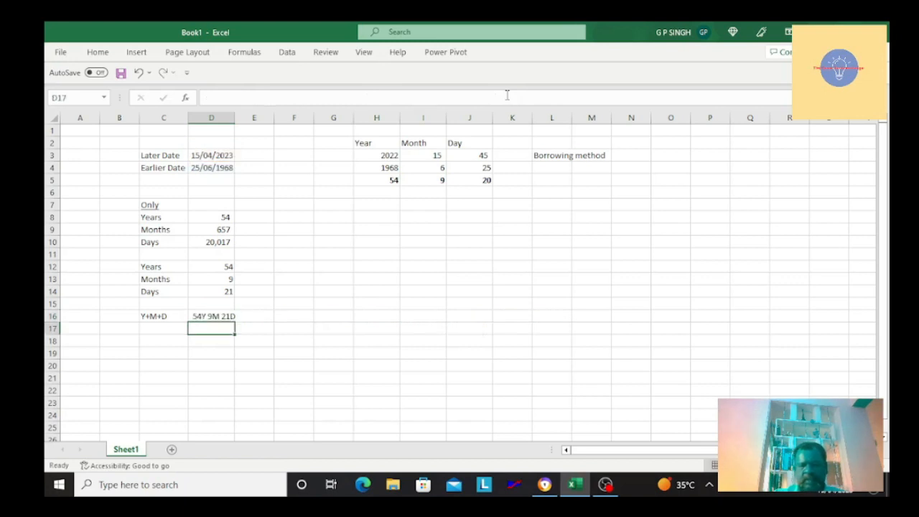
Step: Examine the spacing between the years, months and days in the combined age in D16
key(Down)
key(Down)
key(Up)
key(Up)
key(Up)
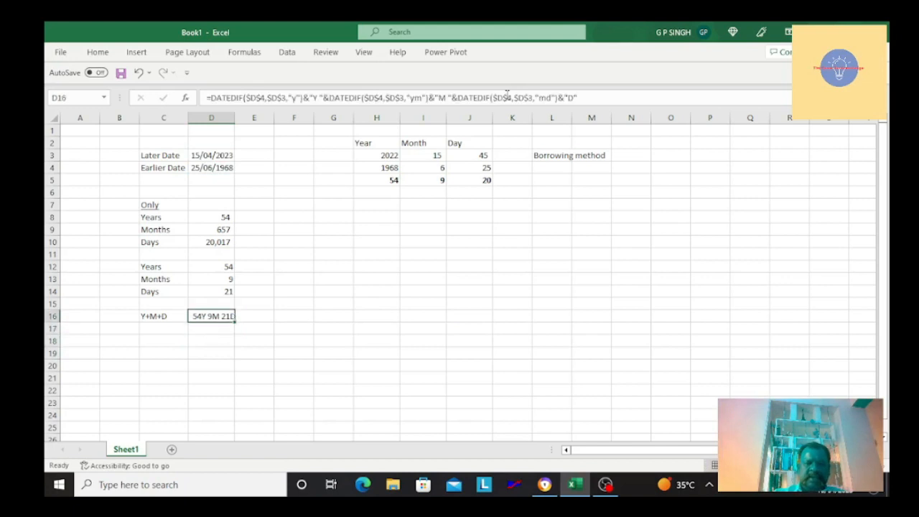
key(Down)
key(Down)
key(Up)
key(Up)
key(Down)
key(Down)
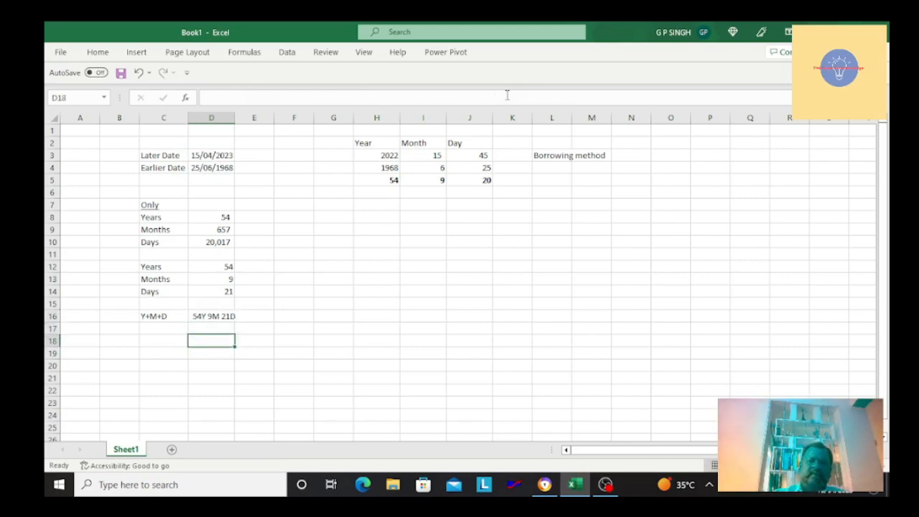
key(Up)
key(Up)
key(Right)
key(Right)
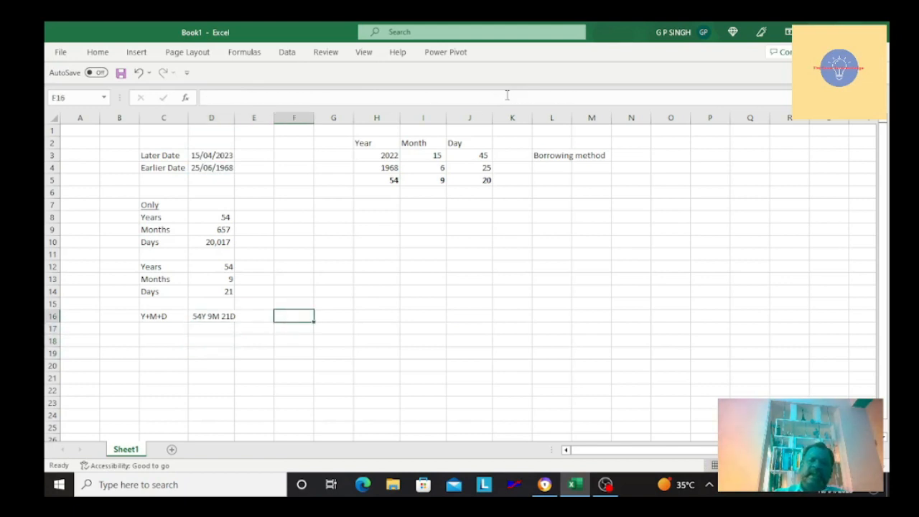
Step: Reopen the D16 formula and add a space before the Y inside its year label
key(Left)
key(Left)
key(F2)
key(ctrl+Left)
key(ctrl+Left)
key(ctrl+Left)
key(ctrl+Left)
key(ctrl+Left)
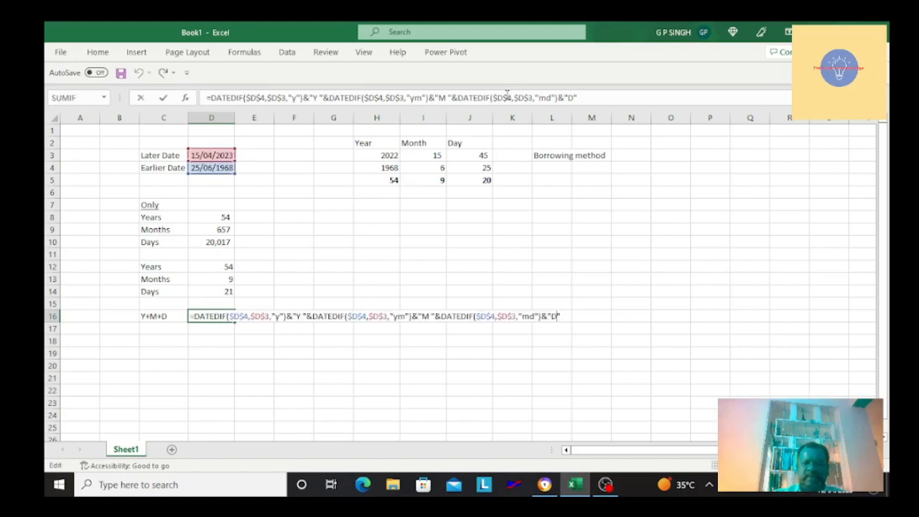
key(ctrl+Left)
key(ctrl+Left)
key(ctrl+Left)
key(ctrl+Left)
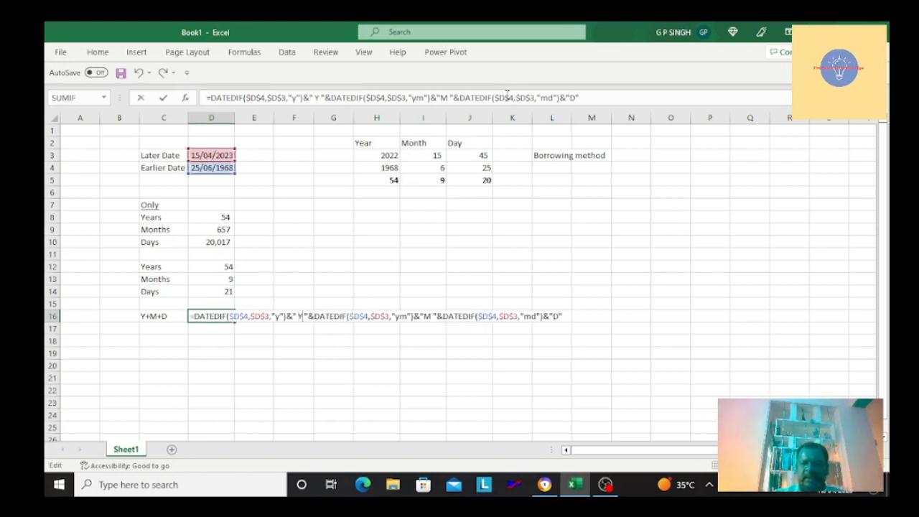
Step: Add a space before the M and before the D in the D16 formula's text labels, and enter the formula
key(ctrl+Right)
key(ctrl+Right)
key(ctrl+Right)
key(ctrl+Right)
key(ctrl+Right)
key(Left)
key(Left)
key(Left)
key(Left)
key(ctrl+Right)
key(ctrl+Right)
key(ctrl+Right)
key(ctrl+Right)
key(ctrl+Right)
key(ctrl+Right)
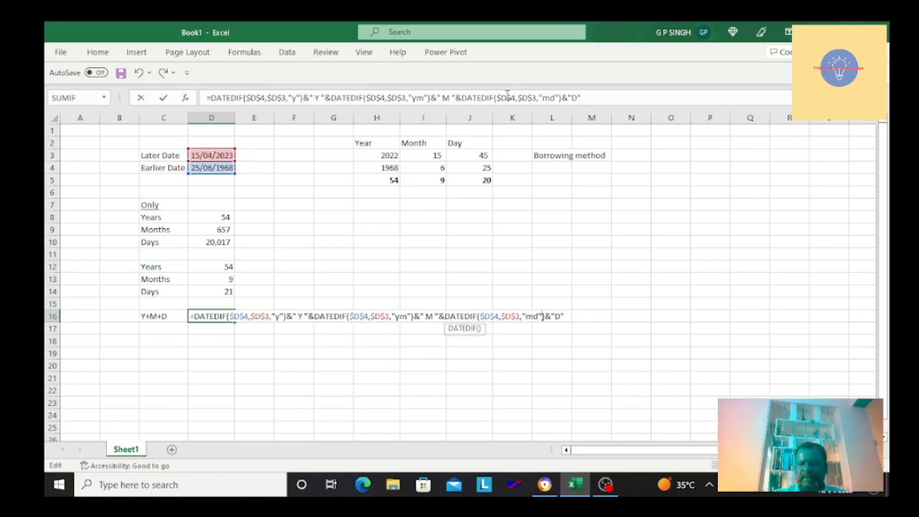
key(shift+Return)
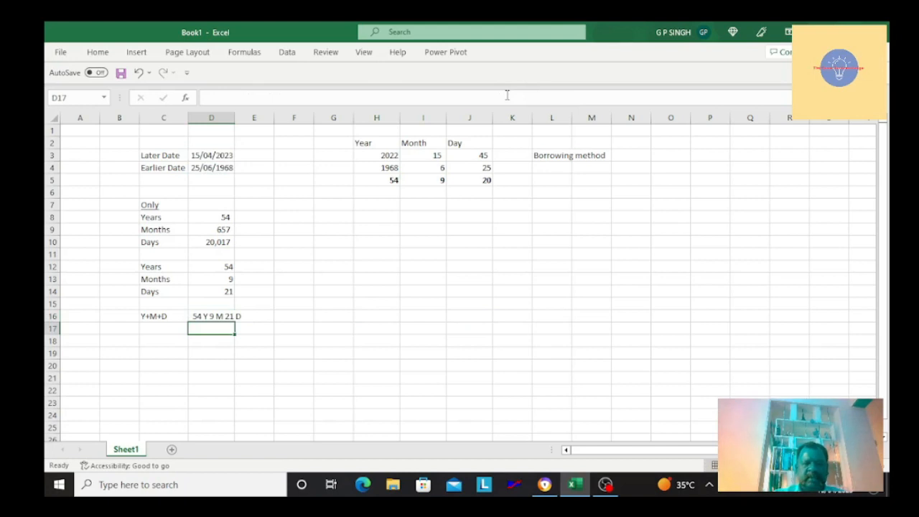
Step: Insert a comma directly after the Y in the year label of the D16 formula
key(Up)
key(F2)
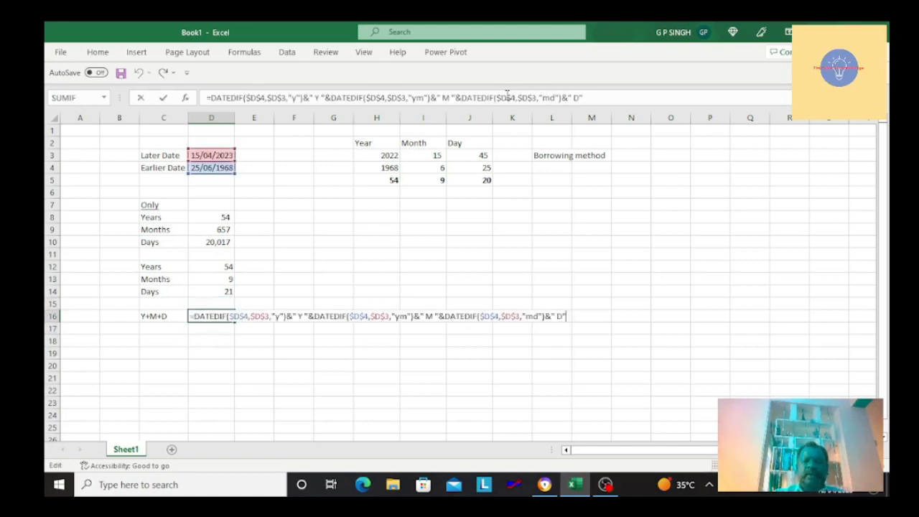
key(ctrl+Left)
key(ctrl+Left)
key(ctrl+Left)
key(ctrl+Left)
key(ctrl+Left)
key(ctrl+Left)
key(ctrl+Left)
key(ctrl+Left)
key(ctrl+Left)
key(ctrl+Left)
key(ctrl+Left)
key(ctrl+Left)
text(,)
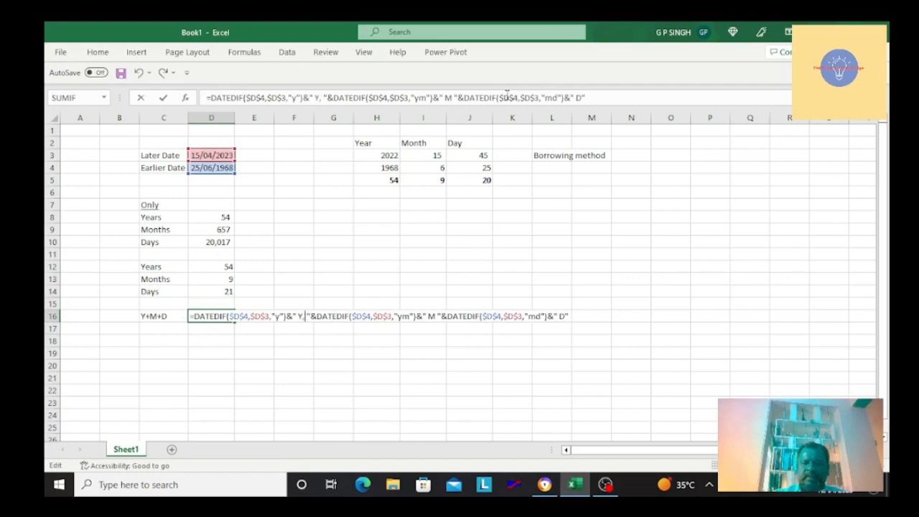
Step: Insert a comma directly after the M in the month label of the D16 formula and enter the formula
key(ctrl+Right)
key(ctrl+Right)
key(ctrl+Right)
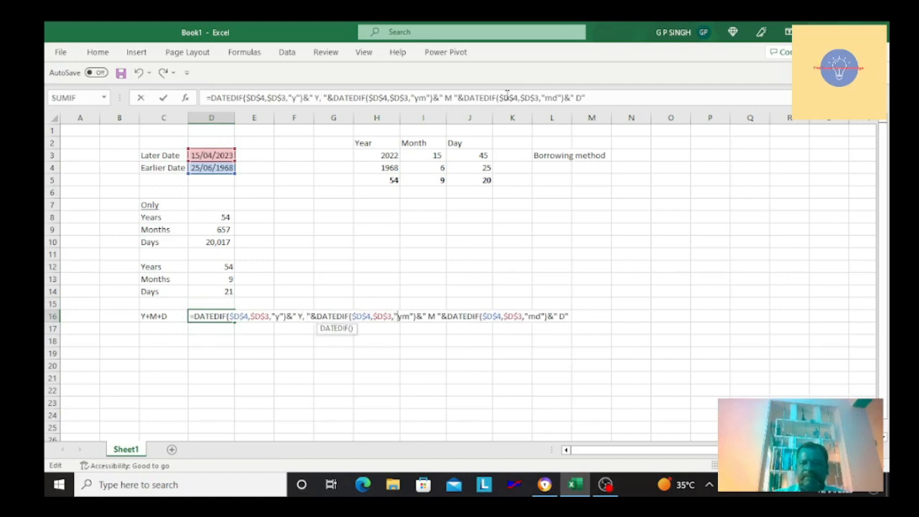
key(Right)
key(Right)
key(Right)
key(Right)
key(Right)
key(Right)
key(Right)
key(Right)
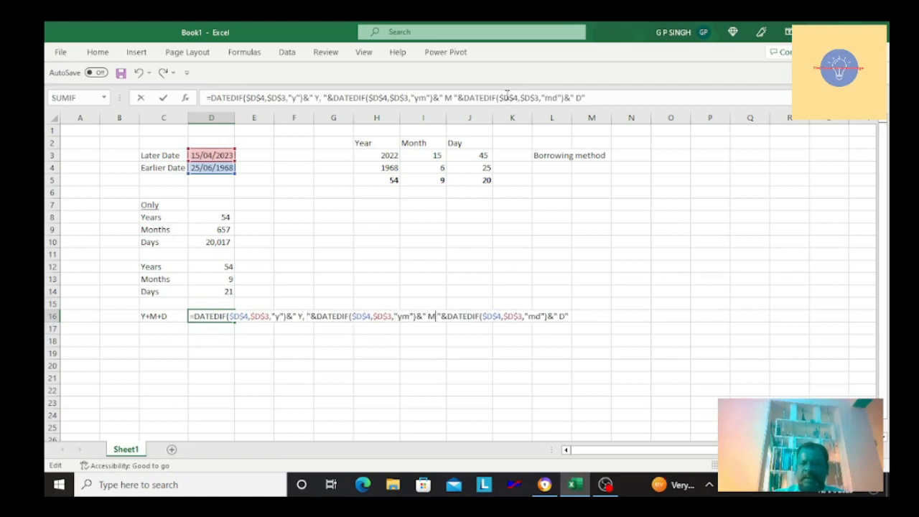
text(,)
key(Return)
key(Down)
key(Down)
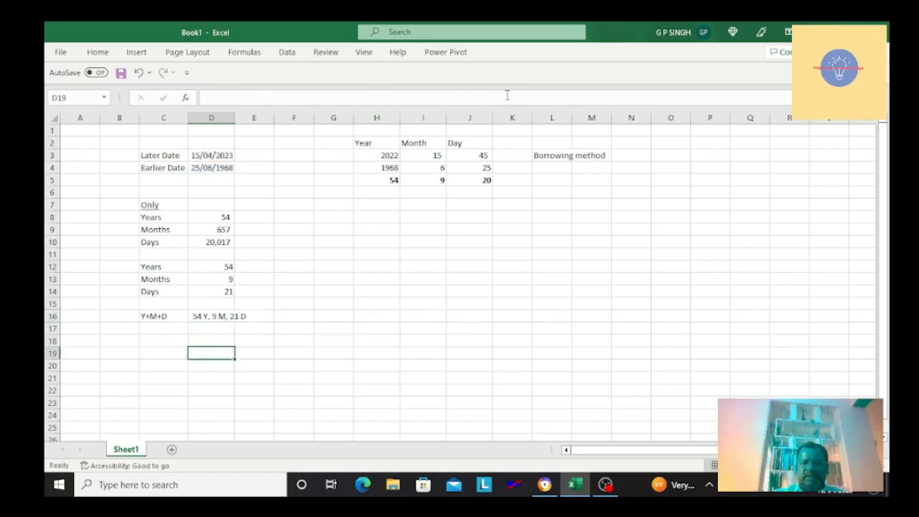
Step: Examine the comma-separated age in D16 and its formula, along with how the text fits the column
key(Up)
key(Up)
key(Up)
key(Left)
key(Left)
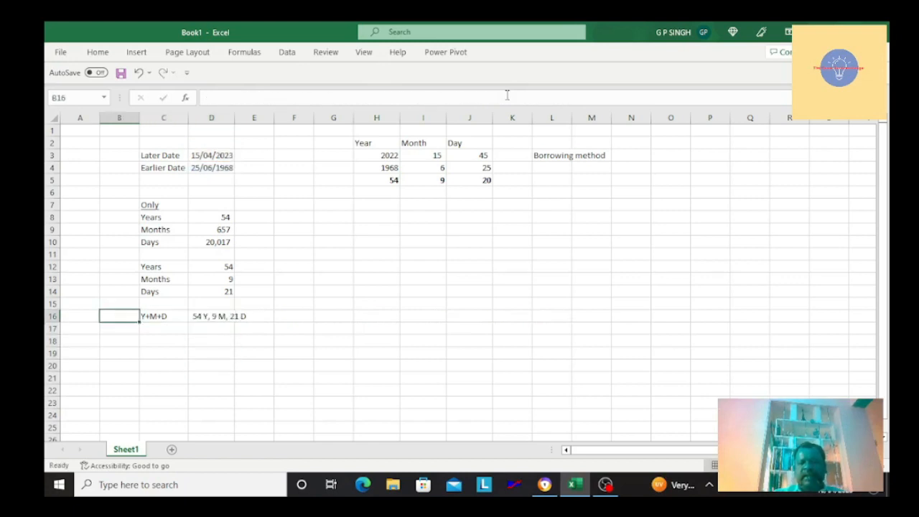
key(Right)
key(Right)
key(Right)
key(Right)
key(Right)
key(Left)
key(Left)
key(Left)
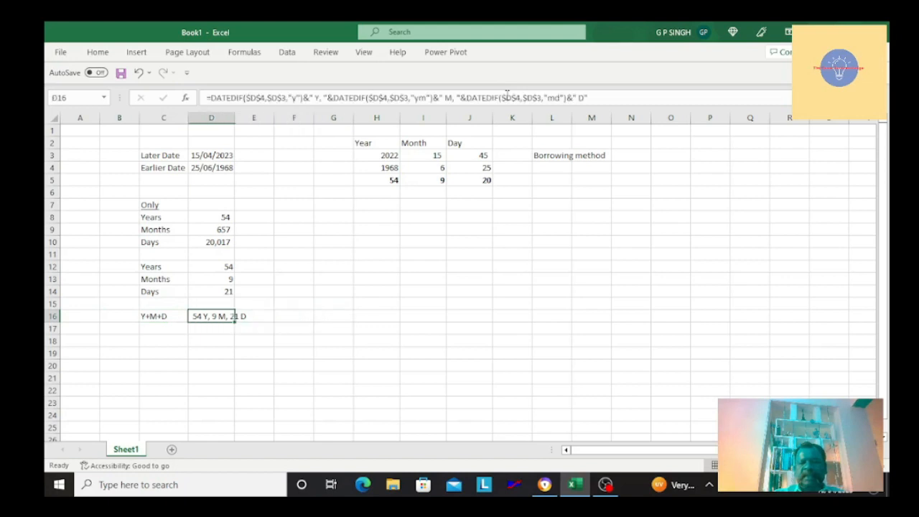
key(Left)
key(Left)
key(Right)
key(Right)
key(Right)
key(Right)
key(Right)
key(Left)
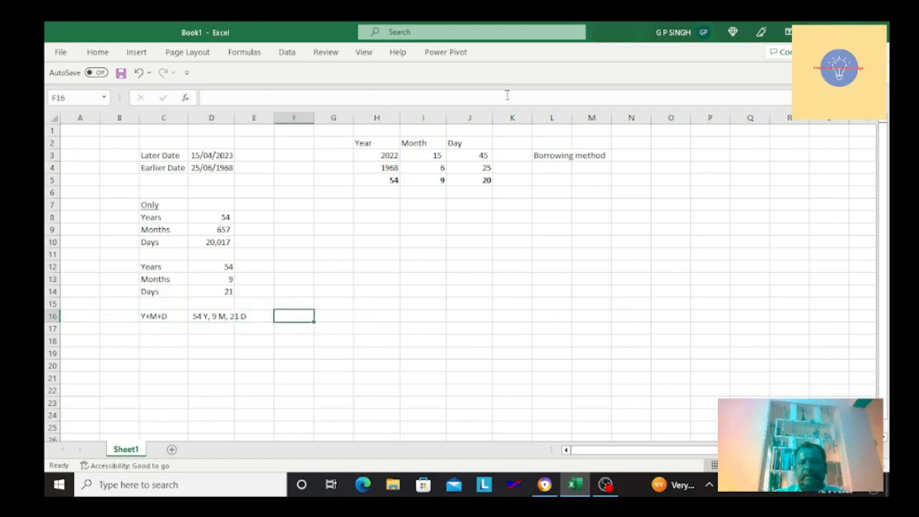
key(Left)
key(Left)
key(Left)
key(Left)
key(Right)
key(Right)
key(Right)
key(Right)
key(Left)
key(Left)
key(Left)
key(Left)
key(Right)
key(Right)
key(Right)
key(Right)
key(Left)
key(Left)
key(Left)
key(Left)
key(Right)
key(Right)
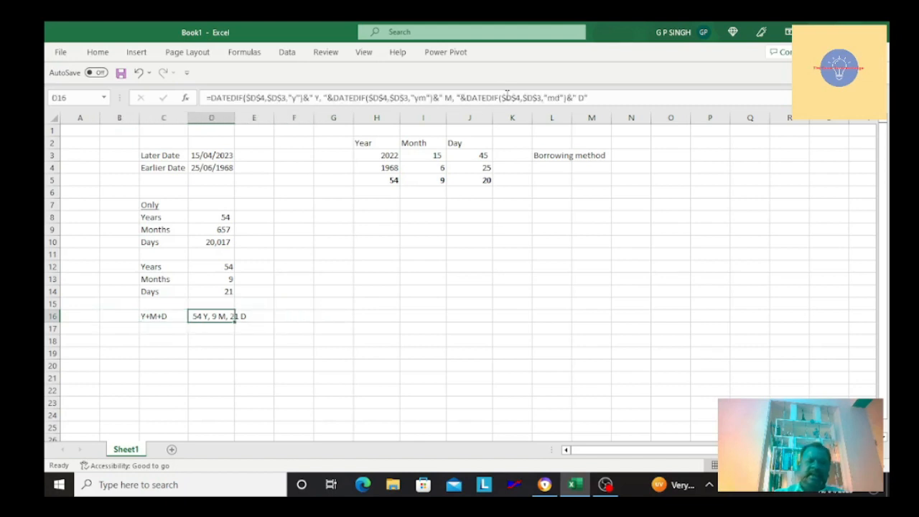
key(Left)
key(Left)
key(Right)
key(Right)
key(Right)
key(Right)
key(Right)
key(Left)
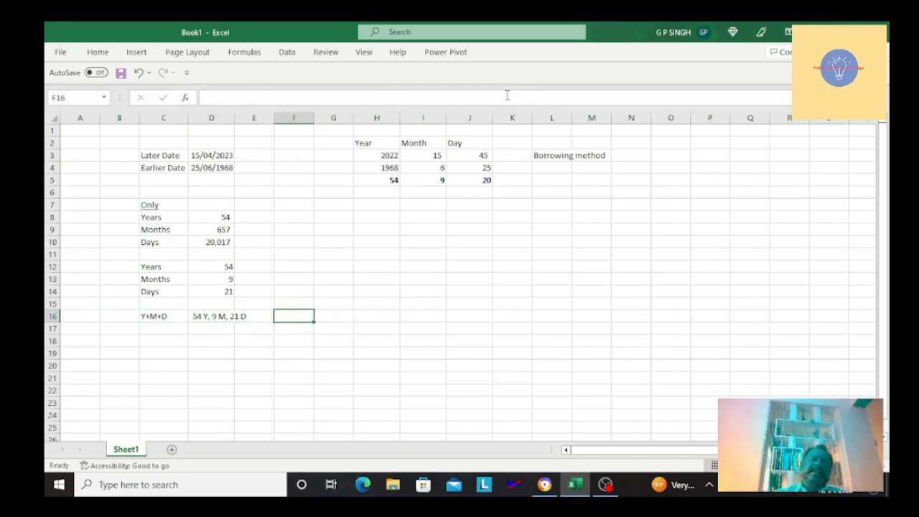
key(Left)
key(Left)
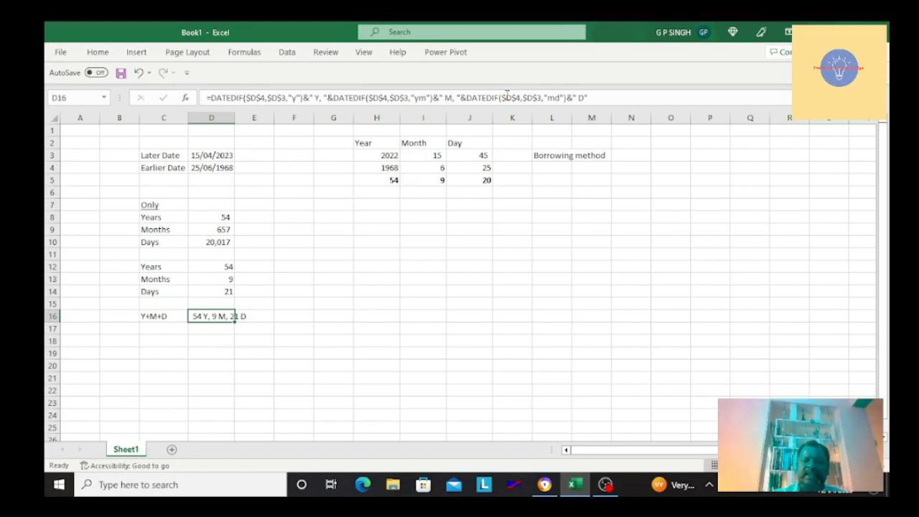
Step: Start a new table below the combined age by entering the heading S.No. in B18
key(Down)
key(Down)
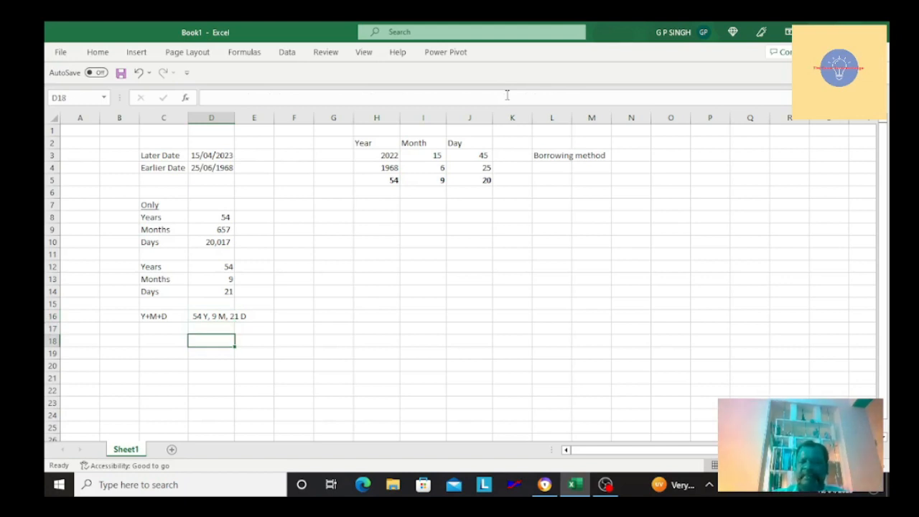
key(Left)
key(Left)
key(Left)
key(Right)
key(Right)
key(Right)
key(Left)
key(Left)
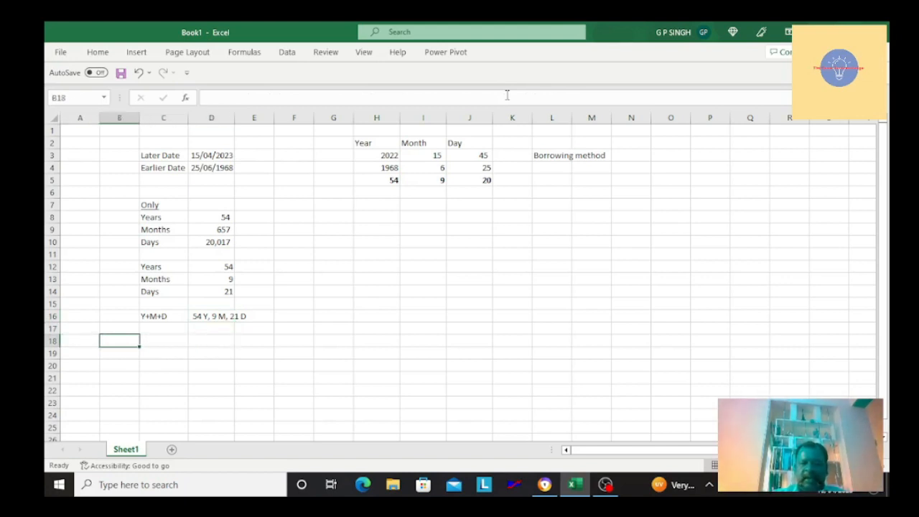
key(Left)
key(Right)
key(Right)
key(Left)
key(Down)
key(Down)
key(Down)
scroll(507, 95, down, 5)
key(Up)
key(Up)
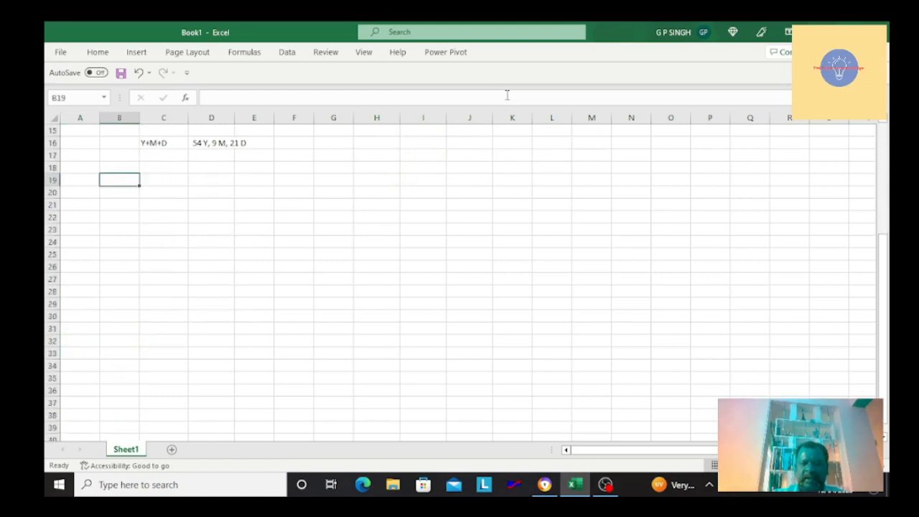
key(Up)
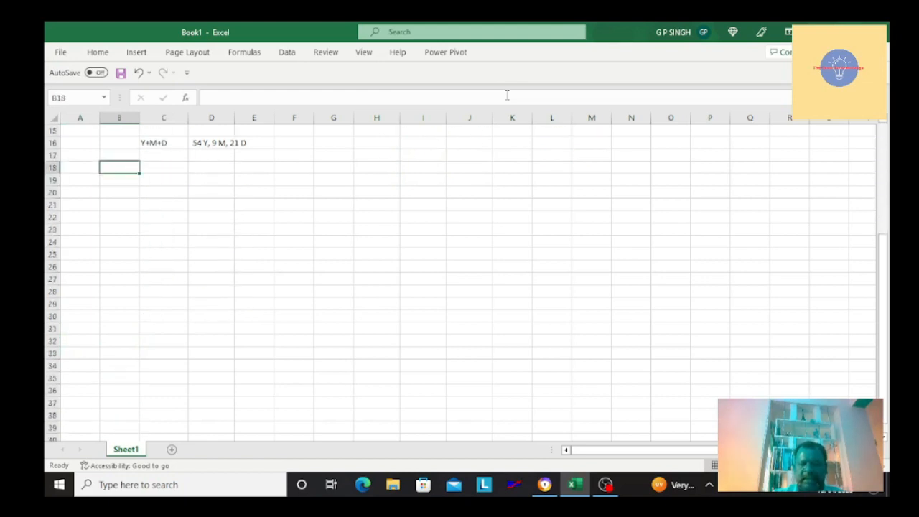
text(S.No.)
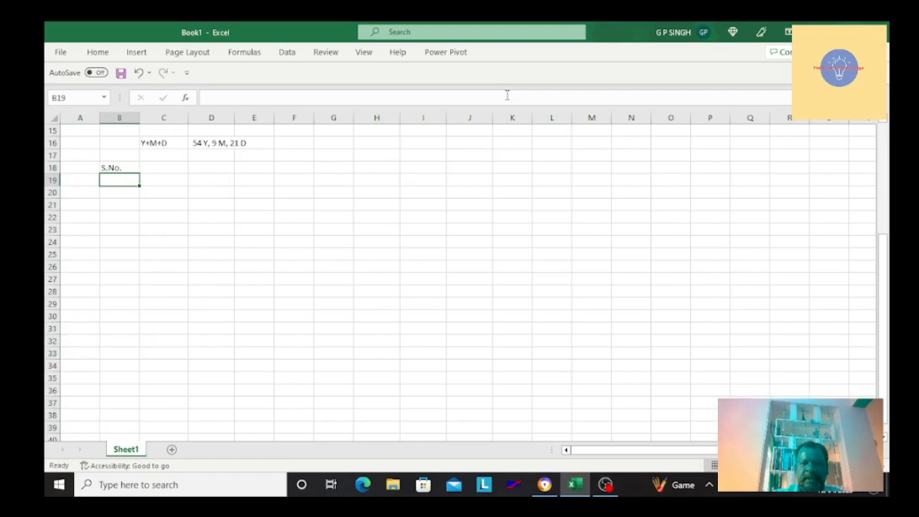
Step: Enter Name as the column heading in C18, next to the S.No. heading
key(Tab)
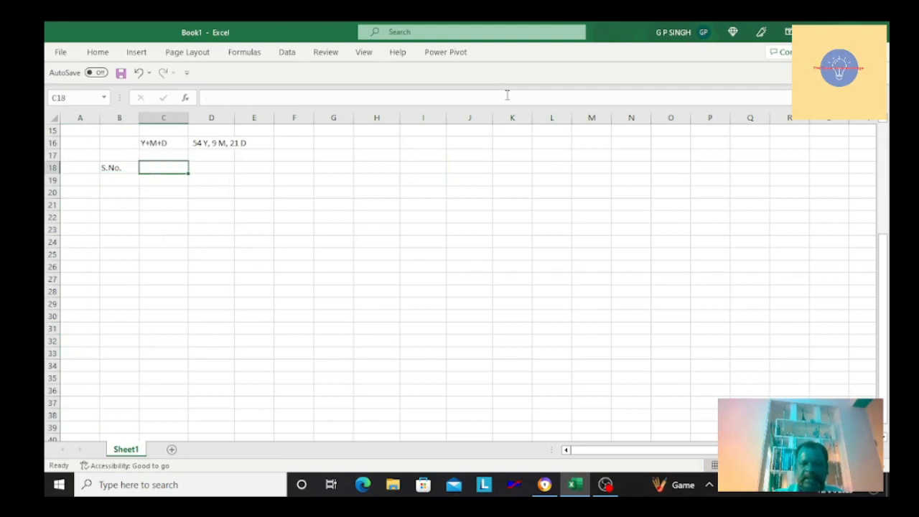
text(Students)
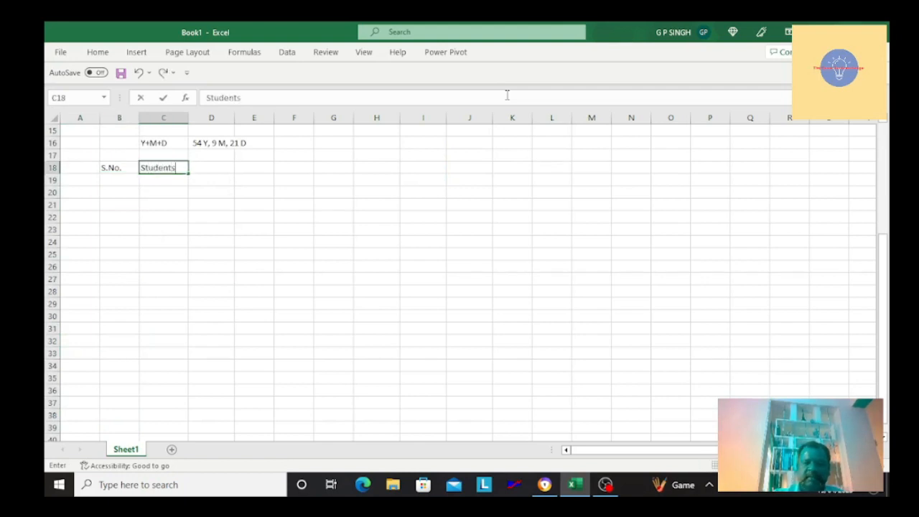
key(ctrl+Return)
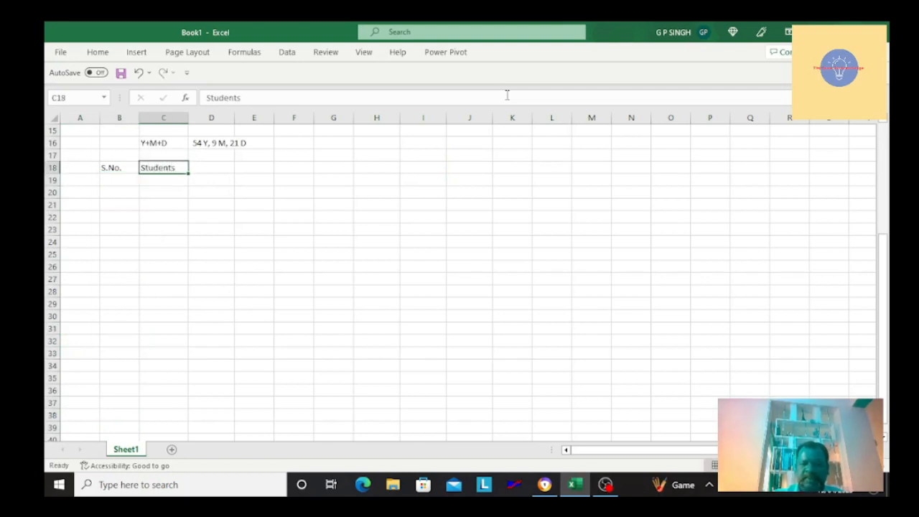
text(Name)
key(Return)
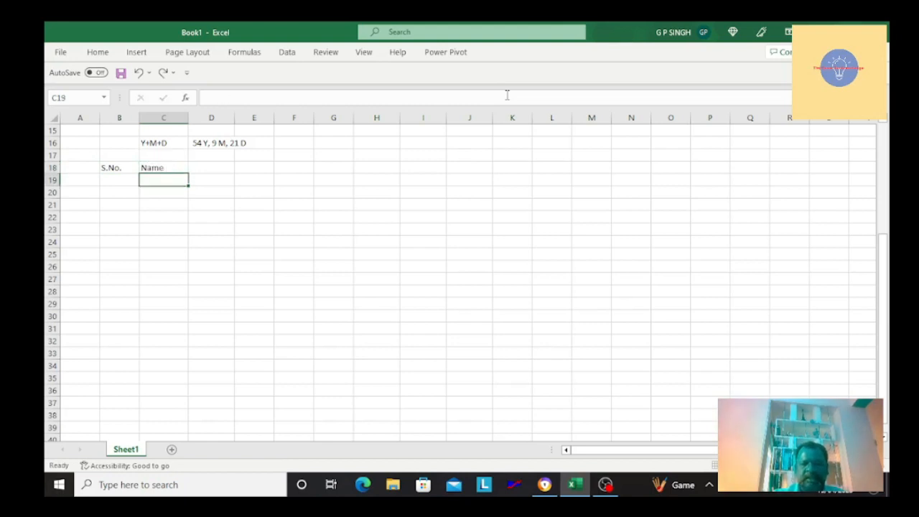
Step: Insert two blank rows above the S.No. and Name headings, moving them down to row 20
key(Up)
key(Left)
key(Left)
key(Right)
key(Right)
key(Right)
key(Right)
key(Right)
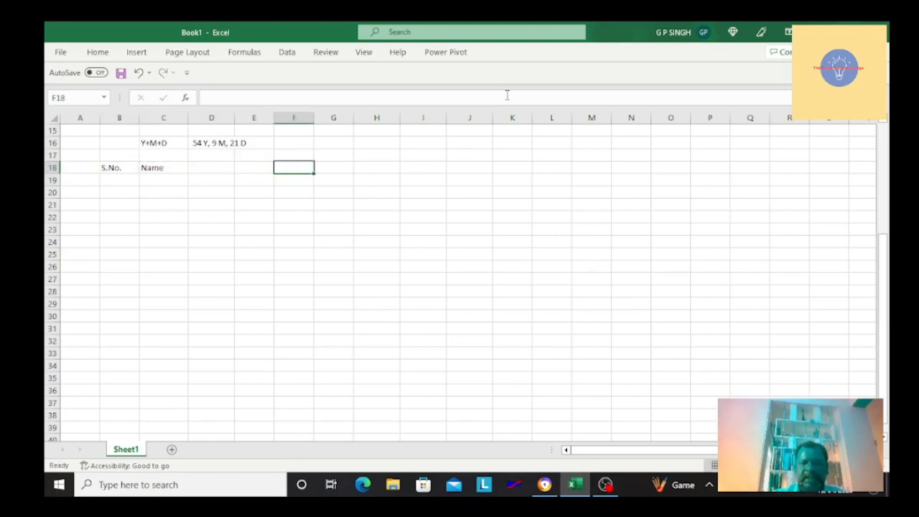
key(Left)
key(Left)
key(Up)
key(ctrl+shift+plus)
key(Down)
key(Down)
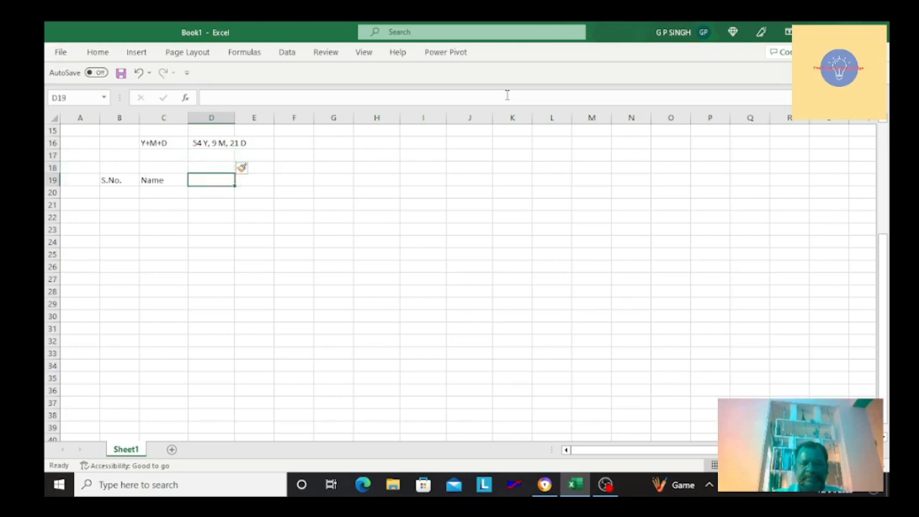
key(Up)
key(Up)
key(Down)
key(ctrl+shift+plus)
key(Down)
key(Down)
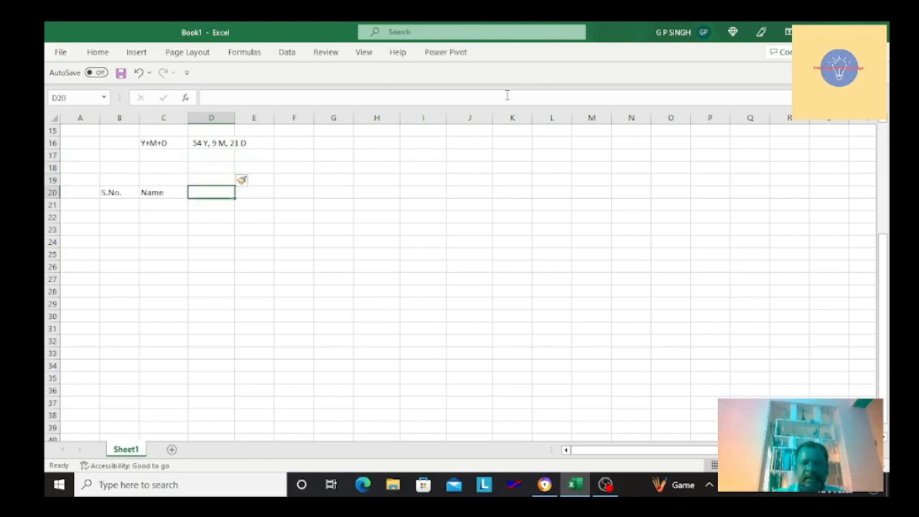
Step: Enter the heading Date of Birth in D20 and widen column D so the text fits
key(Down)
key(Down)
key(Up)
key(Up)
key(Up)
key(Up)
key(Up)
key(Down)
key(Down)
key(Down)
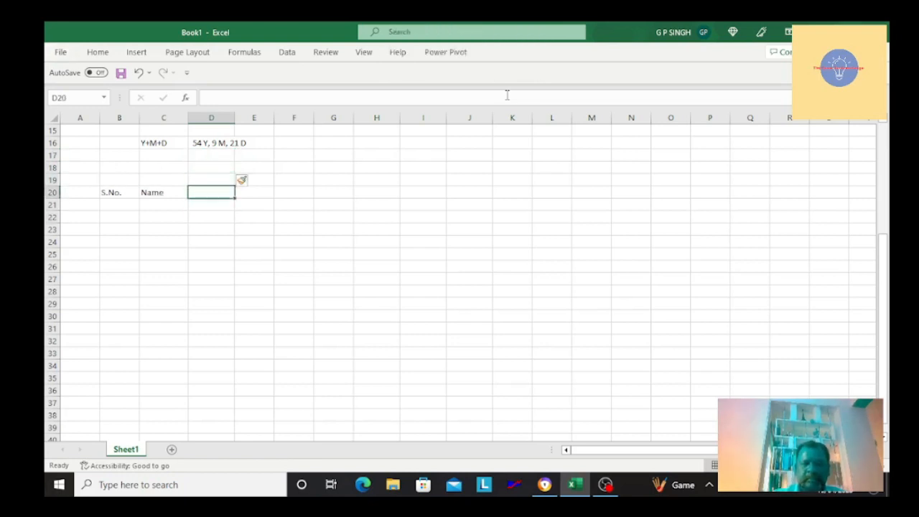
key(Up)
key(Up)
key(Down)
key(Down)
text(Da)
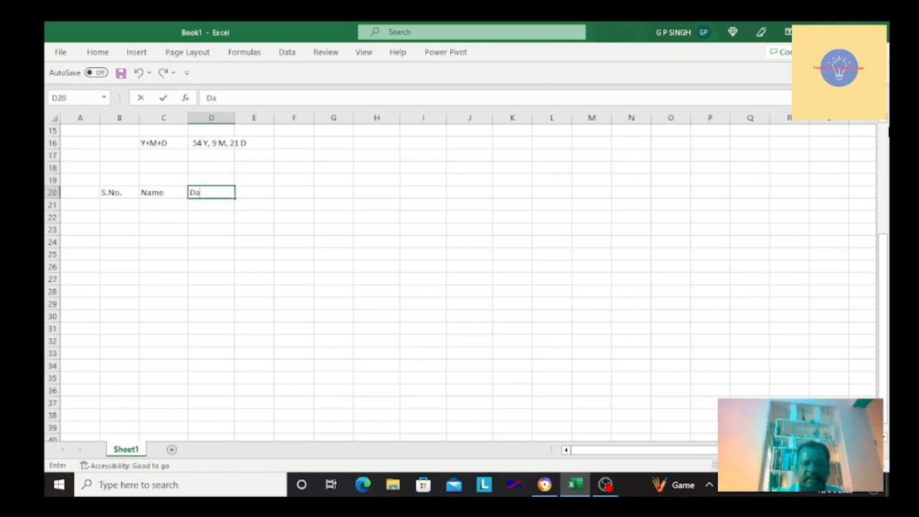
text(te of Birth)
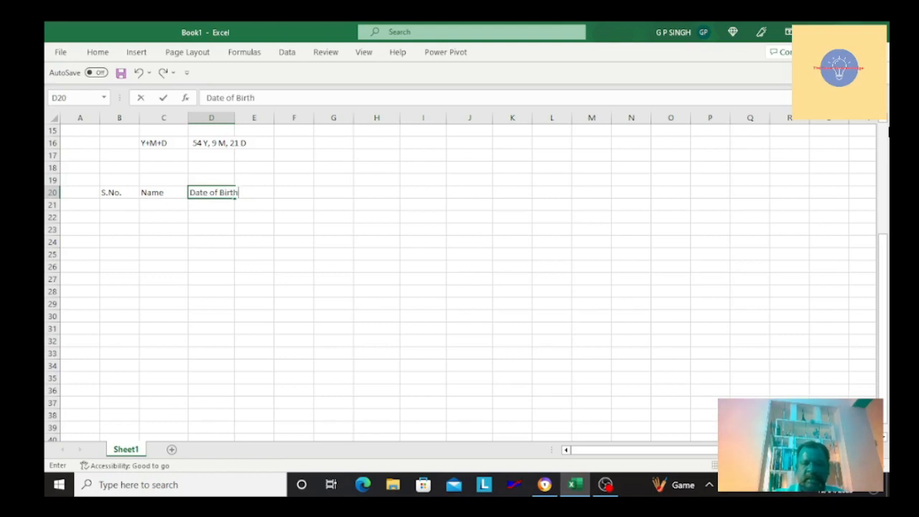
key(Return)
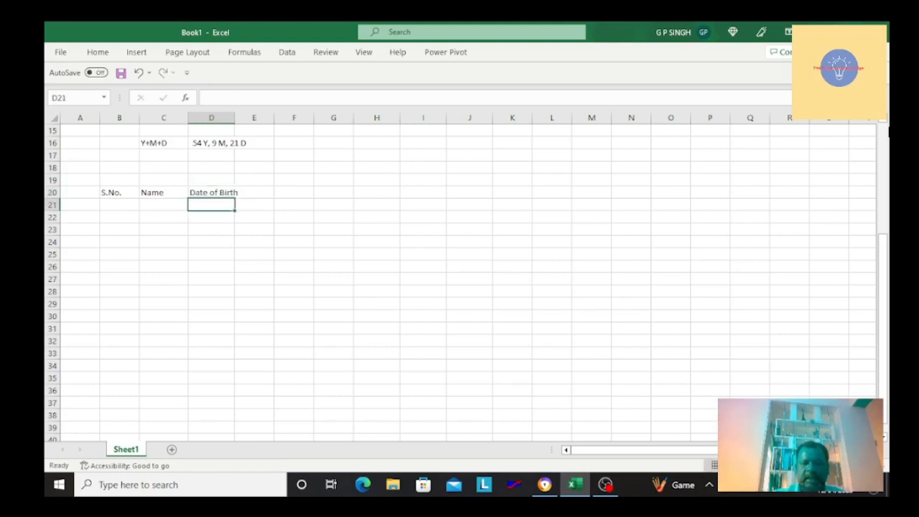
key(Up)
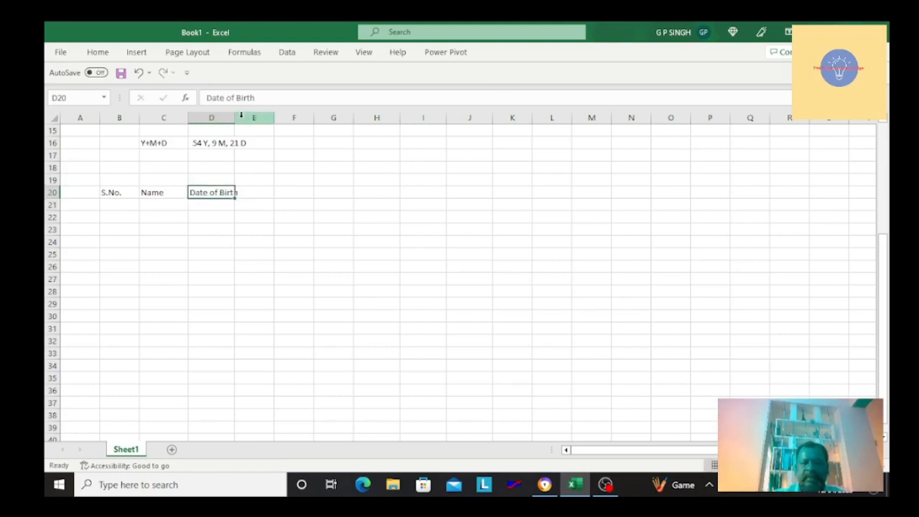
drag(237, 118, 250, 119)
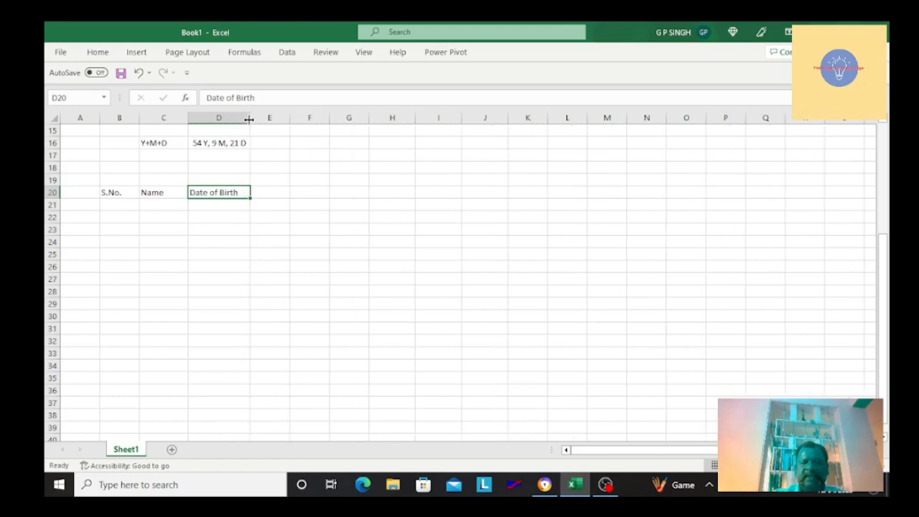
Step: Enter the label Later Date in C18, two rows above the Name heading
key(Up)
key(Up)
key(Up)
key(Down)
key(Down)
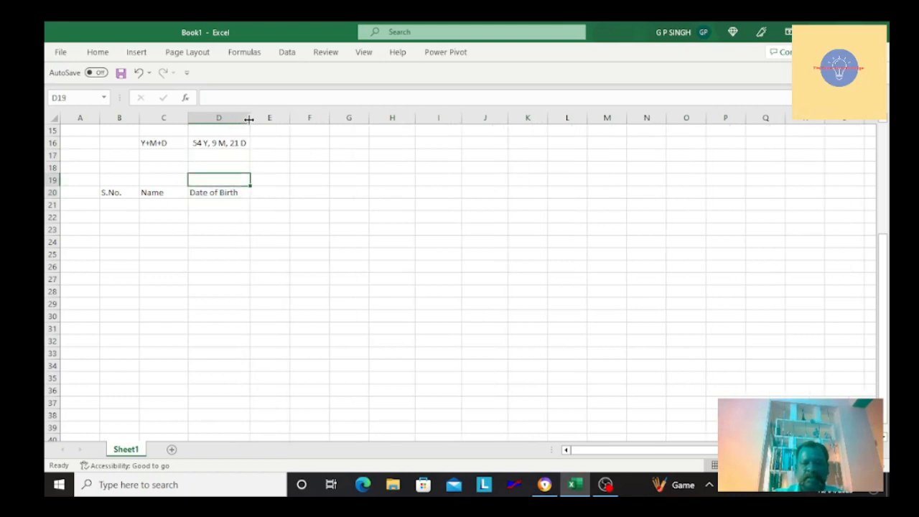
key(Up)
key(Up)
key(Down)
key(Left)
key(Left)
key(Left)
key(Right)
key(Right)
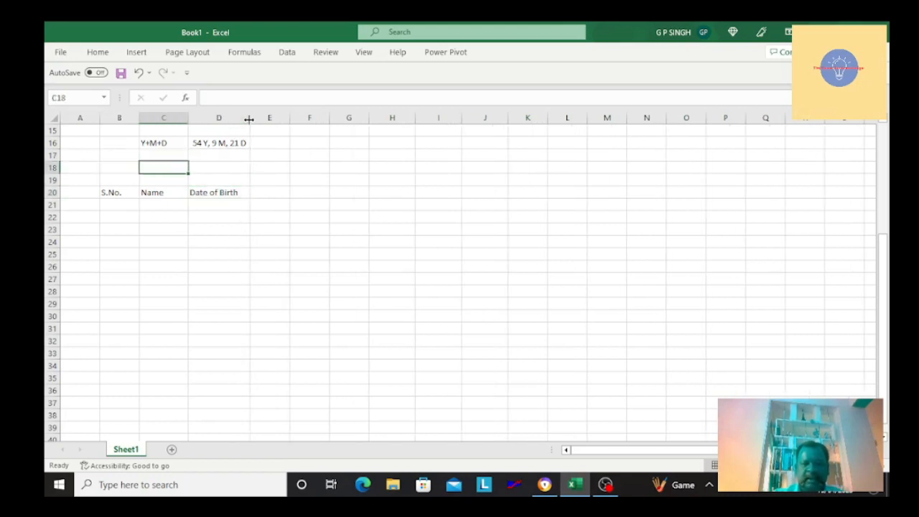
text(Late)
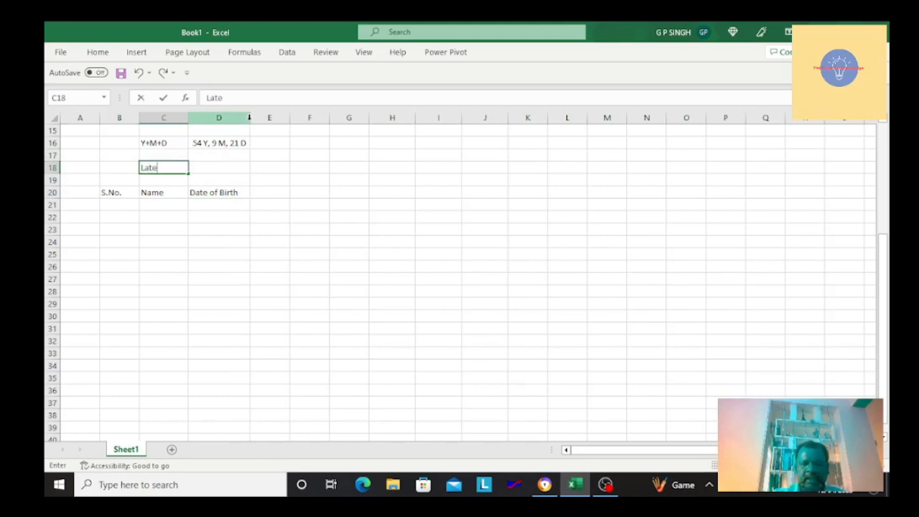
text(r Date)
key(Return)
key(Up)
Step: Fill cell D18, beside the Later Date label, with yellow
key(Right)
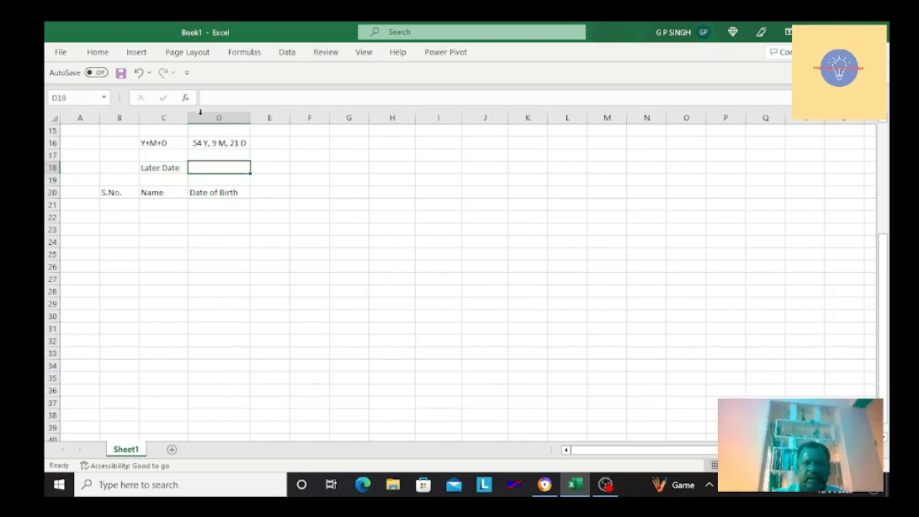
click(101, 53)
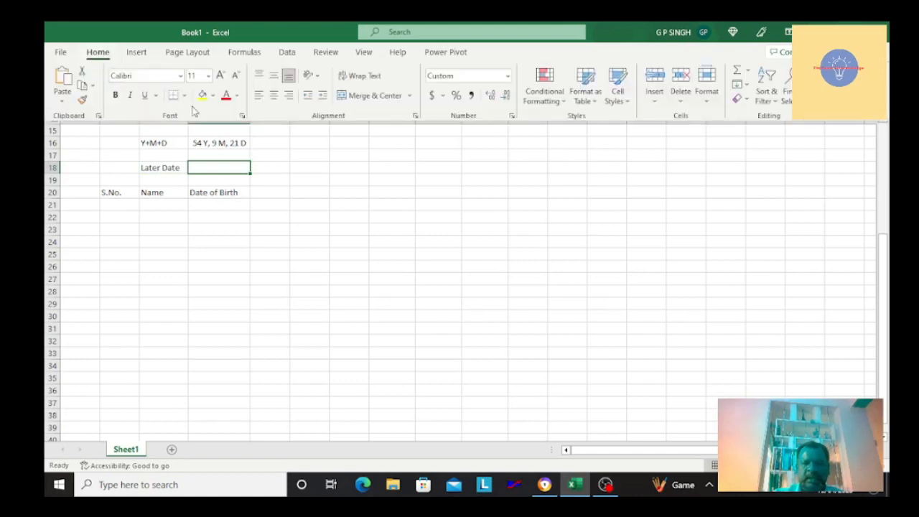
click(201, 96)
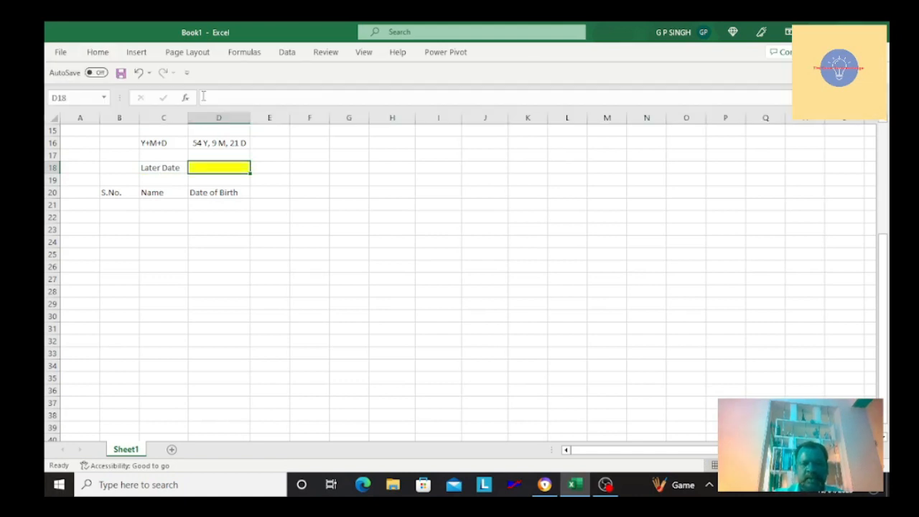
Step: Enter 1 as the first serial number in B21, under the S.No. heading
key(Down)
key(Down)
key(Down)
key(Up)
key(Up)
key(Up)
key(Up)
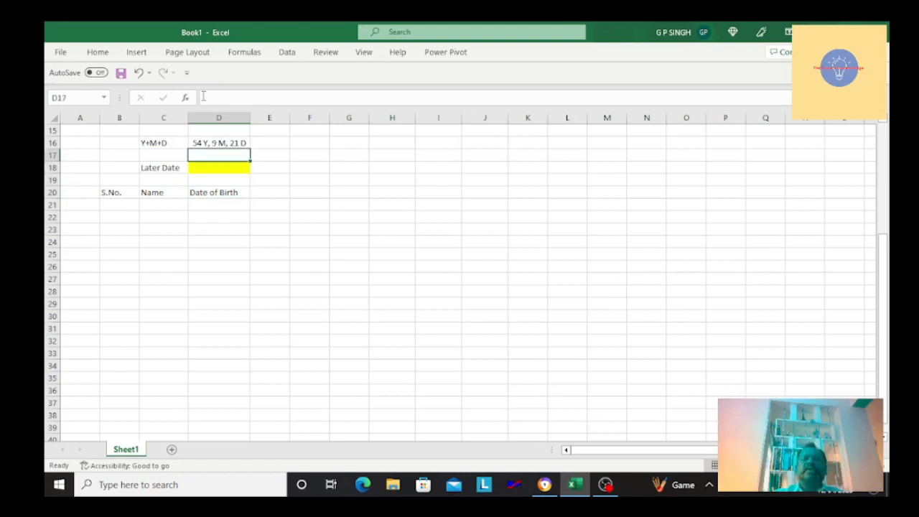
key(Down)
key(Down)
key(Down)
key(Down)
key(Up)
key(Down)
key(Left)
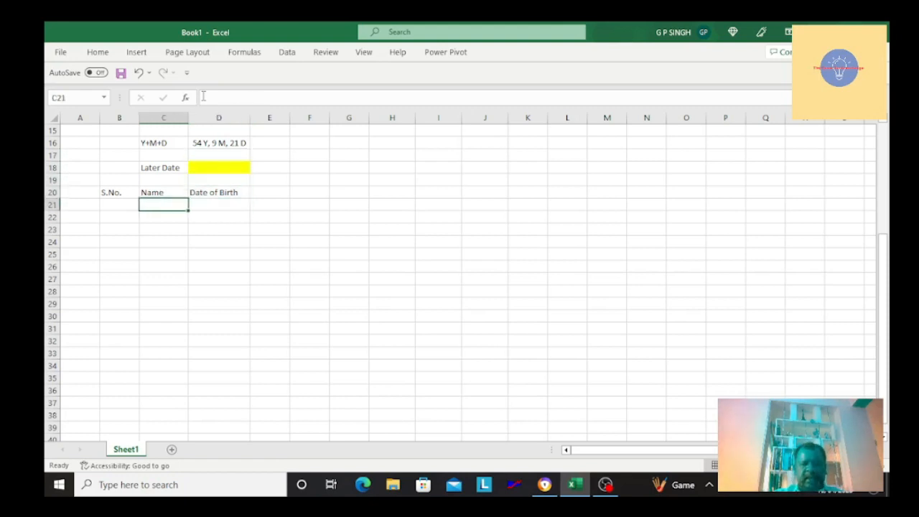
key(Left)
text(1)
key(Return)
key(Up)
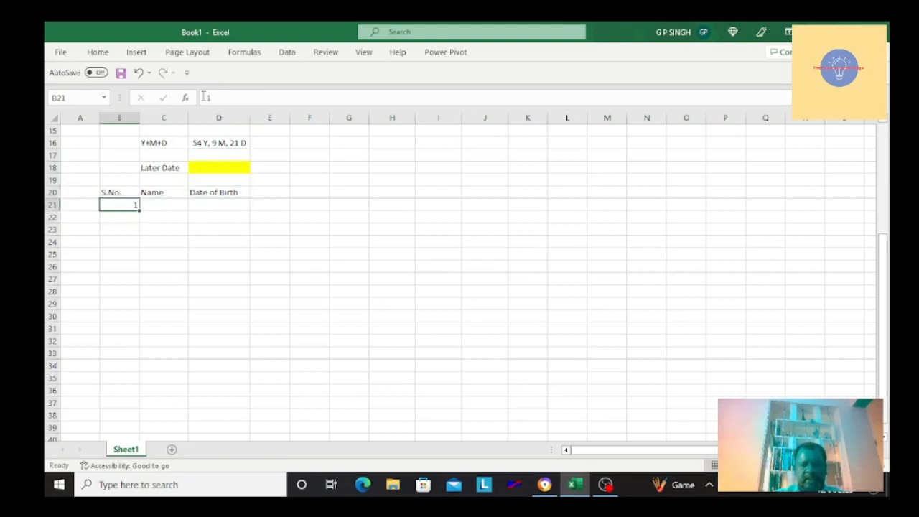
key(Down)
key(Up)
key(Up)
key(Down)
key(Down)
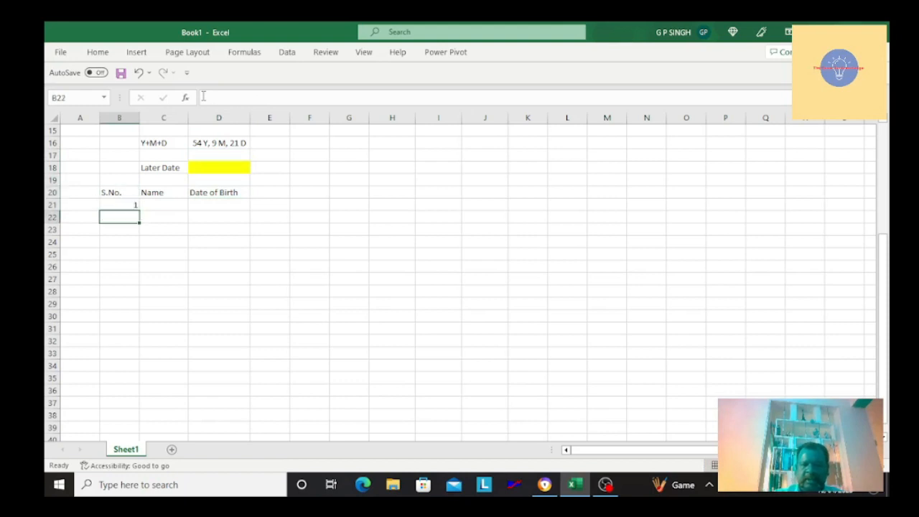
text(+)
key(Up)
key(Return)
key(Up)
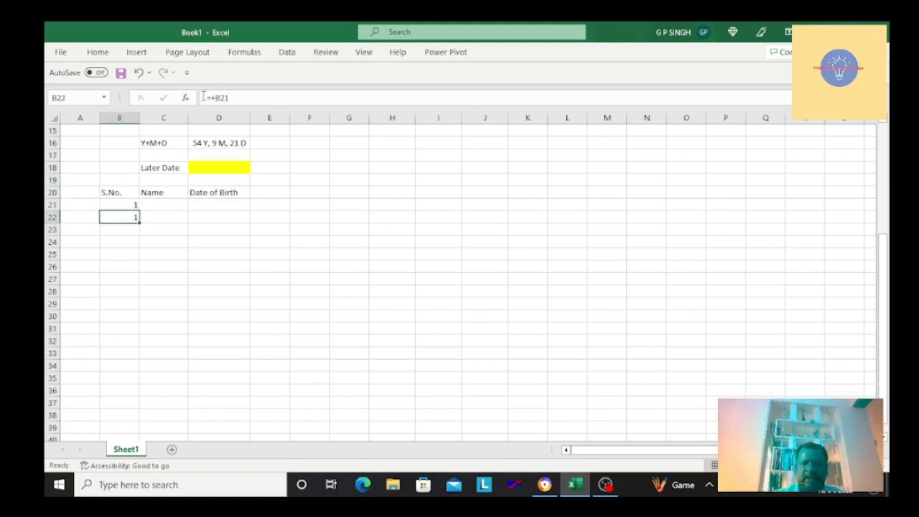
Step: Enter the formula +B21+1 in B22 to calculate the second serial number
text(+)
key(Up)
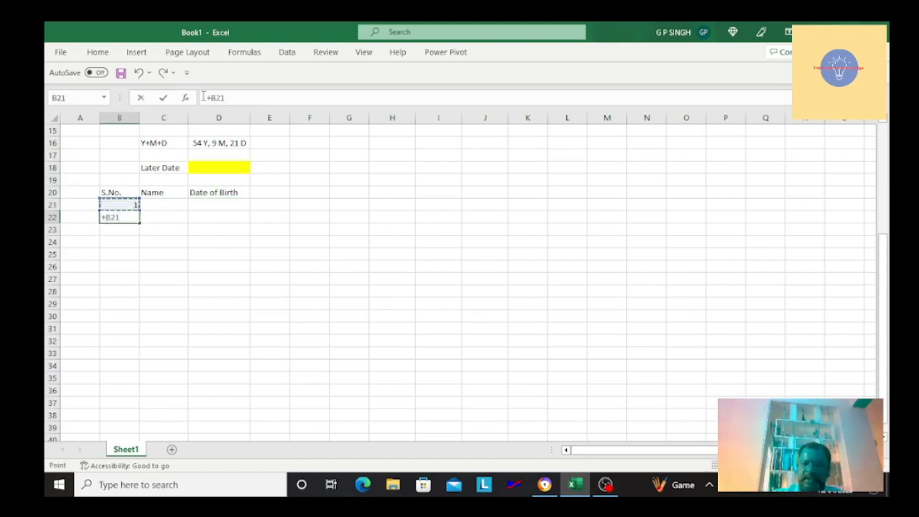
text(+1)
key(Return)
Step: Copy the serial-number formula from B22 down column B, starting at B23 and extending over four screens of rows
key(Up)
key(ctrl+c)
key(Down)
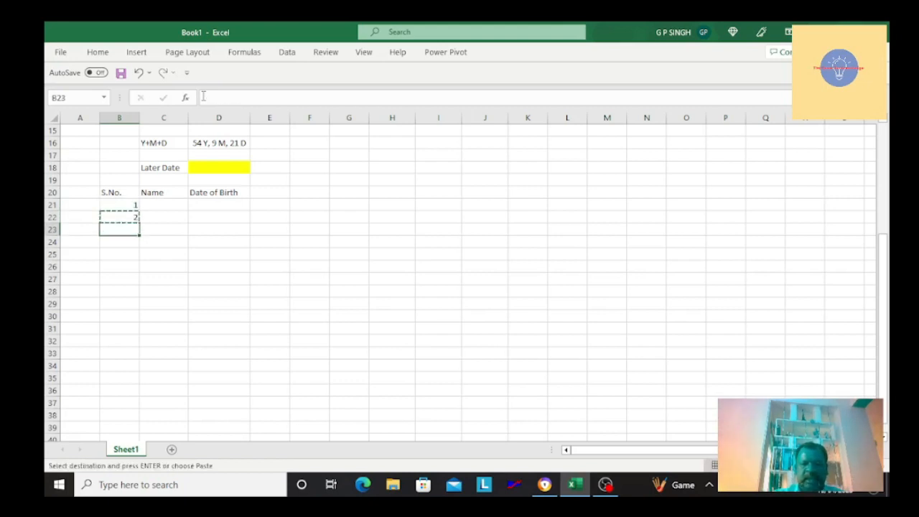
key(shift+Page_Down)
key(shift+Page_Down)
key(shift+Page_Down)
key(shift+Page_Down)
key(Return)
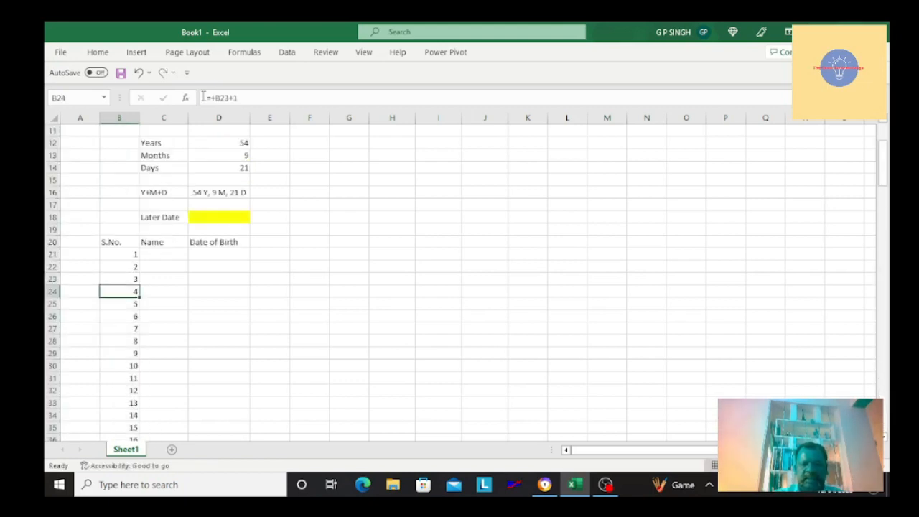
Step: Delete the serial numbers above 100 at the end of column B, clearing B121:B173
key(ctrl+Down)
key(Down)
key(Up)
key(shift+Up)
key(shift+Up)
key(shift+Up)
key(shift+Up)
key(shift+Up)
key(shift+Up)
key(shift+Up)
key(shift+Up)
key(shift+Up)
key(shift+Up)
key(shift+Up)
key(shift+Up)
key(shift+Up)
key(shift+Up)
key(shift+Up)
key(shift+Up)
key(shift+Up)
key(shift+Up)
key(shift+Up)
key(shift+Up)
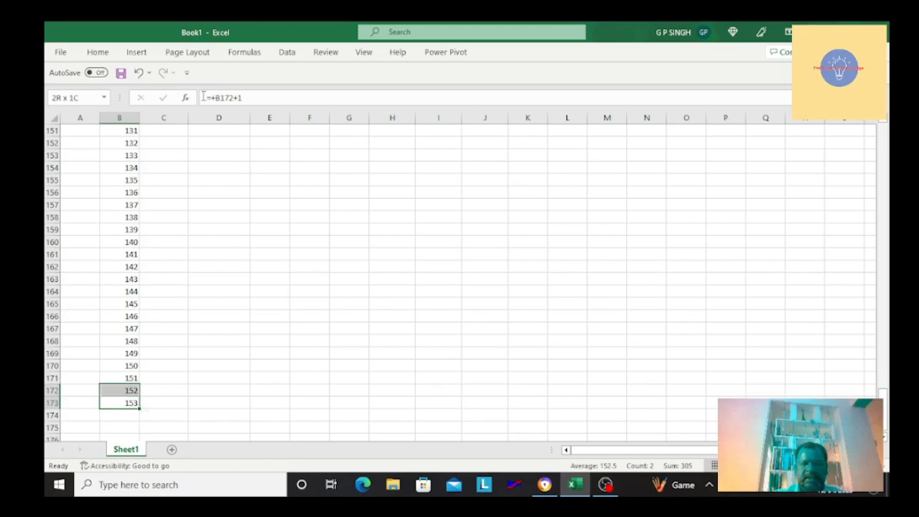
key(shift+Up)
key(shift+Up)
key(shift+Up)
key(shift+Up)
key(shift+Up)
key(shift+Up)
key(shift+Up)
key(shift+Up)
key(shift+Up)
key(shift+Up)
key(shift+Up)
key(shift+Up)
key(shift+Up)
key(shift+Up)
key(shift+Up)
key(shift+Up)
key(shift+Up)
key(shift+Up)
key(shift+Up)
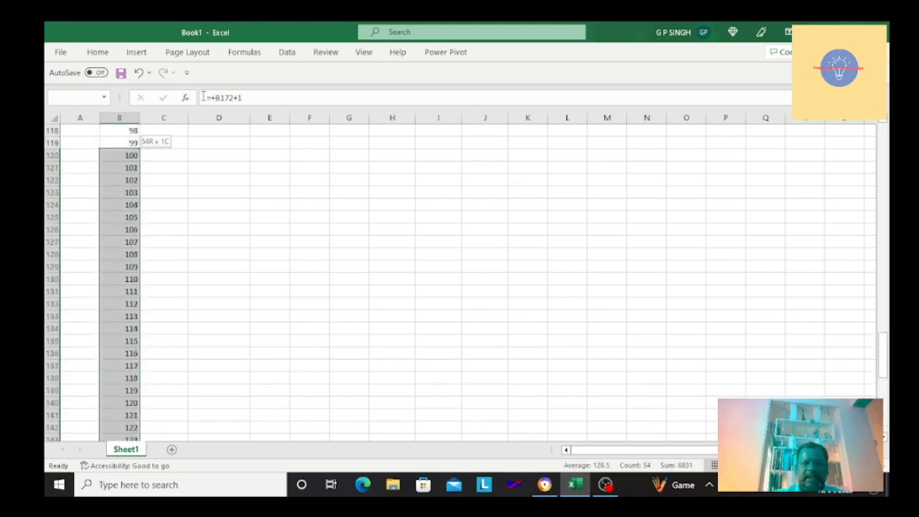
key(Delete)
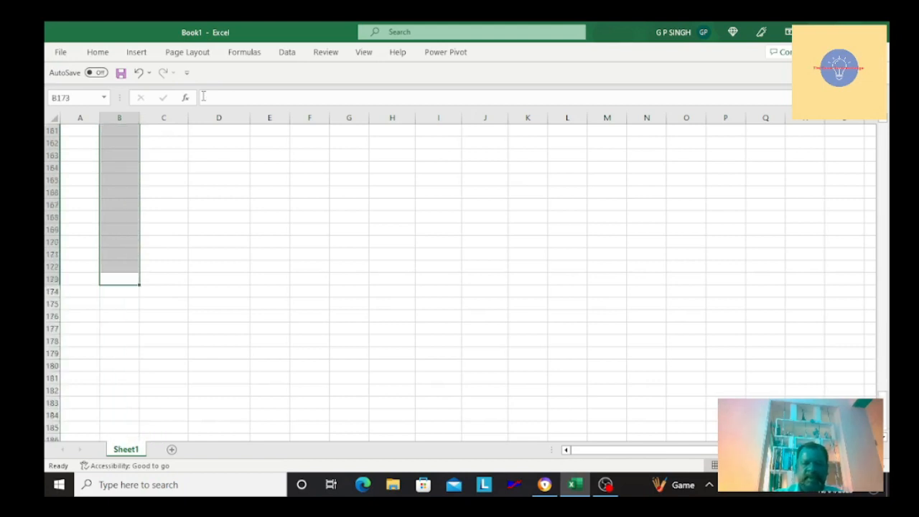
Step: Check the cells below the serial numbers in column B for leftover entries and examine where the list ends
key(Down)
key(Down)
key(ctrl+Down)
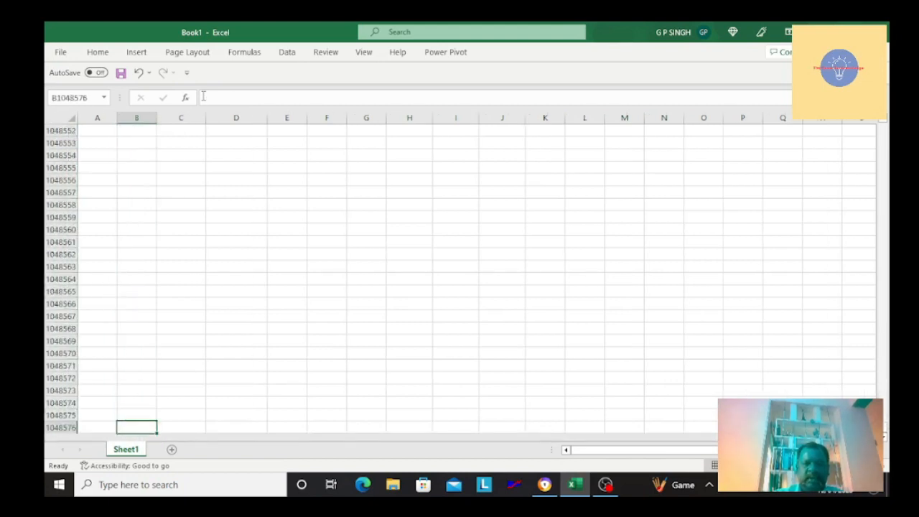
key(Up)
key(Down)
key(Up)
key(Up)
key(Up)
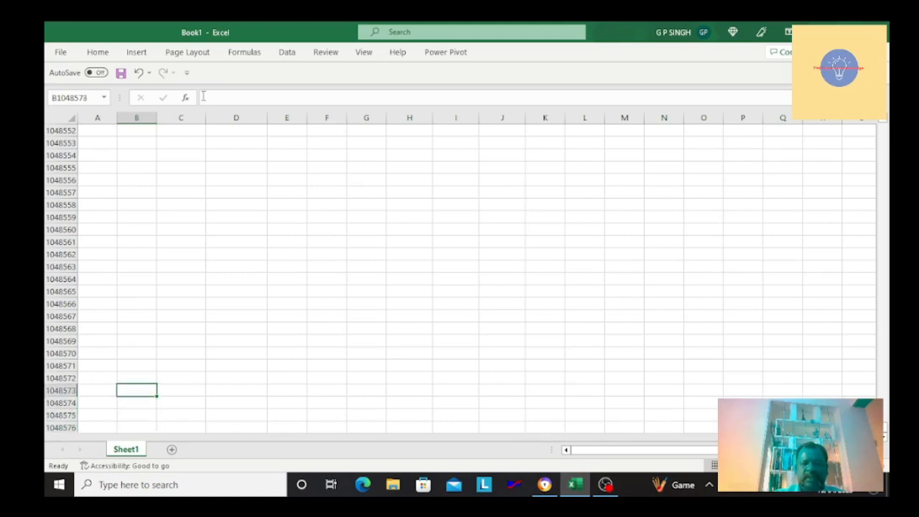
key(Down)
key(Down)
key(Down)
key(Up)
key(Up)
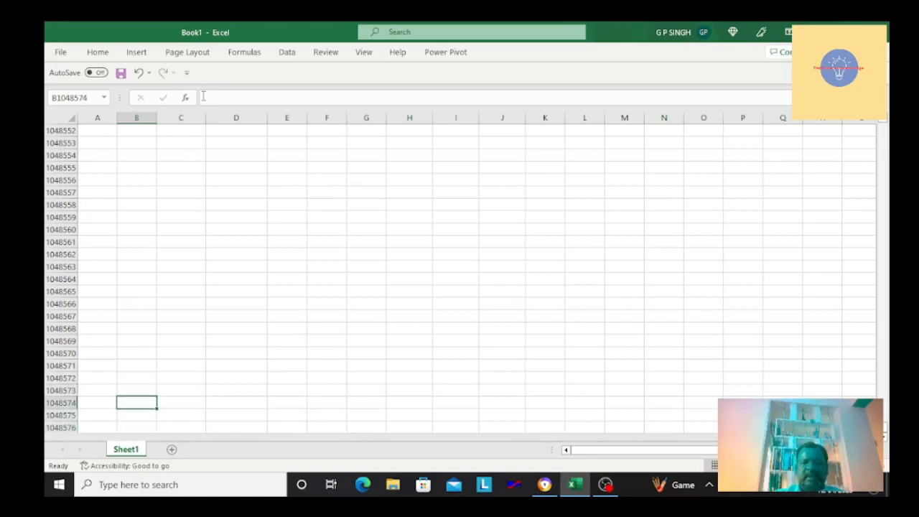
key(ctrl+Up)
key(Up)
key(Up)
key(Up)
key(Up)
key(Up)
key(Up)
key(Up)
key(Up)
key(Up)
key(Up)
key(Up)
key(Up)
key(Up)
key(Up)
key(Up)
key(Up)
key(Up)
key(Up)
key(Up)
key(Up)
key(Down)
key(Down)
key(Down)
key(Down)
key(Down)
key(Down)
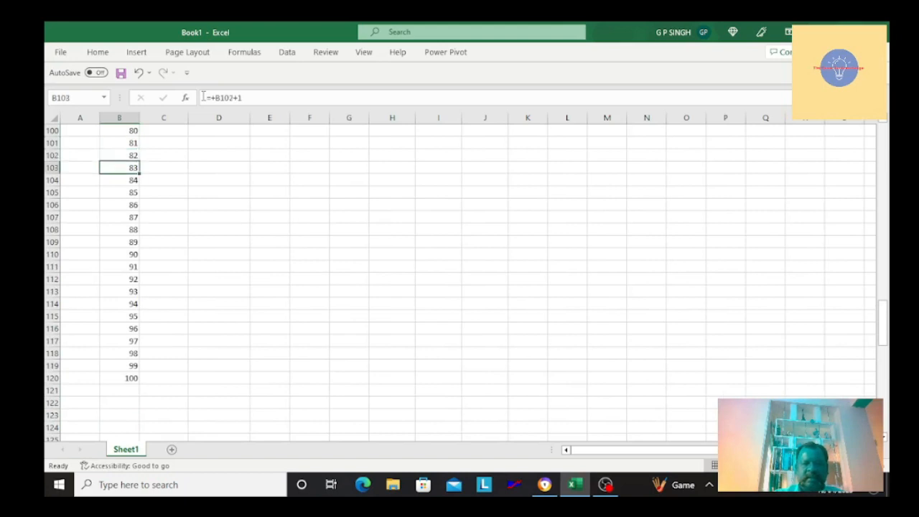
Step: Enter Name-1 in C21 as the first entry under the Name heading
key(Right)
key(ctrl+Up)
key(ctrl+Up)
key(Down)
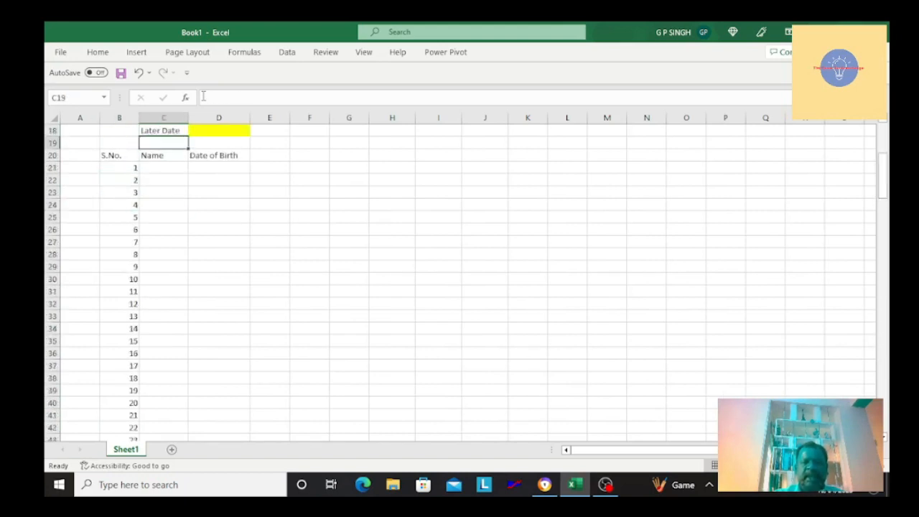
key(Down)
key(Down)
key(Down)
key(Up)
text(N)
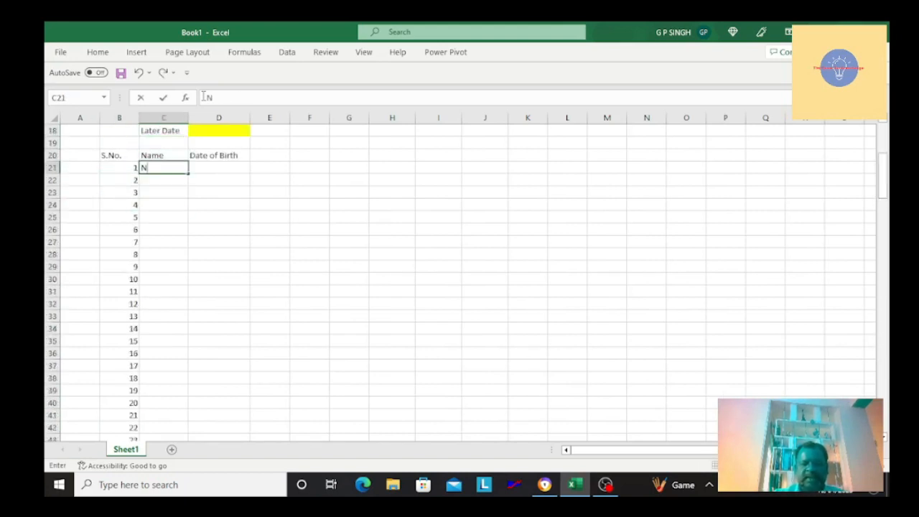
text(ame-1)
key(Return)
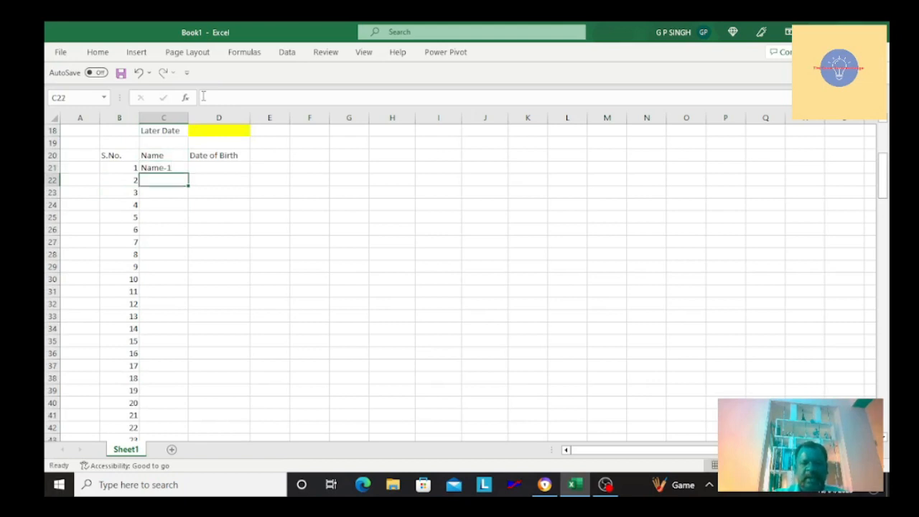
Step: Copy Name-1 into C22 and change the copied entry to Name-2
key(Up)
key(ctrl+c)
key(Down)
key(Return)
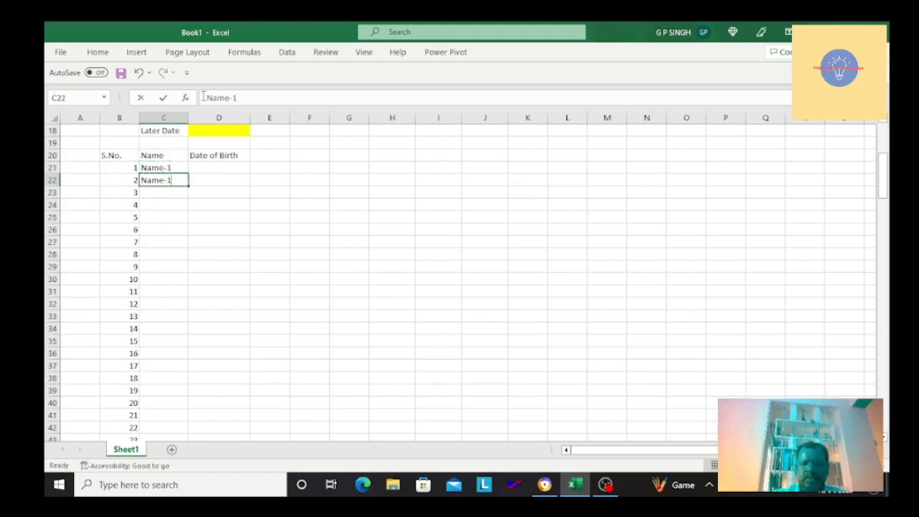
key(F2)
key(BackSpace)
text(2)
key(Return)
Step: Extend the name series from C21:C22 down column C alongside the serial numbers
key(Up)
key(Up)
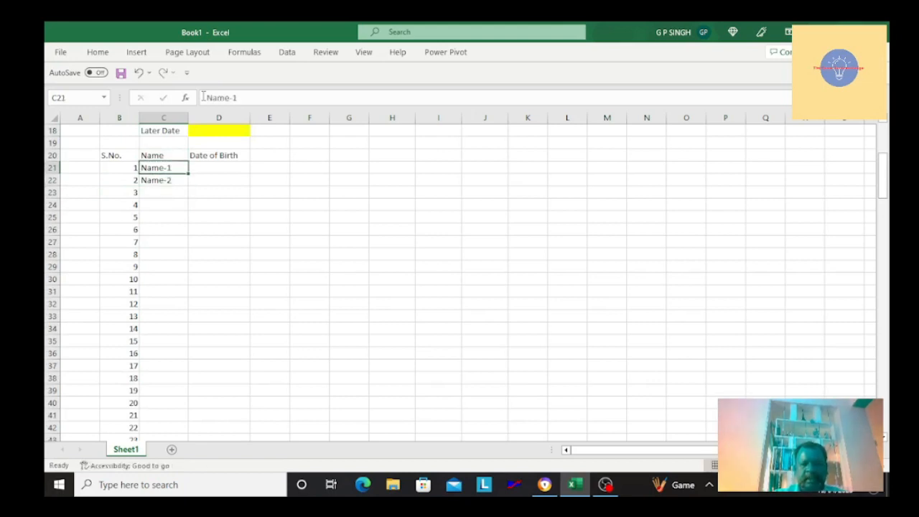
key(shift+Down)
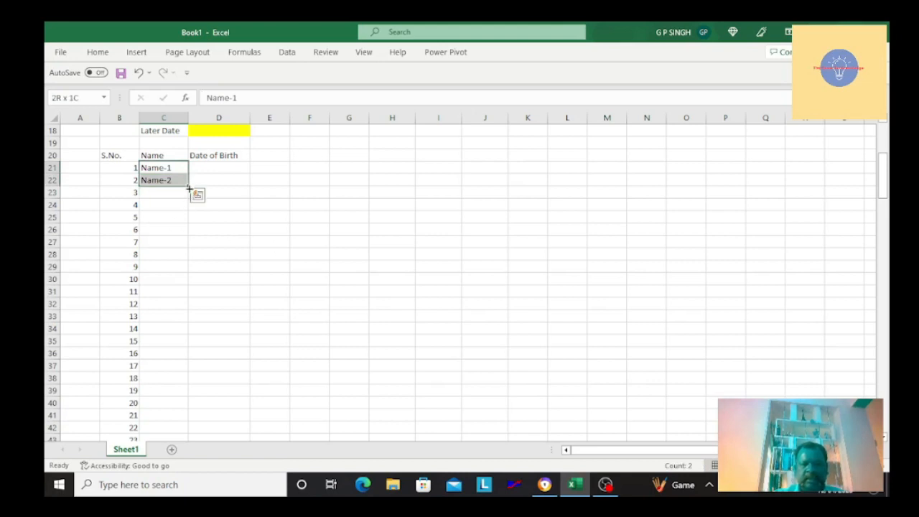
drag(189, 188, 201, 417)
key(ctrl+Up)
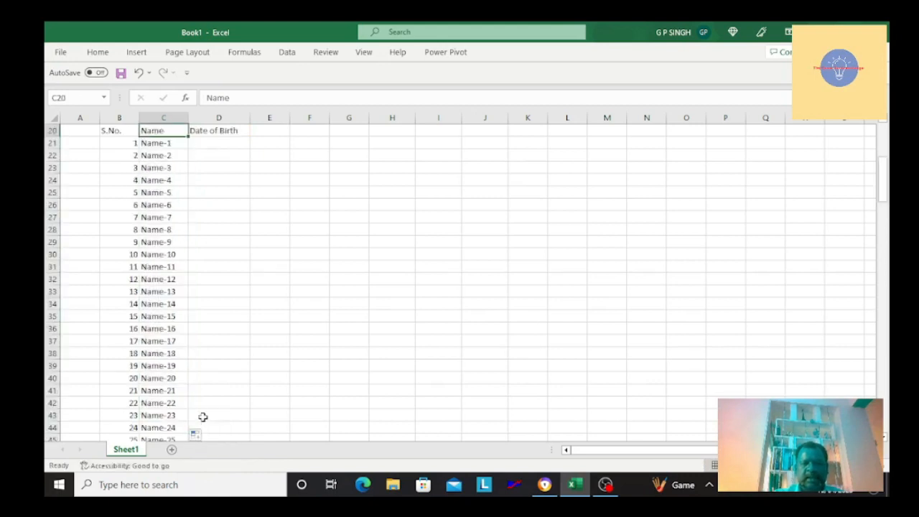
Step: Enter the first date of birth in D21, in the row for Name-1
key(Up)
key(Down)
key(Down)
key(Down)
key(ctrl+Up)
key(Right)
key(Right)
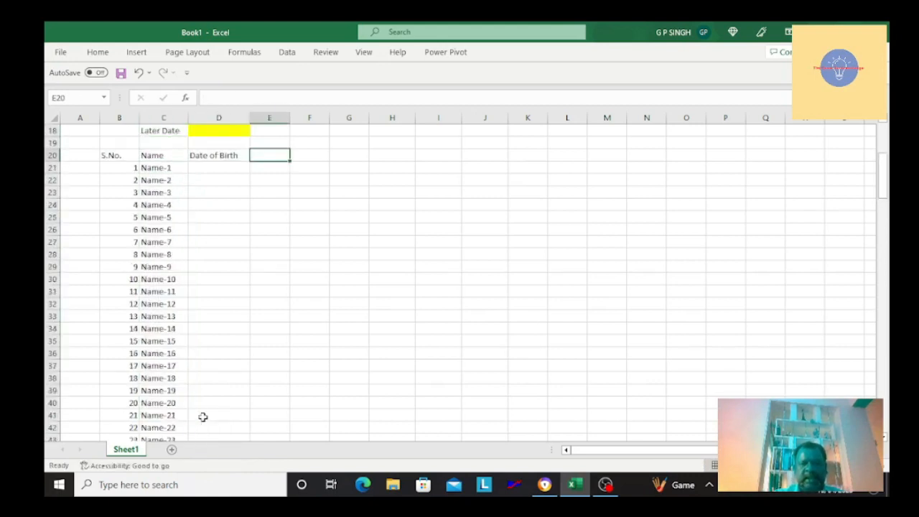
key(Left)
key(Left)
key(Right)
key(Right)
key(Left)
key(Down)
key(Down)
key(Down)
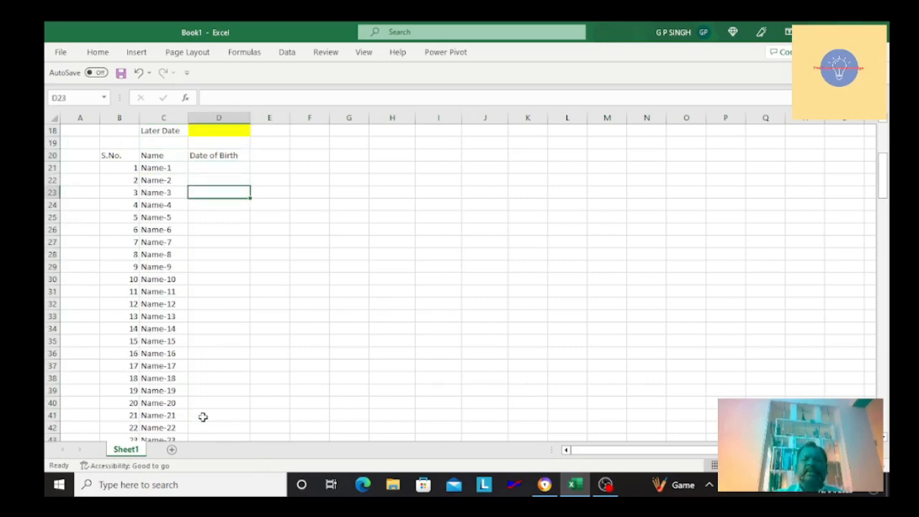
key(Up)
key(Up)
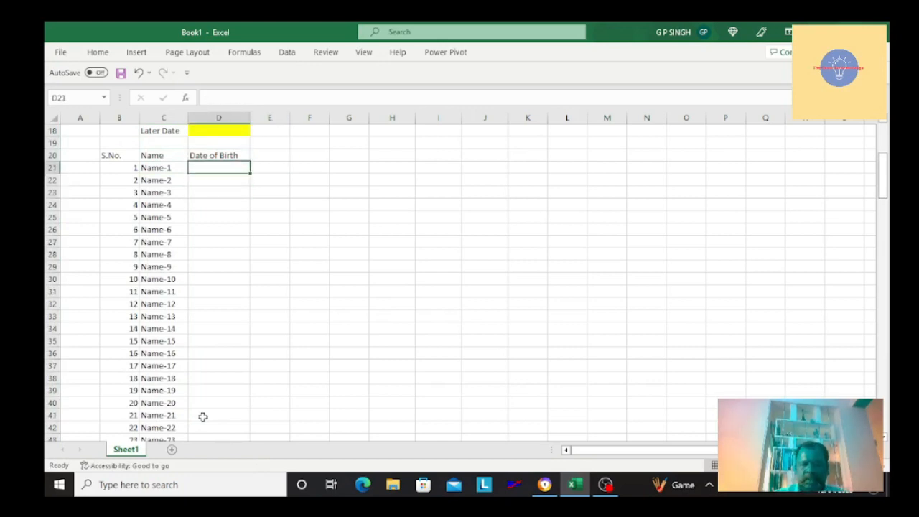
text(1/1/)
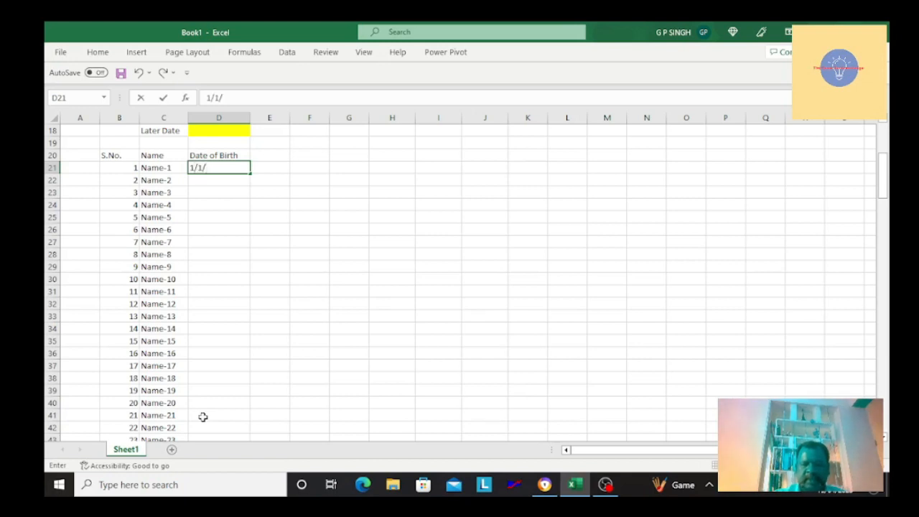
text(2000)
key(Return)
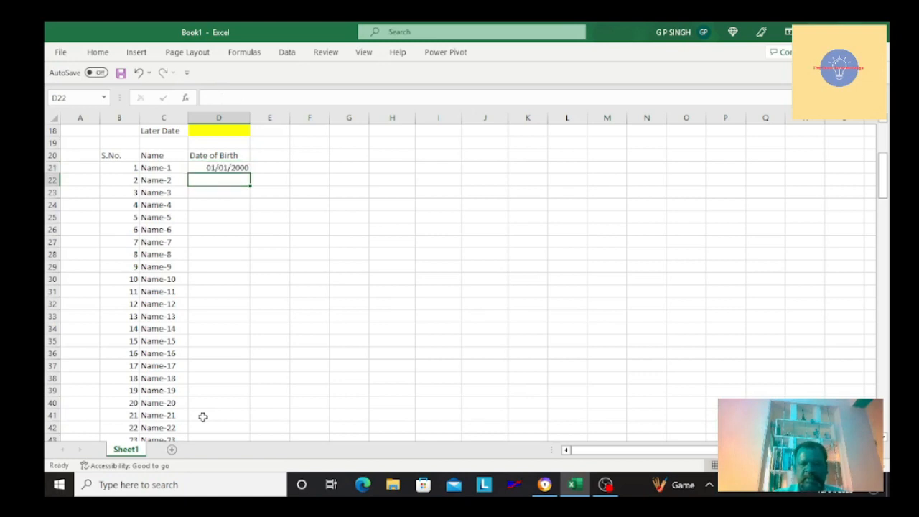
Step: Enter the formula +D21+90 in D22 to calculate the second date of birth as 90 days after the first
key(Up)
key(Down)
key(Down)
key(Up)
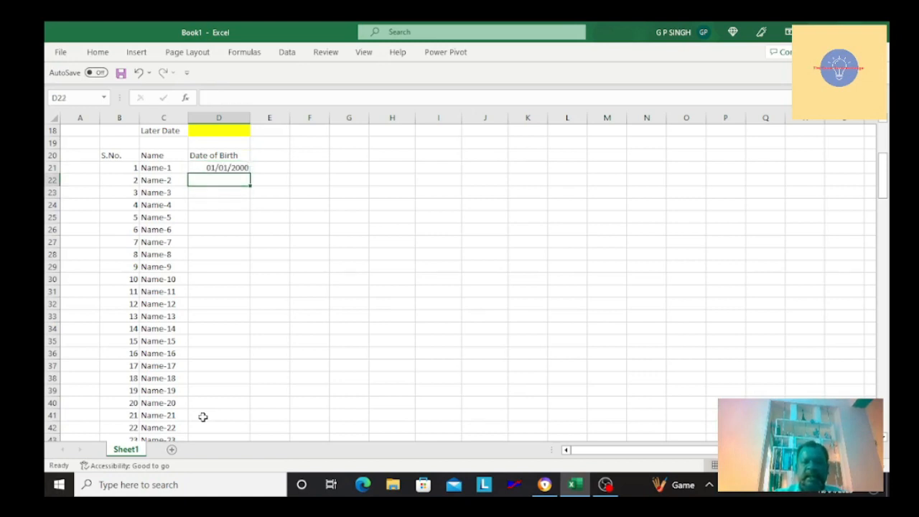
key(Up)
key(Down)
key(Down)
key(Up)
text(+)
key(Up)
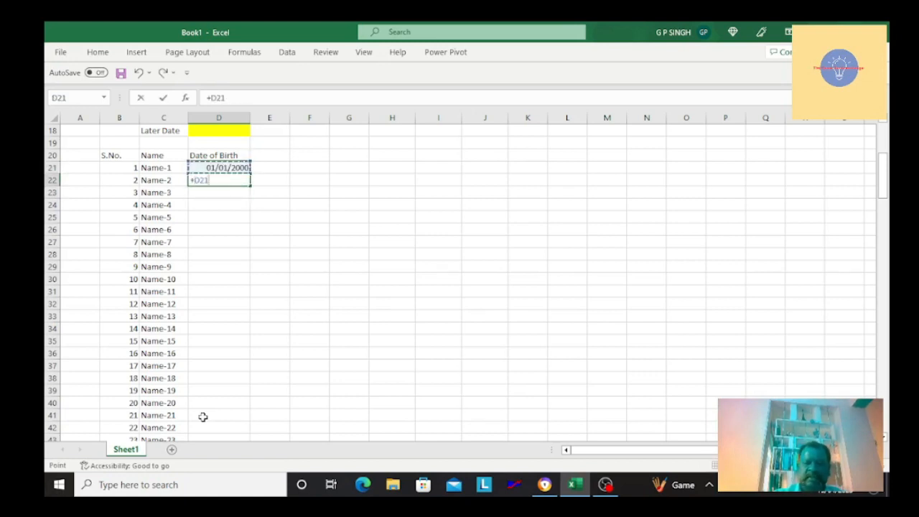
text(+)
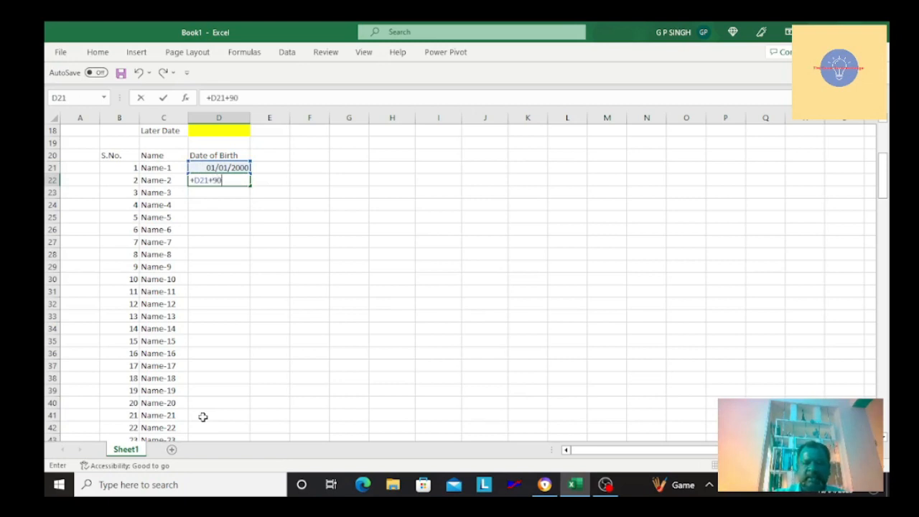
text(90)
key(Return)
Step: Copy the 90-day date formula from D22 into D23:D32, through the row for Name-12
key(Up)
key(ctrl+c)
key(Down)
key(shift+Down)
key(shift+Down)
key(shift+Down)
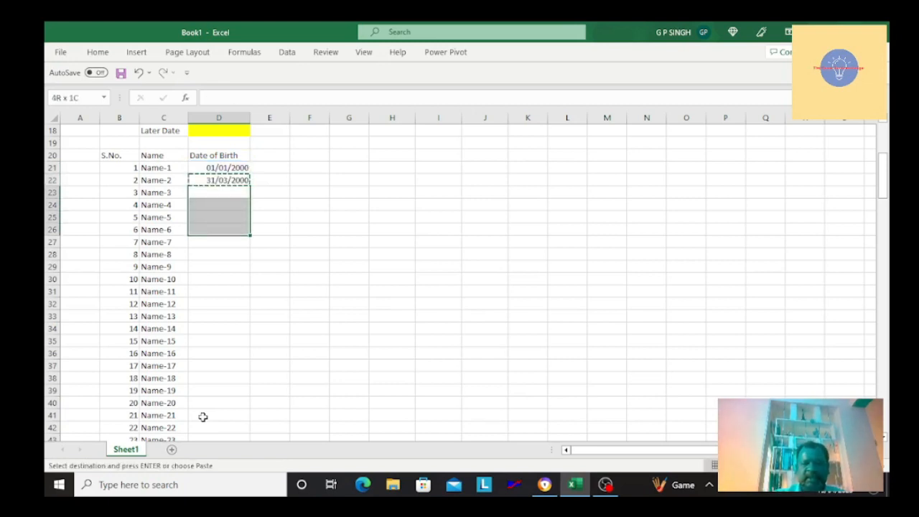
key(shift+Down)
key(shift+Down)
key(shift+Down)
key(shift+Down)
key(shift+Down)
key(shift+Down)
key(ctrl+v)
Step: Enter a formula in D33 that adds 30 days to the date in D32
key(Down)
key(Down)
key(Down)
key(Down)
key(Down)
key(Down)
key(Down)
key(Down)
key(Down)
key(Down)
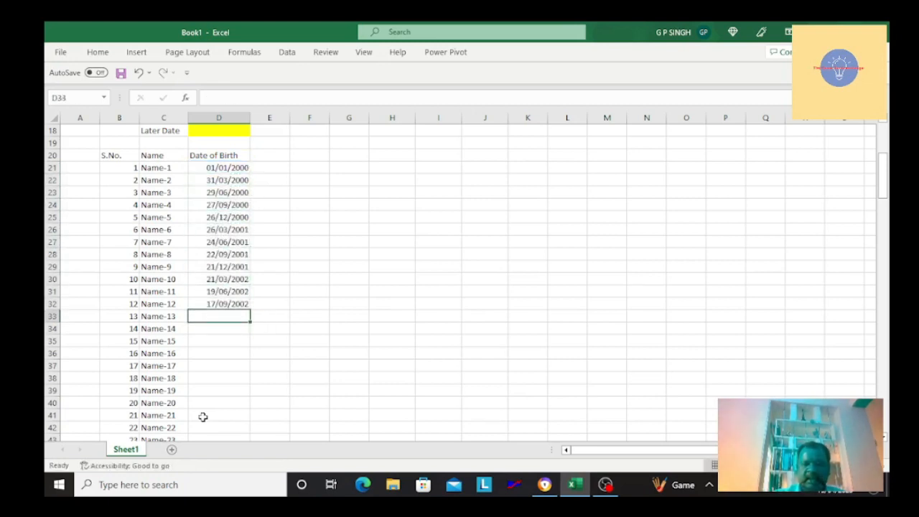
text(+)
key(Up)
text(+)
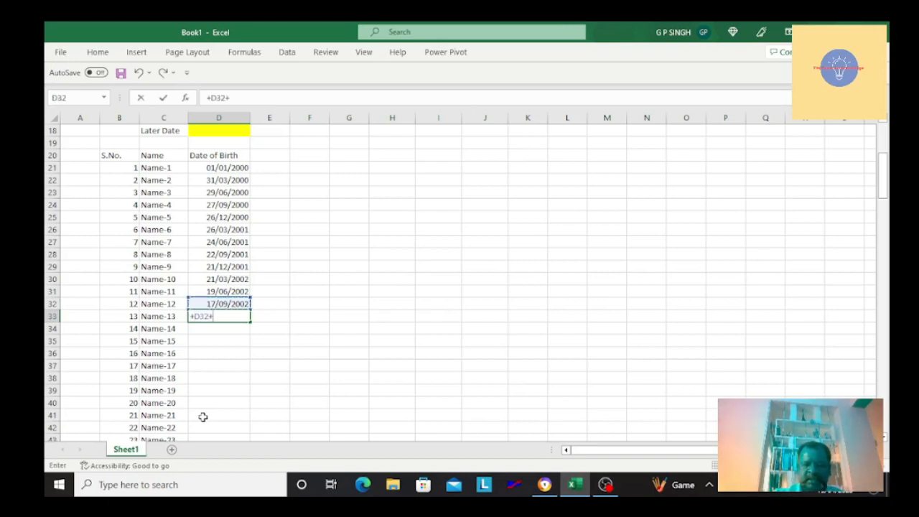
key(ctrl+Return)
Step: Copy the 30-day formula from D33 into D34:D38
key(ctrl+c)
key(Down)
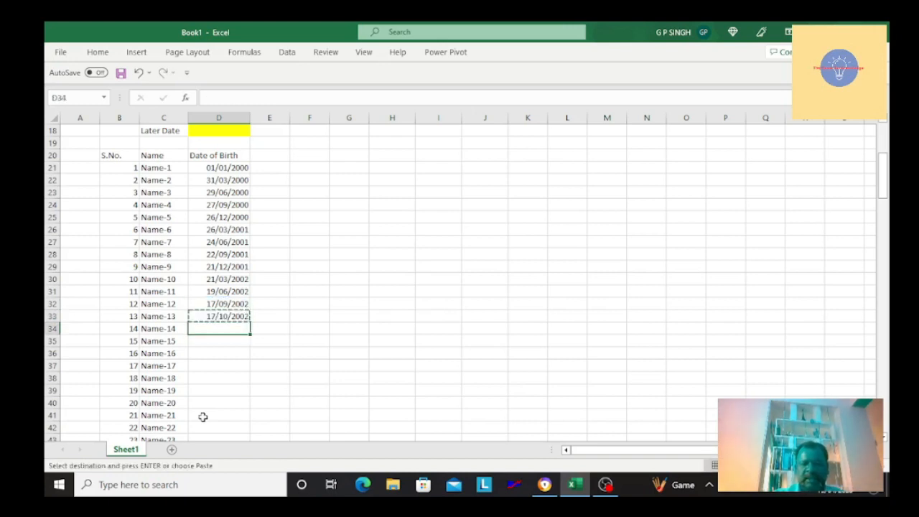
key(shift+Down)
key(shift+Down)
key(shift+Down)
key(shift+Down)
key(Return)
Step: Enter the formula +D38+365 in D39, in the row for Name-19
key(Down)
key(Down)
key(Down)
key(Down)
key(Down)
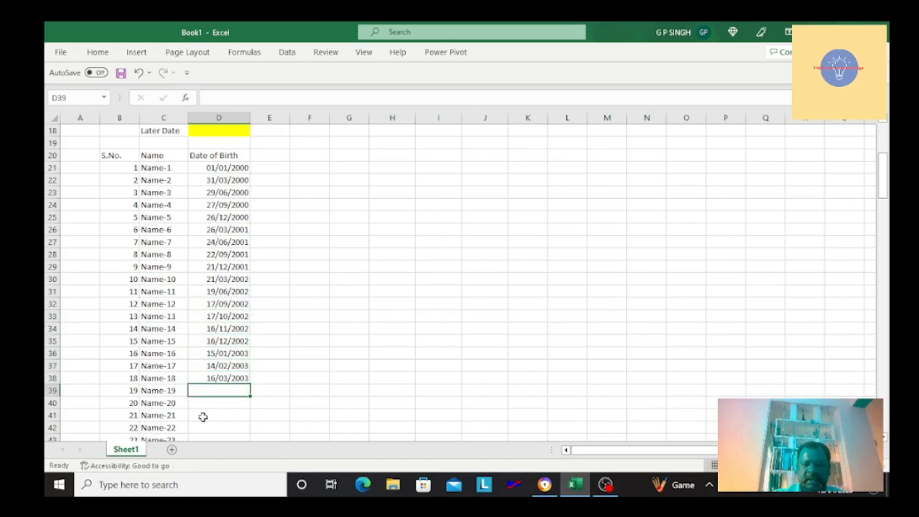
text(+)
key(Up)
text(+)
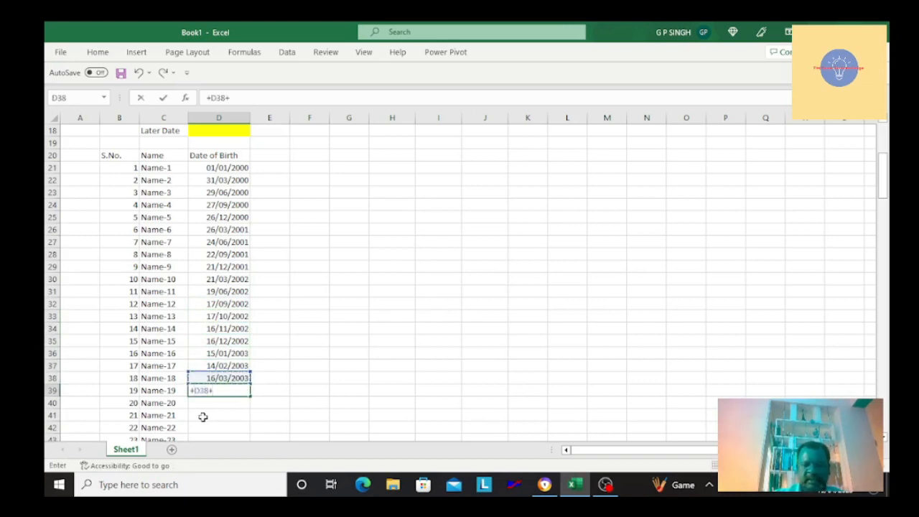
text(36)
key(Return)
Step: Copy the 365-day formula from D39 into D40:D71
key(Up)
key(ctrl+c)
key(Down)
key(shift+Down)
key(shift+Down)
key(shift+Down)
key(shift+Down)
key(shift+Down)
key(shift+Down)
key(shift+Down)
key(shift+Down)
key(shift+Down)
key(shift+Down)
key(shift+Down)
key(shift+Down)
key(shift+Down)
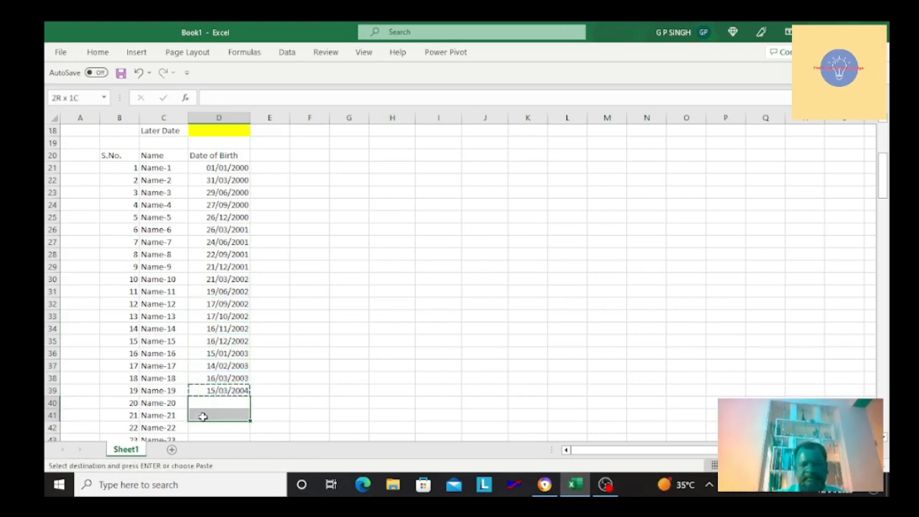
key(shift+Down)
key(shift+Down)
key(shift+Down)
key(shift+Down)
key(shift+Down)
key(shift+Down)
key(shift+Down)
key(shift+Down)
key(shift+Down)
key(shift+Down)
key(shift+Down)
key(shift+Down)
key(shift+Down)
key(shift+Down)
key(shift+Down)
key(shift+Down)
key(shift+Down)
key(shift+Down)
key(Return)
Step: Change the date formula in D39 to add 45 days and refill it down to D70
key(Down)
key(Down)
key(Down)
key(Down)
key(Down)
key(Down)
key(Down)
key(Down)
key(Down)
key(Down)
key(Down)
key(Down)
key(Down)
key(Down)
key(Down)
key(Down)
key(Down)
key(Down)
key(Down)
key(Down)
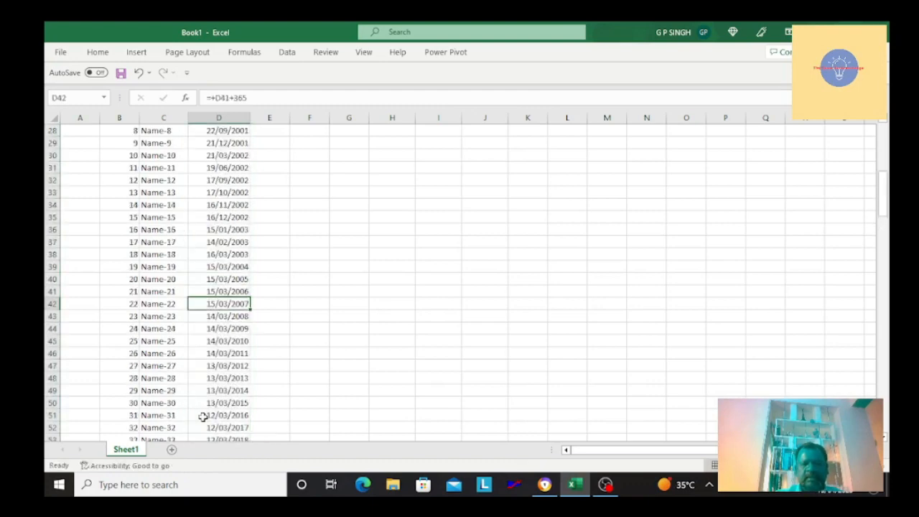
key(Down)
key(Down)
key(Up)
key(Up)
key(Up)
key(Up)
key(Up)
key(Up)
key(Up)
key(Up)
key(Up)
key(Up)
key(Up)
key(Up)
key(Up)
key(Up)
key(Up)
key(Up)
key(Up)
key(Up)
key(Up)
key(Up)
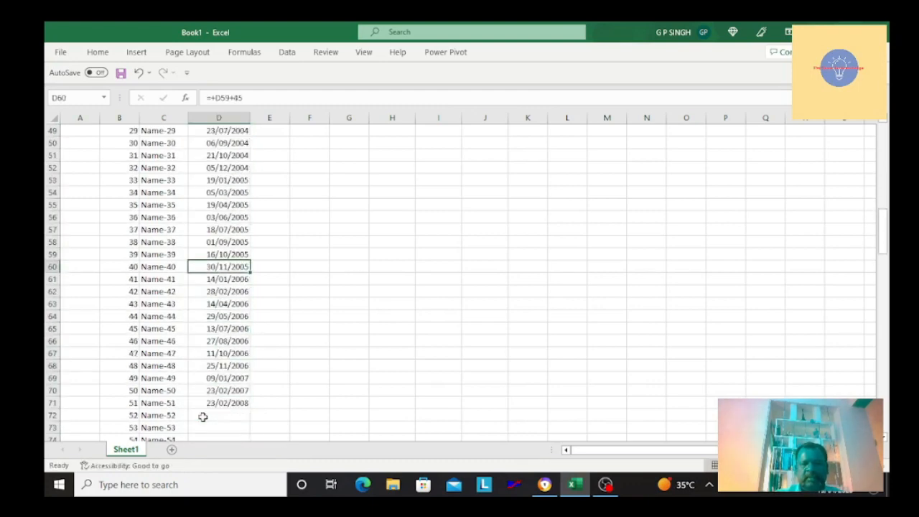
Step: Copy the 365-day formula from D71 into D72:D120, down to the row for Name-100
key(Down)
key(Down)
key(Down)
key(Down)
key(Down)
key(Down)
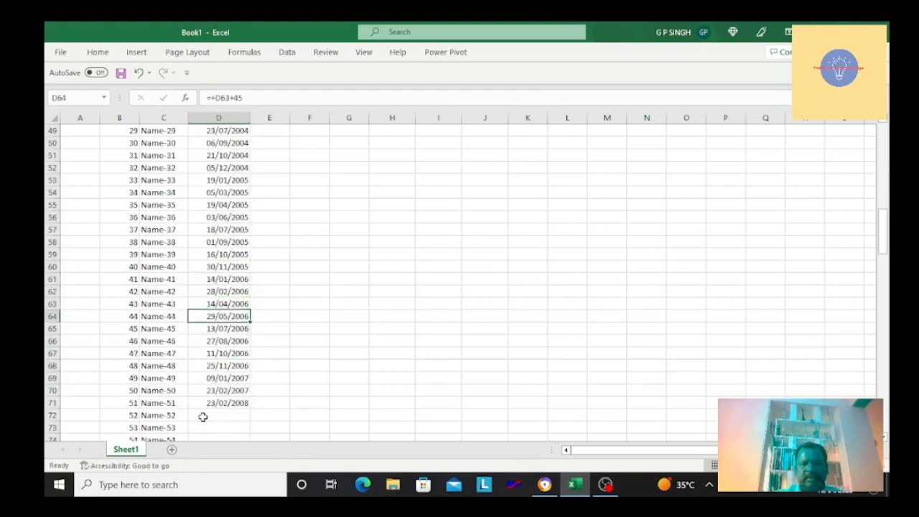
key(Down)
key(Down)
key(Down)
key(Down)
key(Down)
key(ctrl+c)
key(Down)
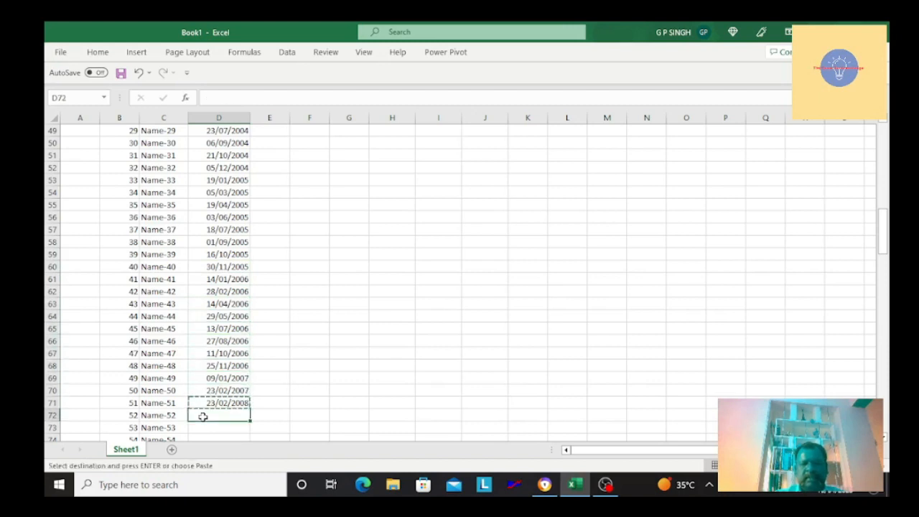
key(shift+Down)
key(shift+Down)
key(shift+Down)
key(shift+Down)
key(shift+Down)
key(shift+Down)
key(shift+Down)
key(shift+Down)
key(shift+Down)
key(shift+Down)
key(shift+Down)
key(shift+Down)
key(shift+Down)
key(shift+Down)
key(shift+Down)
key(shift+Down)
key(shift+Down)
key(shift+Down)
key(shift+Down)
key(shift+Down)
key(shift+Down)
key(shift+Down)
key(shift+Down)
key(shift+Down)
key(shift+Down)
key(shift+Down)
key(shift+Down)
key(shift+Down)
key(shift+Down)
key(shift+Down)
key(shift+Down)
key(shift+Down)
key(shift+Down)
key(shift+Down)
key(shift+Down)
key(shift+Down)
key(shift+Down)
key(shift+Down)
key(shift+Down)
key(shift+Down)
key(Return)
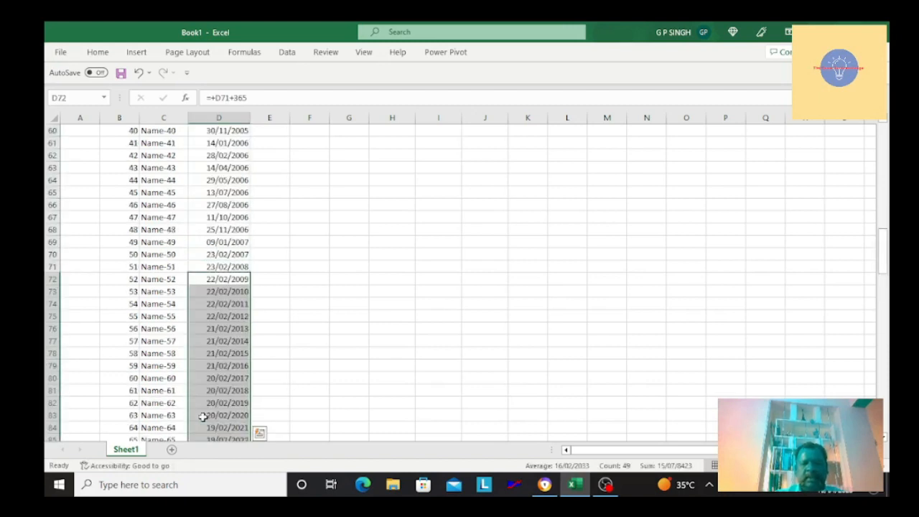
Step: Review the filled dates of birth down to the last row and return to the Date of Birth heading
key(Down)
key(ctrl+Down)
key(Up)
key(Up)
key(Up)
key(Up)
key(Up)
key(Up)
key(Up)
key(Up)
key(Up)
key(Up)
key(Up)
key(Up)
key(Up)
key(Up)
key(Up)
key(Up)
key(Up)
key(Up)
key(Up)
key(Up)
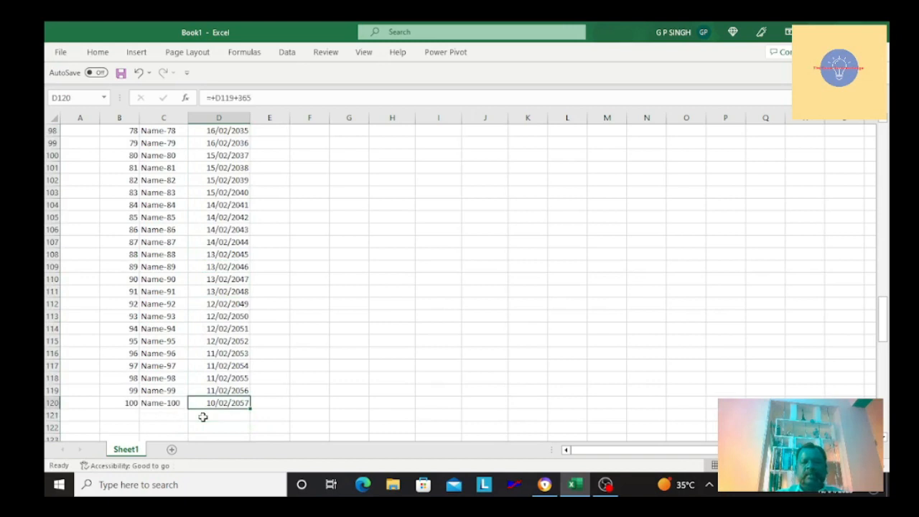
key(Down)
key(Down)
key(Down)
key(Down)
key(Down)
key(Down)
key(Down)
key(Down)
key(Down)
key(Down)
key(Down)
key(Down)
key(Down)
key(Down)
key(Down)
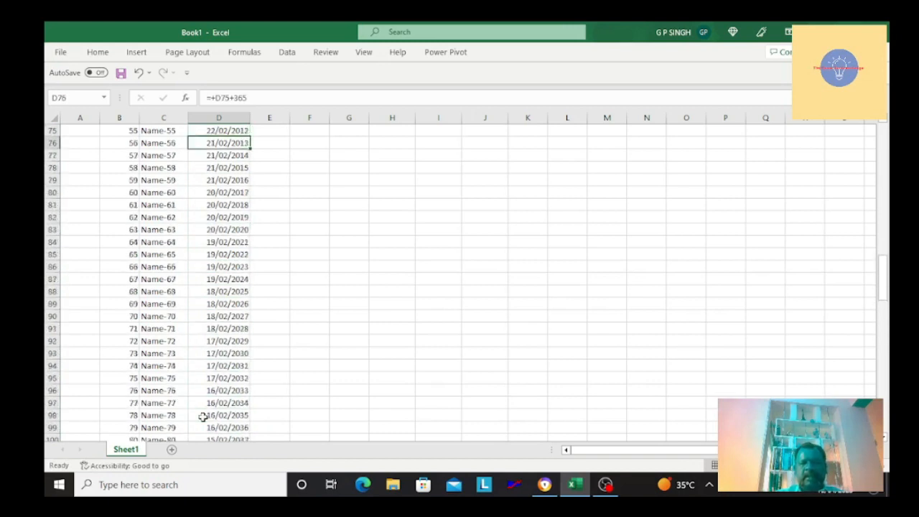
key(ctrl+Up)
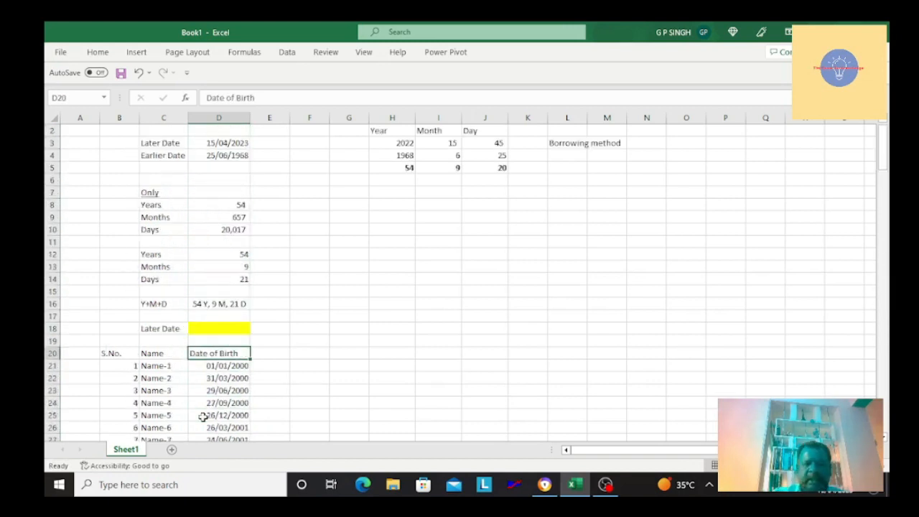
Step: Add the column headings Y, M and D in E20, F20 and G20 beside Date of Birth
key(Left)
key(Right)
key(Right)
key(Right)
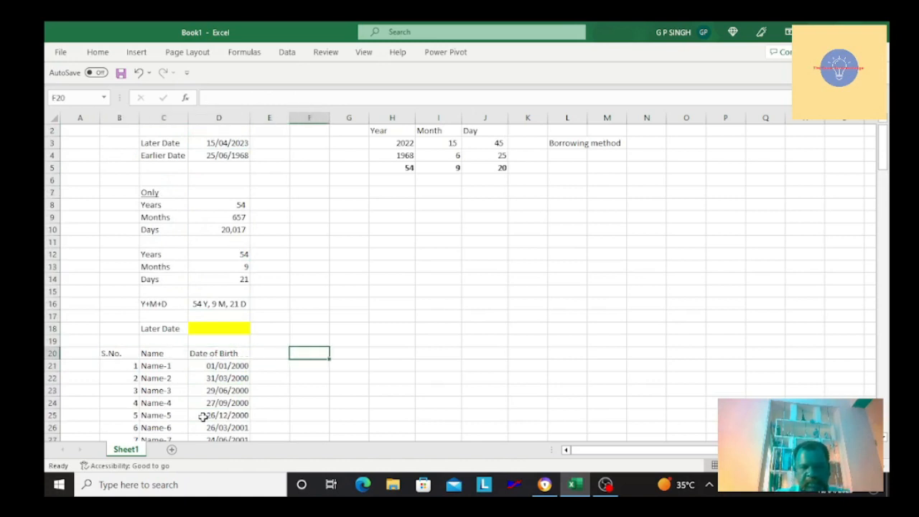
key(Left)
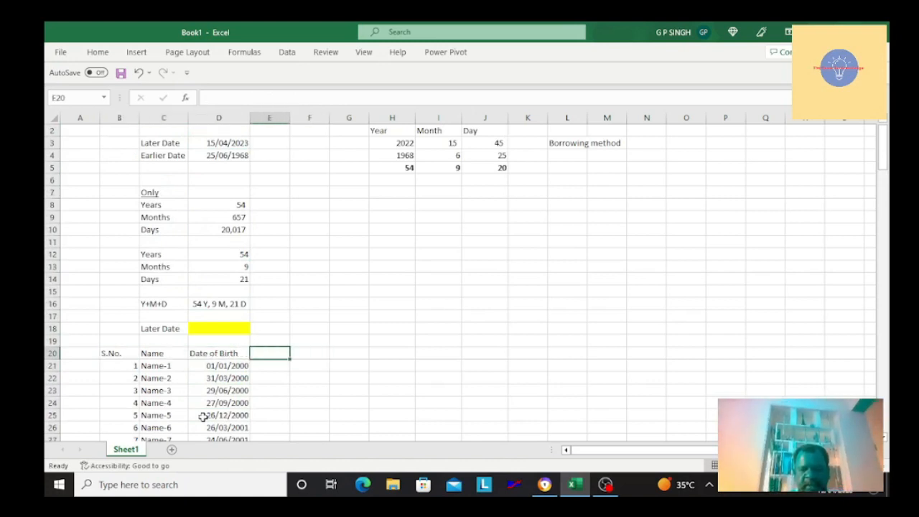
text(Y)
key(Return)
key(Up)
key(Right)
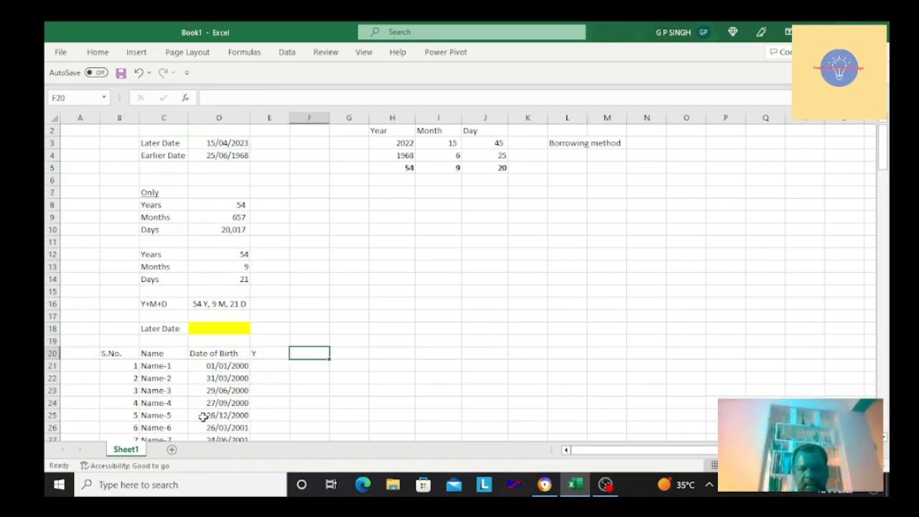
text(M)
key(Return)
key(Up)
key(Right)
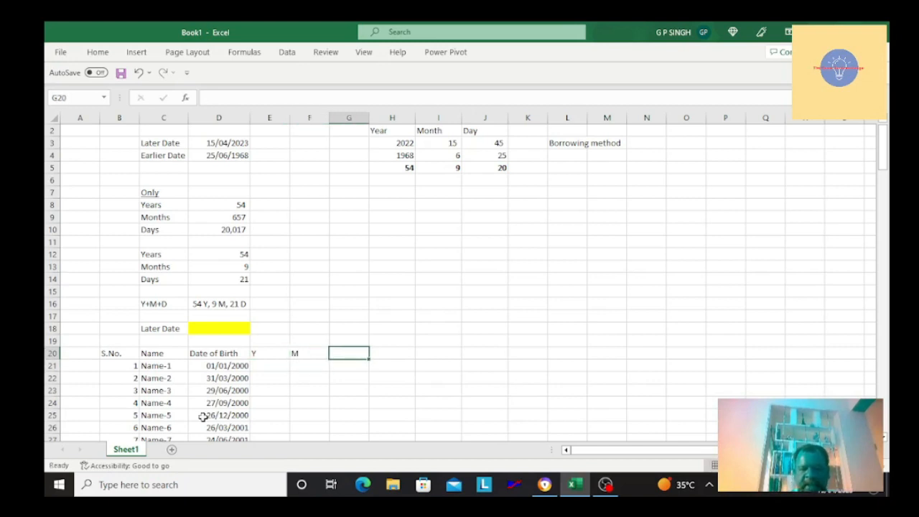
text(D)
key(Return)
key(Down)
key(Down)
key(Down)
key(Down)
key(Down)
key(Down)
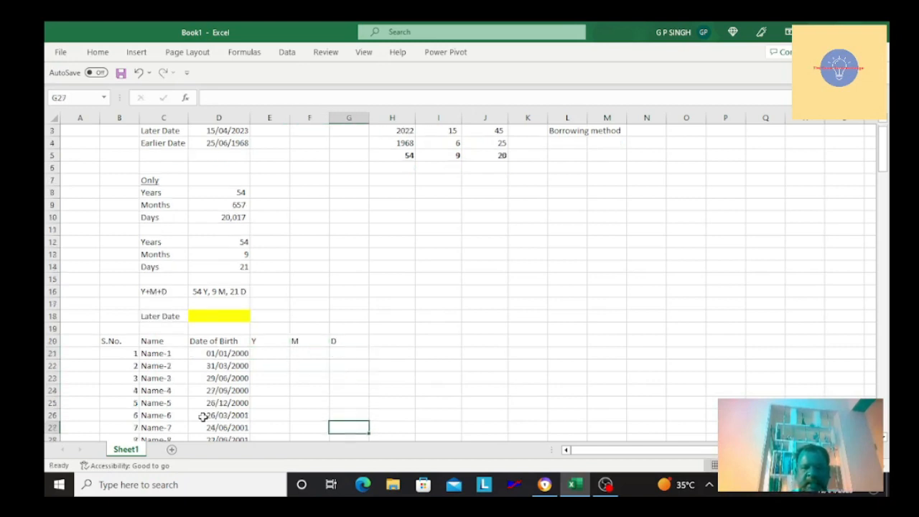
key(Up)
key(Up)
key(Up)
key(Up)
key(Up)
key(Up)
key(Left)
key(Left)
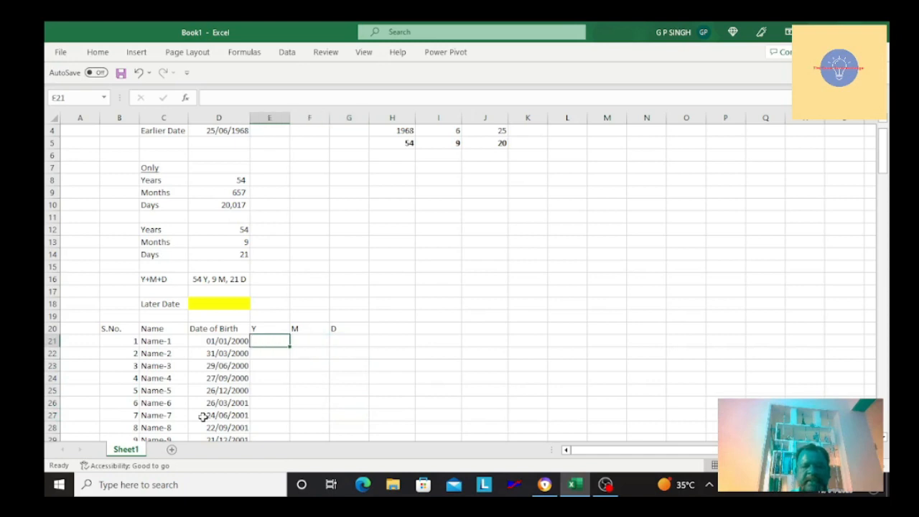
key(Left)
key(Right)
key(Right)
key(Left)
key(Up)
key(Up)
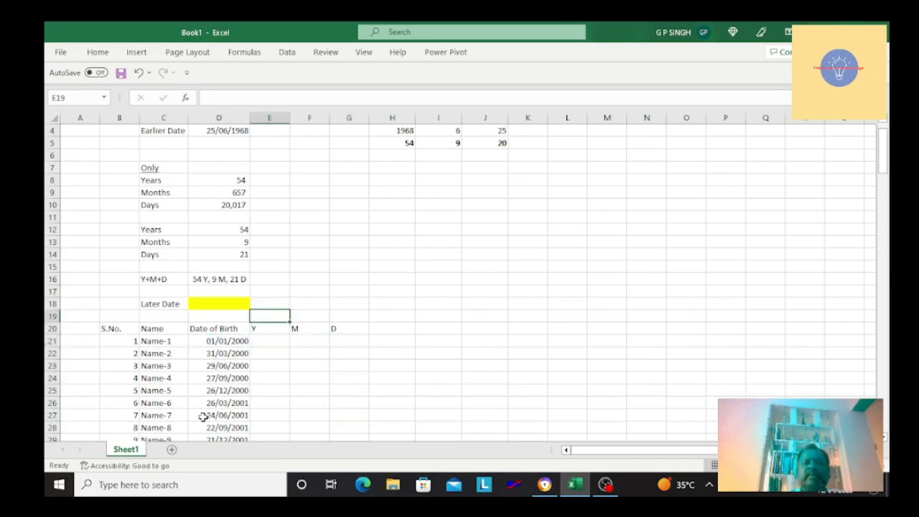
key(Down)
key(Down)
key(Up)
key(Up)
key(Up)
key(Down)
key(Down)
key(Down)
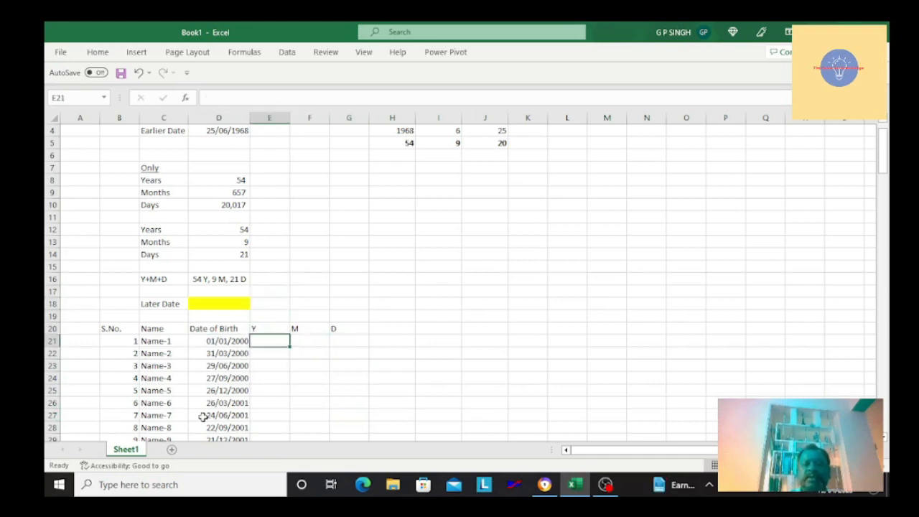
text(=)
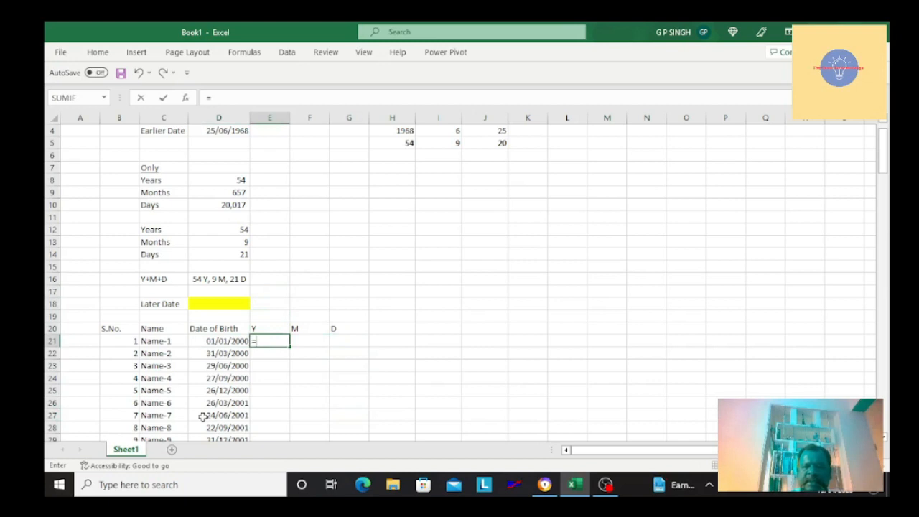
key(Escape)
Step: Copy the years DATEDIF formula from D12 into E21, the first row of the Y column
key(Up)
key(Up)
key(Up)
key(Up)
key(Up)
key(Up)
key(Up)
key(Up)
key(Up)
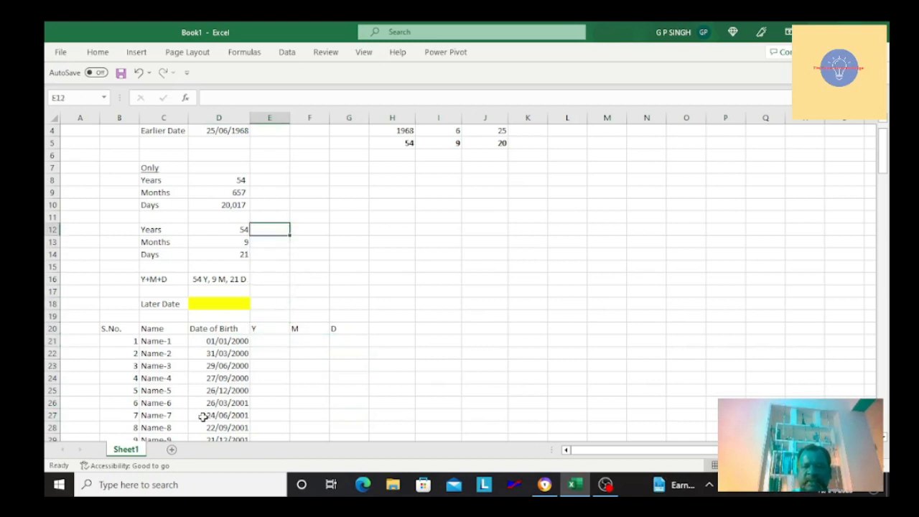
key(Left)
key(ctrl+c)
key(Down)
key(Down)
key(Down)
key(Down)
key(Down)
key(Down)
key(Down)
key(Down)
key(Down)
key(Down)
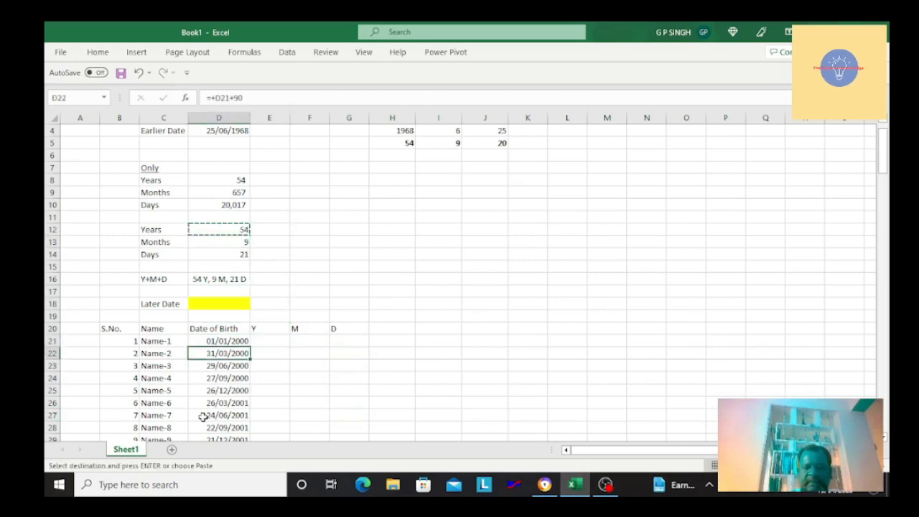
key(Up)
key(Right)
key(Return)
Step: Edit the formula in E21 to reference D21 as start date and D18 as end date: =DATEDIF(D21,D18,"y")
key(F2)
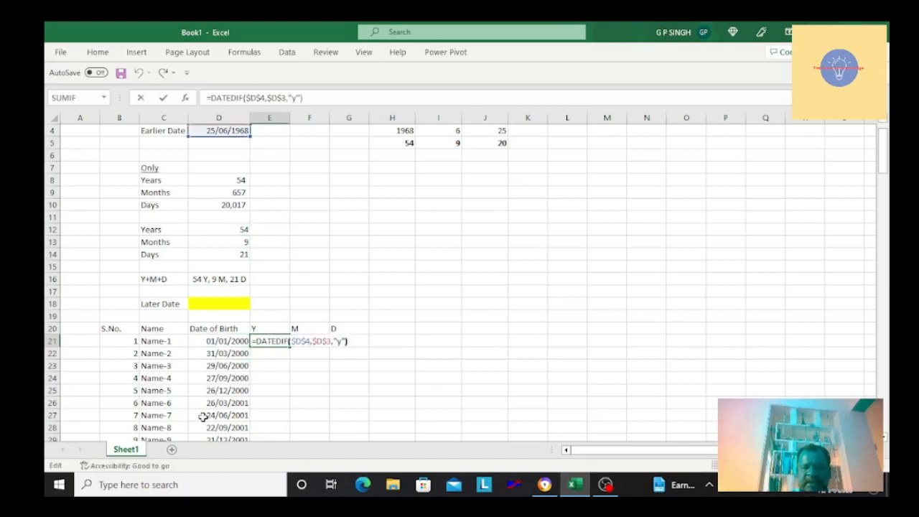
key(Left)
key(BackSpace)
key(BackSpace)
key(BackSpace)
key(BackSpace)
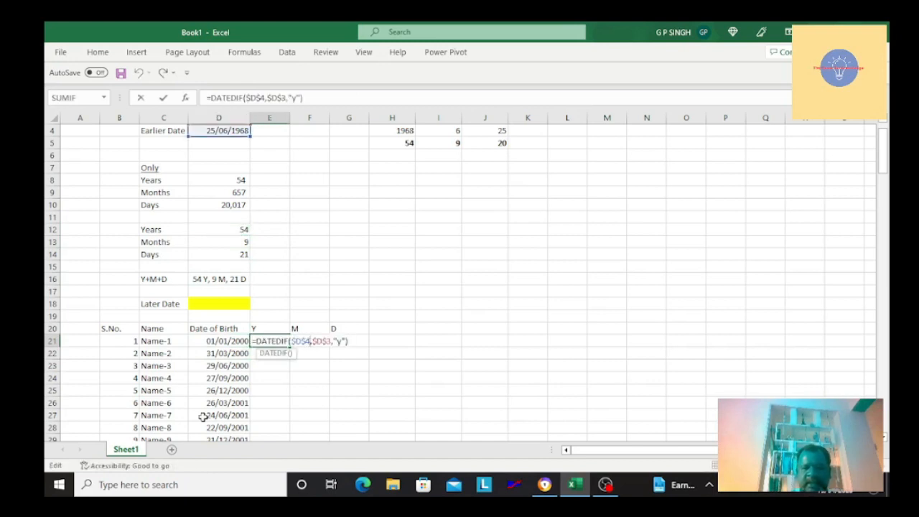
click(227, 341)
text(,)
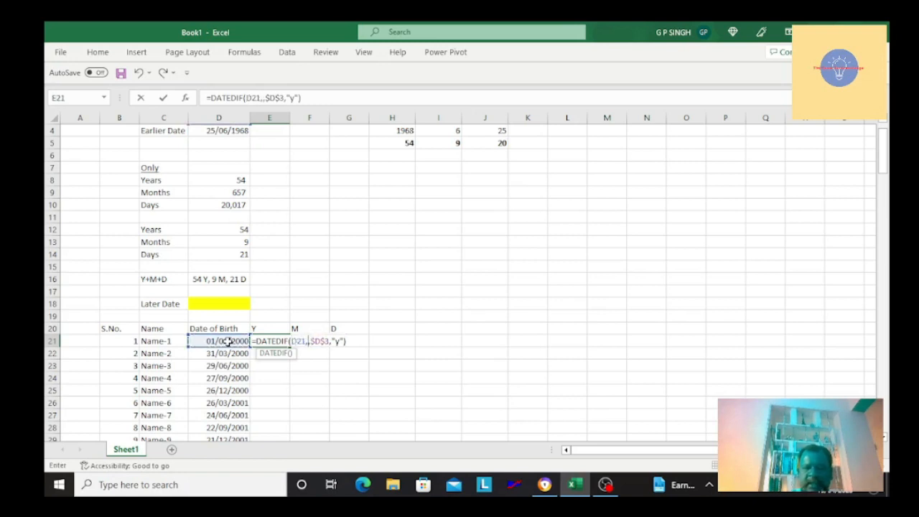
click(229, 305)
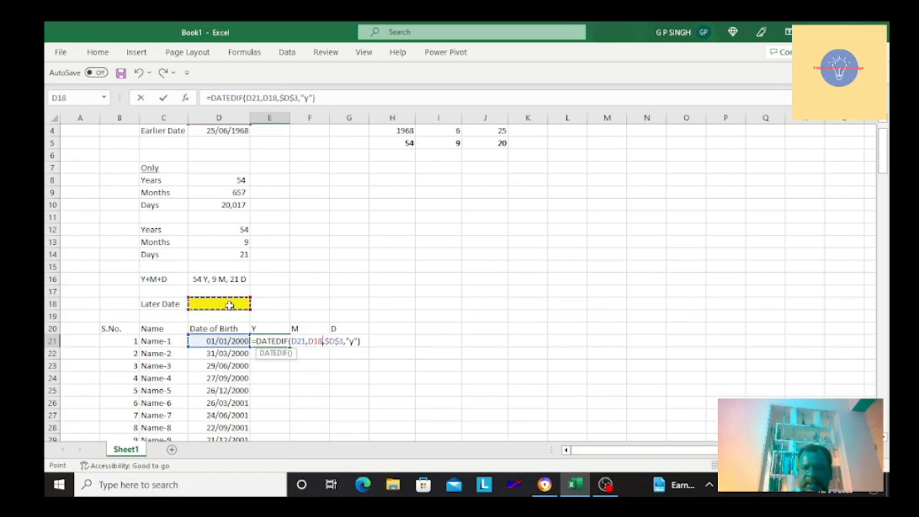
key(Delete)
key(Delete)
key(Delete)
key(Delete)
key(Delete)
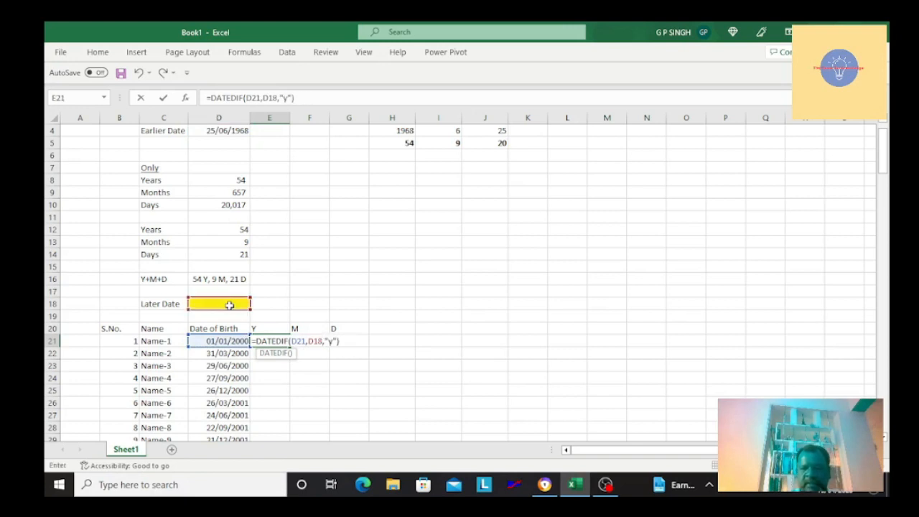
key(Return)
Step: Make both date references in E21 absolute, so the formula reads =DATEDIF($D$21,$D$18,"y")
key(Up)
key(F2)
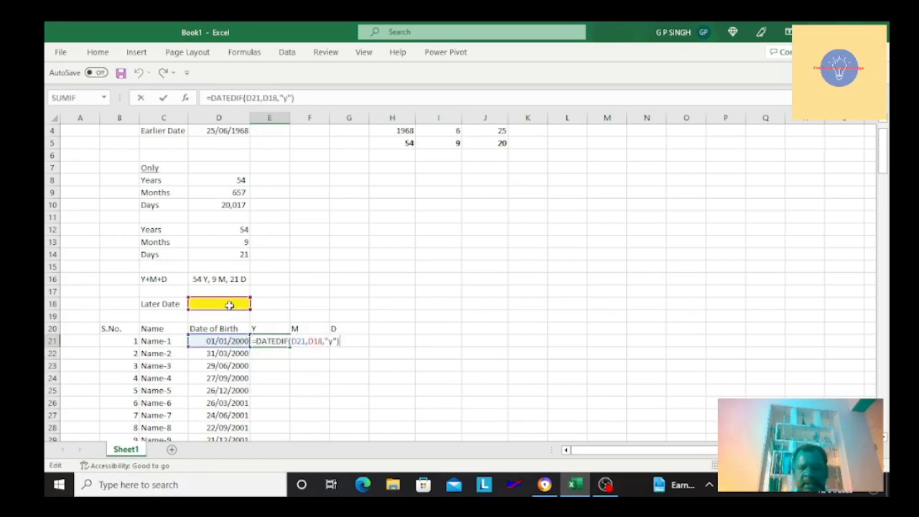
key(Left)
key(Left)
key(Left)
key(Left)
key(Right)
key(Right)
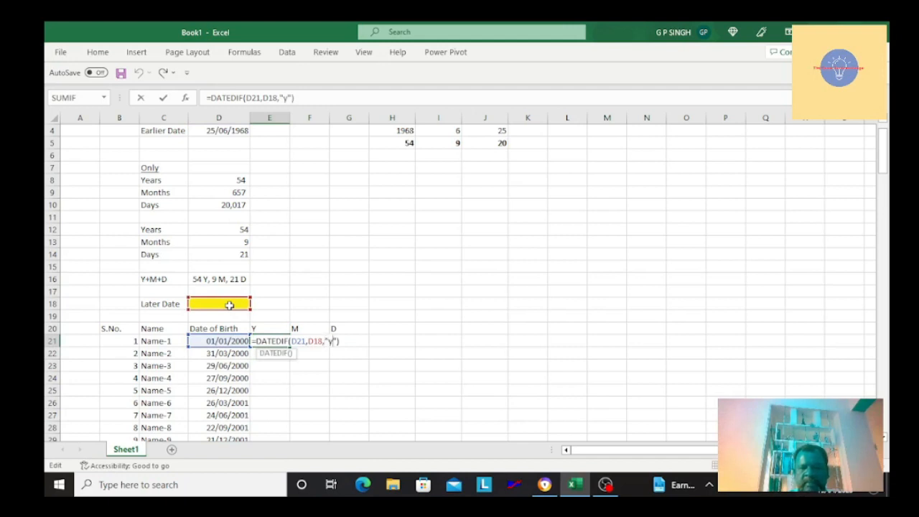
key(Left)
key(Left)
key(Left)
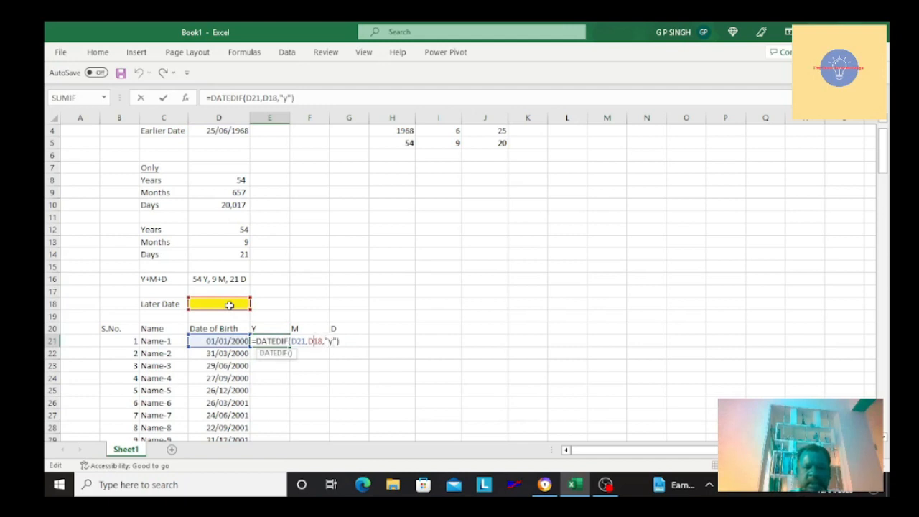
key(Left)
key(Left)
key(Left)
key(Left)
key(Left)
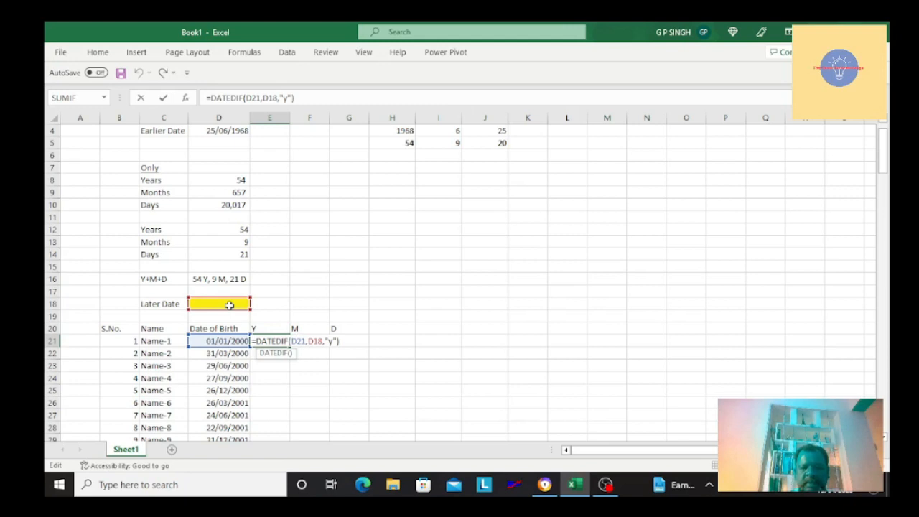
key(F4)
key(Right)
key(Right)
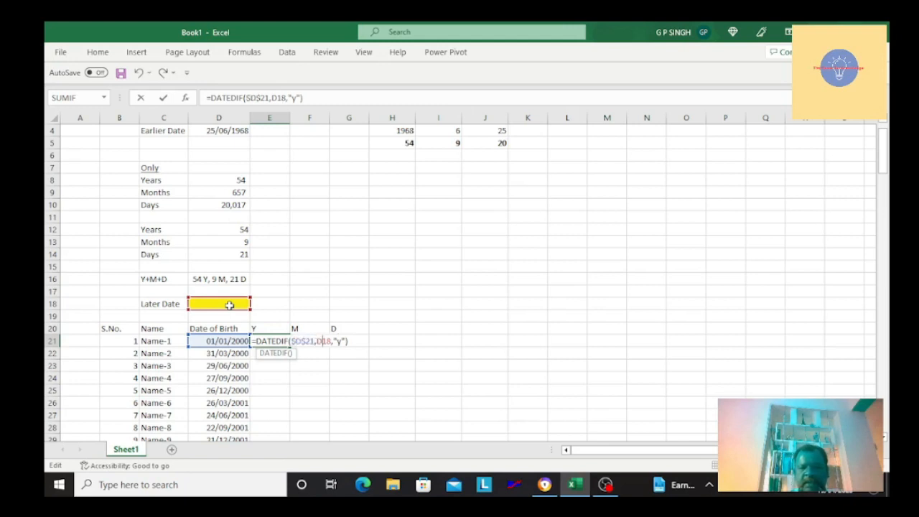
key(F4)
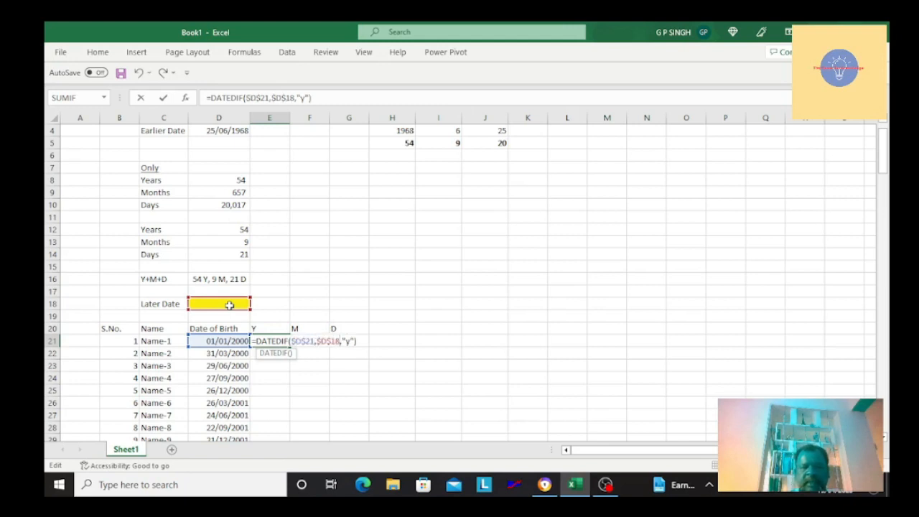
key(Return)
Step: Enter =NOW() in D18 as the Later Date
key(Up)
key(Up)
key(Up)
key(Up)
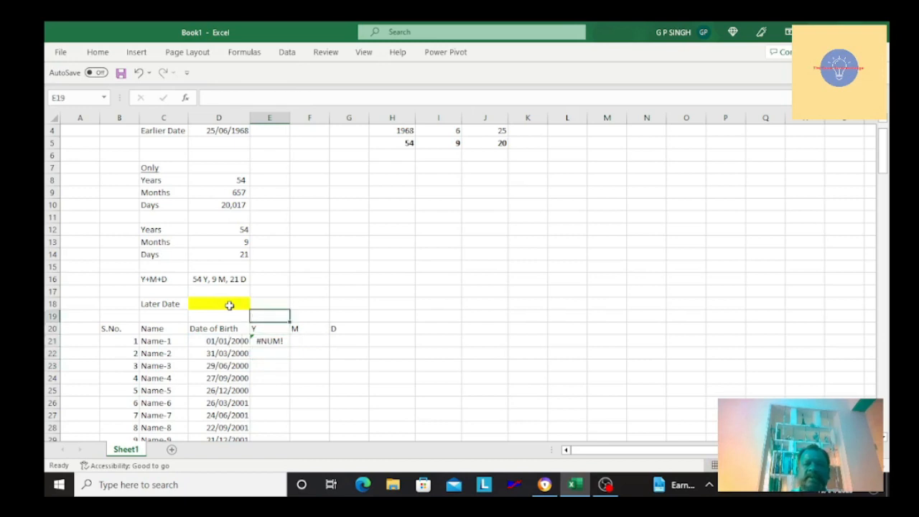
key(Left)
key(Left)
key(Right)
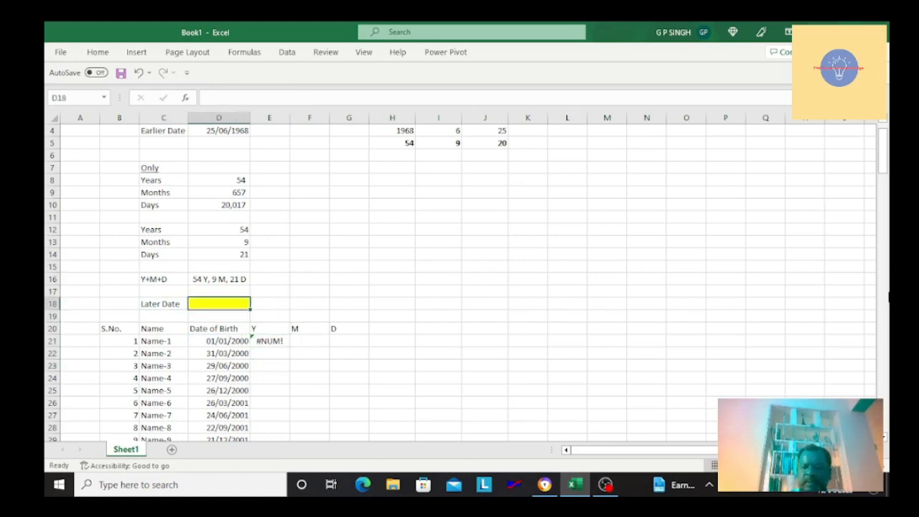
text(=)
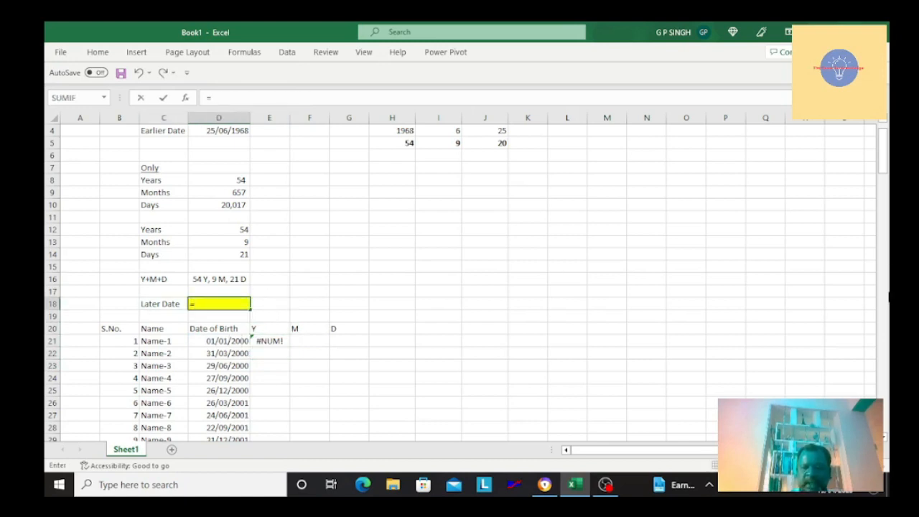
text(no)
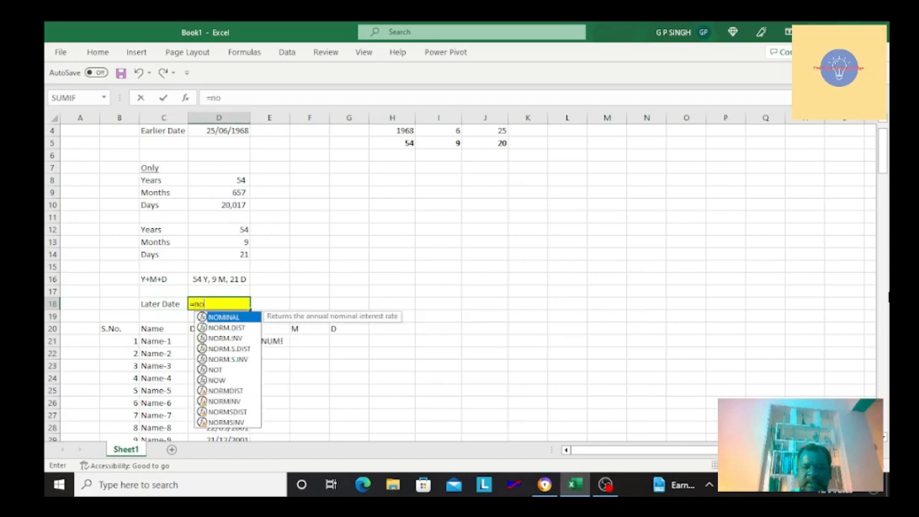
text(w())
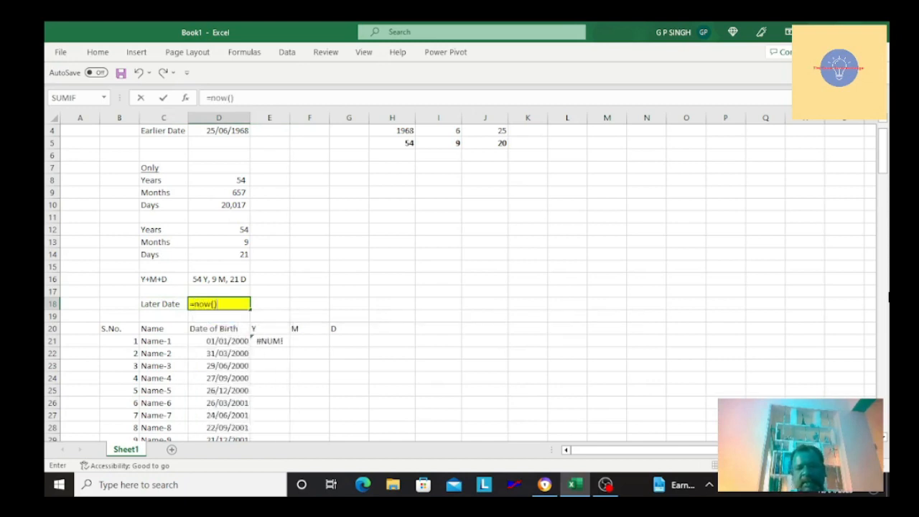
key(Return)
key(Up)
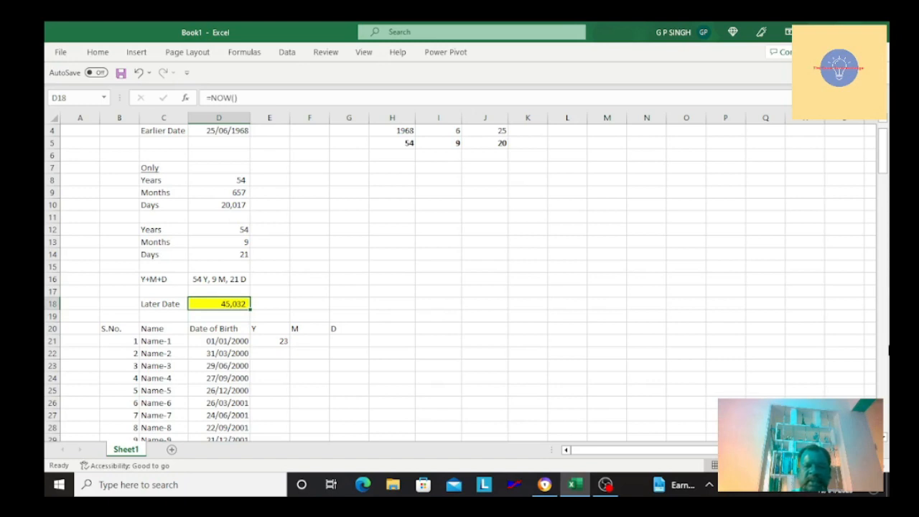
Step: Copy only the formatting of the Earlier Date cell D4 onto D18 with Paste Special Formats
key(Up)
key(Up)
key(Up)
key(Up)
key(Up)
key(Up)
key(Up)
key(Up)
key(Up)
key(Up)
key(Up)
key(Up)
key(Up)
key(Up)
key(ctrl+c)
key(Down)
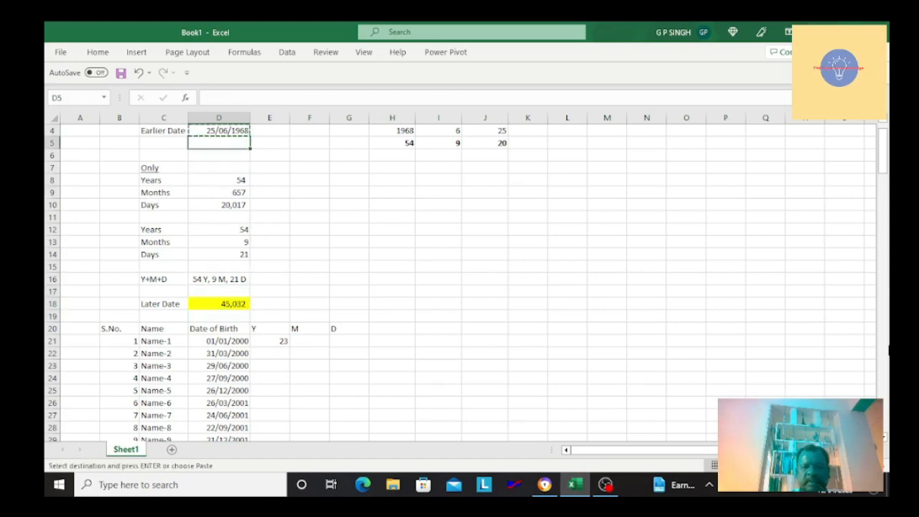
key(Down)
key(Down)
key(Down)
key(Down)
key(Down)
key(Down)
key(Down)
key(Down)
key(Down)
key(Down)
key(Down)
key(Down)
key(Down)
key(ctrl+alt+v)
key(t)
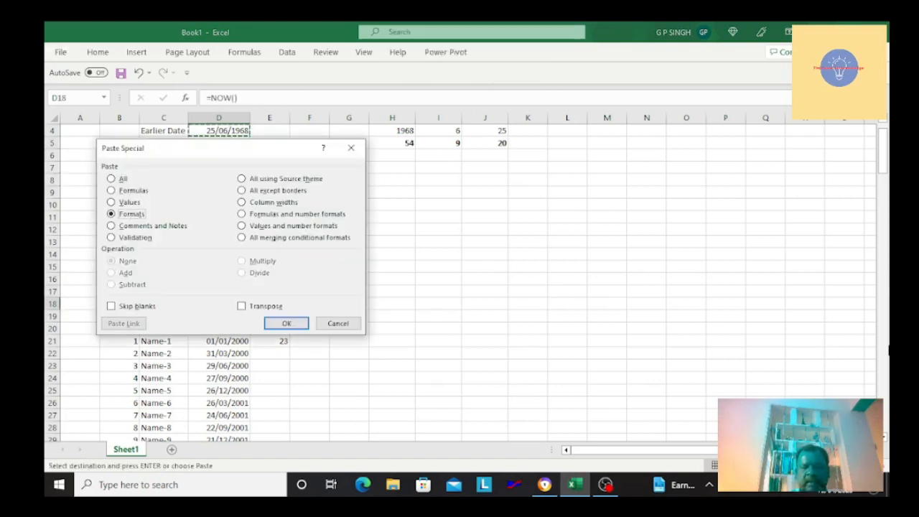
key(Return)
key(Escape)
key(Down)
key(Up)
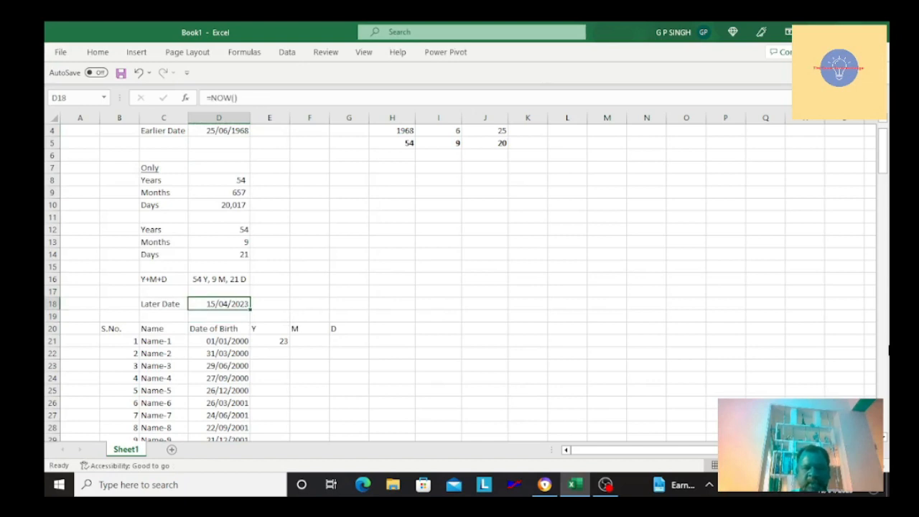
Step: Fill the Later Date cell D18 with yellow again
click(98, 53)
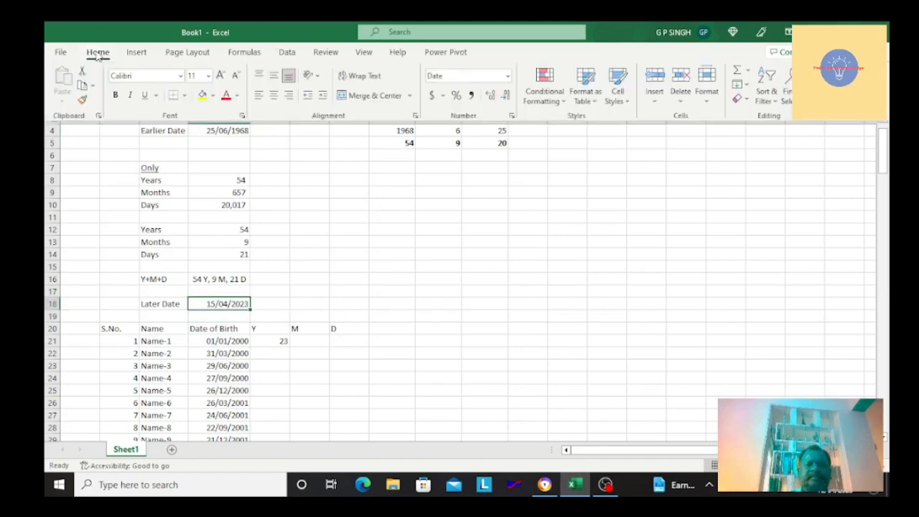
click(203, 96)
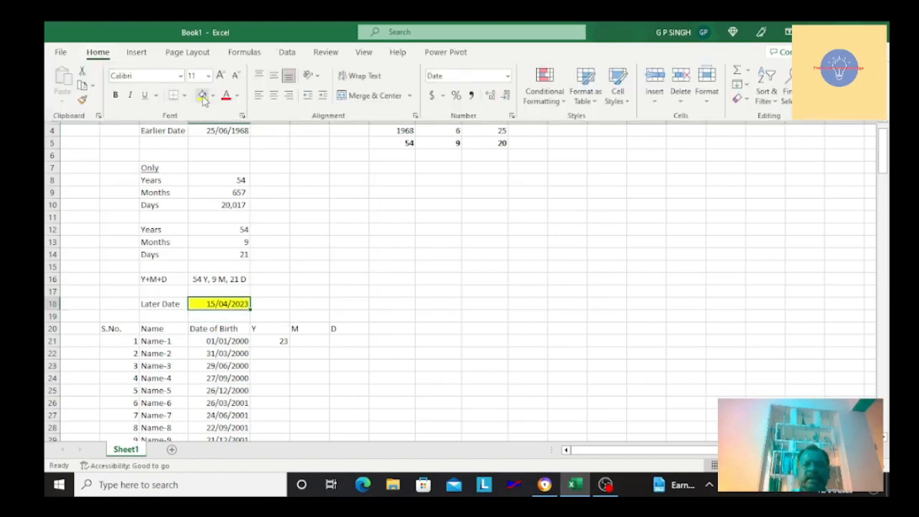
key(Down)
key(Down)
key(Up)
key(Up)
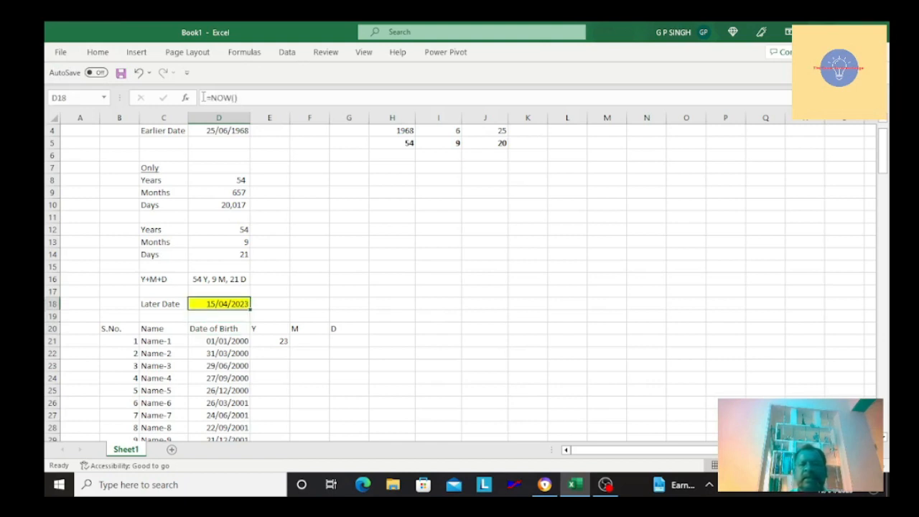
key(Left)
key(Right)
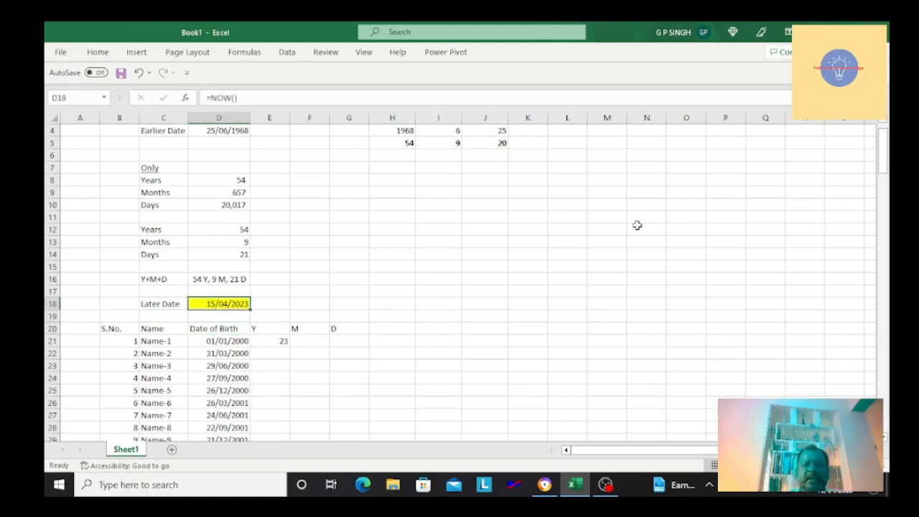
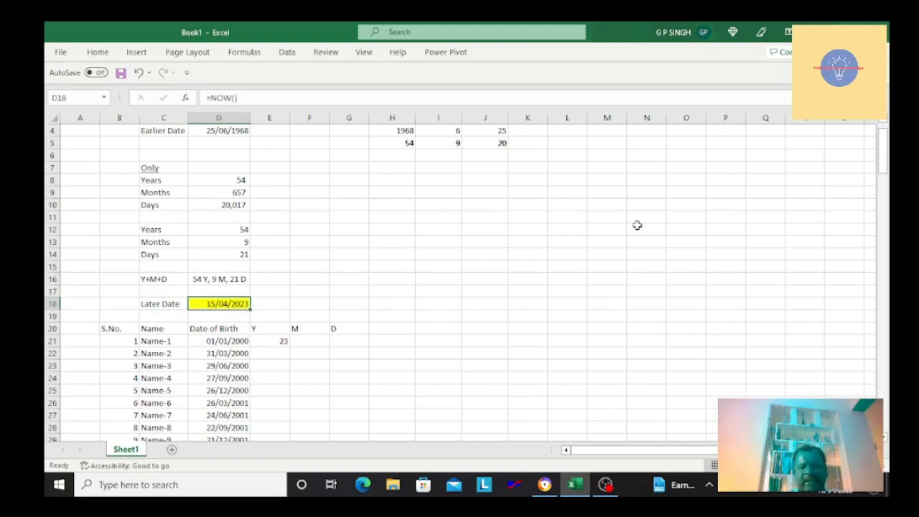
key(Right)
key(Right)
key(Left)
key(Left)
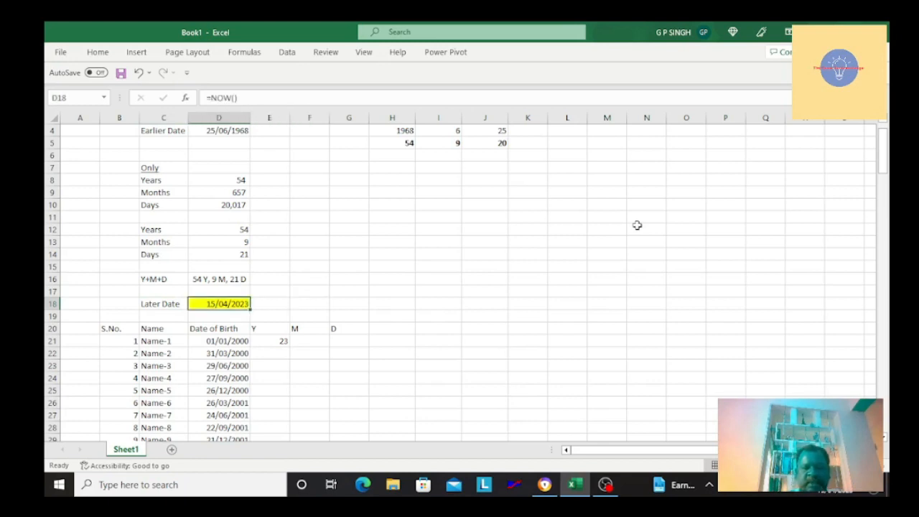
key(Right)
key(Right)
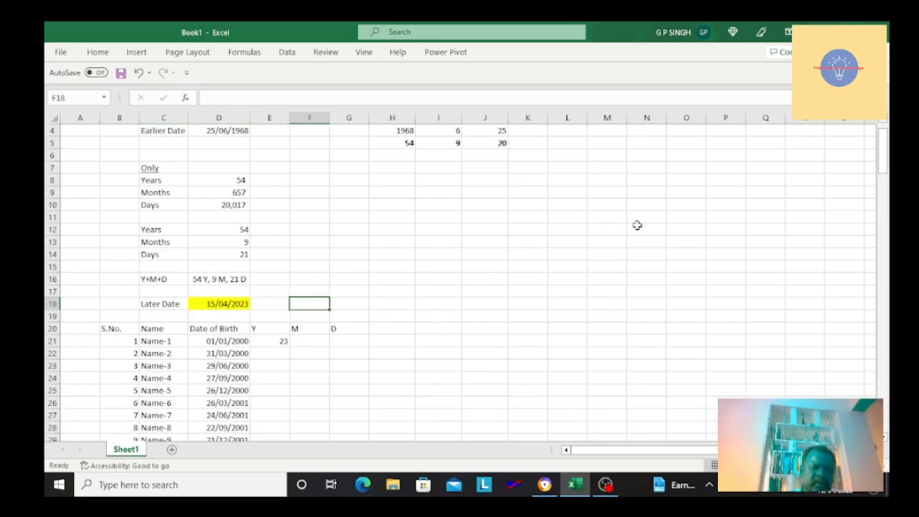
key(Left)
key(Left)
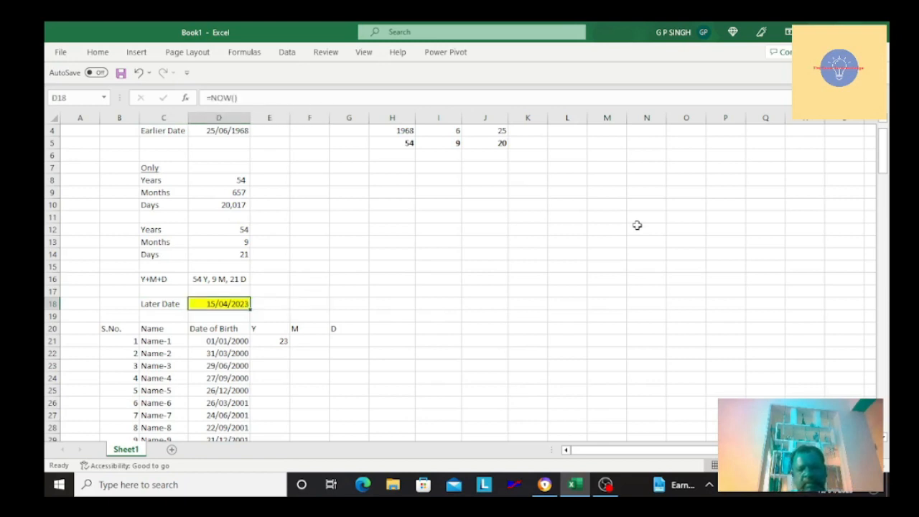
key(Right)
key(Right)
key(Right)
key(Left)
key(Left)
Step: Copy the years formula from E21 into F21 under the M heading
key(Down)
key(Down)
key(Down)
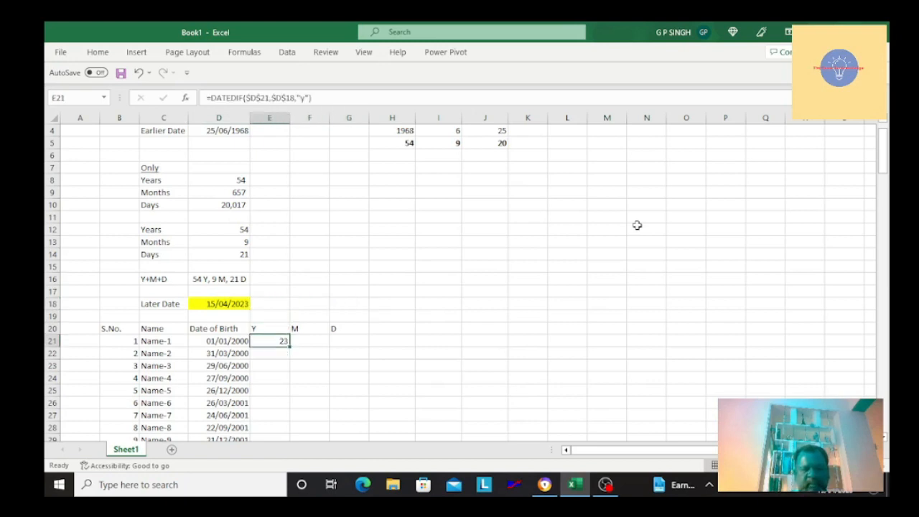
key(F2)
key(Escape)
key(Right)
key(Left)
key(ctrl+c)
key(Right)
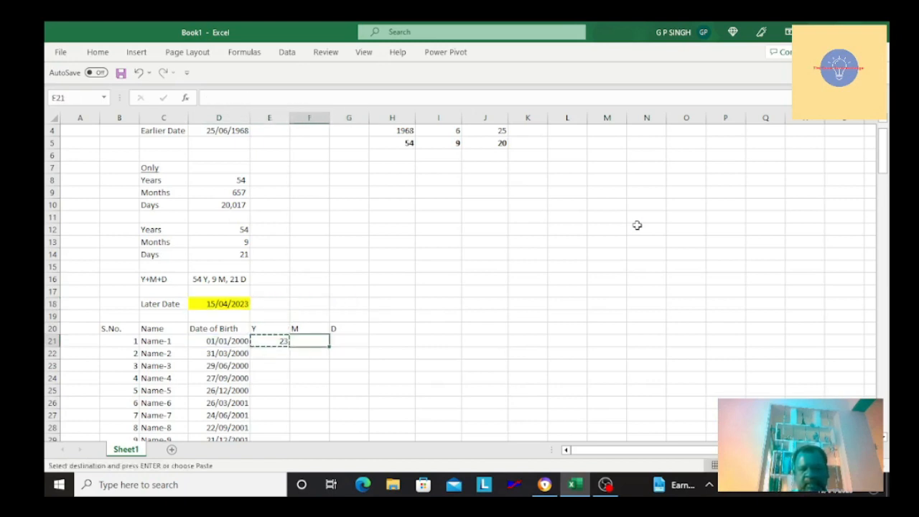
key(Return)
Step: Change the DATEDIF unit in F21 to "ym" for the remaining months
key(F2)
key(Left)
key(Left)
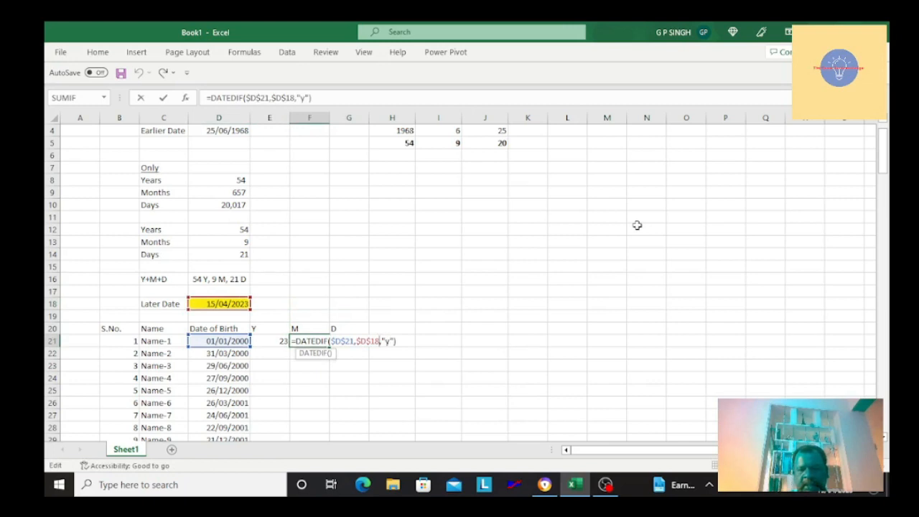
key(Right)
key(Right)
key(Right)
text(m)
key(Return)
key(Up)
Step: Copy the months formula from F21 into G21 and change its unit to "md" for the remaining days
key(Right)
key(Left)
key(ctrl+c)
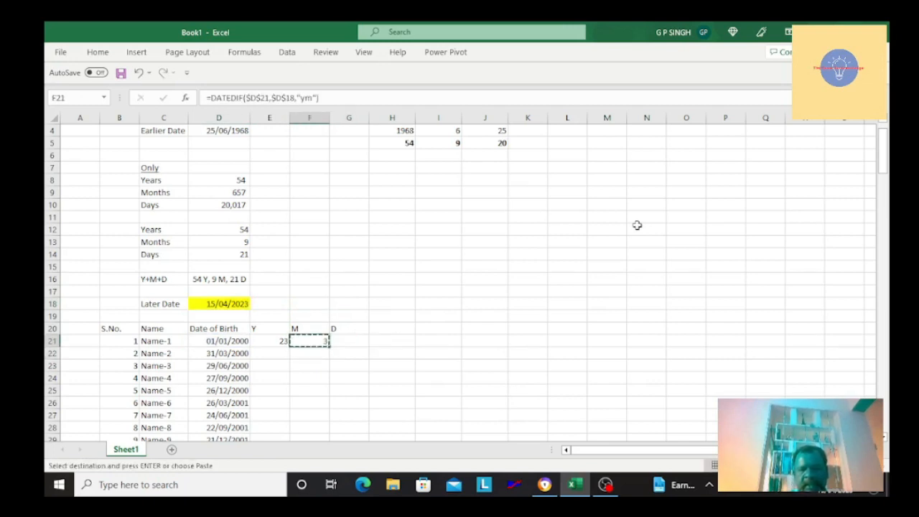
key(Right)
key(Return)
key(F2)
key(Left)
key(Left)
key(BackSpace)
key(BackSpace)
text(md)
key(Return)
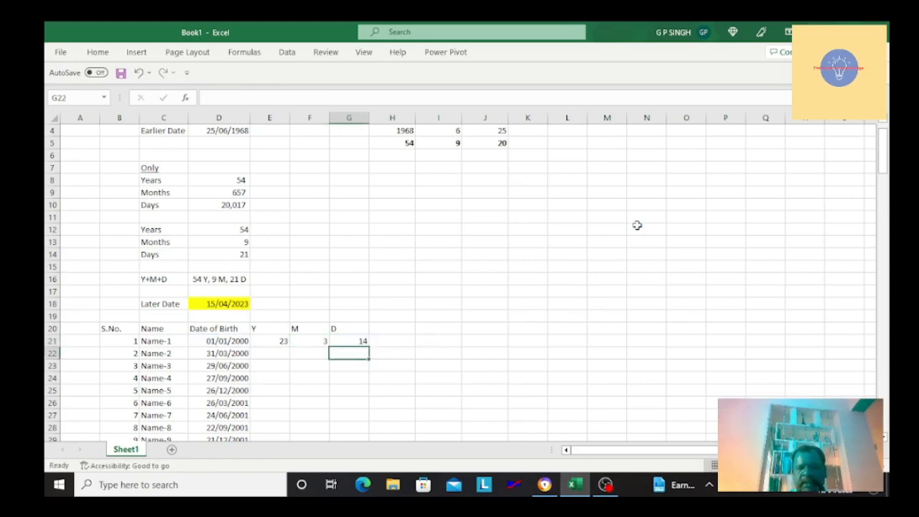
Step: Centre the Y, M and D headings in E20:G20
key(Up)
key(Left)
key(Left)
key(Left)
key(Right)
key(Right)
key(Right)
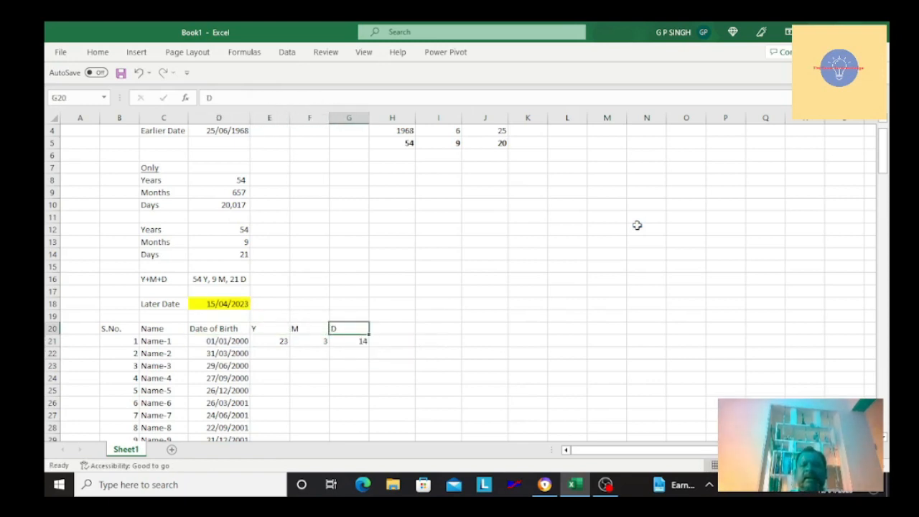
key(Left)
key(Left)
key(shift+Right)
key(shift+Right)
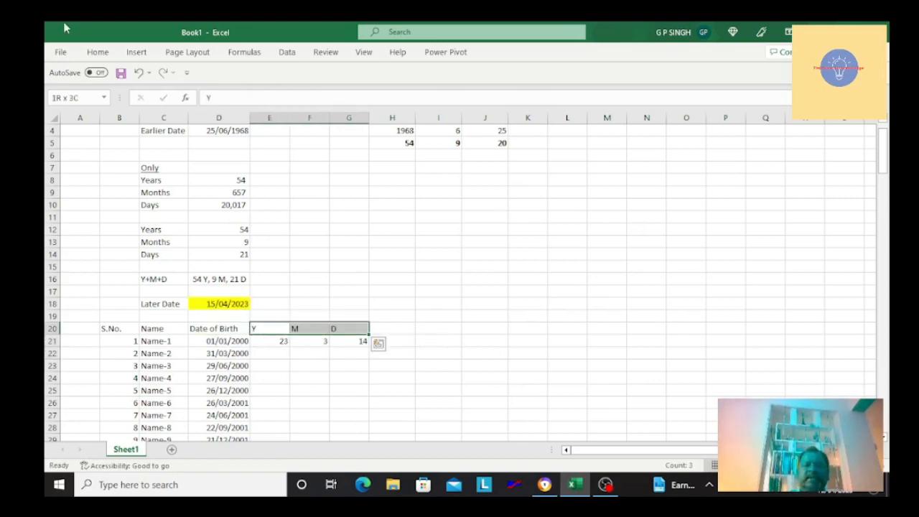
click(98, 53)
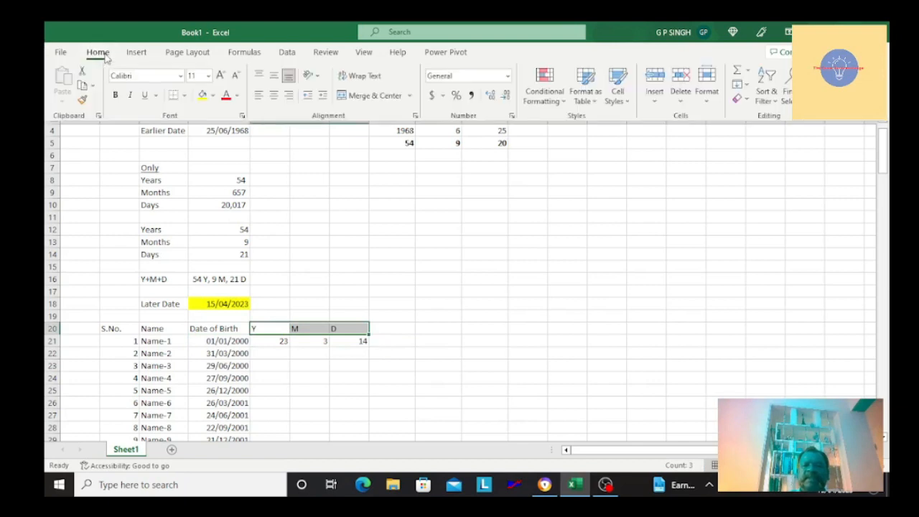
click(274, 95)
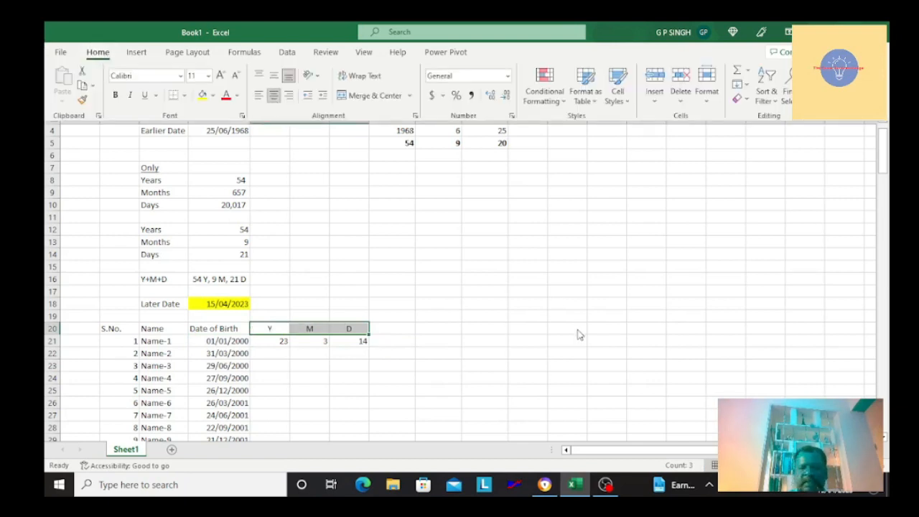
key(Down)
key(Down)
key(Up)
key(Right)
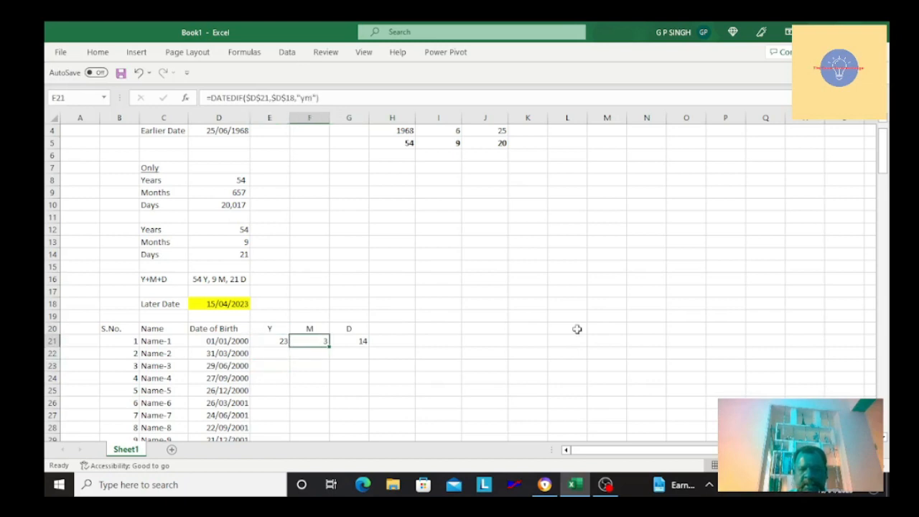
key(Right)
key(Left)
key(Left)
key(Right)
key(Right)
key(Left)
key(Left)
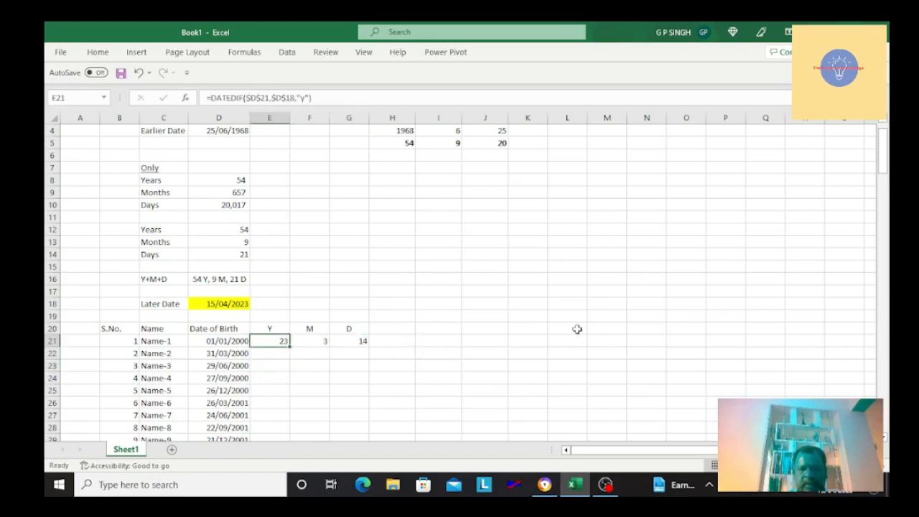
key(shift+Right)
key(shift+Right)
key(ctrl+c)
key(Escape)
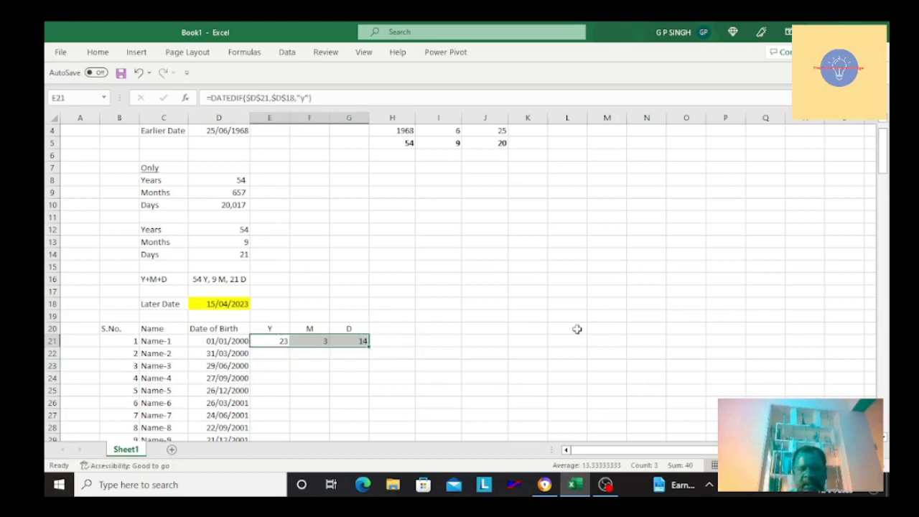
Step: Add the heading "Y + M + D" in H20, beside the D heading
key(Left)
key(Left)
key(Right)
key(Right)
key(Right)
key(Right)
key(Right)
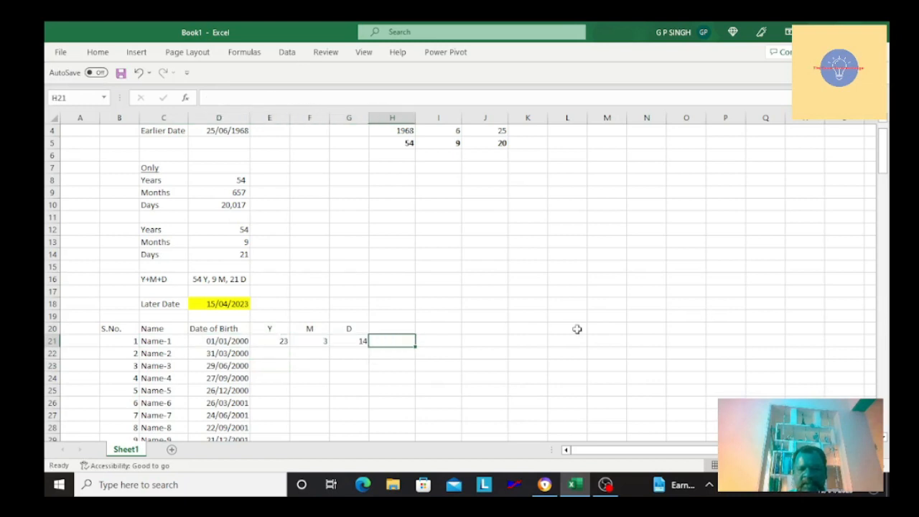
key(Right)
key(Left)
key(Up)
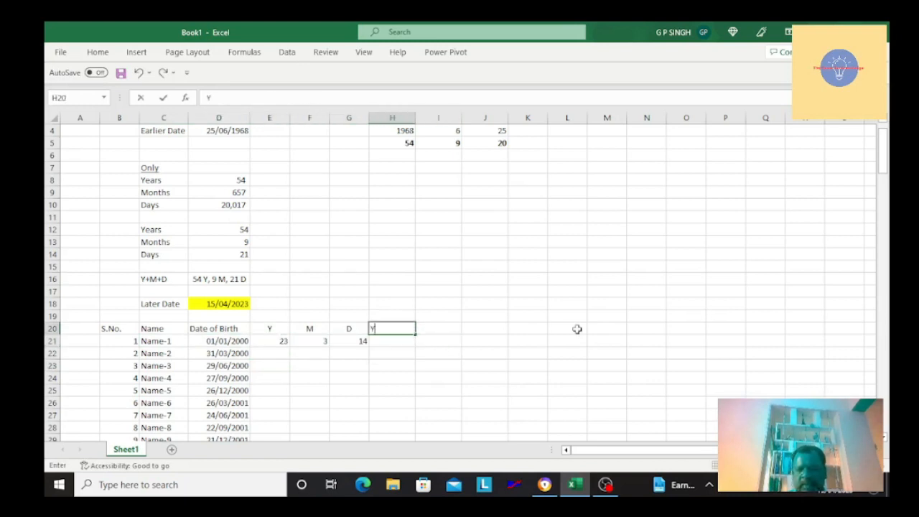
text(Y + M)
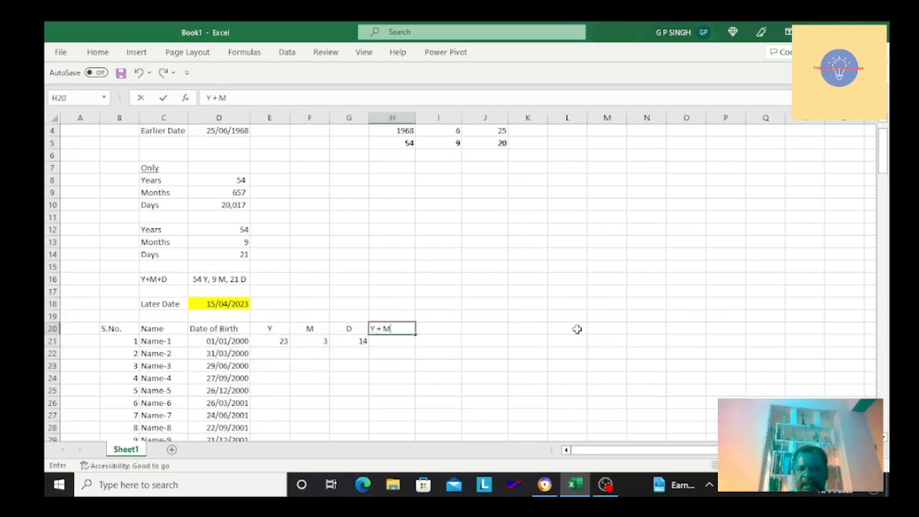
text( + D)
key(Return)
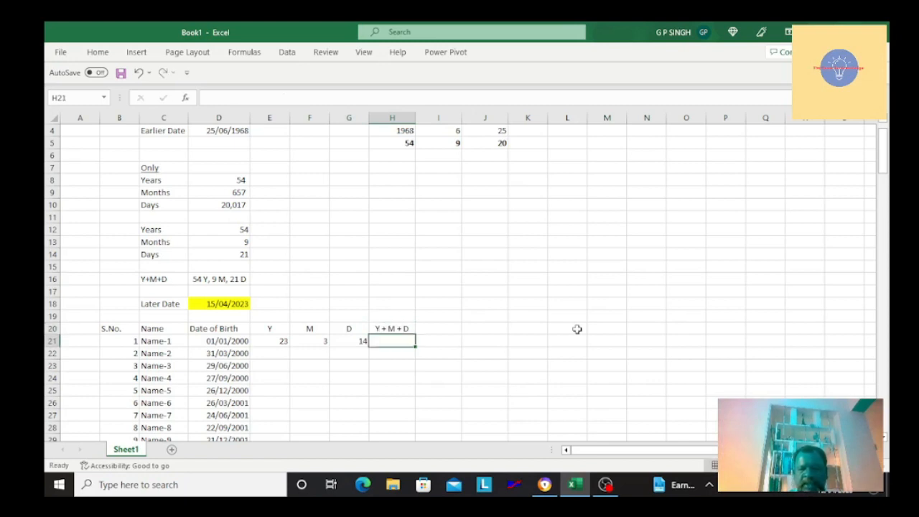
Step: Copy the years DATEDIF formula from E21 into H21 under the Y + M + D heading
key(Down)
key(Down)
key(Up)
key(Up)
key(Left)
key(Left)
key(Left)
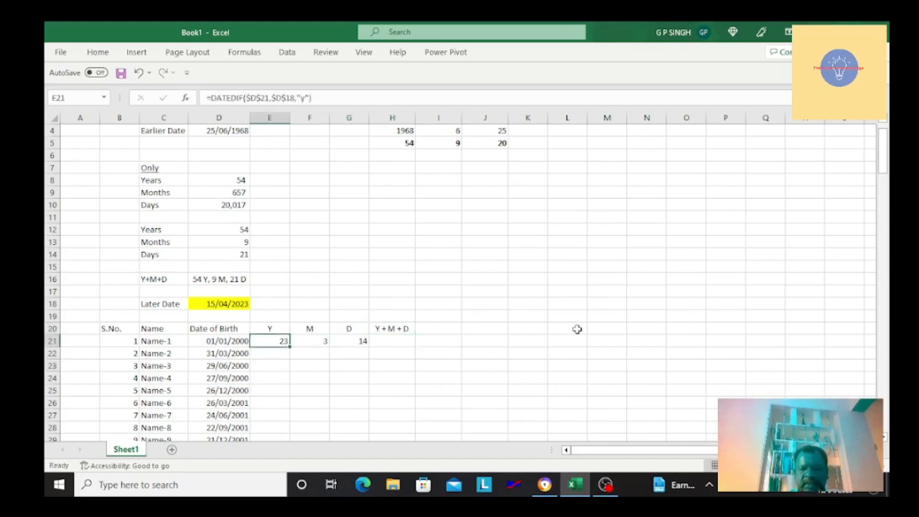
key(Right)
key(Right)
key(Right)
Step: Extend the H21 formula with two more copies of its DATEDIF term, each joined with a plus sign
key(F2)
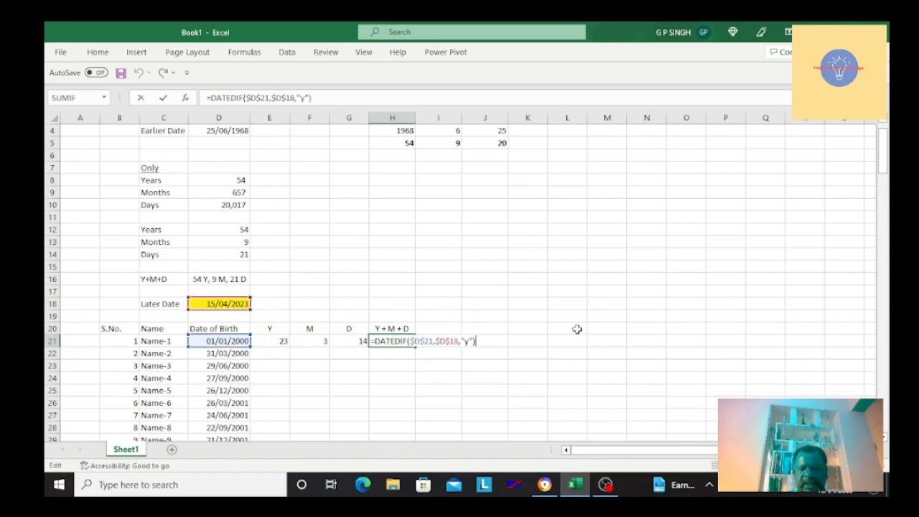
key(Left)
key(Right)
text(+)
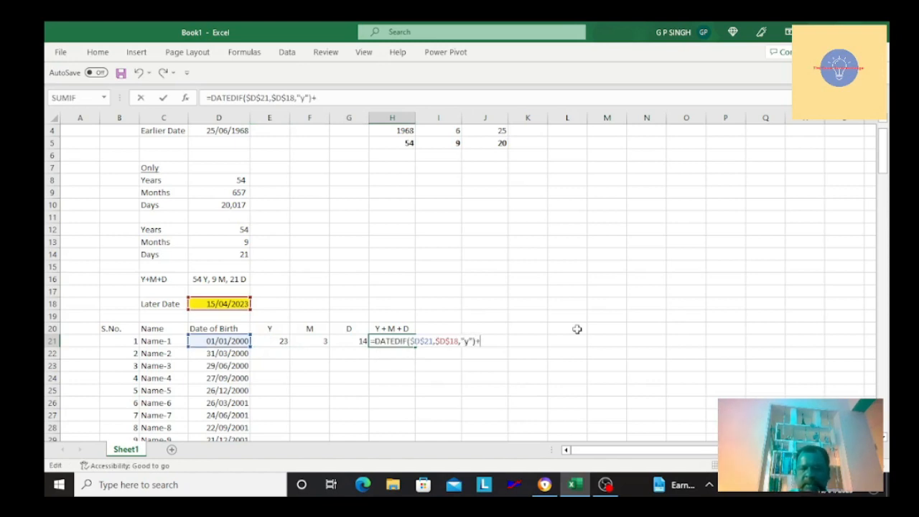
click(381, 341)
key(shift+Right)
key(shift+Right)
key(shift+Right)
key(shift+Right)
key(shift+Right)
key(shift+Right)
key(shift+Right)
key(shift+Right)
key(shift+Right)
key(shift+Right)
key(shift+Right)
key(shift+Right)
key(shift+Right)
key(shift+Right)
key(shift+Right)
key(shift+Right)
key(shift+Right)
key(shift+Right)
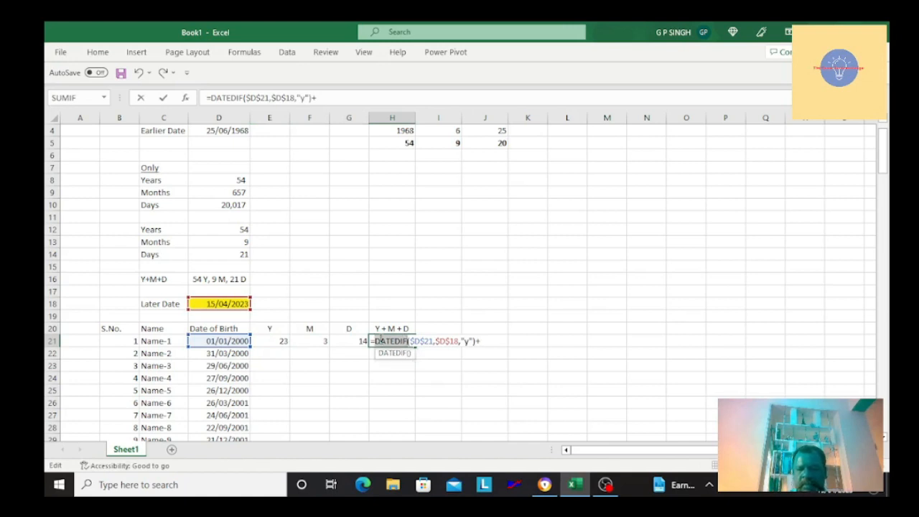
key(shift+Right)
key(shift+Right)
key(shift+Right)
key(shift+Right)
key(shift+Right)
key(shift+Right)
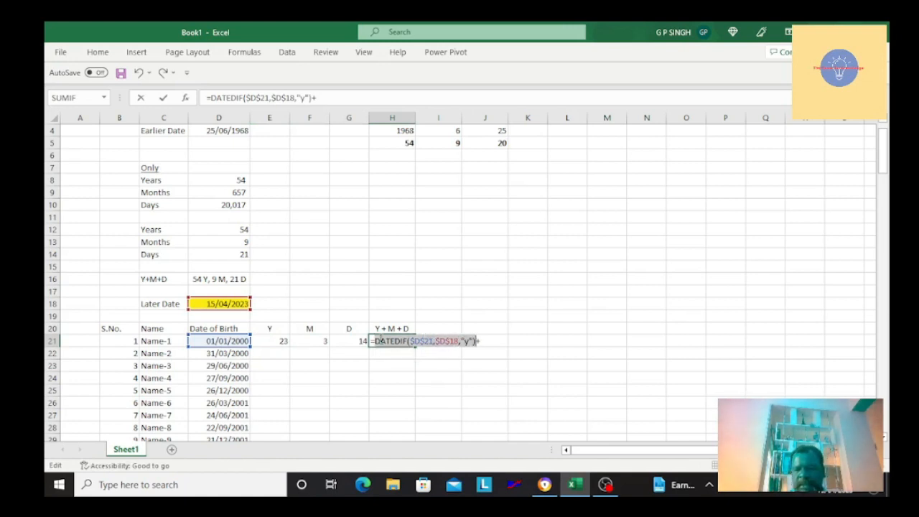
key(End)
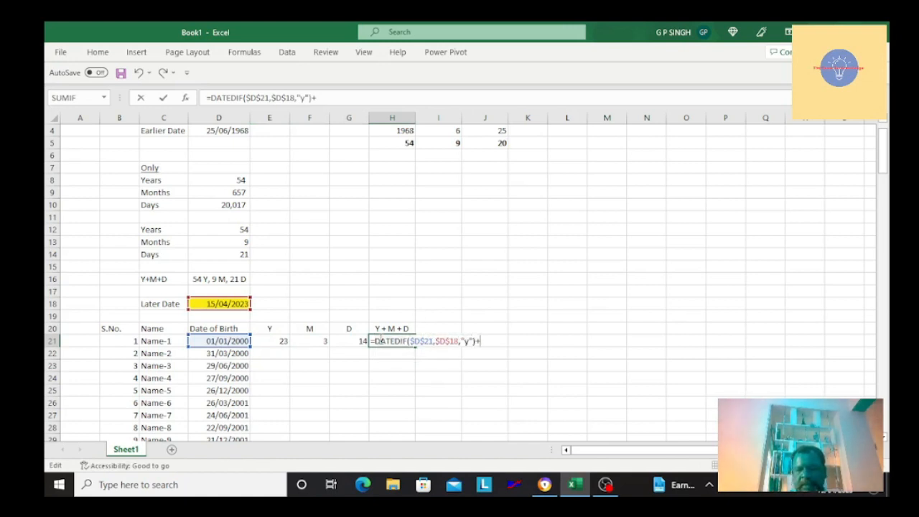
key(ctrl+v)
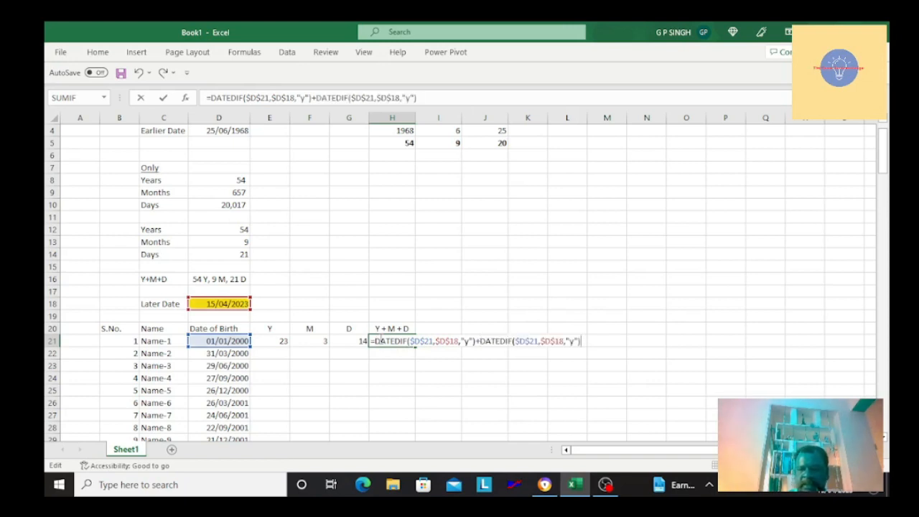
text(+)
key(ctrl+v)
Step: Place the edit cursor at the unit argument of the third DATEDIF term in H21
key(Left)
key(Left)
key(Left)
key(Left)
key(Left)
key(Left)
key(Left)
key(Left)
key(Left)
key(Left)
key(Left)
key(Left)
key(Left)
key(Left)
key(Left)
key(Left)
key(Left)
key(Left)
key(Left)
key(Left)
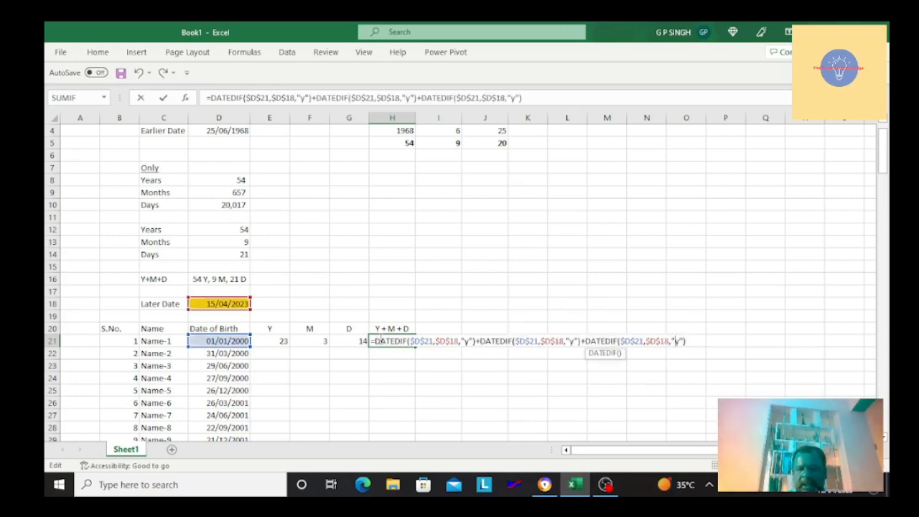
Step: Change the unit of the second DATEDIF in the H21 formula to "ym"
key(Right)
key(Right)
key(Right)
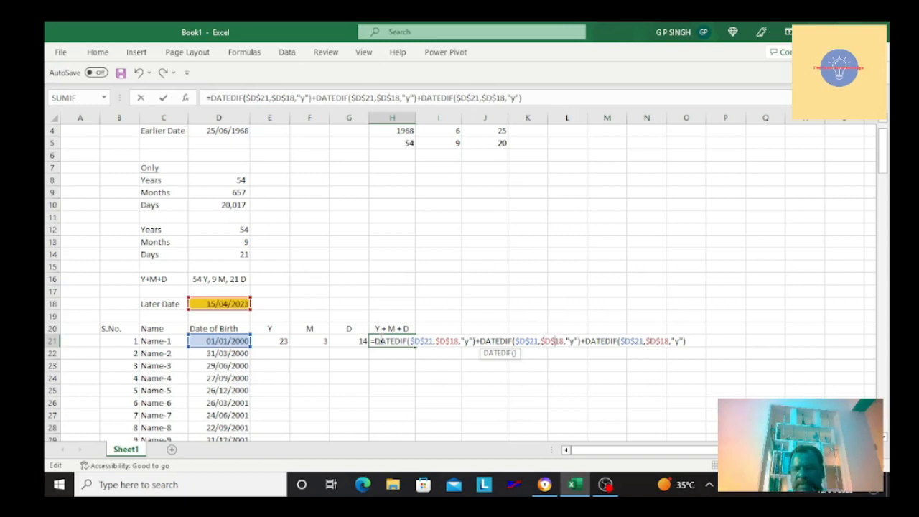
key(Right)
key(Right)
text(m)
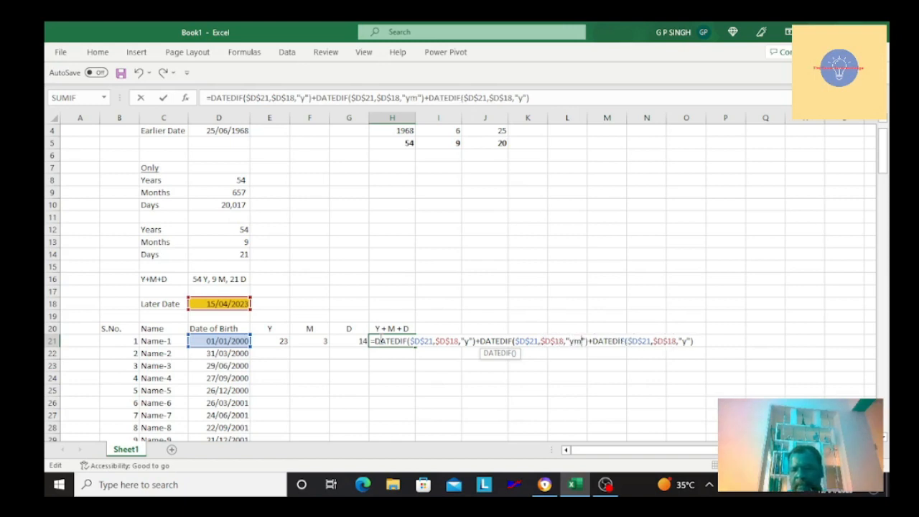
Step: Change the unit of the third DATEDIF in the H21 formula to "md"
key(Right)
key(Right)
key(Right)
key(Right)
key(Right)
key(Right)
key(Right)
key(Right)
key(Right)
key(Right)
key(Right)
key(Right)
key(Right)
key(Right)
key(Right)
key(Right)
key(Right)
key(Right)
key(Right)
key(Right)
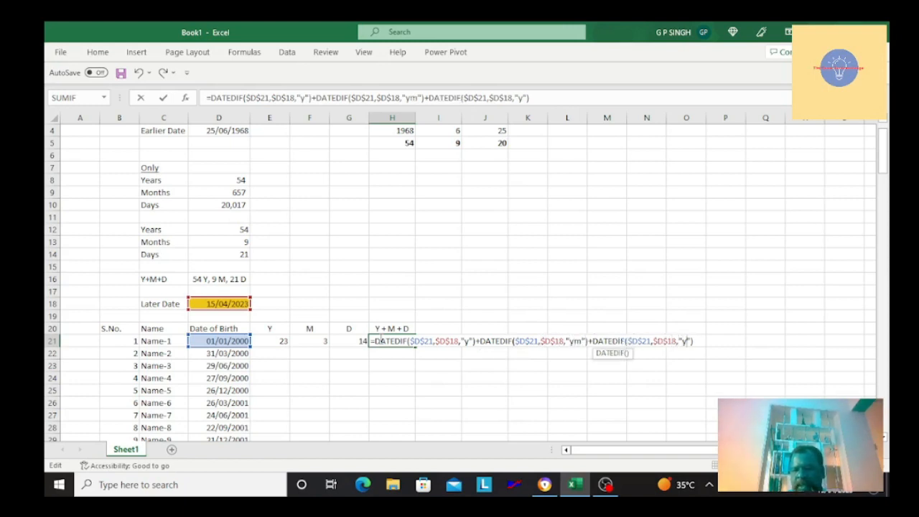
key(BackSpace)
text(md)
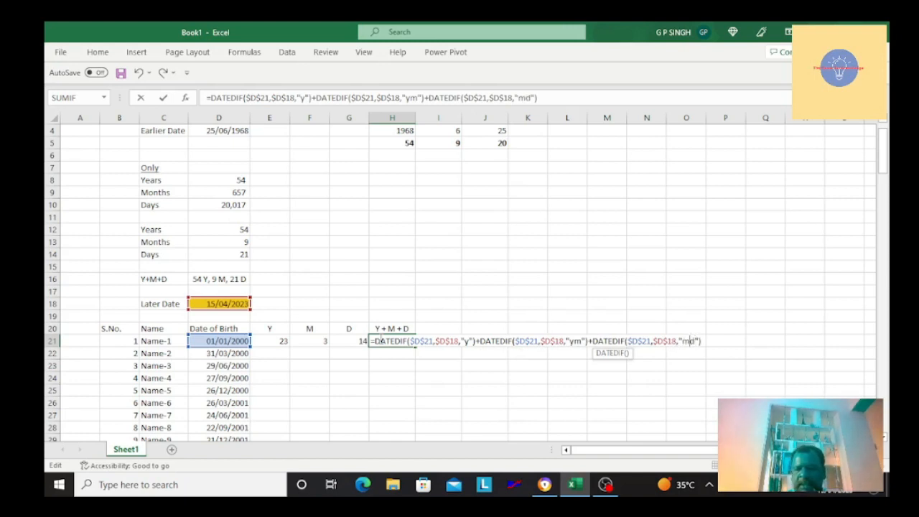
Step: Replace the plus sign between the first and second DATEDIF in H21 with the & operator
key(Left)
key(Left)
key(Left)
key(Left)
key(Left)
key(Left)
key(Left)
key(Left)
key(Left)
key(Left)
key(Left)
key(Left)
key(Left)
key(Left)
key(Left)
key(Left)
key(Left)
key(Left)
key(Left)
key(Left)
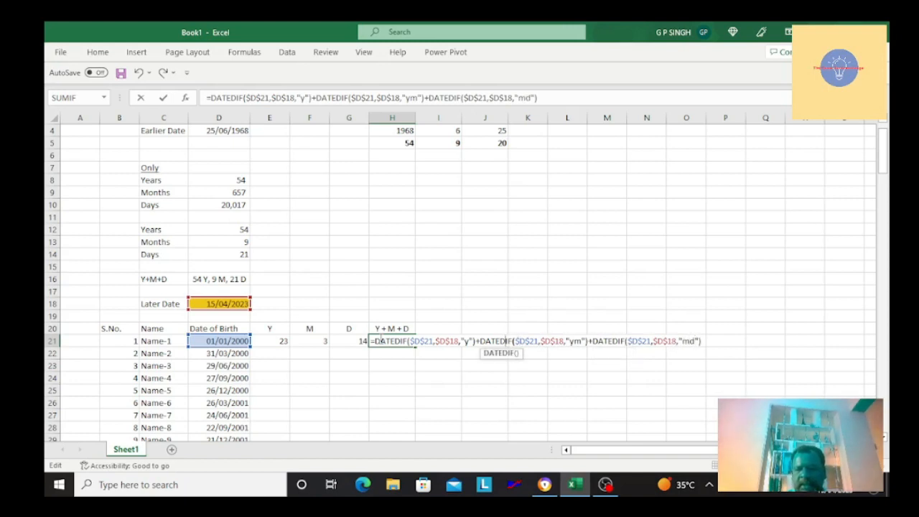
key(Left)
key(BackSpace)
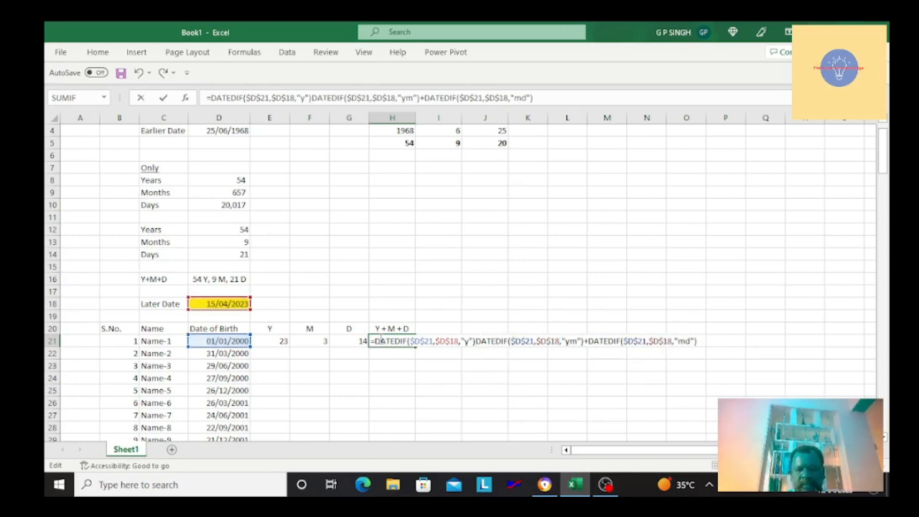
text(&)
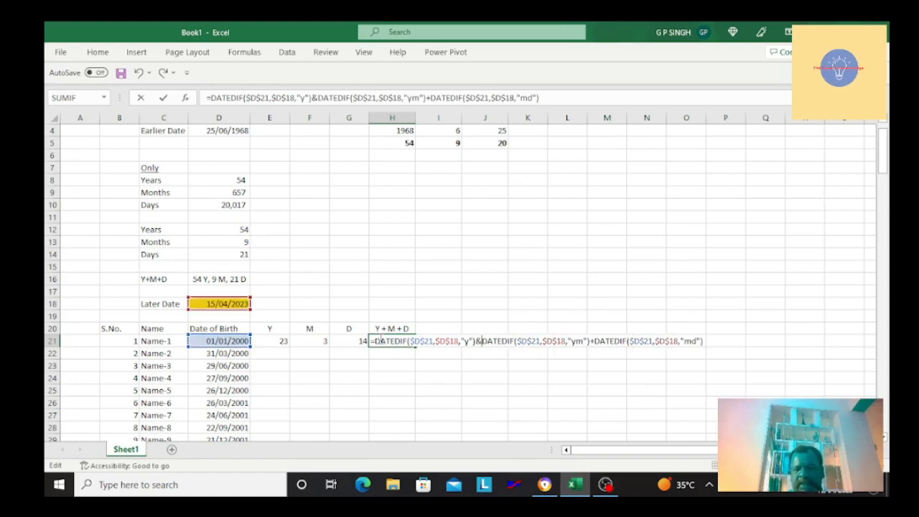
Step: Replace the plus sign between the second and third DATEDIF in H21 with the & operator
key(Right)
key(Right)
key(Right)
key(Right)
key(Right)
key(Right)
key(Right)
key(Right)
key(Right)
key(Right)
key(Right)
key(Right)
key(Right)
key(Right)
key(Right)
key(Right)
key(Right)
key(Right)
key(Right)
key(Right)
key(Right)
key(Right)
key(Right)
key(Right)
key(BackSpace)
text(&)
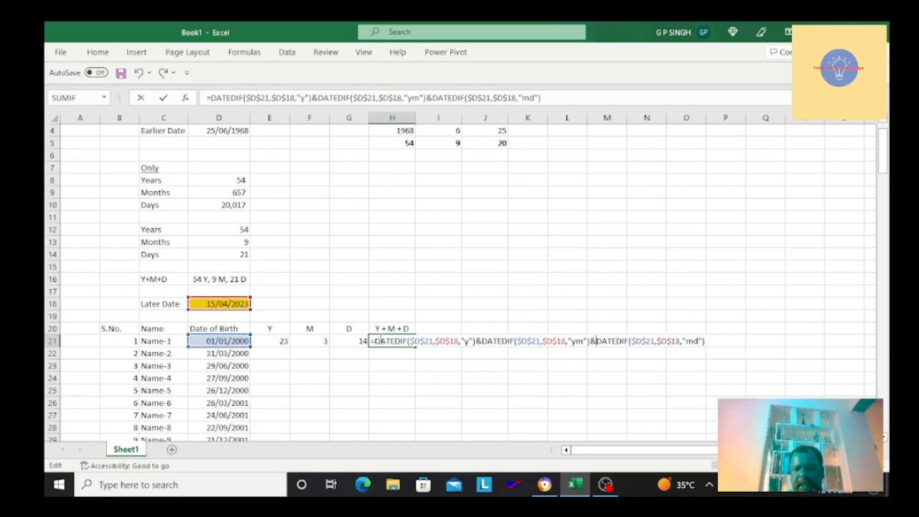
Step: Insert the text label &"Y" after the first DATEDIF in the H21 formula, before the following & operator
key(Left)
key(Left)
key(Left)
key(Left)
key(Left)
key(Left)
key(Left)
key(Left)
key(Left)
key(Left)
key(Left)
key(Left)
key(Left)
key(Left)
key(Left)
key(Left)
key(Left)
key(Left)
key(Left)
key(Left)
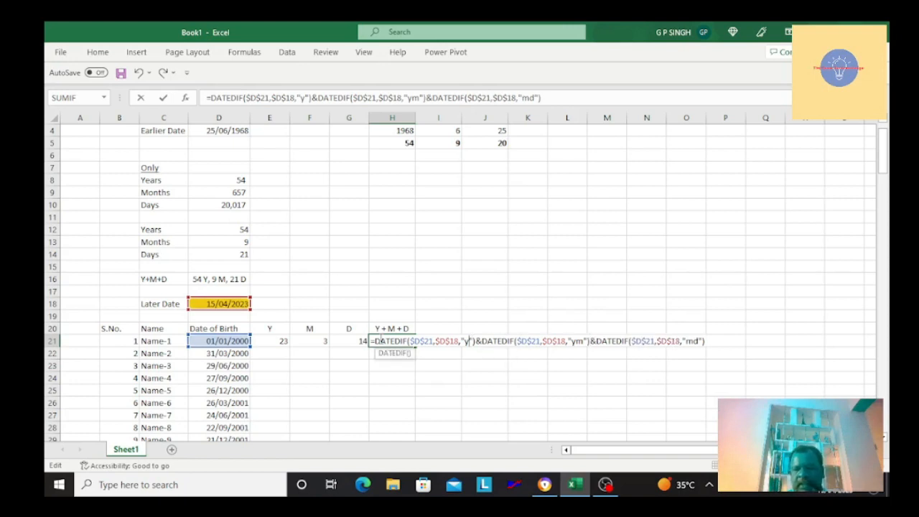
key(Right)
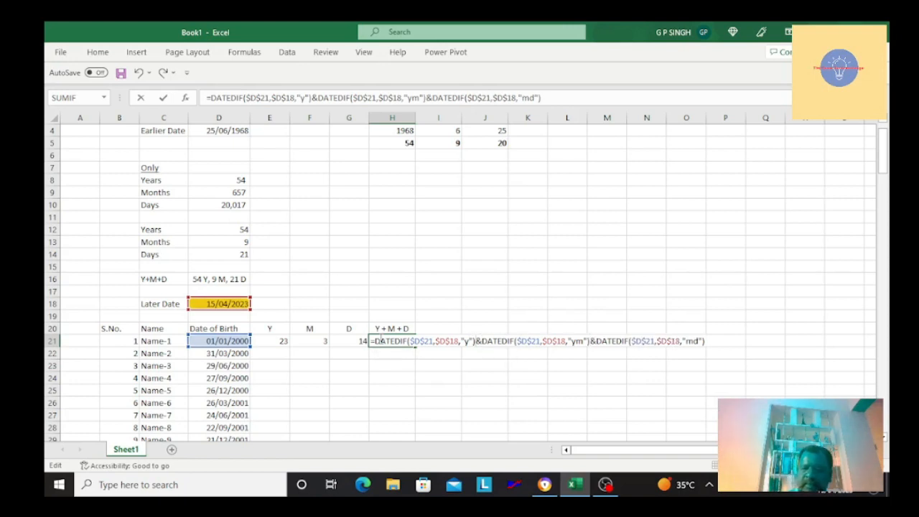
text(")
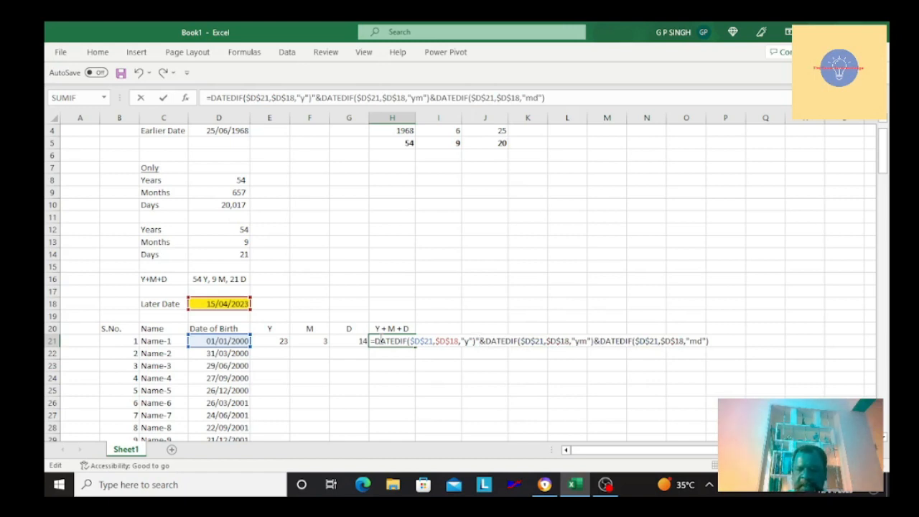
text(Y)
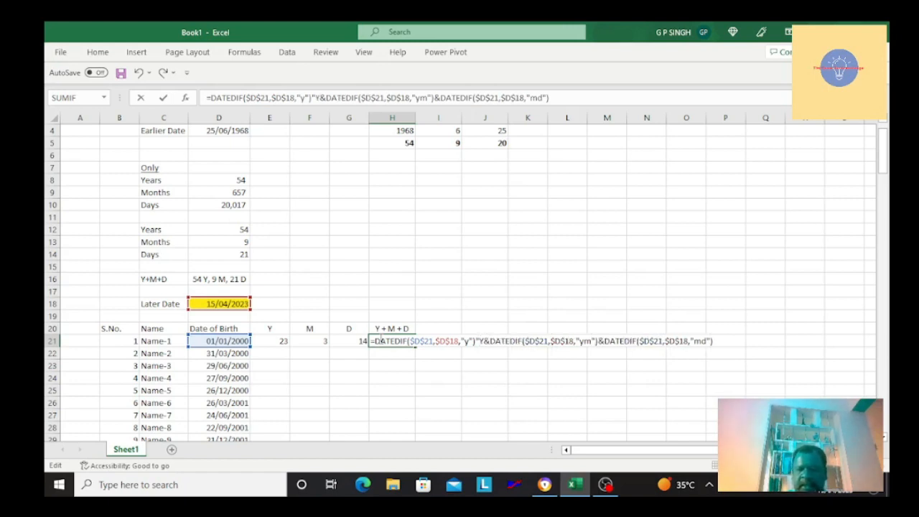
text(")
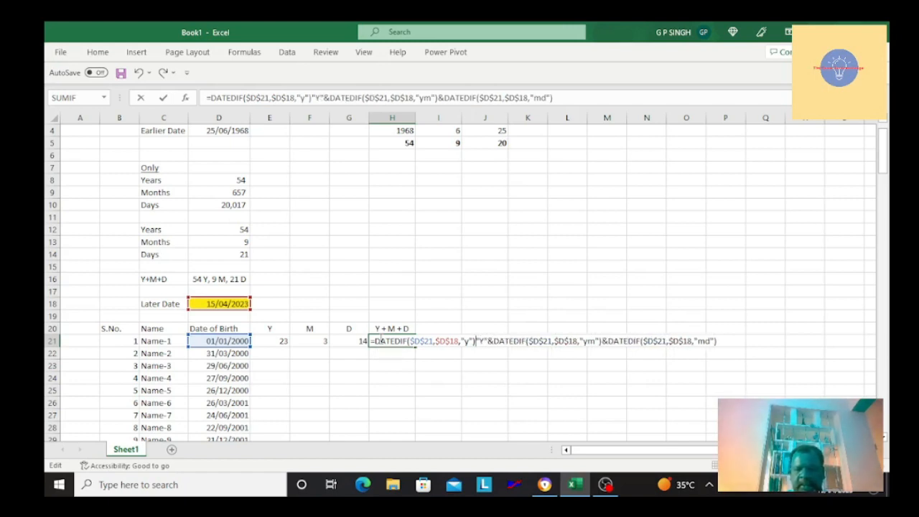
text(&)
Step: Insert the text label &"M" after the "ym" DATEDIF in the H21 formula
key(Right)
key(Right)
key(Right)
key(Right)
key(Right)
key(Right)
key(Right)
key(Right)
key(Right)
key(Right)
key(Right)
key(Right)
key(Right)
key(Right)
key(Right)
key(Right)
key(Right)
key(Right)
key(Right)
key(Right)
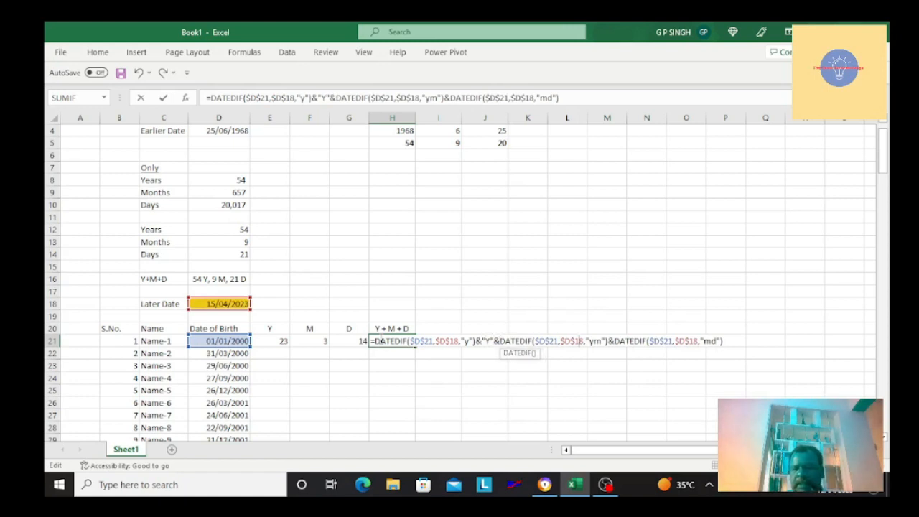
key(Right)
key(Right)
key(Right)
key(Right)
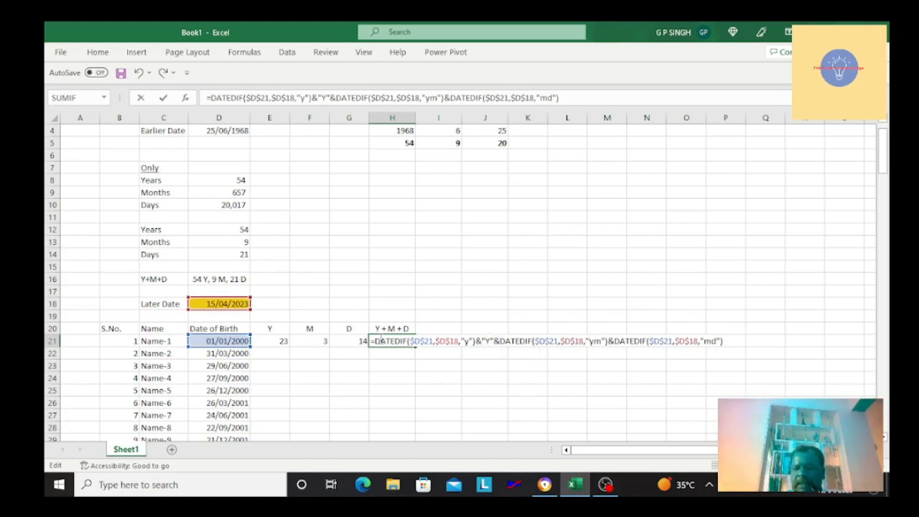
text(&"M)
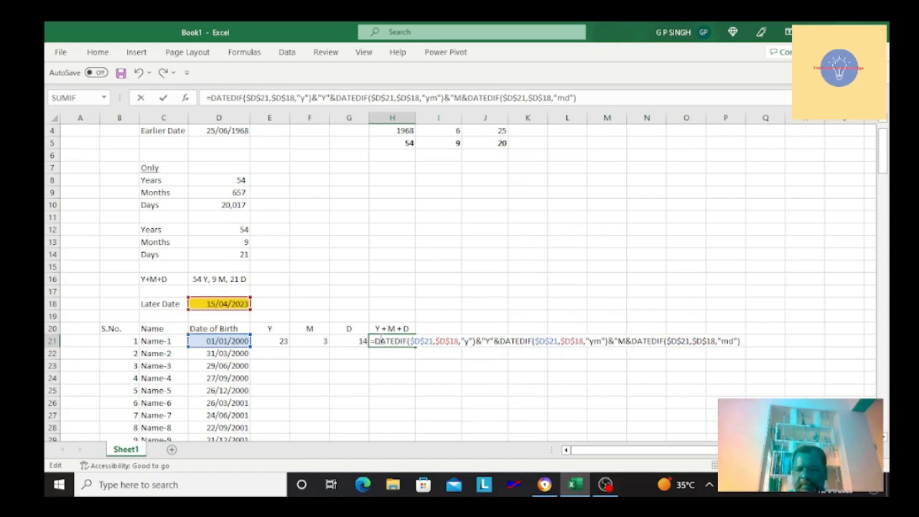
text(")
Step: Append the text label "D" after the "md" DATEDIF at the end of the H21 formula
key(Right)
key(Right)
key(Right)
key(Right)
key(Right)
key(Right)
key(Right)
key(Right)
key(Right)
key(Right)
key(Right)
key(Right)
key(Right)
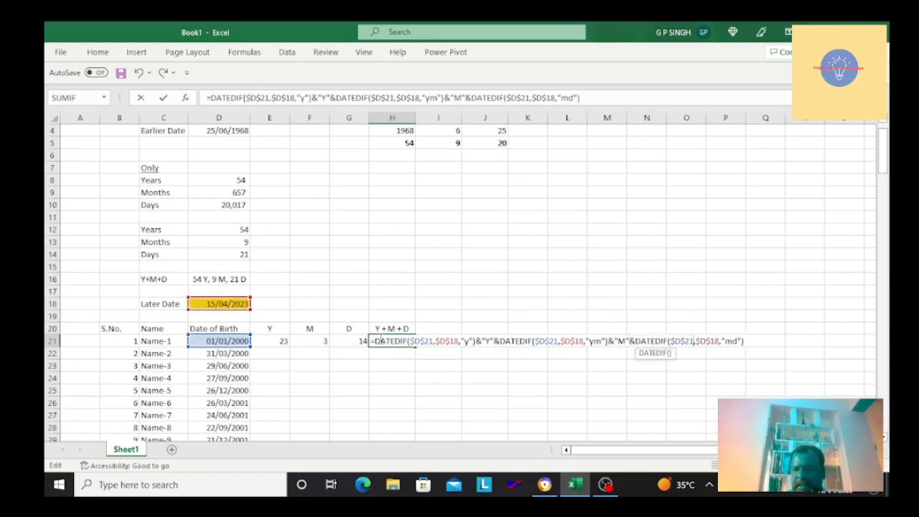
key(Right)
text("D)
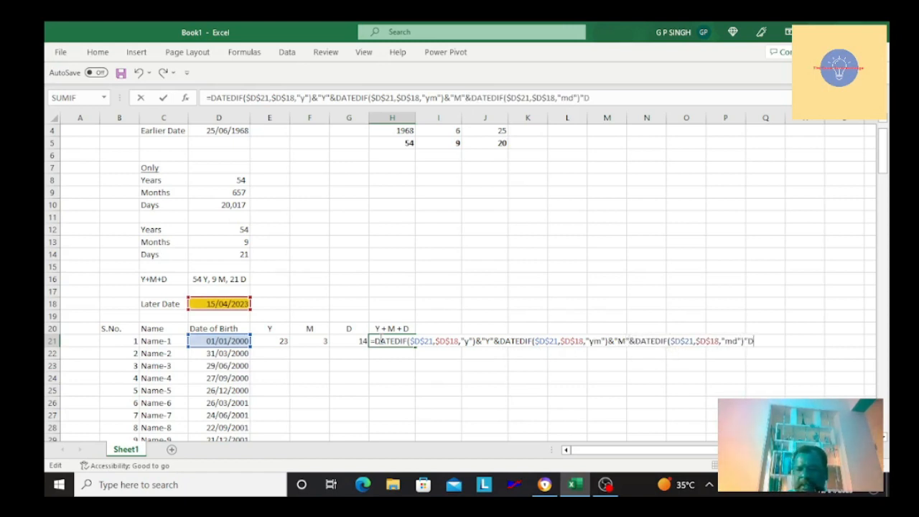
text(")
Step: Change the year label in the H21 formula to " Y," with a leading space and a trailing comma
key(Left)
key(Left)
key(Left)
key(Left)
key(Left)
key(Left)
key(Left)
key(Left)
key(Left)
key(Left)
key(Left)
key(Left)
key(Left)
key(Left)
key(Left)
key(Left)
key(Left)
key(Left)
key(Left)
key(Left)
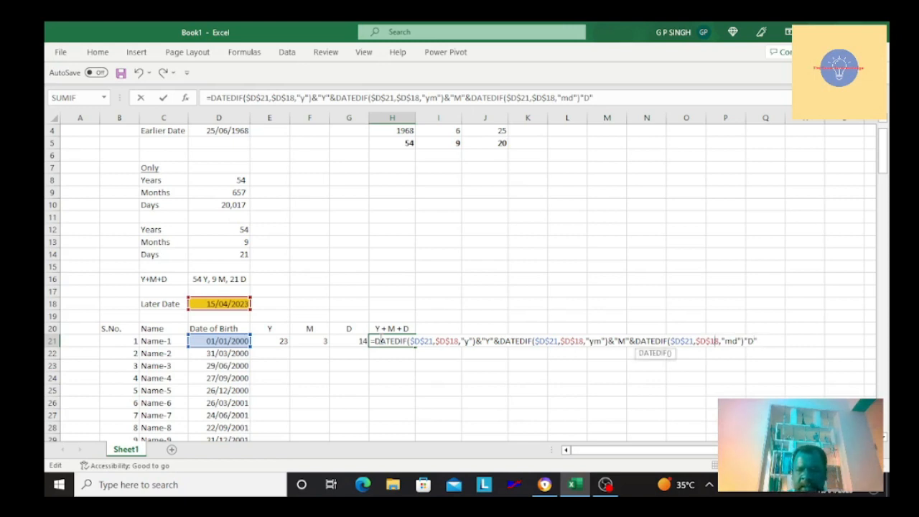
key(Left)
key(Left)
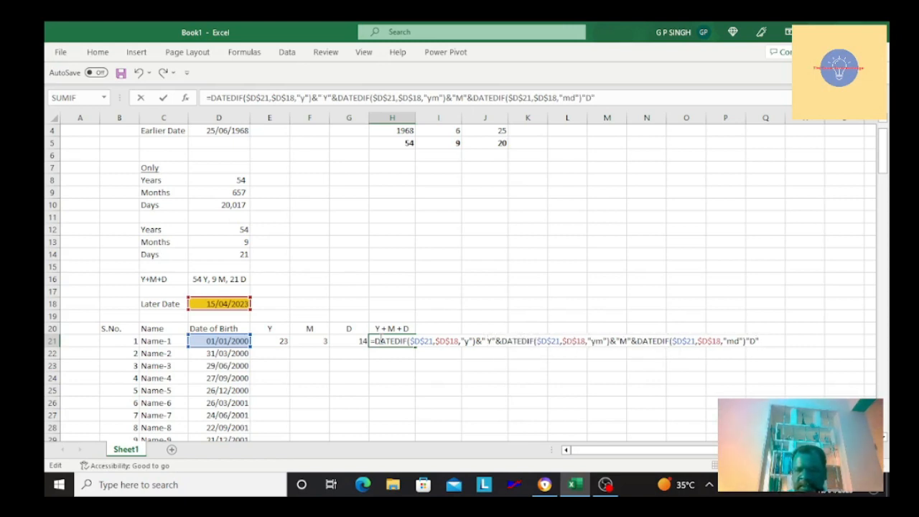
text(,)
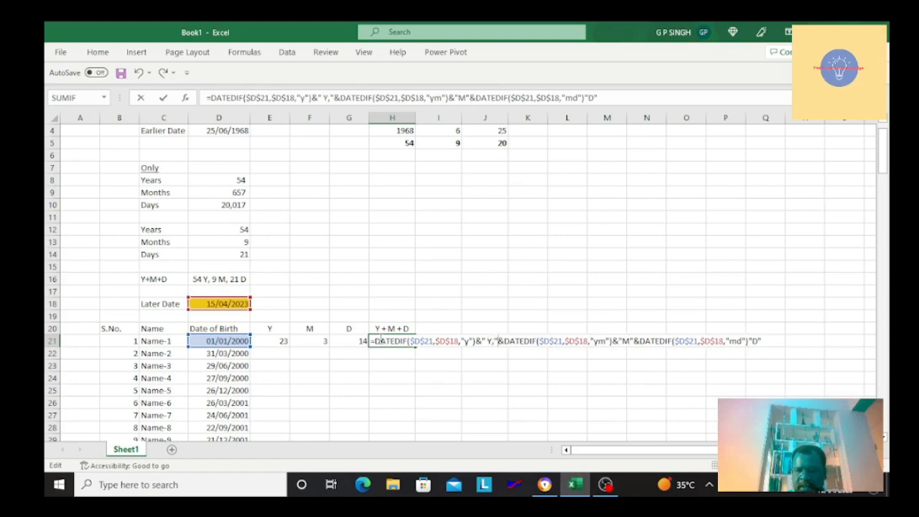
Step: Change the month label in the H21 formula to " M," with a leading space and a trailing comma
key(Right)
key(Right)
key(Right)
key(Right)
key(Right)
key(Right)
key(Right)
key(Right)
key(Right)
key(Right)
key(Right)
key(Right)
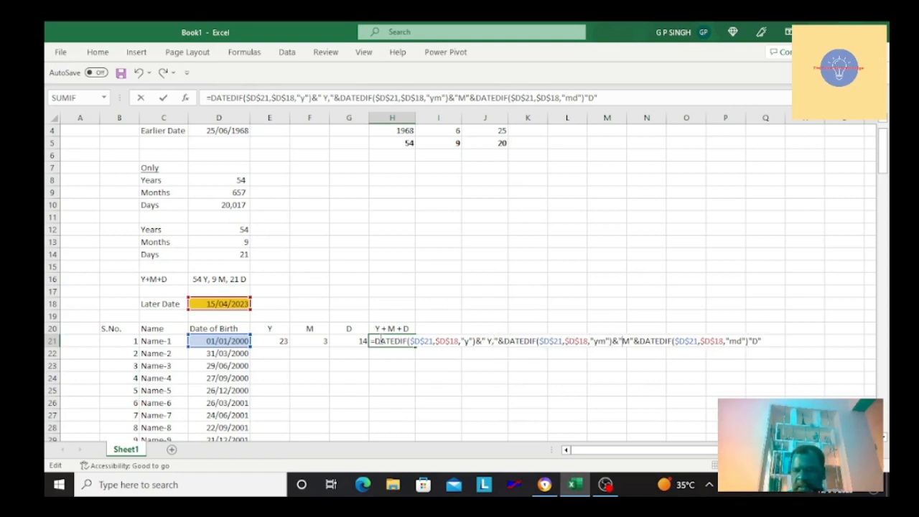
key(Right)
key(Right)
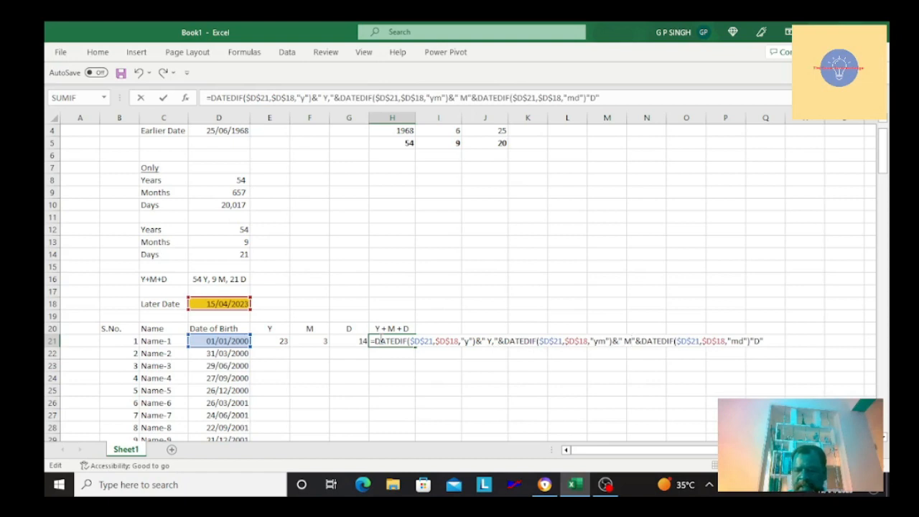
text(,)
Step: Add a leading space to the day label at the end of the H21 formula, making it " D"
key(Right)
key(Right)
key(Right)
key(Right)
key(Right)
key(Right)
key(Right)
key(Right)
key(Right)
key(Right)
key(Right)
key(Right)
key(Right)
key(Right)
key(Right)
key(Right)
key(Right)
key(Right)
key(Right)
key(Right)
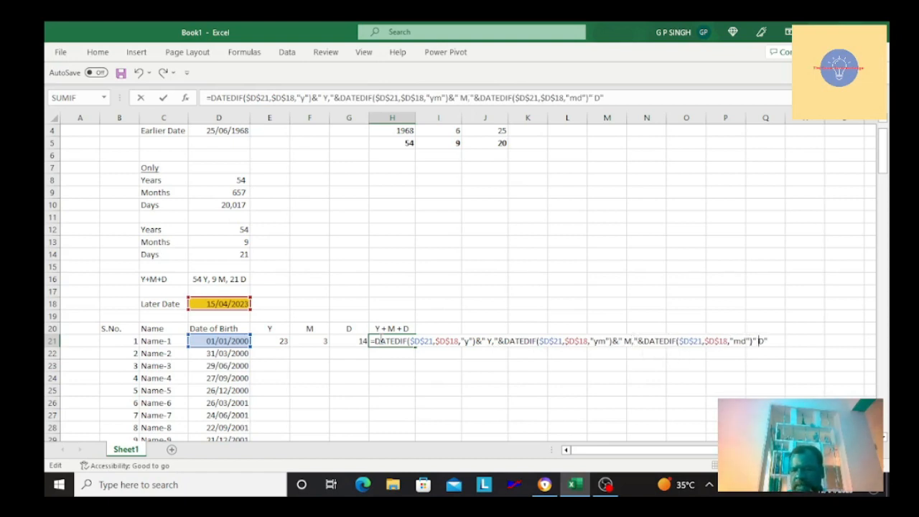
Step: Insert the missing & operator between the "md" DATEDIF and " D", and enter the H21 formula
key(Return)
key(Return)
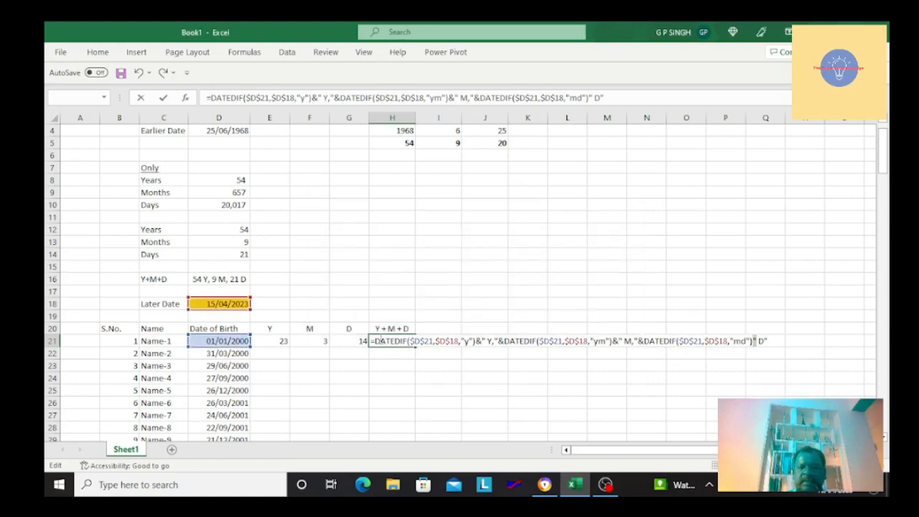
key(Return)
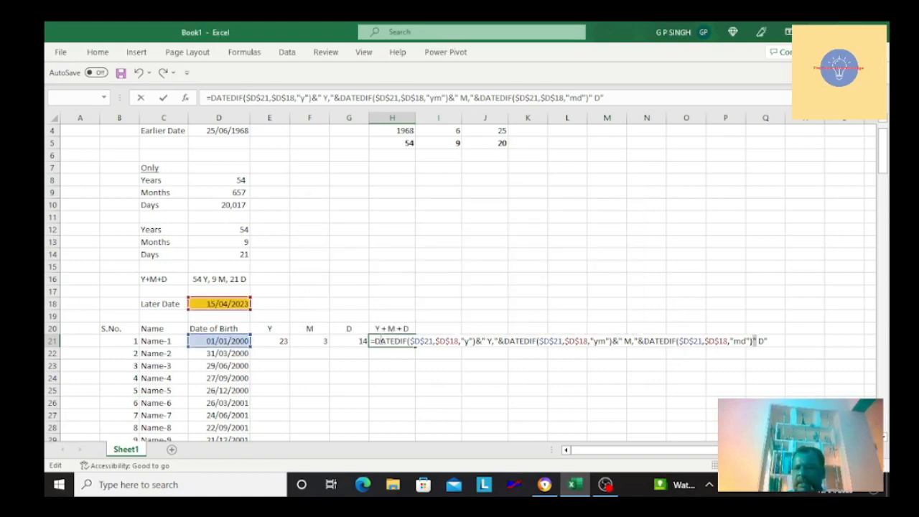
key(Left)
key(Right)
key(Right)
text(&)
key(Return)
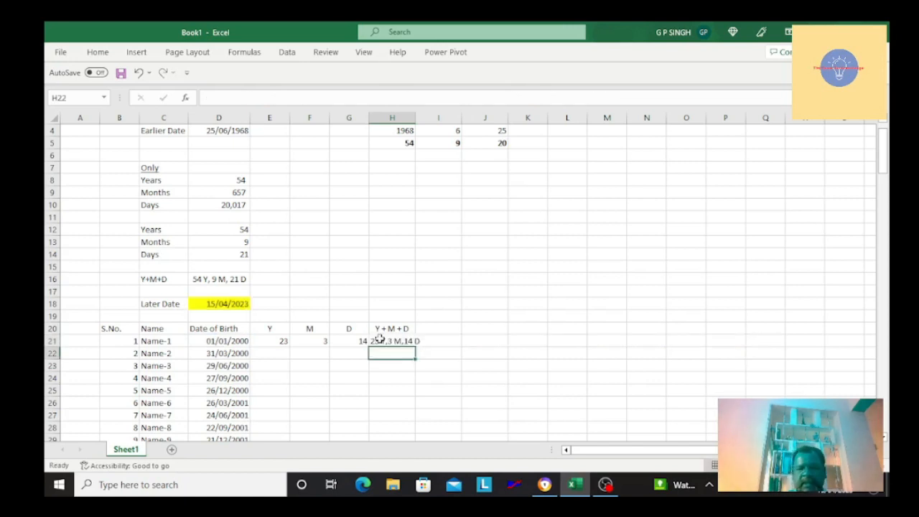
Step: Widen column H to fit the combined age in H21, and review the cell's formula without changing it
click(381, 341)
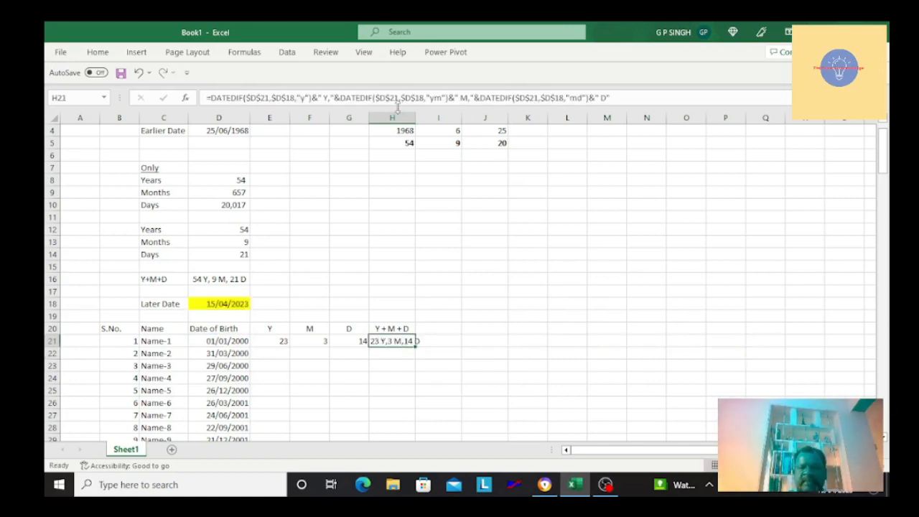
drag(414, 118, 437, 119)
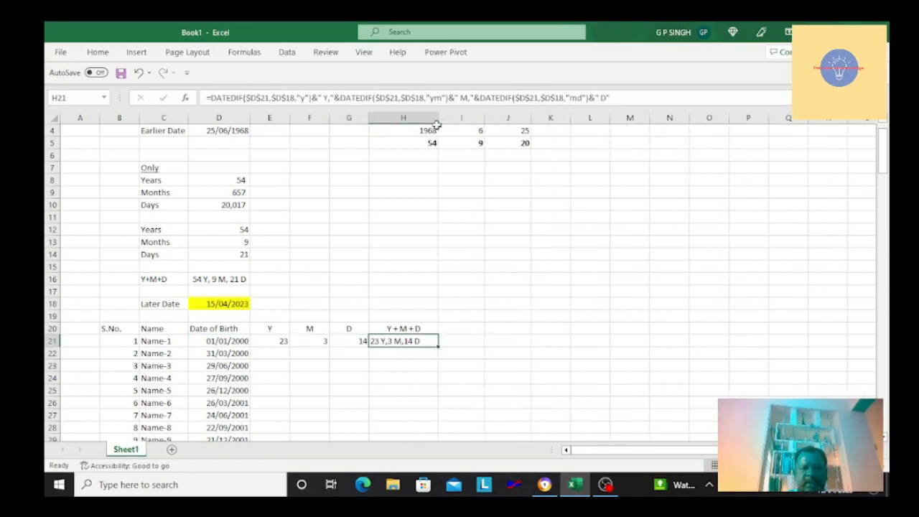
key(F2)
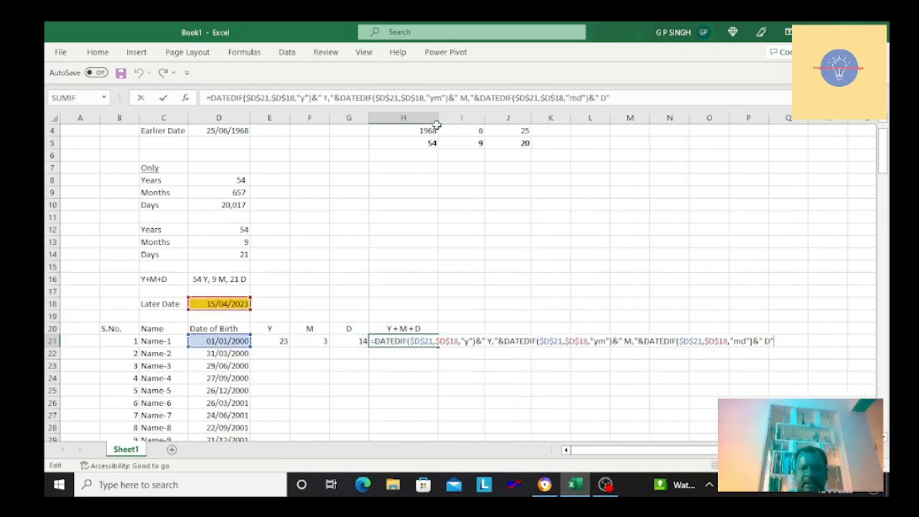
key(Escape)
key(Right)
key(Left)
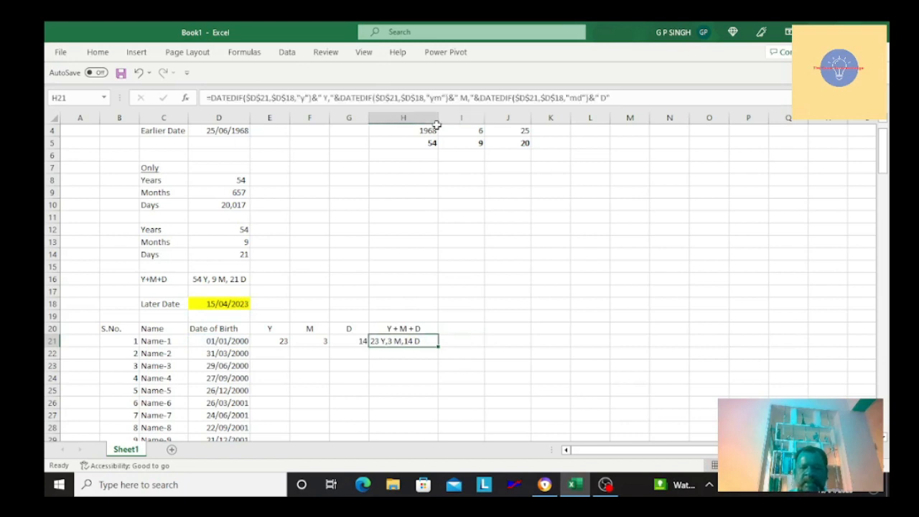
Step: Replace the later-date year formula in H3 with =YEAR(D18)
key(Up)
key(Up)
key(Up)
key(Up)
key(Up)
key(Up)
key(Up)
key(Up)
key(Up)
key(Up)
key(Up)
key(Up)
key(Up)
key(Up)
key(Up)
key(Up)
key(Up)
key(Up)
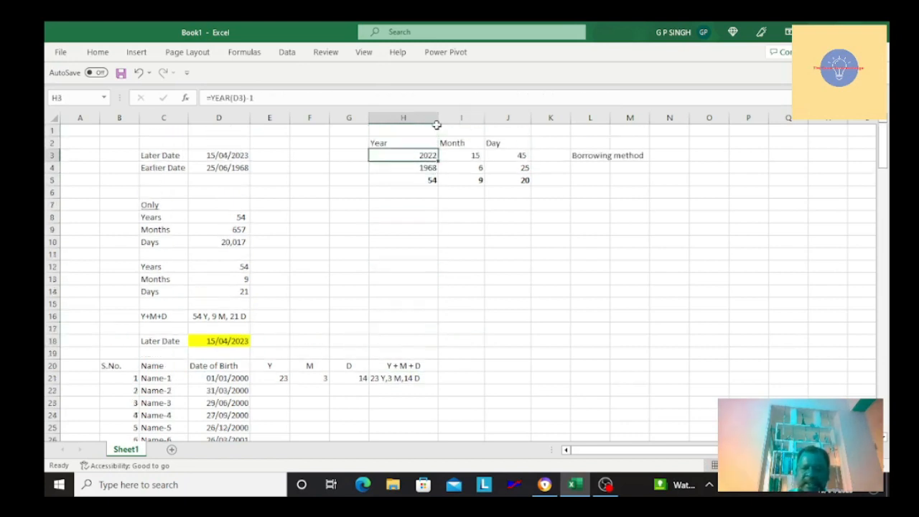
text(=)
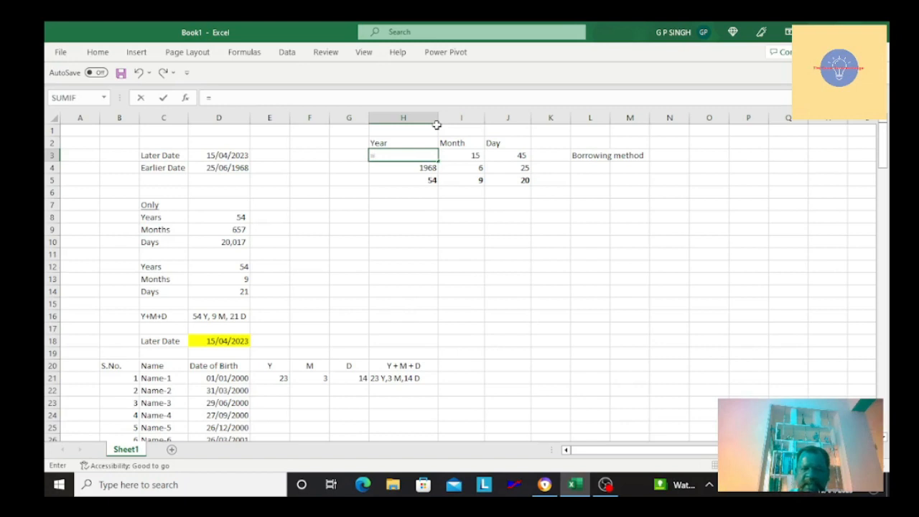
text(year)
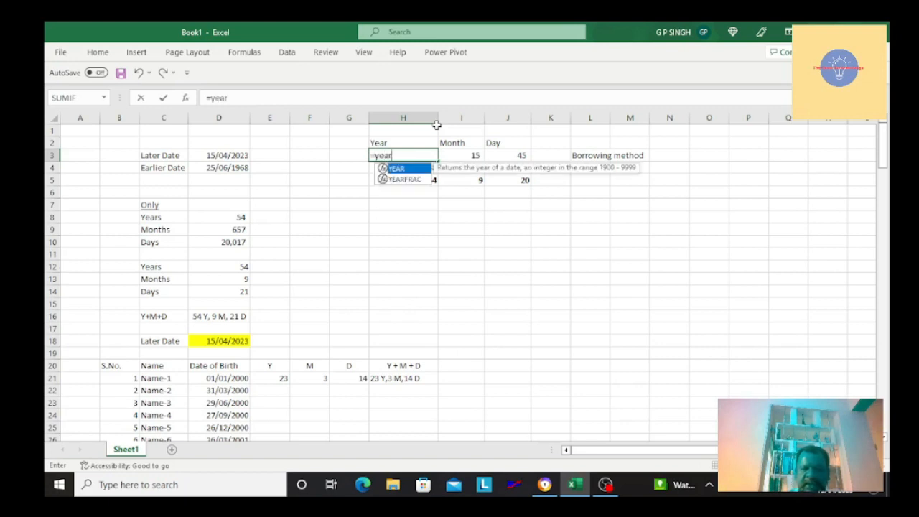
text(()
key(Down)
key(Down)
key(Down)
key(Down)
key(Down)
key(Down)
key(Down)
key(Down)
key(Down)
key(Down)
key(Down)
key(Down)
key(Down)
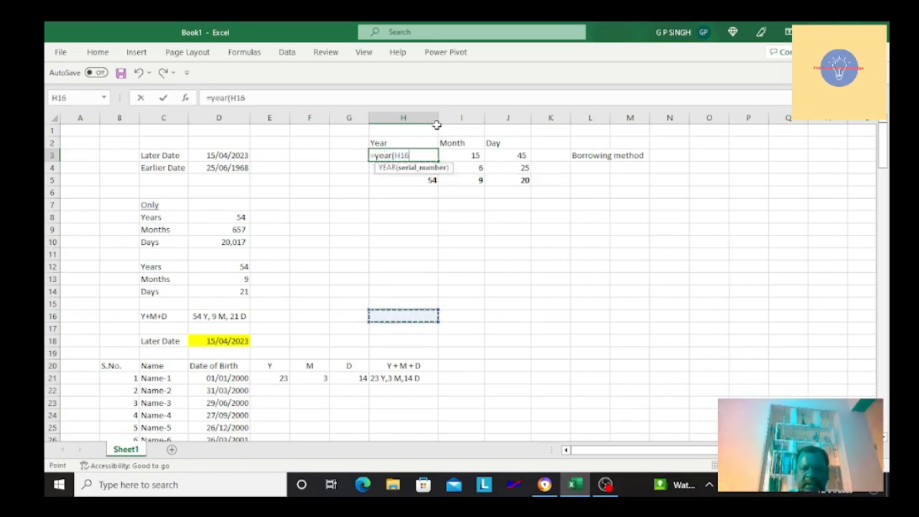
key(Left)
key(Left)
key(Left)
key(Left)
key(Down)
key(Down)
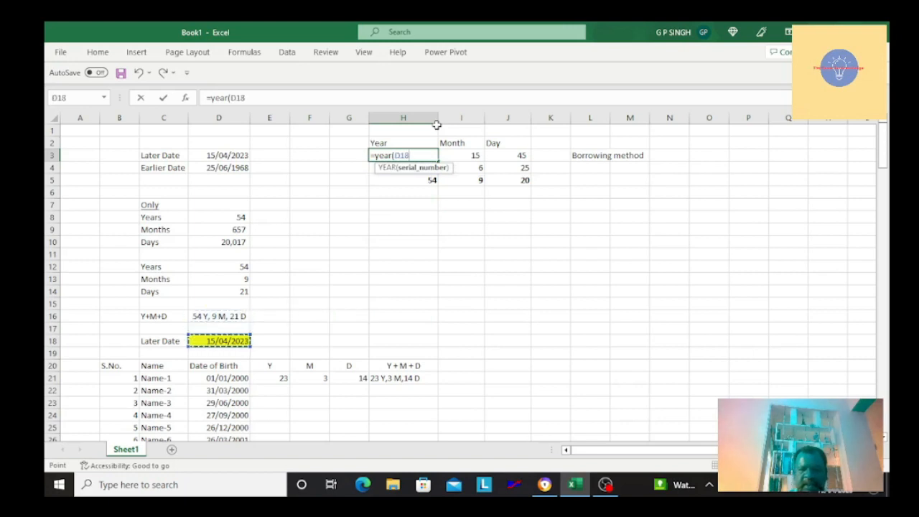
key(ctrl+Return)
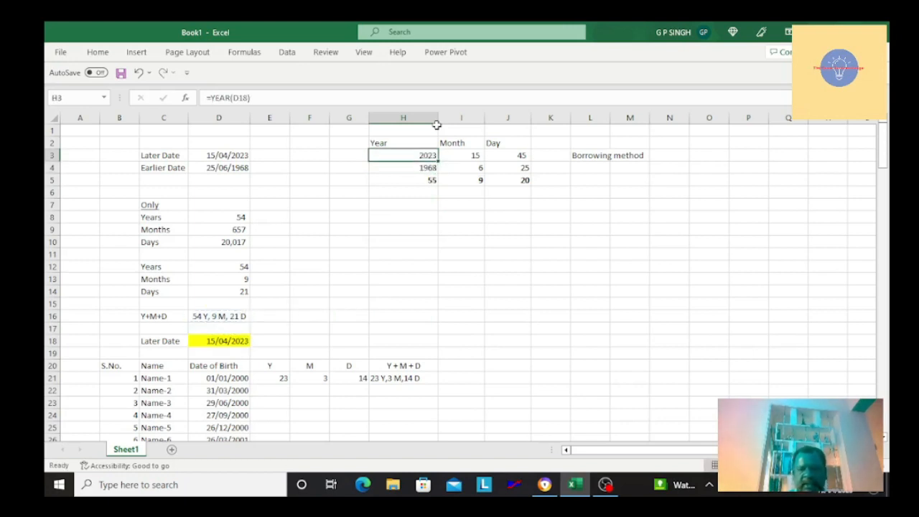
key(F2)
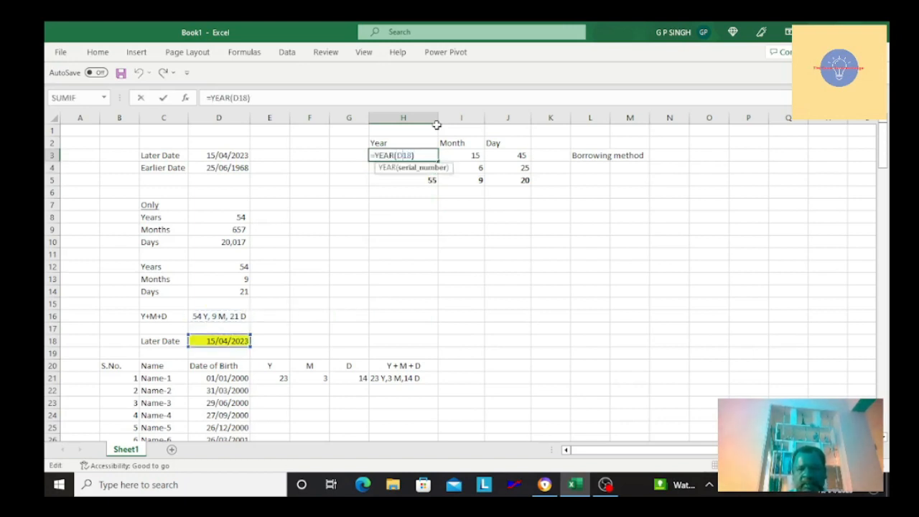
key(Escape)
Step: Replace the later-date month formula in I3 with =MONTH(D18)
key(Right)
text(=m)
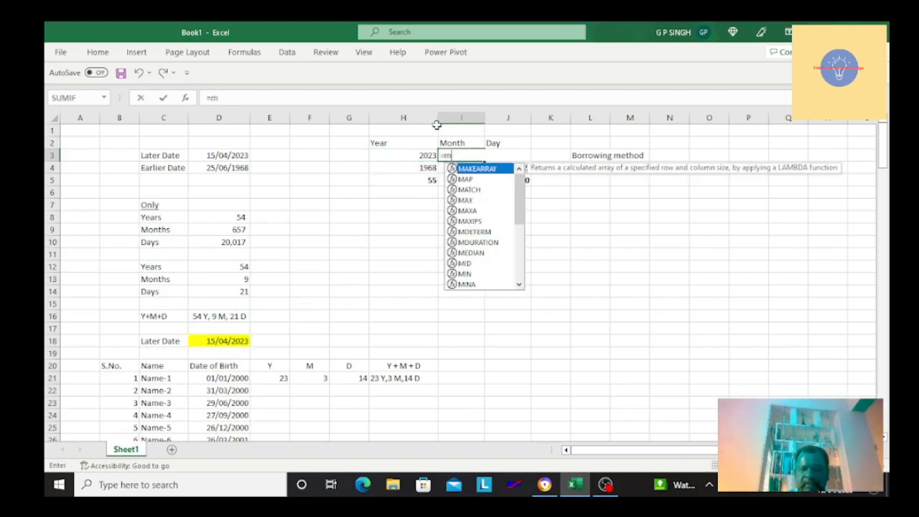
text(onth()
key(Left)
key(Left)
key(Left)
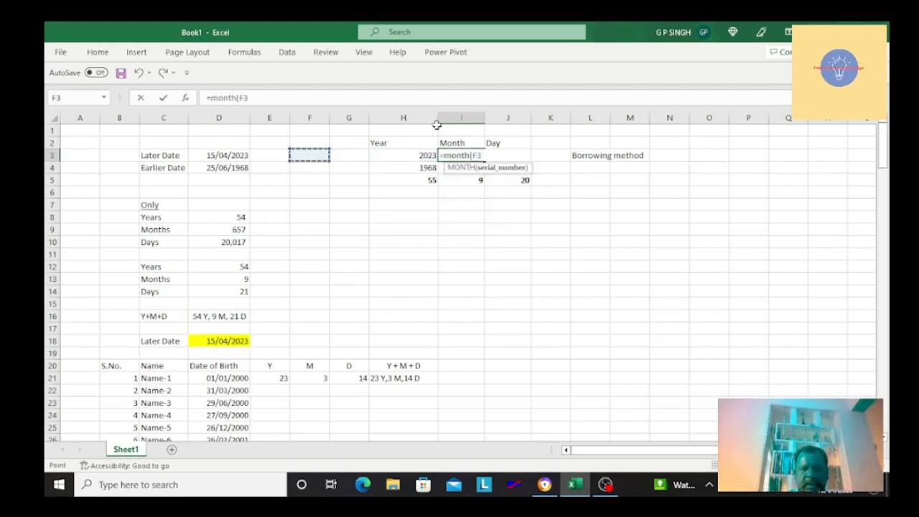
key(Left)
key(Left)
key(Down)
key(Down)
key(Down)
key(Down)
key(Down)
key(Down)
key(Down)
key(Down)
key(Down)
key(Down)
key(Down)
key(Down)
key(Down)
key(Down)
key(Down)
key(Down)
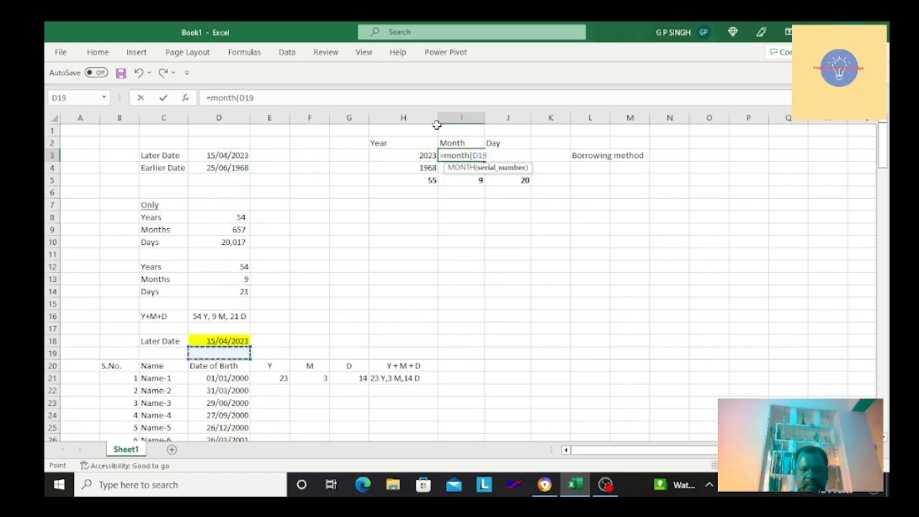
key(Up)
key(Return)
key(Up)
key(Right)
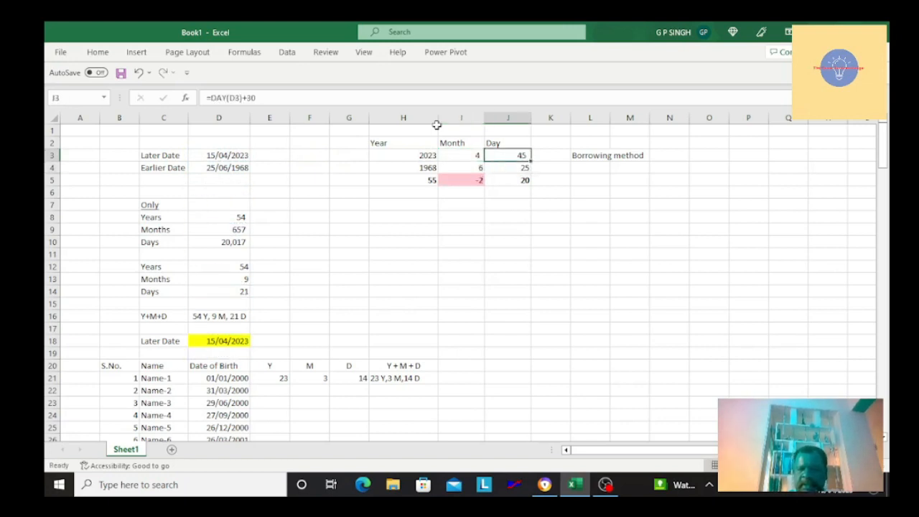
Step: Replace the later-date day formula in J3 with =DAY(D18)
text(=day)
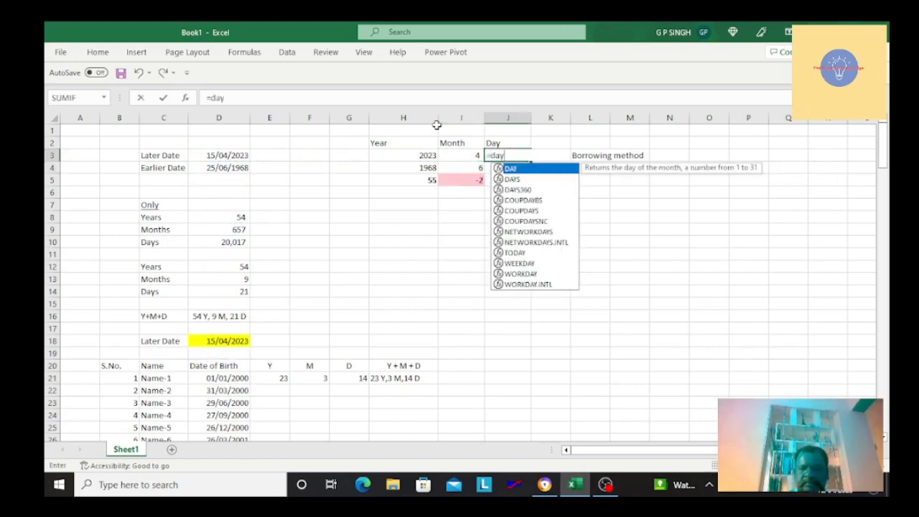
text(()
key(Down)
key(Down)
key(Down)
key(Down)
key(Down)
key(Down)
key(Down)
key(Down)
key(Down)
key(Down)
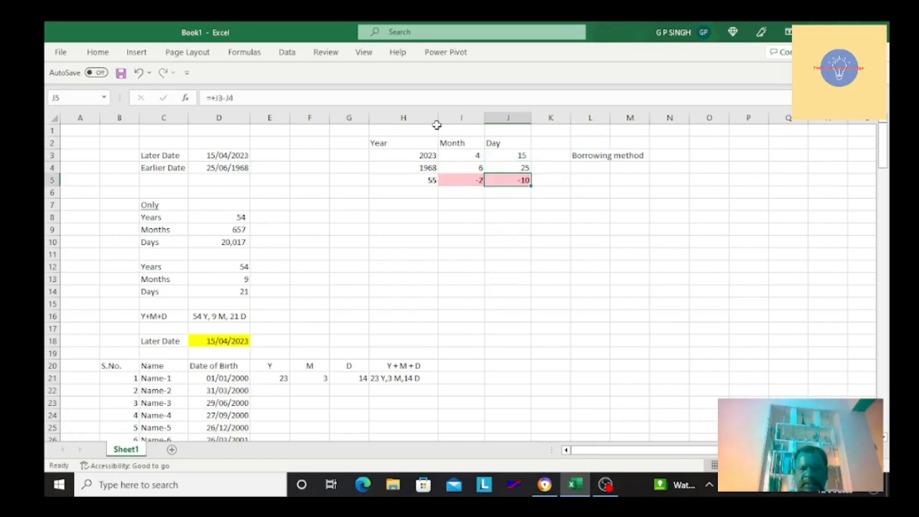
Step: Replace the earlier-date year formula in H4 with =YEAR(D21), referencing the first date of birth
key(Up)
key(Left)
key(Left)
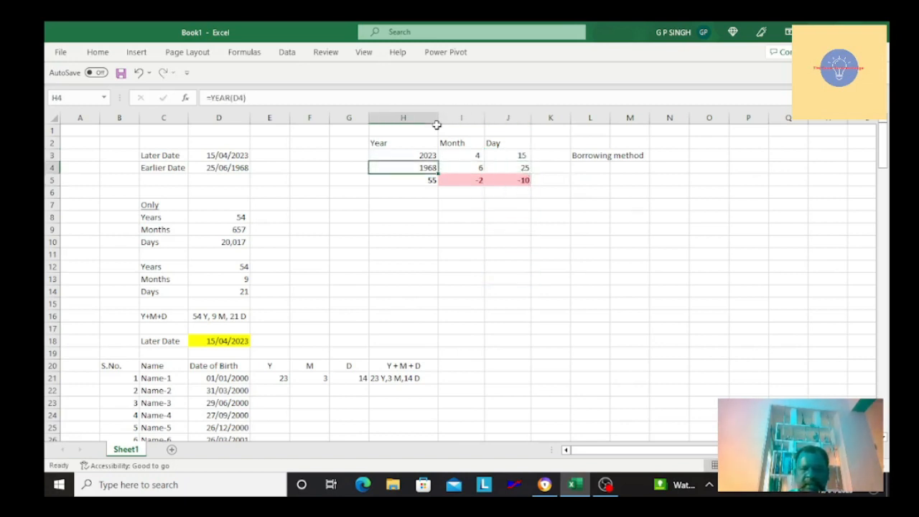
text(=y)
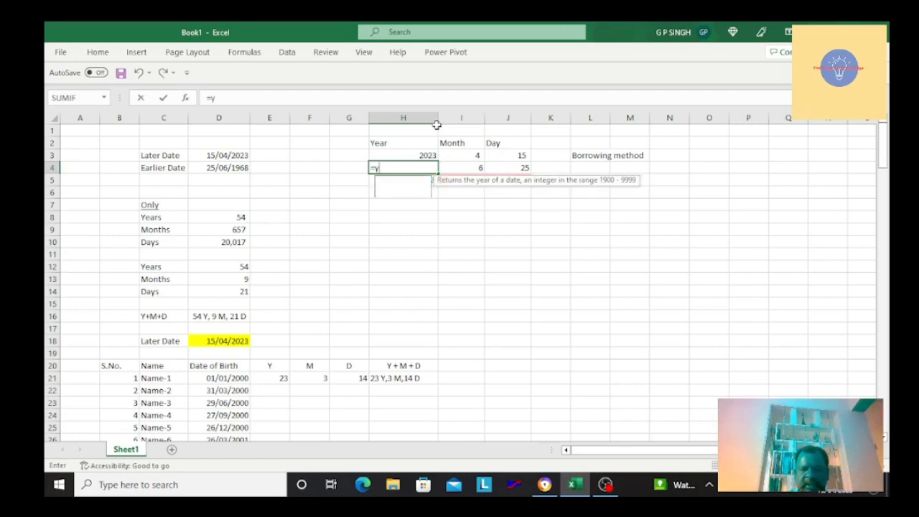
text(ear()
key(Down)
key(Down)
key(Down)
key(Down)
key(Down)
key(Down)
key(Down)
key(Down)
key(Down)
key(Down)
key(Down)
key(Down)
key(Down)
key(Down)
key(Down)
key(Down)
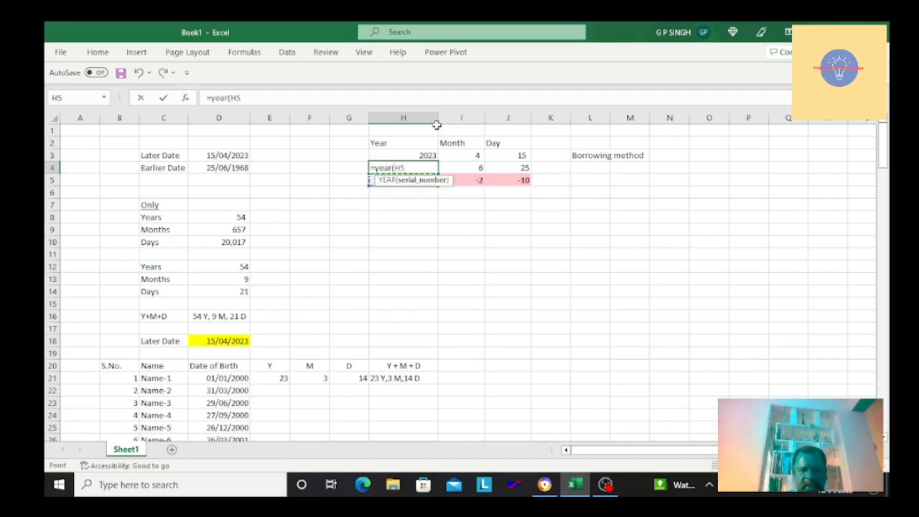
key(Left)
key(Left)
key(Left)
key(Left)
key(Left)
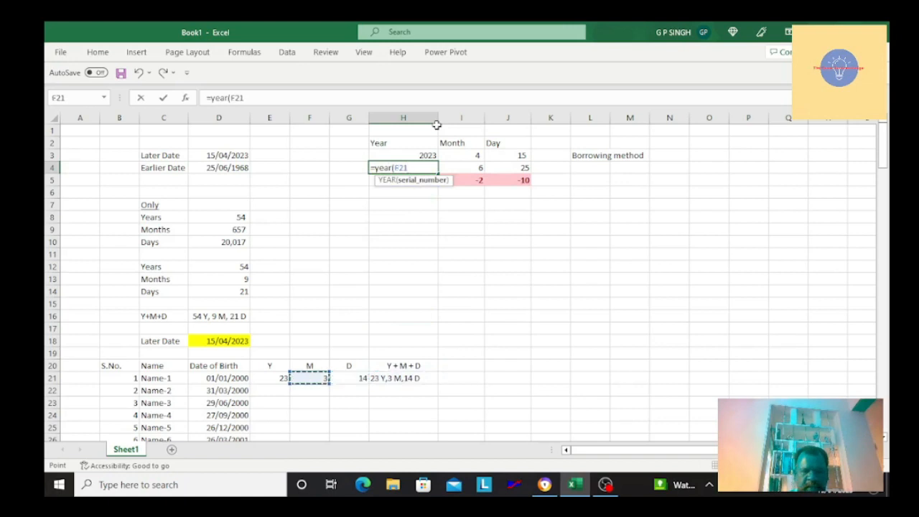
key(Right)
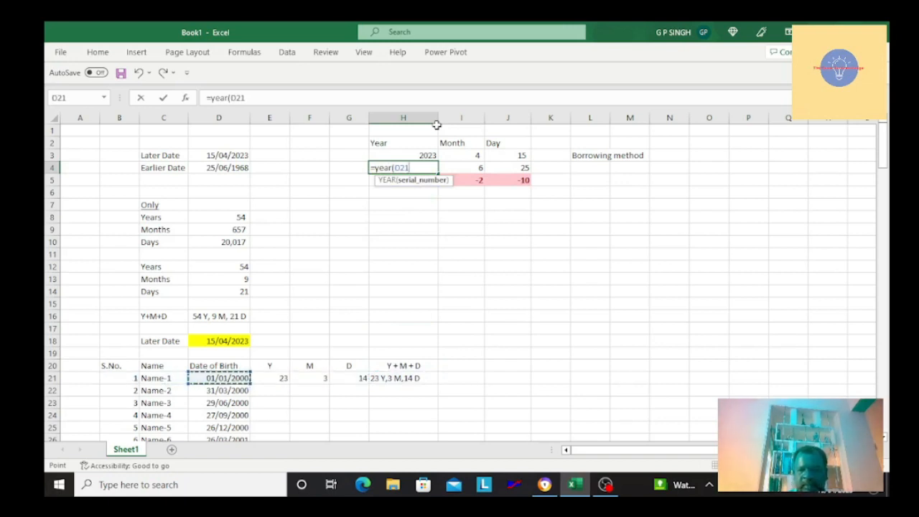
text())
key(Return)
Step: Replace the earlier-date month formula in I4 with =MONTH(D21)
key(Up)
key(Right)
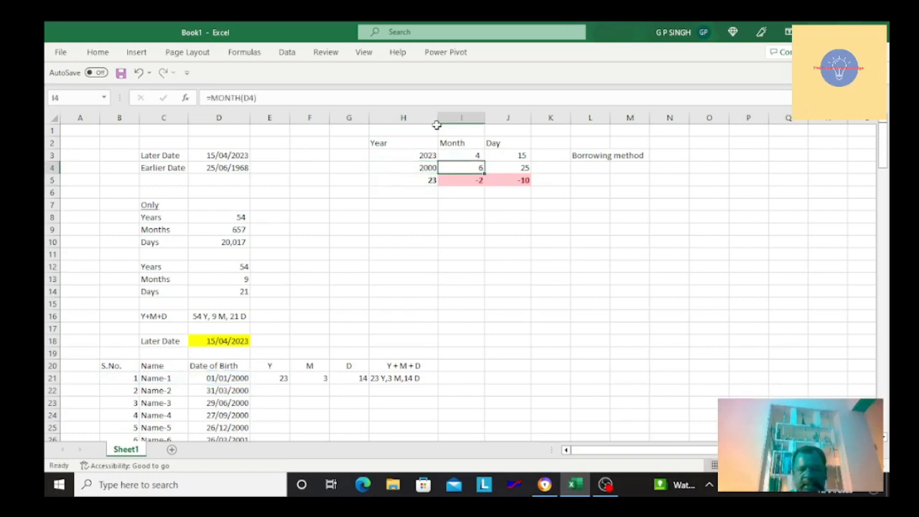
key(Left)
key(Right)
text(=mo)
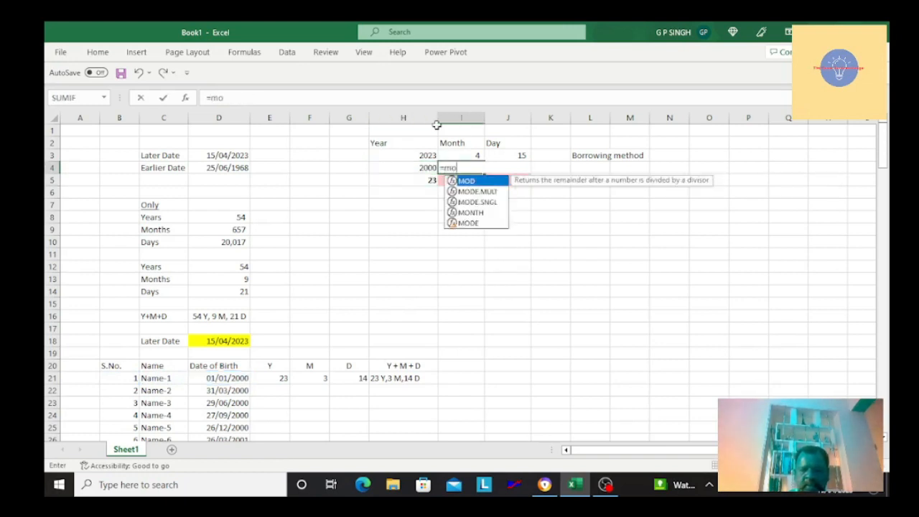
text(nth()
key(Down)
key(Down)
key(Down)
key(Down)
key(Down)
key(Down)
key(Down)
key(Down)
key(Down)
key(Down)
key(Down)
key(Down)
key(Down)
key(Down)
key(Down)
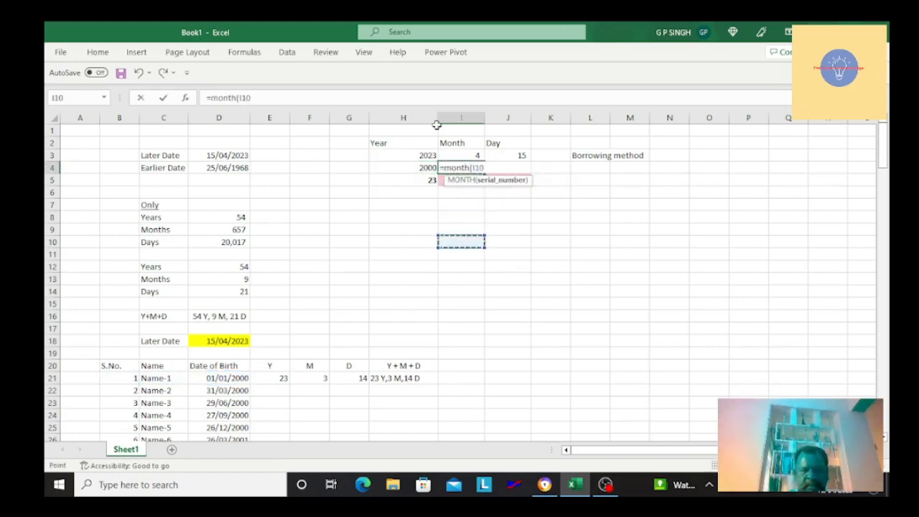
key(Left)
key(Left)
key(Left)
key(Left)
key(Left)
key(Down)
key(Down)
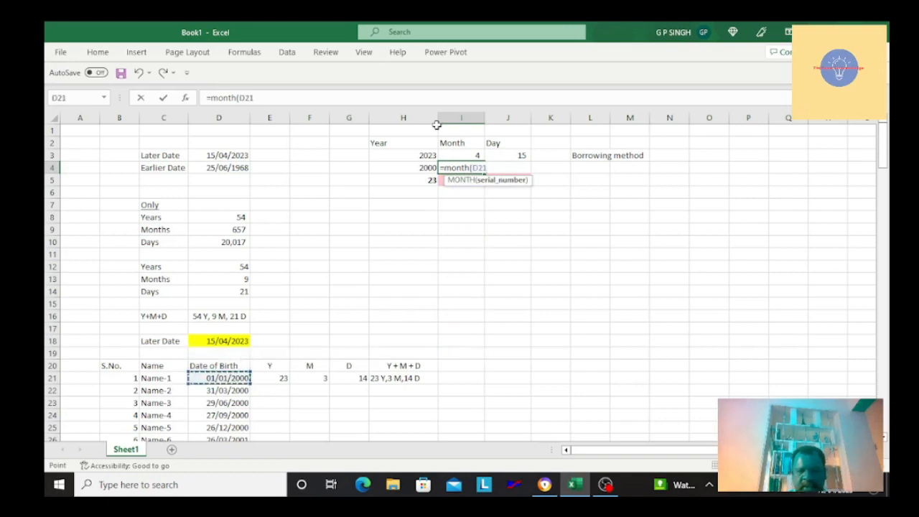
key(Tab)
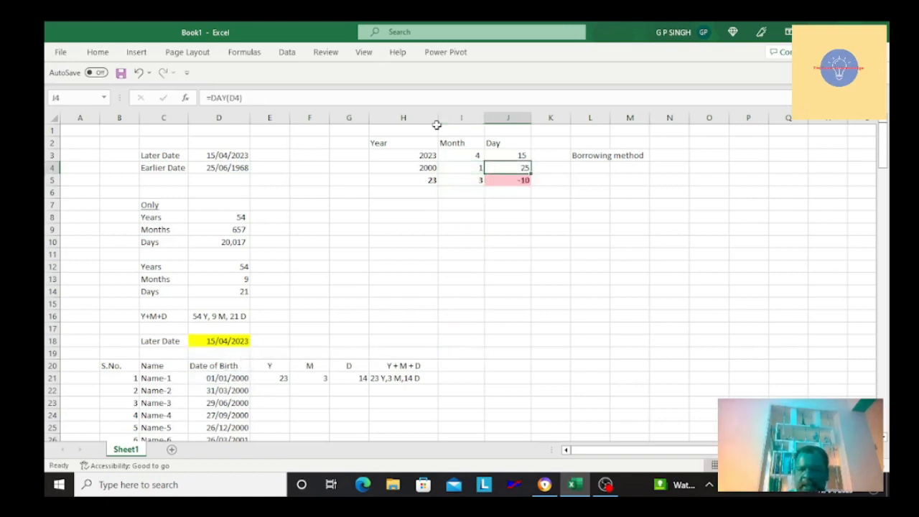
Step: Replace the earlier-date day formula in J4 with =DAY(D21)
text(=day()
key(Down)
key(Down)
key(Down)
key(Down)
key(Down)
key(Down)
key(Down)
key(Down)
key(Down)
key(Down)
key(Down)
key(Down)
key(Down)
key(Down)
key(Down)
key(Down)
key(Down)
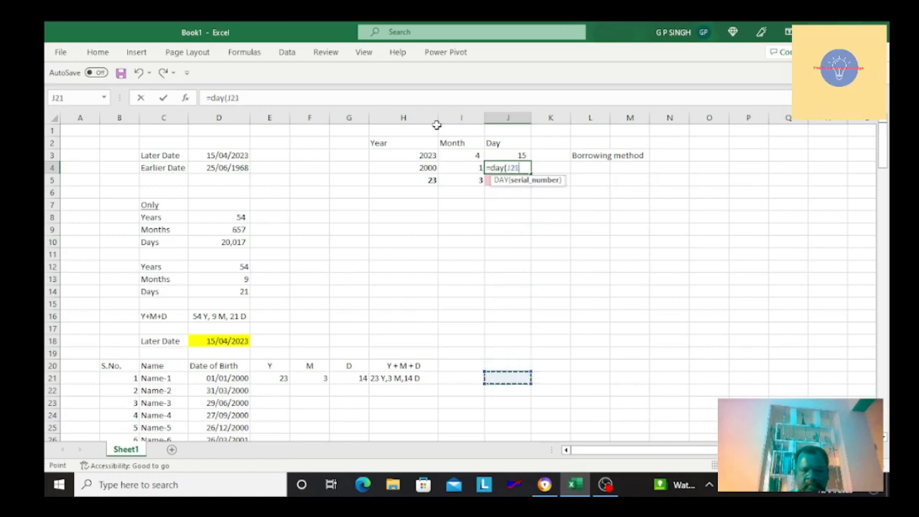
key(Left)
key(Left)
key(Left)
key(Left)
key(Left)
key(Left)
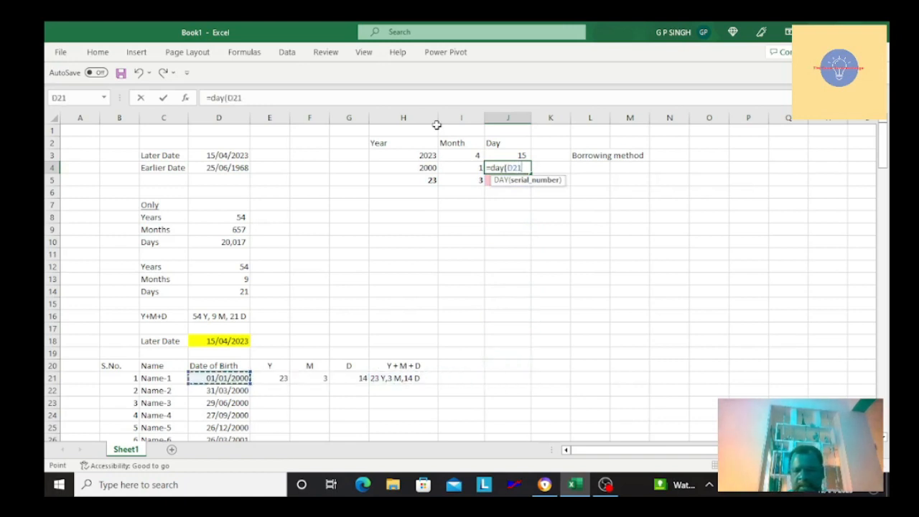
text())
key(Return)
Step: Check which date cell the later-date day formula in J3 refers to, leaving the formula as it is
key(Left)
key(Left)
key(Right)
key(Right)
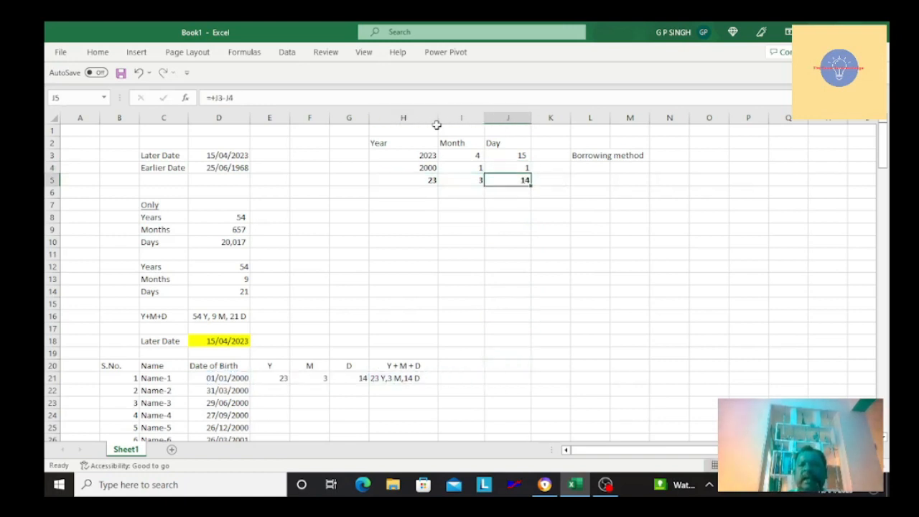
key(Up)
key(Up)
key(F2)
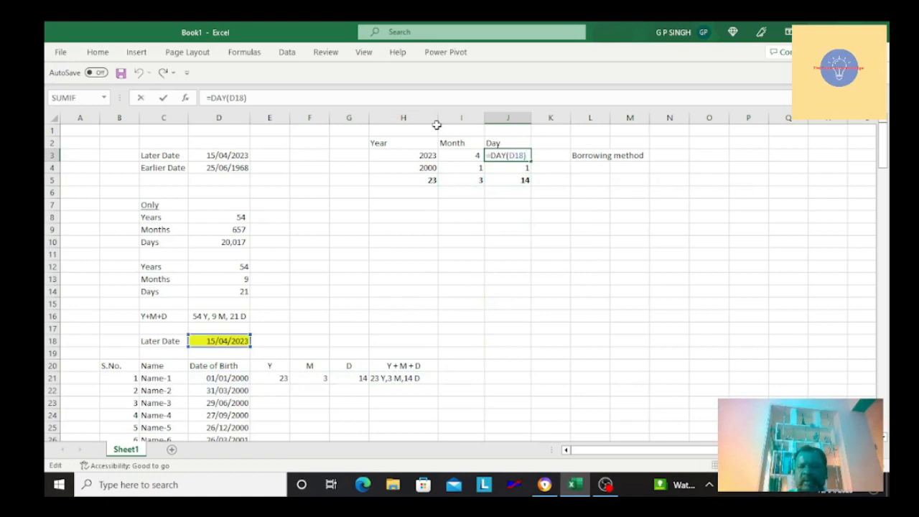
key(Escape)
key(Left)
key(Left)
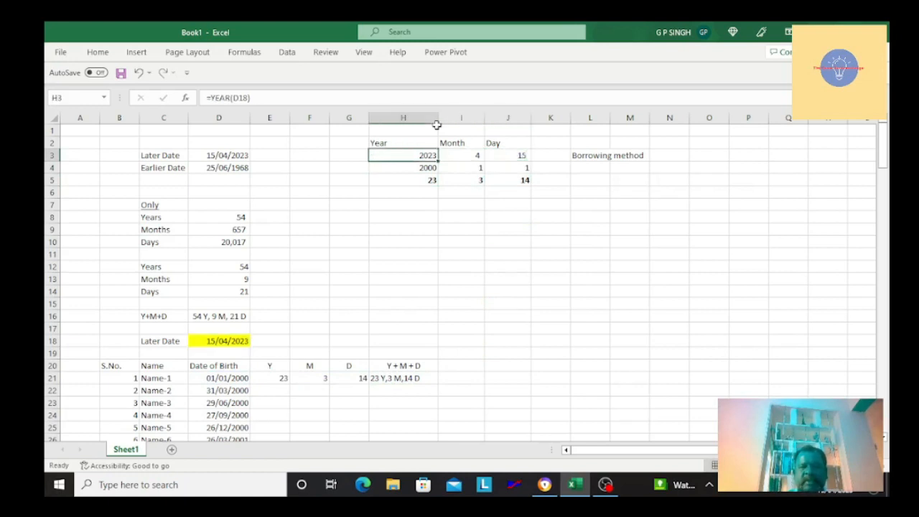
Step: Examine the year, month and day subtraction results in H5:J5
key(Down)
key(Down)
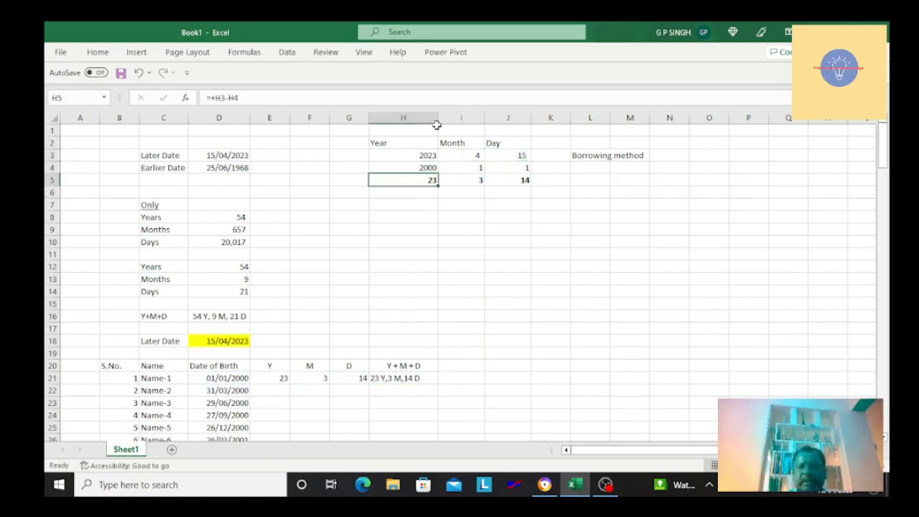
key(Right)
key(Right)
key(Right)
key(Left)
key(Left)
key(Left)
key(Right)
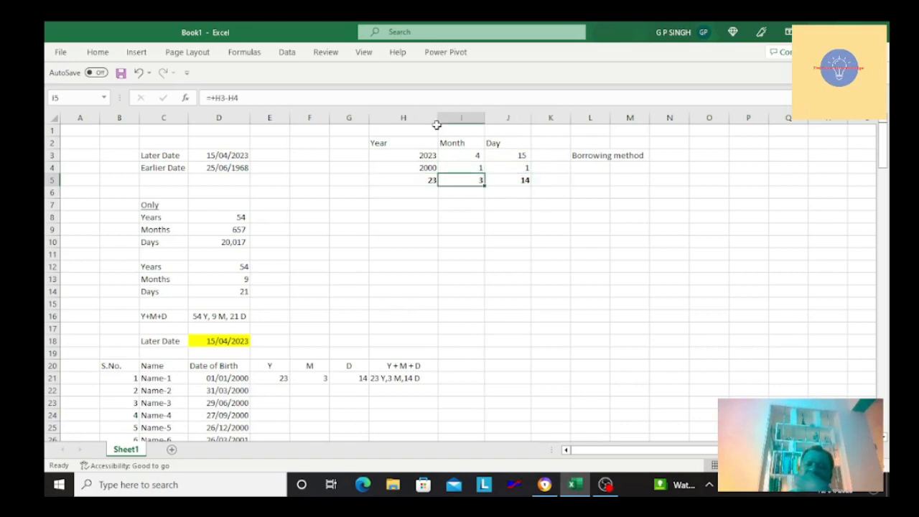
key(Right)
key(Left)
key(Left)
key(Right)
key(Right)
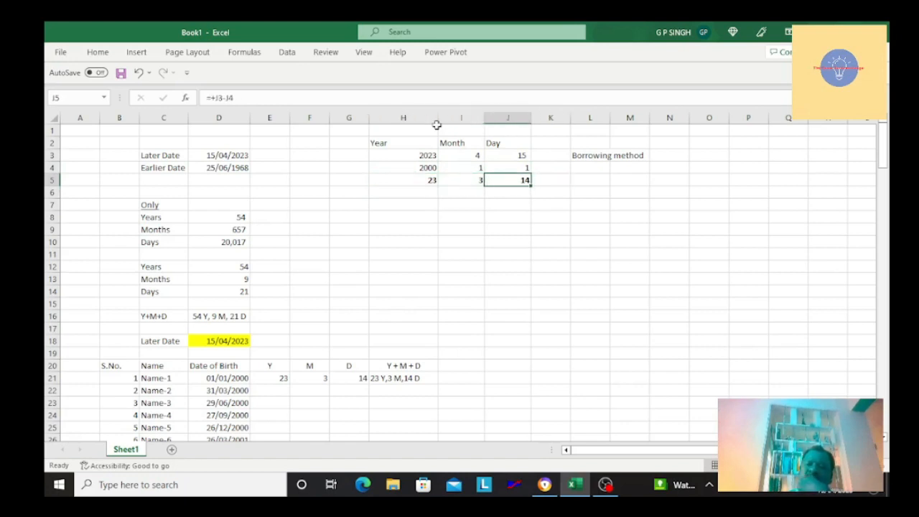
Step: Review the later-date and earlier-date formulas in H3:J4
key(Up)
key(Up)
key(Down)
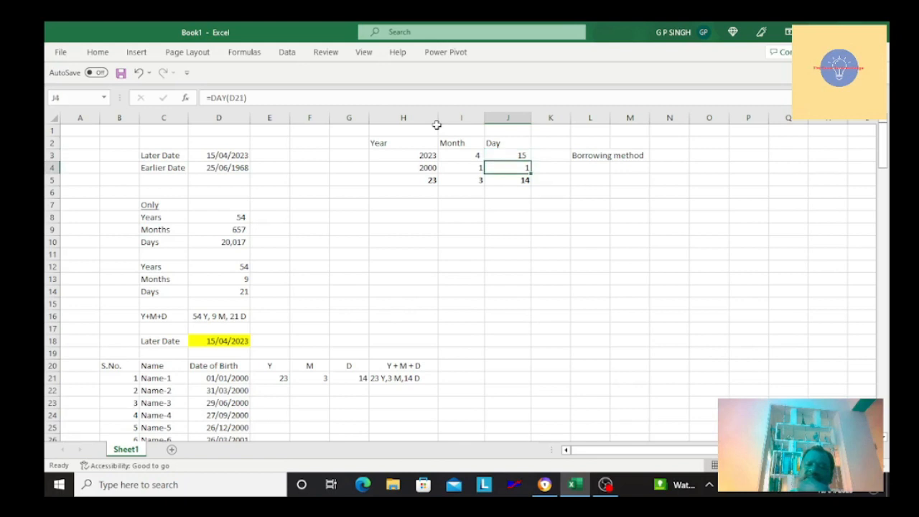
key(Up)
key(Left)
key(Down)
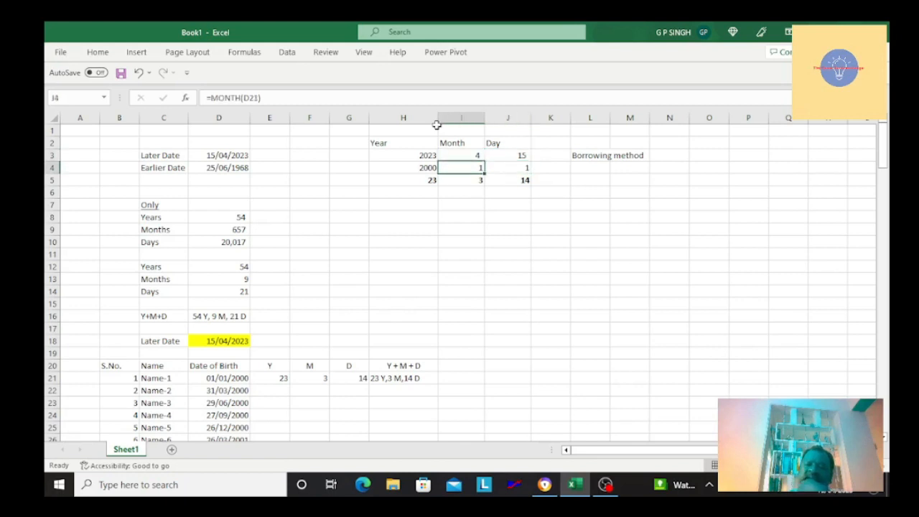
key(Up)
key(Down)
key(Left)
key(Up)
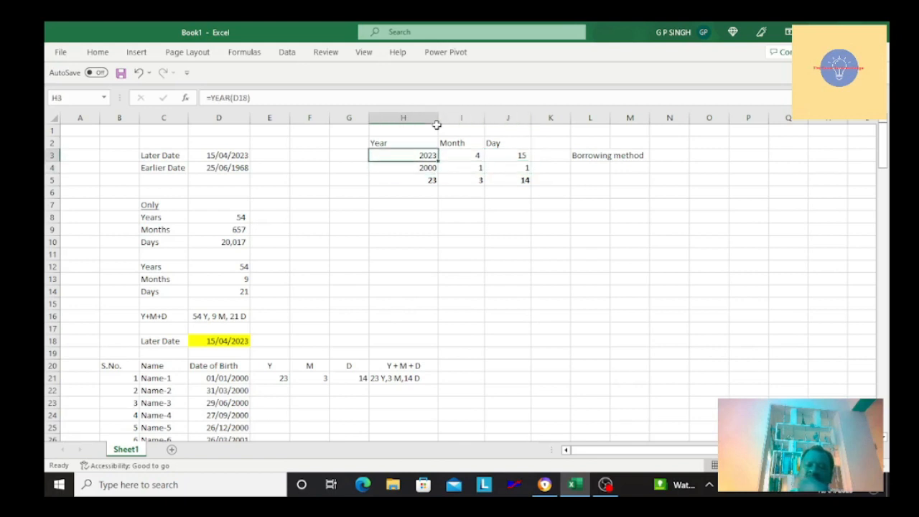
Step: Compare the manual year, month and day differences in H5:J5 with the combined DATEDIF age in H21
key(Down)
key(Down)
key(Right)
key(Right)
key(Right)
key(Left)
key(Left)
key(Left)
key(Left)
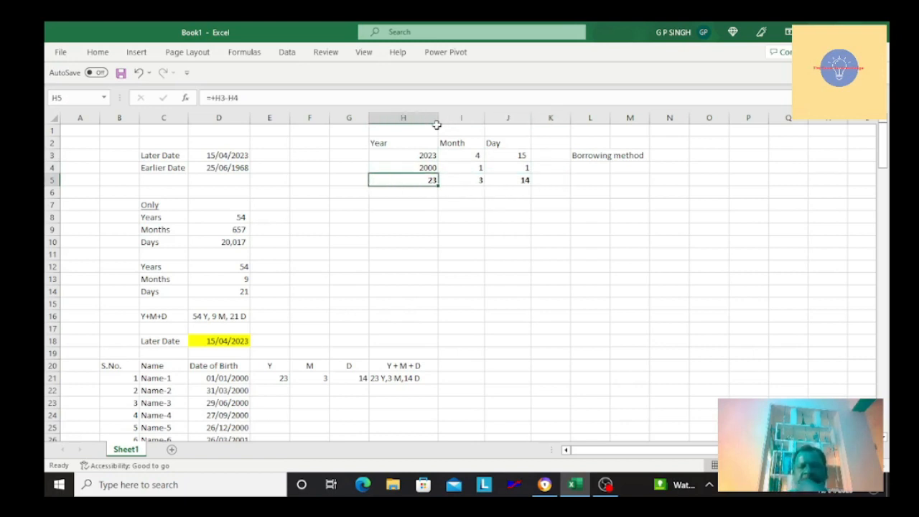
key(Right)
key(Right)
key(Down)
key(Down)
key(Down)
key(Down)
key(Down)
key(Down)
key(Down)
key(Down)
key(Down)
key(Down)
key(Down)
key(Down)
key(Down)
key(Down)
key(Down)
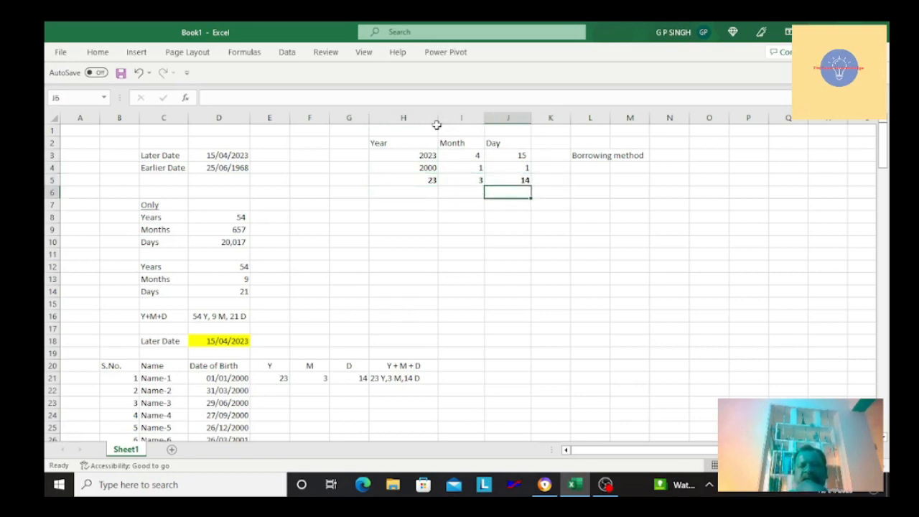
key(Down)
key(Left)
key(Left)
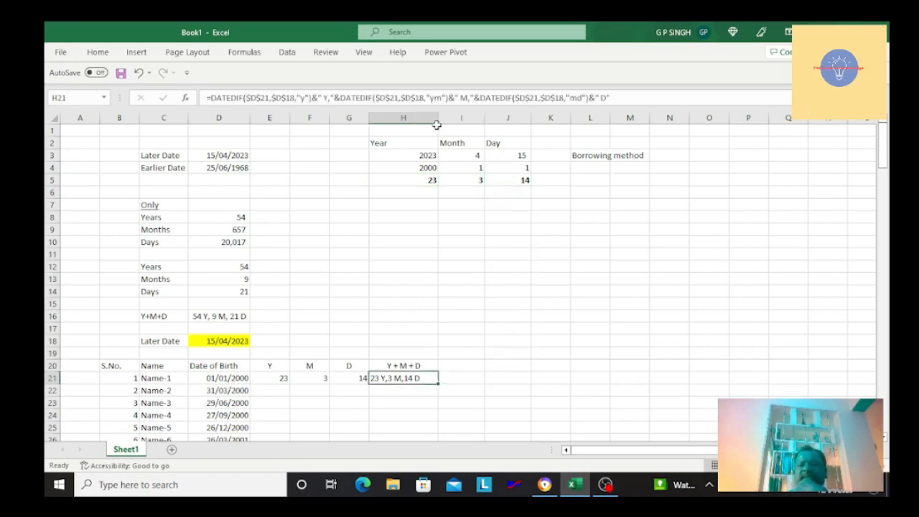
Step: Review the separate year, month and day DATEDIF formulas in E21:G21 and the combined age formula in H21
key(Left)
key(Left)
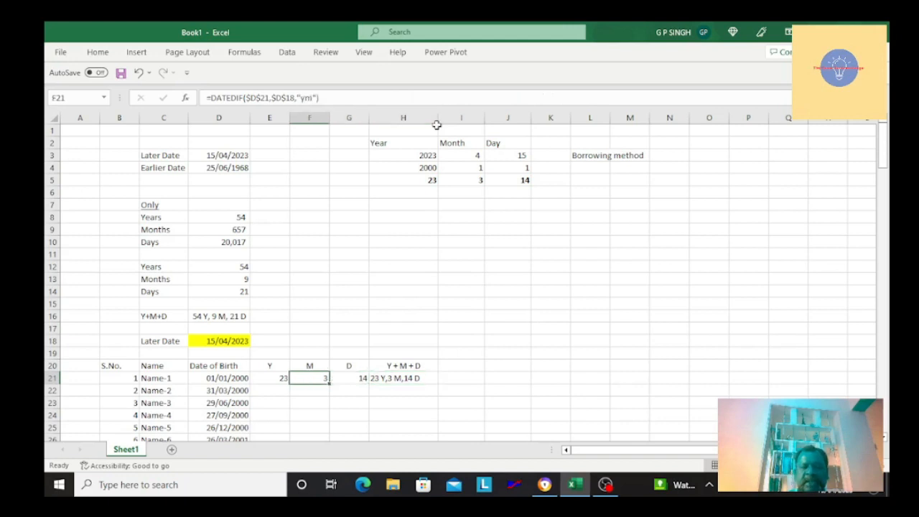
key(Left)
key(Right)
key(Right)
key(Right)
key(F2)
key(Escape)
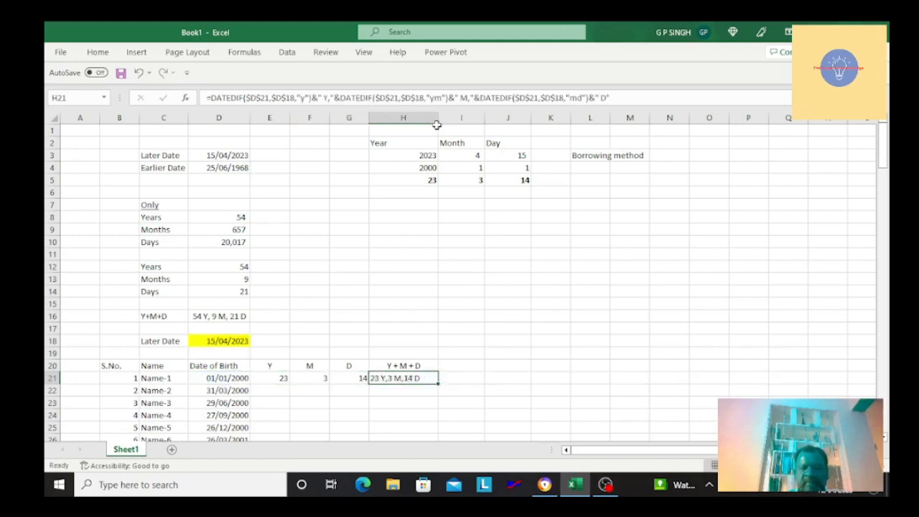
key(F2)
key(Escape)
key(Left)
key(Left)
key(Left)
key(Left)
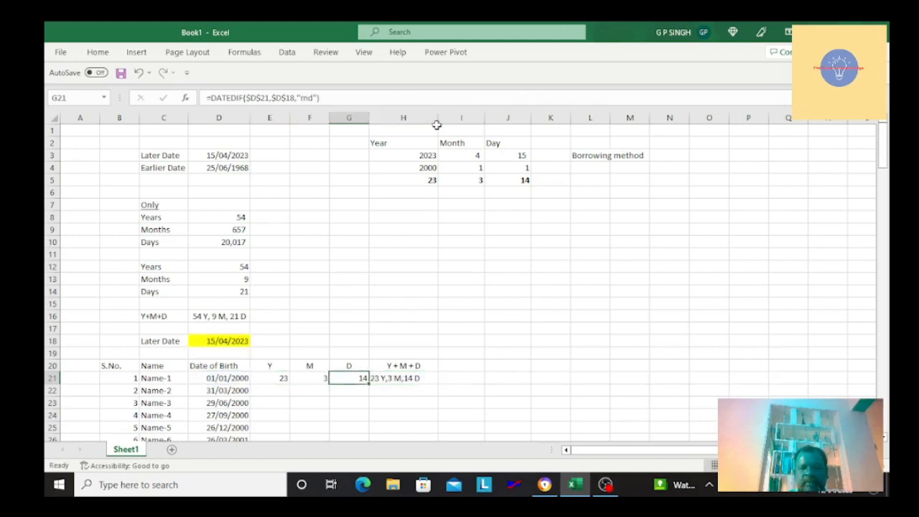
key(Right)
key(Right)
key(Right)
key(Right)
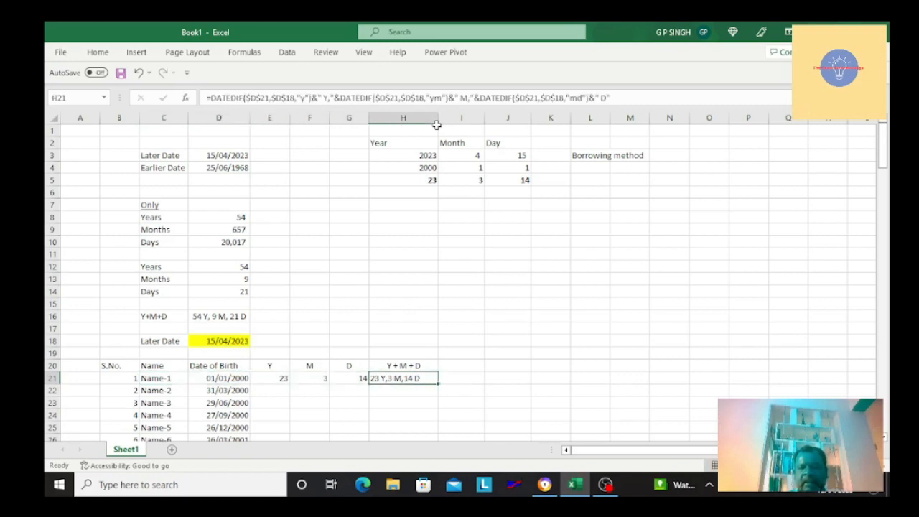
Step: Copy the four age formulas in E21:H21 for the first name in the list
scroll(437, 125, down, 4)
key(Down)
key(Down)
key(Up)
key(Up)
key(Left)
key(Left)
key(Left)
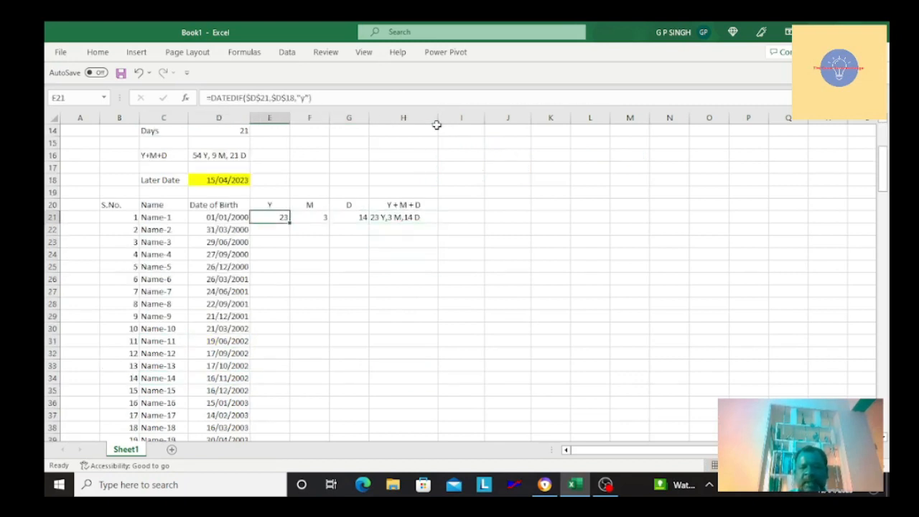
key(shift+Right)
key(shift+Right)
key(shift+Right)
key(ctrl+c)
Step: Paste the copied age formulas into E22:H120, covering every remaining name down to Name-100
key(Down)
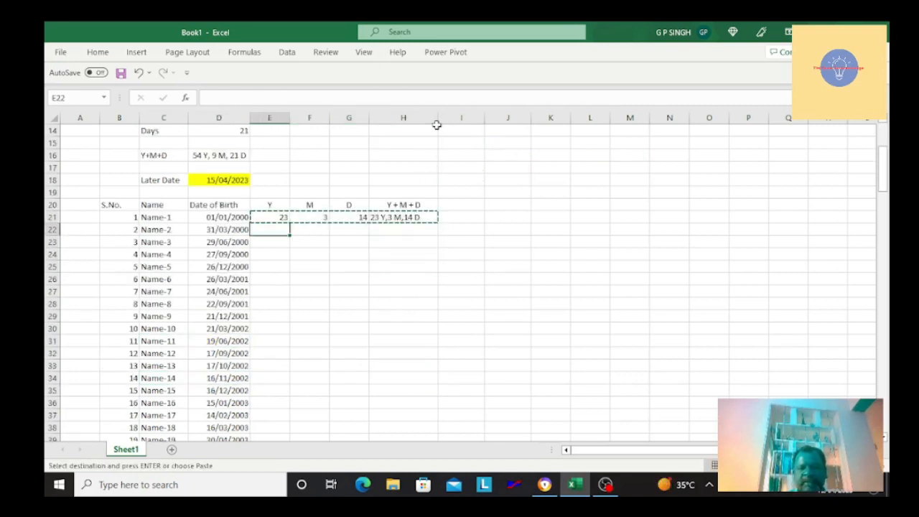
key(Left)
key(ctrl+Down)
key(Down)
key(Up)
key(Right)
key(shift+Right)
key(shift+Right)
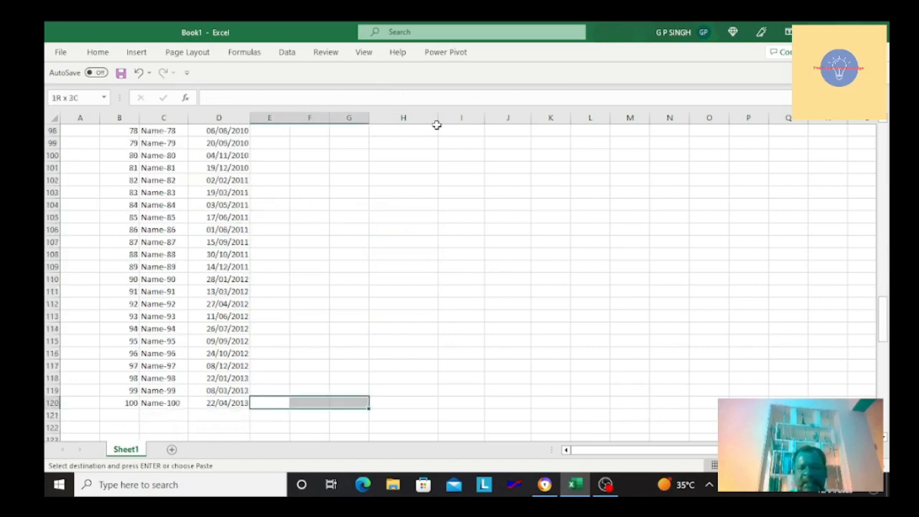
key(shift+Right)
key(ctrl+shift+Up)
key(Return)
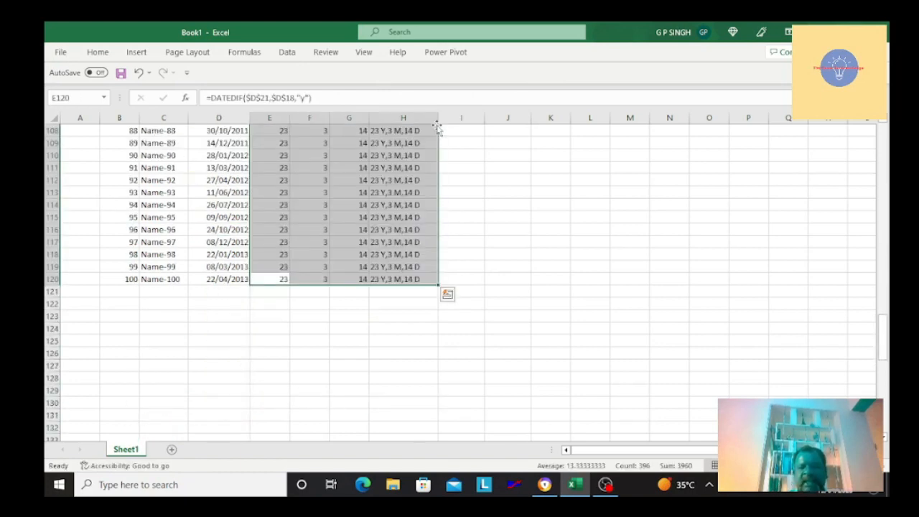
Step: Examine the pasted age formulas in row 120 and the combined ages at the start of column H
key(Down)
key(Down)
key(Up)
key(Up)
key(Right)
key(Right)
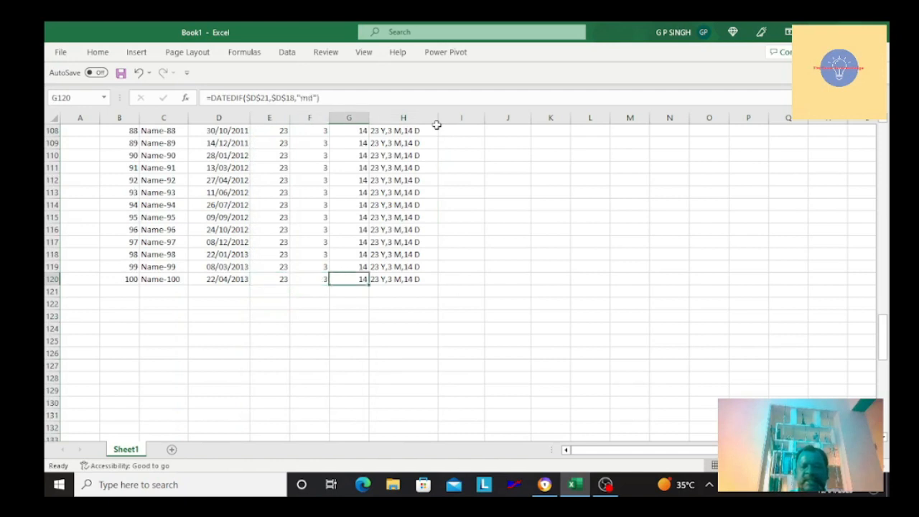
key(Right)
key(ctrl+Up)
click(439, 129)
key(Down)
key(Down)
key(Down)
key(Down)
key(Down)
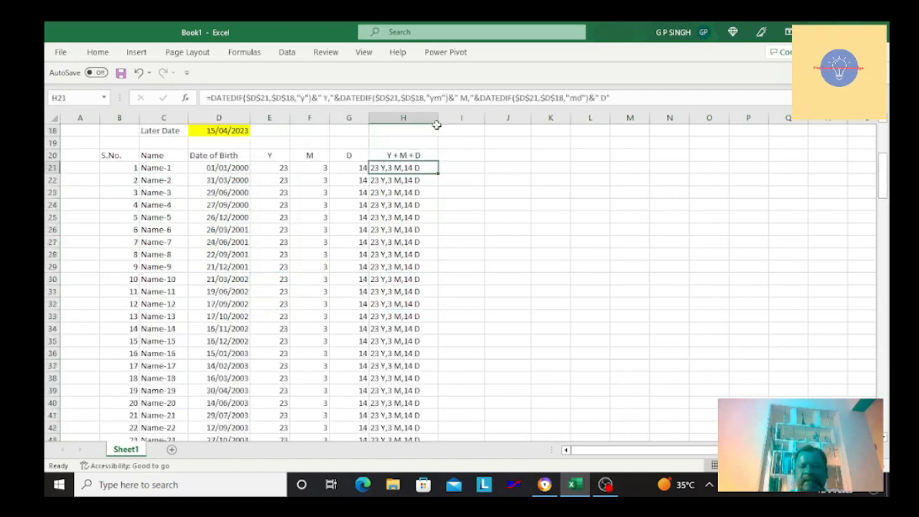
Step: Compare the date of birth in D120 with the year, month, day and combined ages in the list's last row
key(ctrl+Down)
key(Down)
key(Down)
key(Down)
key(Up)
key(Up)
key(Up)
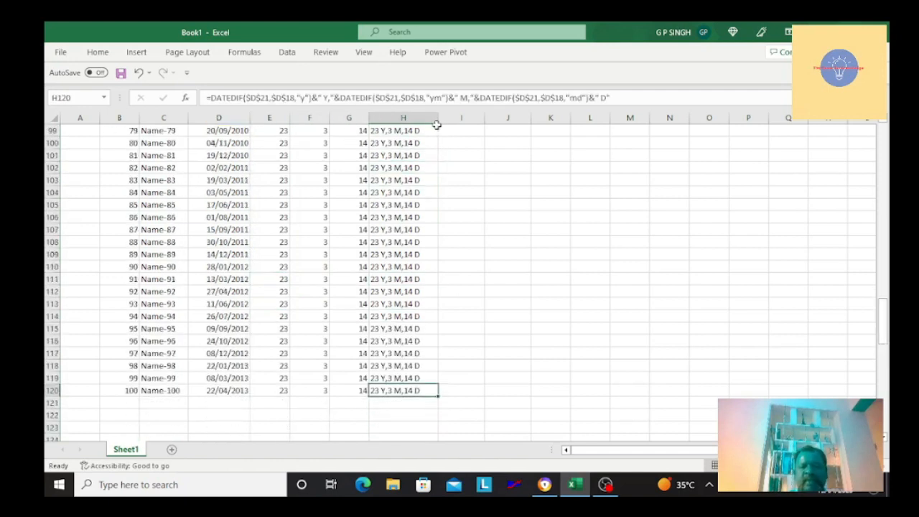
key(Left)
key(Left)
key(Left)
key(Left)
key(Left)
key(Left)
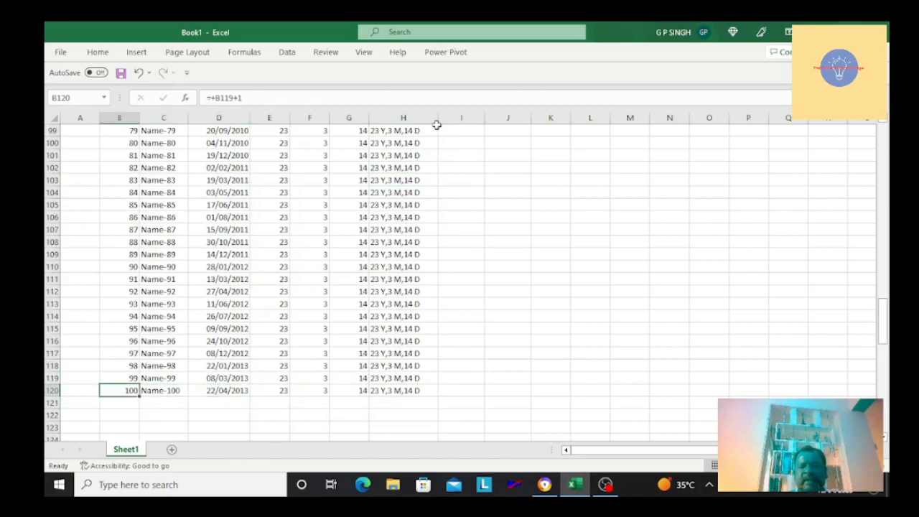
key(Right)
key(Right)
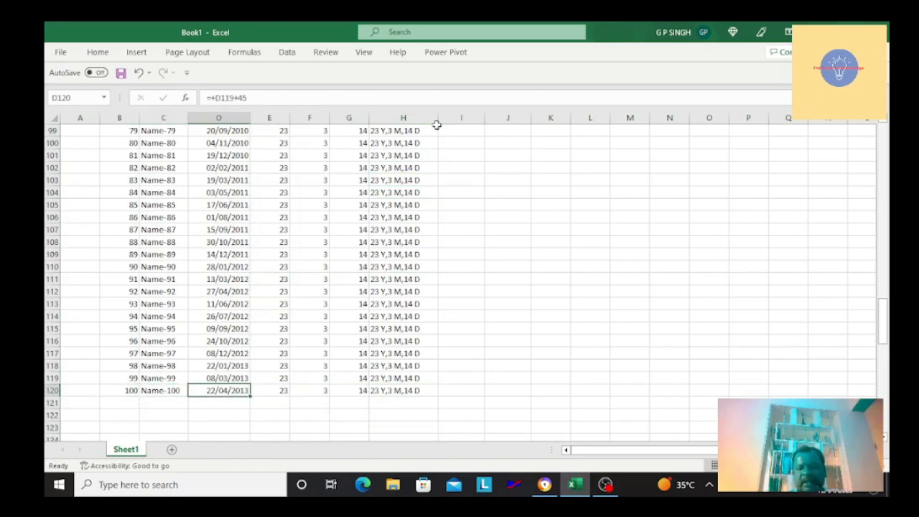
key(Right)
key(Right)
key(Right)
key(Right)
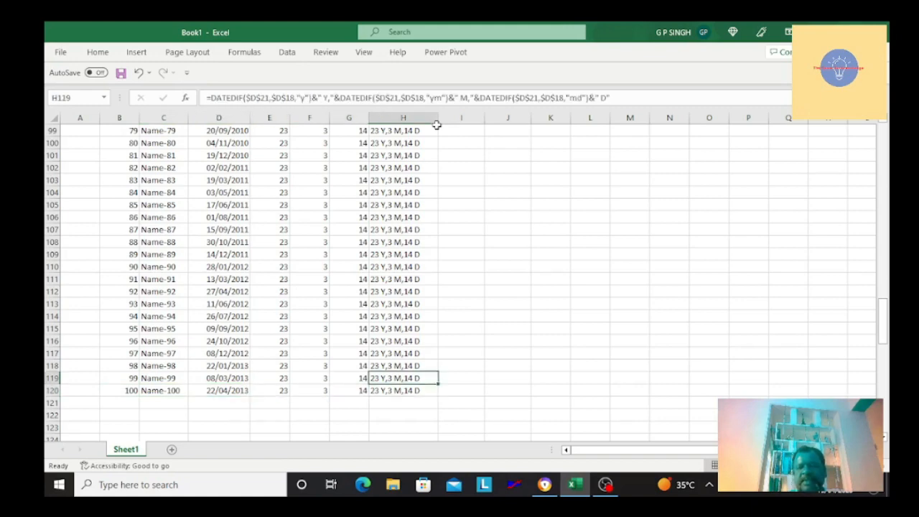
Step: Inspect the cell references of the combined age formula in H21 and the birth date cell D21 it uses
key(ctrl+Up)
key(Down)
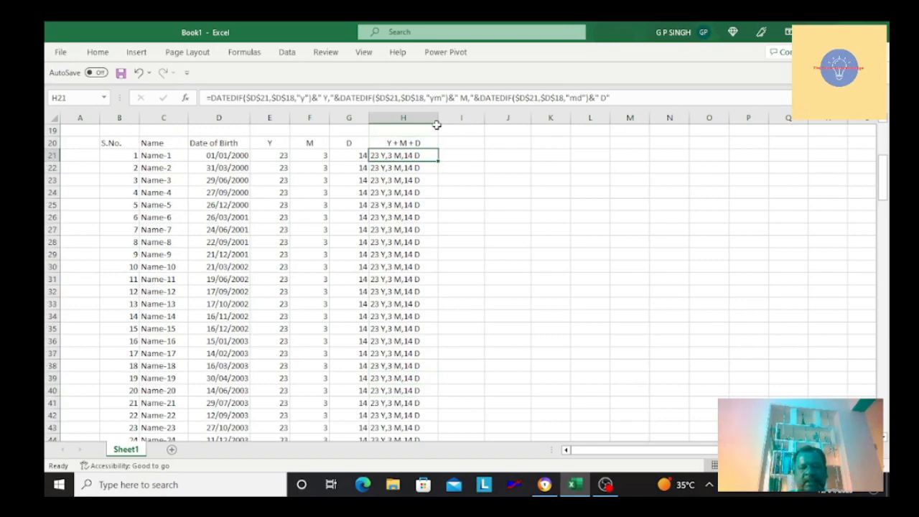
key(F2)
key(Return)
key(F2)
key(Escape)
key(Up)
key(F2)
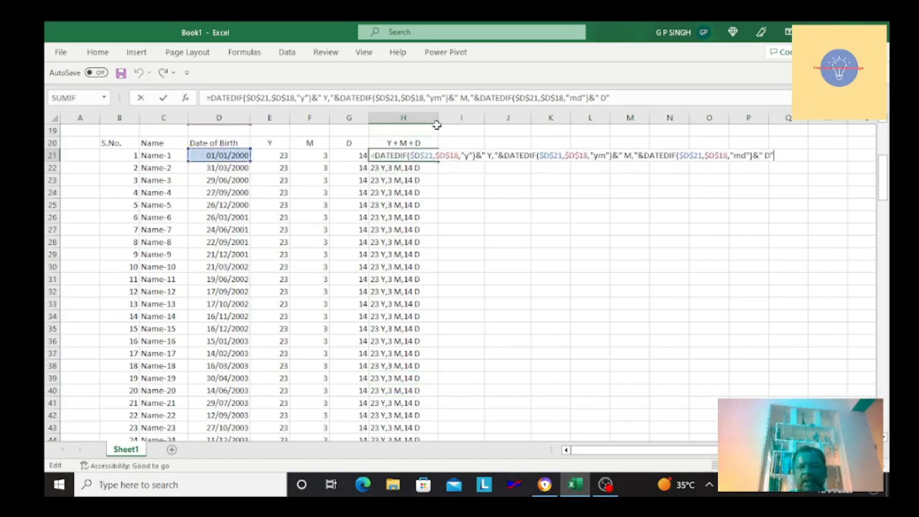
key(Escape)
key(Left)
key(Left)
key(Left)
key(Left)
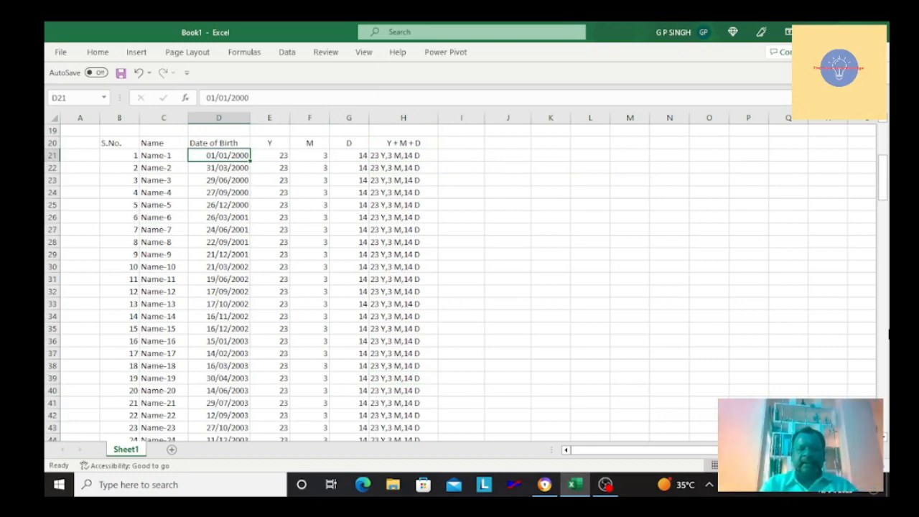
Step: Change the birth date reference in the year part of the H21 formula to $D21, so its row is relative
key(Right)
key(Right)
key(Right)
key(Right)
key(F2)
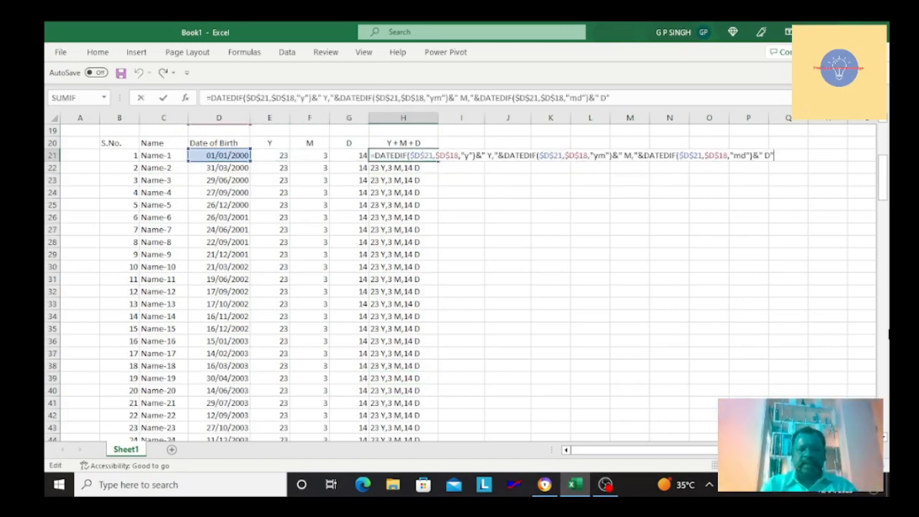
key(Left)
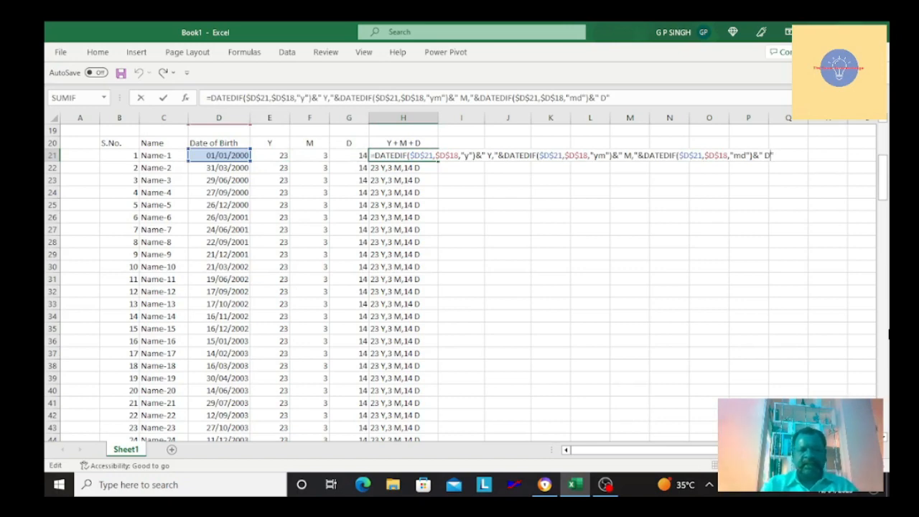
key(Left)
key(Left)
key(Left)
key(Left)
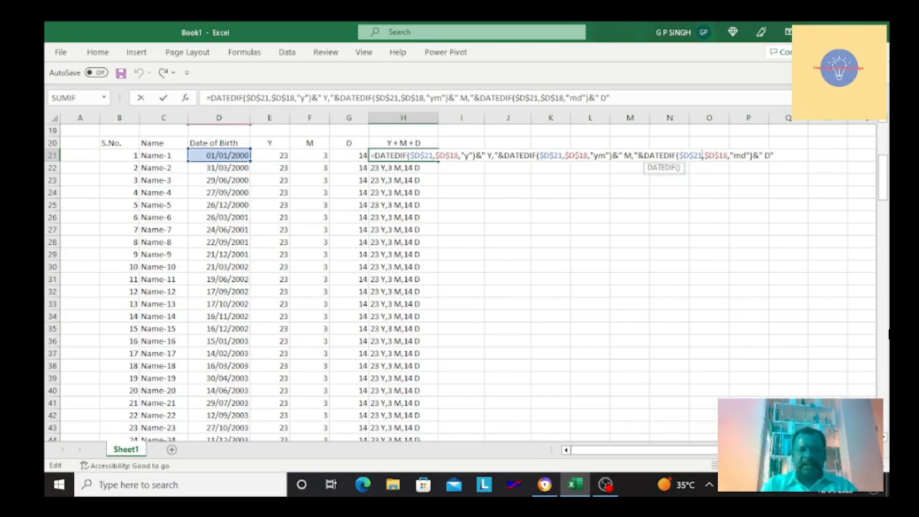
click(637, 155)
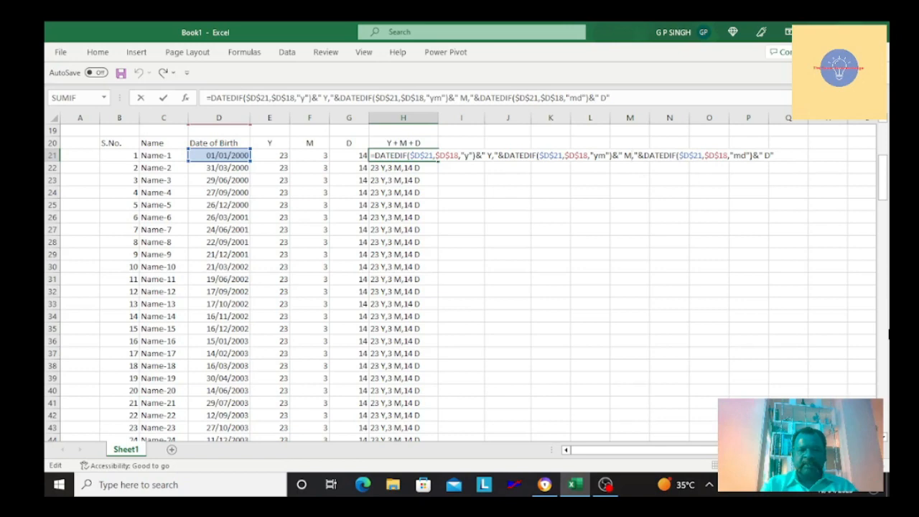
click(593, 155)
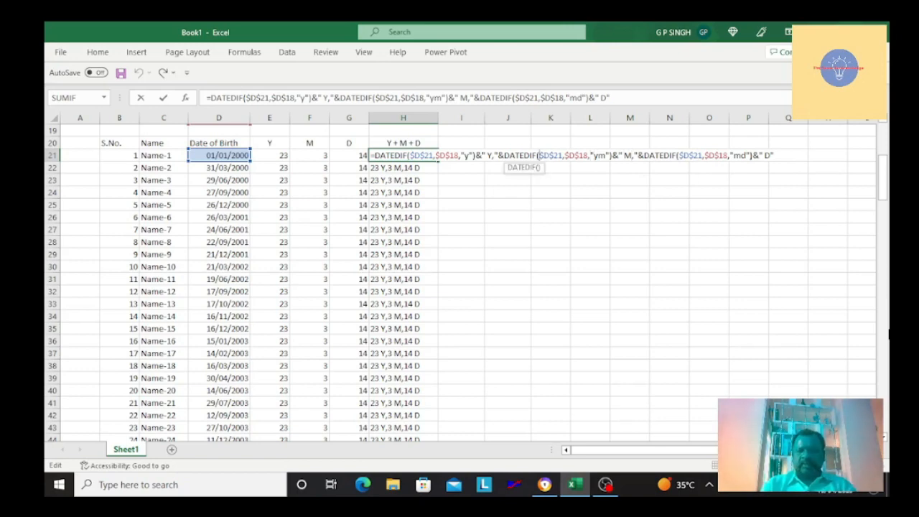
click(434, 155)
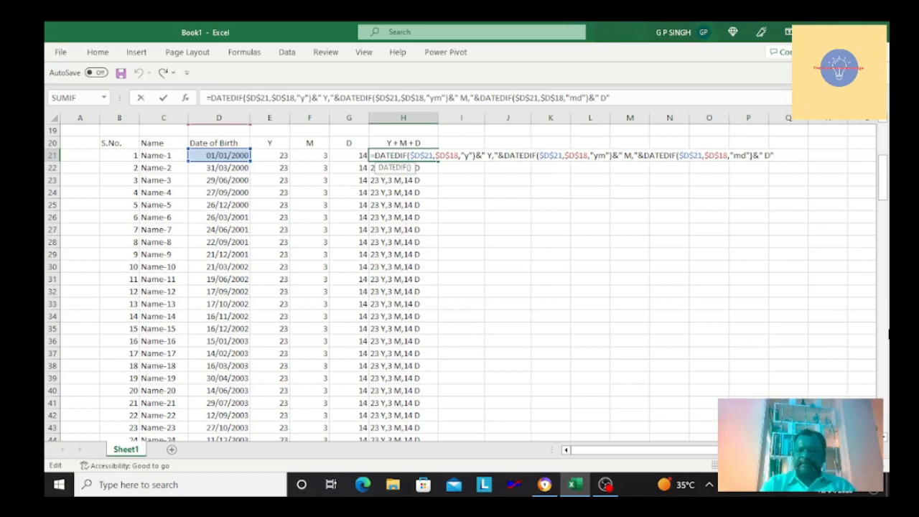
key(BackSpace)
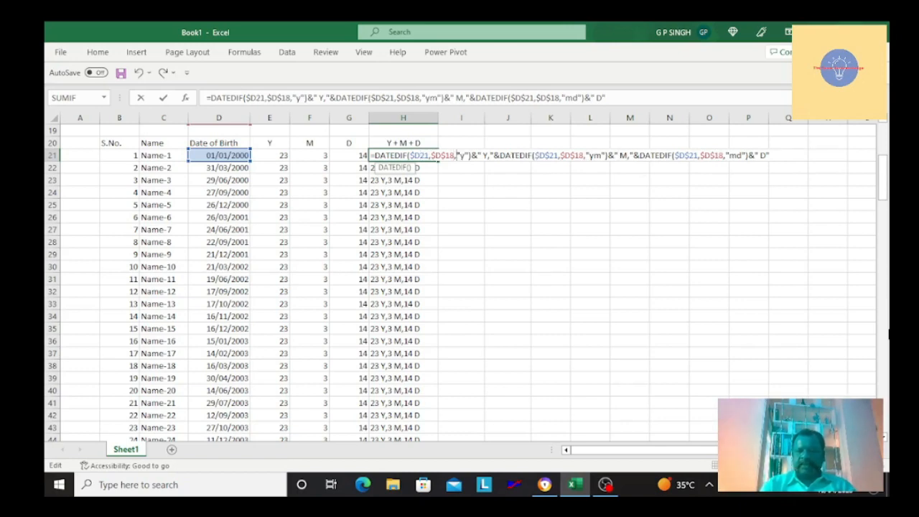
Step: Change the birth date references in the month and day parts of the H21 formula to $D21 and commit it
click(515, 155)
click(533, 155)
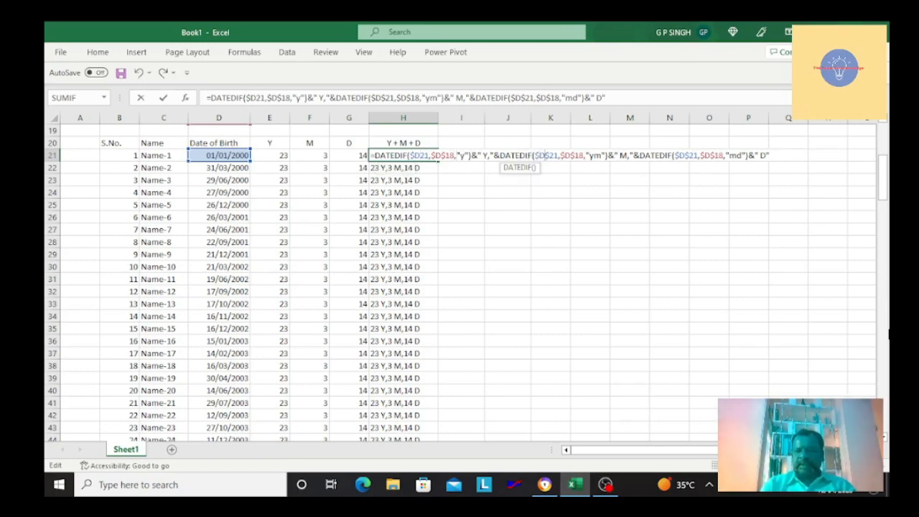
key(BackSpace)
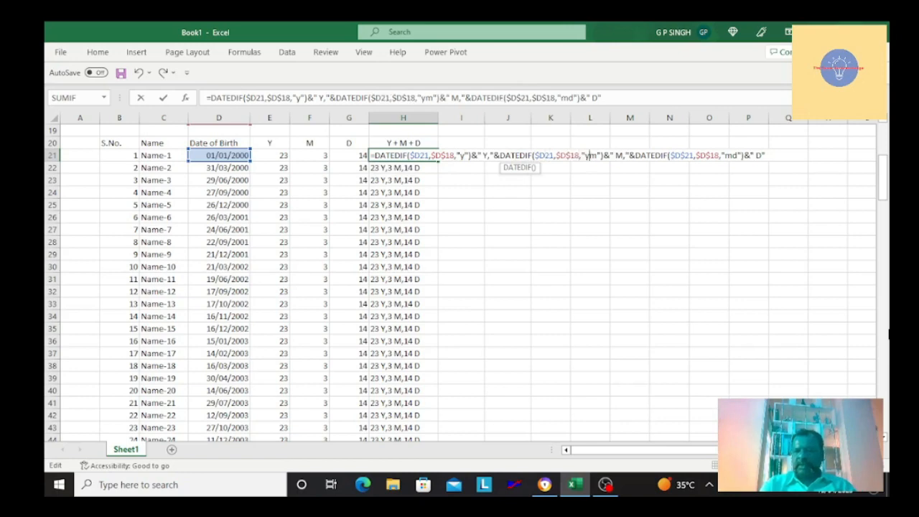
click(680, 155)
key(BackSpace)
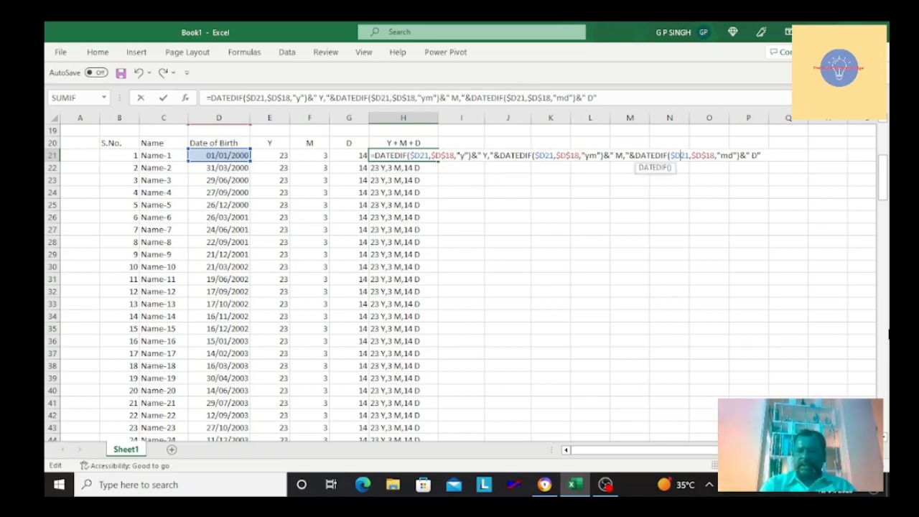
key(Return)
key(Up)
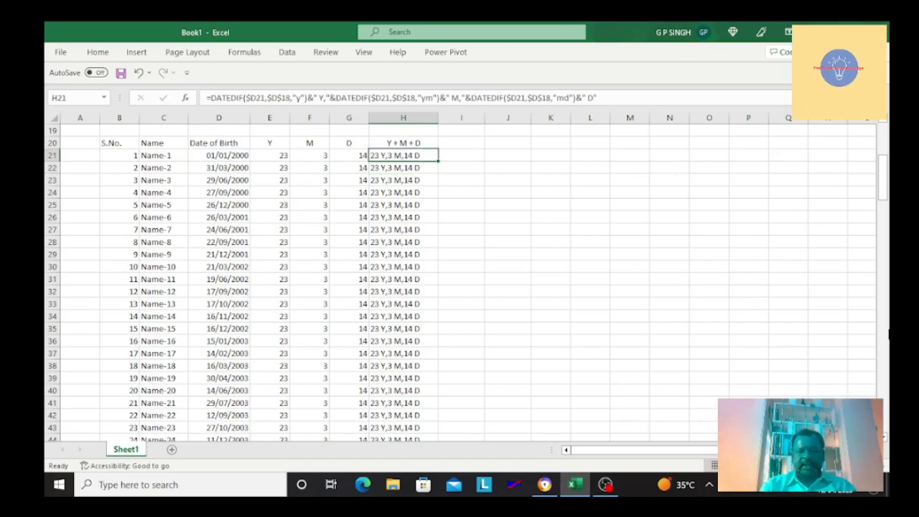
Step: Copy the corrected combined age formula from H21 into H22:H120
key(ctrl+c)
drag(403, 167, 439, 433)
key(Return)
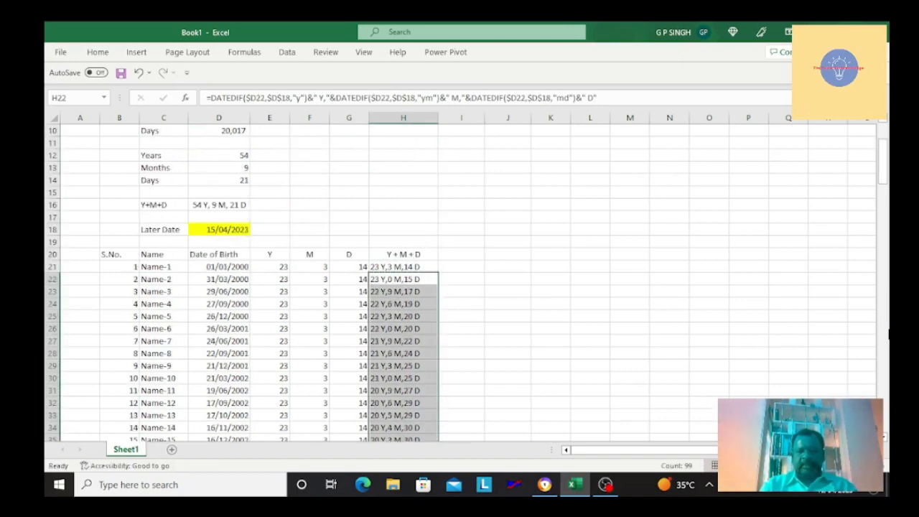
Step: Examine the last list entry in row 120, from its name and date of birth across to the age columns
key(Down)
key(ctrl+Down)
key(Down)
key(Up)
key(Up)
key(Left)
key(Left)
key(Left)
key(Left)
key(Left)
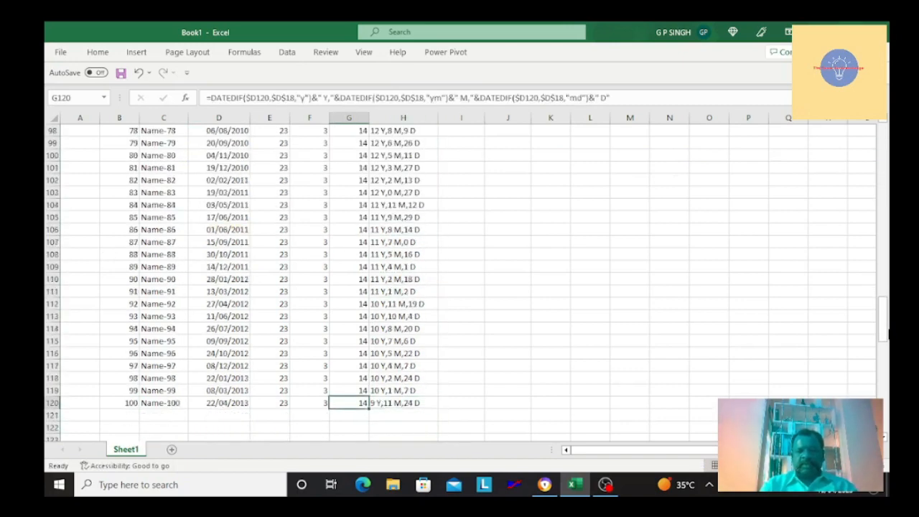
key(Right)
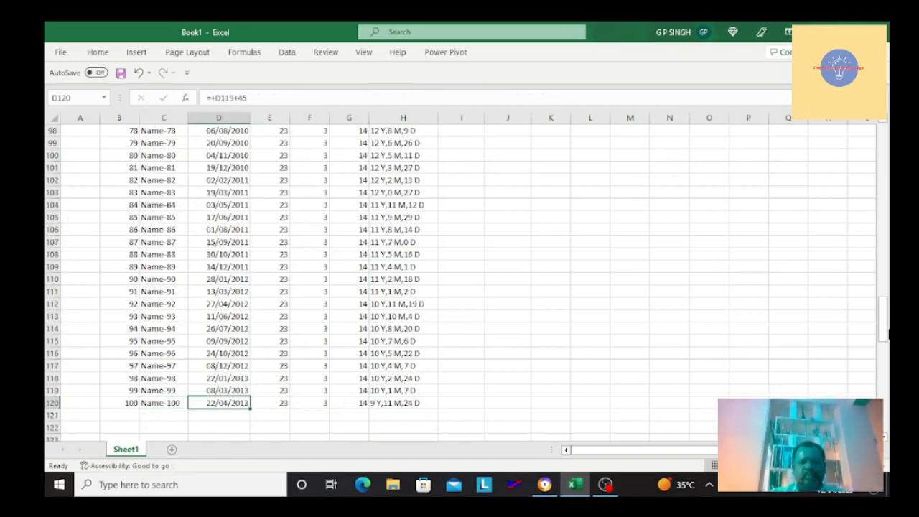
key(Right)
key(Right)
key(Left)
key(Left)
key(Left)
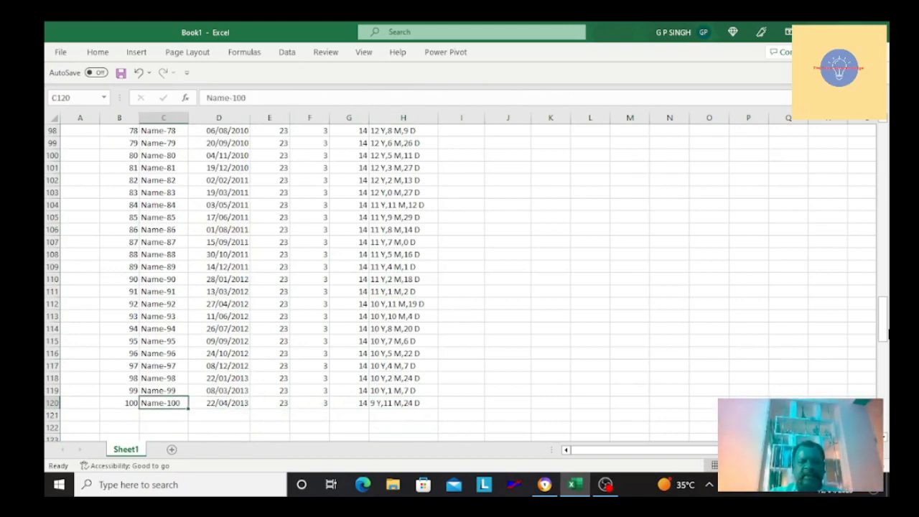
Step: Trace the precedents of the combined age formula in H120
key(Right)
key(Right)
key(Right)
key(Right)
key(Right)
key(Right)
key(Left)
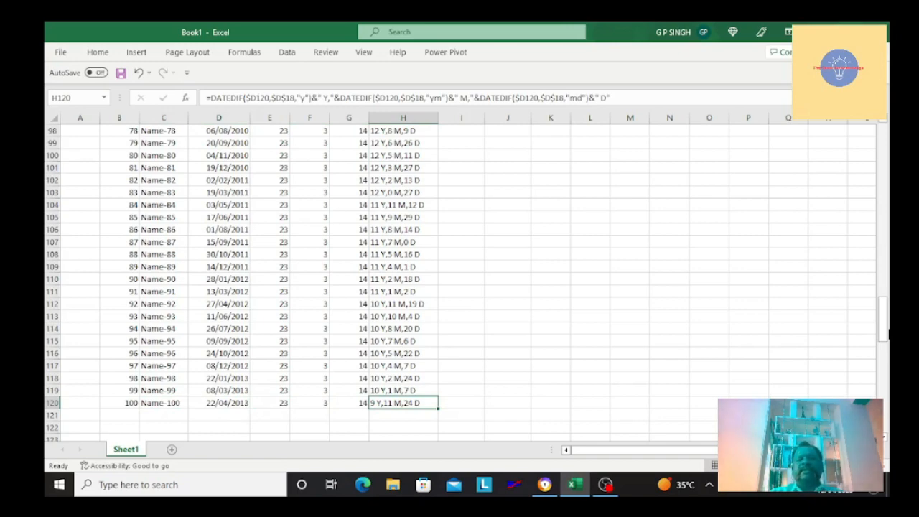
click(243, 54)
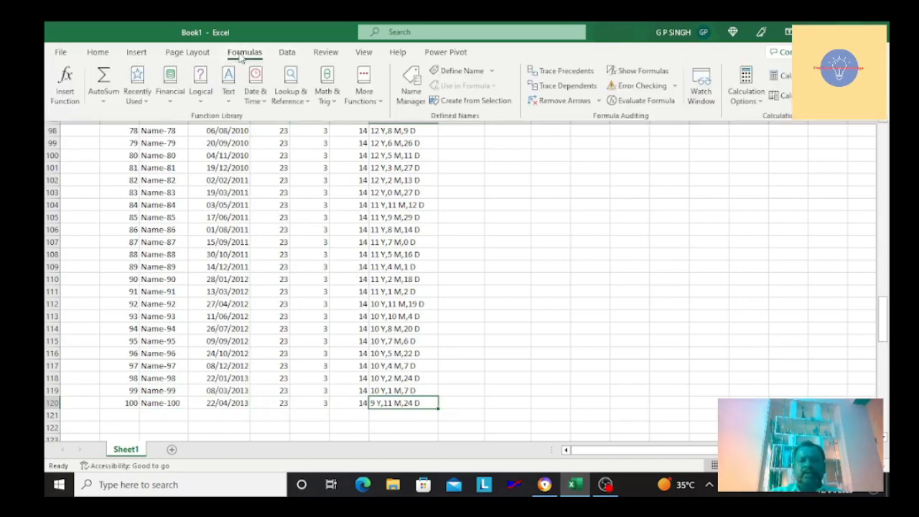
click(569, 74)
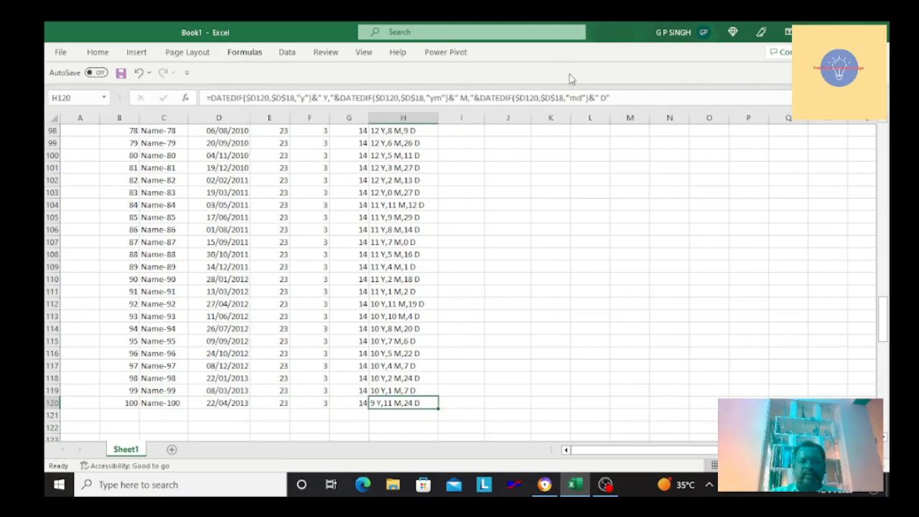
Step: Follow the precedent arrow of the H120 formula up to the later date in D18 and back to row 120
key(ctrl+Up)
key(Up)
key(Up)
key(Up)
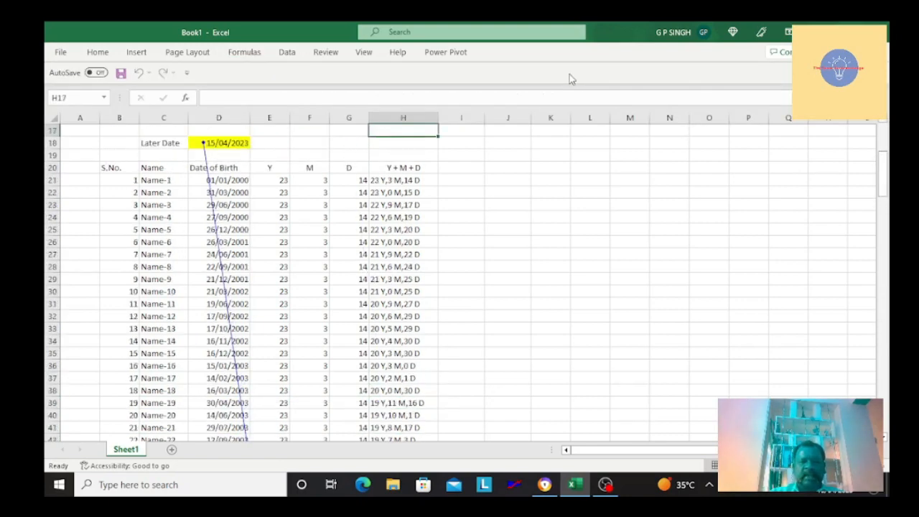
key(Down)
key(Down)
key(Down)
key(Down)
key(ctrl+Down)
key(Down)
key(Up)
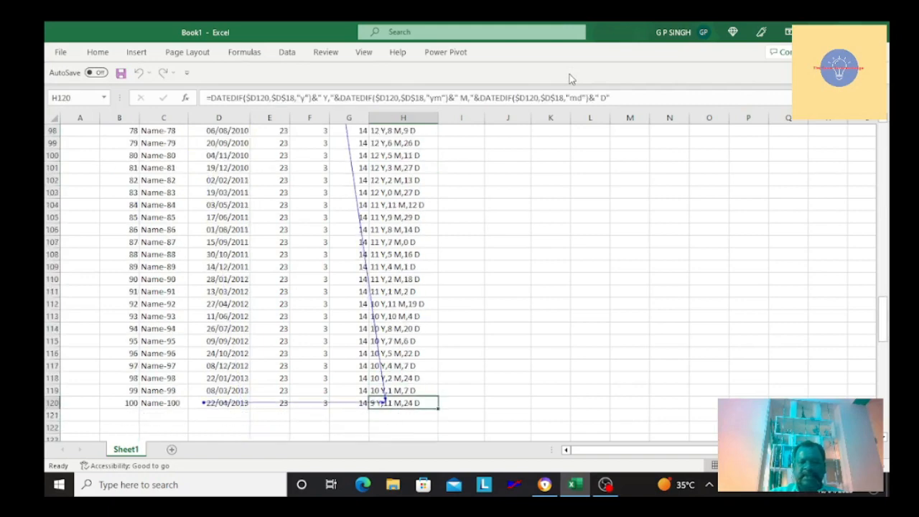
Step: Remove the precedent arrows of the combined age formula from the sheet
click(99, 54)
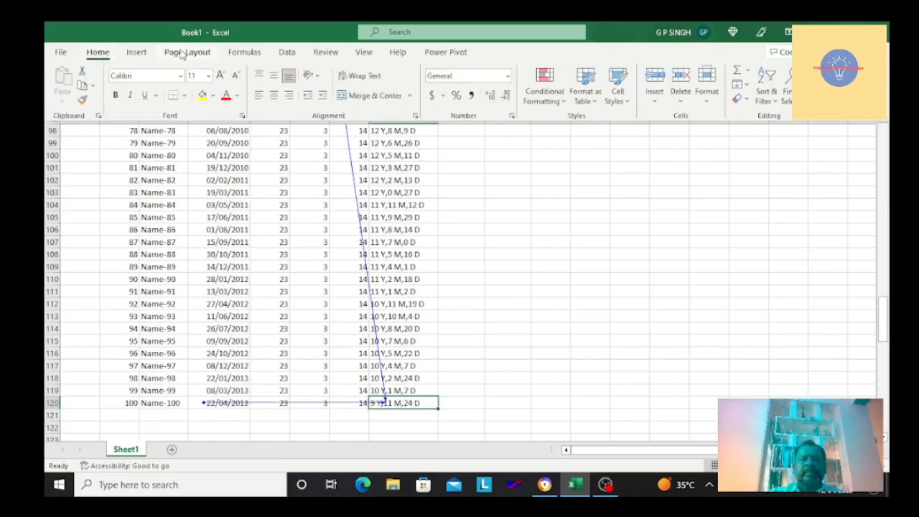
click(253, 52)
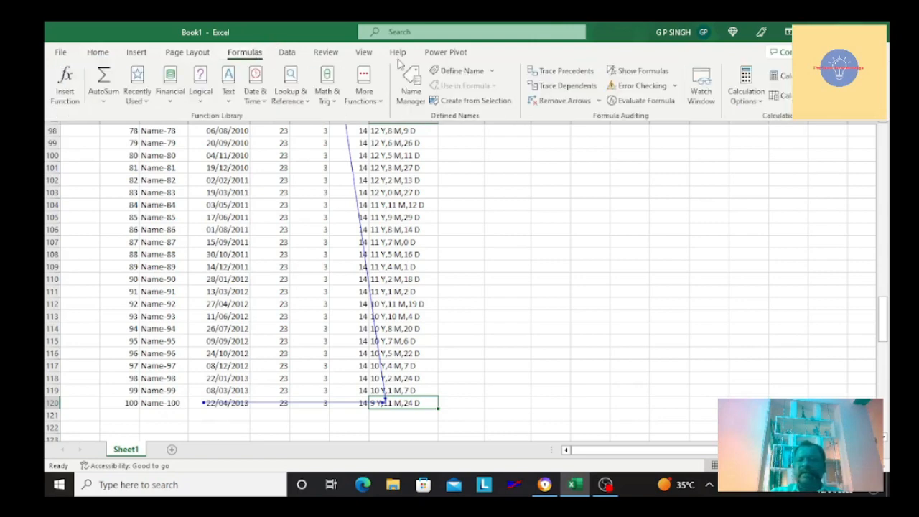
click(565, 101)
key(Up)
key(Up)
key(Up)
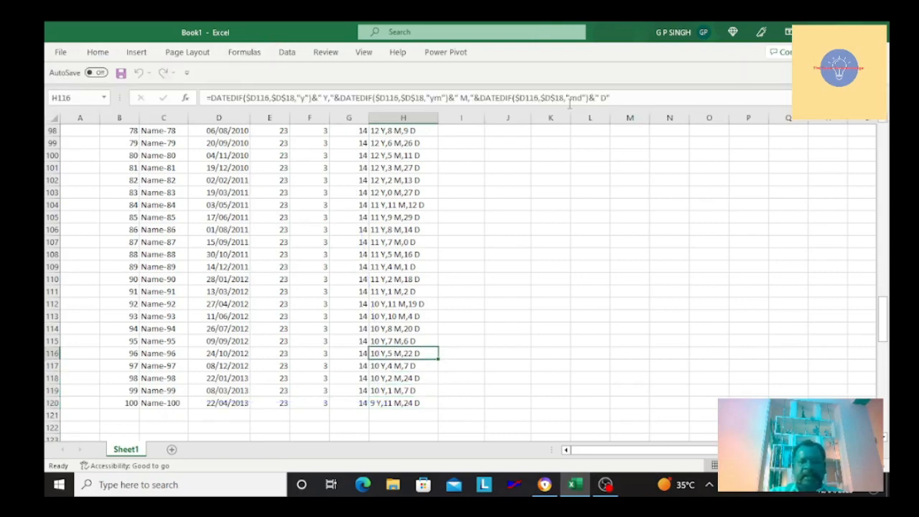
Step: Review the age list from the later date in row 18 down to the last serial number in B120
key(ctrl+Up)
key(Up)
key(Down)
key(Down)
key(Down)
key(Down)
key(Down)
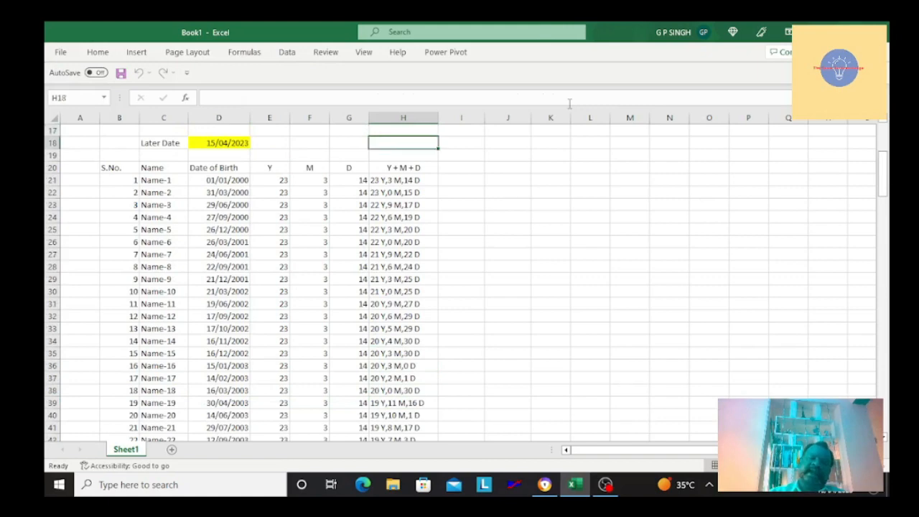
key(Left)
key(Left)
key(Left)
key(Left)
key(Left)
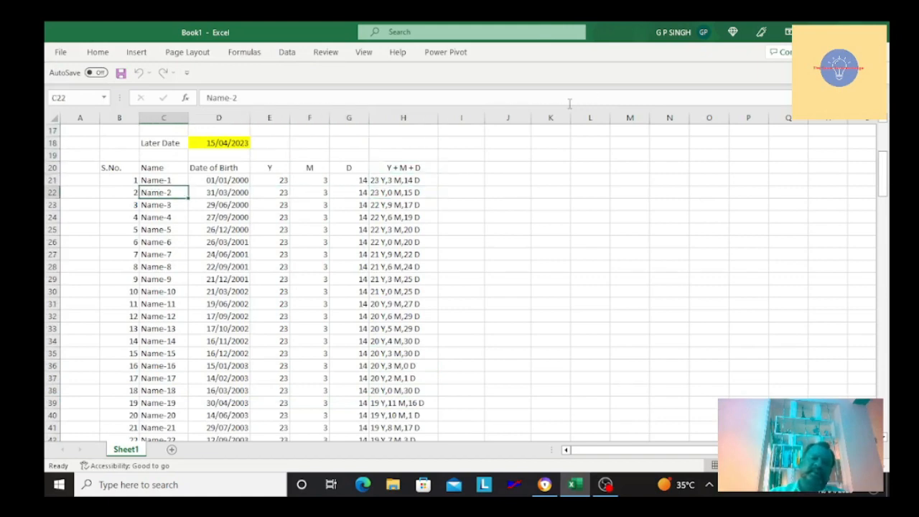
key(ctrl+Down)
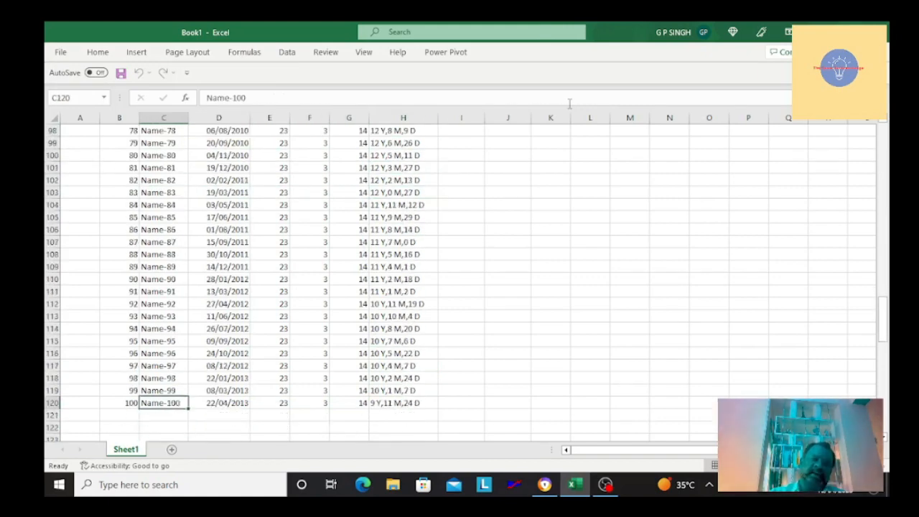
key(Left)
key(ctrl+c)
key(ctrl+Down)
key(Up)
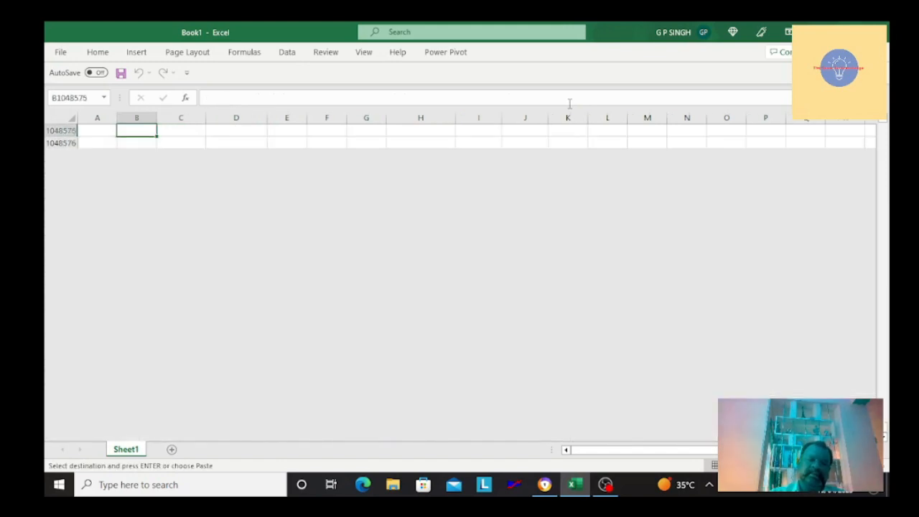
key(Escape)
key(ctrl+Up)
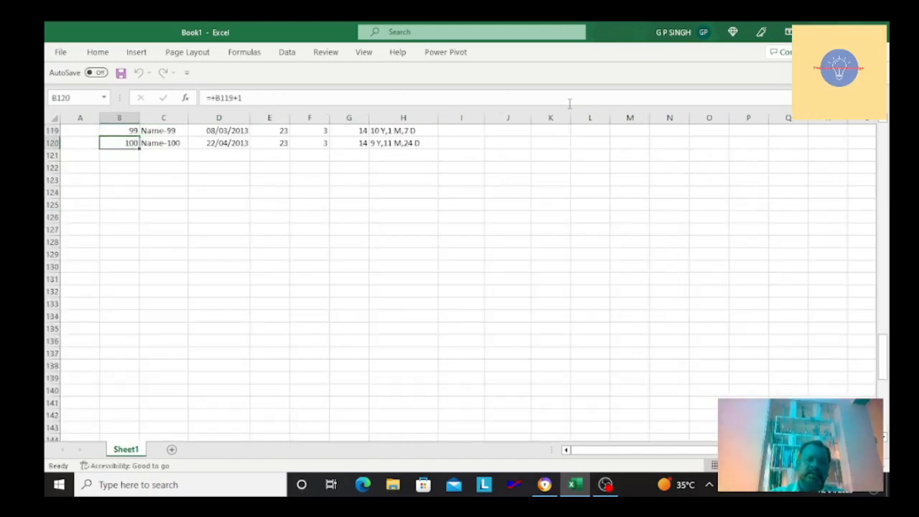
Step: Copy the serial number formula from B120 down column B through row 1678
key(ctrl+c)
key(Down)
key(shift+Page_Down)
key(shift+Page_Down)
key(shift+Page_Down)
key(shift+Page_Down)
key(shift+Page_Down)
key(shift+Page_Down)
key(shift+Page_Down)
key(shift+Page_Down)
key(shift+Page_Down)
key(shift+Page_Down)
key(shift+Page_Down)
key(shift+Page_Down)
key(shift+Page_Down)
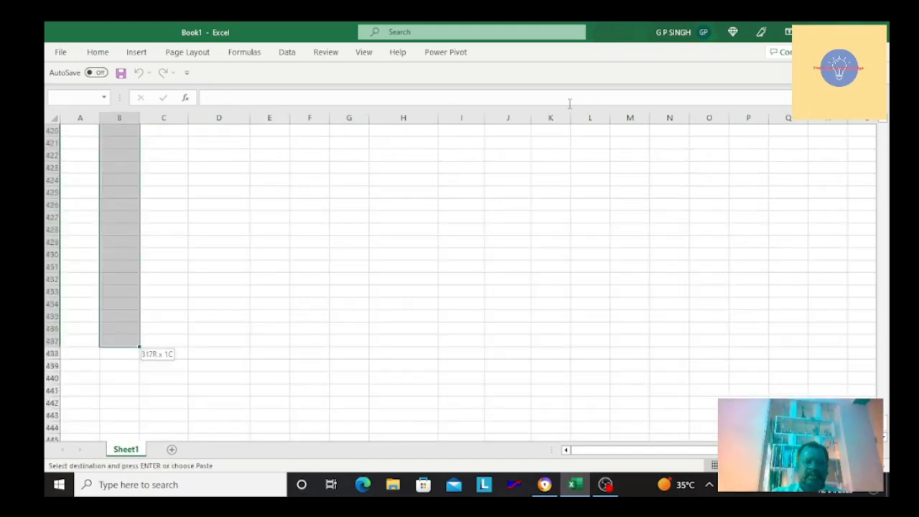
key(shift+Page_Down)
key(shift+Page_Down)
key(shift+Page_Down)
key(shift+Page_Down)
key(shift+Page_Down)
key(shift+Page_Down)
key(shift+Page_Down)
key(shift+Page_Down)
key(shift+Page_Down)
key(shift+Page_Down)
key(shift+Page_Down)
key(shift+Page_Down)
key(shift+Page_Down)
key(shift+Page_Down)
key(shift+Page_Down)
key(shift+Page_Down)
key(shift+Page_Down)
key(shift+Page_Down)
key(shift+Page_Down)
key(shift+Page_Down)
key(ctrl+v)
key(Escape)
key(Up)
key(Up)
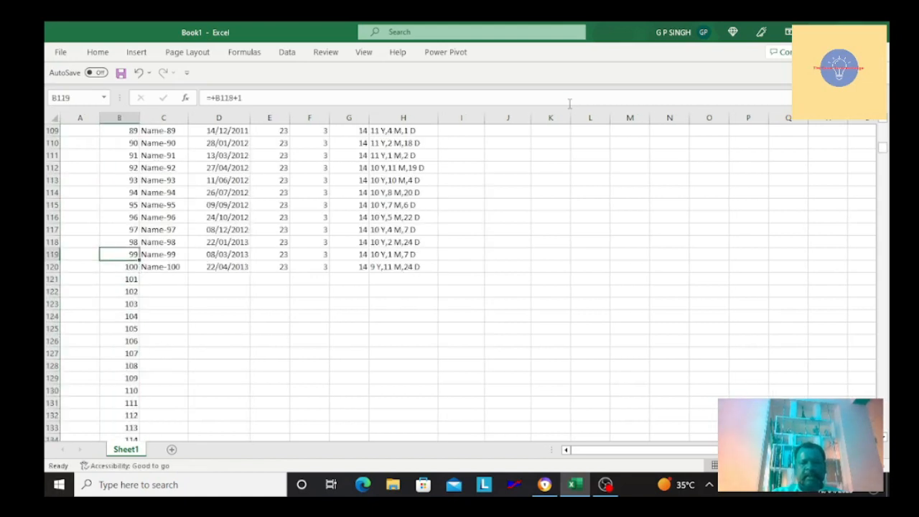
Step: Copy the name formulas in C119:C120 down column C beside all the new serial numbers
key(Down)
key(Down)
key(Up)
key(Right)
key(Right)
key(Left)
key(Up)
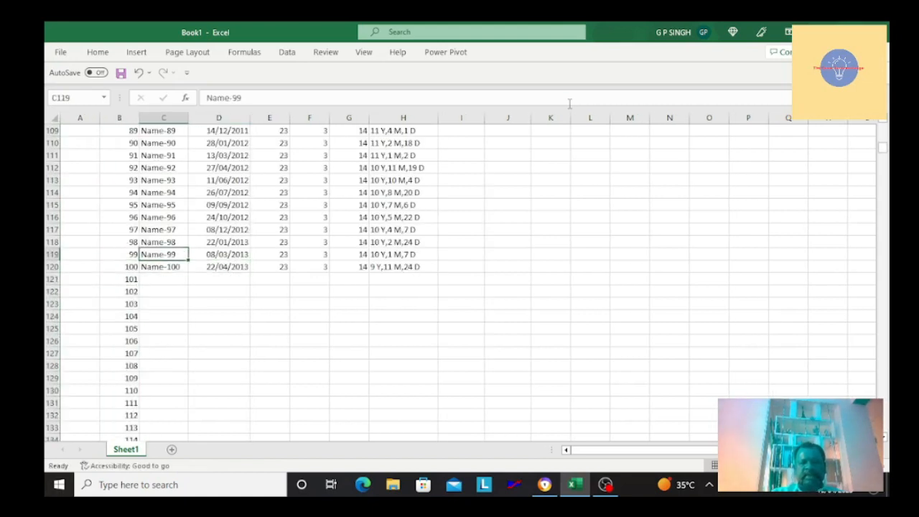
key(shift+Down)
key(ctrl+c)
key(Down)
key(Down)
key(Down)
key(Up)
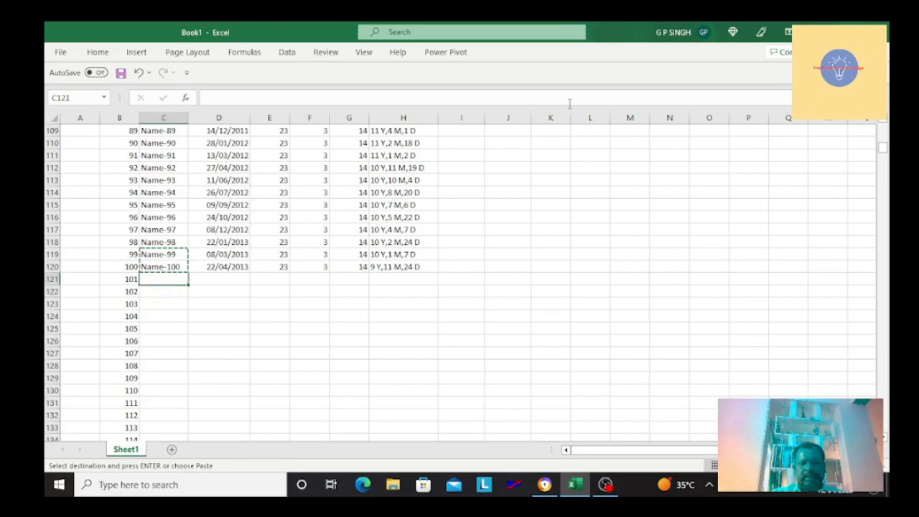
key(ctrl+shift+Down)
key(ctrl+v)
key(Up)
key(Up)
key(Up)
key(Up)
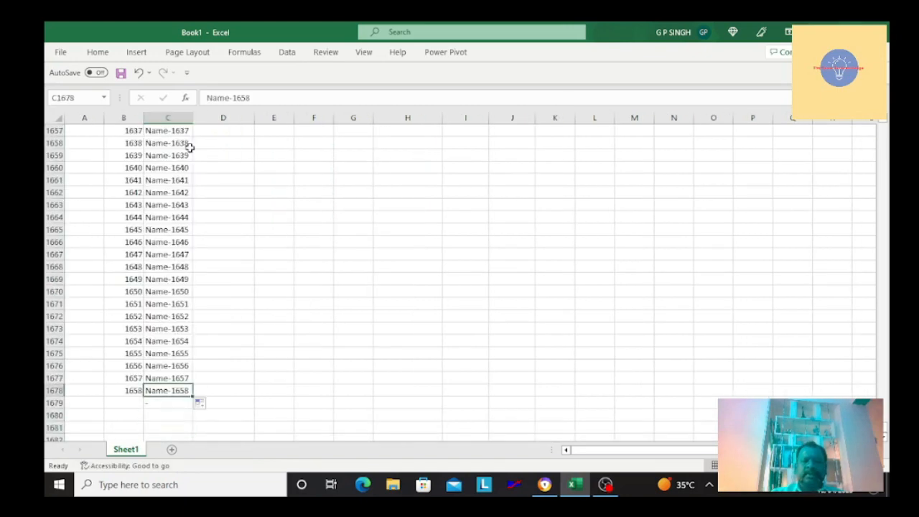
Step: Examine the extended list from its header down to the first row without a date of birth, D121
key(Up)
key(ctrl+Up)
key(Up)
key(Up)
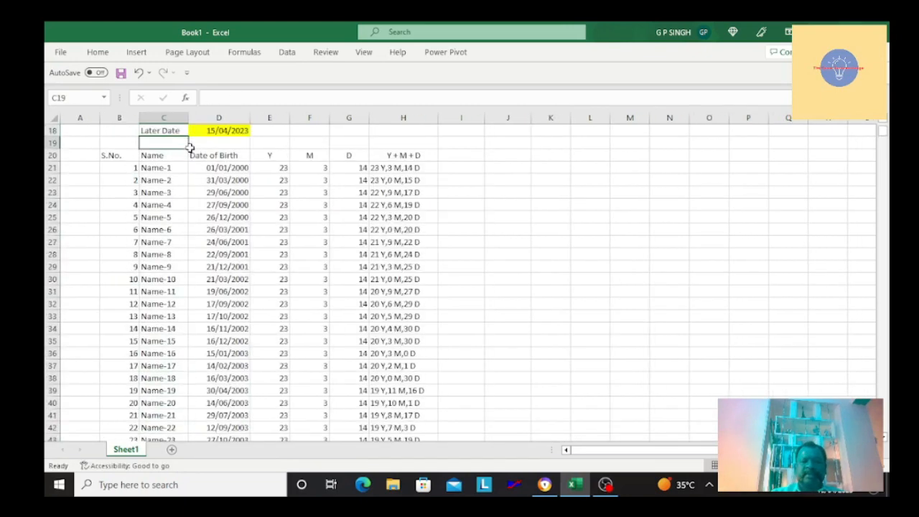
key(Down)
key(Down)
key(Down)
key(Down)
key(Down)
key(Down)
key(Down)
key(Down)
key(Right)
key(ctrl+Down)
key(Down)
key(Down)
key(Down)
key(Up)
key(Up)
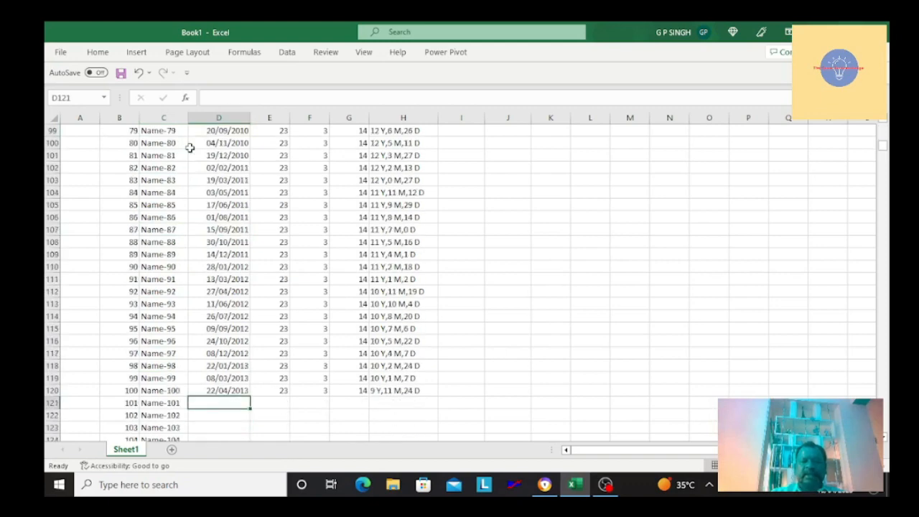
Step: Copy the date of birth and age formulas in D120:H120 down beside all the new serial numbers, through row 1678
key(Up)
key(shift+Right)
key(shift+Right)
key(shift+Right)
key(shift+Right)
key(ctrl+c)
key(Down)
key(shift+Down)
key(shift+Down)
key(shift+Down)
key(shift+Down)
key(shift+Down)
key(shift+Down)
key(shift+Down)
key(shift+Down)
key(shift+Down)
key(shift+Down)
key(shift+Down)
key(shift+Down)
key(shift+Down)
key(shift+Down)
key(shift+Down)
key(shift+Down)
key(shift+Down)
key(shift+Down)
key(shift+Down)
key(shift+Down)
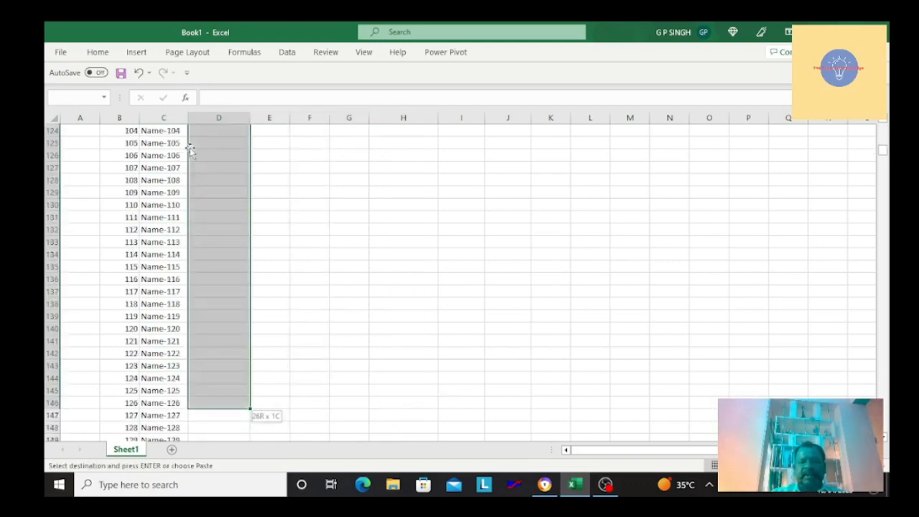
key(shift+Down)
key(shift+Down)
key(shift+Down)
key(shift+Down)
key(shift+Down)
key(shift+Down)
key(shift+Down)
key(shift+Down)
key(shift+Down)
key(shift+Down)
key(shift+Down)
key(shift+Down)
key(shift+Down)
key(shift+Down)
key(shift+Down)
key(shift+Down)
key(shift+Down)
key(shift+Down)
key(shift+Down)
key(shift+Down)
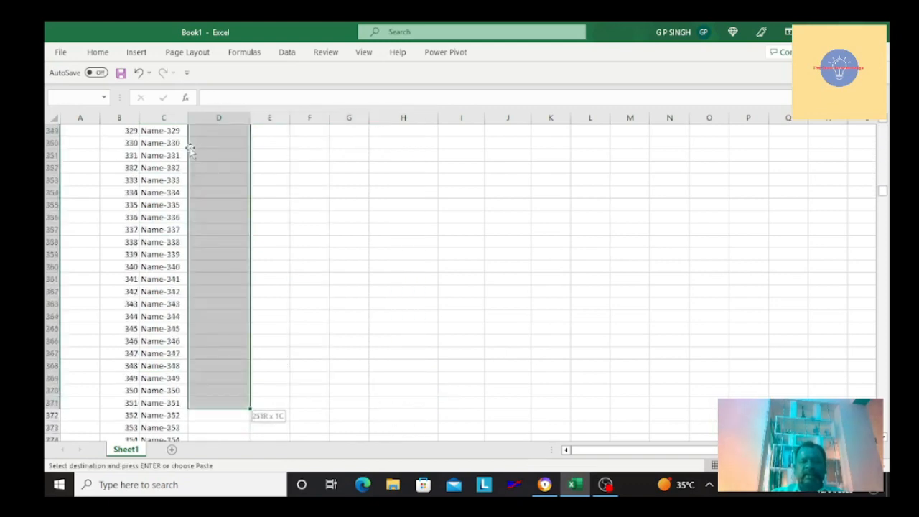
key(shift+Down)
key(shift+Down)
key(shift+Down)
key(shift+Down)
key(shift+Down)
key(shift+Down)
key(shift+Down)
key(shift+Down)
key(shift+Down)
key(shift+Down)
key(shift+Down)
key(shift+Down)
key(shift+Down)
key(shift+Down)
key(shift+Down)
key(shift+Down)
key(shift+Down)
key(shift+Down)
key(shift+Down)
key(shift+Down)
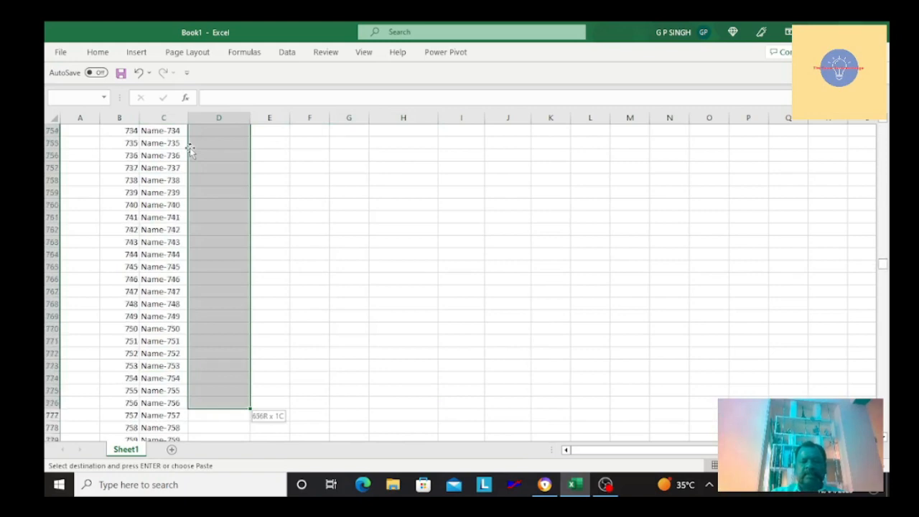
key(shift+Down)
key(shift+Down)
key(shift+Down)
key(shift+Down)
key(shift+Down)
key(shift+Down)
key(shift+Down)
key(shift+Down)
key(shift+Down)
key(shift+Down)
key(shift+Down)
key(shift+Down)
key(shift+Down)
key(shift+Down)
key(shift+Down)
key(shift+Down)
key(shift+Down)
key(shift+Down)
key(shift+Down)
key(shift+Down)
key(Return)
Step: Examine the copied age formulas and compare the birth date formulas around D120:D121 in the extended list
key(Down)
key(Down)
key(Right)
key(Right)
key(Right)
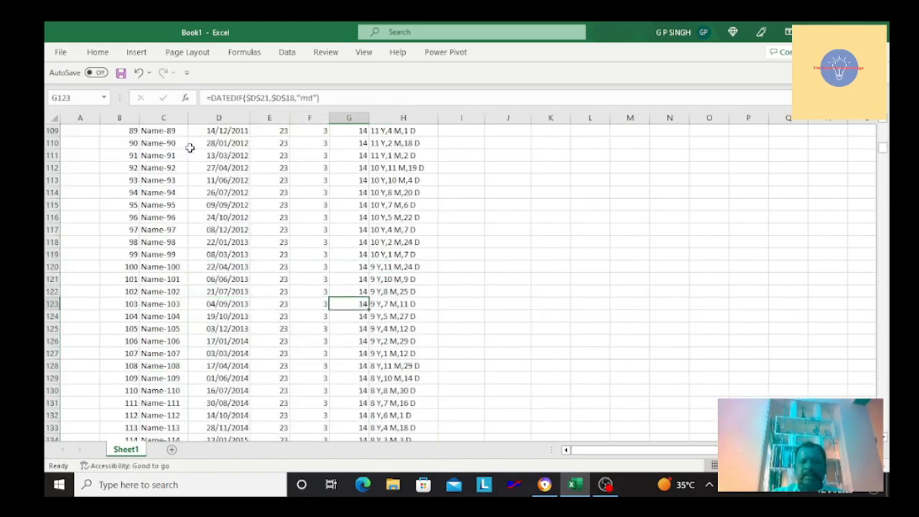
key(Left)
key(Left)
key(Left)
key(Down)
key(Down)
key(Down)
key(Down)
key(Down)
key(Down)
key(Down)
key(Down)
key(Down)
key(Down)
key(Down)
key(Down)
key(Down)
key(Down)
key(Down)
key(Down)
key(Down)
key(Down)
key(Down)
key(Down)
key(Page_Up)
key(Up)
key(Up)
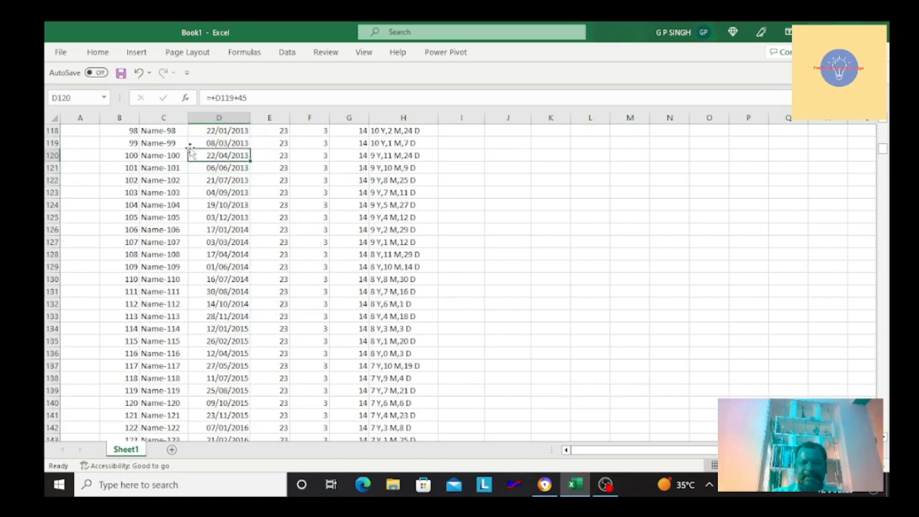
key(Up)
key(Up)
key(Down)
key(Down)
key(Down)
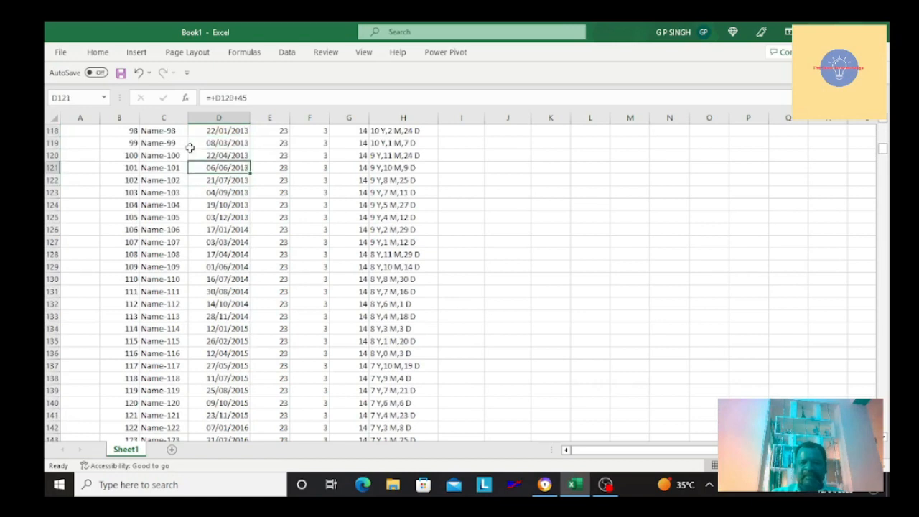
key(Up)
key(Down)
key(Down)
key(Up)
key(Up)
key(Up)
key(Down)
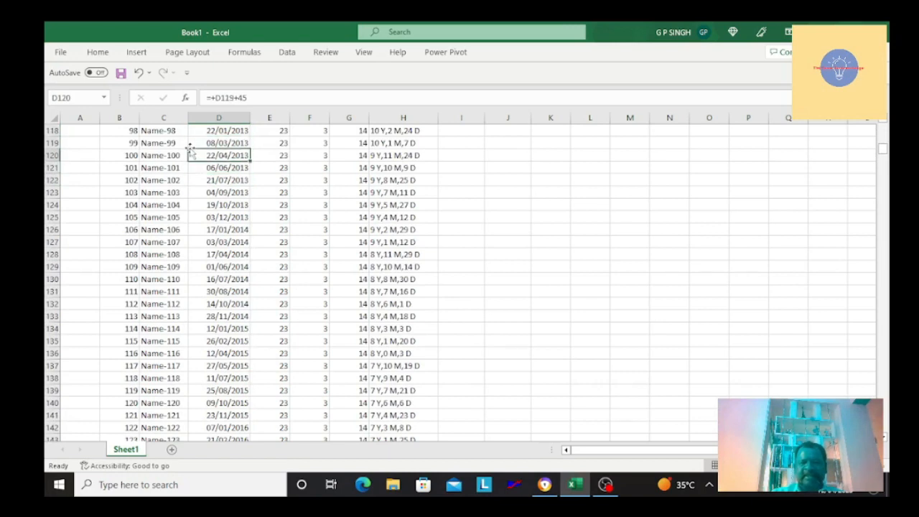
key(Left)
key(Left)
key(Right)
key(Right)
key(Down)
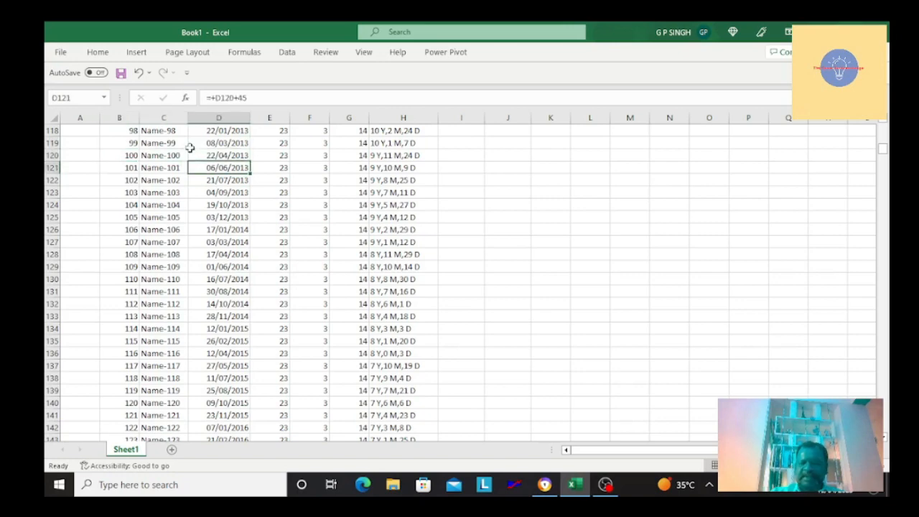
Step: Replace the date of birth formula in D121 with +D120+1
text(+)
key(Up)
text(+D)
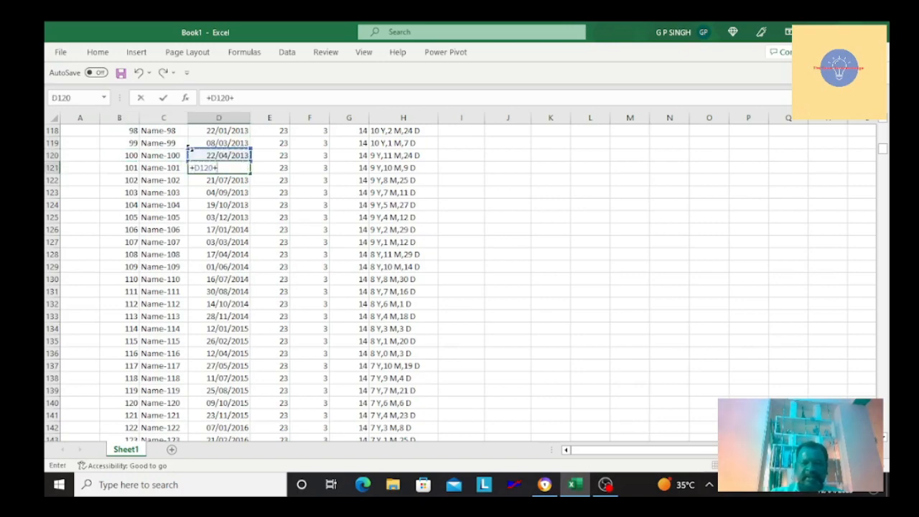
text(1)
key(Return)
Step: Copy the date formula from D121 down column D through row 1678
key(ctrl+c)
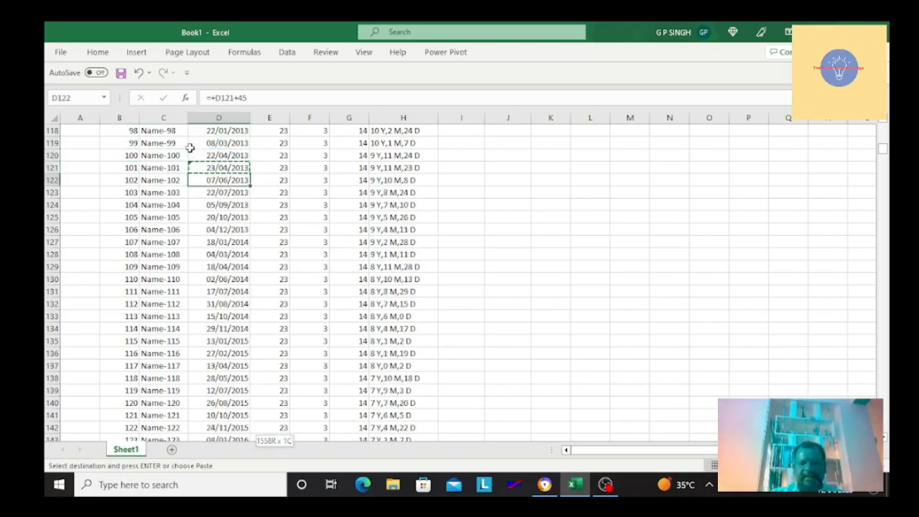
key(ctrl+shift+Down)
key(ctrl+v)
key(Return)
Step: Examine the end of the extended list, checking the serial number, name, birth date and age formulas in row 1678
key(ctrl+Down)
key(Down)
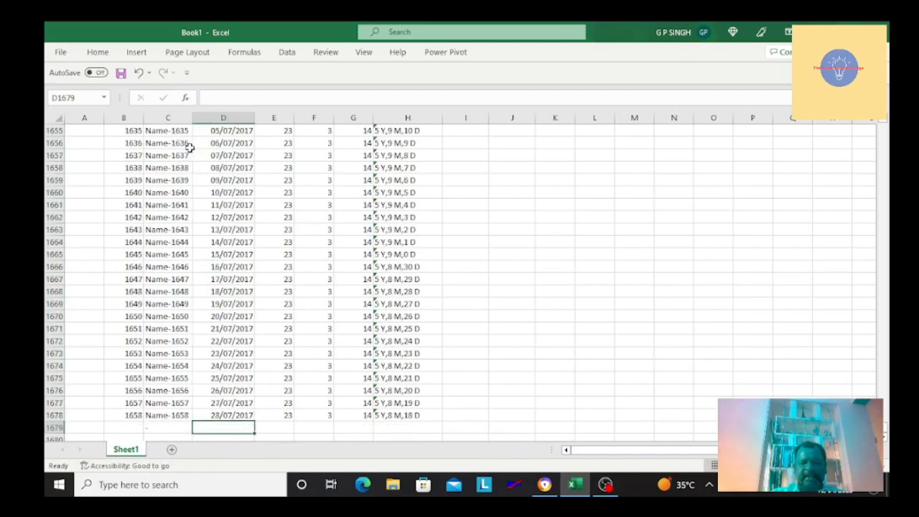
key(Up)
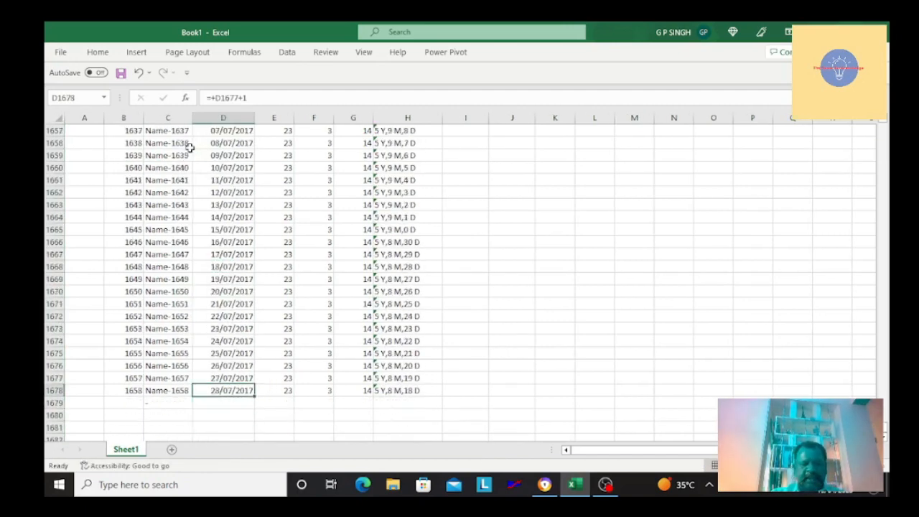
key(Left)
key(Left)
key(Left)
key(Right)
key(Right)
key(Right)
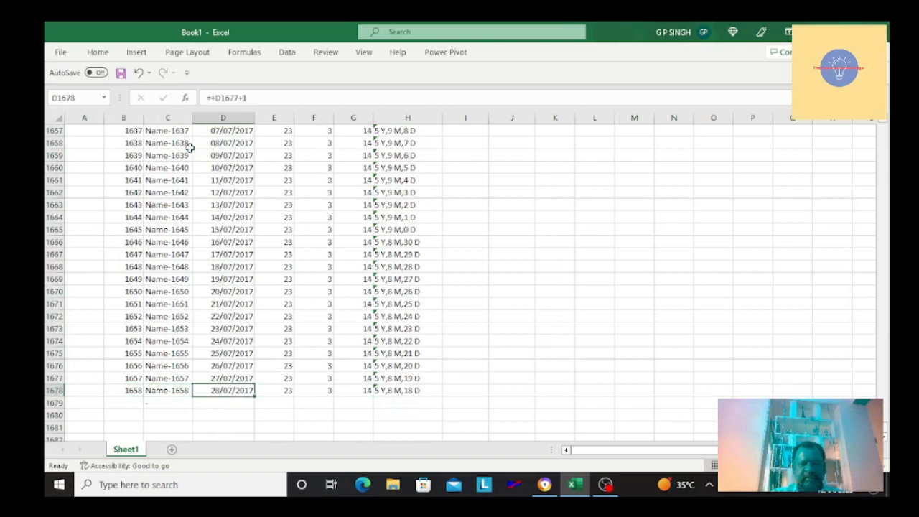
key(Right)
key(Right)
key(Left)
key(Left)
key(Left)
key(Left)
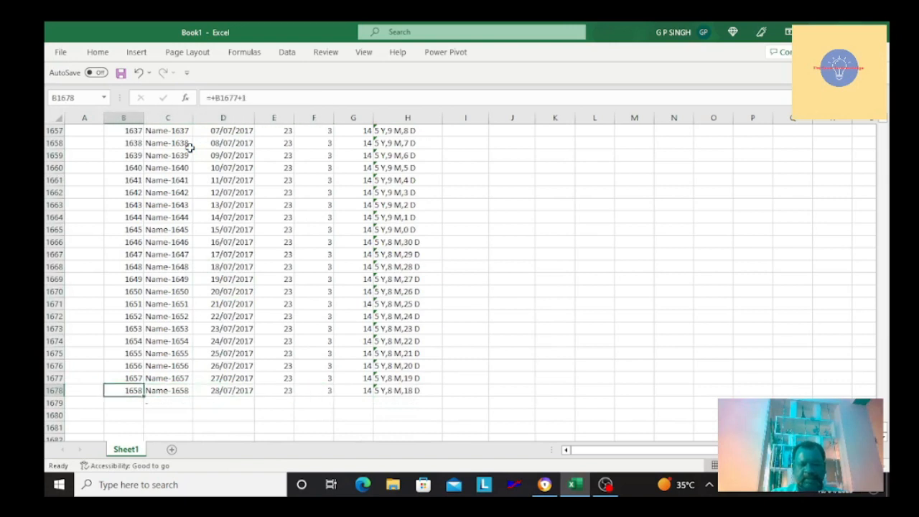
Step: Compare the separate year, month and day formulas in row 1678 with the combined age formula in column H
key(Right)
key(Right)
key(Right)
key(Right)
key(Right)
key(Right)
key(Left)
key(Left)
key(Left)
key(Left)
key(Left)
key(Left)
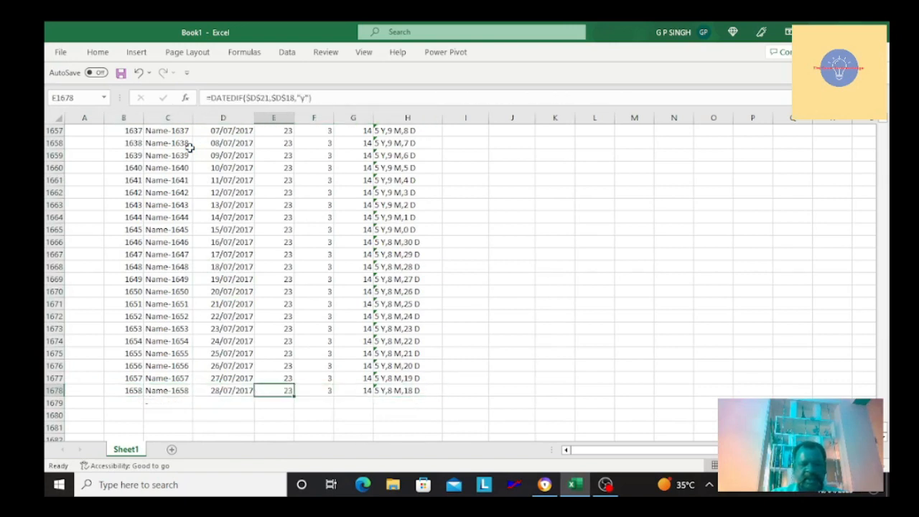
key(Right)
key(Right)
key(Right)
key(Left)
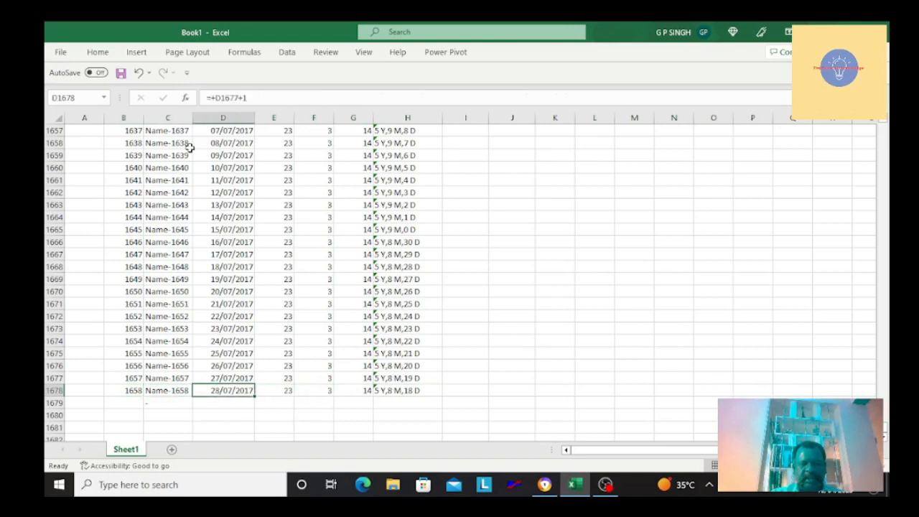
key(Left)
key(Left)
key(Left)
key(Right)
key(Right)
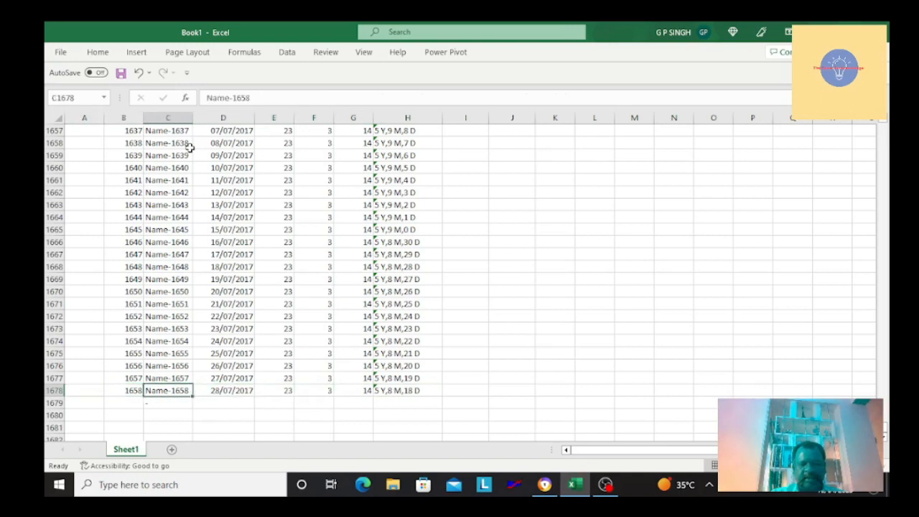
key(Right)
key(Right)
key(Right)
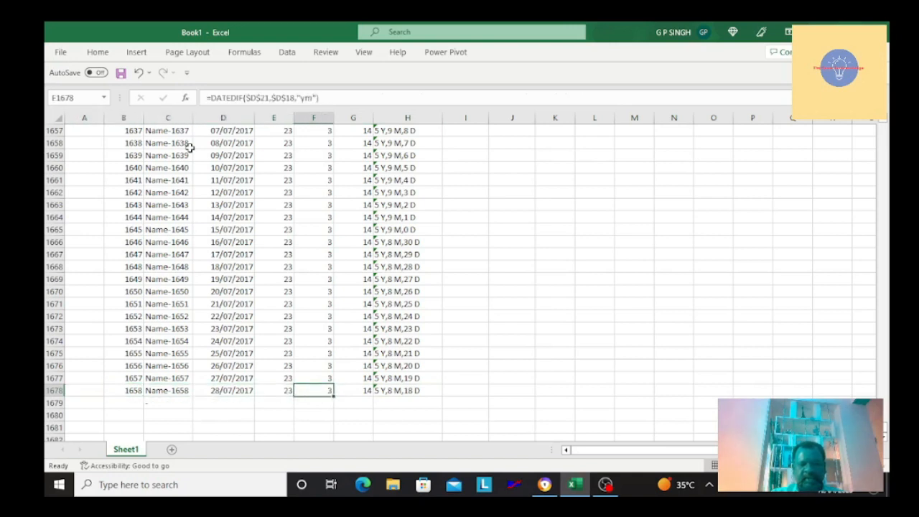
key(Left)
key(Left)
key(Right)
key(Right)
key(Right)
key(Right)
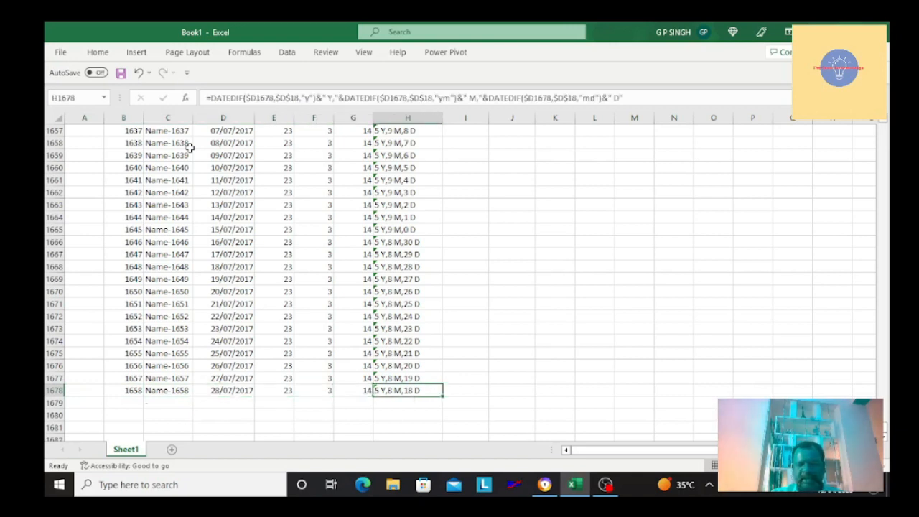
key(Right)
key(Left)
key(Up)
key(Up)
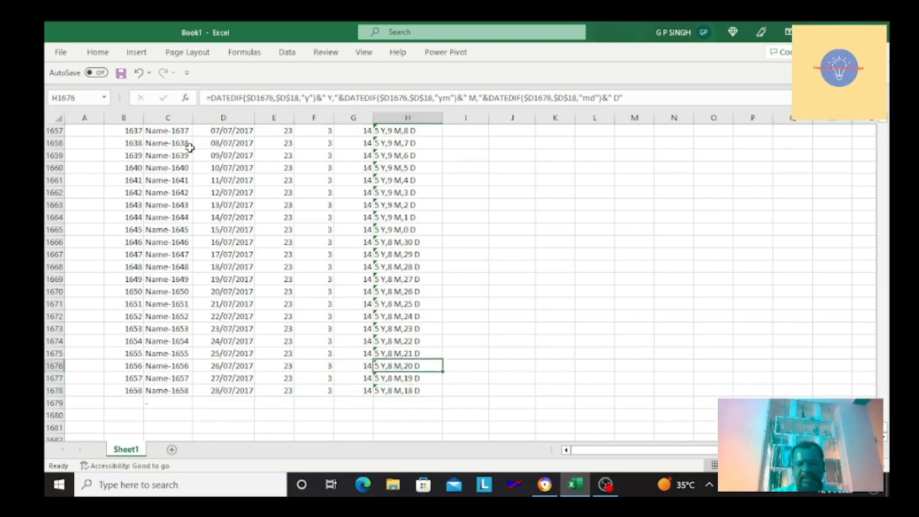
Step: Examine the beginning of the list, checking the combined Y + M + D formulas from row 21 in column H
key(ctrl+Up)
key(Up)
key(Up)
key(Up)
key(Up)
key(Up)
key(Up)
key(Up)
key(Up)
key(Up)
key(Up)
key(Up)
key(Up)
key(Up)
key(Up)
key(Up)
key(Up)
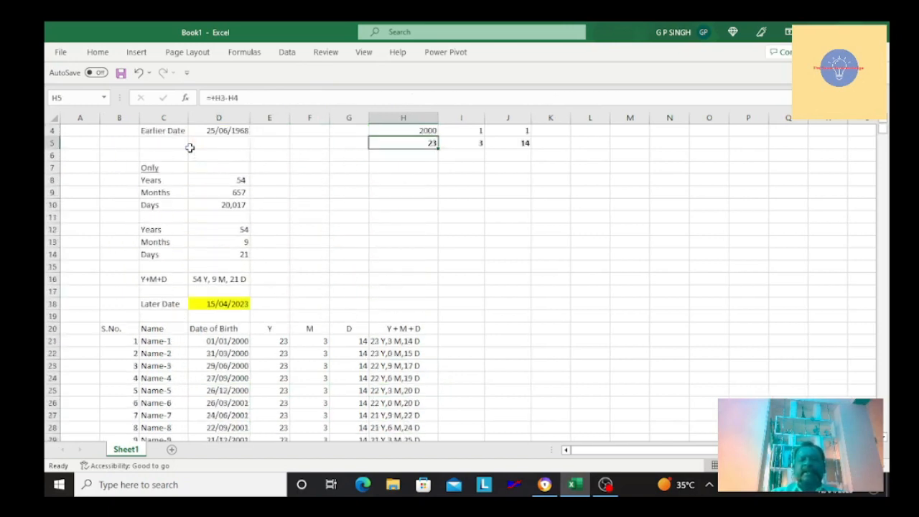
key(Down)
key(Down)
key(Down)
key(Down)
key(Down)
key(Down)
key(Down)
key(Down)
key(Down)
key(Down)
key(Down)
key(Down)
key(Down)
key(Down)
key(Down)
key(Down)
key(Down)
key(Down)
key(Down)
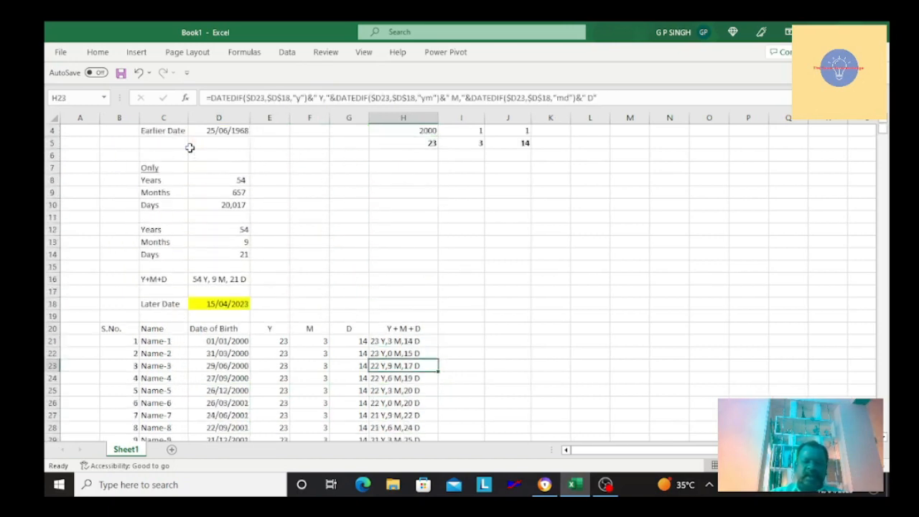
Step: Save the workbook to the Desktop under the file name Age template
key(ctrl+s)
key(Escape)
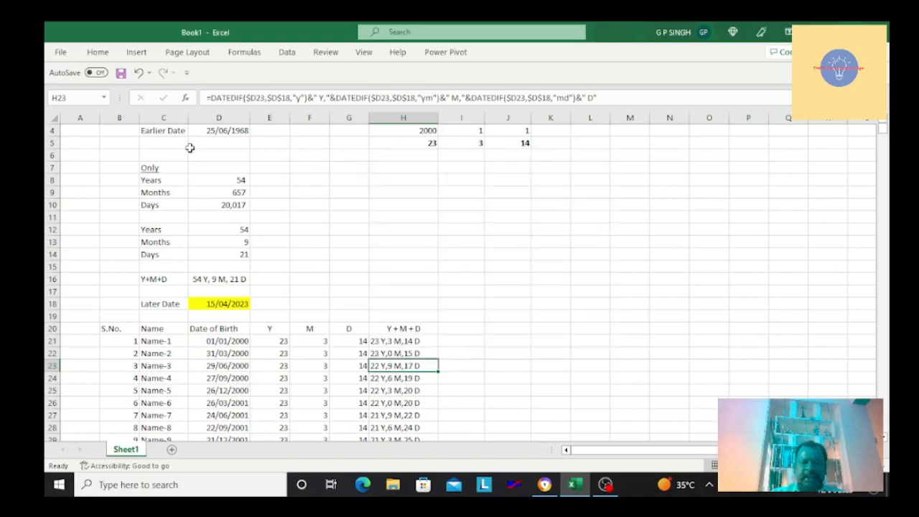
click(61, 52)
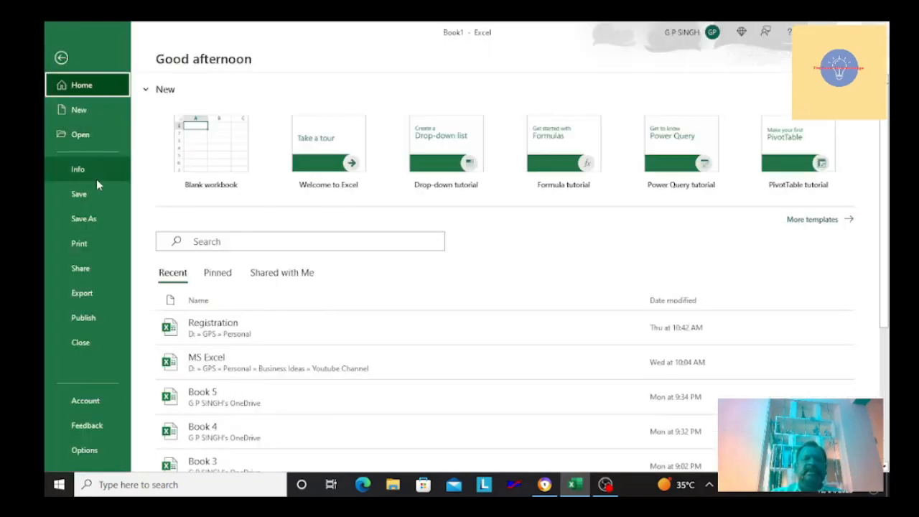
click(100, 218)
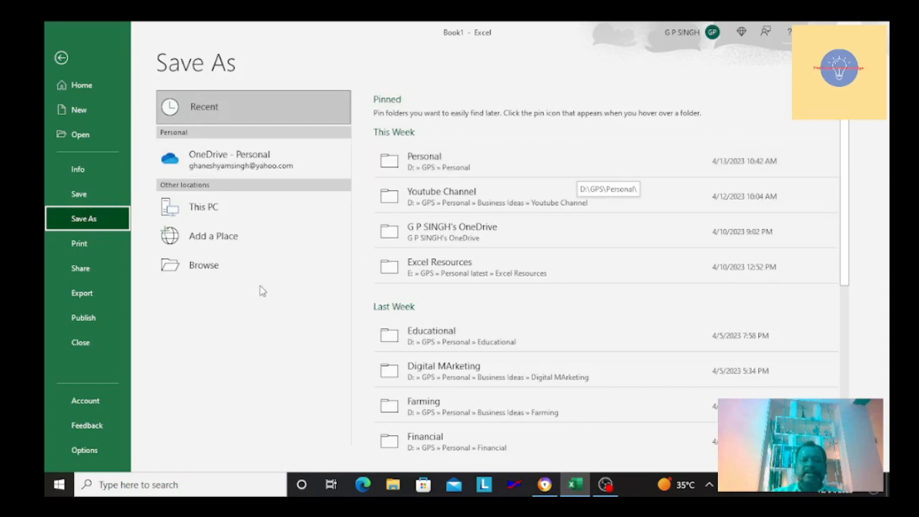
click(238, 276)
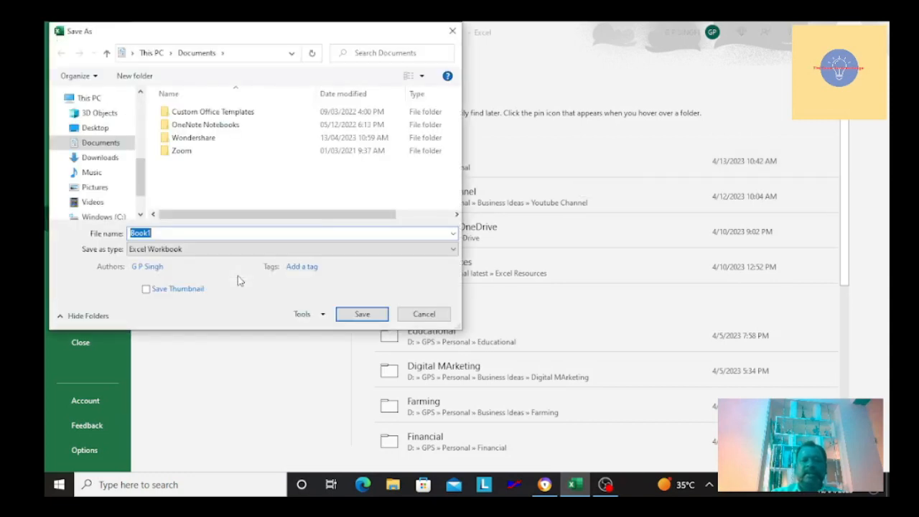
click(100, 130)
double_click(171, 234)
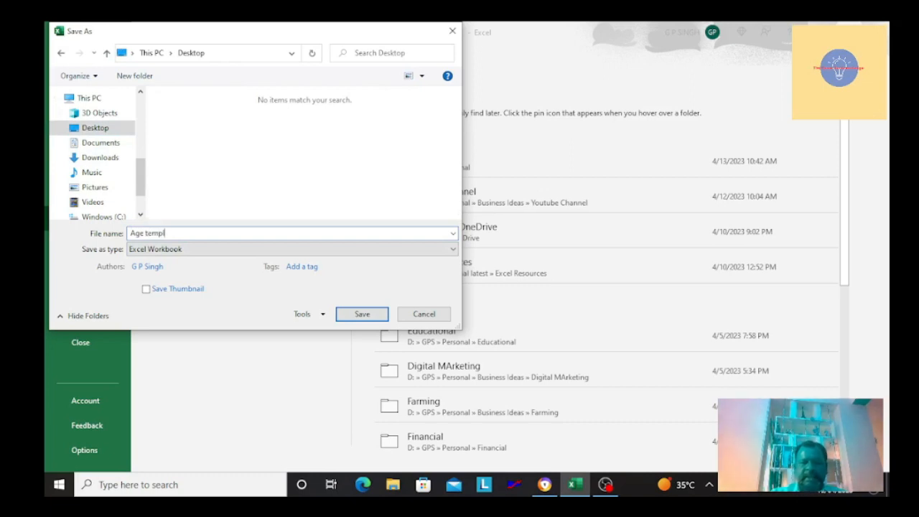
text(Age template)
key(Return)
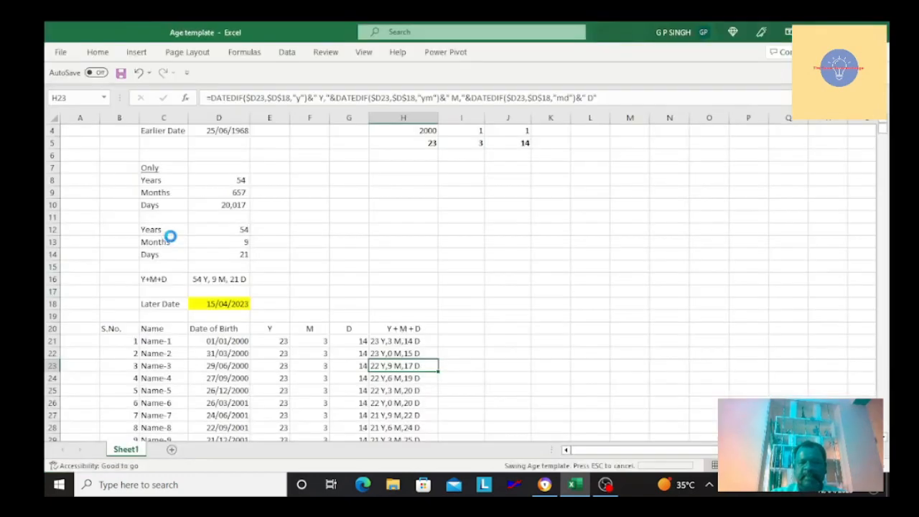
Step: Review the combined age column in the saved workbook down to the last record in row 1678
key(Down)
key(Down)
key(Down)
key(Down)
key(Down)
key(Down)
key(Down)
key(Down)
key(Down)
key(Down)
key(Down)
key(Down)
key(Down)
key(Down)
key(Down)
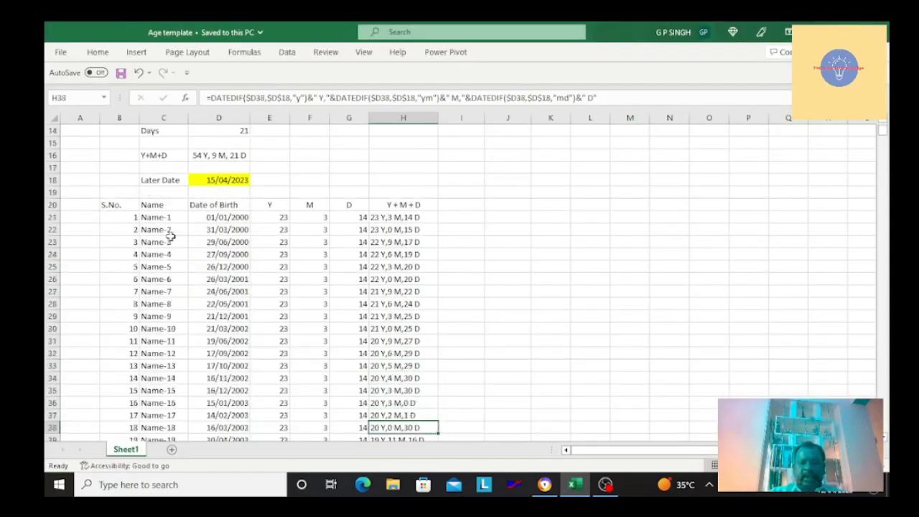
key(ctrl+Down)
key(Up)
key(Up)
key(Up)
key(Down)
key(Down)
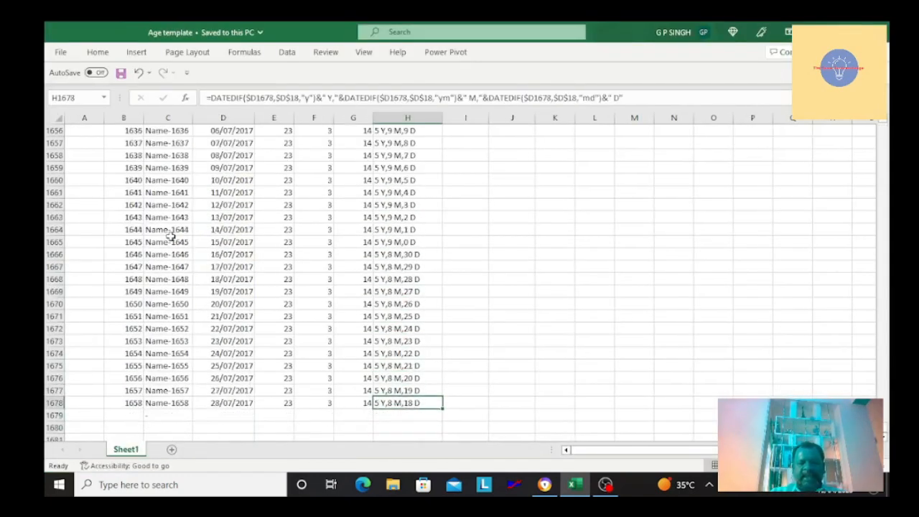
key(Up)
key(Up)
key(Up)
key(Up)
key(Up)
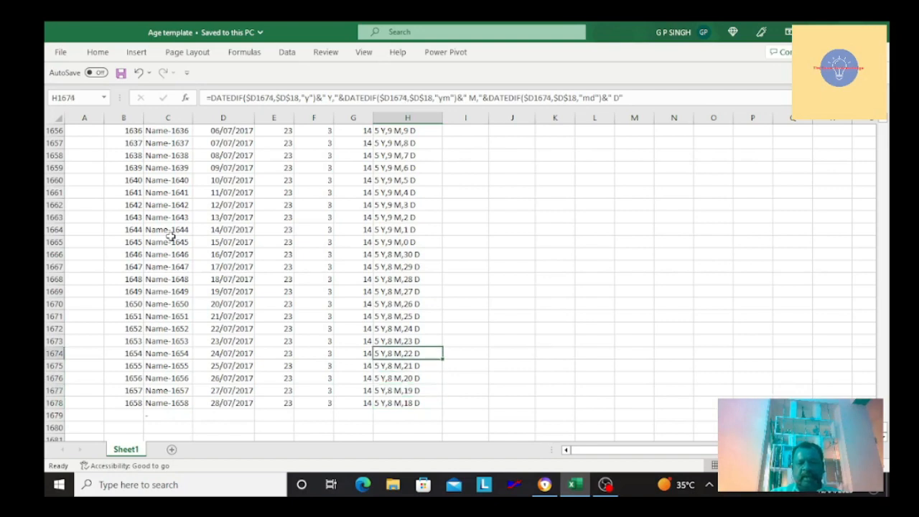
Step: Review the first records of the list below the Later Date cell, down to the combined age in H29
key(ctrl+Up)
key(Up)
key(Up)
key(Up)
key(Up)
key(Up)
key(Up)
key(Up)
key(Up)
key(Up)
key(Up)
key(Up)
key(Up)
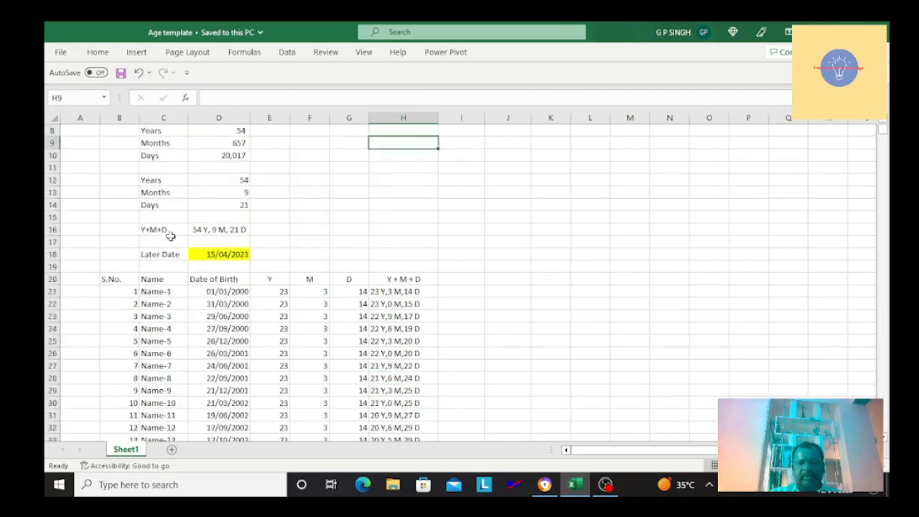
key(Down)
key(Down)
key(Down)
key(Down)
key(Down)
key(Down)
key(Down)
key(Down)
key(Down)
key(Down)
key(Down)
key(Down)
key(Down)
key(Down)
key(Down)
key(Down)
key(Down)
key(Down)
key(Down)
key(Down)
key(Down)
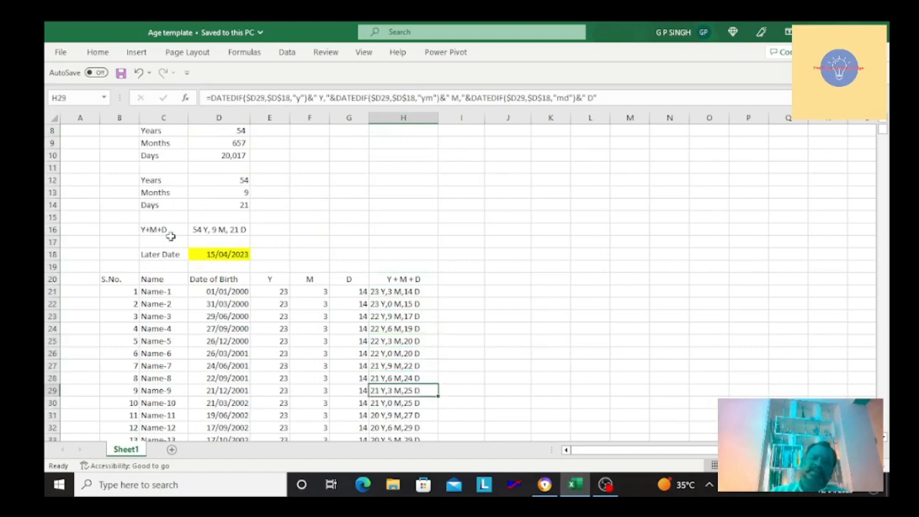
Step: Check the last record in row 1678 again, including its days formula in G1678
key(ctrl+Down)
key(Down)
key(Up)
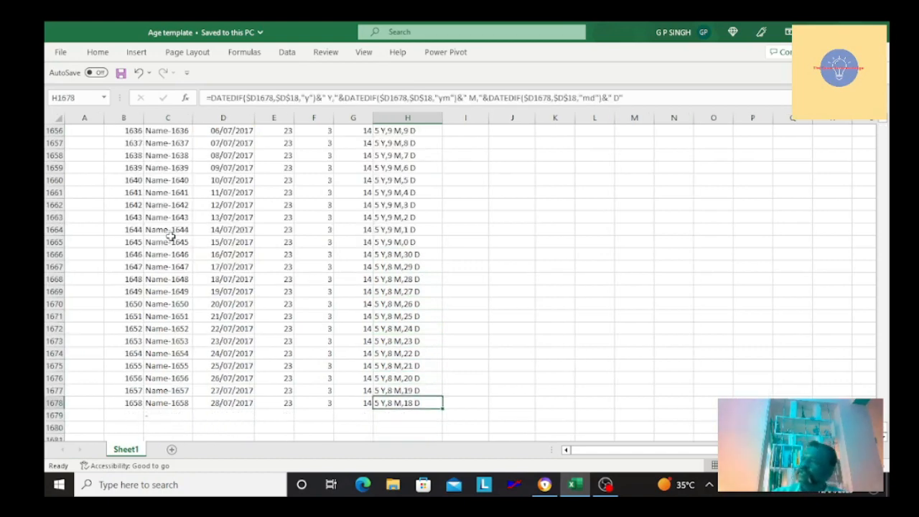
key(Left)
key(Left)
key(Left)
key(Left)
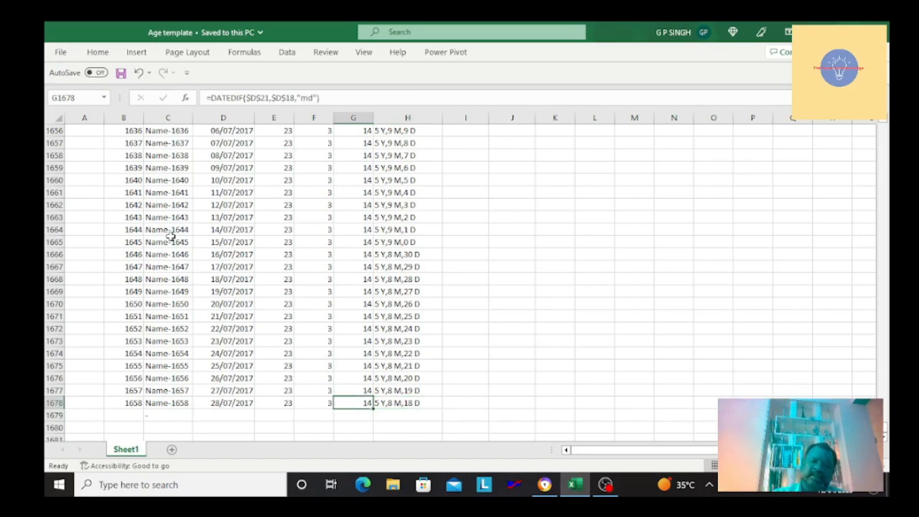
Step: Replace the NOW() formula in the Later Date cell D18 with the fixed date 31/3/2022
key(Up)
key(Up)
key(ctrl+Up)
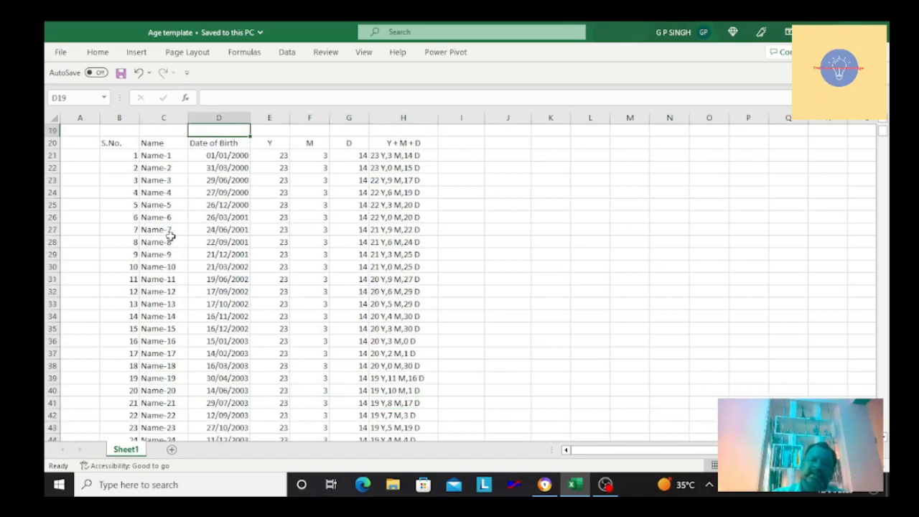
key(Up)
key(Up)
key(Up)
key(Down)
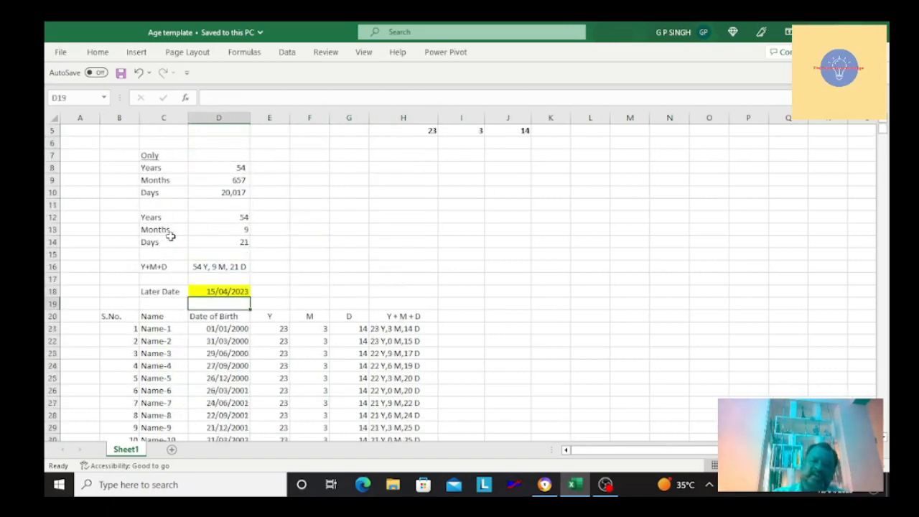
key(F2)
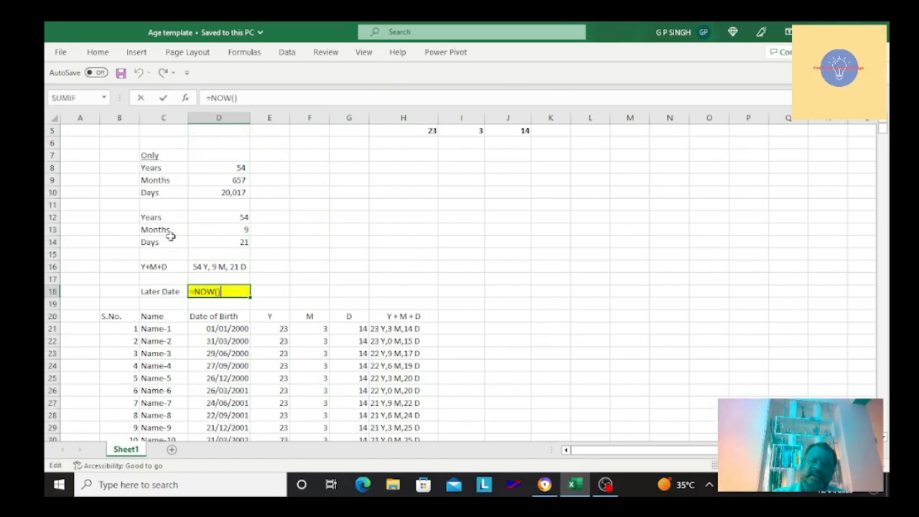
key(ctrl+Return)
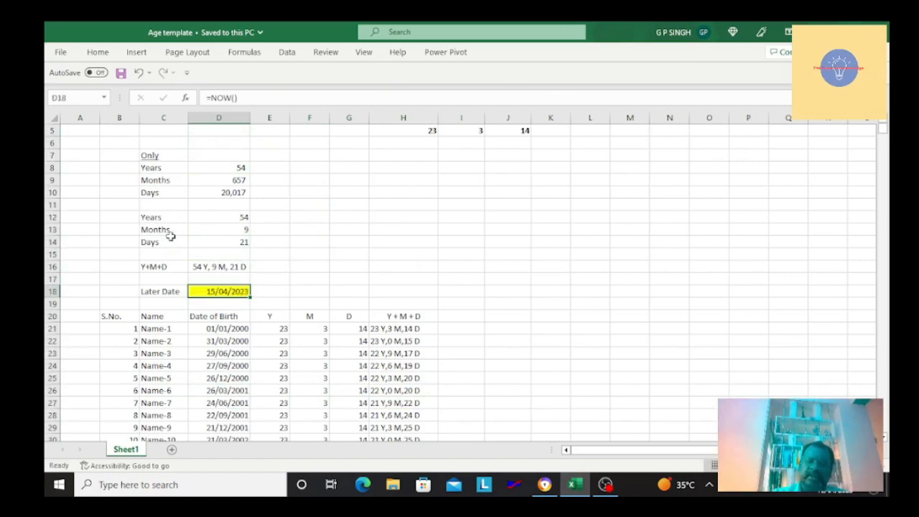
text(31/)
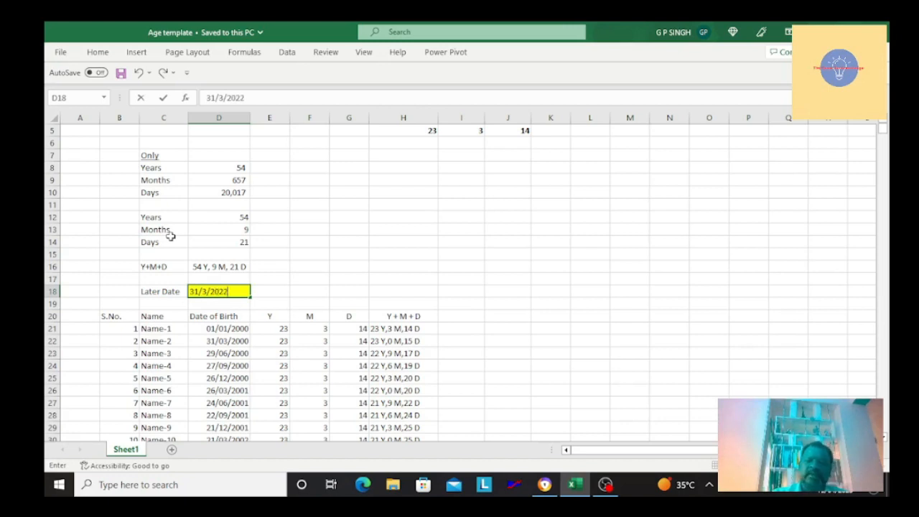
key(Return)
key(Down)
key(Down)
key(Down)
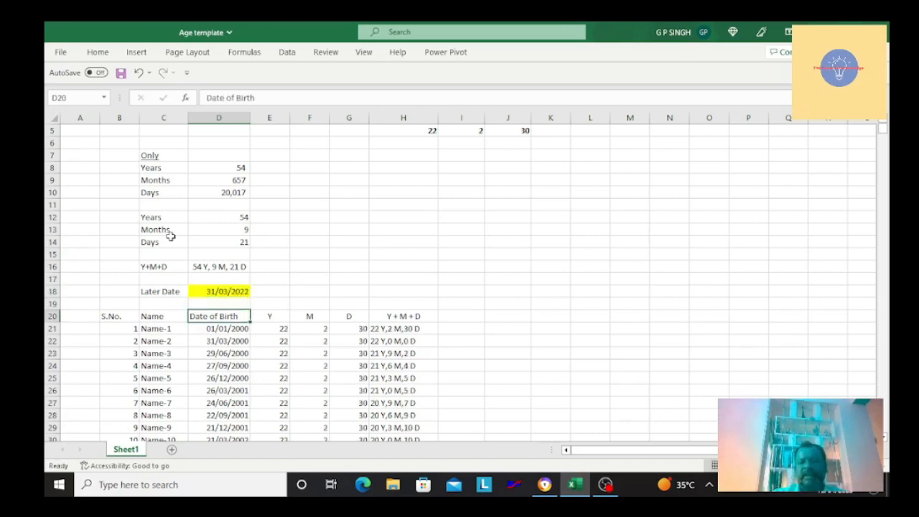
Step: Check the combined ages in column H down to the last record against the new Later Date
key(Right)
key(Right)
key(Right)
key(Right)
key(Down)
key(Down)
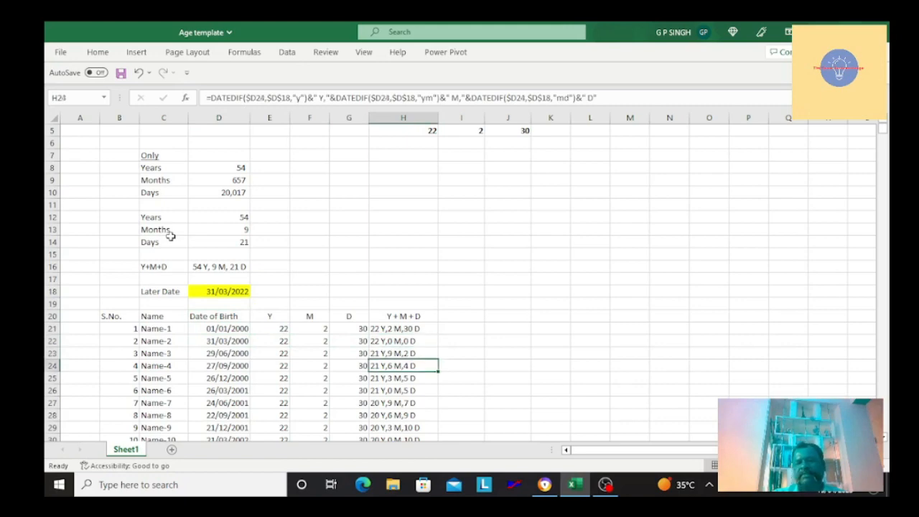
key(ctrl+Down)
key(Down)
key(Down)
key(Up)
key(Up)
key(ctrl+Up)
key(ctrl+Up)
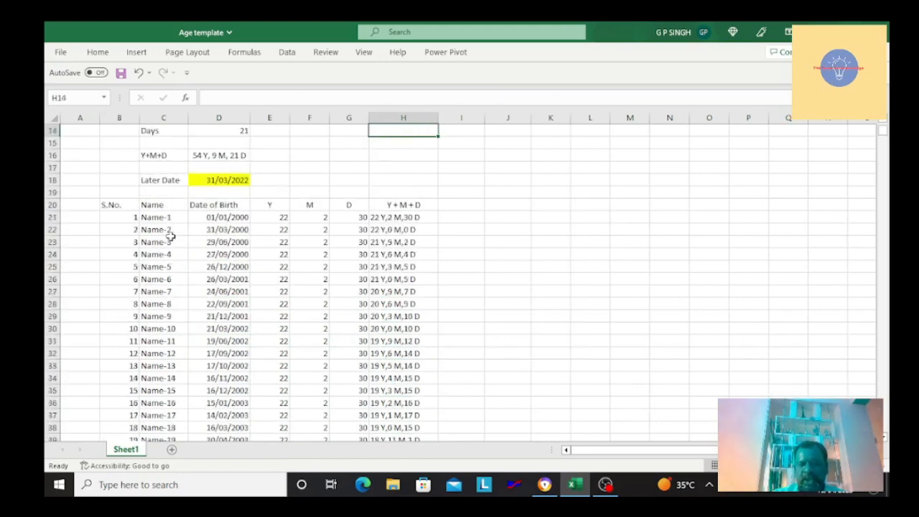
key(ctrl+Up)
key(Down)
key(Down)
key(Down)
key(Down)
key(Down)
key(Down)
key(Down)
key(Down)
key(Down)
key(Down)
key(Down)
key(Down)
key(Down)
key(Down)
key(Down)
key(Down)
key(Down)
key(Down)
key(Down)
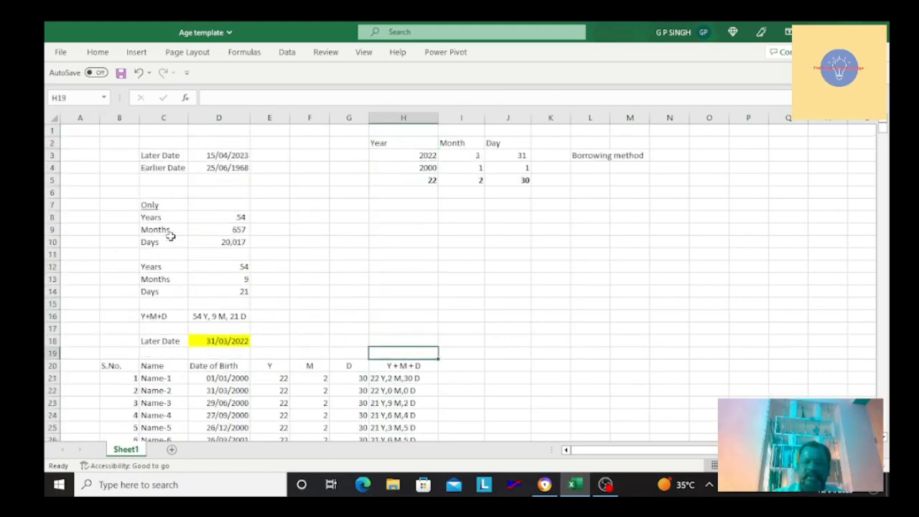
key(Up)
key(Right)
key(Right)
key(Right)
key(Left)
key(Left)
key(Left)
key(Left)
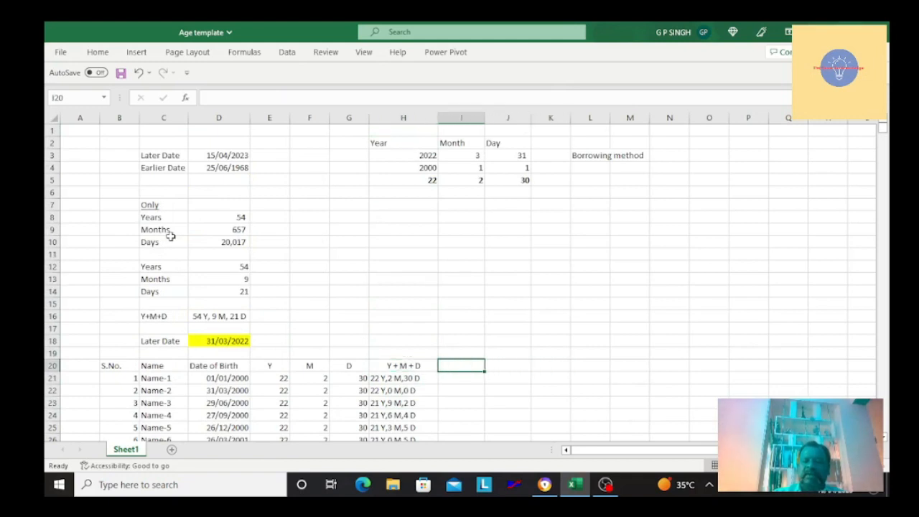
key(Right)
key(Right)
key(Left)
Step: Review the combined age formulas of the first records in column H, between H21 and H29
key(Down)
key(Down)
key(Down)
key(Down)
key(Down)
key(Down)
key(Down)
key(Down)
key(Down)
key(Down)
key(Down)
key(Down)
key(Down)
key(Down)
key(Down)
key(Down)
key(Down)
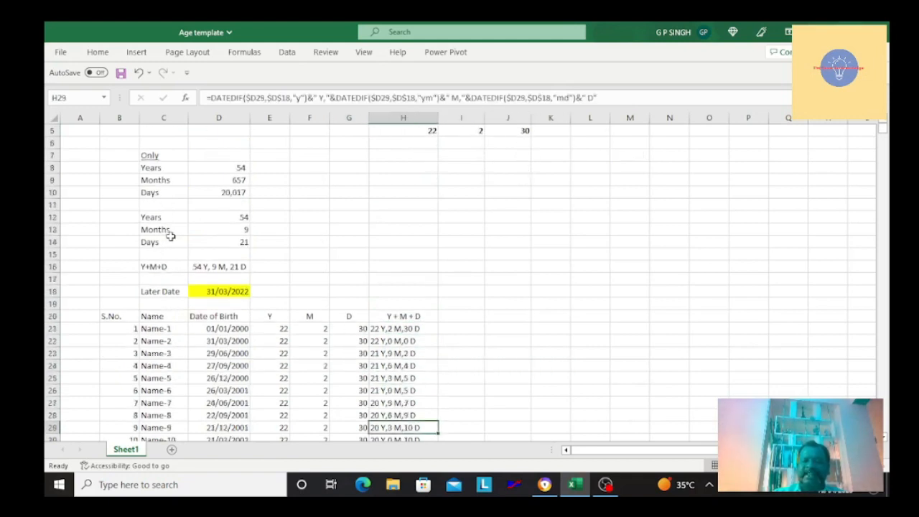
key(Up)
key(Up)
key(Up)
key(Up)
key(Up)
key(Up)
key(Up)
key(Up)
key(Up)
key(Up)
key(Up)
key(Up)
key(Up)
key(Up)
key(Up)
key(Up)
key(Up)
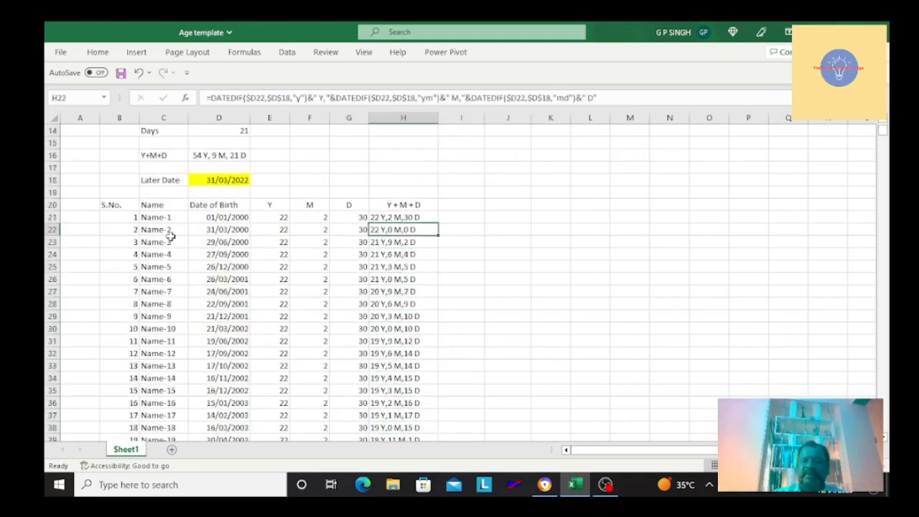
key(Right)
key(Right)
key(Left)
key(Left)
key(Down)
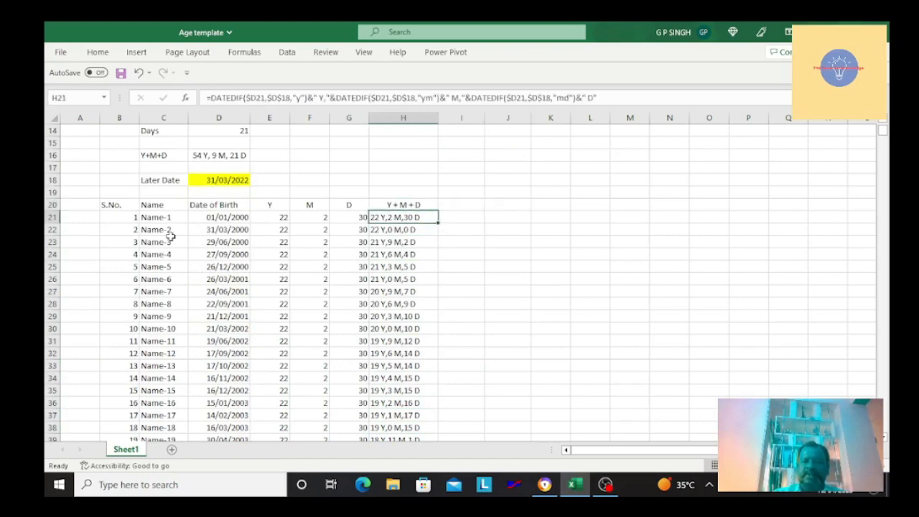
key(Down)
key(Down)
key(Up)
key(Up)
key(Up)
key(Up)
scroll(171, 236, down, 2)
key(Up)
key(Down)
key(Down)
key(Down)
key(Up)
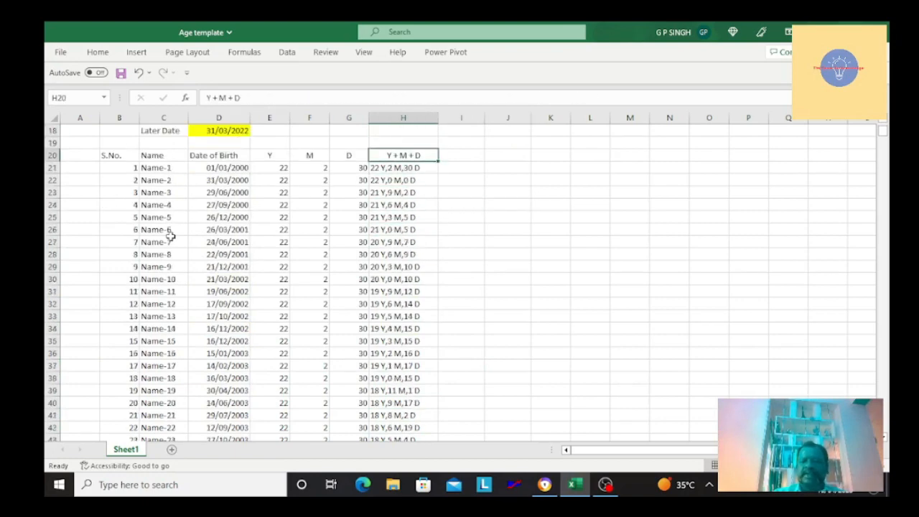
key(Up)
key(Up)
key(Up)
key(Up)
key(Up)
key(Up)
key(Up)
key(Down)
key(Down)
key(Down)
key(Down)
key(Down)
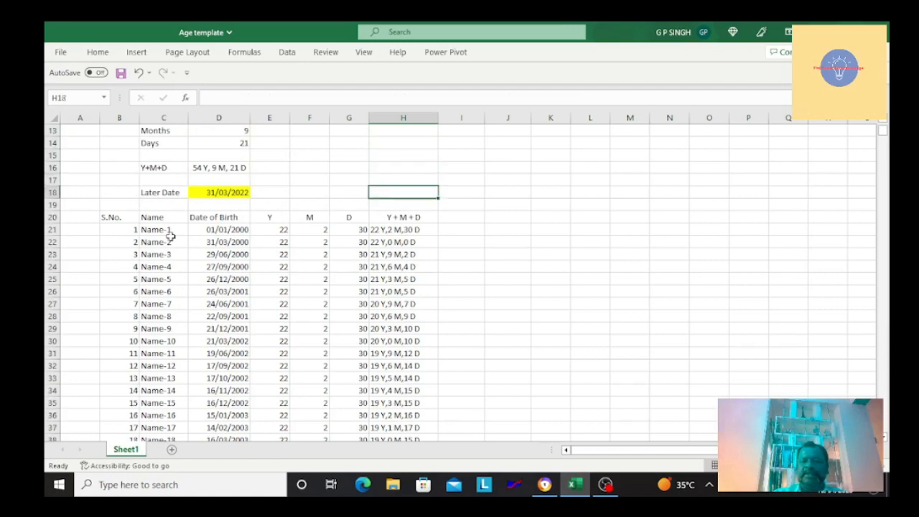
key(Down)
key(Down)
key(Down)
key(Up)
key(Left)
key(Right)
key(Right)
key(Right)
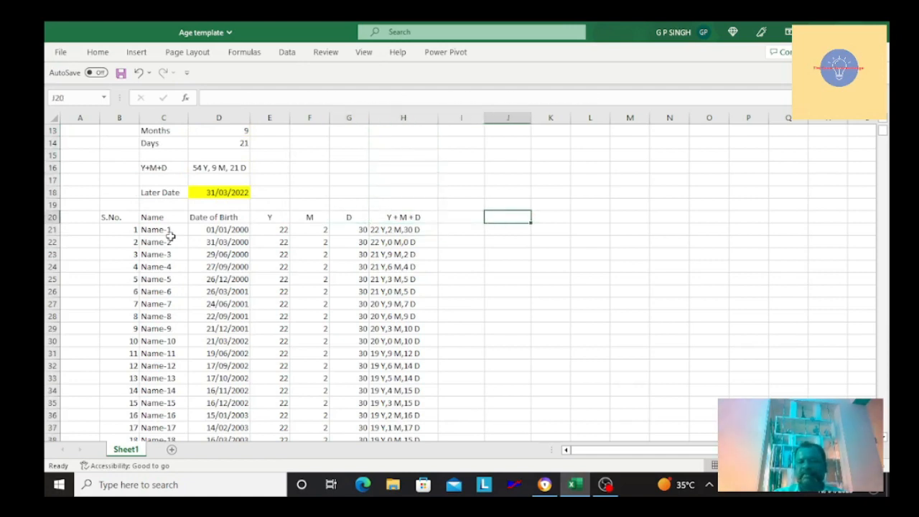
key(Left)
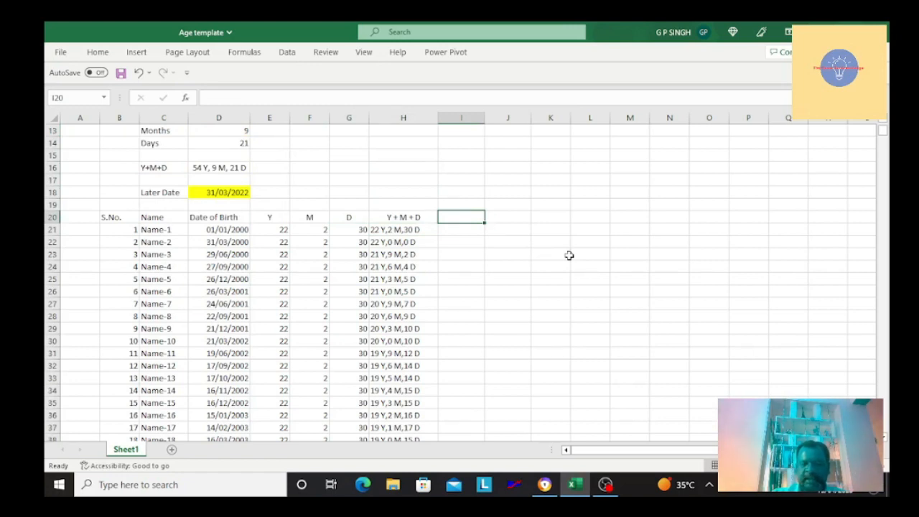
text(Less than)
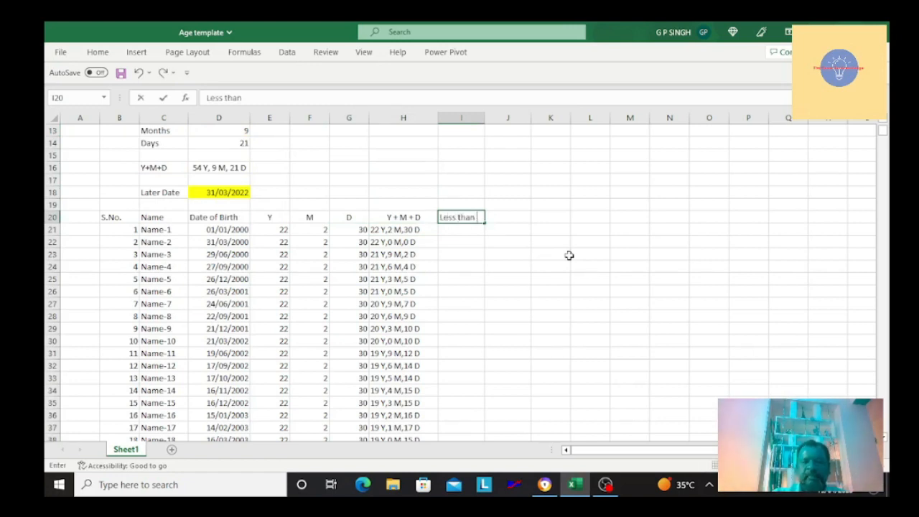
key(Escape)
Step: Enter the group labels "Less than 5 years" in H17 and "Above 5 years" in H18
key(Up)
key(Up)
key(Up)
key(Left)
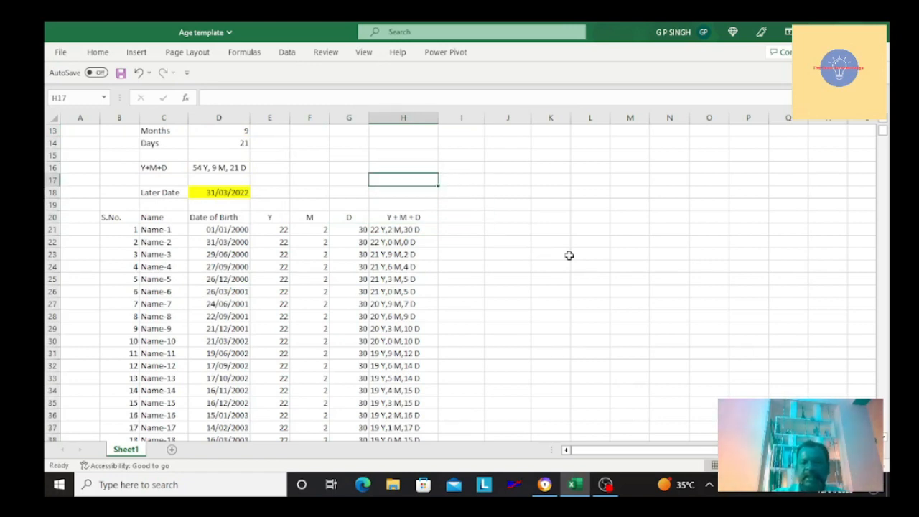
text(Less than 5 years)
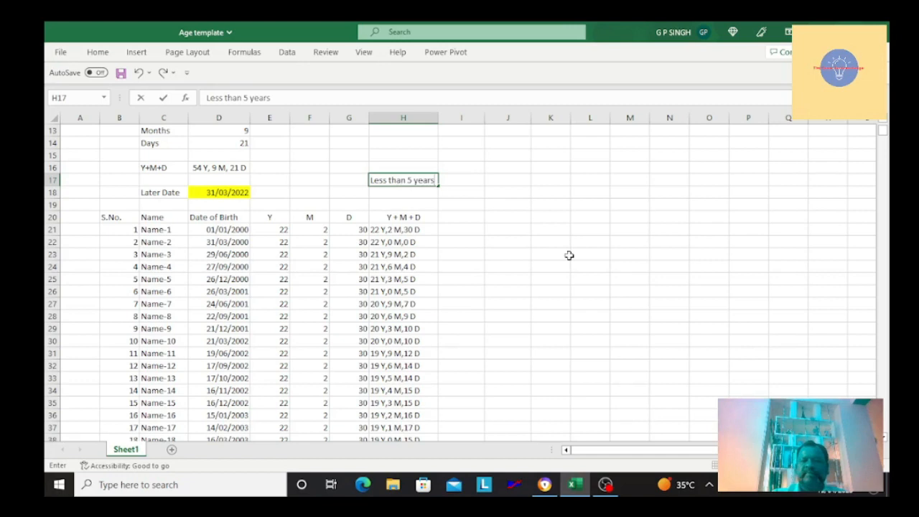
key(Return)
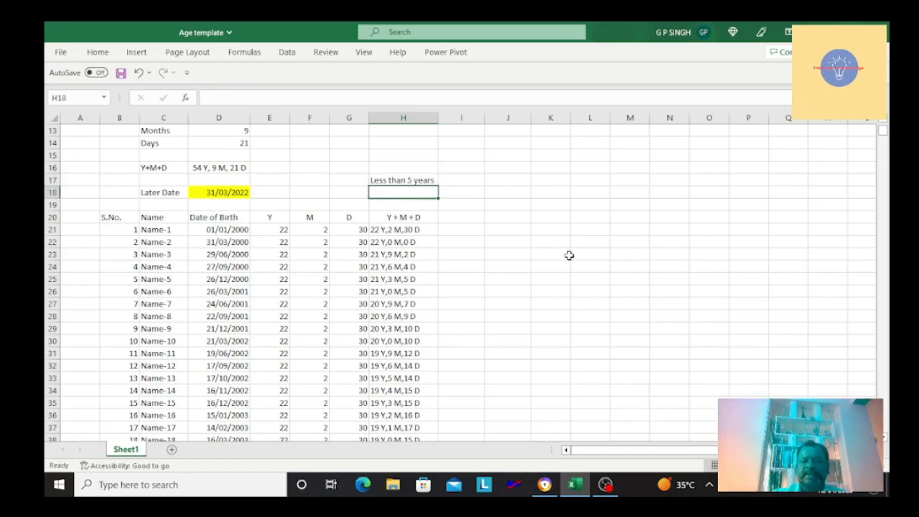
text(Above 5 ye)
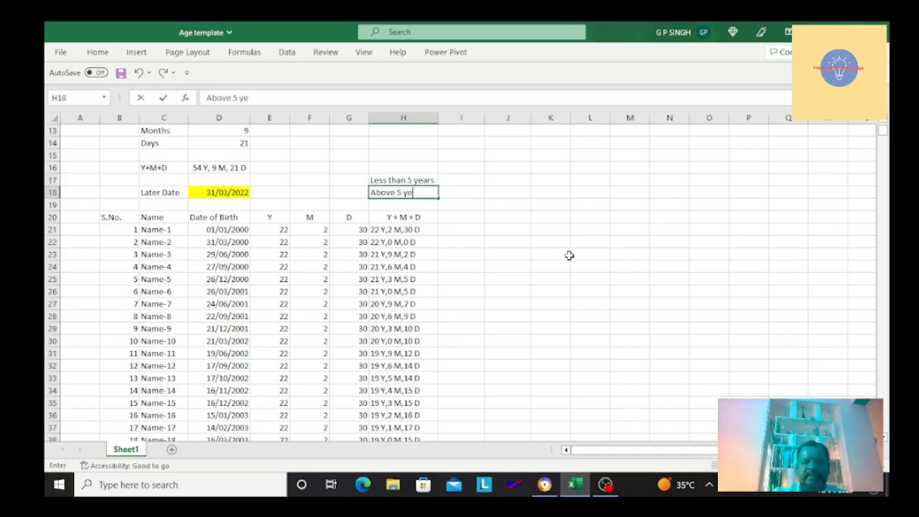
text(ars)
key(Return)
Step: Add the column header "Group" in I20, beside the Y + M + D header
key(Down)
key(Down)
key(Up)
key(Right)
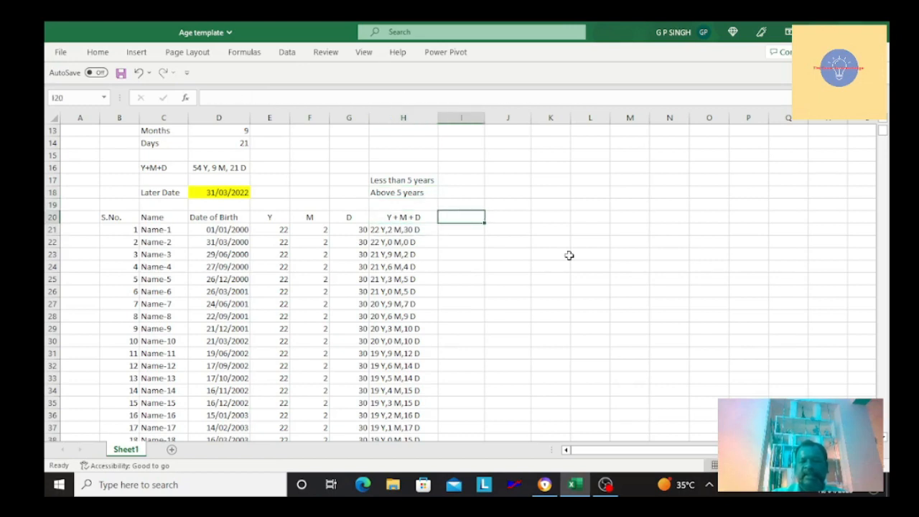
text(Gro)
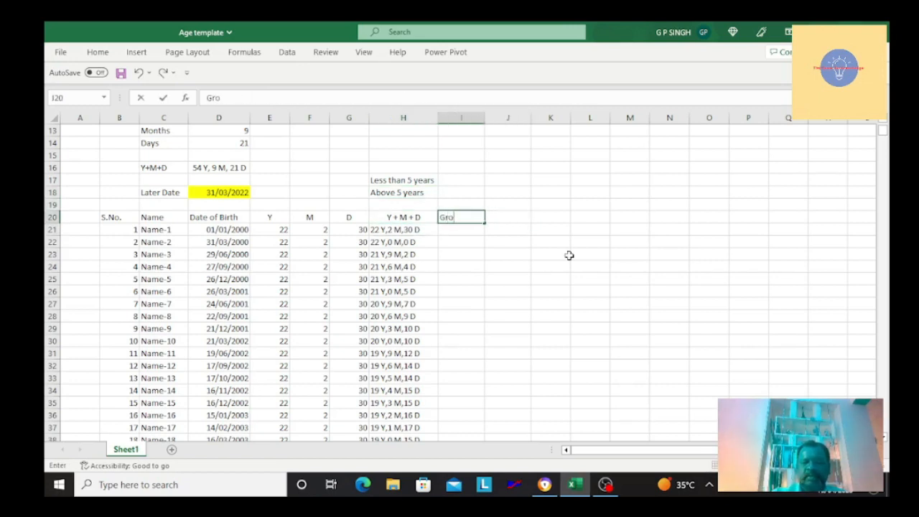
key(Return)
key(Down)
key(Down)
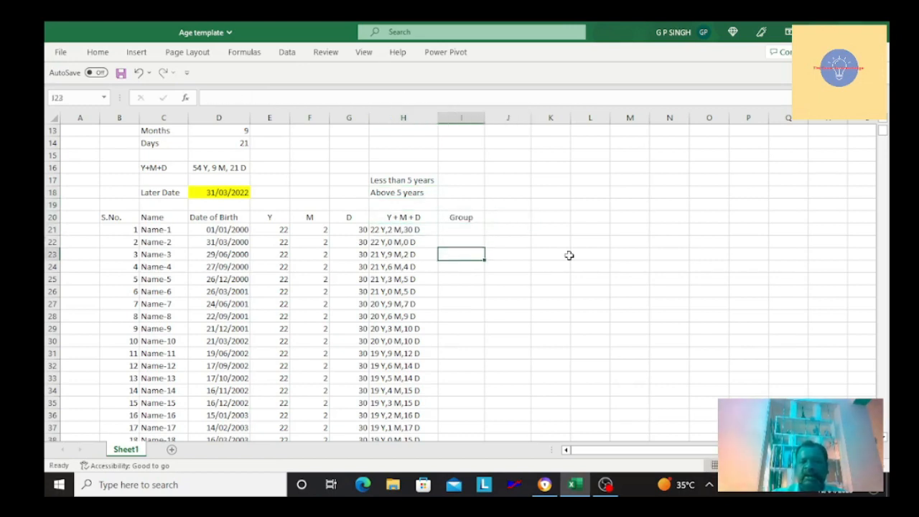
key(Up)
key(Up)
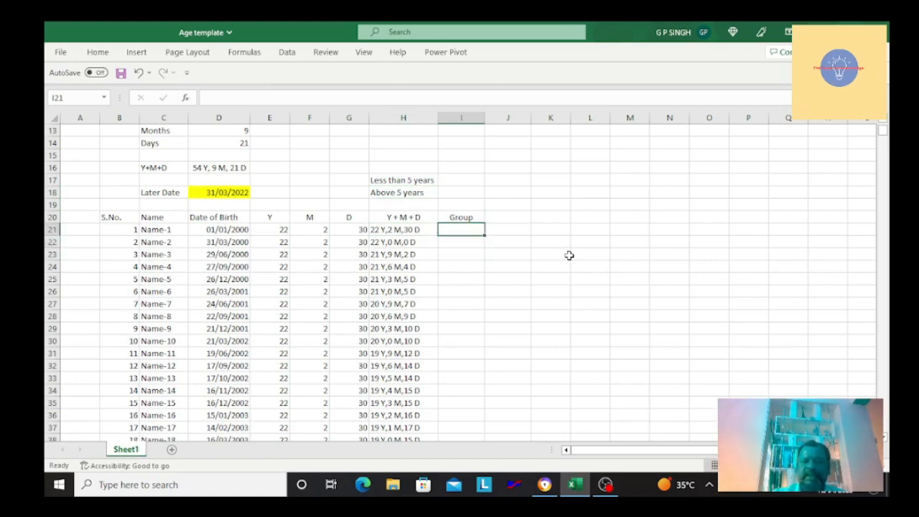
text(=)
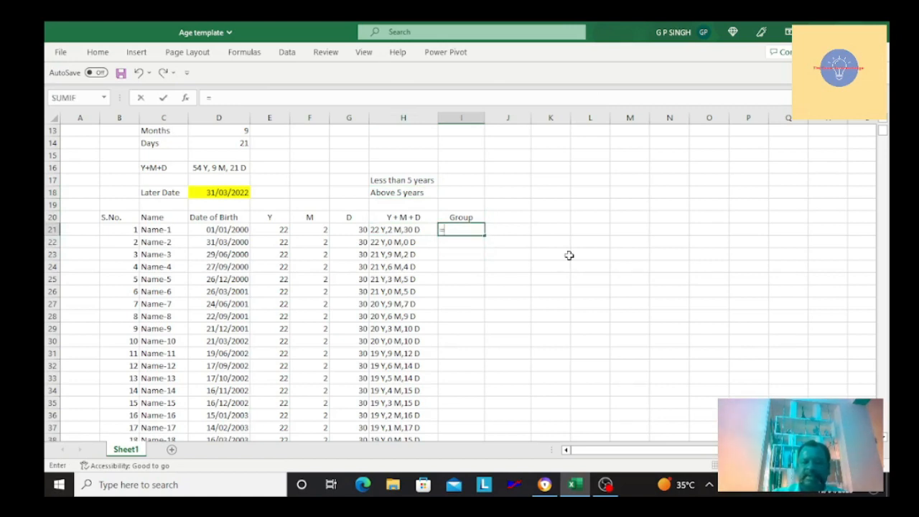
text(if()
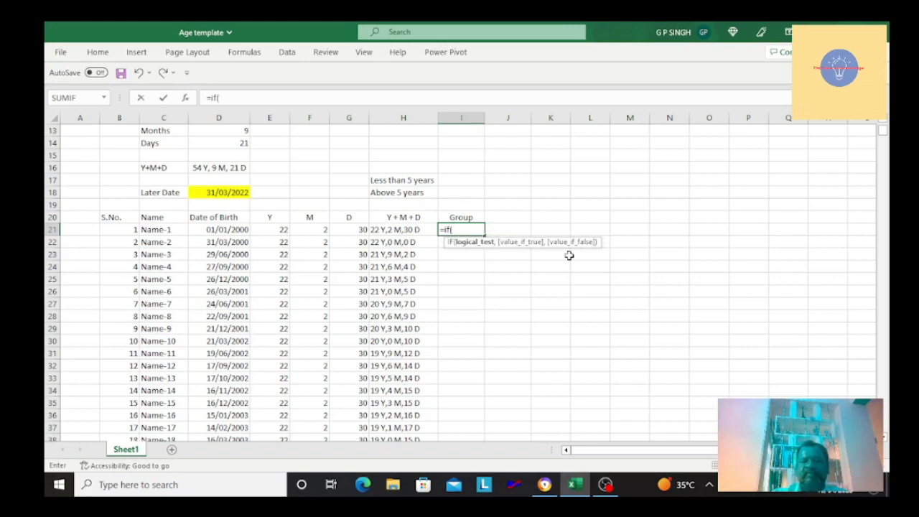
key(Left)
key(Left)
key(Left)
key(Left)
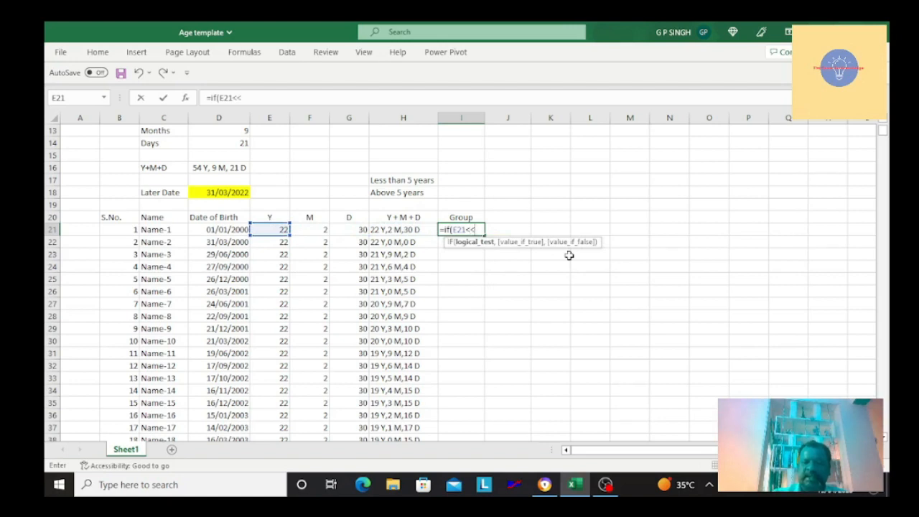
key(Up)
key(Escape)
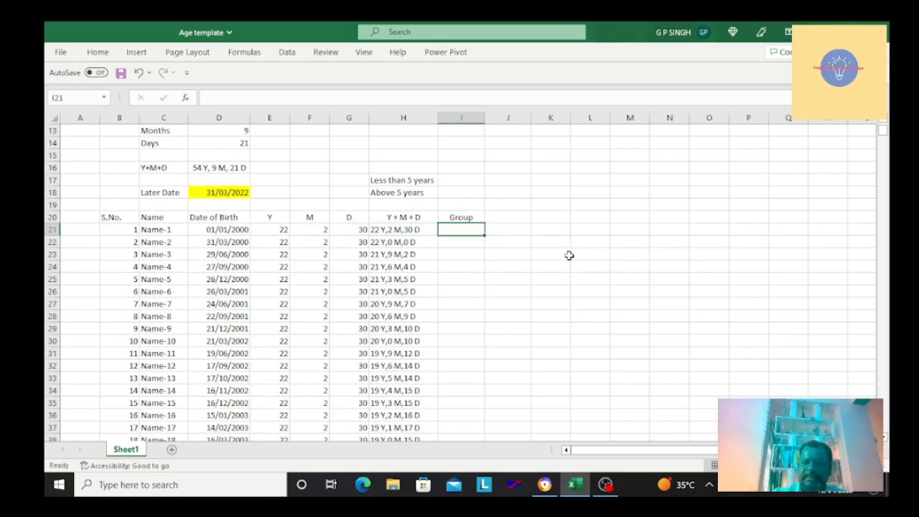
Step: Enter =IF(E21<5,H17,H18) in I21 under Group and fit column I's width to its contents
text(=if)
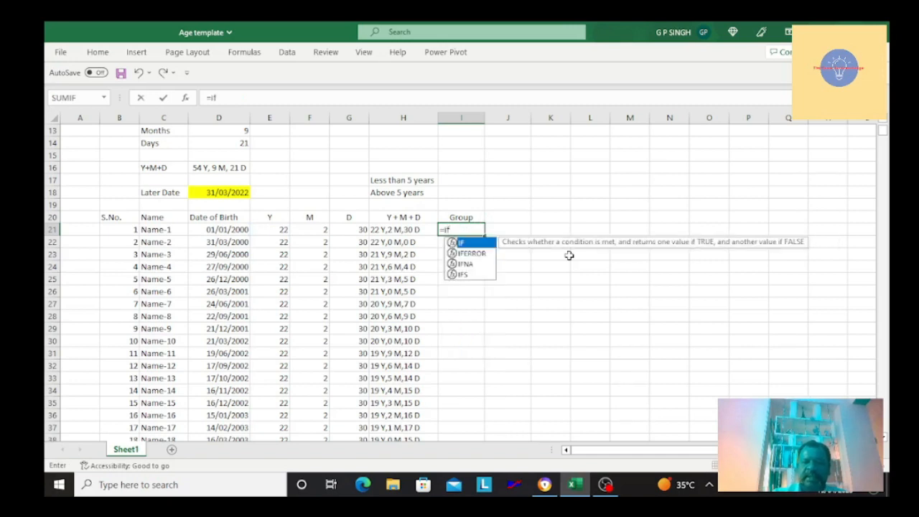
text(()
key(Left)
key(Left)
key(Left)
key(Left)
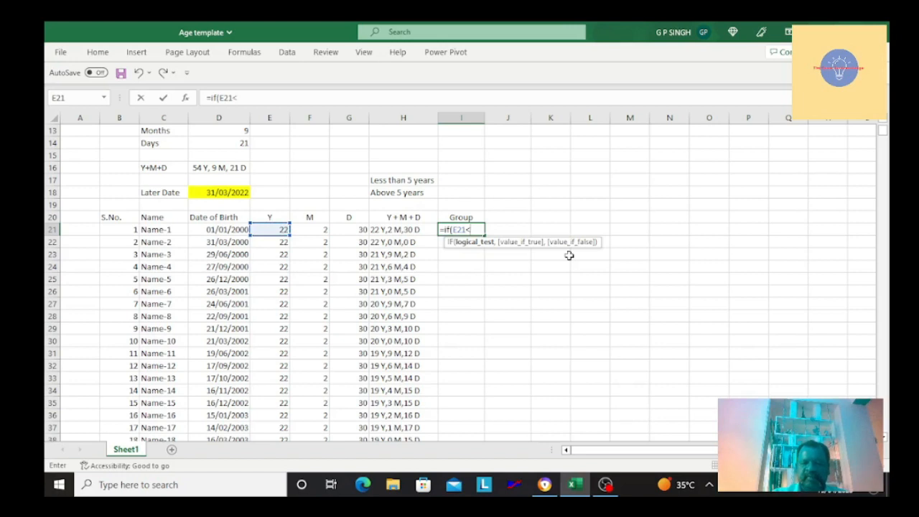
text(<5,)
key(Left)
key(Up)
key(Up)
key(Up)
key(Up)
text(,)
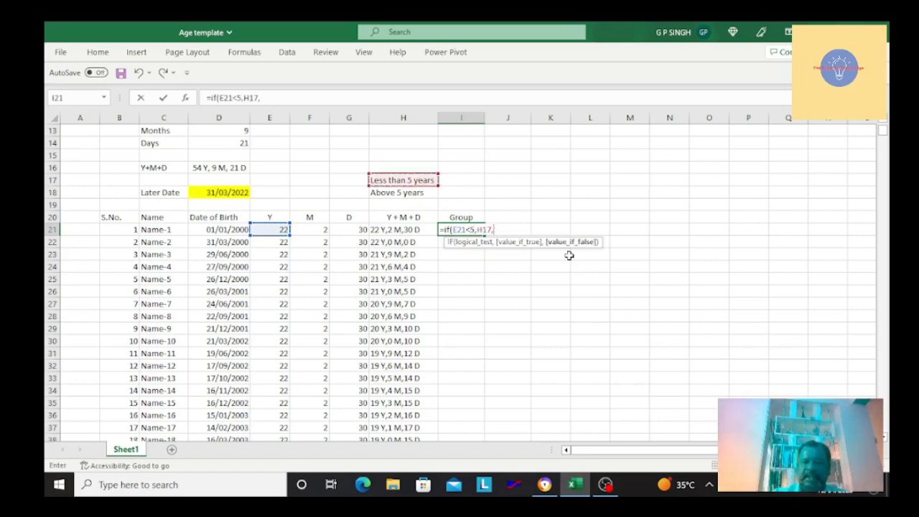
key(Up)
key(Up)
key(Up)
key(Left)
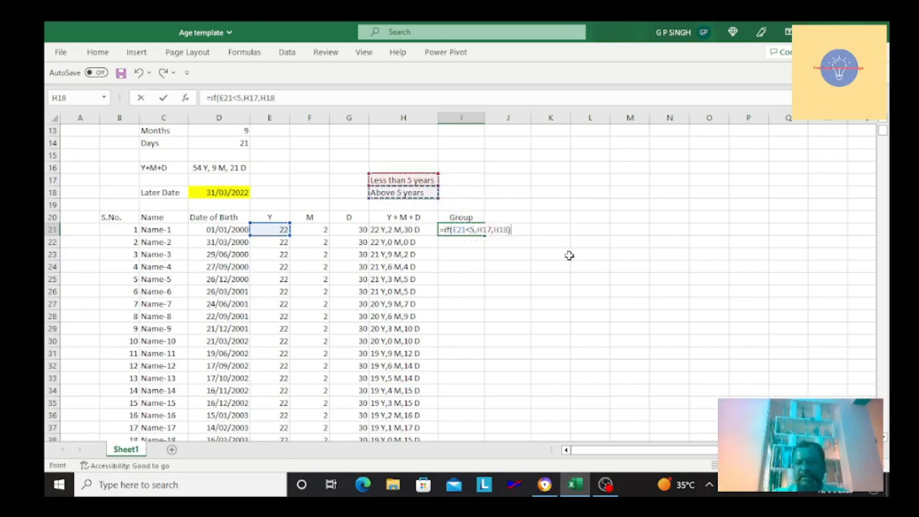
key(Return)
key(Up)
key(Up)
key(Down)
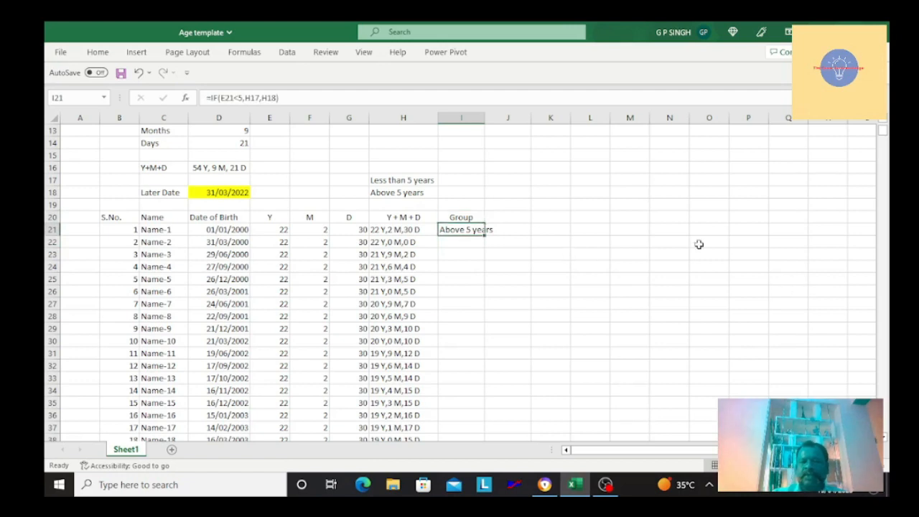
double_click(486, 117)
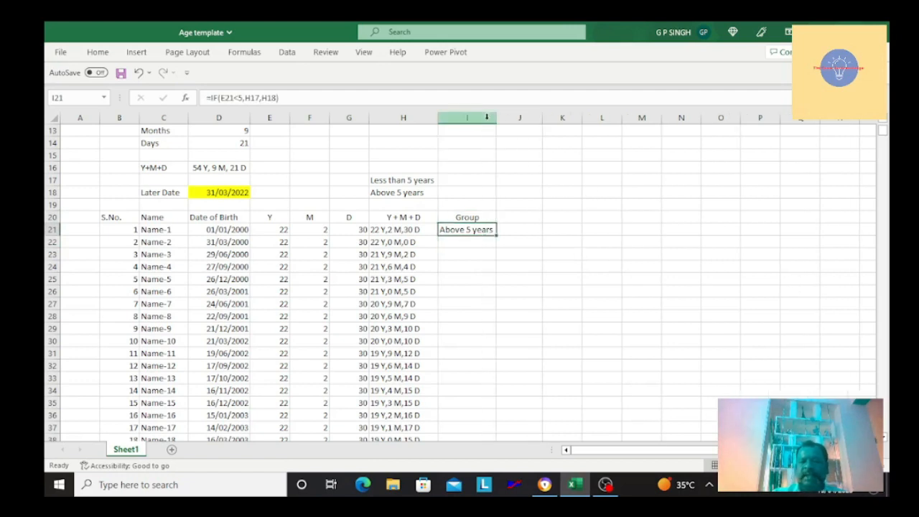
Step: Try to copy the Group formula from I21 down column I to the last record in row 1678
key(Down)
key(Up)
key(ctrl+c)
key(Left)
key(Down)
key(Down)
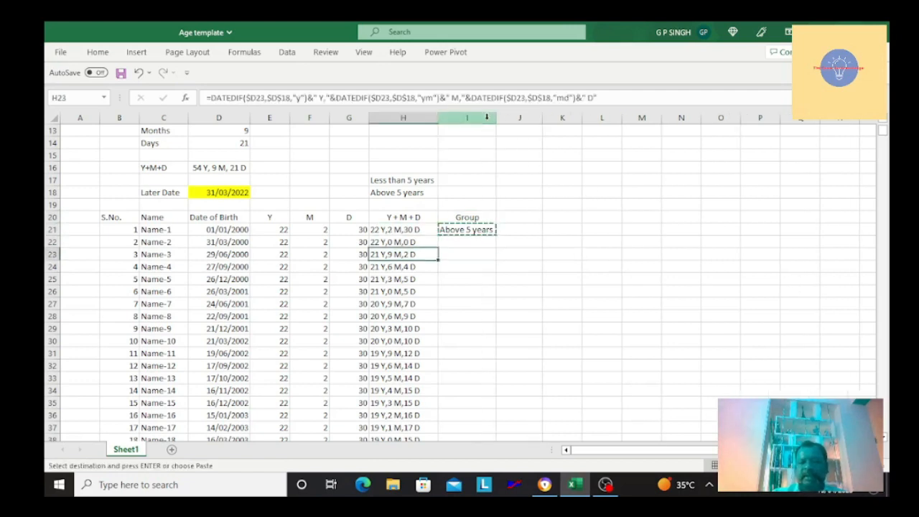
key(ctrl+Down)
key(Right)
key(ctrl+shift+Up)
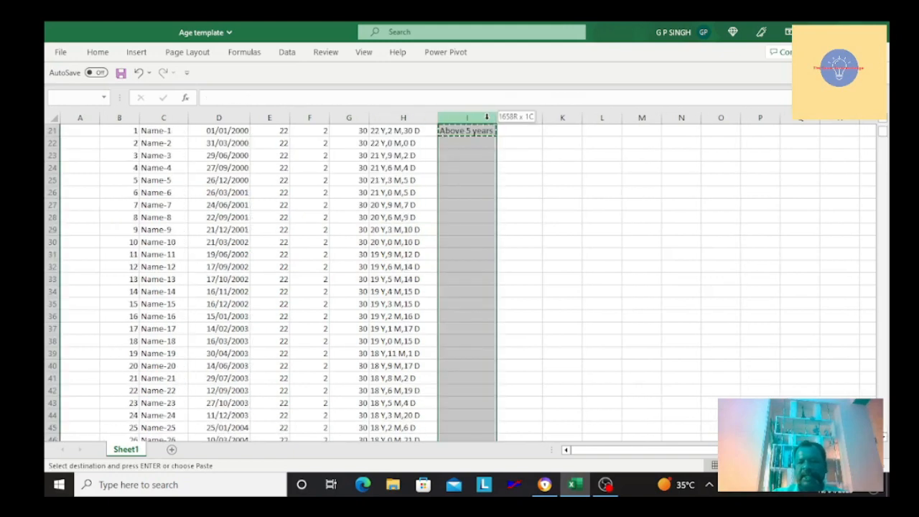
key(Return)
key(Down)
key(Down)
key(Up)
key(Up)
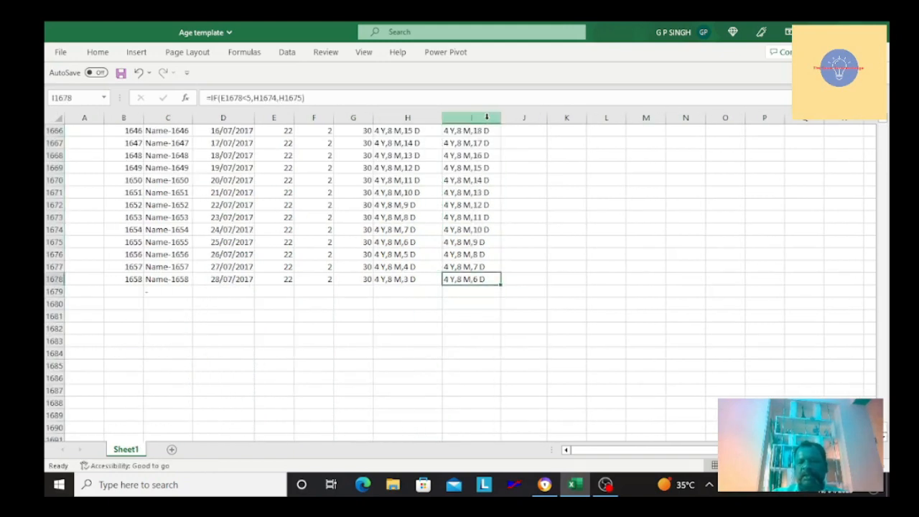
Step: Make both label references absolute in I21's formula, giving =IF(E21<5,$H$17,$H$18)
key(ctrl+Up)
key(Up)
key(Up)
key(Down)
key(Down)
key(Down)
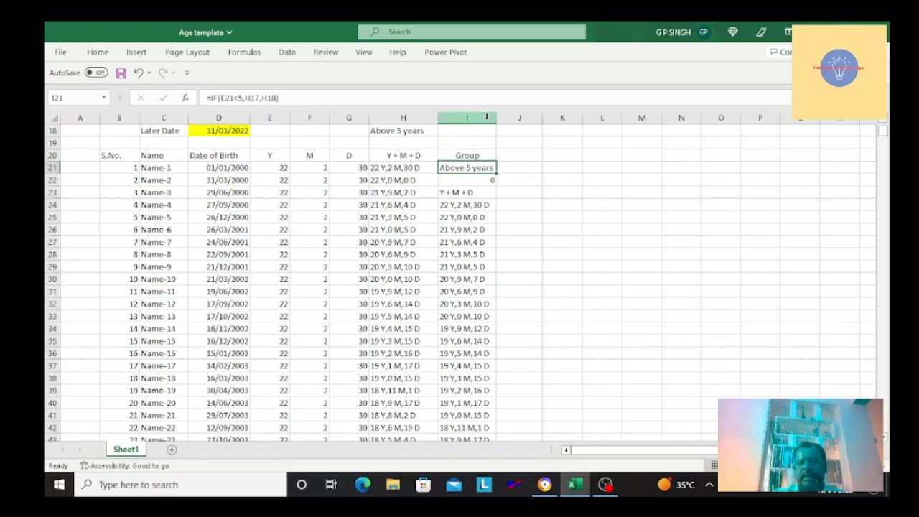
key(F2)
key(Left)
key(Left)
key(Left)
key(Left)
key(Left)
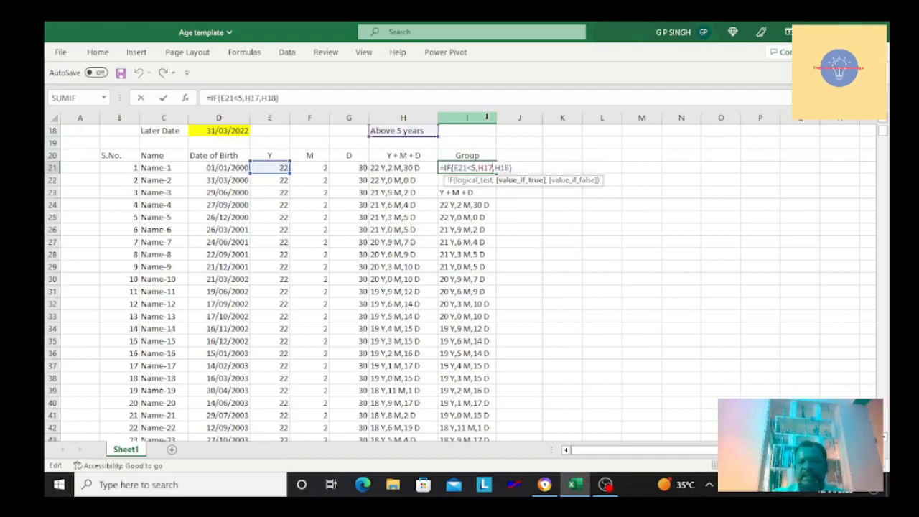
key(Left)
key(Left)
key(Left)
key(Left)
key(Left)
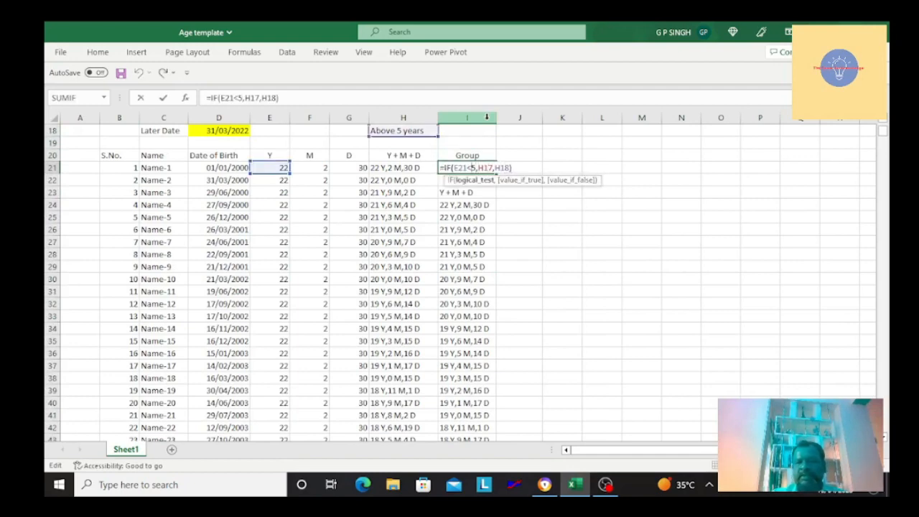
key(Right)
key(Right)
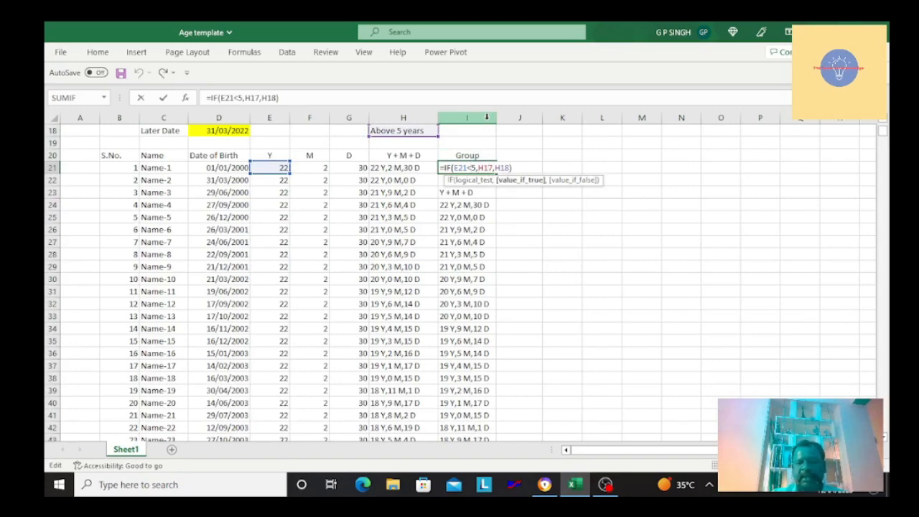
key(F4)
key(Right)
key(F4)
key(ctrl+Return)
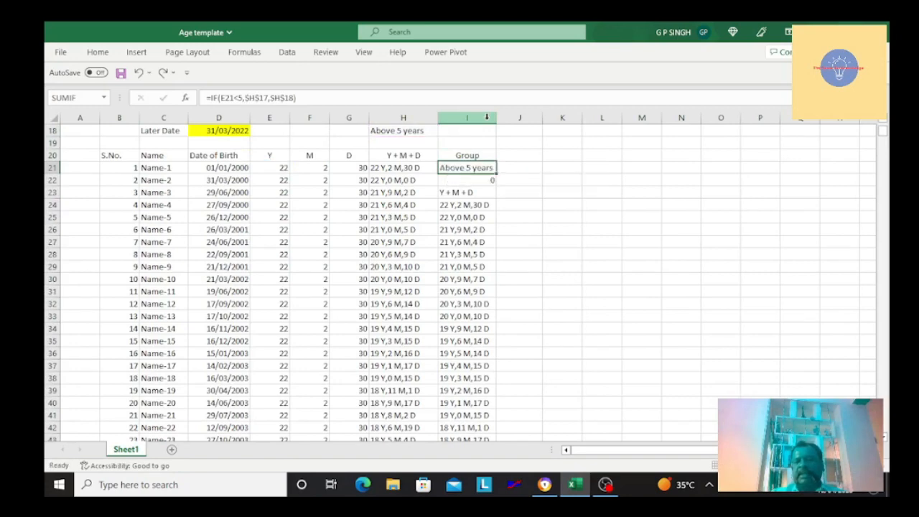
Step: Copy the corrected Group formula from I21 down over column I to the last record
key(ctrl+c)
key(Down)
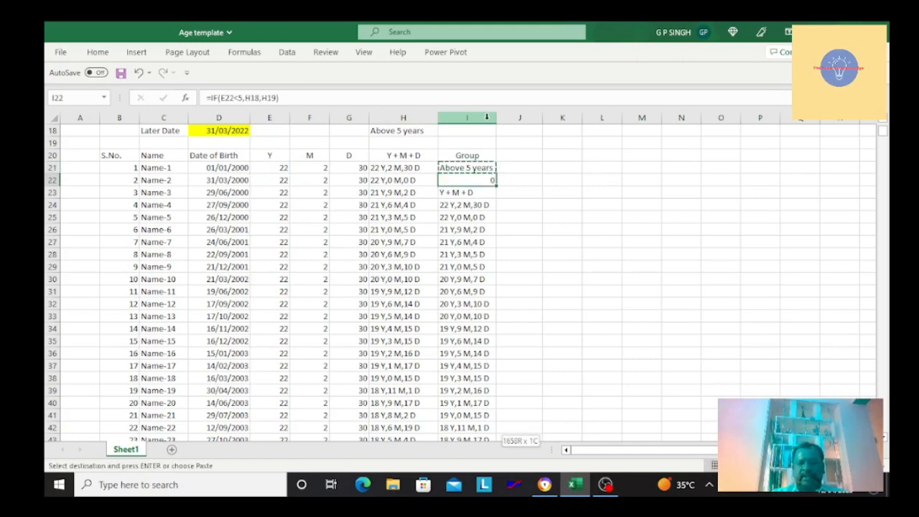
key(ctrl+shift+Down)
key(Return)
key(Down)
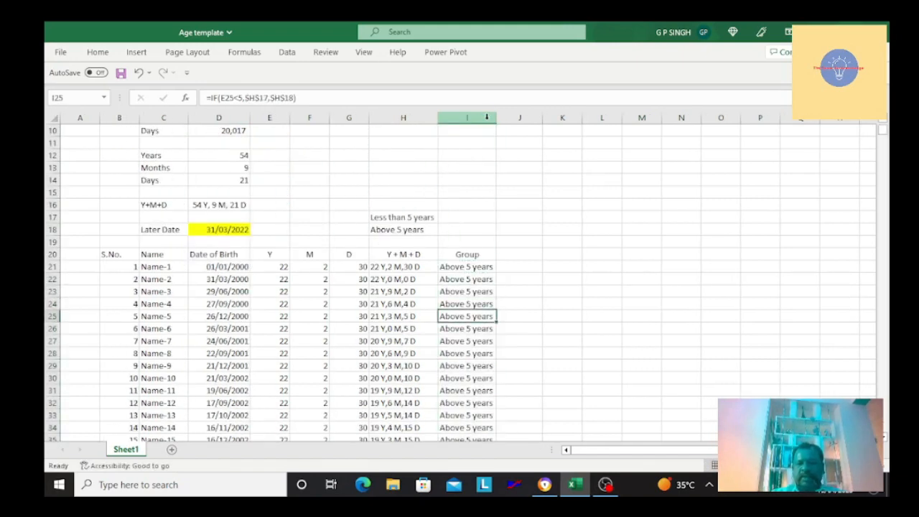
Step: Check the Group entries of the last records down to I1678 and save the workbook
key(ctrl+Down)
key(Down)
key(Up)
key(Up)
key(Up)
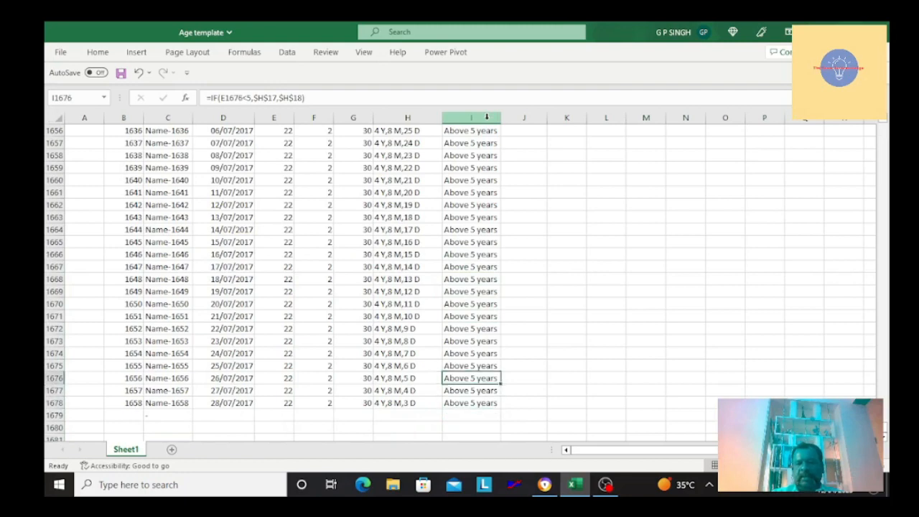
key(Down)
key(Down)
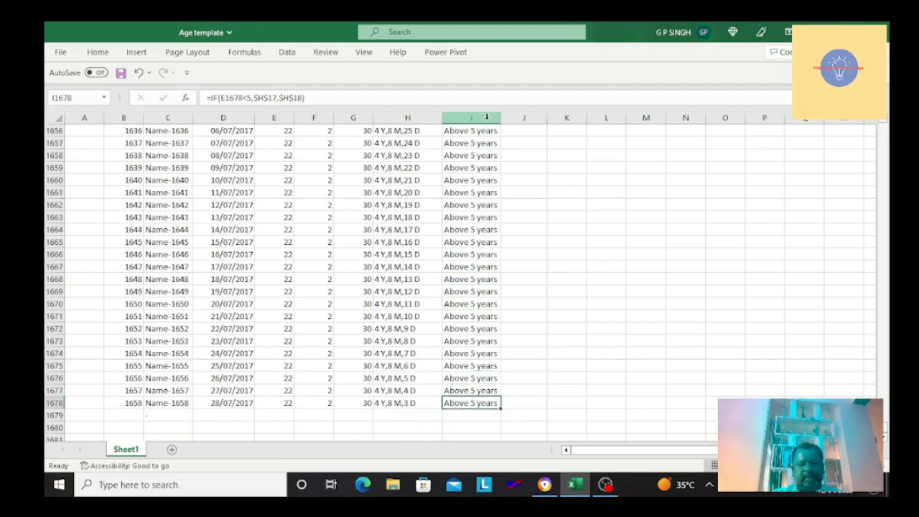
key(ctrl+s)
Step: Compare the Group formulas of the last records with those of the first records in column I
key(Up)
key(Up)
key(Up)
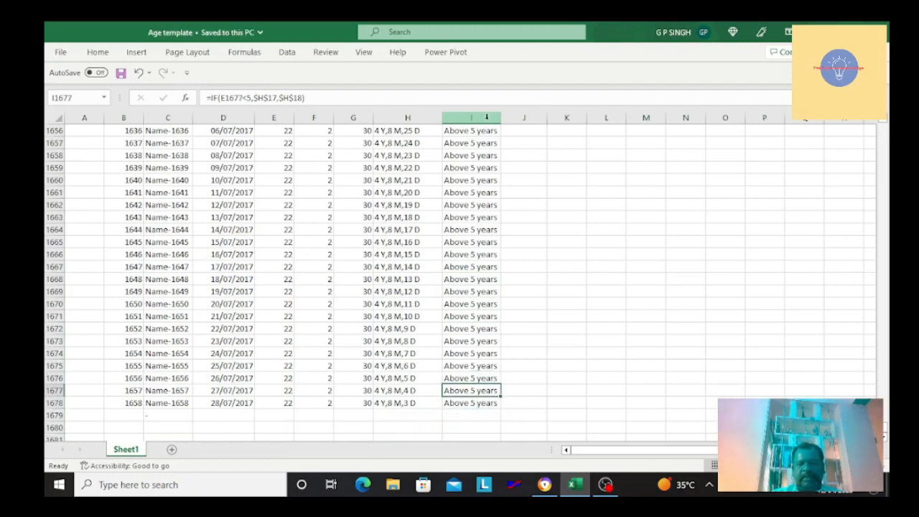
key(ctrl+Up)
key(Up)
key(Down)
key(Down)
key(Down)
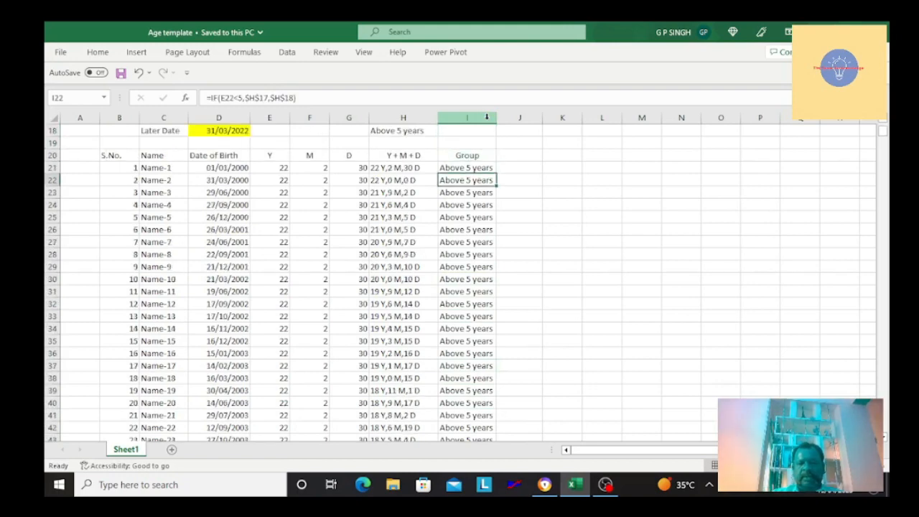
key(Up)
key(F2)
key(Return)
key(Down)
key(Down)
key(Down)
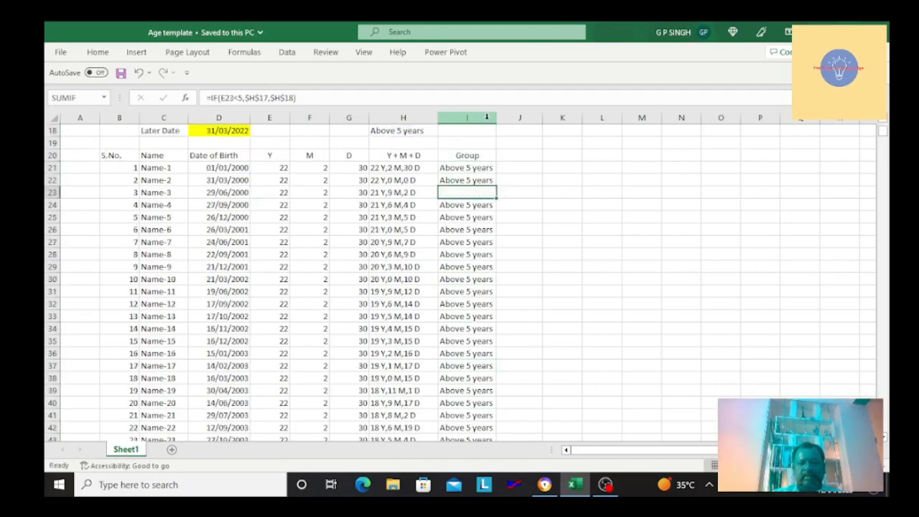
Step: Examine the Y column formulas in column E that the Group test depends on
key(Left)
key(Left)
key(Left)
key(Left)
key(Up)
key(Up)
key(Up)
key(Up)
key(Up)
key(Up)
key(Up)
key(Up)
key(Up)
key(Up)
key(Up)
key(Up)
key(Up)
key(Up)
key(Up)
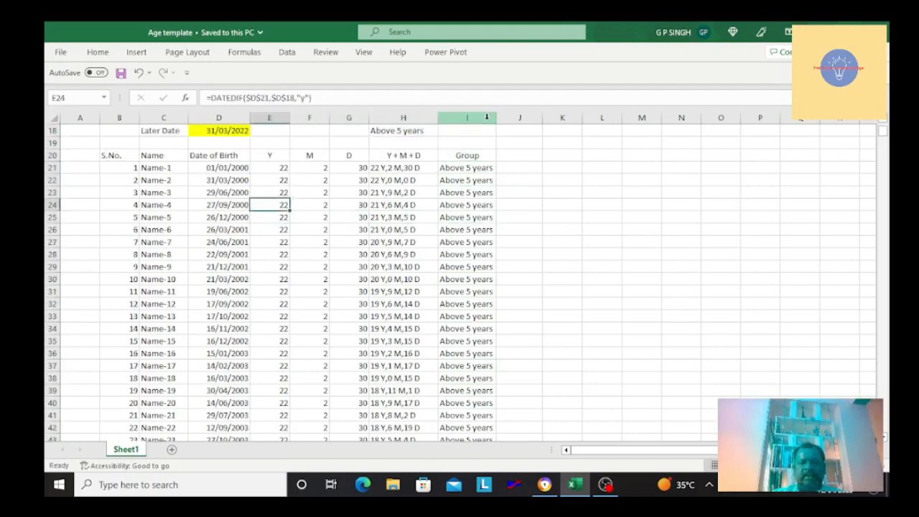
key(Down)
key(Down)
key(Down)
key(Down)
key(Down)
key(Down)
key(Down)
key(Down)
key(Down)
key(Down)
key(Down)
key(Down)
key(Down)
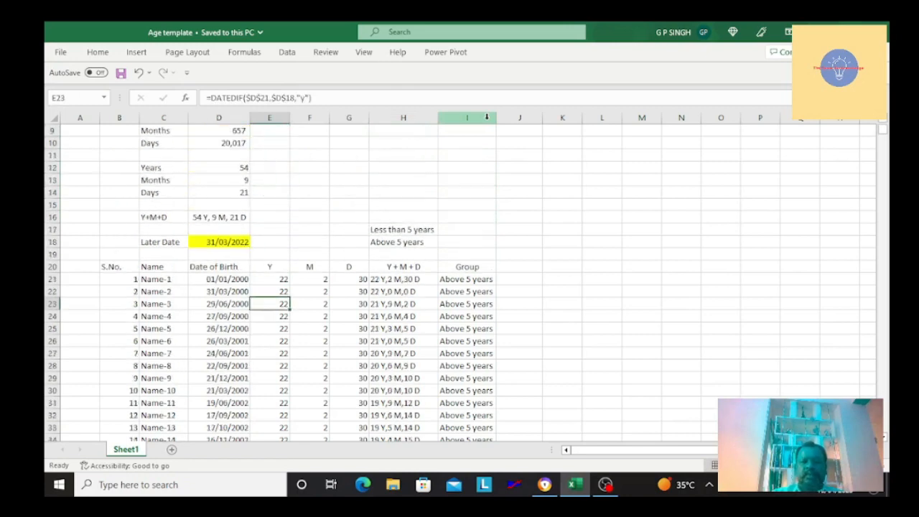
Step: Inspect the cell references in the DATEDIF years formula of the first record, E21
key(Up)
key(Up)
key(F2)
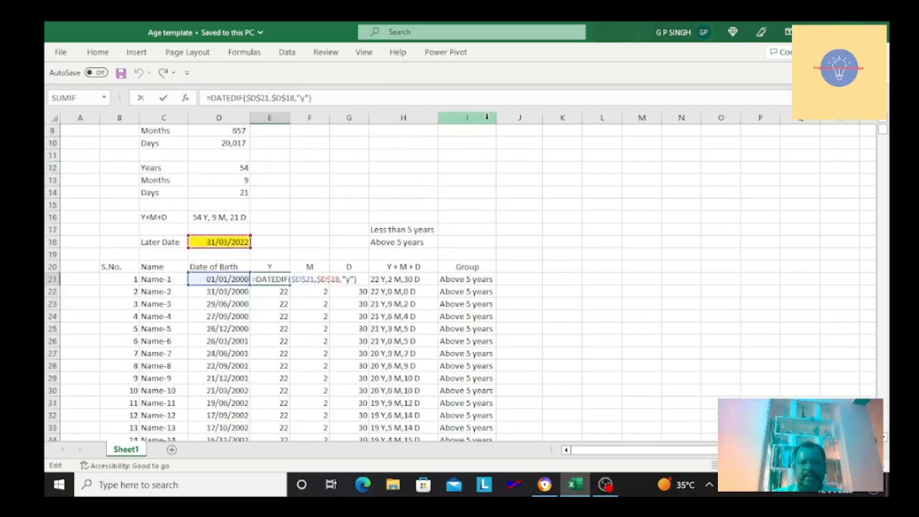
key(Left)
key(Left)
key(Left)
key(Left)
key(Left)
key(Left)
key(Left)
key(Left)
key(Left)
key(Left)
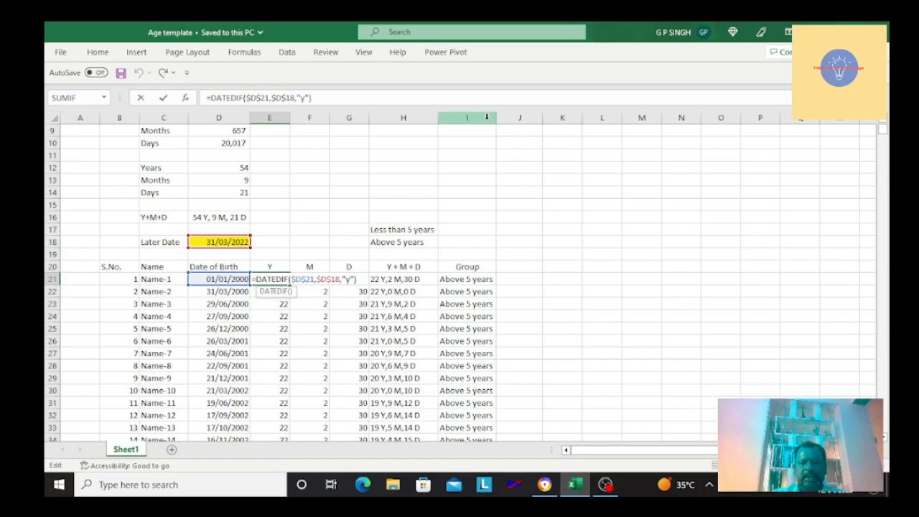
key(Return)
key(Down)
key(Down)
key(Up)
key(Up)
key(Up)
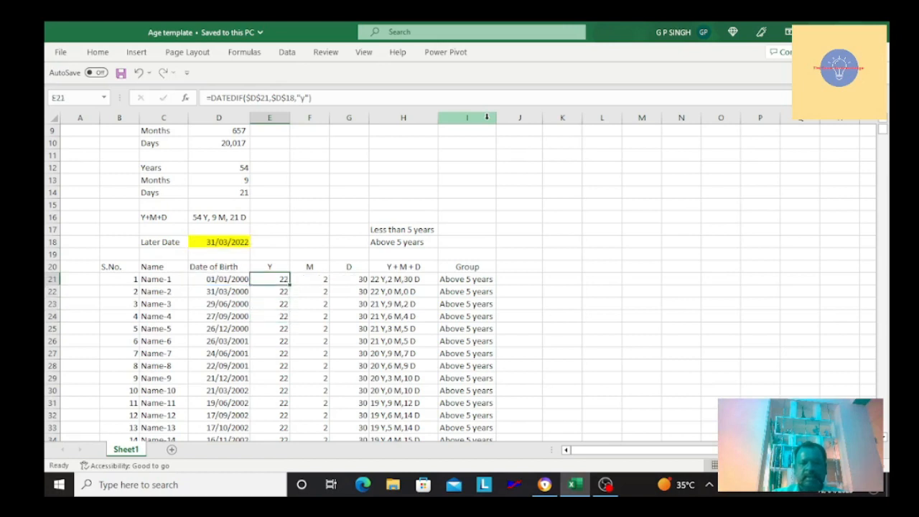
Step: Make the birth date's row reference relative in E21, giving =DATEDIF($D21,$D$18,"y")
key(F2)
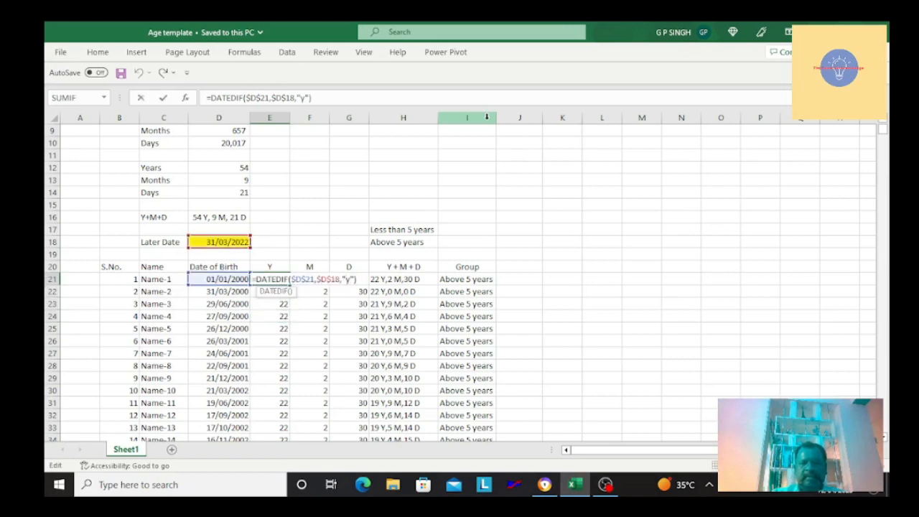
key(BackSpace)
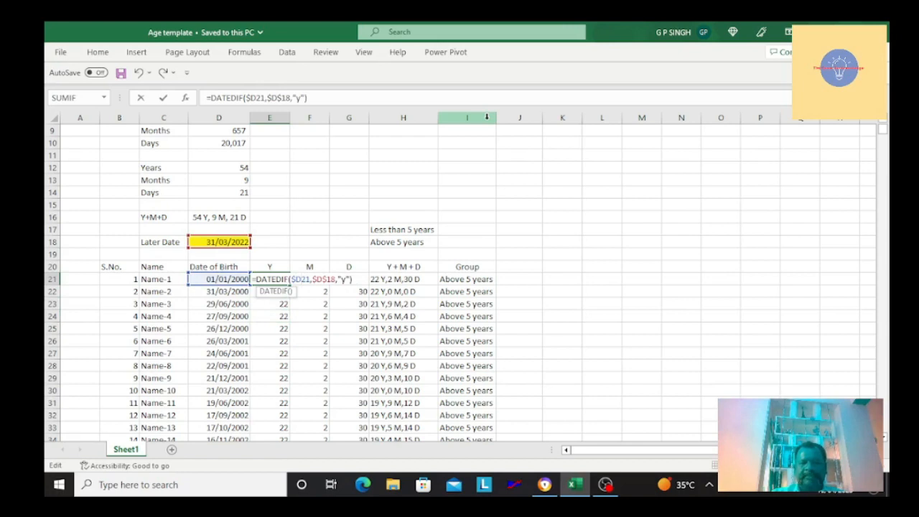
key(Return)
Step: Make the birth date's row reference relative in the months formula in F21, giving =DATEDIF($D21,$D$18,"ym")
key(Up)
key(Right)
key(F2)
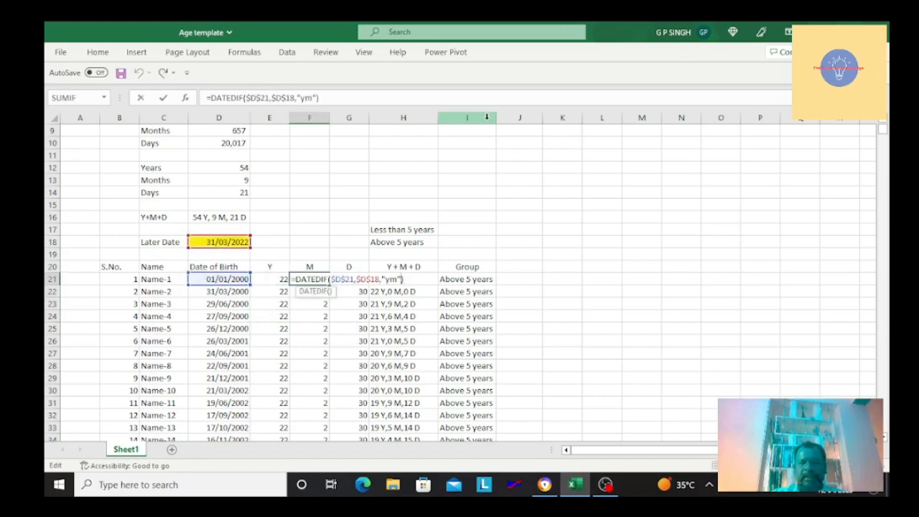
key(BackSpace)
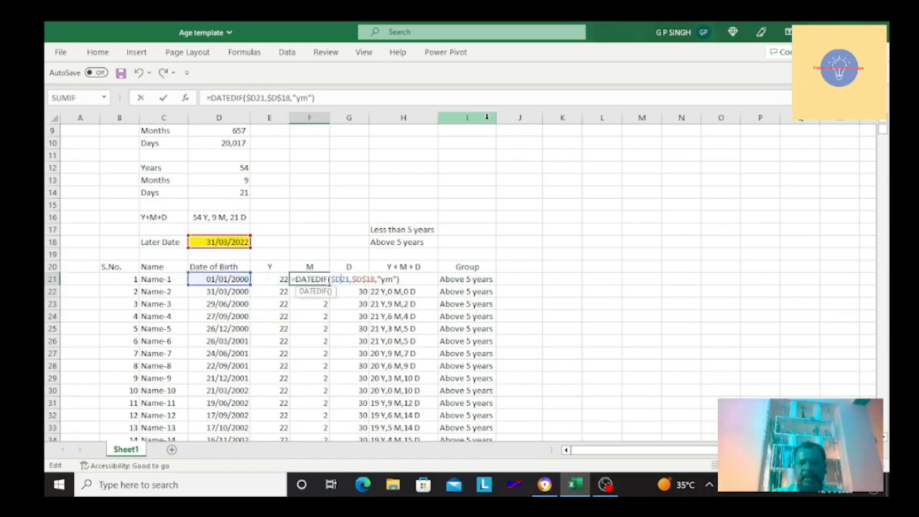
key(Return)
Step: Make the birth date's row reference relative in the days formula in G21, giving =DATEDIF($D21,$D$18,"md")
key(Up)
key(Right)
key(F2)
key(Left)
key(Left)
key(Left)
key(Left)
key(Left)
key(Left)
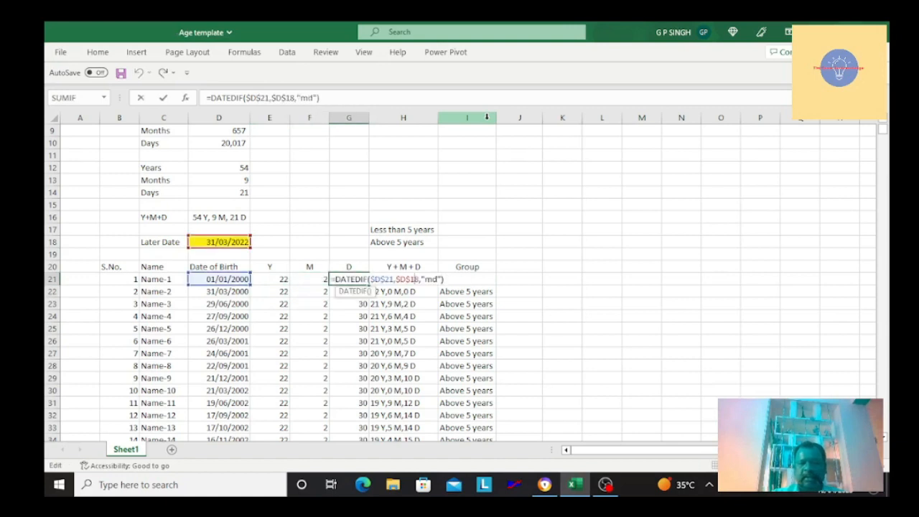
key(BackSpace)
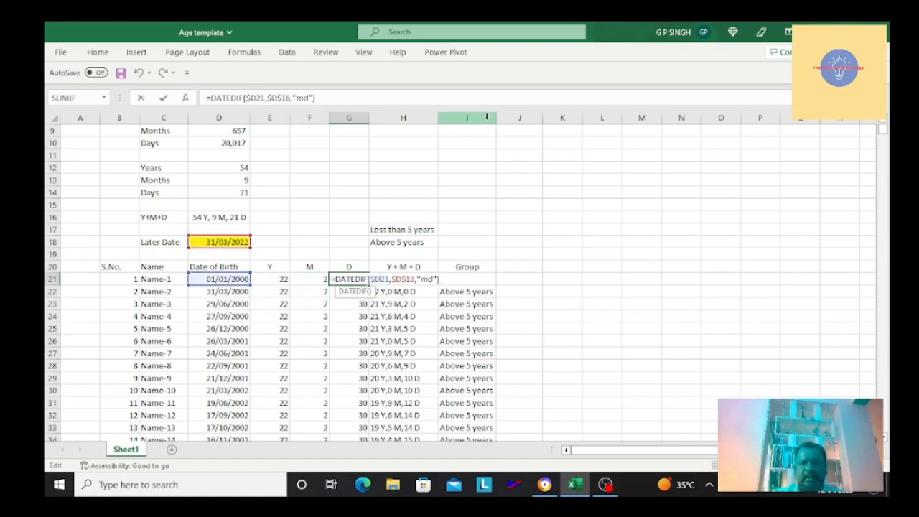
key(Return)
Step: Copy the corrected Y, M and D formulas from E21:G21 down over E22:G1678
key(Up)
key(Left)
key(Left)
key(shift+Right)
key(shift+Right)
key(ctrl+c)
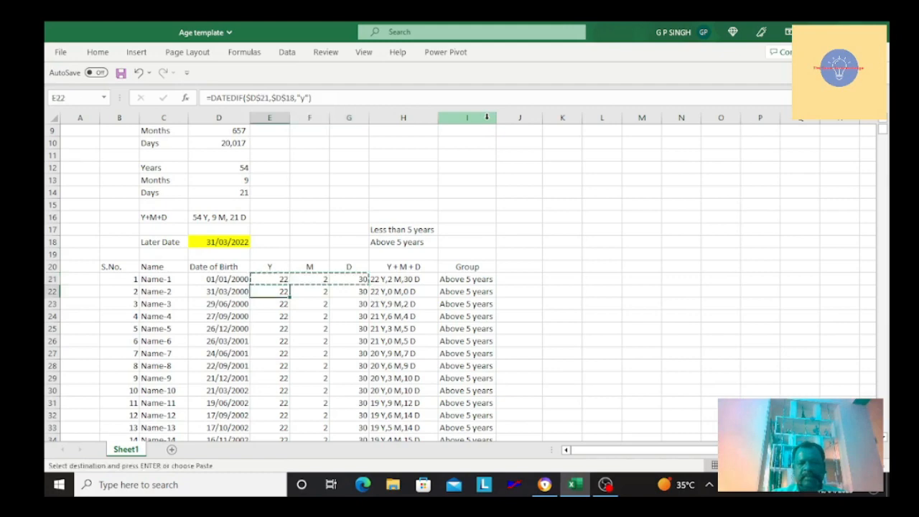
key(ctrl+shift+Down)
key(shift+Up)
key(shift+Up)
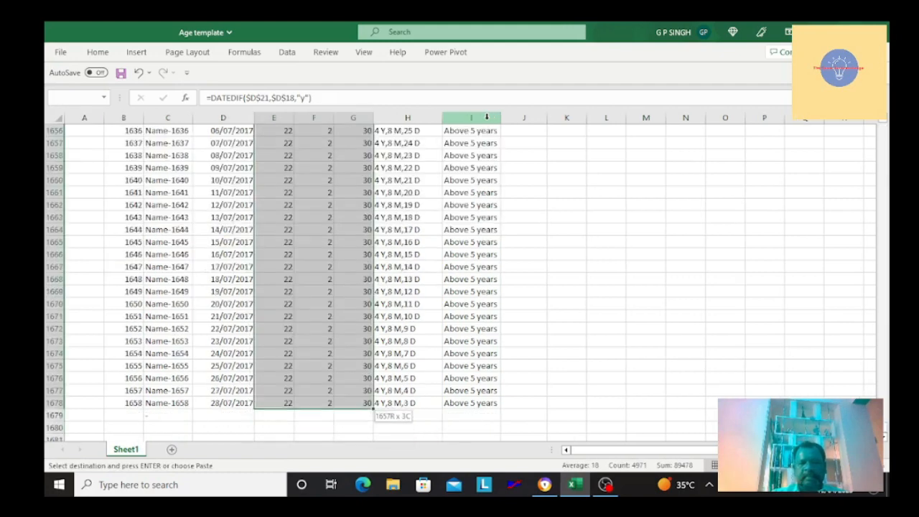
key(Return)
Step: Check the recalculated Y, M, D and Group formulas in the list's last record, row 1678
key(ctrl+Down)
key(Down)
key(Down)
key(Up)
key(Up)
key(Right)
key(Right)
key(Right)
key(Right)
key(Right)
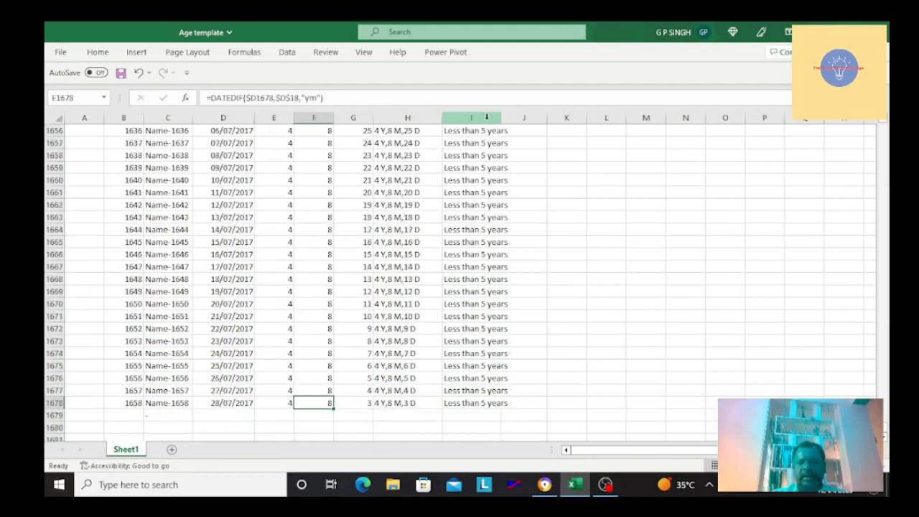
key(Left)
Step: Review the Group classifications upward from the end of the list, across the point where ages reach 5 years
key(Up)
key(Up)
key(Up)
key(Up)
key(Up)
key(Up)
key(Up)
key(Up)
key(Up)
key(Up)
key(Up)
key(Up)
key(Up)
key(Up)
key(Up)
key(Up)
key(Up)
key(Up)
key(Up)
key(Up)
key(Up)
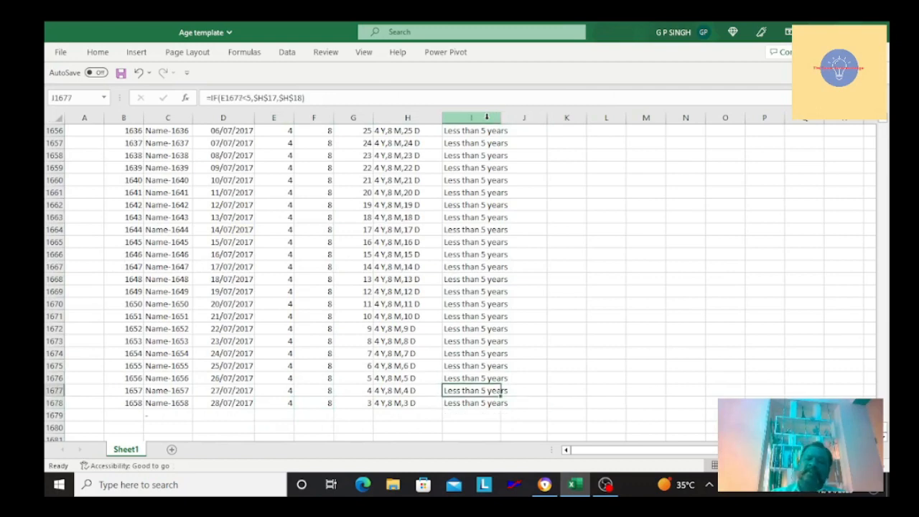
key(Up)
key(Up)
key(Up)
key(Up)
key(Up)
key(Up)
key(Up)
key(Up)
key(Up)
key(Up)
key(Up)
key(Up)
key(Up)
key(Up)
key(Up)
key(Up)
key(Up)
key(Up)
key(Up)
key(Up)
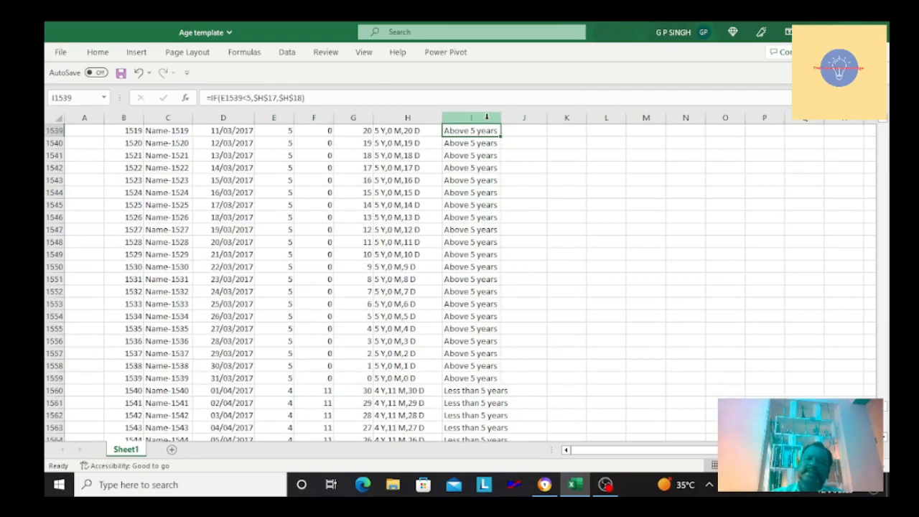
key(Up)
key(Up)
key(Up)
key(Up)
key(Up)
key(Up)
key(Up)
key(Up)
key(Up)
key(Up)
key(Up)
key(Up)
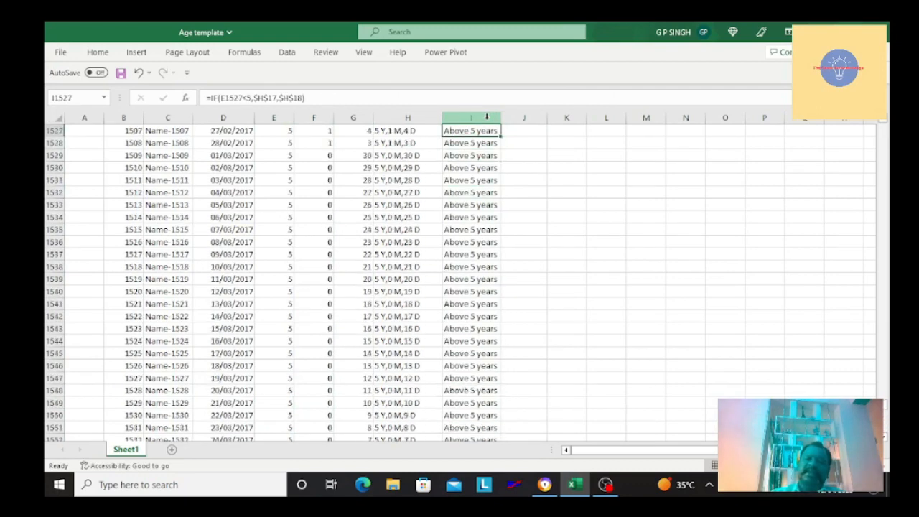
Step: Create a PivotTable on a new worksheet from the whole list including its headers, range B20:I1678
key(ctrl+Up)
key(Up)
key(Up)
key(Down)
key(Down)
key(Down)
key(Left)
key(Left)
key(Left)
key(Left)
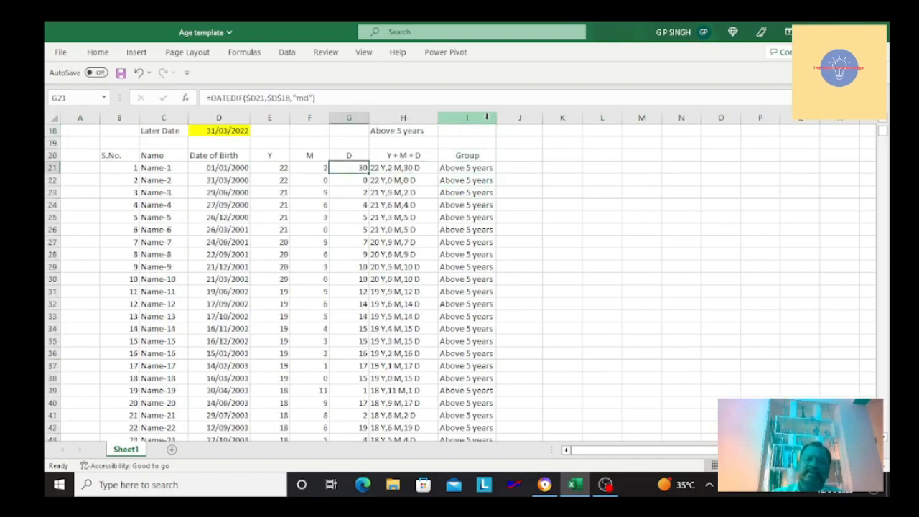
key(Left)
key(Left)
key(Left)
key(Up)
key(shift+Right)
key(shift+Right)
key(shift+Right)
key(shift+Right)
key(shift+Right)
key(shift+Right)
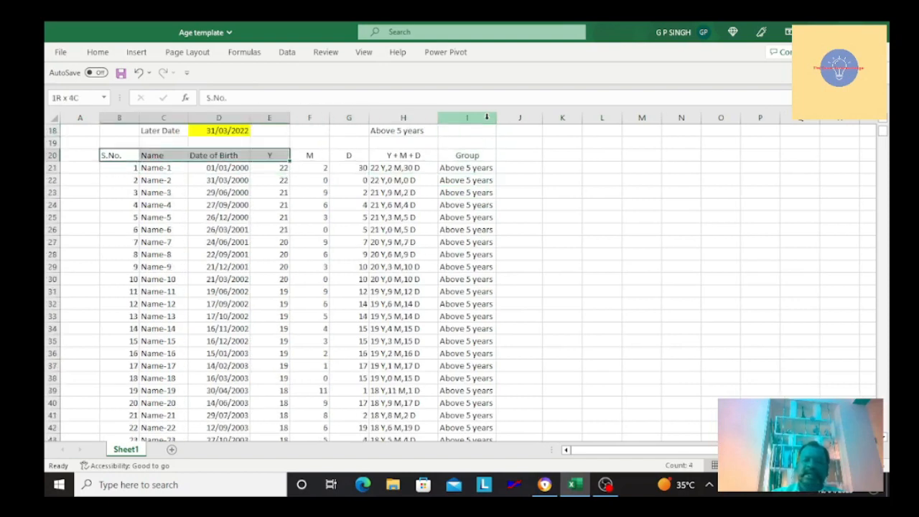
key(shift+Right)
key(ctrl+shift+Down)
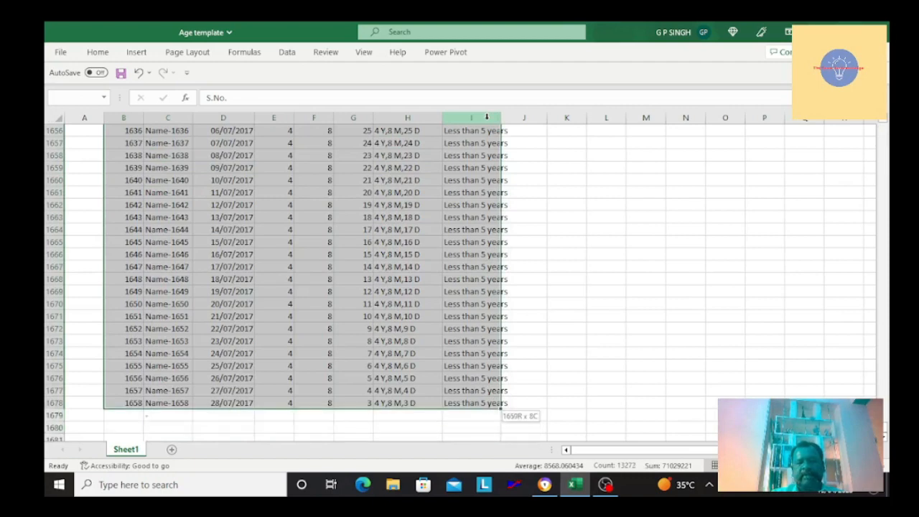
click(98, 57)
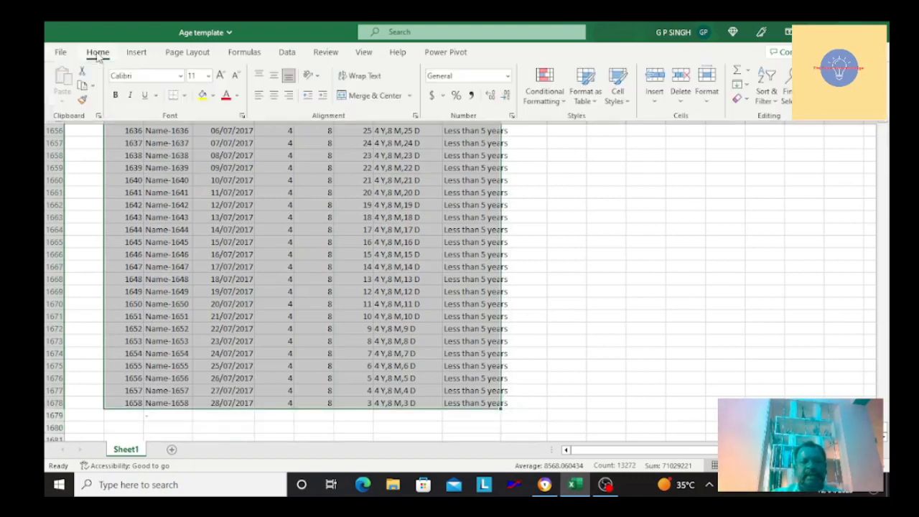
click(138, 54)
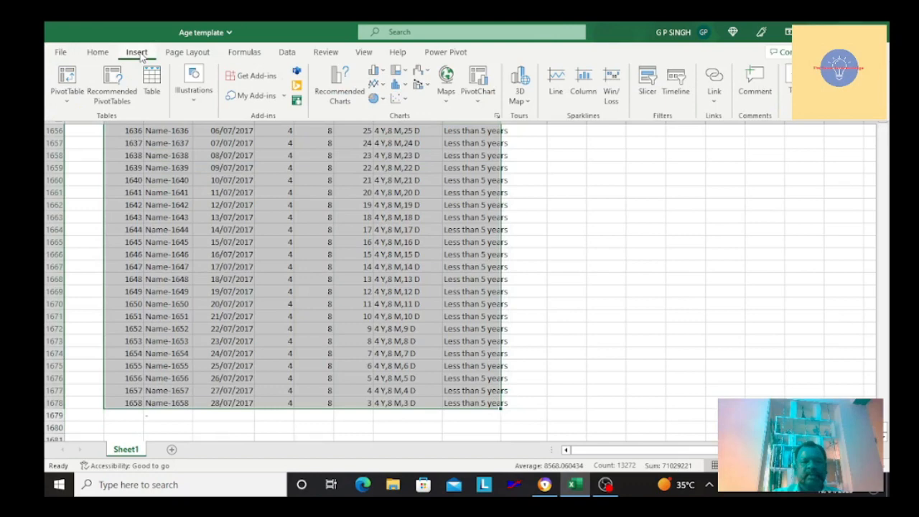
click(68, 101)
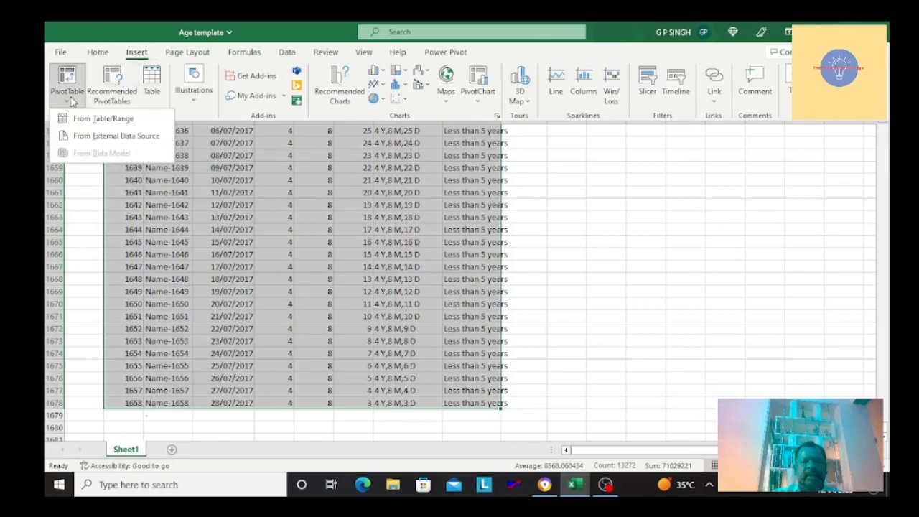
click(102, 119)
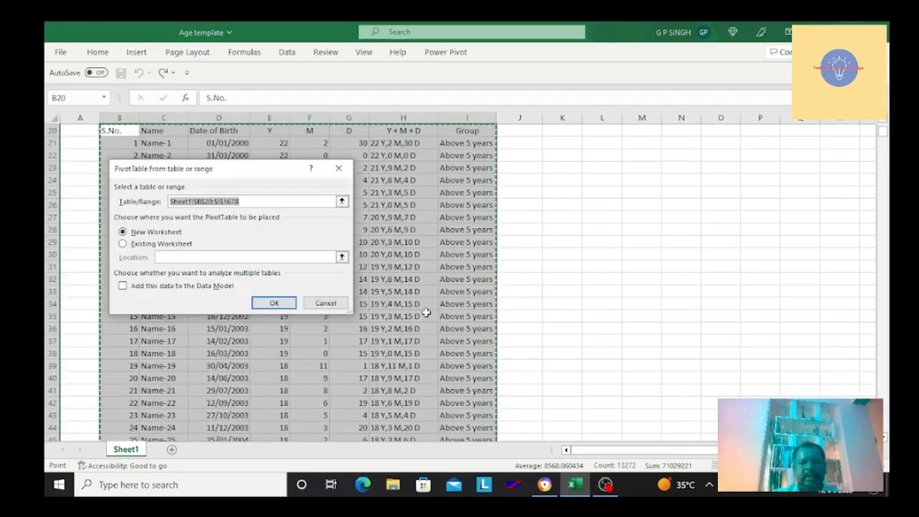
click(274, 305)
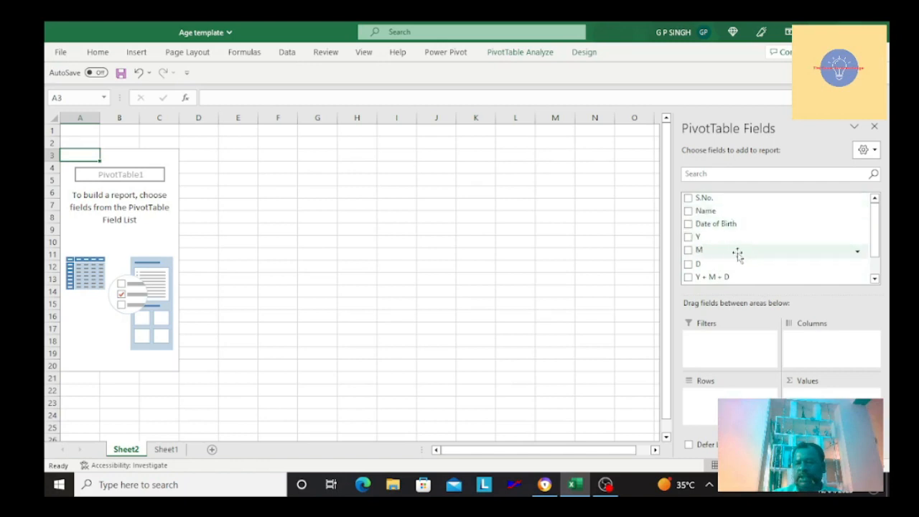
Step: Set up the PivotTable with Group as the row field and the count of Name as the value
drag(875, 240, 877, 280)
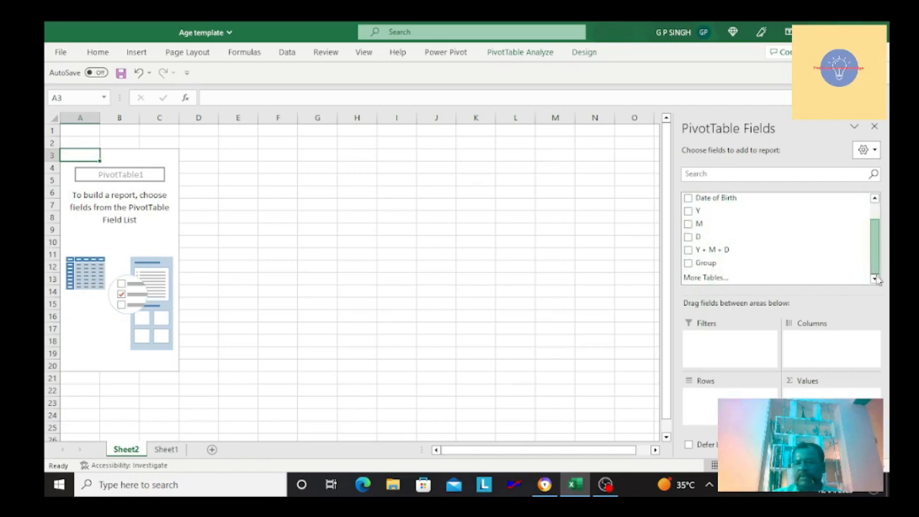
drag(723, 263, 704, 400)
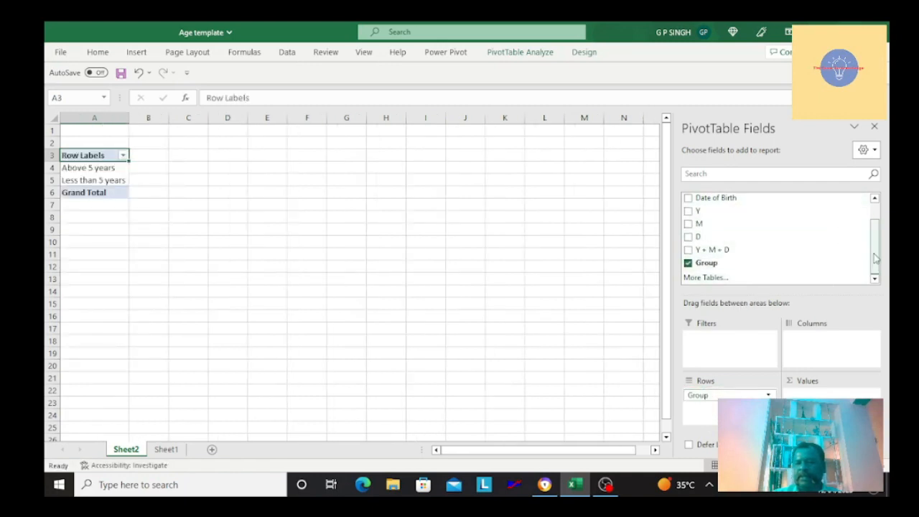
click(875, 200)
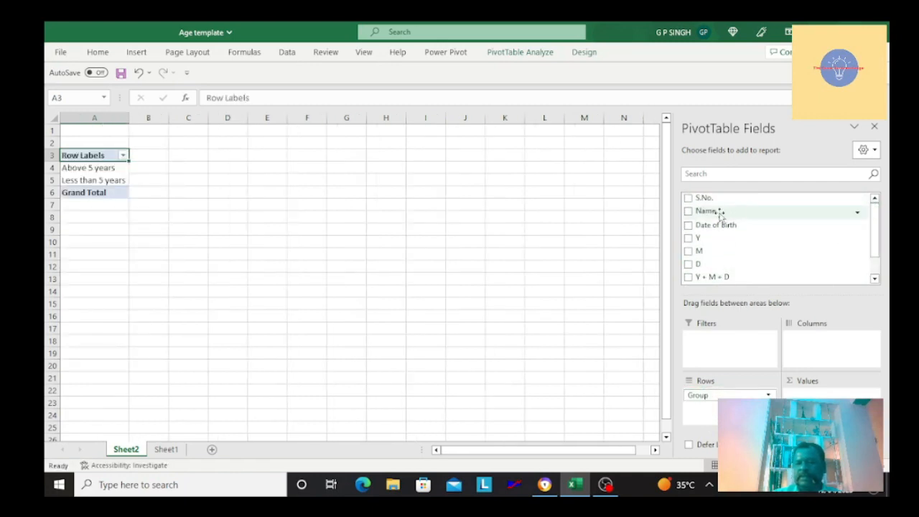
drag(720, 215, 797, 397)
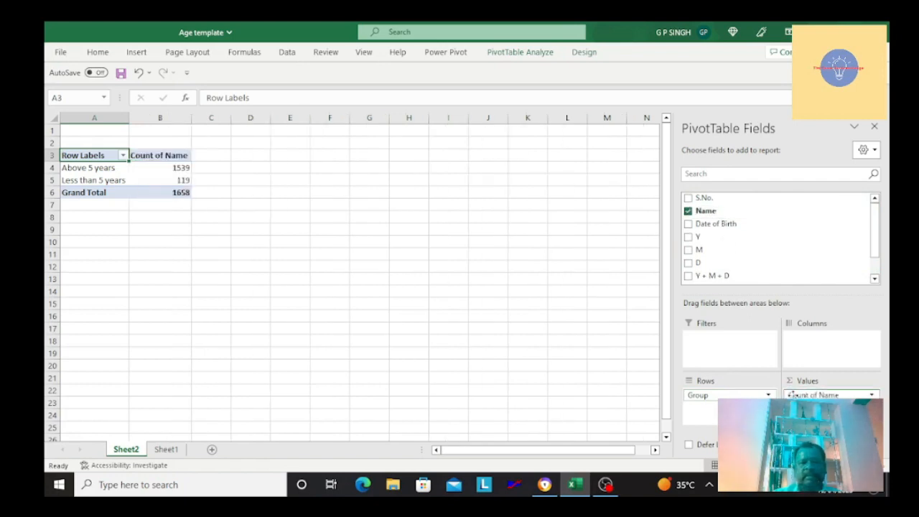
Step: Examine the PivotTable's name counts for each age group and the grand total
click(254, 189)
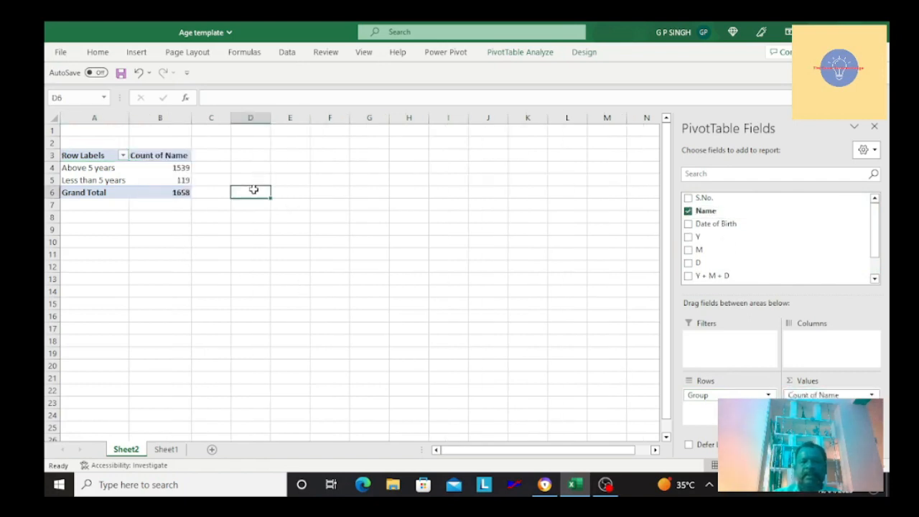
key(Left)
key(Left)
key(Left)
key(Up)
key(Right)
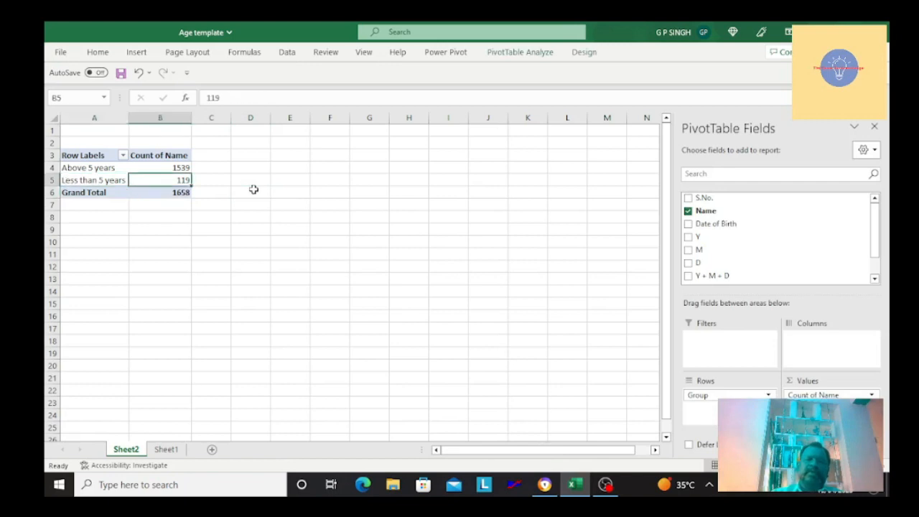
key(Right)
key(Left)
key(Down)
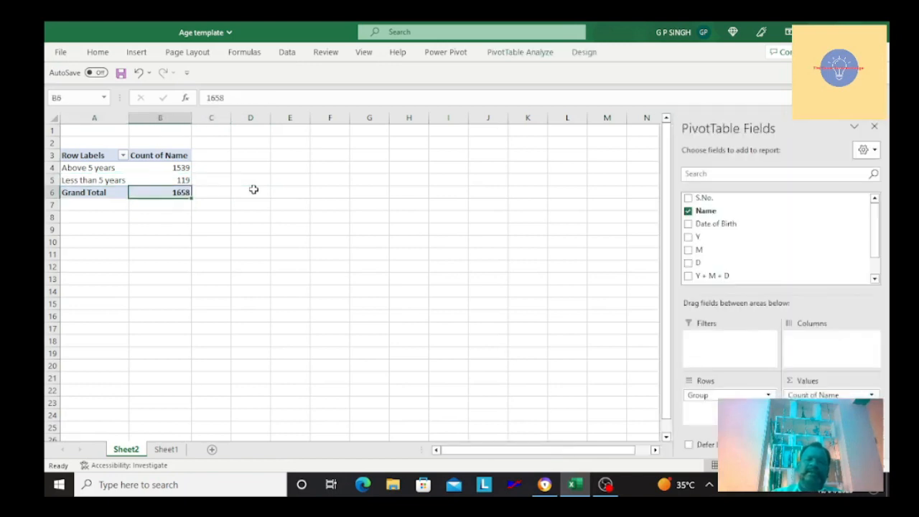
key(Up)
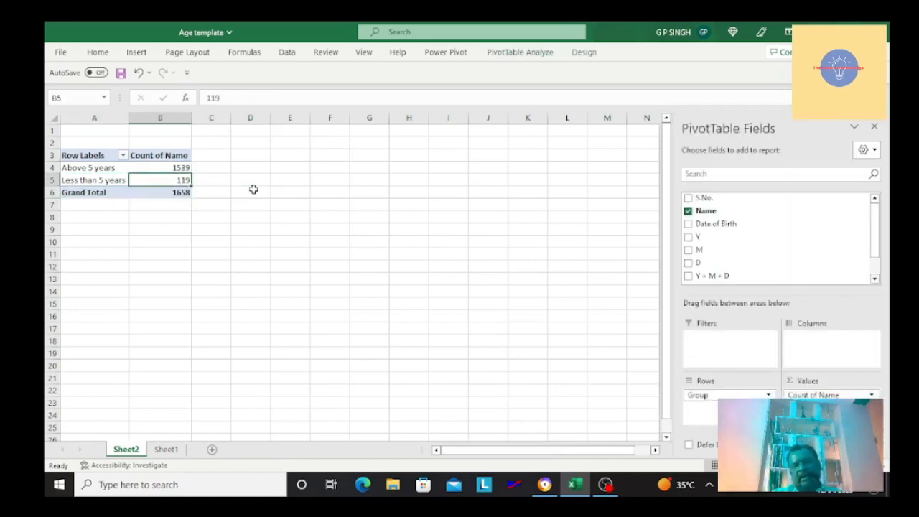
key(Left)
key(Right)
key(Right)
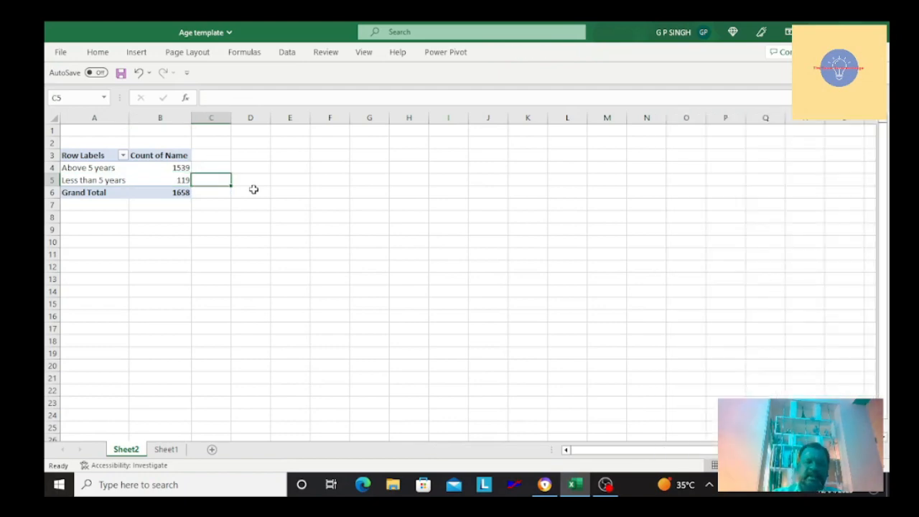
key(Left)
key(Up)
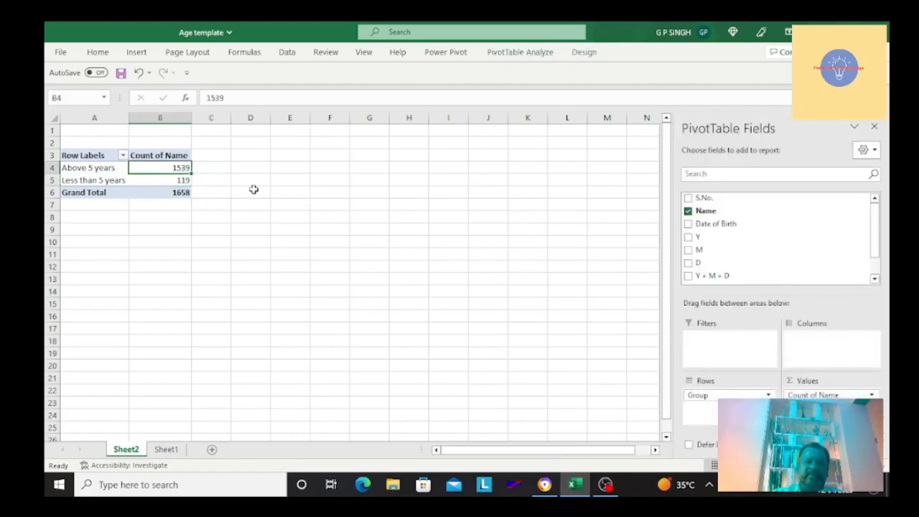
Step: Return to Sheet1 and add filters to the list's header row 20
key(ctrl+Page_Down)
key(shift+space)
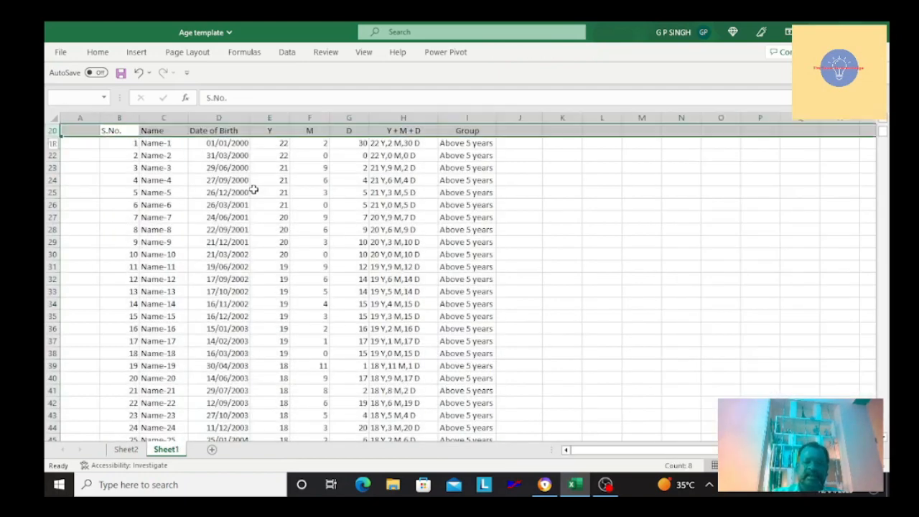
click(287, 55)
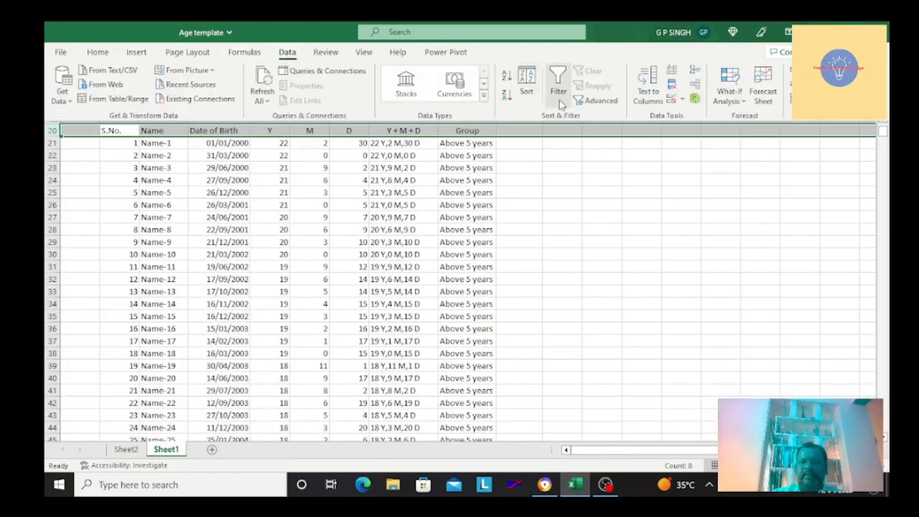
click(559, 90)
Step: Filter the Group column to show only the "Less than 5 years" records
key(Right)
key(Right)
key(Right)
key(Right)
key(Right)
key(Right)
key(Right)
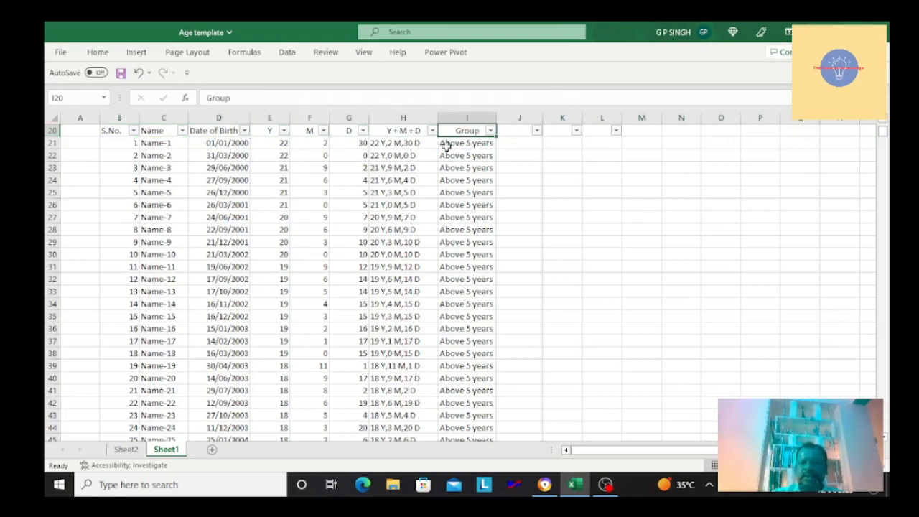
click(490, 132)
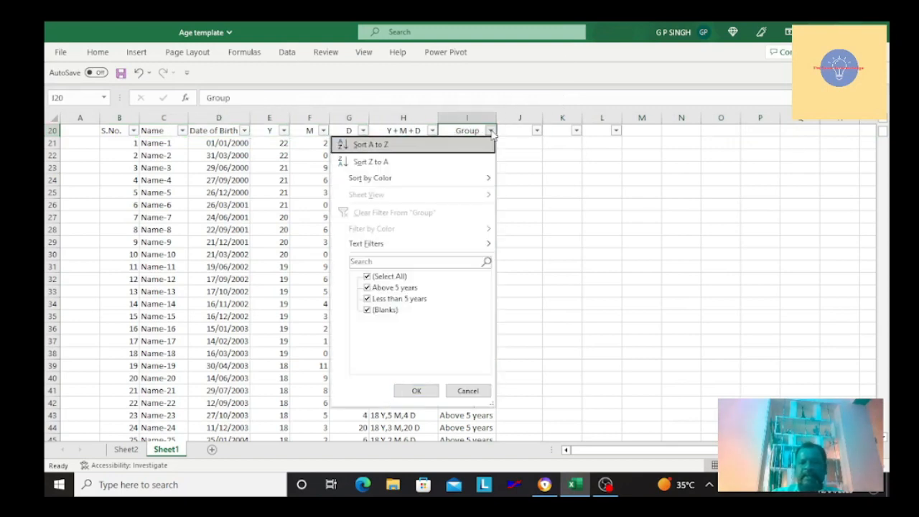
click(368, 276)
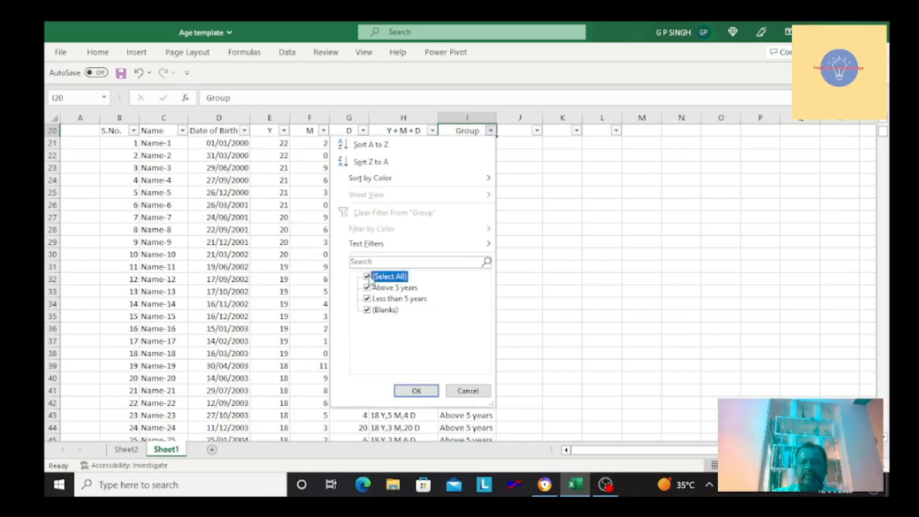
click(367, 298)
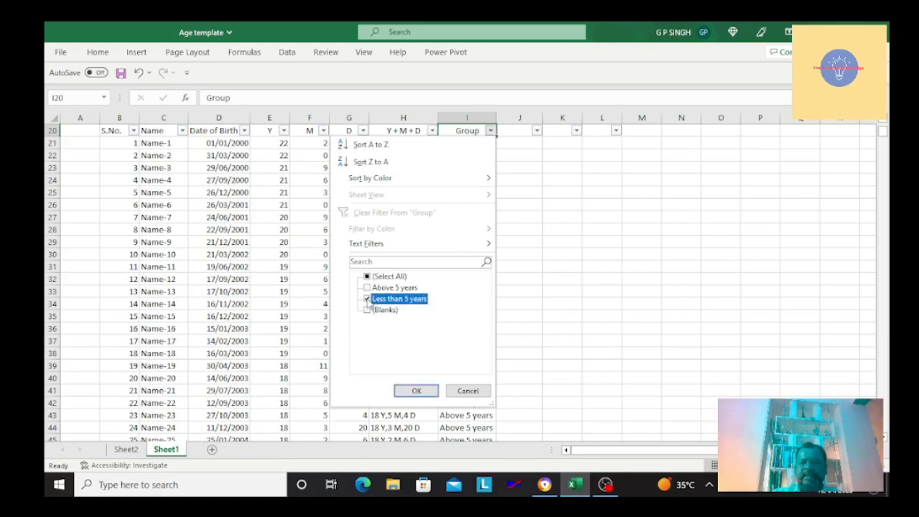
click(416, 390)
Step: Select the filtered records' names from C1560 down to C1678 to check their count
key(Down)
key(Down)
key(Up)
key(Left)
key(Left)
key(Left)
key(Left)
key(Left)
key(Left)
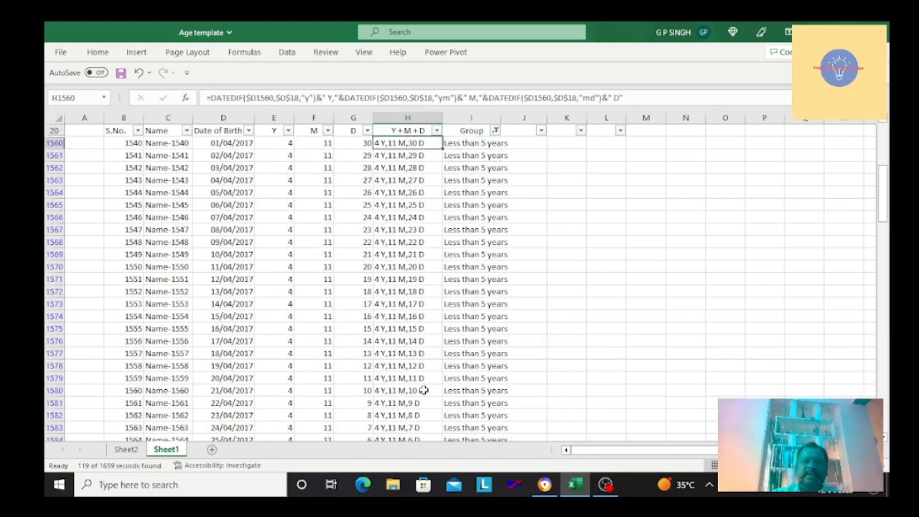
key(ctrl+shift+Down)
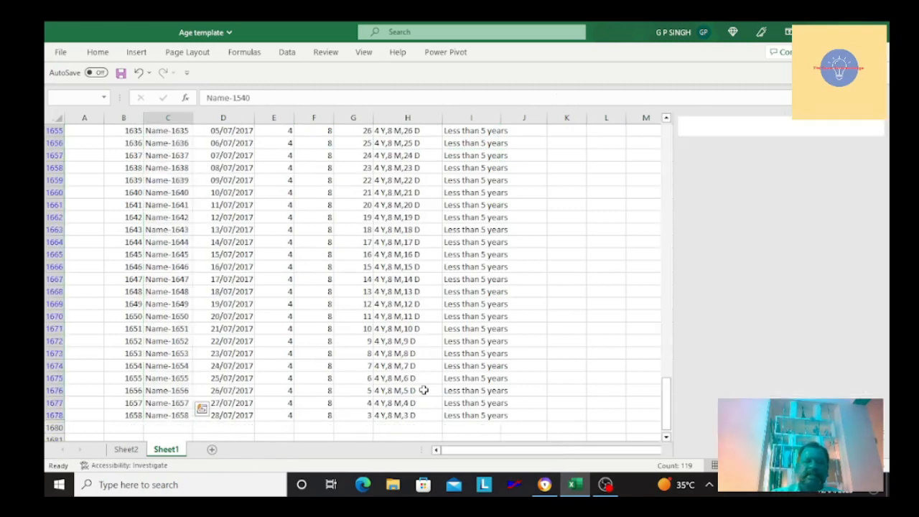
Step: Check the PivotTable's name count for the "Less than 5 years" group on Sheet2 against the filtered selection
key(ctrl+Page_Up)
key(Down)
key(Down)
key(Up)
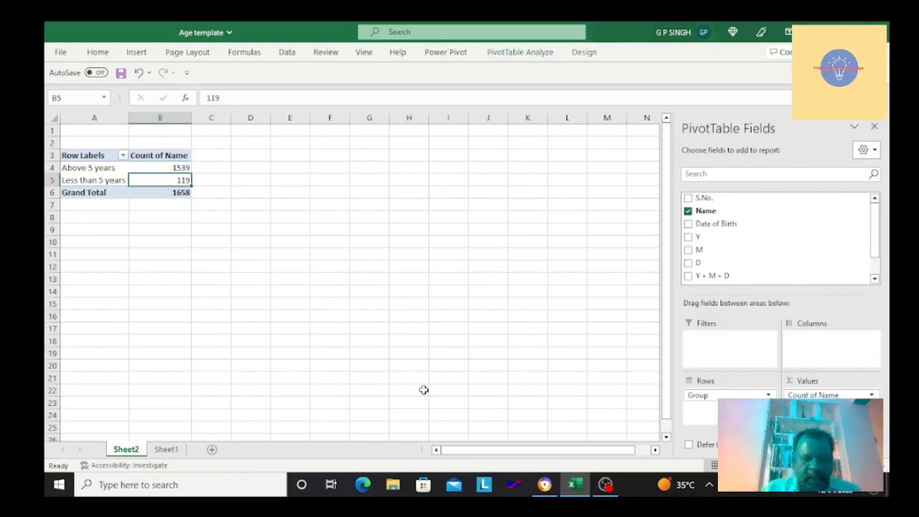
Step: Return to Sheet1 and clear the Group column filter so all the list's records are shown
key(ctrl+Page_Down)
key(ctrl+Up)
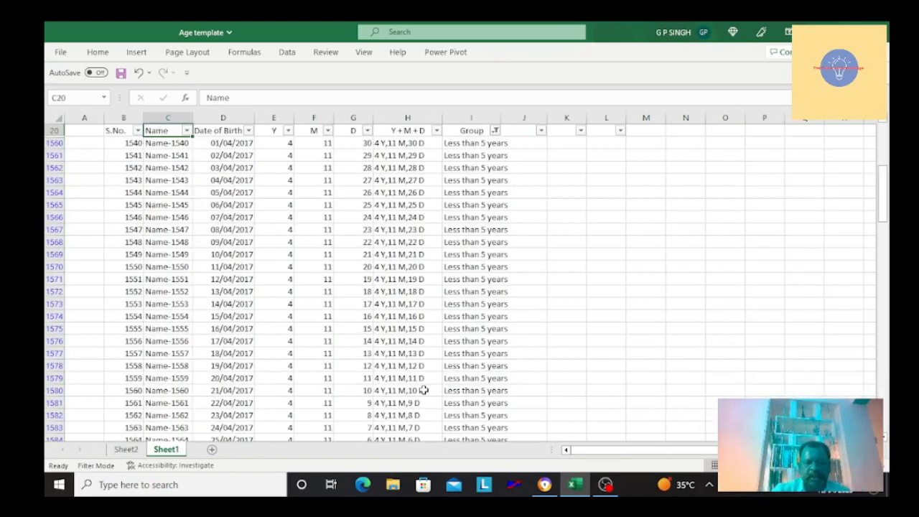
key(alt+a)
key(c)
key(ctrl+Up)
key(ctrl+Up)
key(ctrl+Up)
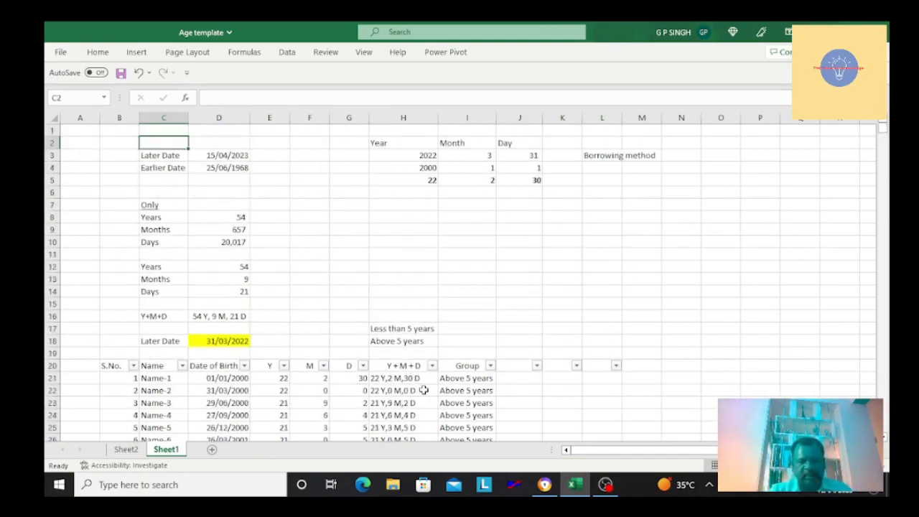
Step: Look over the first records of the unfiltered list and the date calculations above it on Sheet1
key(ctrl+Down)
key(ctrl+Down)
key(Down)
key(Down)
key(Down)
key(Down)
key(Down)
key(Down)
key(Down)
key(Down)
key(Down)
key(Down)
key(Down)
key(Down)
key(Down)
key(Down)
key(Down)
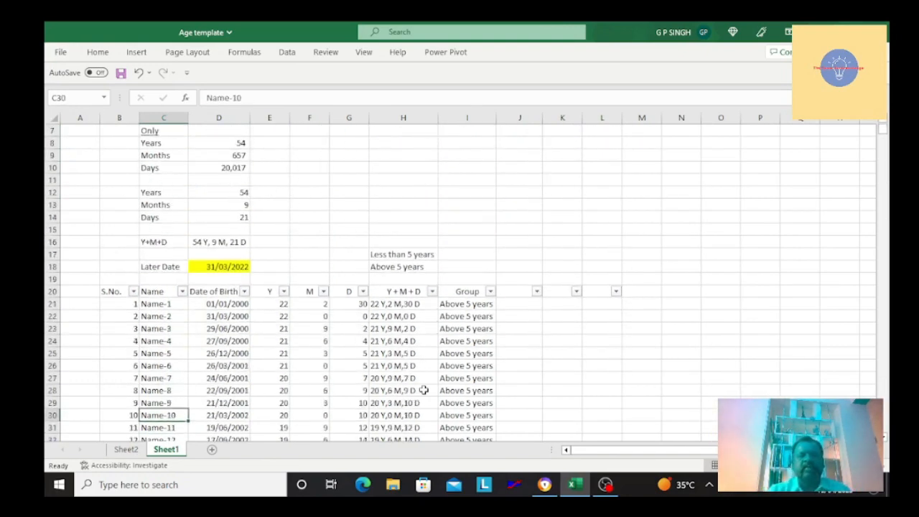
key(Up)
key(Up)
key(Up)
key(Up)
key(Up)
key(Up)
key(Up)
key(Up)
key(Up)
key(Up)
key(Up)
key(Up)
key(Up)
key(Up)
key(Up)
key(Up)
key(Up)
key(Up)
key(Up)
key(Up)
key(Up)
key(Up)
key(Up)
key(Up)
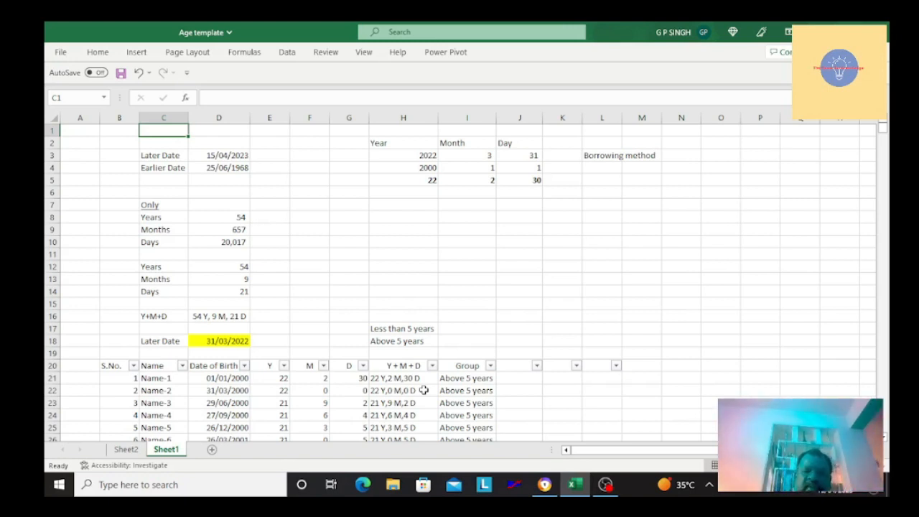
Step: Examine the Group column's IF formulas and the age group labels they refer to in H17 and H18
key(Right)
key(Right)
key(Right)
key(Right)
key(Down)
key(Down)
key(Down)
key(Down)
key(Down)
key(Down)
key(Down)
key(Down)
key(Down)
key(Down)
key(Down)
key(Down)
key(Down)
key(Down)
key(Down)
key(Down)
key(Down)
key(Down)
key(Down)
key(Down)
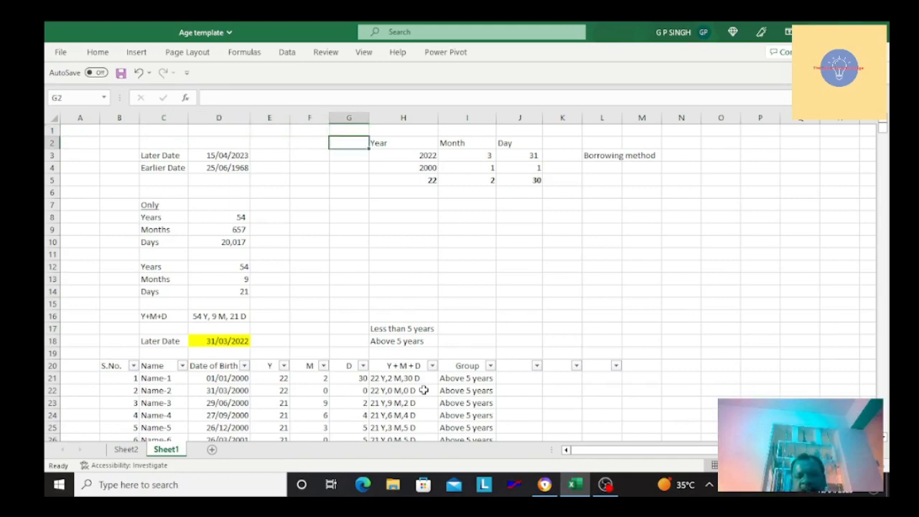
key(Right)
key(Right)
key(Down)
key(Down)
key(Down)
key(Down)
key(Down)
key(Down)
key(Down)
key(Down)
key(Down)
key(Down)
key(Down)
key(Down)
key(Down)
key(Down)
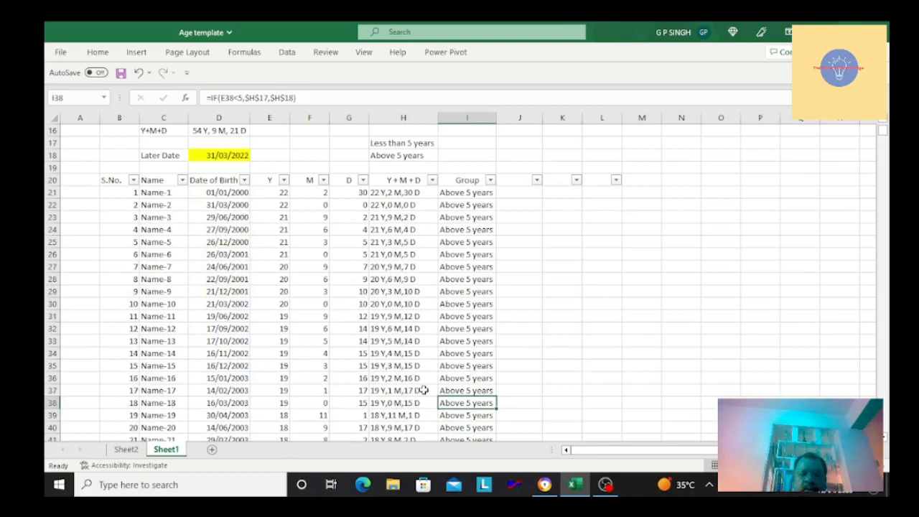
key(Up)
key(Up)
key(Up)
key(Up)
key(Up)
key(Up)
key(Up)
key(Up)
key(Up)
key(Up)
key(Up)
key(Up)
key(Up)
key(Up)
key(Up)
key(Up)
key(Up)
key(Up)
key(Up)
key(Up)
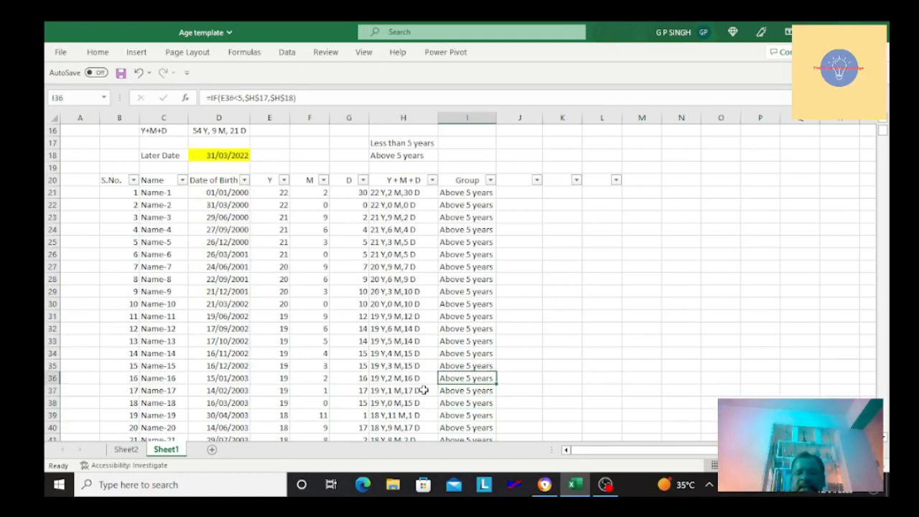
key(Down)
key(Down)
key(Down)
key(Down)
key(Down)
key(Down)
key(Down)
key(Down)
key(Down)
key(Down)
key(Down)
key(Down)
key(Down)
key(Down)
key(Down)
key(Down)
key(Down)
key(Down)
key(Down)
key(Down)
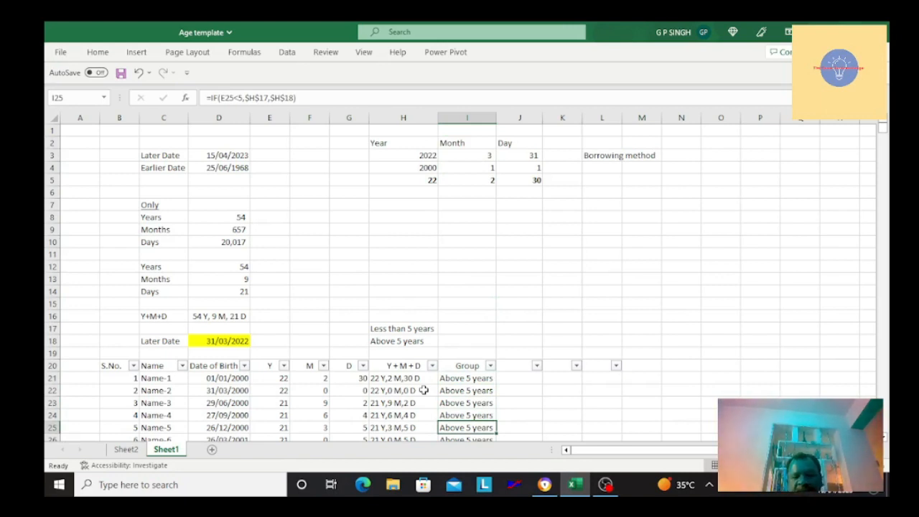
Step: Switch to ChatGPT in the browser and send the message "Thank you chat GPT for your help."
key(alt+Tab)
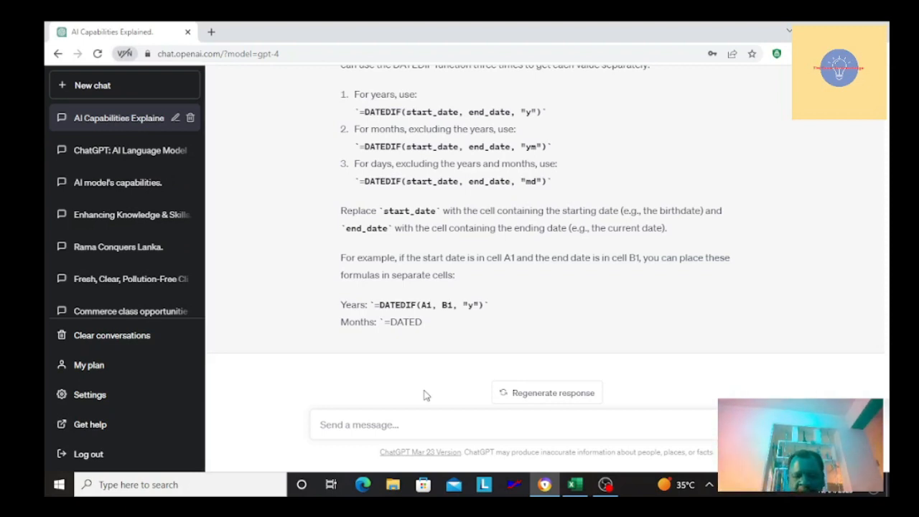
click(374, 425)
text(Thank )
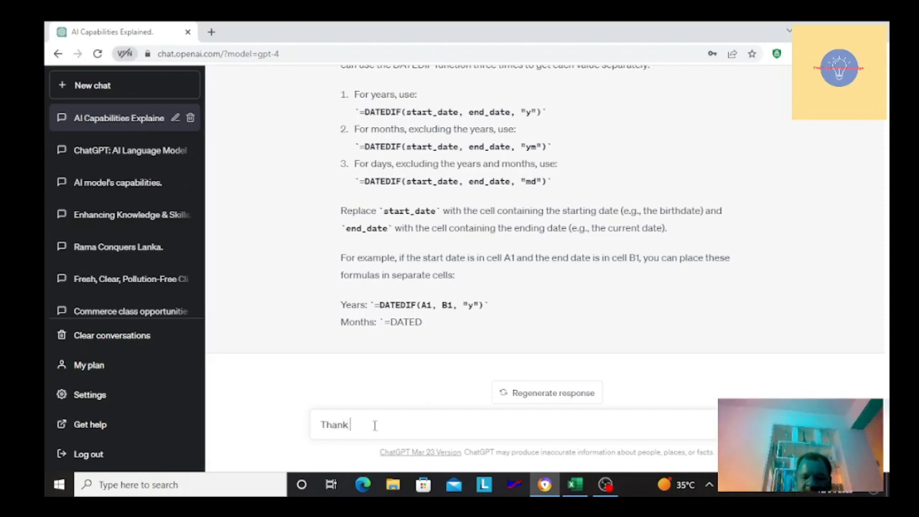
text(you chat )
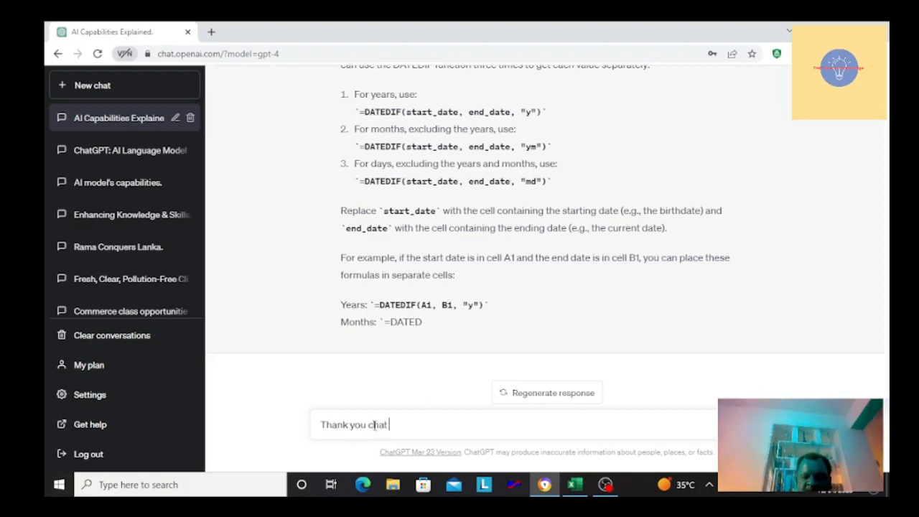
text(GPT for you)
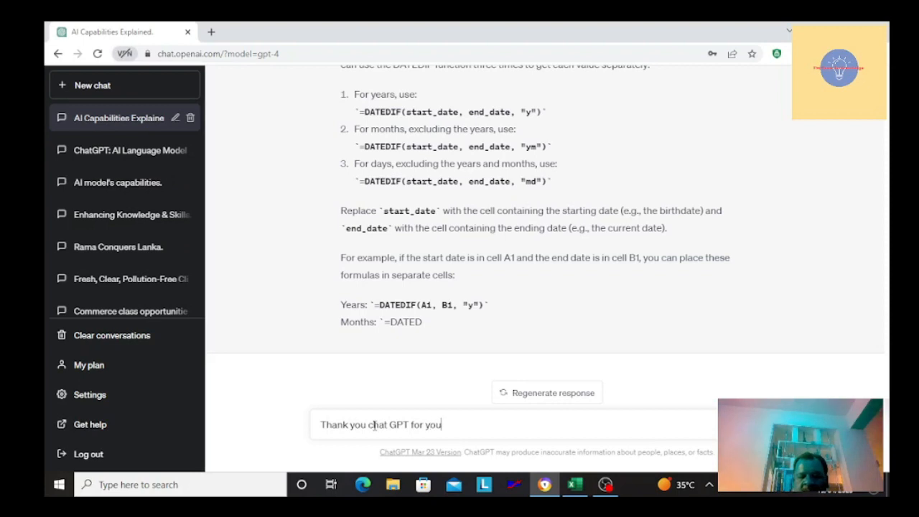
text(r help)
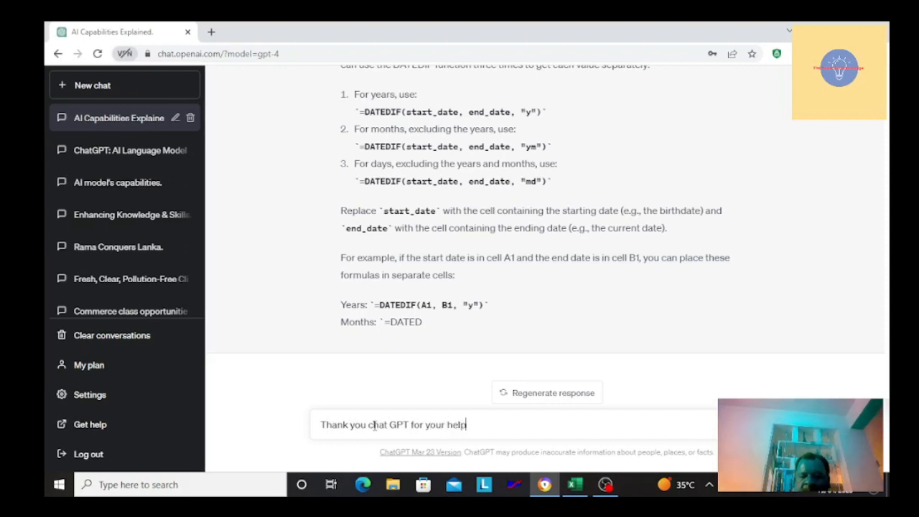
text(.)
key(Return)
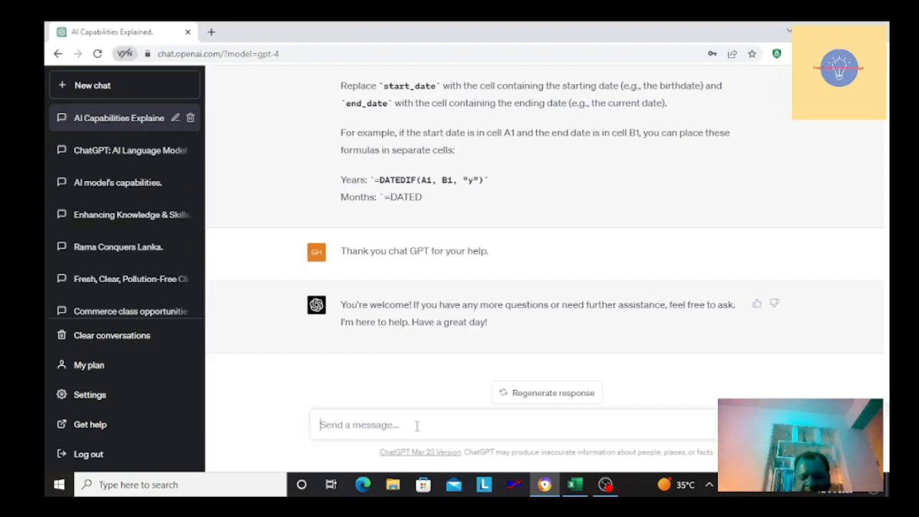
Step: Ask ChatGPT to translate its last reply with the message "translate into hindi please"
text(tran)
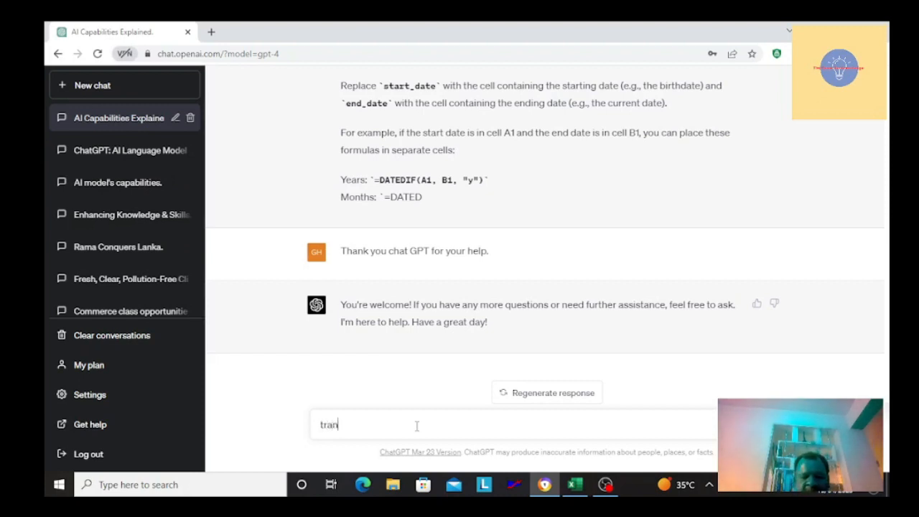
text(slate into hindi please)
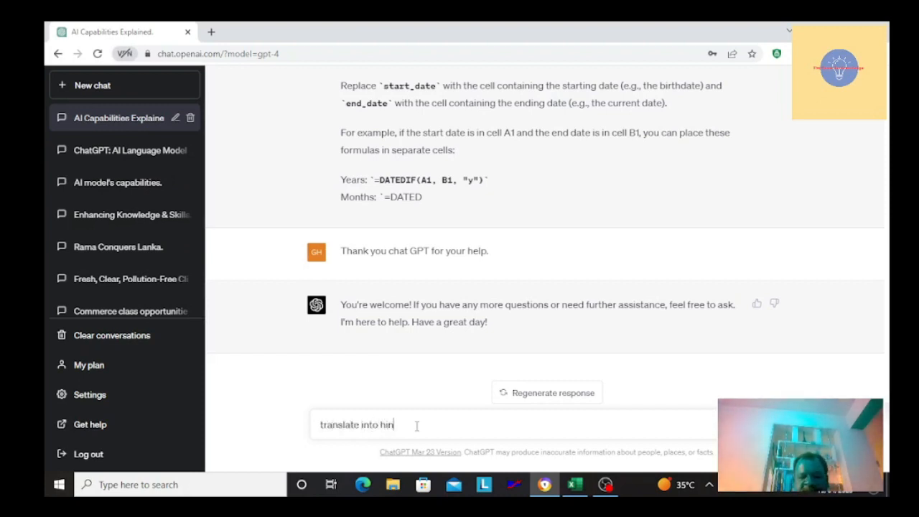
key(Return)
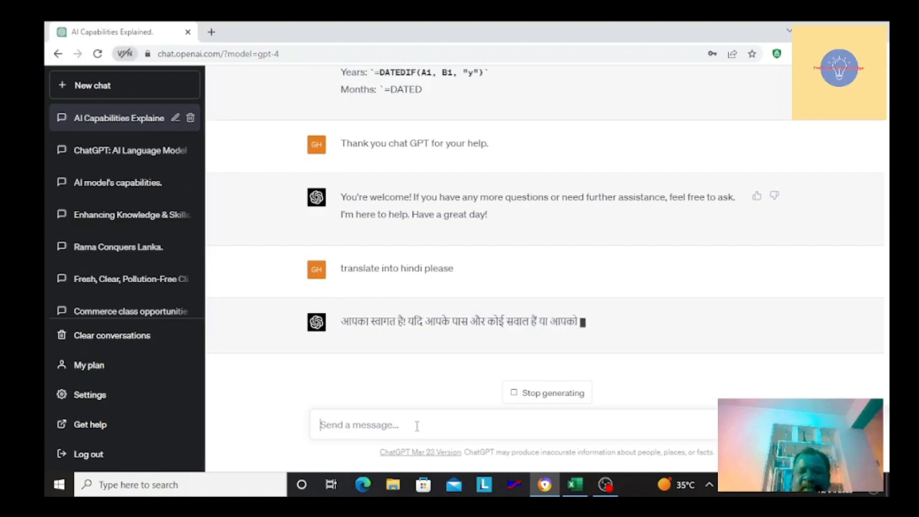